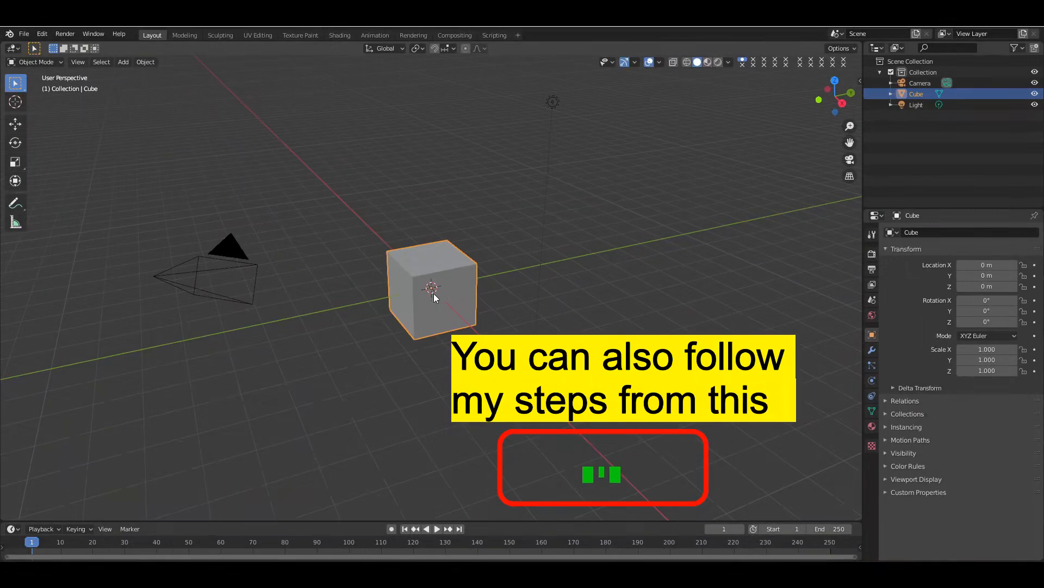
# - Enter Edit Mode on the cube and add a horizontal loop cut slid toward its top edge by about 0.77
pyautogui.click(452, 283)
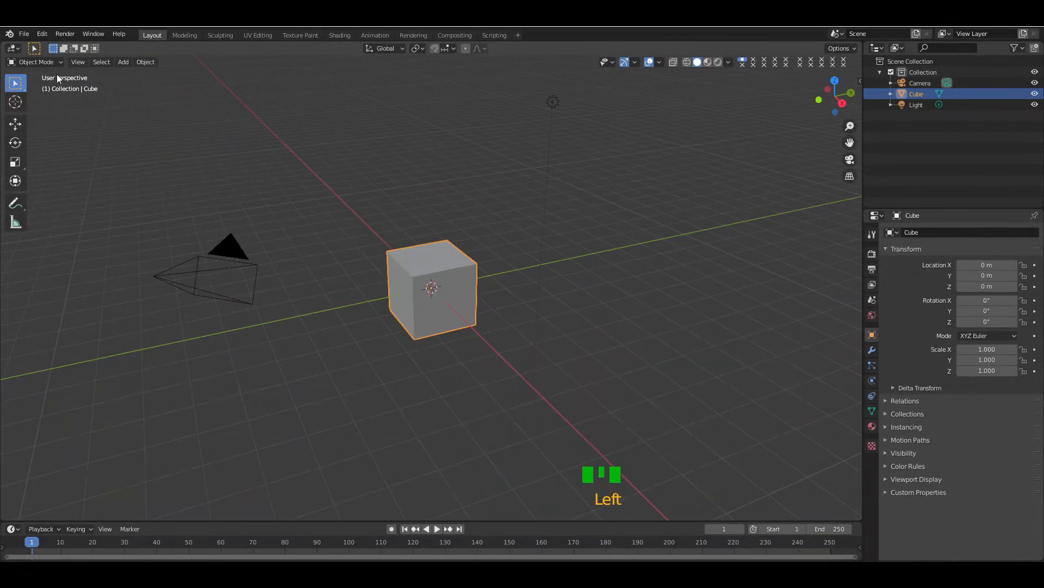
pyautogui.click(49, 61)
pyautogui.press('Tab')
pyautogui.press('KP_Add')
pyautogui.press('KP_Add')
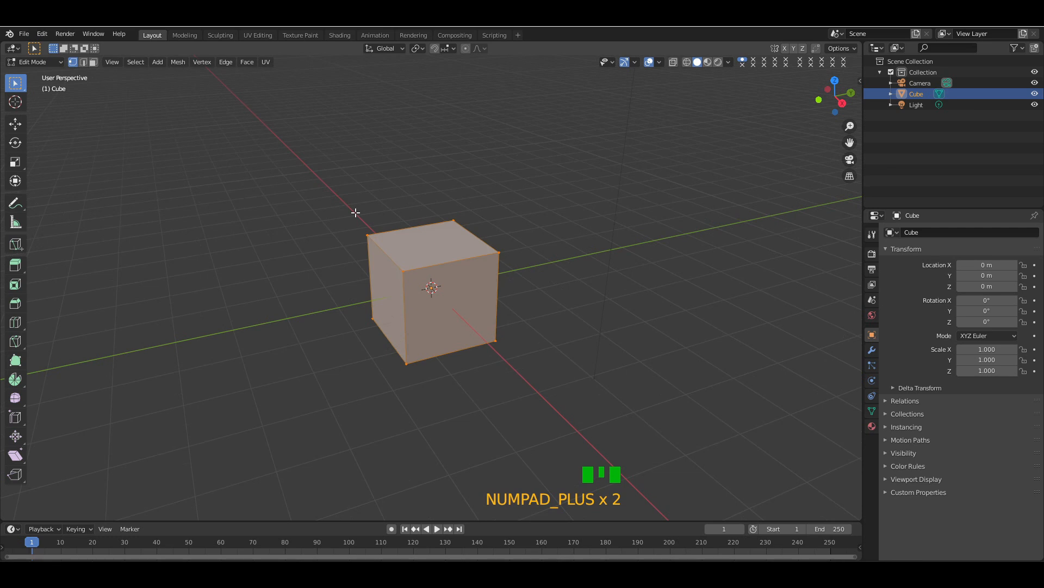
pyautogui.moveTo(835, 97); pyautogui.dragTo(861, 99)
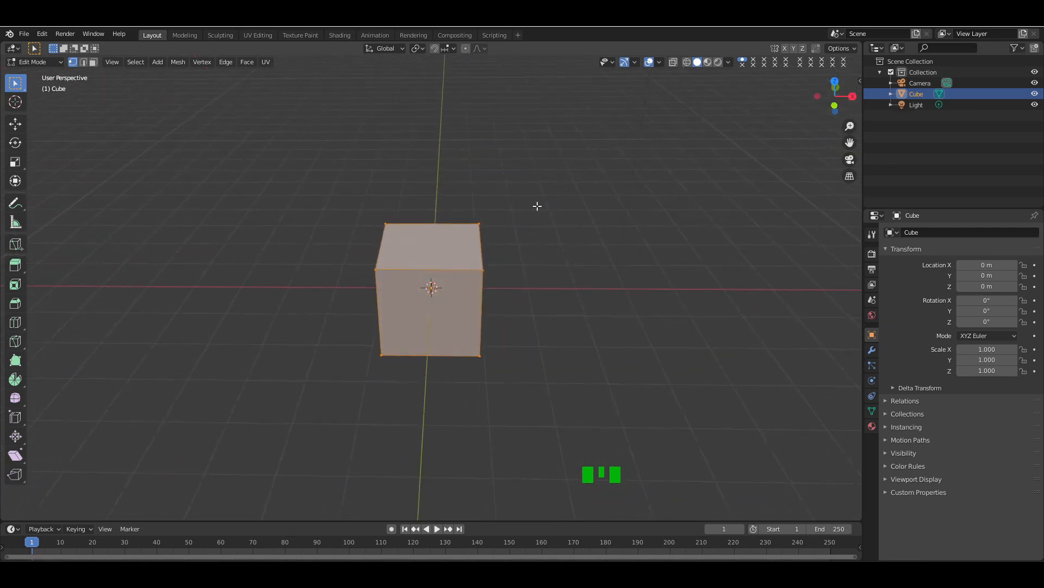
pyautogui.press('KP_Add')
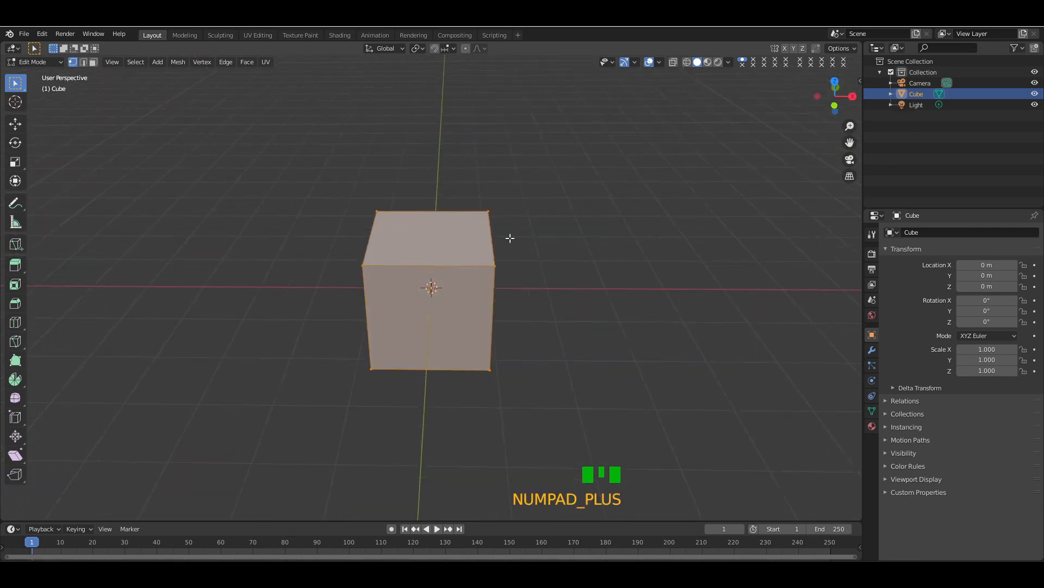
pyautogui.hotkey('ctrl', 'r')
pyautogui.click(485, 300)
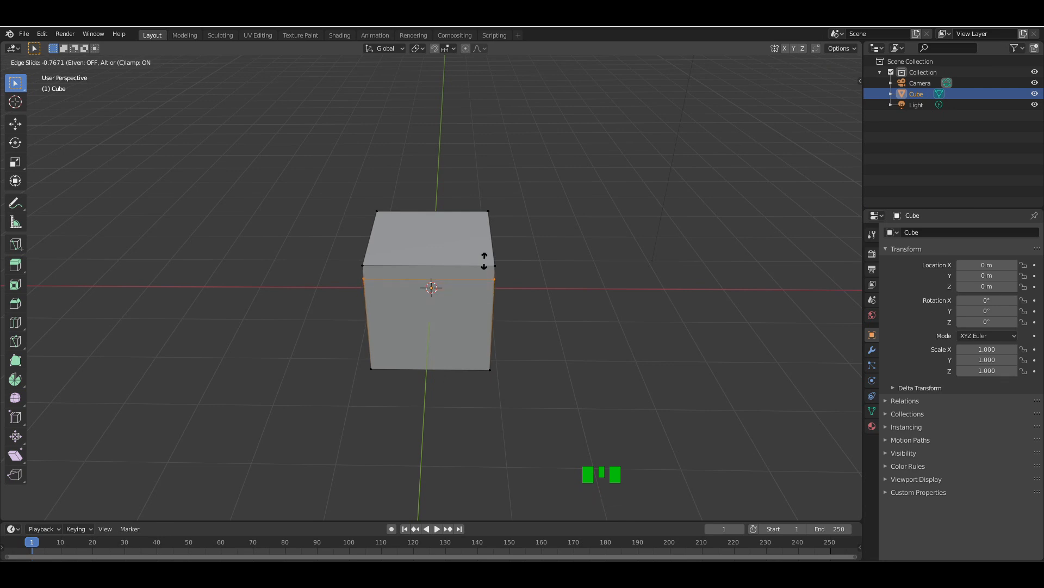
pyautogui.click(484, 261)
# - Add a centred vertical loop cut that splits the cube's top and front faces into two equal halves
pyautogui.moveTo(833, 104); pyautogui.dragTo(847, 84)
pyautogui.click(549, 229)
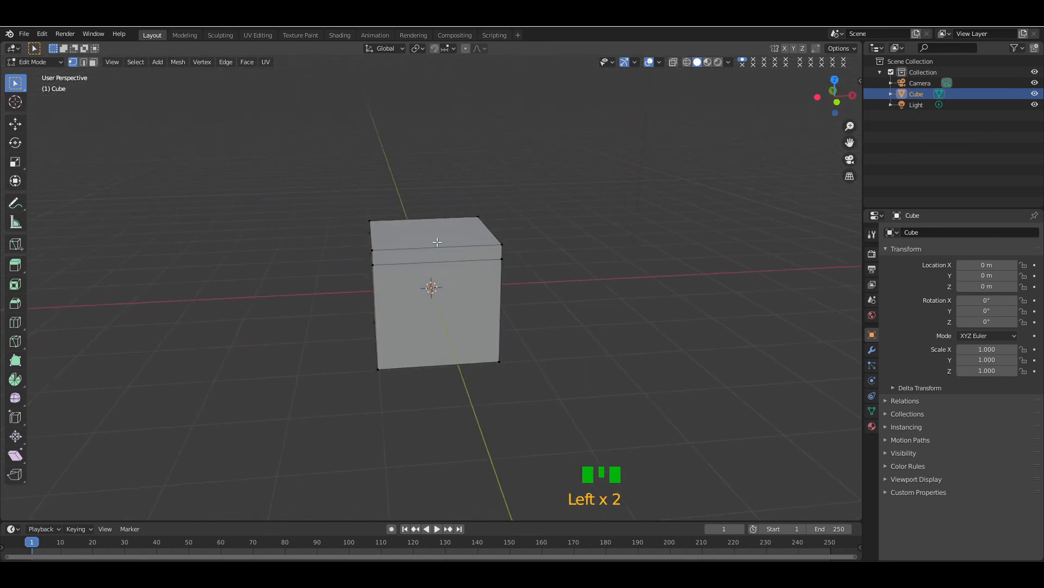
pyautogui.hotkey('ctrl', 'r')
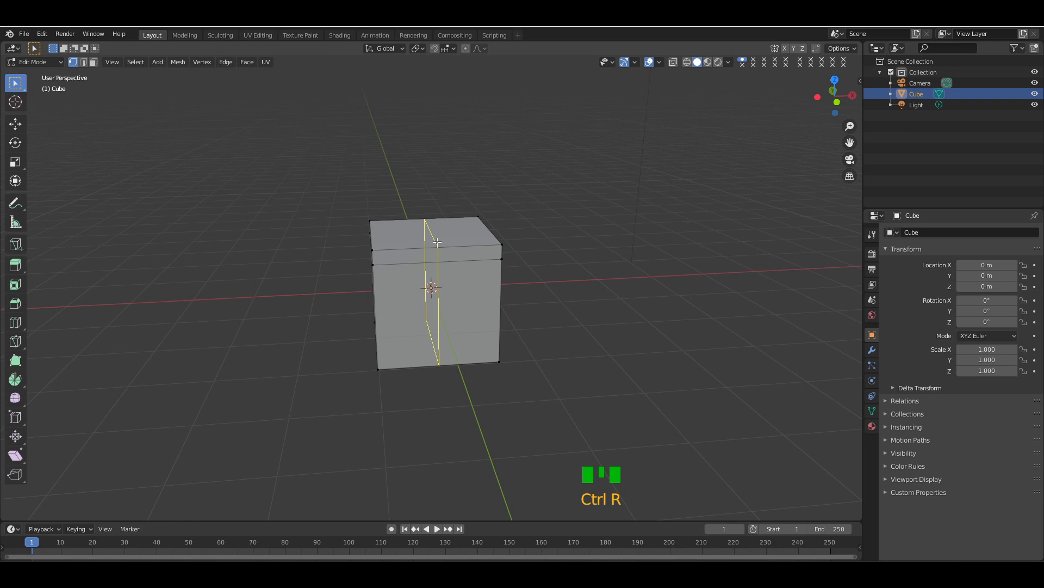
pyautogui.click(437, 241)
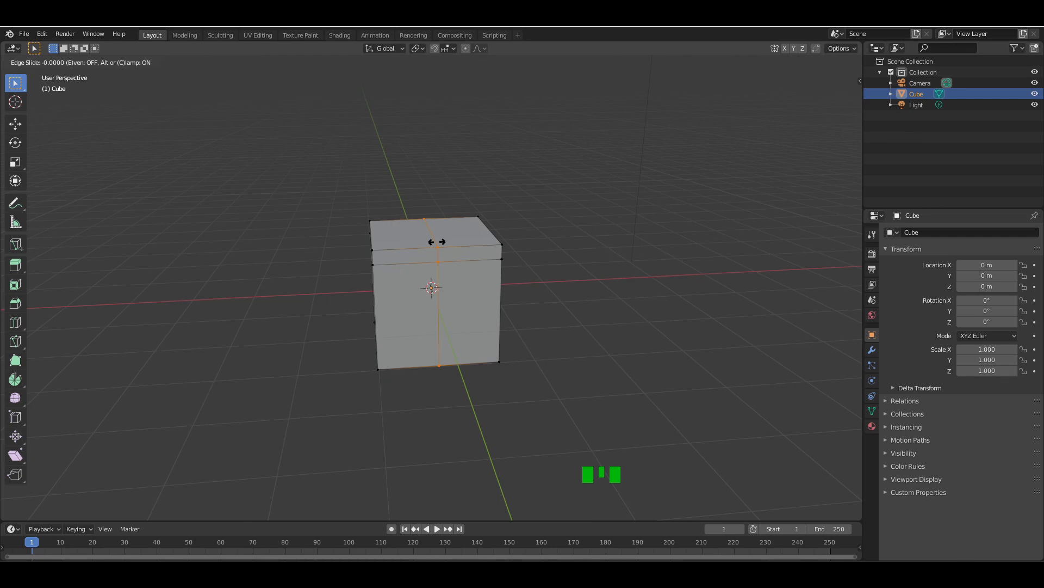
pyautogui.click(437, 241)
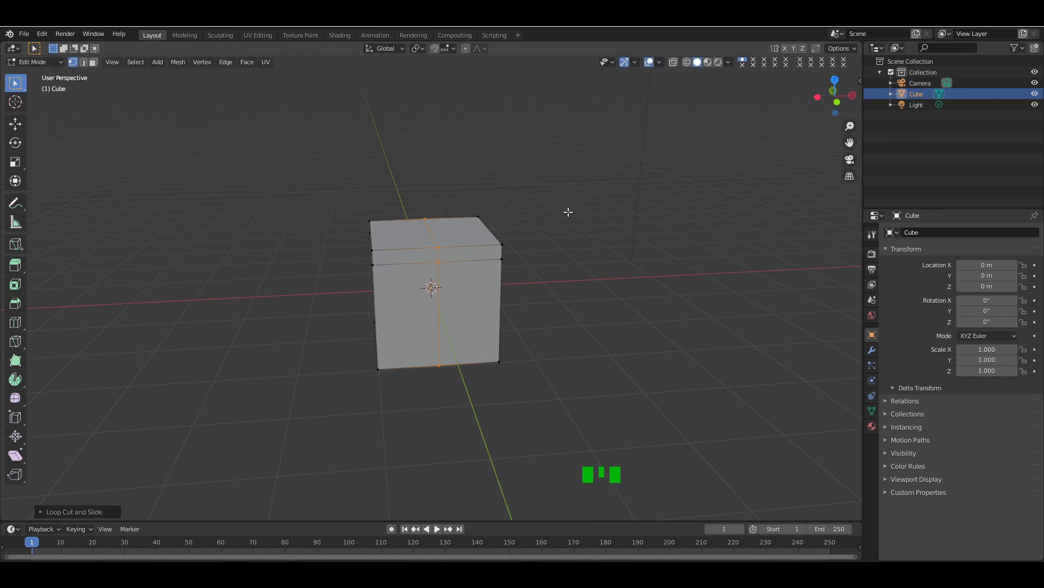
pyautogui.click(647, 163)
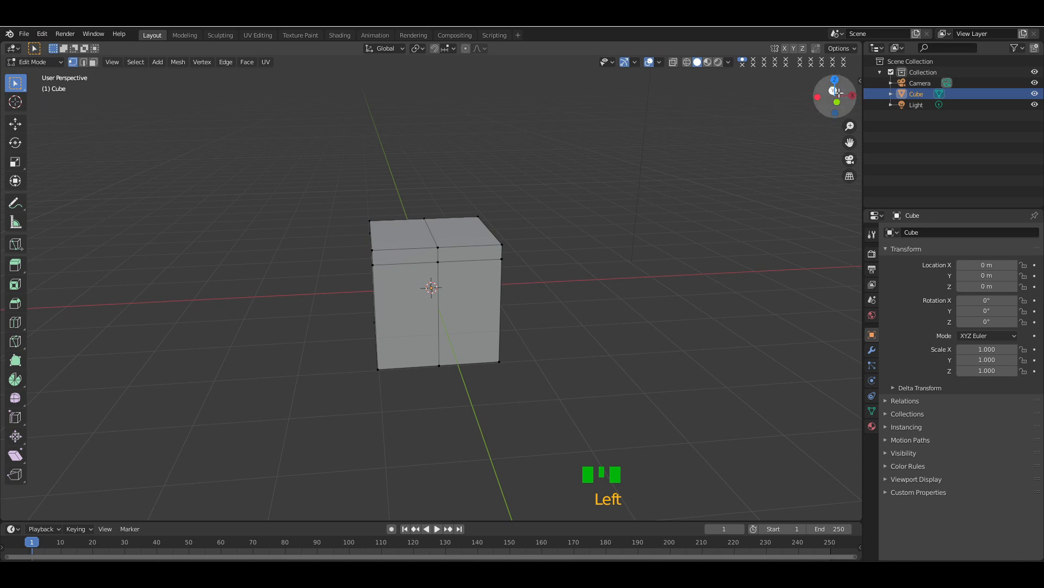
# - Raise the middle edge of the cube's top face along Z to form a gable roof ridge
pyautogui.moveTo(837, 93); pyautogui.dragTo(821, 95)
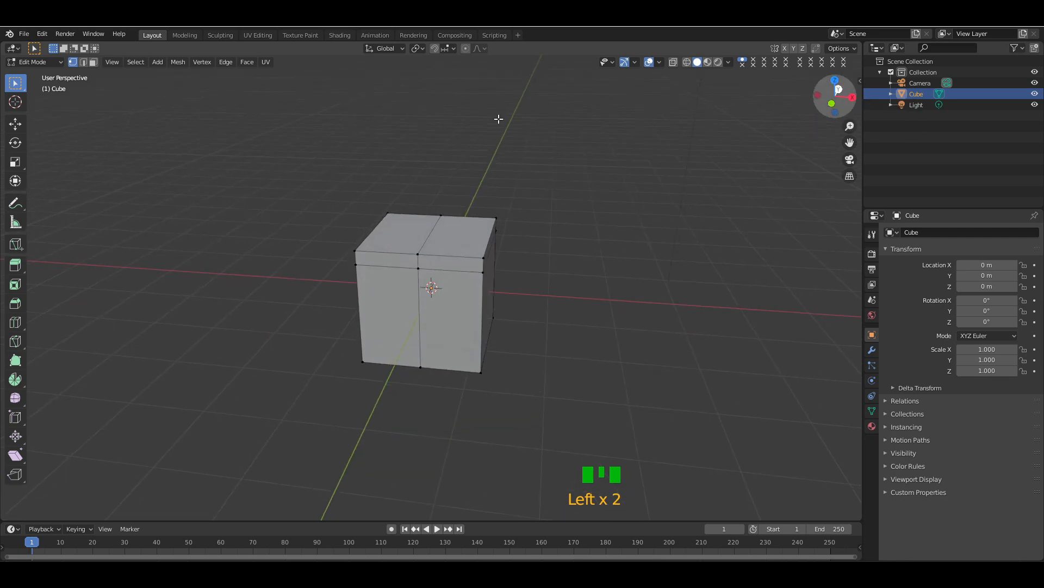
pyautogui.click(84, 62)
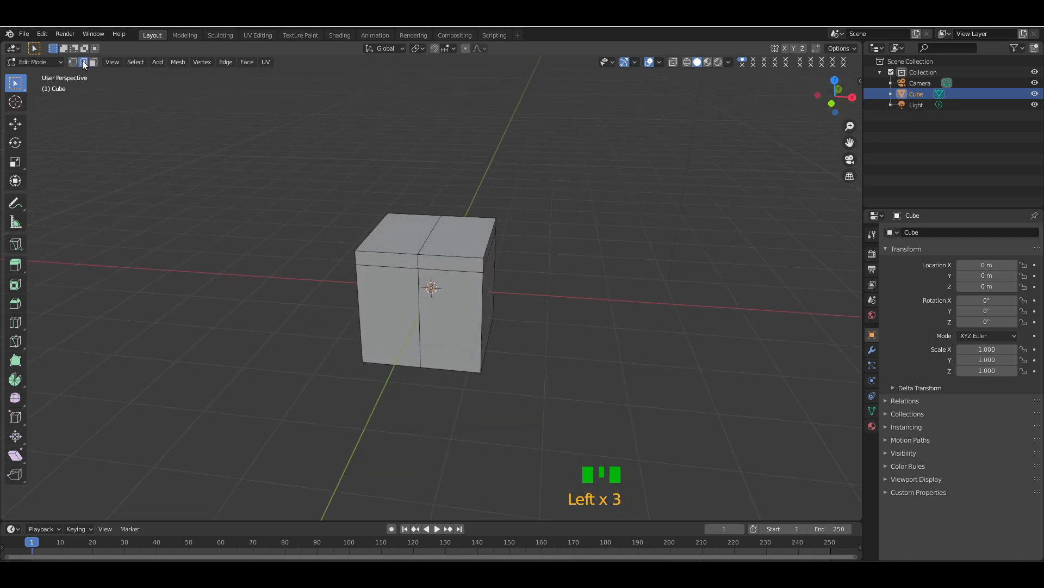
pyautogui.click(431, 234)
pyautogui.press('KP_1')
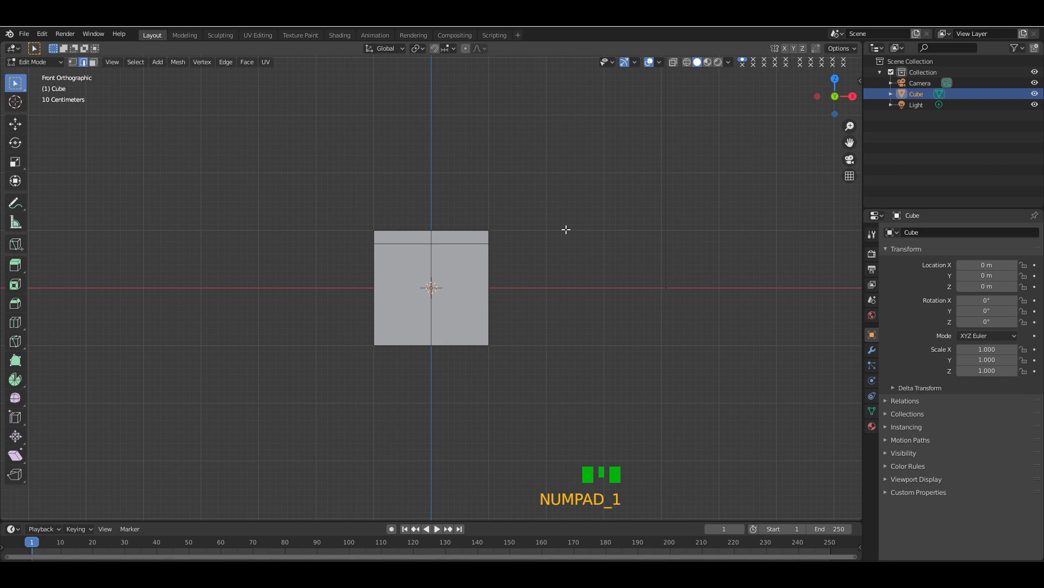
pyautogui.press('g')
pyautogui.press('z')
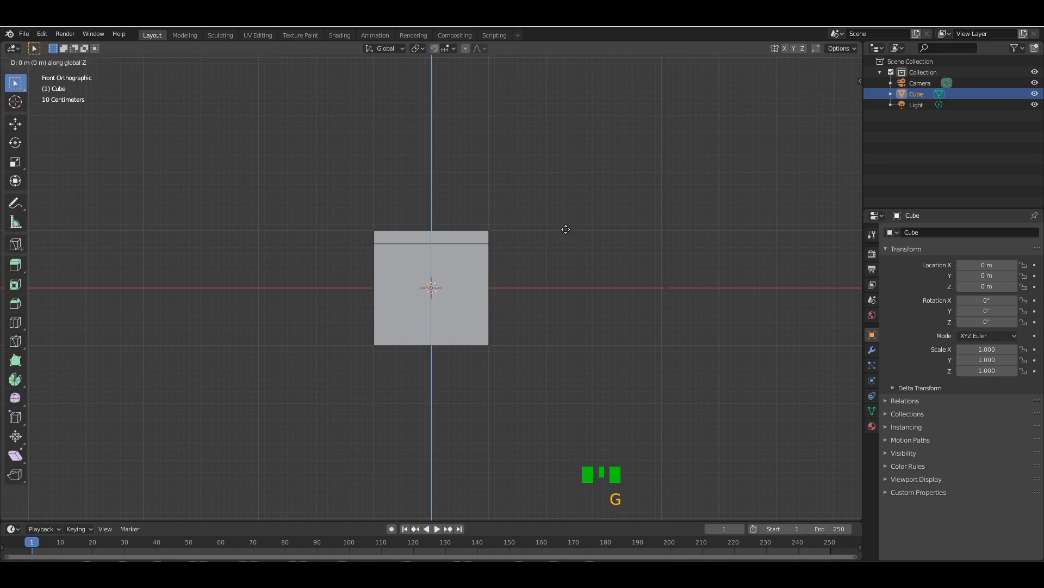
pyautogui.click(564, 147)
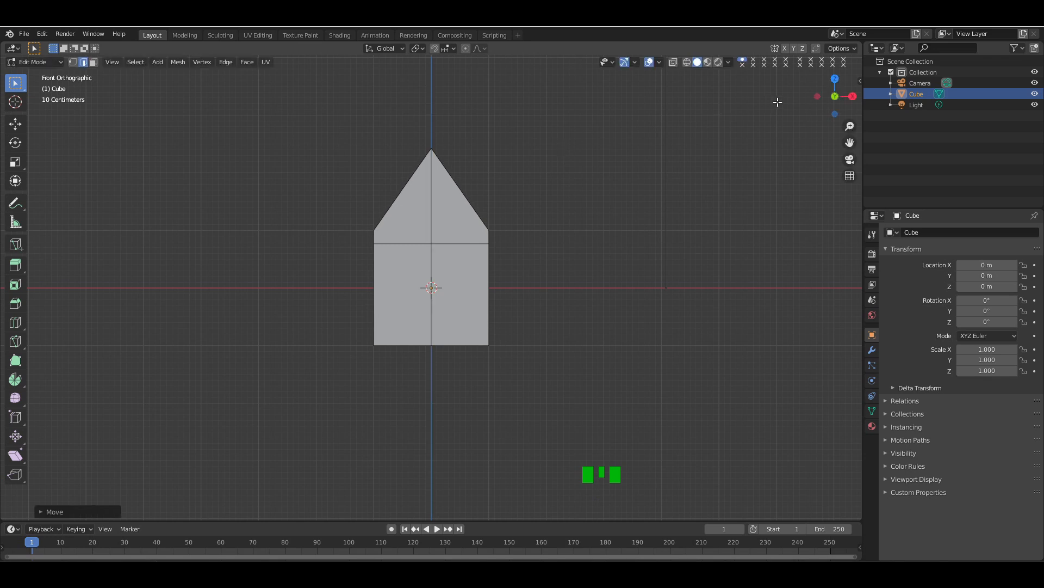
# - Separate the two sloped roof faces into their own object and return to Object Mode
pyautogui.moveTo(826, 98); pyautogui.dragTo(833, 104)
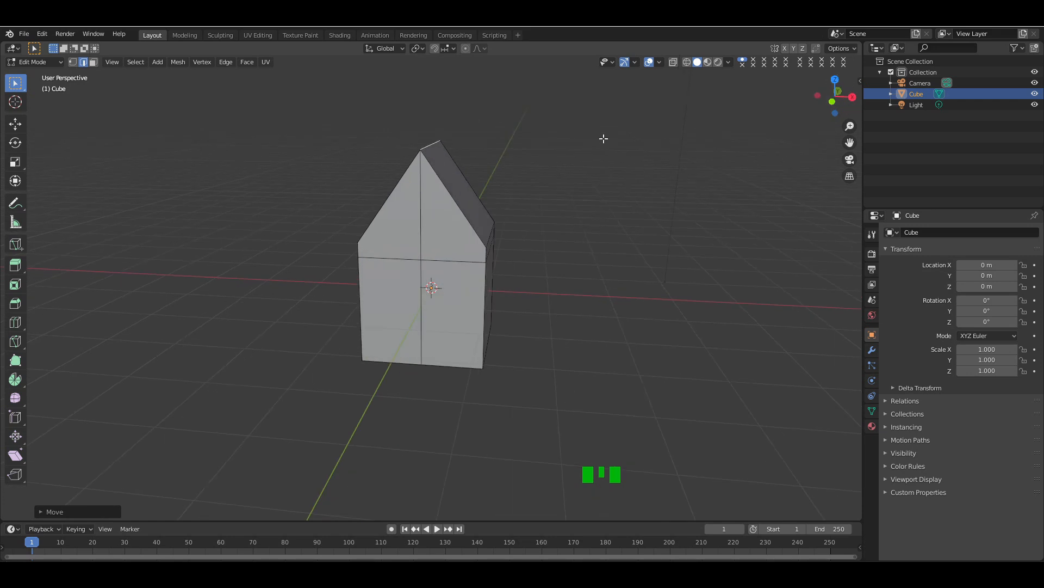
pyautogui.click(93, 62)
pyautogui.moveTo(833, 97)
pyautogui.mouseDown()
pyautogui.moveTo(810, 104)
pyautogui.moveTo(831, 103)
pyautogui.mouseUp()
pyautogui.click(490, 223)
pyautogui.keyDown('shift'); pyautogui.click(415, 179); pyautogui.keyUp('shift')
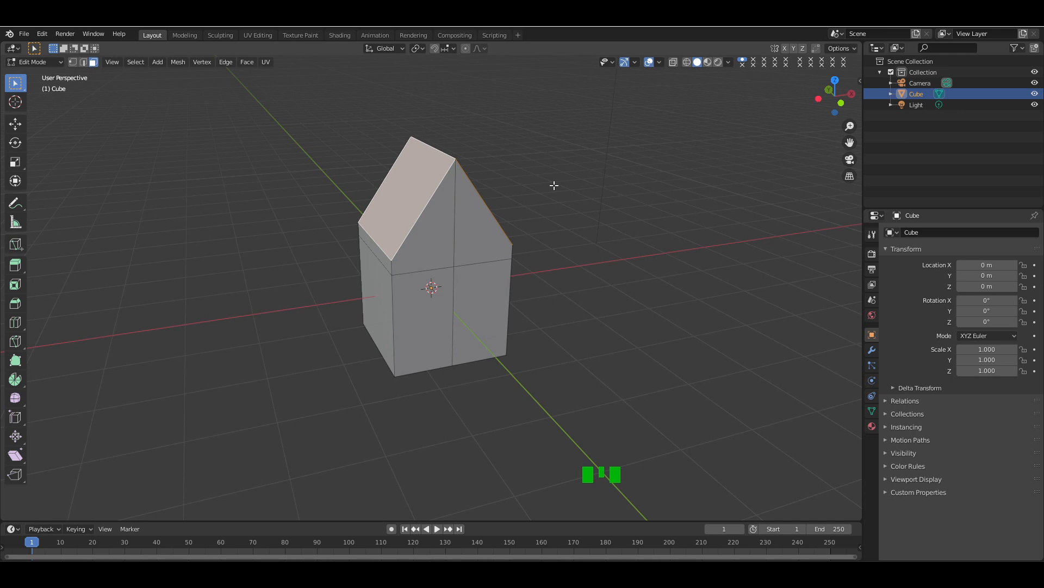
pyautogui.press('p')
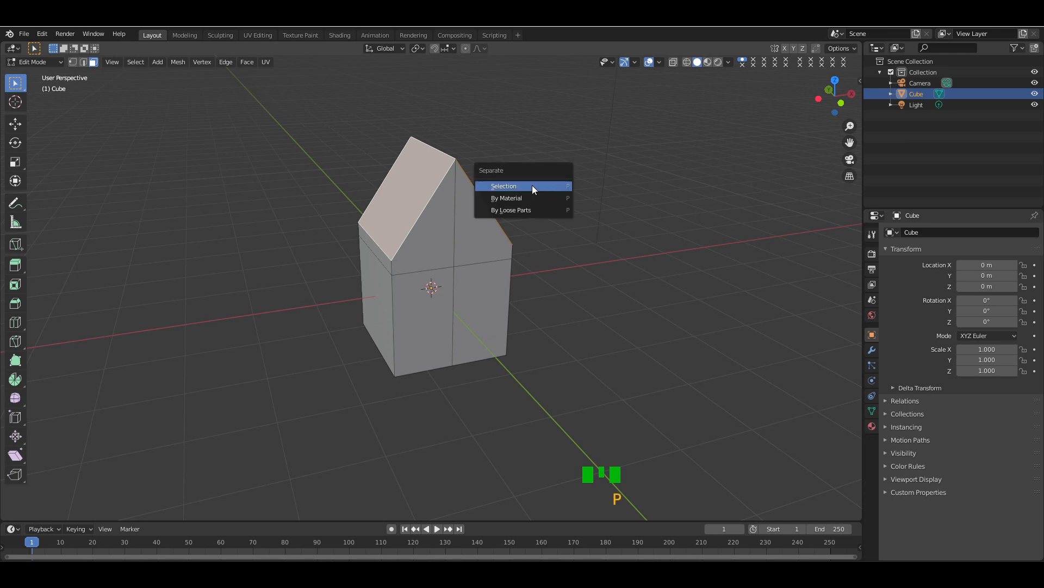
pyautogui.click(532, 185)
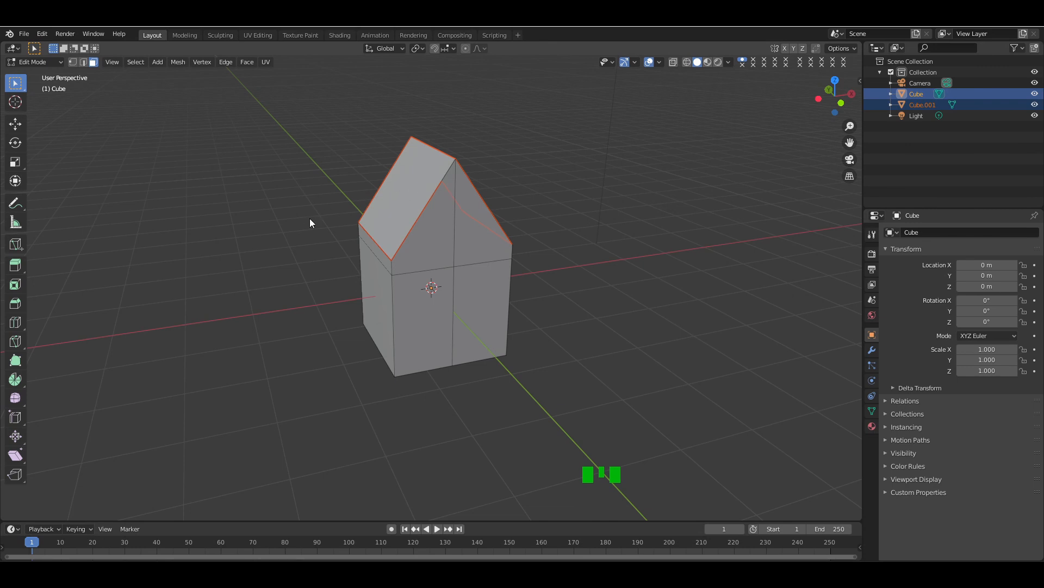
pyautogui.press('Tab')
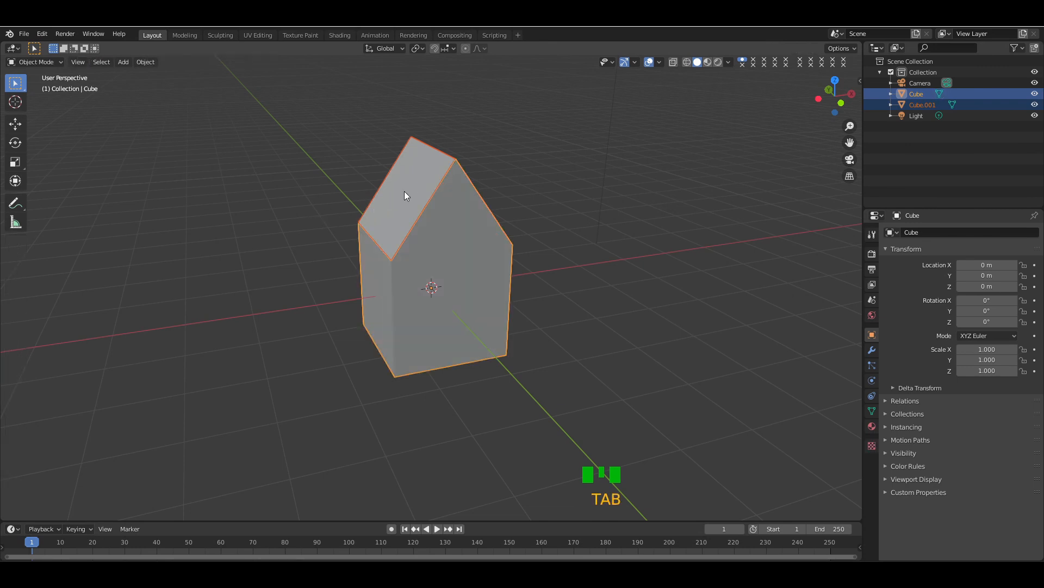
# - Rename the main body object to "house"
pyautogui.click(458, 265)
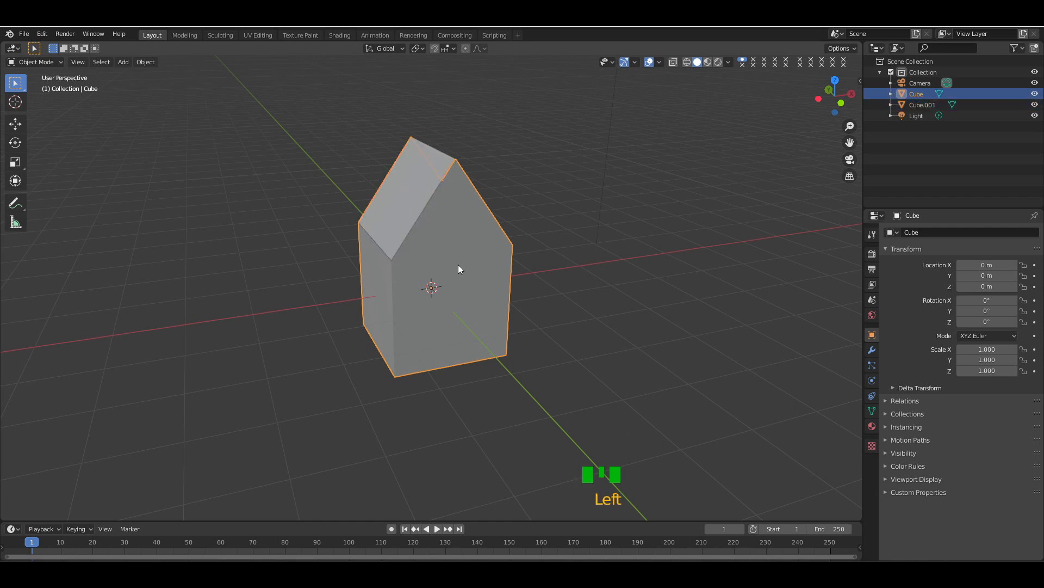
pyautogui.doubleClick(932, 96)
pyautogui.press('BackSpace')
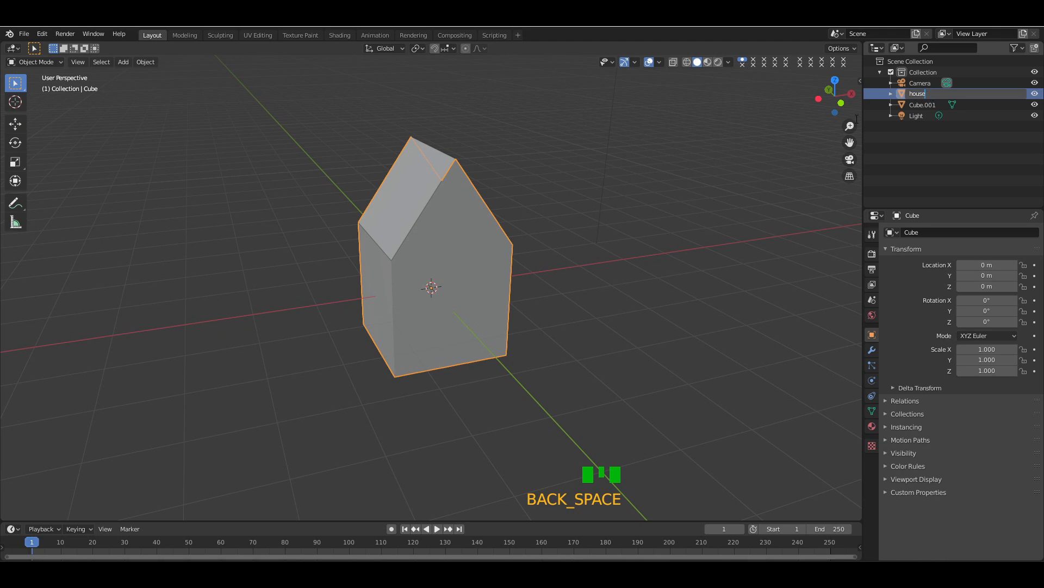
pyautogui.write('house')
pyautogui.press('Return')
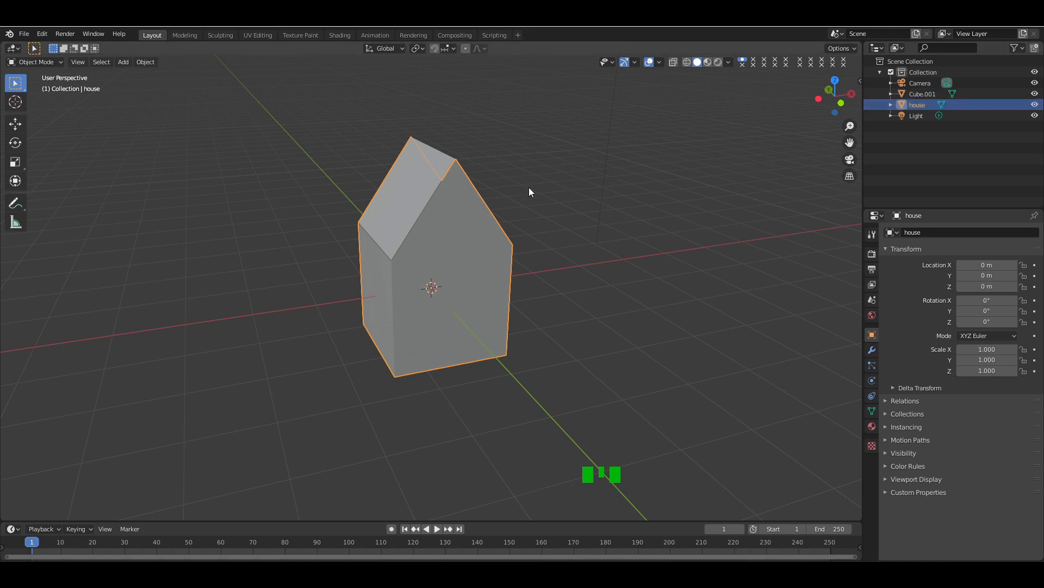
# - Rename the separated sloped-face object to "roof"
pyautogui.click(420, 191)
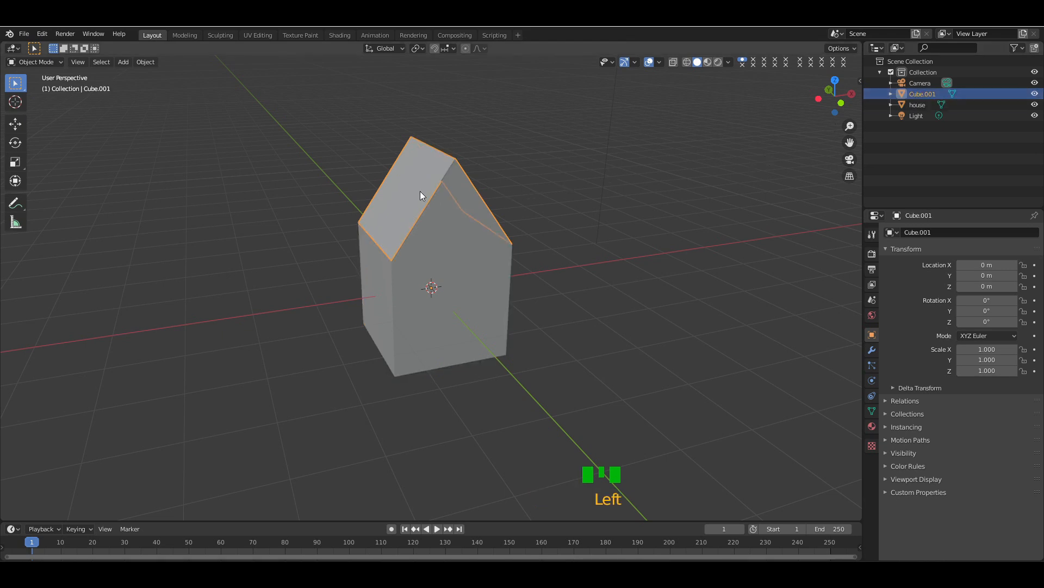
pyautogui.doubleClick(933, 94)
pyautogui.write('roof')
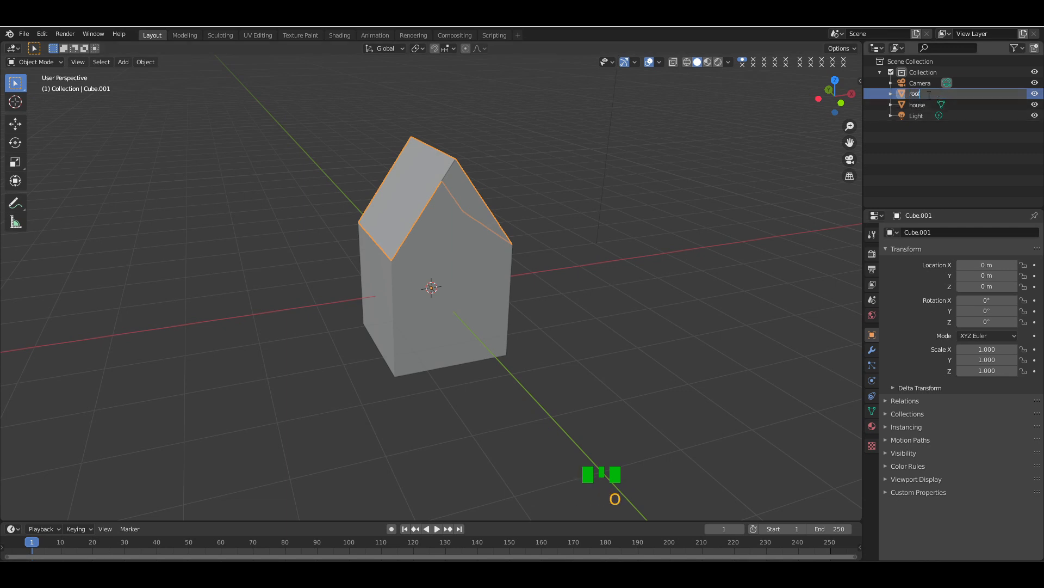
pyautogui.press('Return')
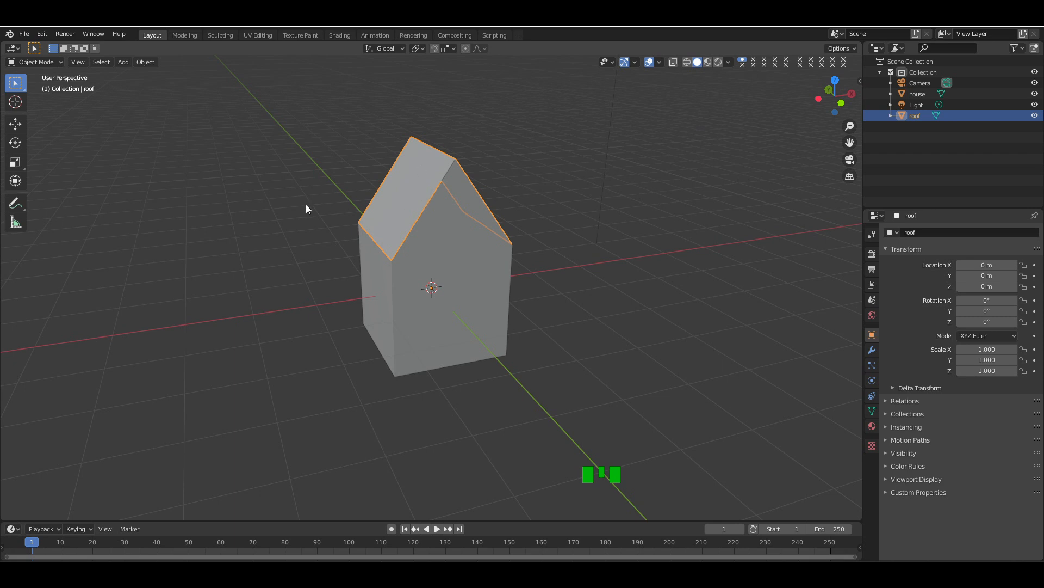
# - Extrude both roof faces in Edit Mode and scale the extrusion up to about 1.3 so it overhangs the walls
pyautogui.press('Tab')
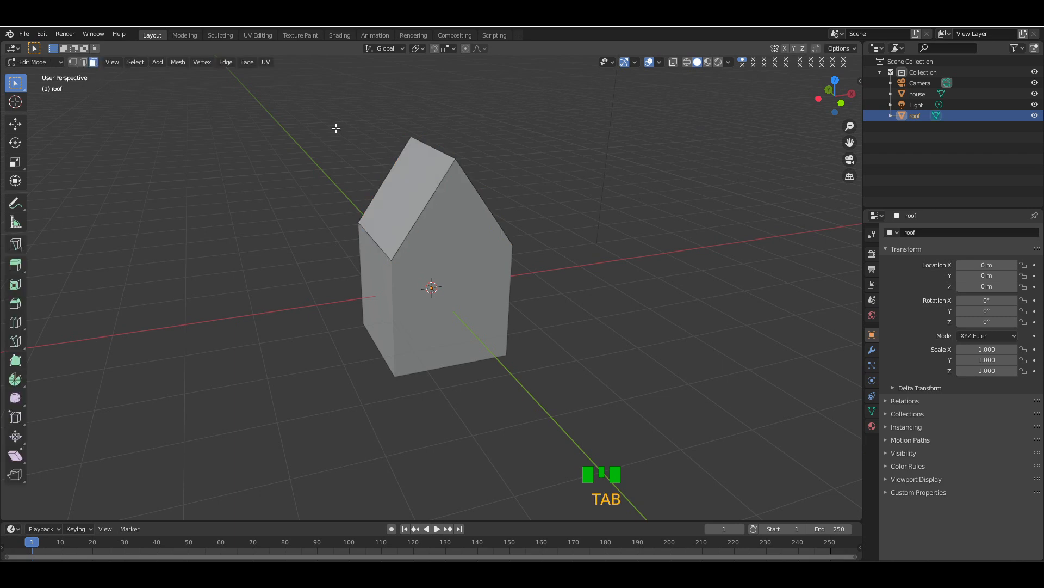
pyautogui.click(407, 191)
pyautogui.moveTo(835, 93); pyautogui.dragTo(832, 101)
pyautogui.keyDown('shift'); pyautogui.click(452, 187); pyautogui.keyUp('shift')
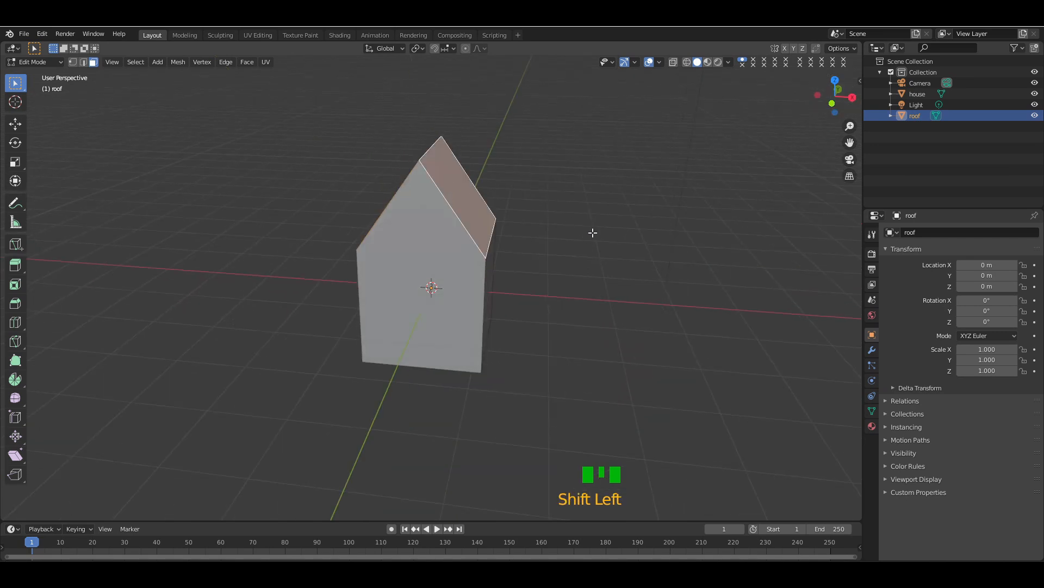
pyautogui.press('e')
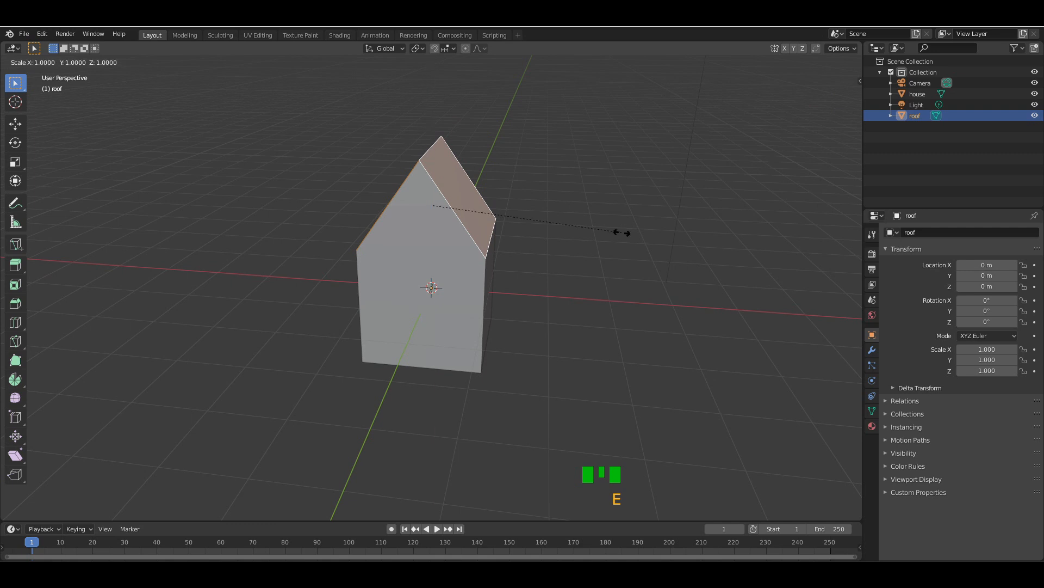
pyautogui.press('s')
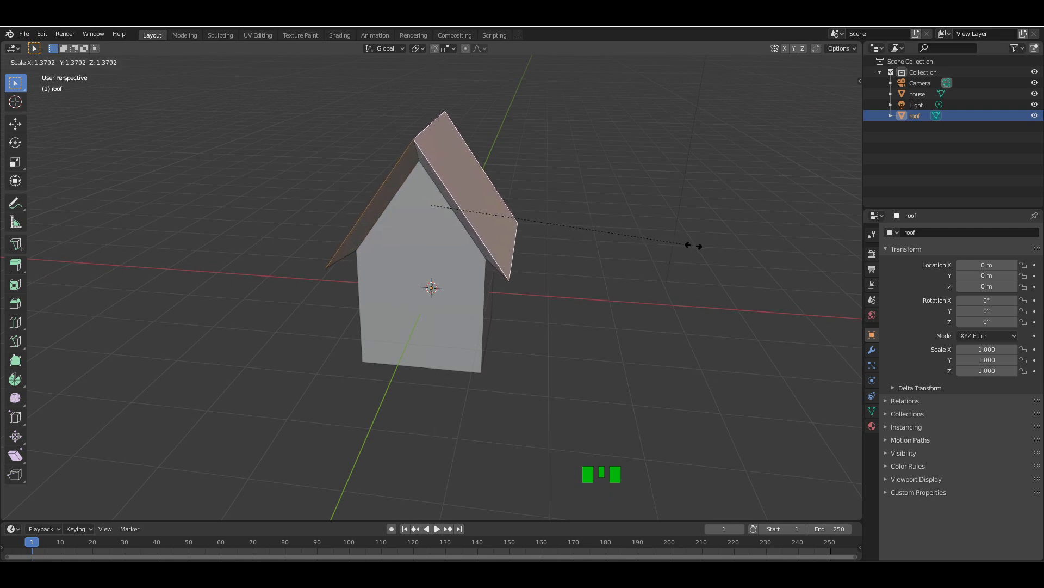
pyautogui.click(679, 248)
# - With X-ray on in top view, scale the extruded roof faces along Y until flush with the house's front and back
pyautogui.press('KP_7')
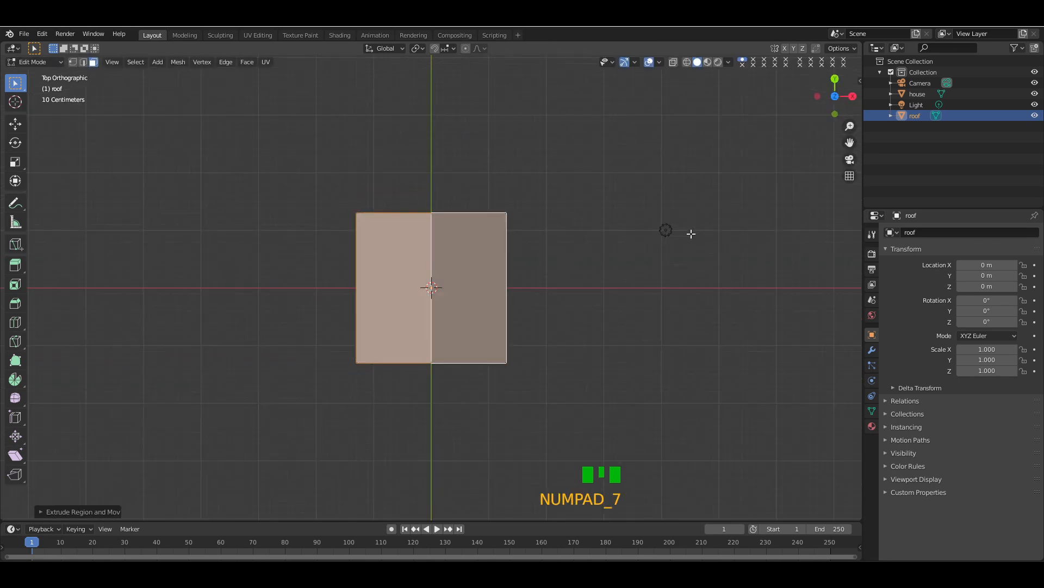
pyautogui.click(675, 63)
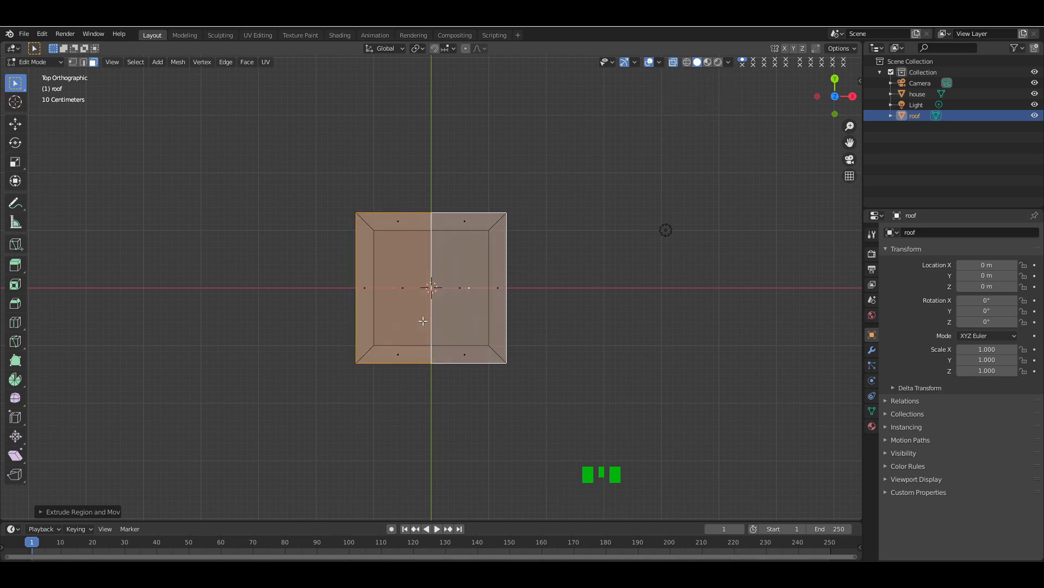
pyautogui.press('s')
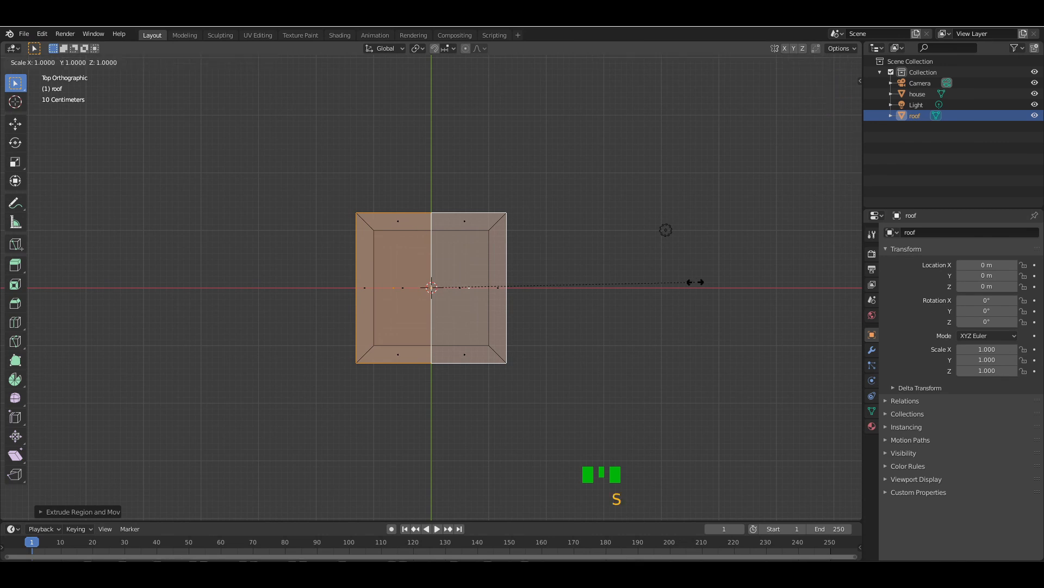
pyautogui.press('y')
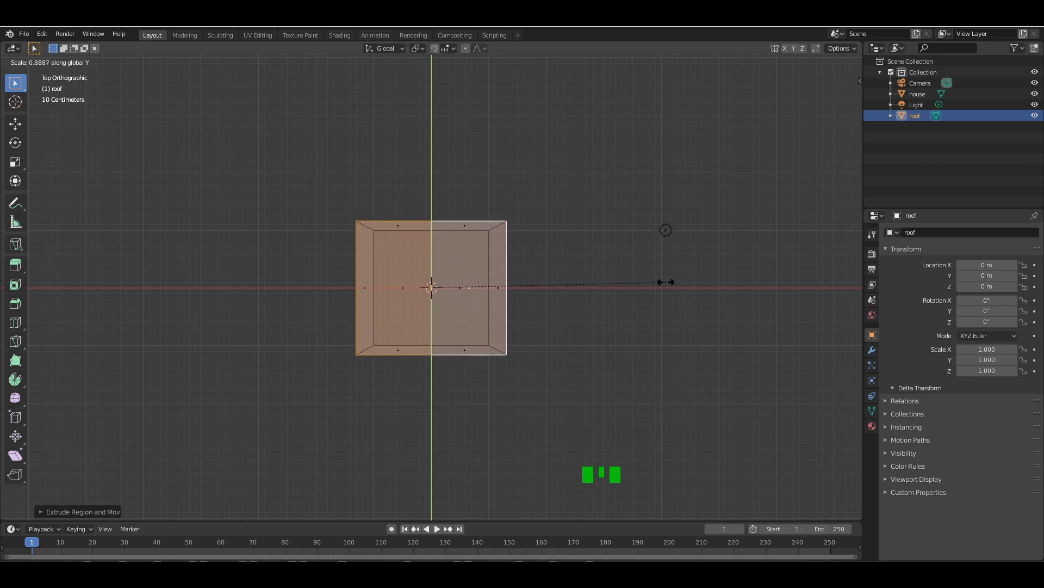
pyautogui.click(634, 291)
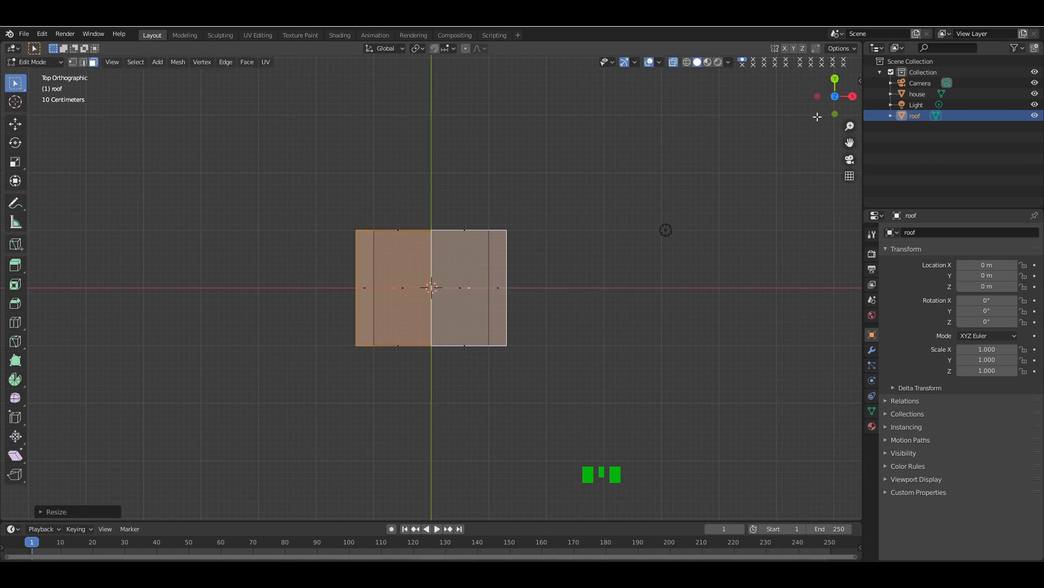
# - Turn X-ray off and deselect the roof faces
pyautogui.moveTo(834, 94); pyautogui.dragTo(835, 170)
pyautogui.click(674, 63)
pyautogui.moveTo(834, 93); pyautogui.dragTo(837, 99)
pyautogui.click(624, 265)
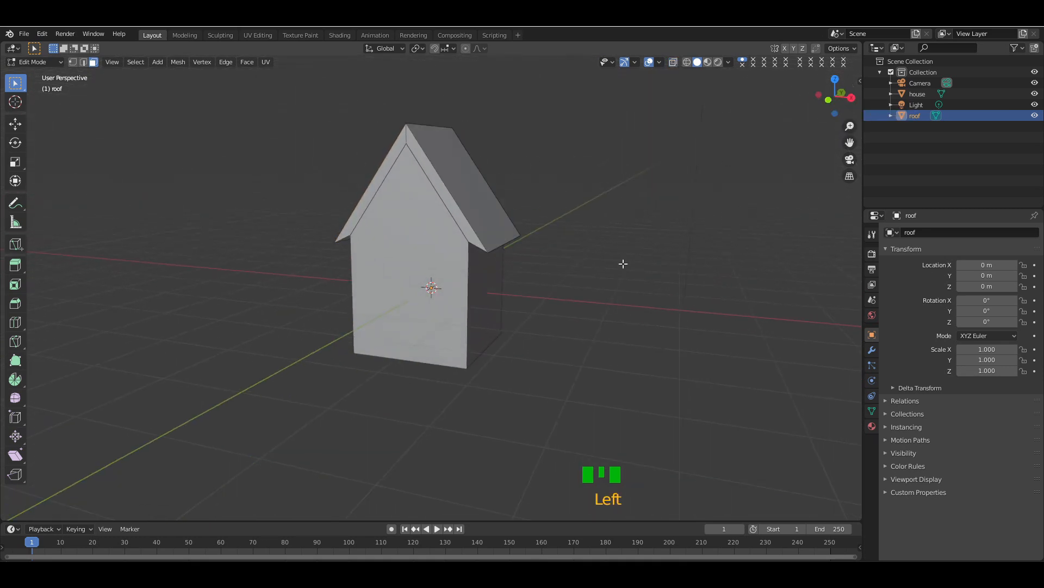
# - Select the roof's two lower outer edges in edge select mode, move them up about 0.17 m along Z, and return to Object Mode
pyautogui.click(82, 62)
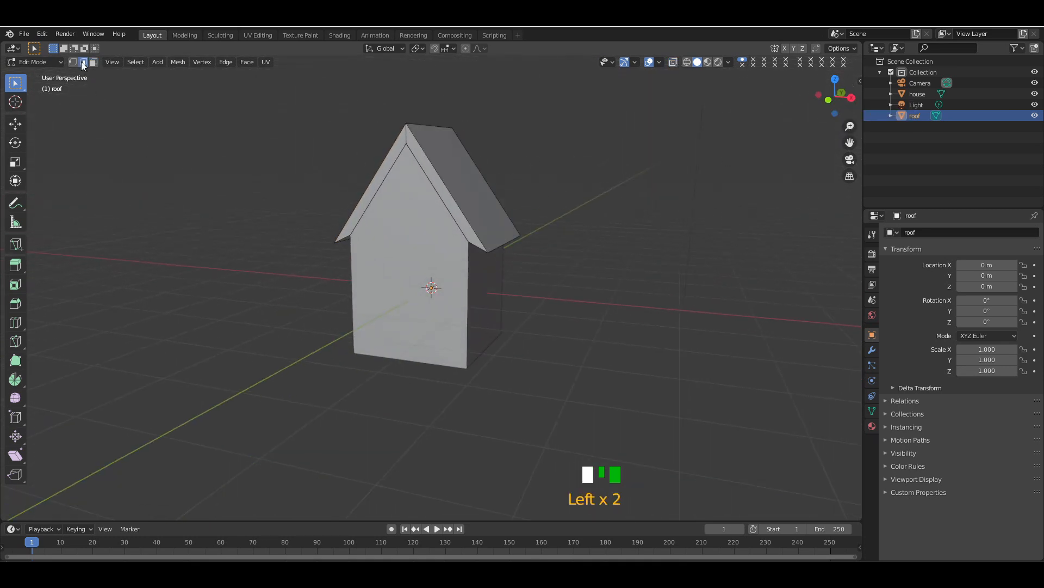
pyautogui.click(504, 245)
pyautogui.moveTo(834, 100); pyautogui.dragTo(835, 99)
pyautogui.keyDown('shift'); pyautogui.click(356, 231); pyautogui.keyUp('shift')
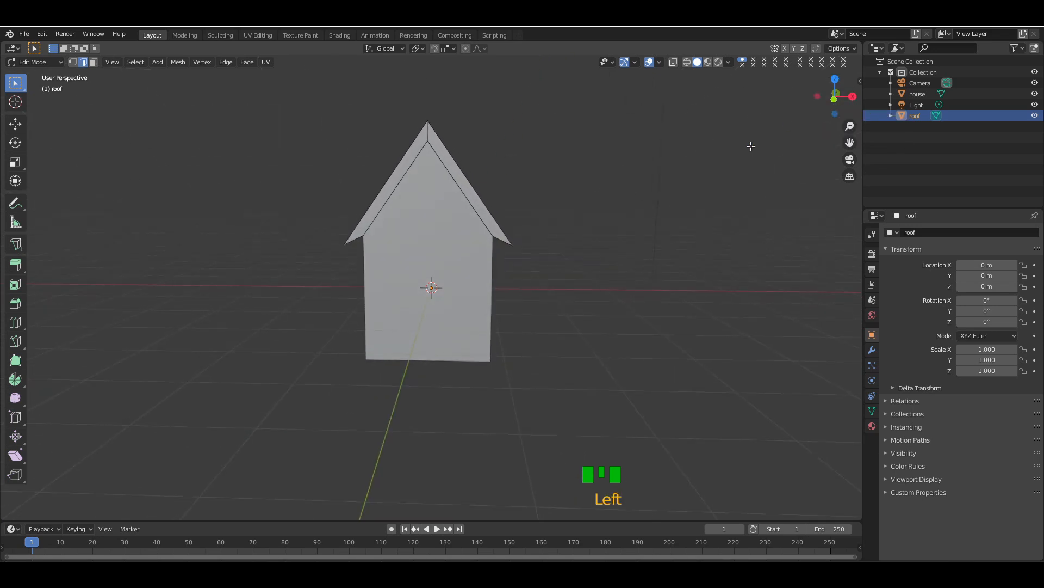
pyautogui.press('KP_1')
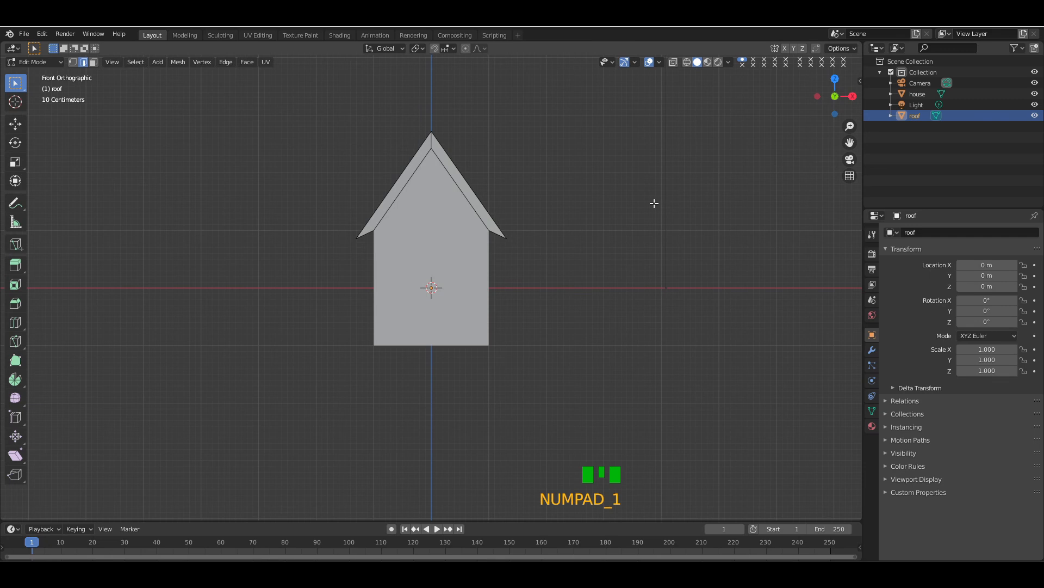
pyautogui.press('g')
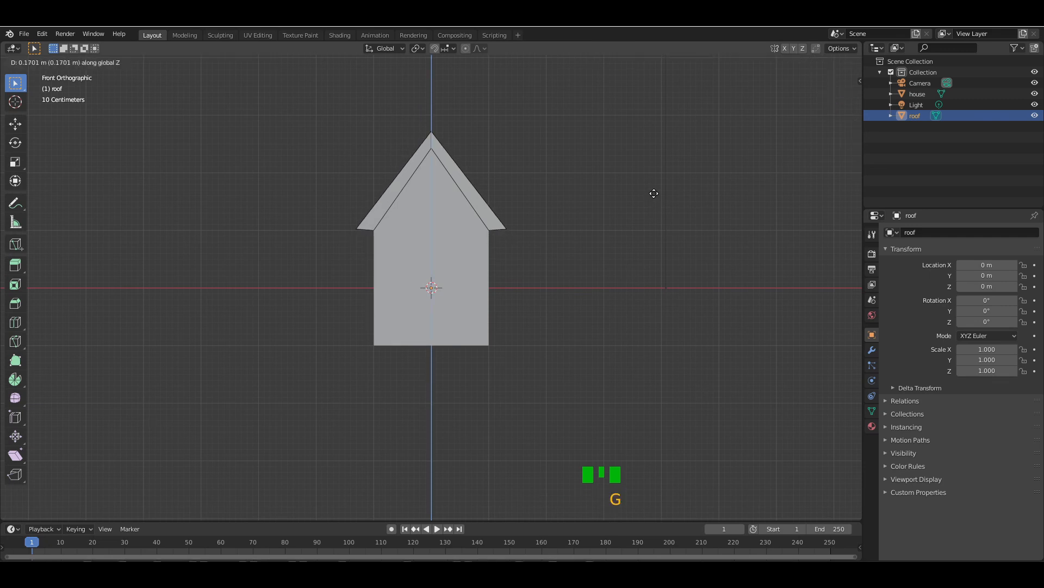
pyautogui.click(654, 192)
pyautogui.moveTo(833, 97); pyautogui.dragTo(785, 120)
pyautogui.click(782, 112)
pyautogui.moveTo(830, 93); pyautogui.dragTo(758, 112)
pyautogui.press('Tab')
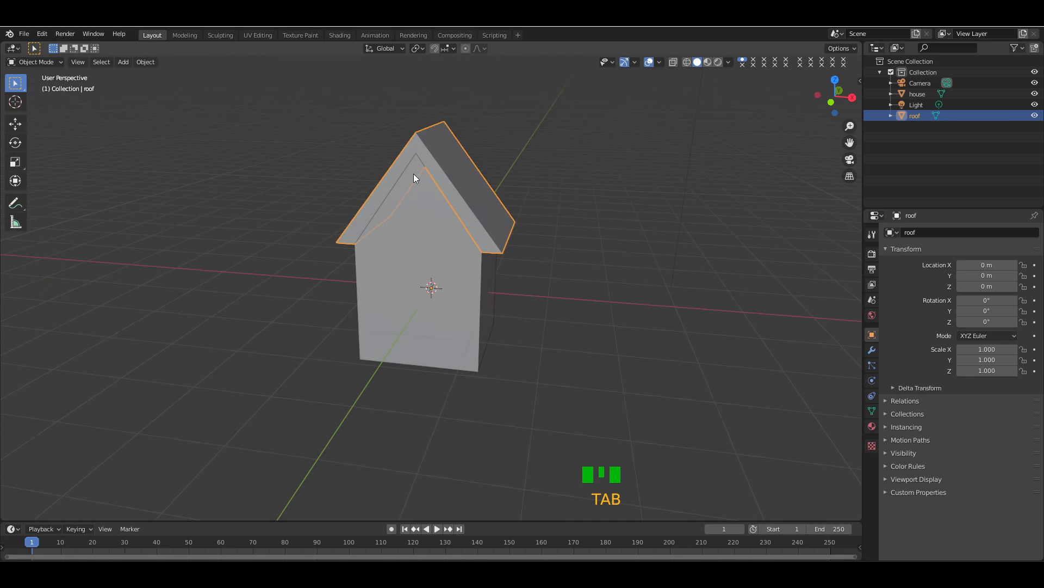
# - Select the roof and house together and scale both along Y to about 2
pyautogui.keyDown('shift'); pyautogui.click(403, 244); pyautogui.keyUp('shift')
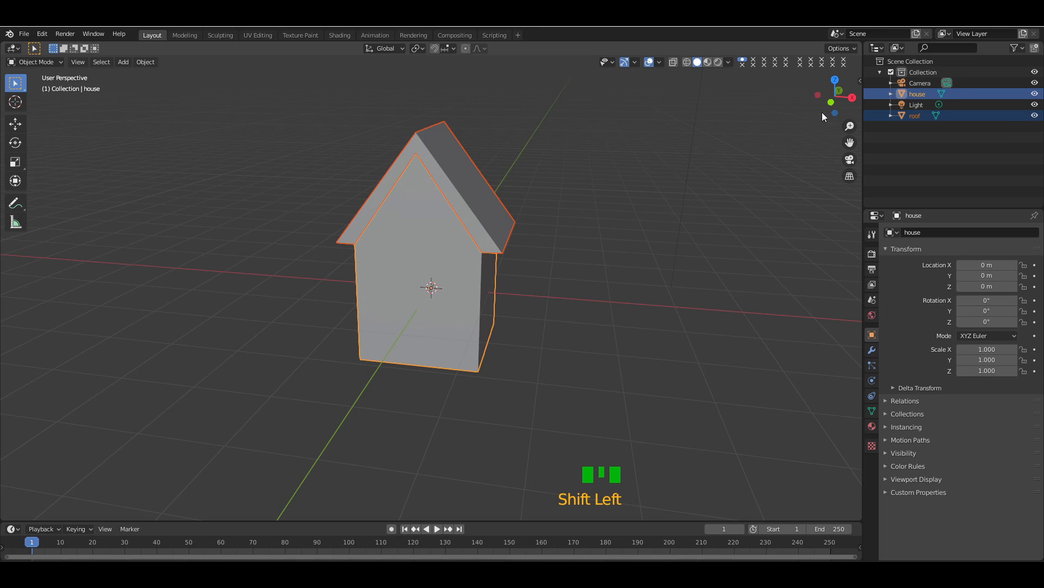
pyautogui.moveTo(829, 101); pyautogui.dragTo(701, 165)
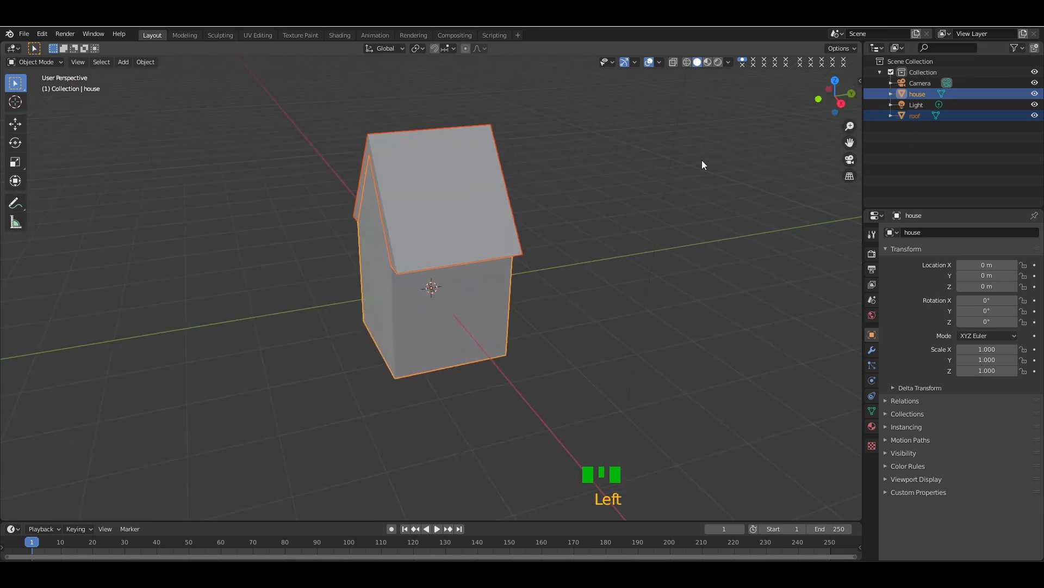
pyautogui.press('s')
pyautogui.press('y')
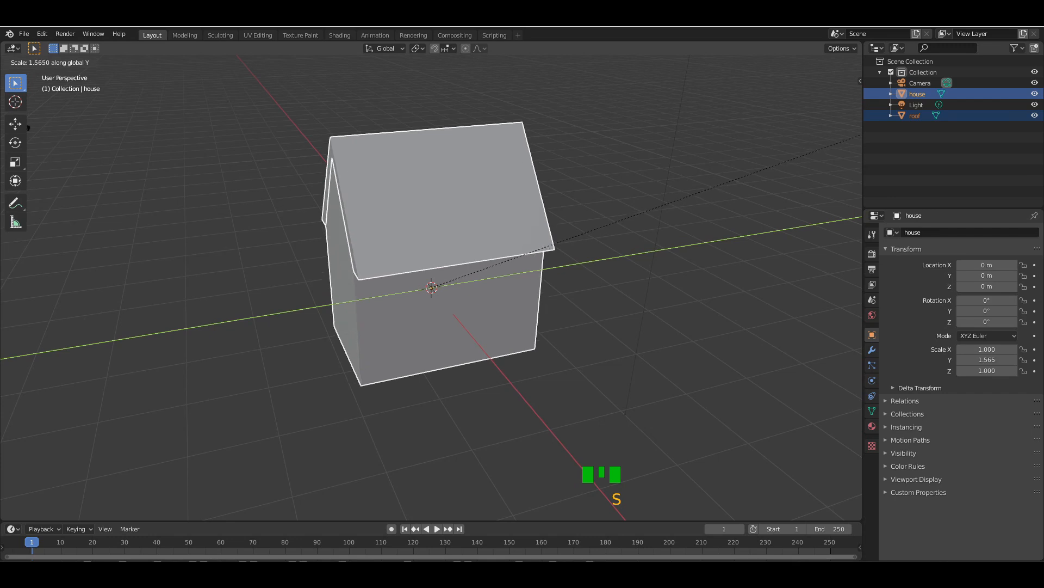
pyautogui.click(141, 111)
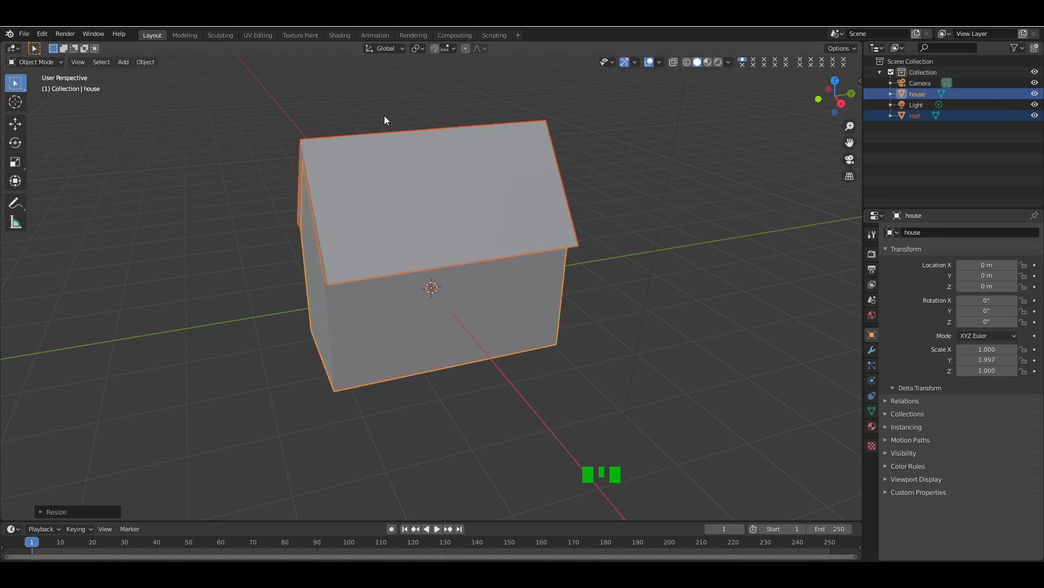
# - Scale the house and roof together along X to about 1.38, and deselect them
pyautogui.click(820, 100)
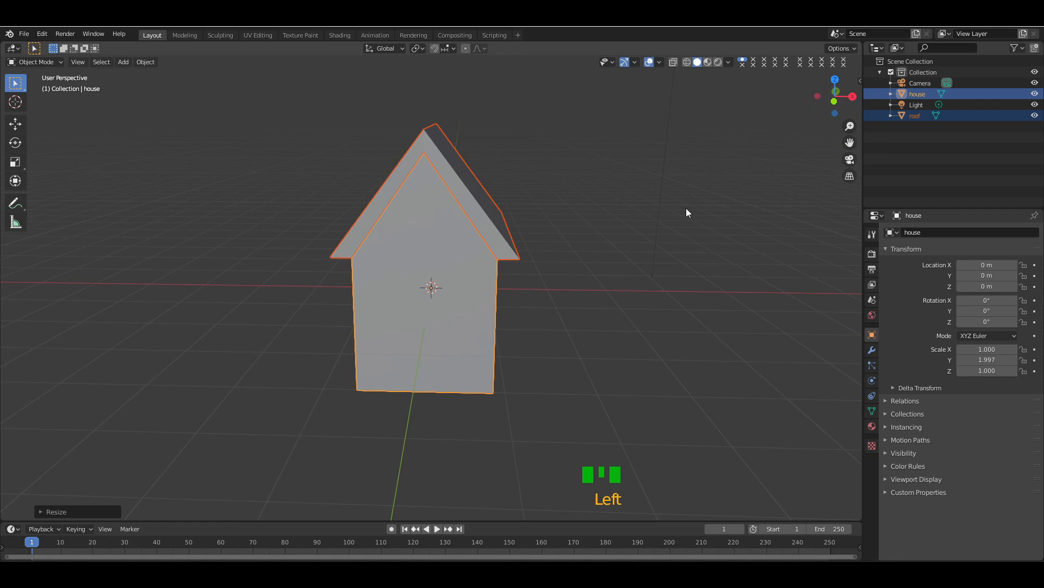
pyautogui.press('s')
pyautogui.press('x')
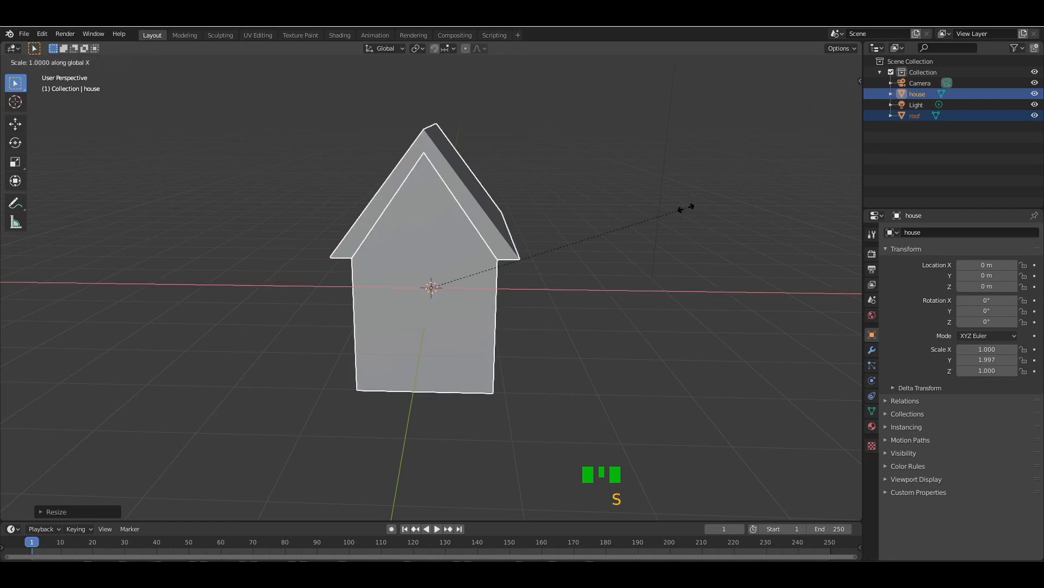
pyautogui.click(791, 208)
pyautogui.moveTo(831, 101); pyautogui.dragTo(609, 96)
pyautogui.click(725, 232)
pyautogui.moveTo(835, 101); pyautogui.dragTo(779, 102)
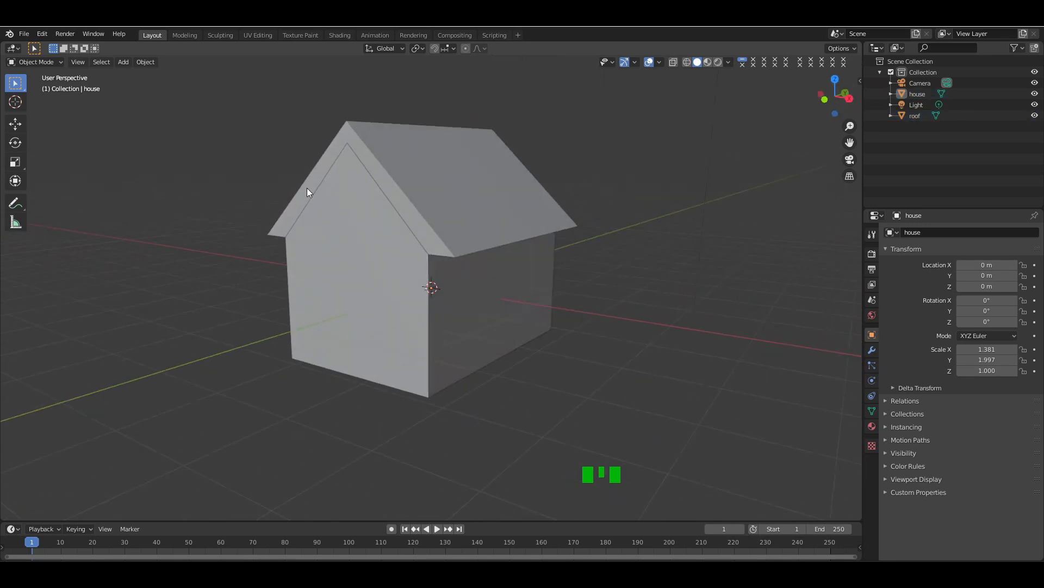
# - With X-ray on in top view, scale only the house along Y to about 1.75 so the roof overhangs front and back
pyautogui.click(353, 245)
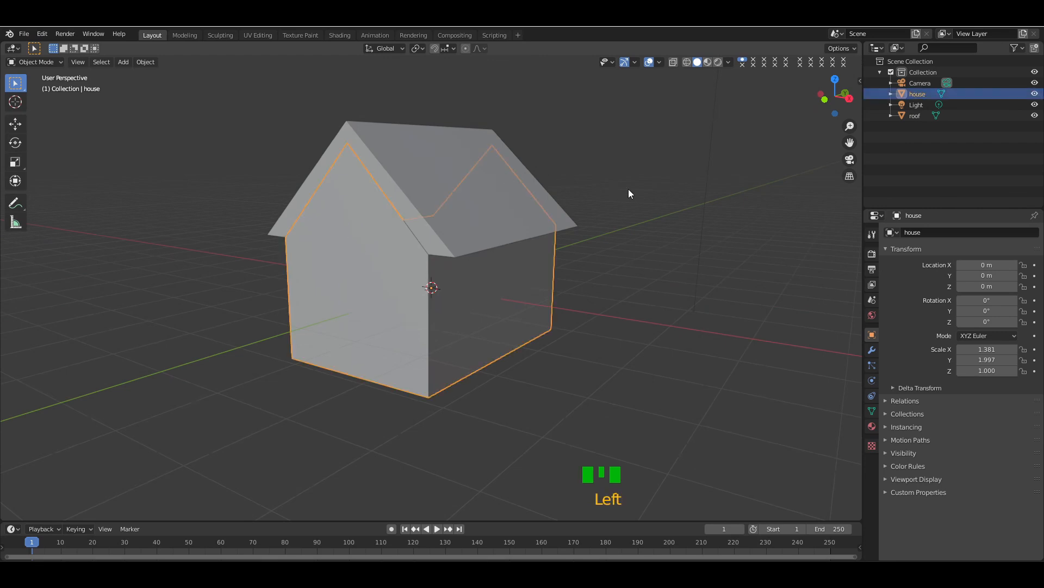
pyautogui.press('KP_7')
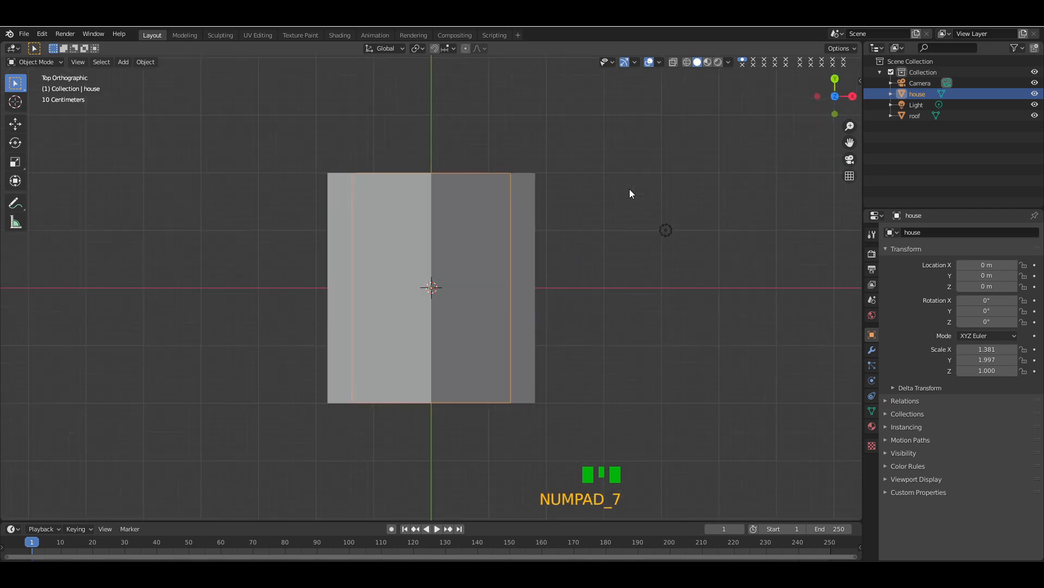
pyautogui.click(673, 62)
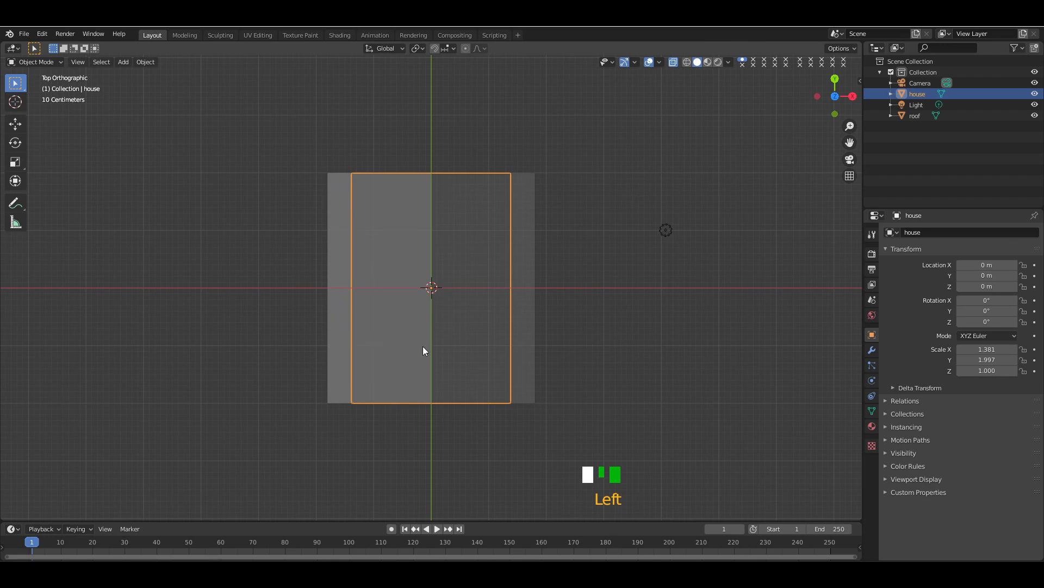
pyautogui.press('s')
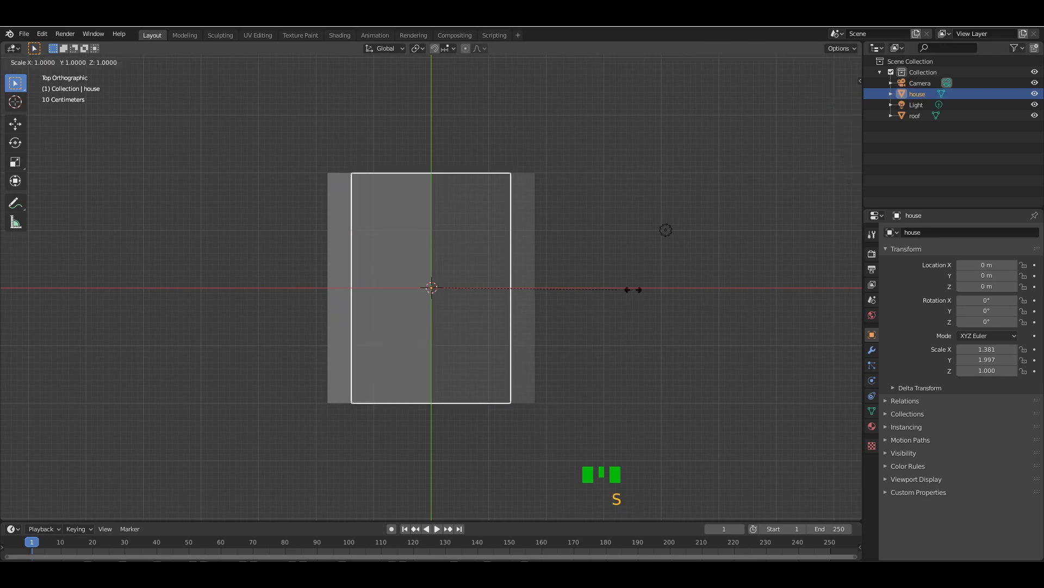
pyautogui.press('x')
pyautogui.press('y')
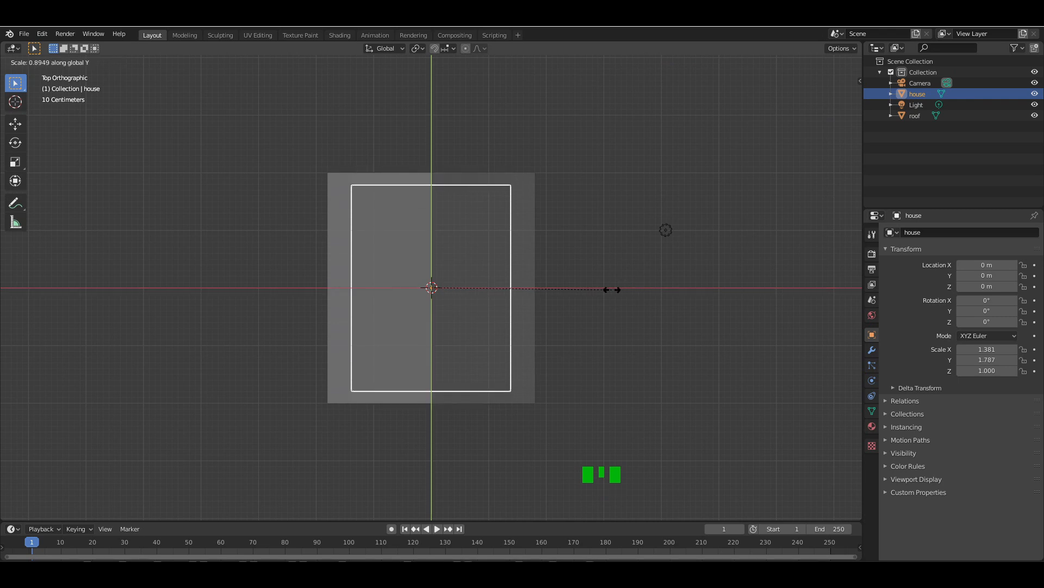
pyautogui.click(608, 290)
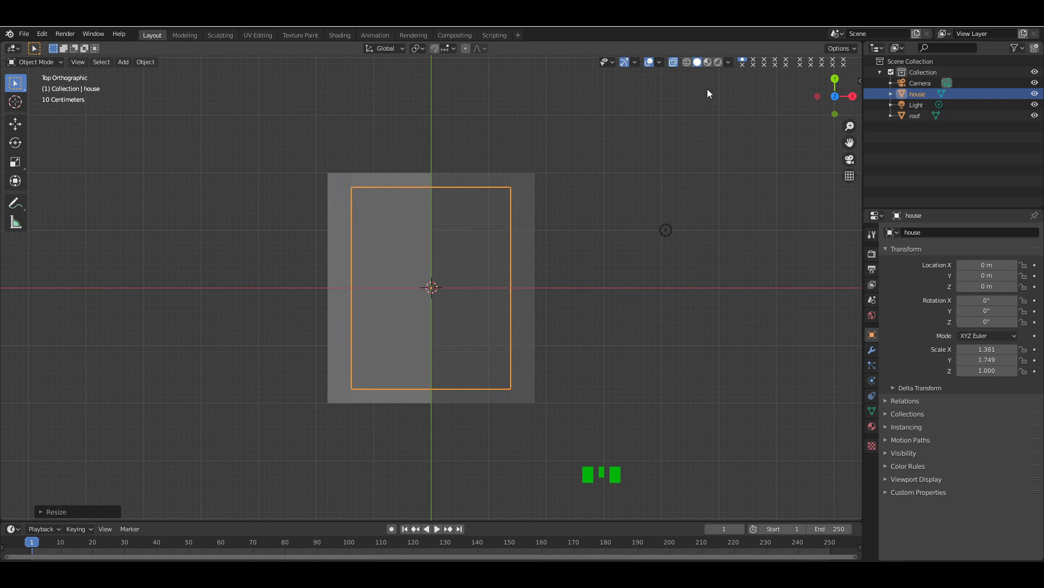
pyautogui.click(674, 64)
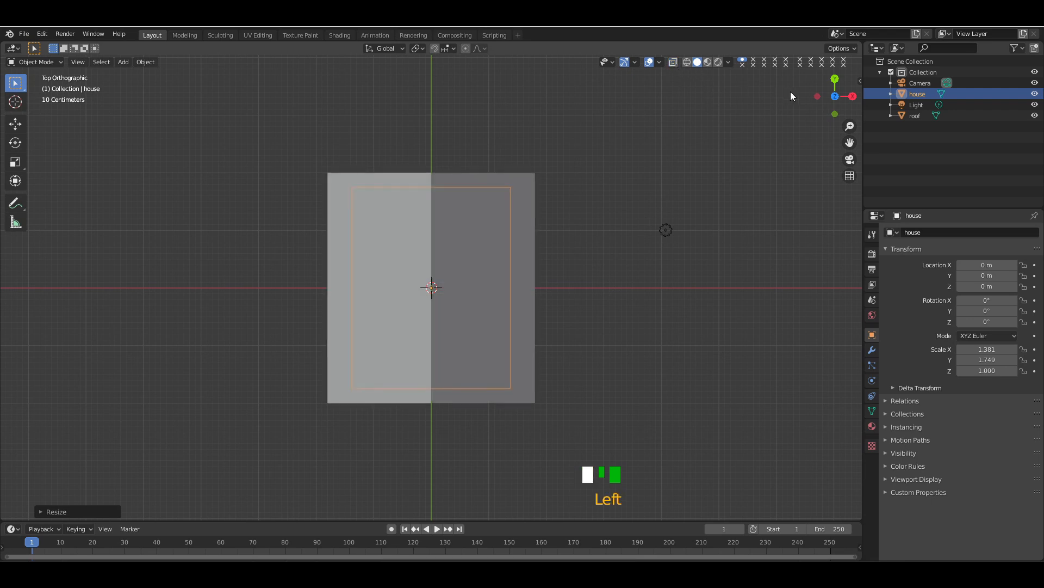
pyautogui.moveTo(835, 96); pyautogui.dragTo(771, 79)
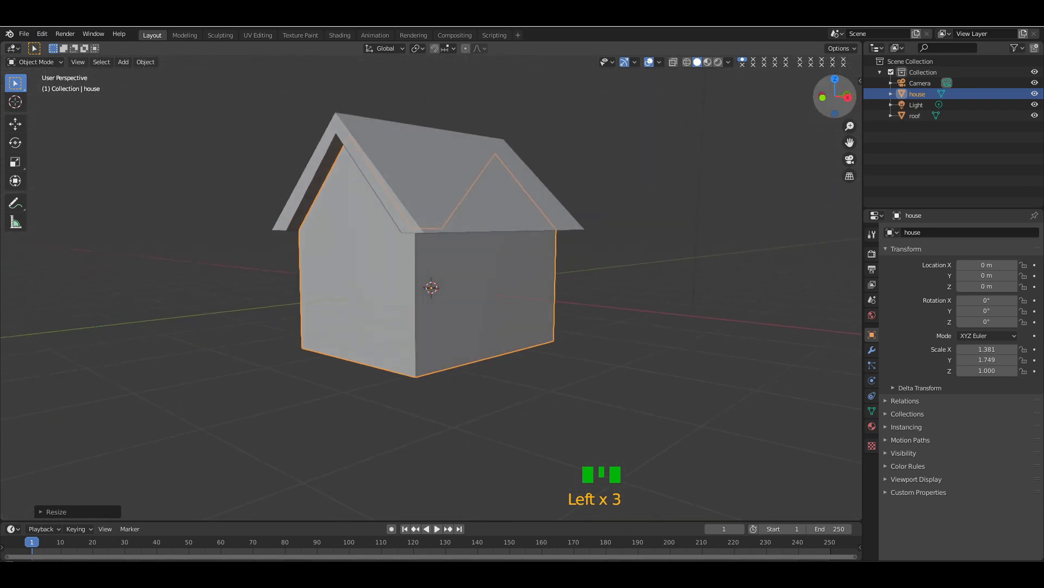
pyautogui.click(712, 168)
pyautogui.moveTo(838, 84); pyautogui.dragTo(60, 175)
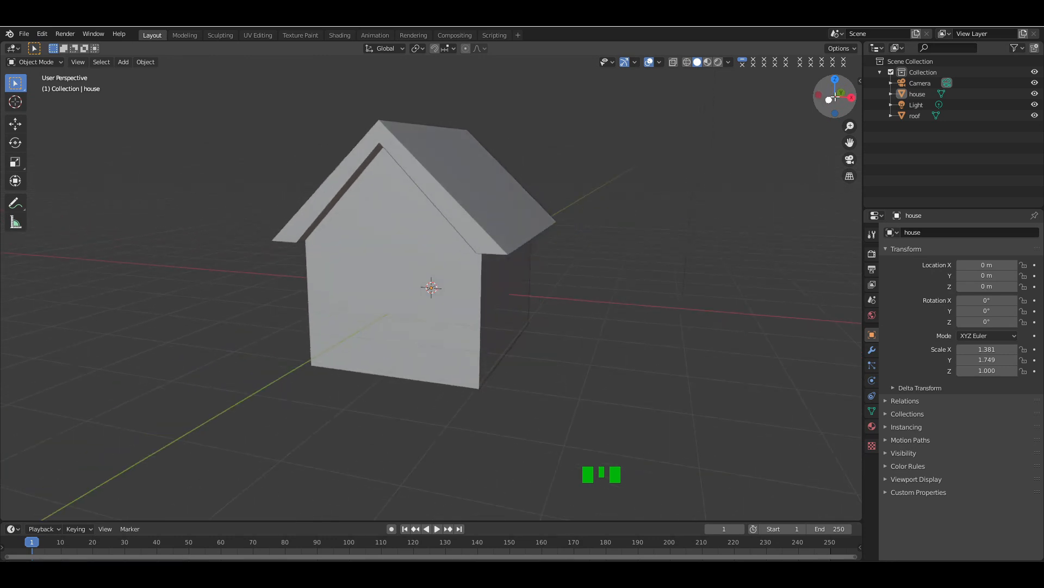
# - Save the project as "house 1.blend" in the blender files folder
pyautogui.click(25, 34)
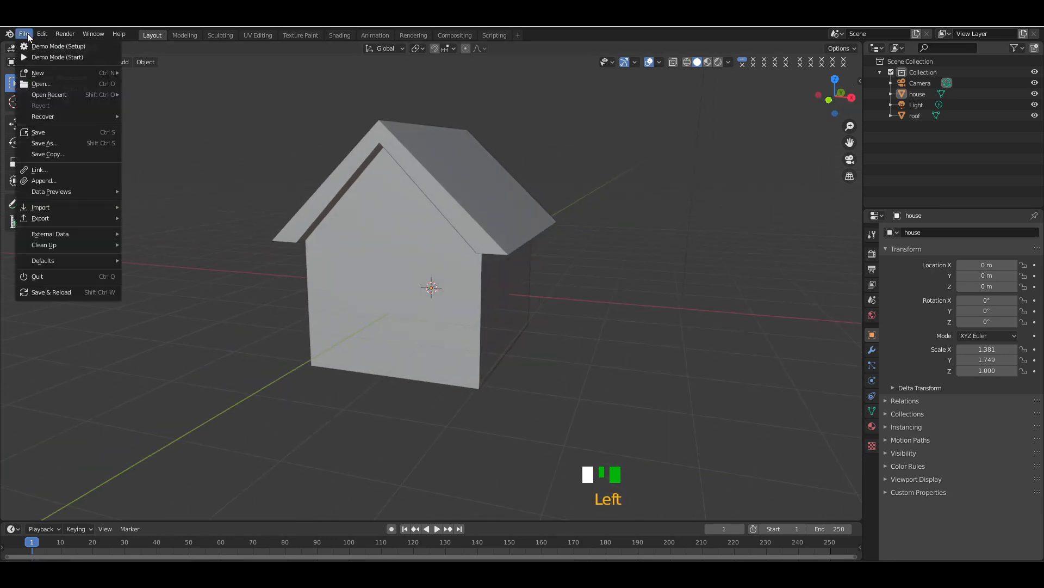
pyautogui.click(41, 143)
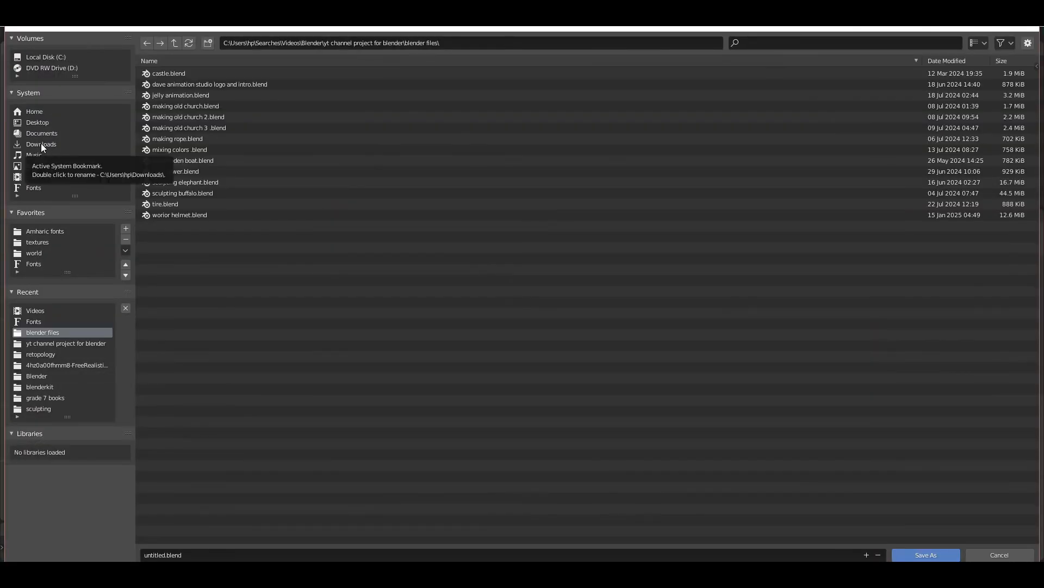
pyautogui.click(185, 555)
pyautogui.press('BackSpace')
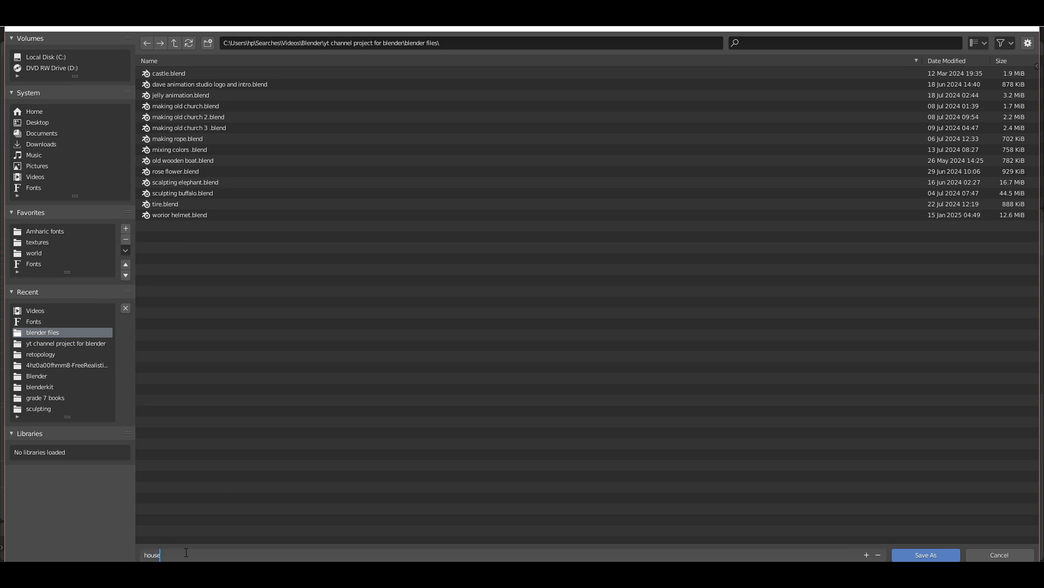
pyautogui.write('house 1')
pyautogui.press('Return')
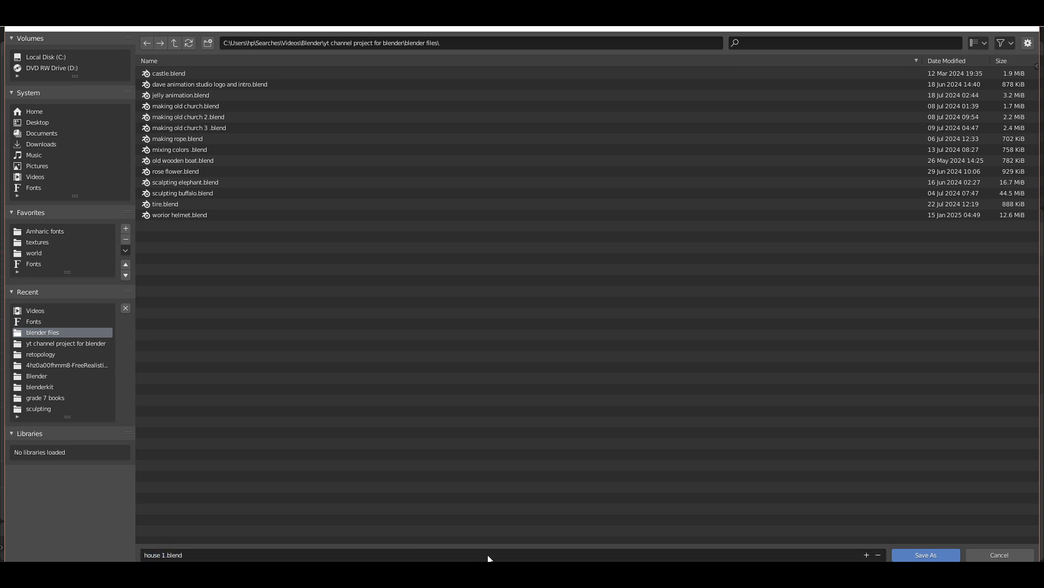
pyautogui.click(925, 554)
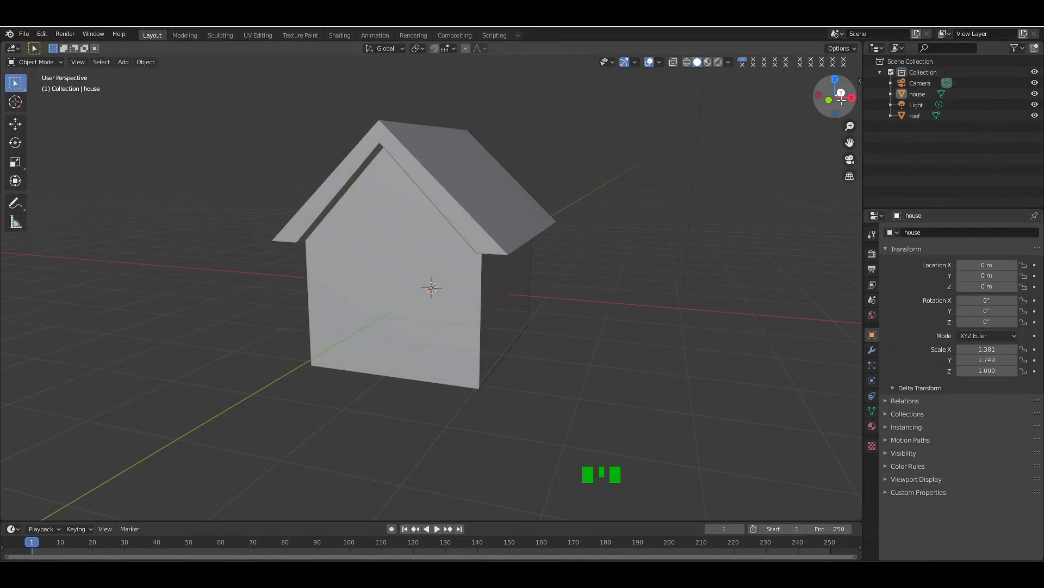
# - Hide the roof object in the viewport
pyautogui.moveTo(836, 96); pyautogui.dragTo(776, 124)
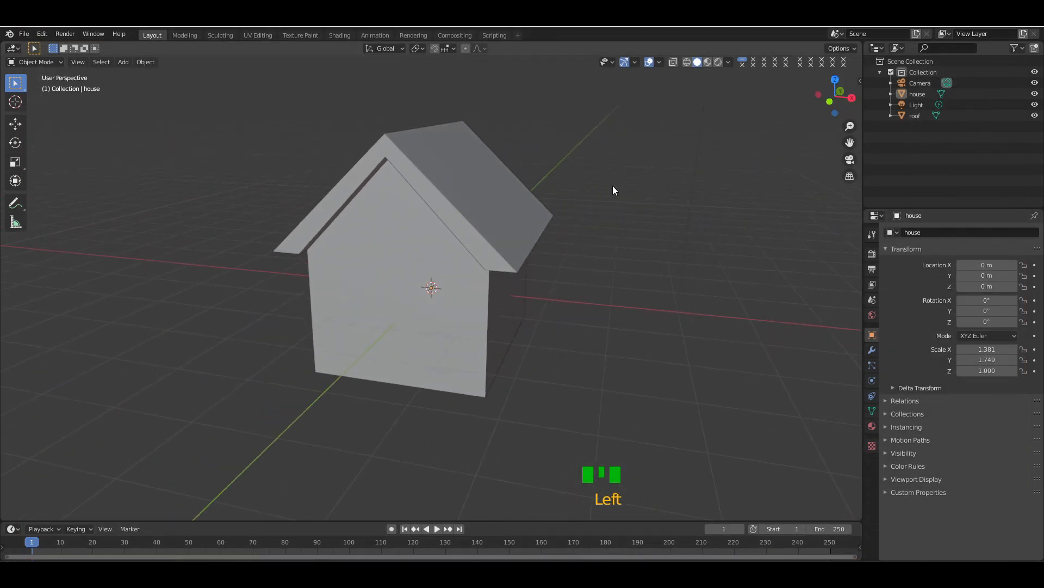
pyautogui.click(430, 181)
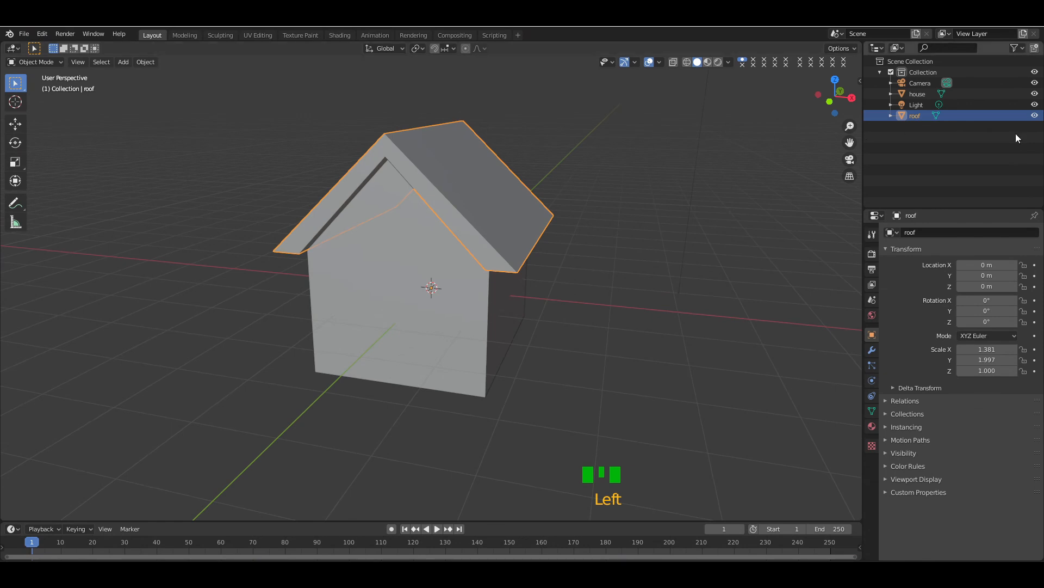
pyautogui.click(1036, 116)
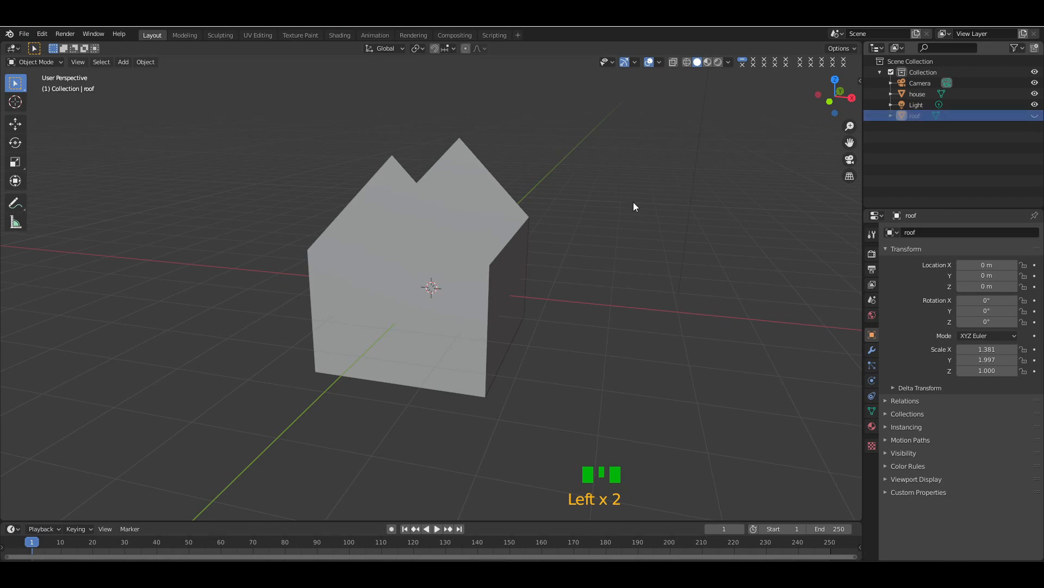
# - Enter edit mode on the house and add two horizontal loop cuts around the lower walls, keeping them evenly spaced
pyautogui.click(406, 243)
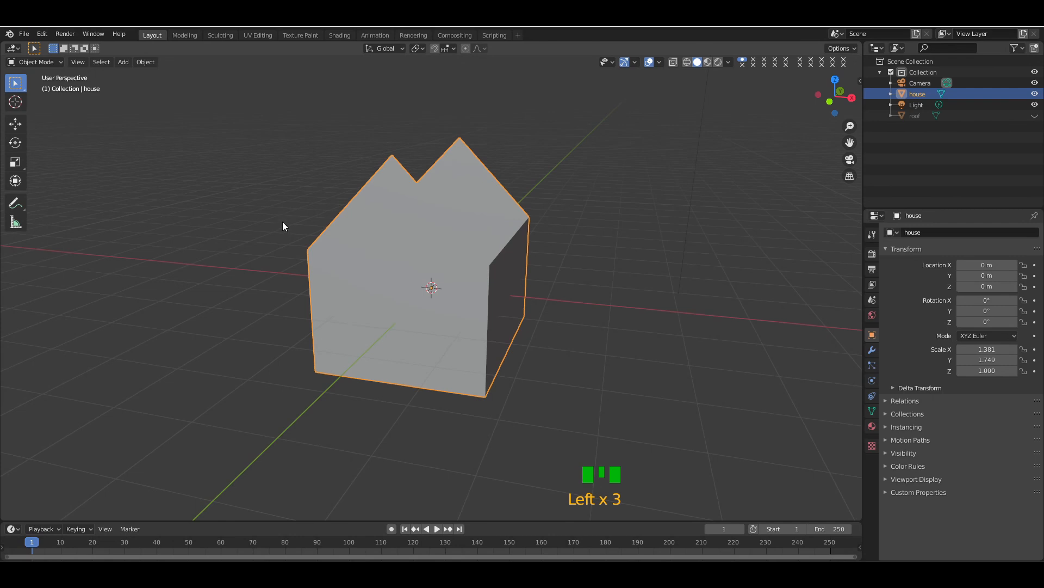
pyautogui.press('Tab')
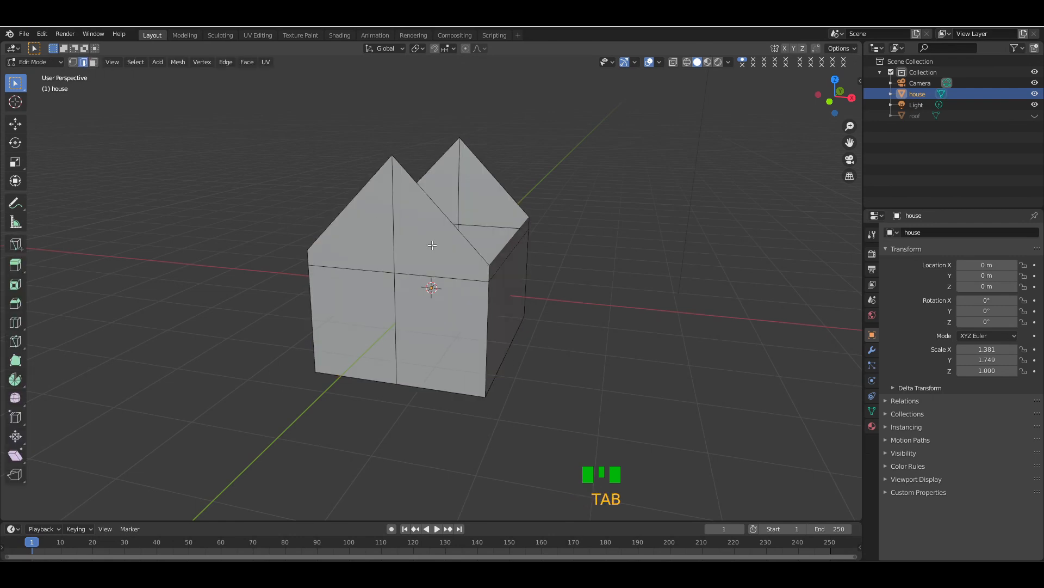
pyautogui.press('KP_Add')
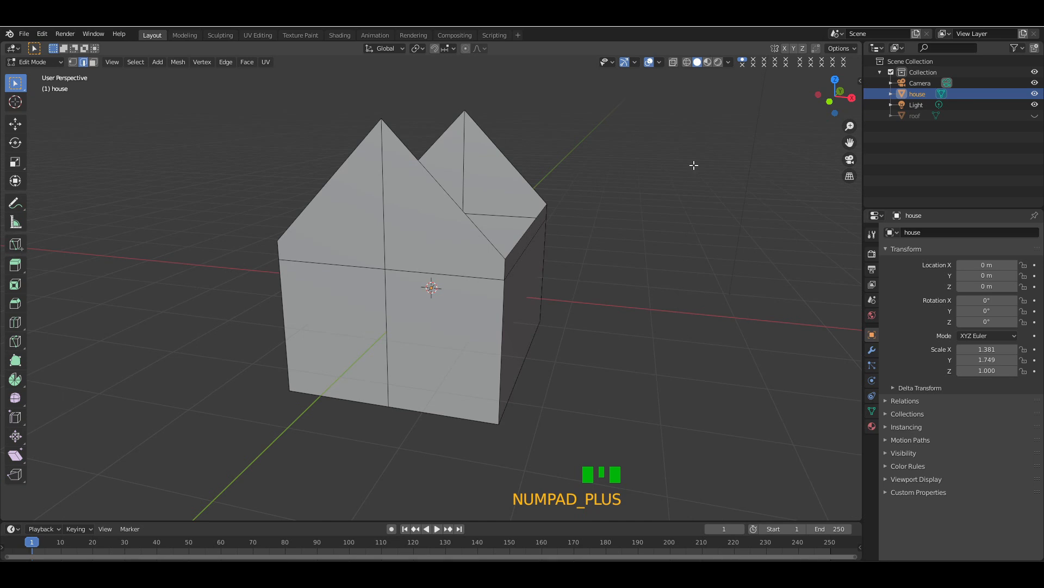
pyautogui.moveTo(836, 93); pyautogui.dragTo(816, 96)
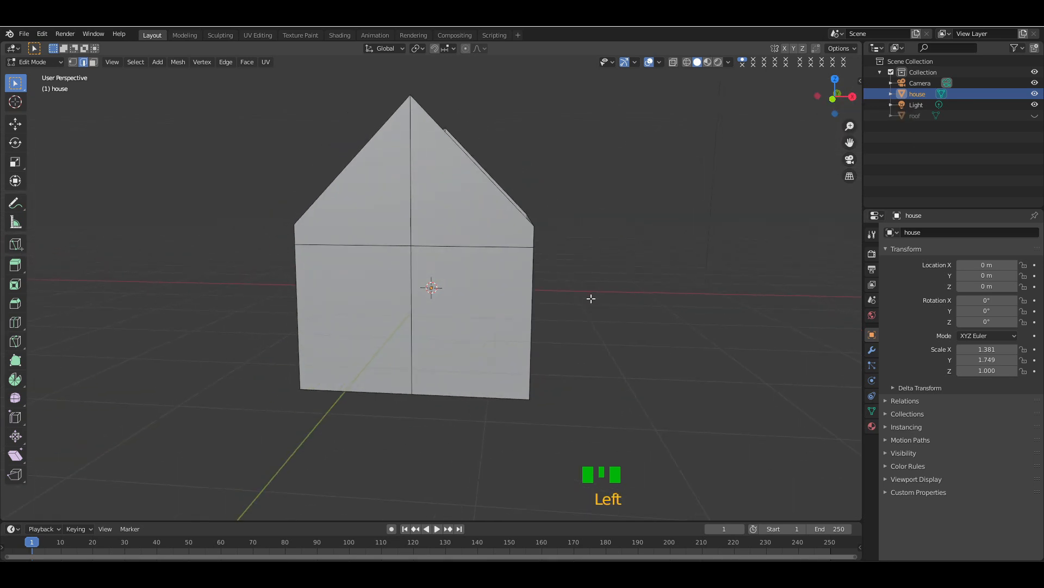
pyautogui.hotkey('ctrl', 'r')
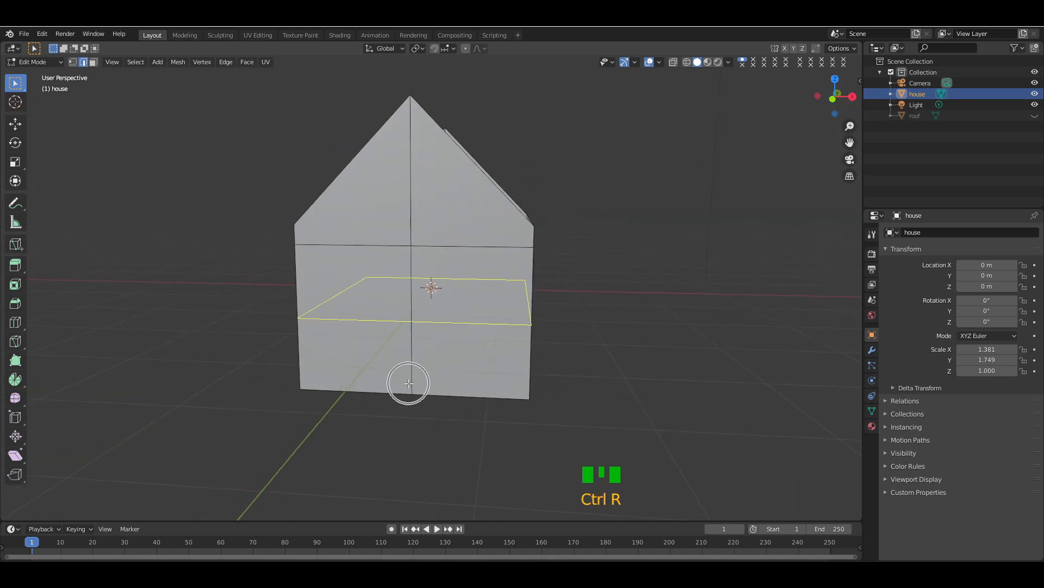
pyautogui.scroll(1, 409, 383)
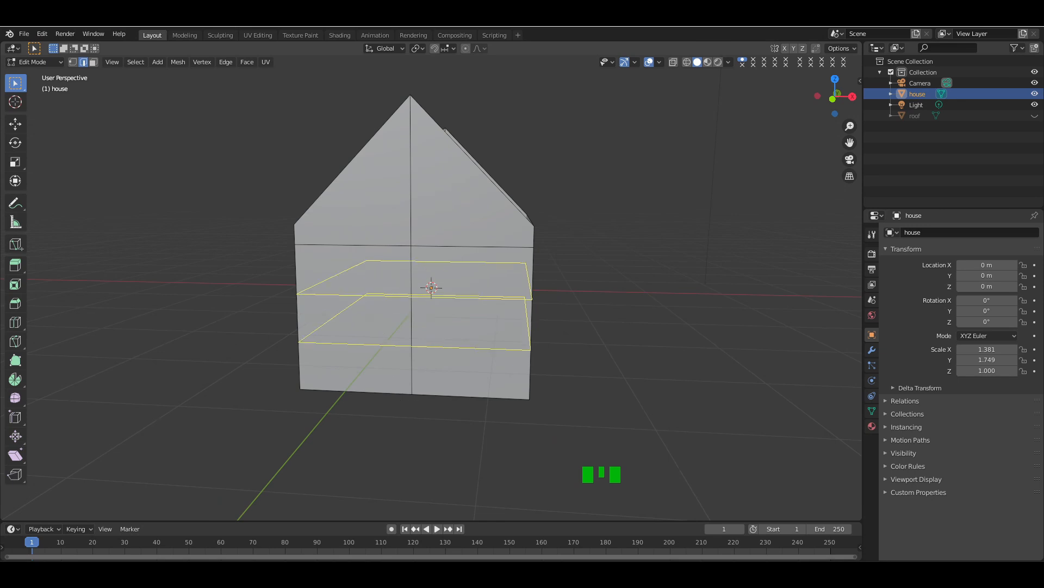
pyautogui.click(409, 383)
pyautogui.rightClick(409, 384)
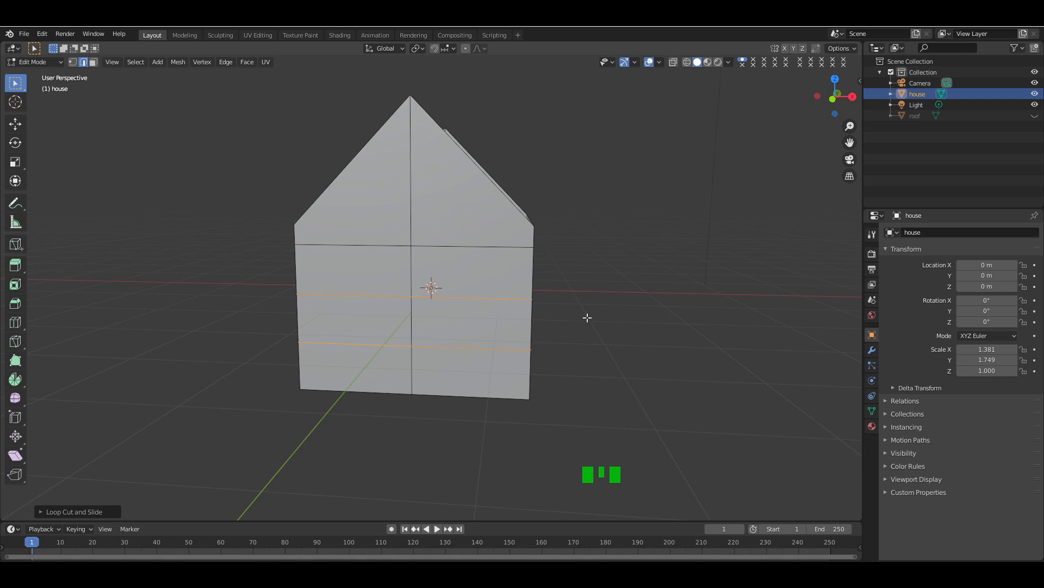
# - Scale the two new horizontal loops apart along Z so they sit near the upper and lower limits of the walls, and deselect them
pyautogui.press('s')
pyautogui.press('z')
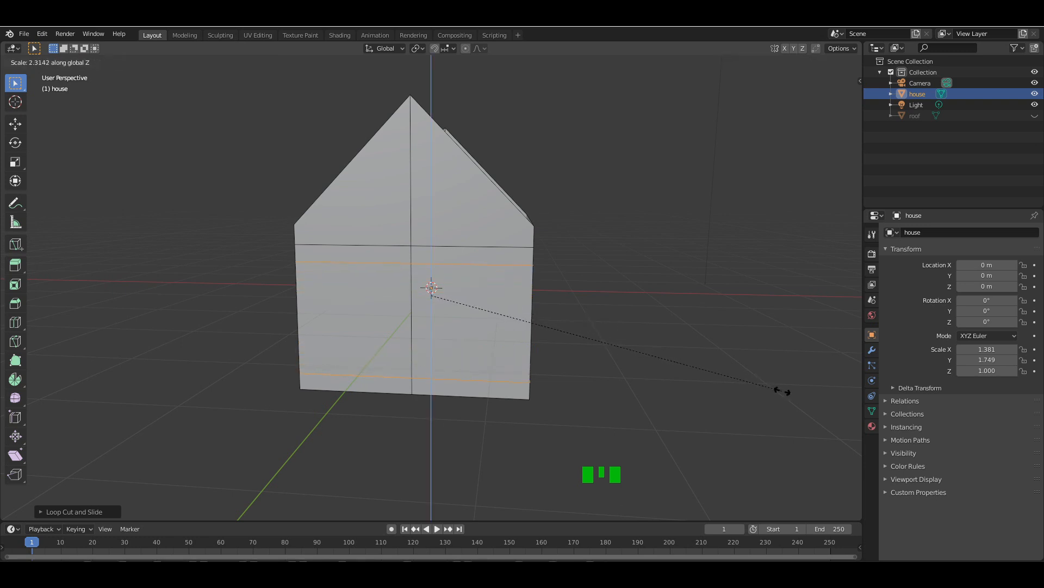
pyautogui.click(744, 387)
pyautogui.click(696, 359)
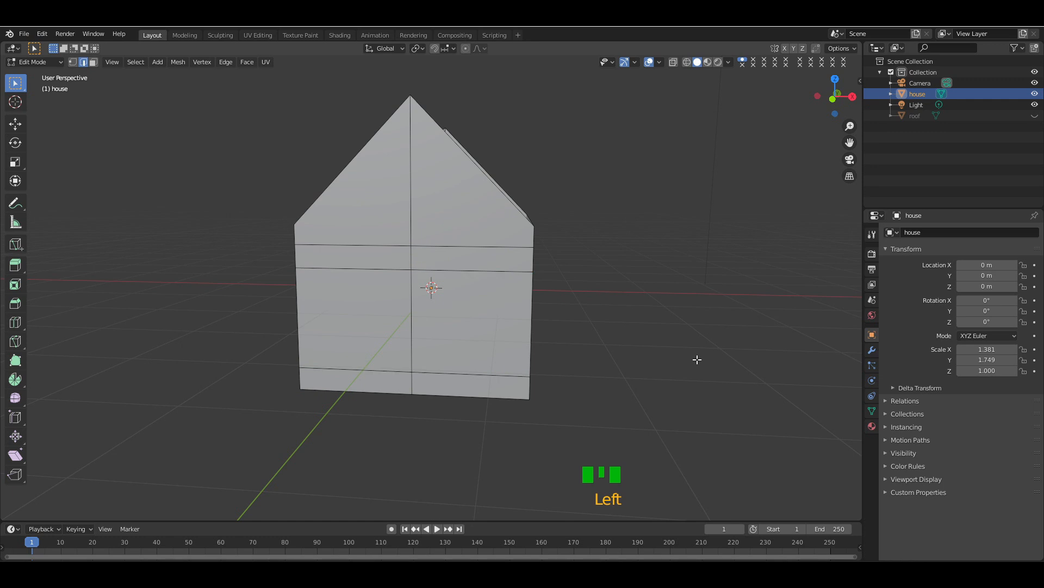
# - Add four evenly spaced vertical loop cuts to each half of the gable wall, without sliding them
pyautogui.press('KP_Add')
pyautogui.moveTo(837, 92); pyautogui.dragTo(822, 92)
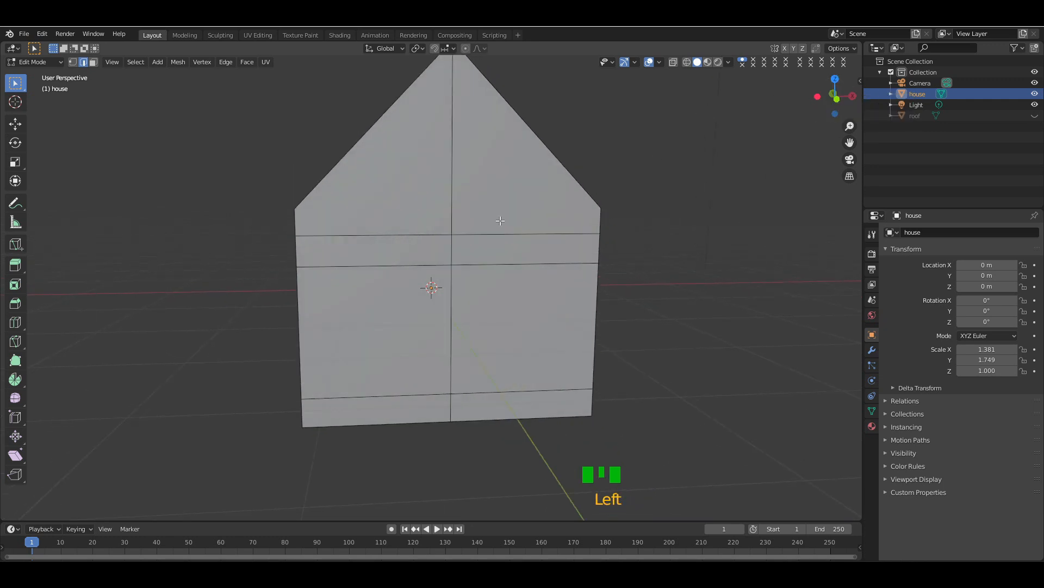
pyautogui.hotkey('ctrl', 'r')
pyautogui.scroll(3, 373, 266)
pyautogui.click(374, 266)
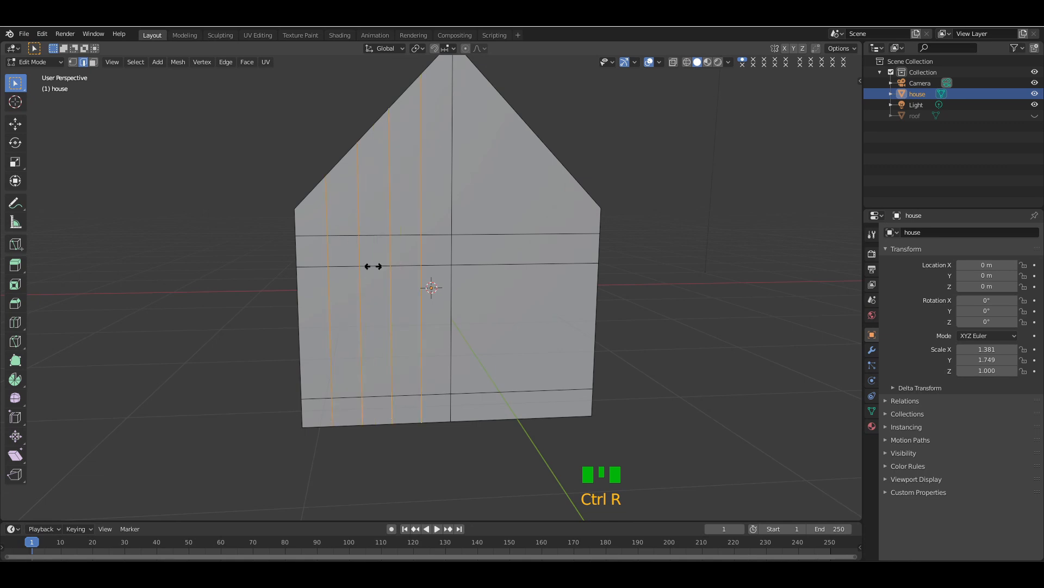
pyautogui.rightClick(373, 266)
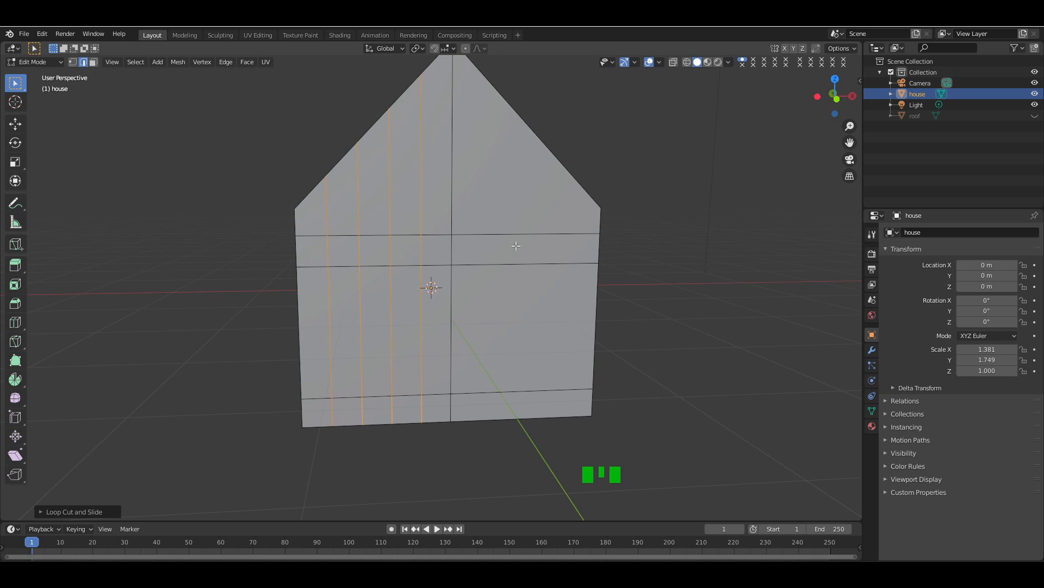
pyautogui.hotkey('ctrl', 'r')
pyautogui.scroll(3, 516, 246)
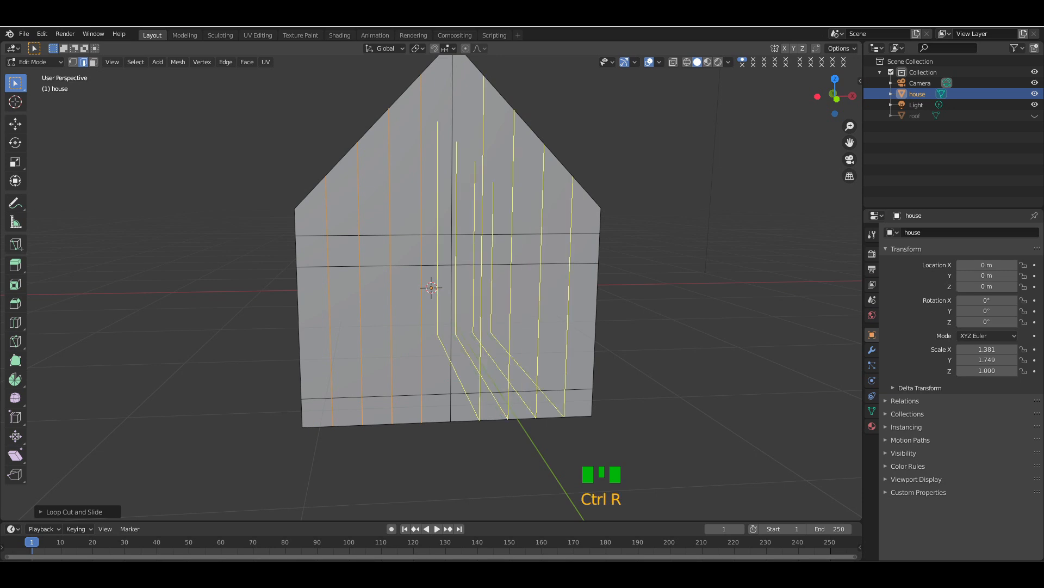
pyautogui.click(516, 246)
pyautogui.rightClick(516, 246)
pyautogui.click(678, 231)
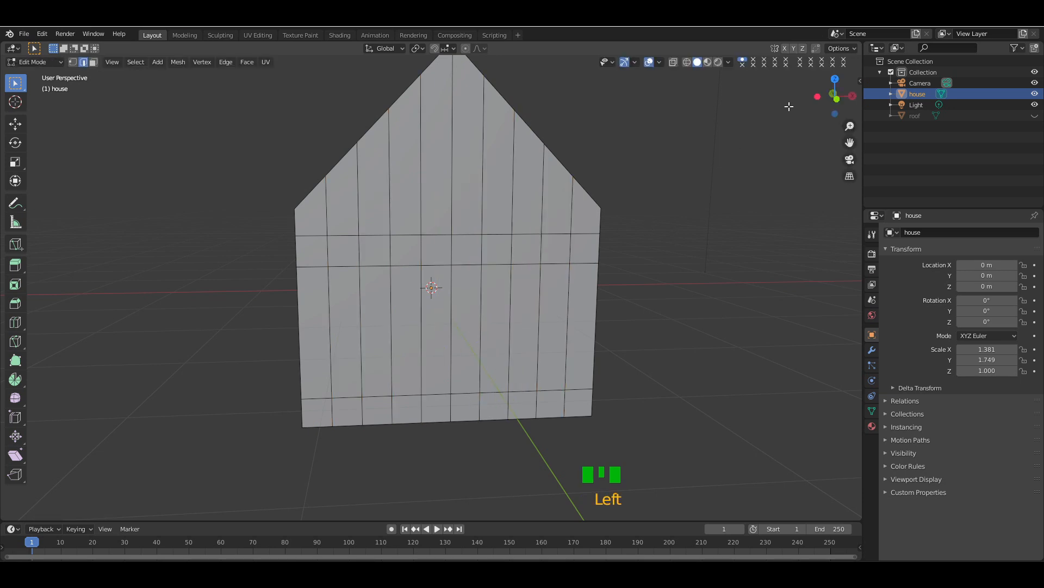
# - Add twelve evenly spaced vertical loop cuts along the house's long side wall, and deselect them
pyautogui.click(852, 96)
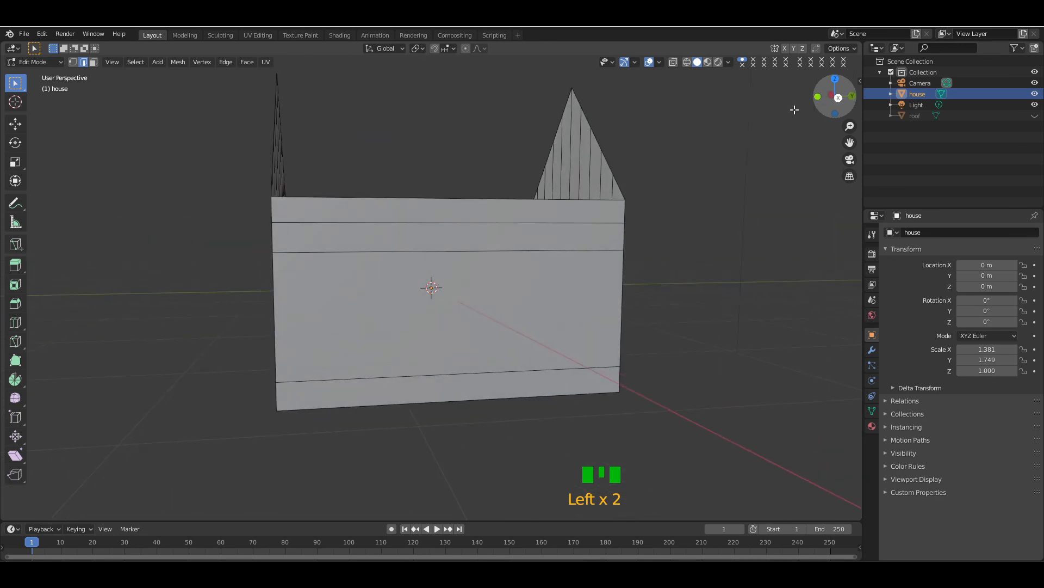
pyautogui.hotkey('ctrl', 'r')
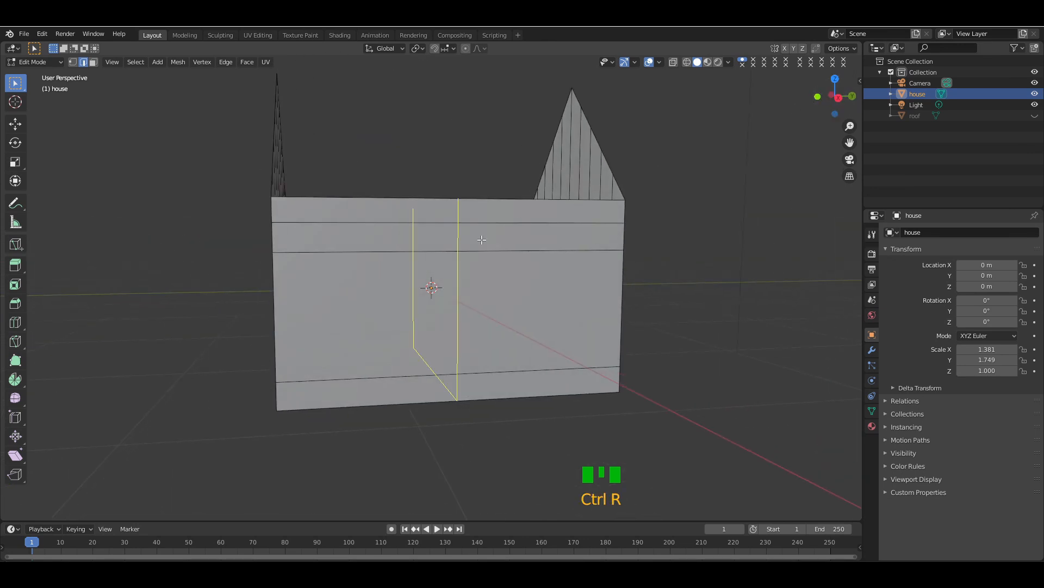
pyautogui.scroll(11, 481, 239)
pyautogui.click(482, 239)
pyautogui.rightClick(481, 239)
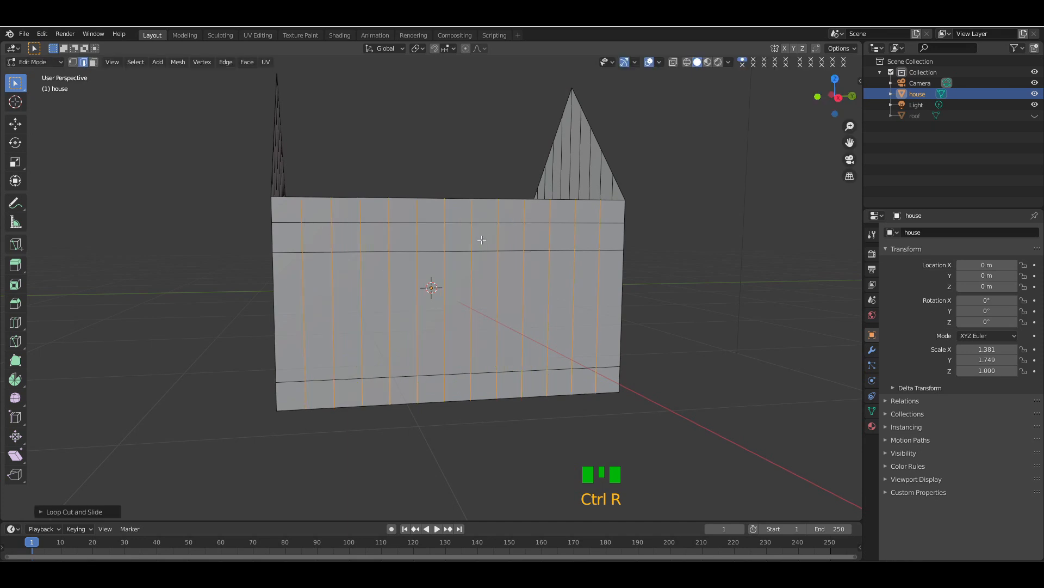
pyautogui.click(659, 263)
# - Add one vertical loop cut on each side of the central door area in the front wall, halfway across the neighbouring strips
pyautogui.moveTo(821, 108); pyautogui.dragTo(799, 100)
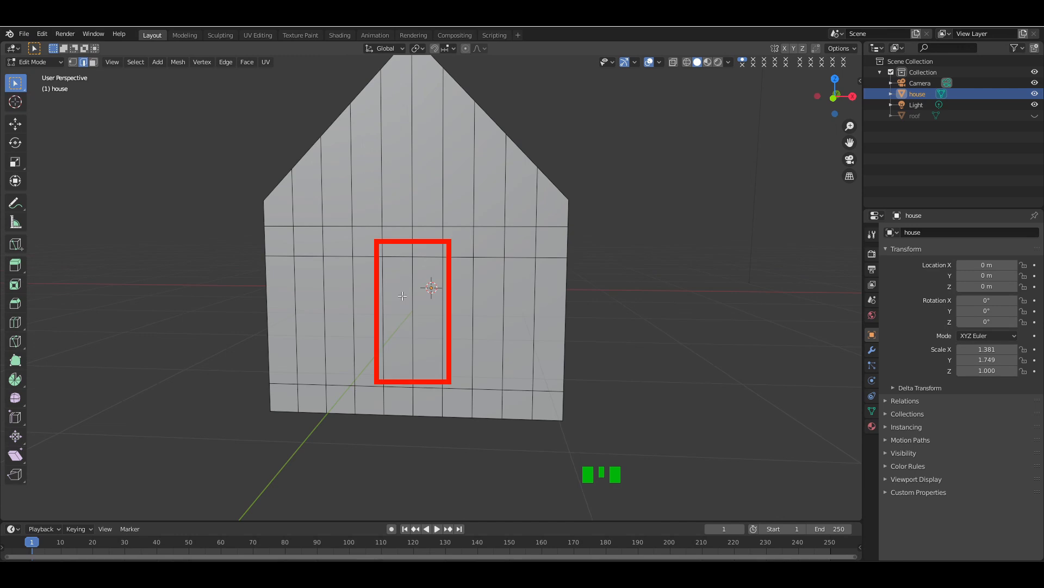
pyautogui.hotkey('ctrl', 'r')
pyautogui.click(366, 255)
pyautogui.click(365, 255)
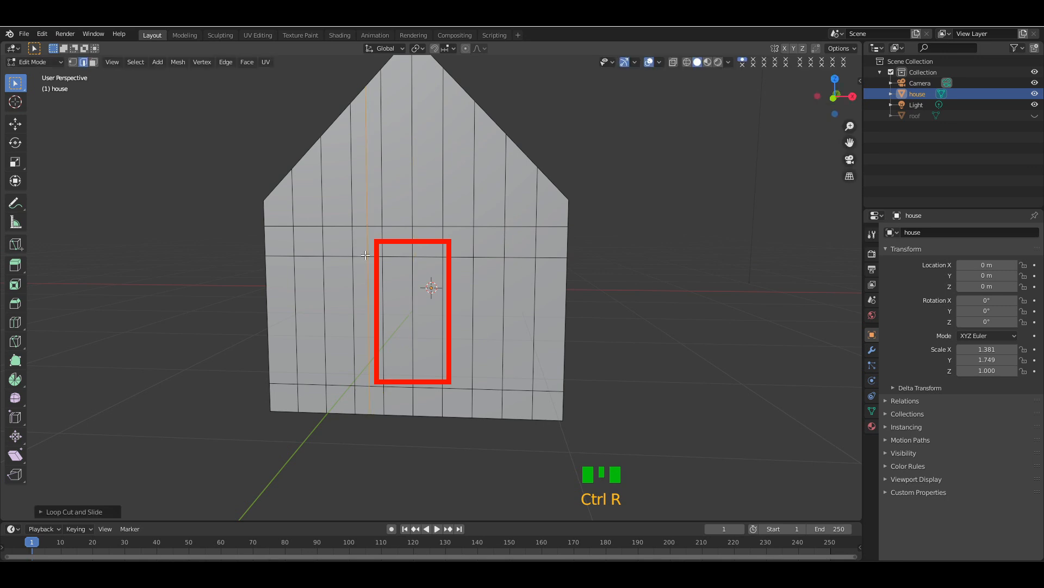
pyautogui.hotkey('ctrl', 'r')
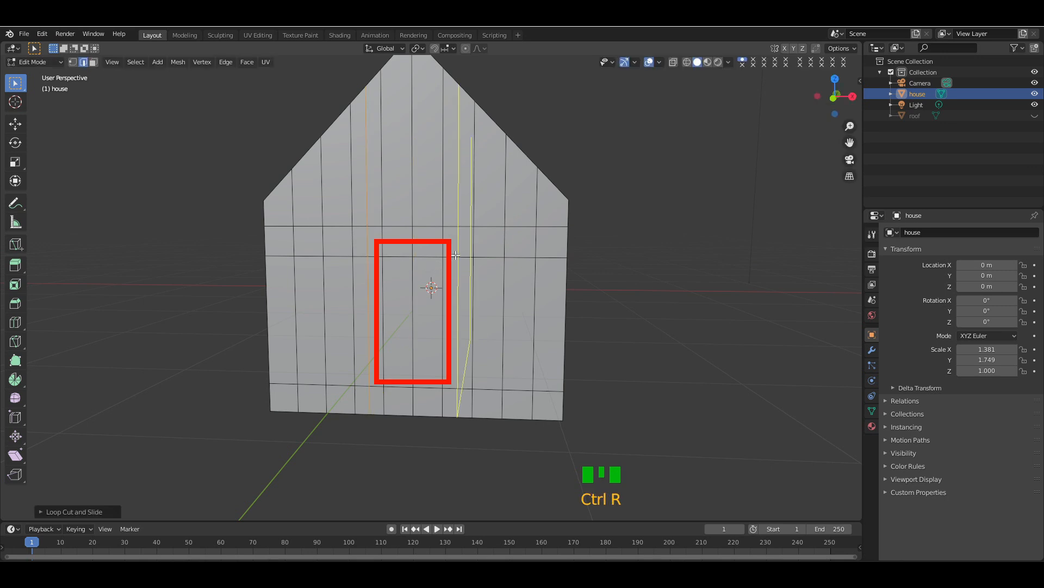
pyautogui.click(644, 253)
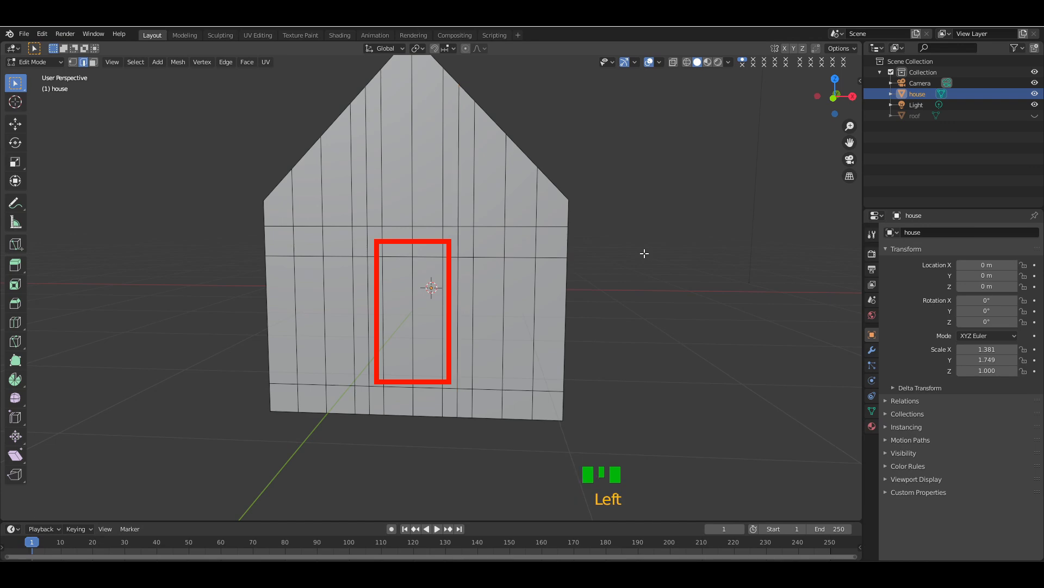
# - Add three evenly spaced loop cuts across the triangular gable section above the walls, and deselect them
pyautogui.moveTo(806, 117)
pyautogui.mouseDown()
pyautogui.moveTo(831, 96)
pyautogui.moveTo(816, 100)
pyautogui.mouseUp()
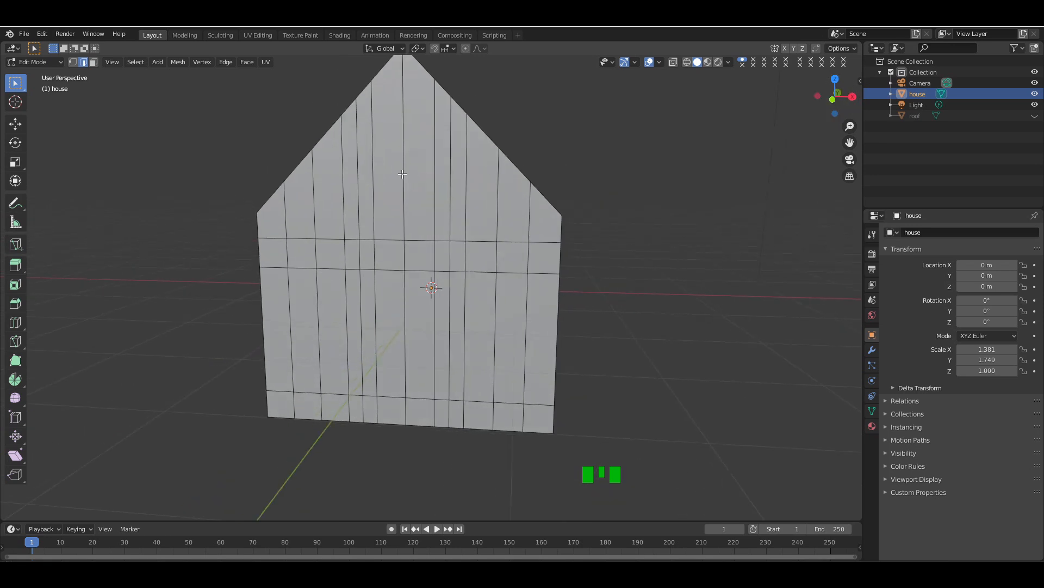
pyautogui.hotkey('ctrl', 'r')
pyautogui.scroll(3, 402, 174)
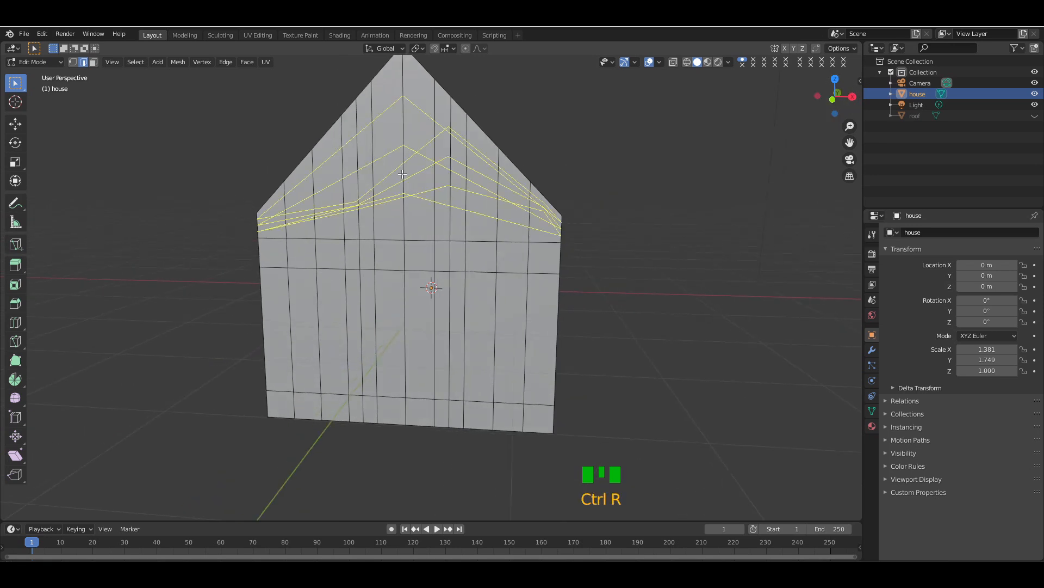
pyautogui.click(403, 174)
pyautogui.rightClick(403, 175)
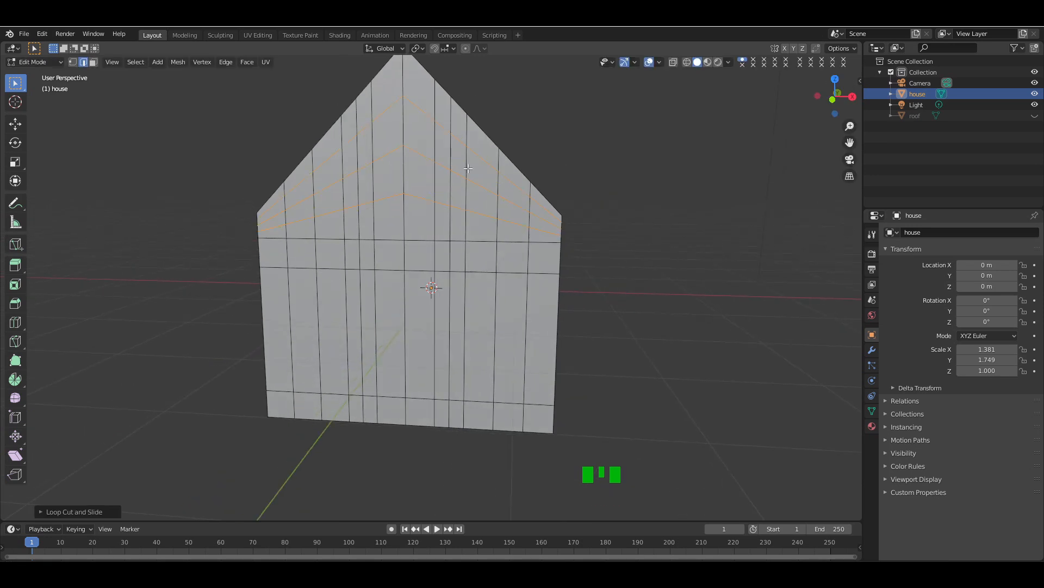
pyautogui.click(560, 160)
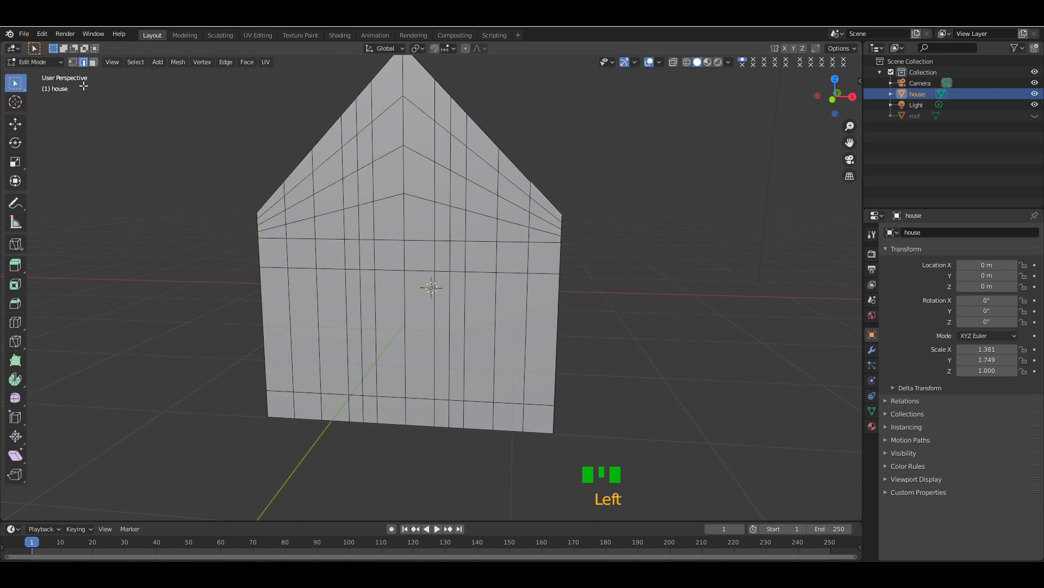
# - In vertex mode and front view, move the six gable vertices beside the centre line up about 0.076 m along Z, levelling the lowest row
pyautogui.click(73, 64)
pyautogui.press('KP_1')
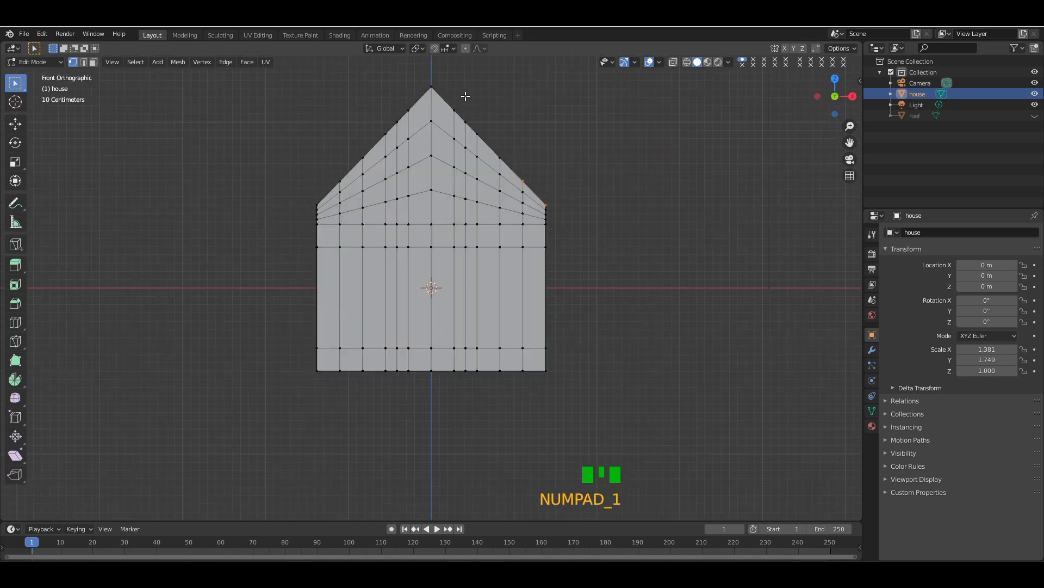
pyautogui.press('KP_Add')
pyautogui.press('KP_Add')
pyautogui.press('KP_Add')
pyautogui.press('KP_Add')
pyautogui.press('KP_Add')
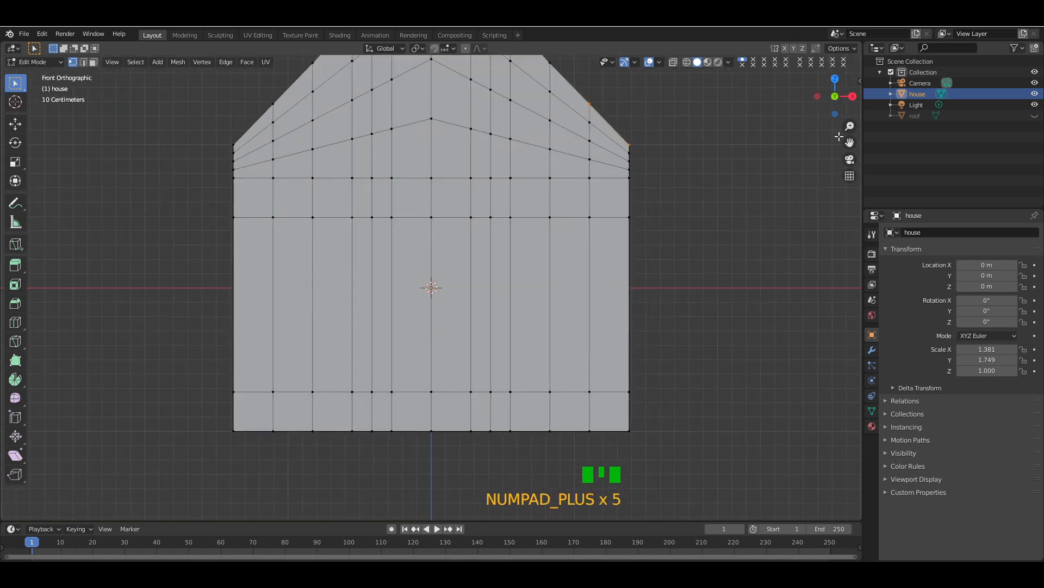
pyautogui.moveTo(850, 142); pyautogui.dragTo(848, 244)
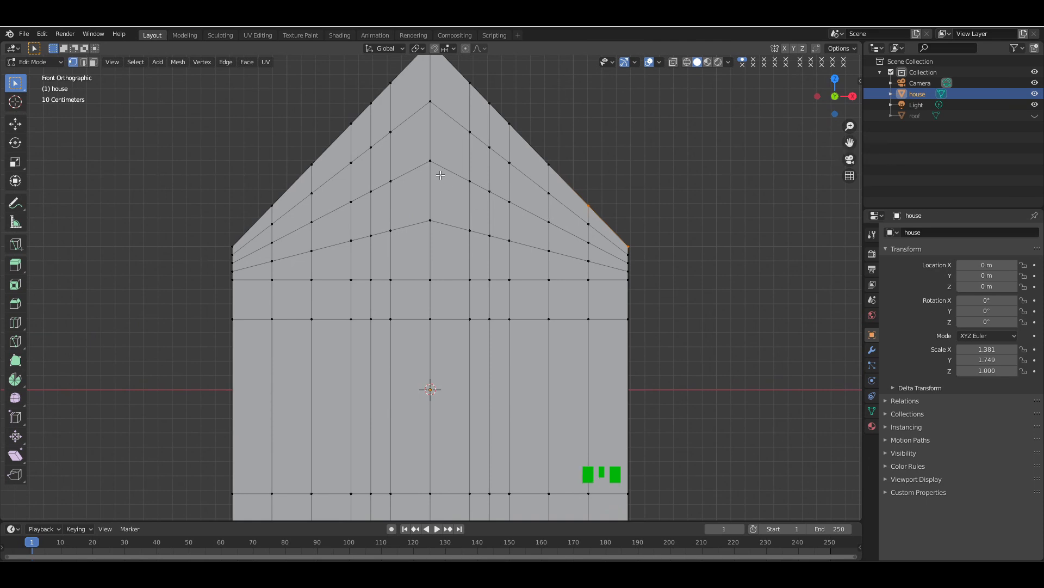
pyautogui.click(390, 229)
pyautogui.keyDown('shift'); pyautogui.click(470, 230); pyautogui.keyUp('shift')
pyautogui.keyDown('shift'); pyautogui.click(470, 181); pyautogui.keyUp('shift')
pyautogui.keyDown('shift'); pyautogui.click(470, 132); pyautogui.keyUp('shift')
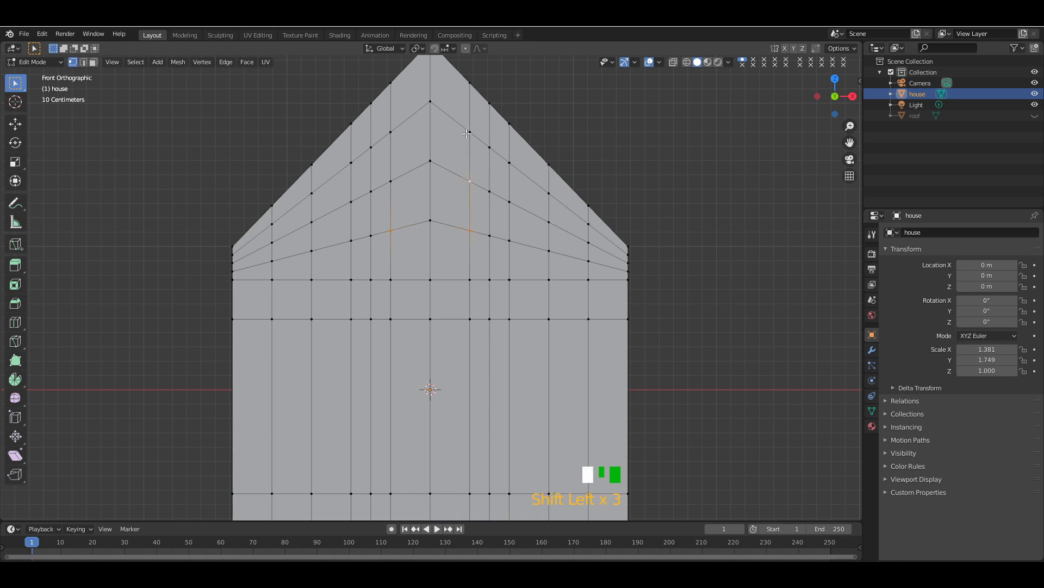
pyautogui.keyDown('shift'); pyautogui.click(390, 132); pyautogui.keyUp('shift')
pyautogui.keyDown('shift'); pyautogui.click(390, 181); pyautogui.keyUp('shift')
pyautogui.press('g')
pyautogui.press('z')
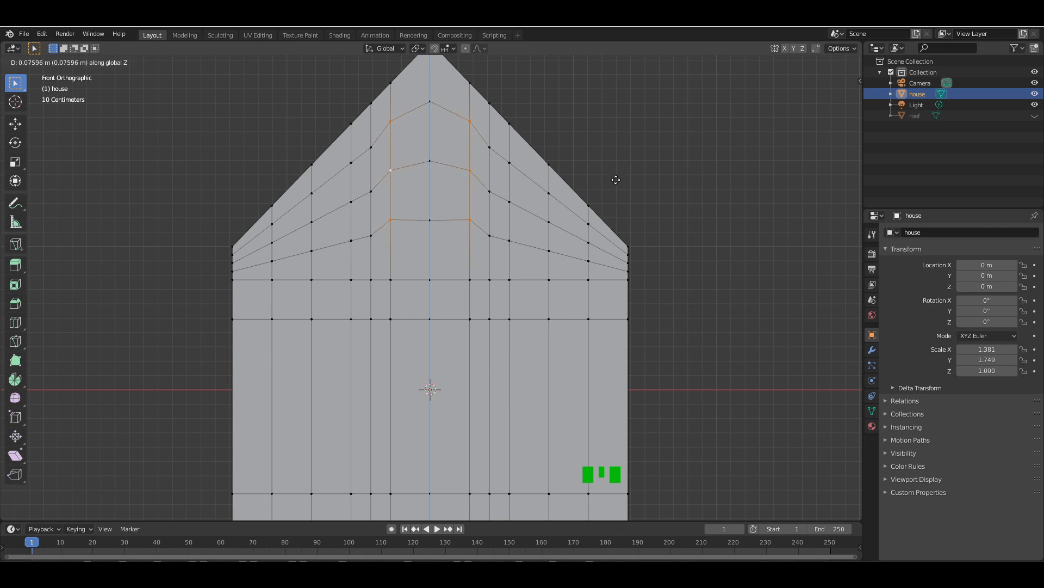
pyautogui.click(616, 180)
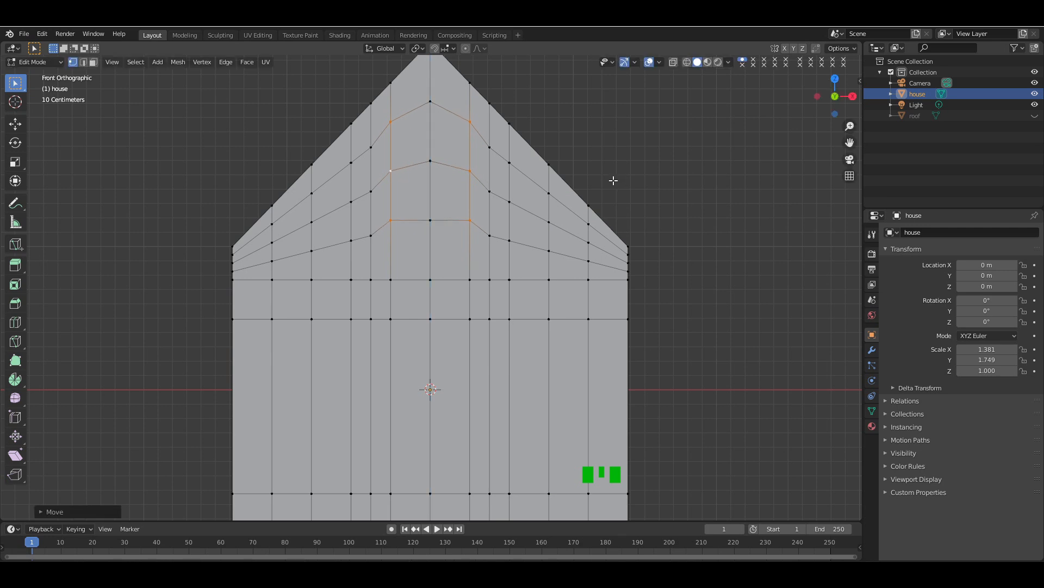
# - Deselect the lowest pair and move the remaining four vertices up about 0.072 m along Z, levelling the middle row
pyautogui.keyDown('ctrl'); pyautogui.click(409, 220); pyautogui.keyUp('ctrl')
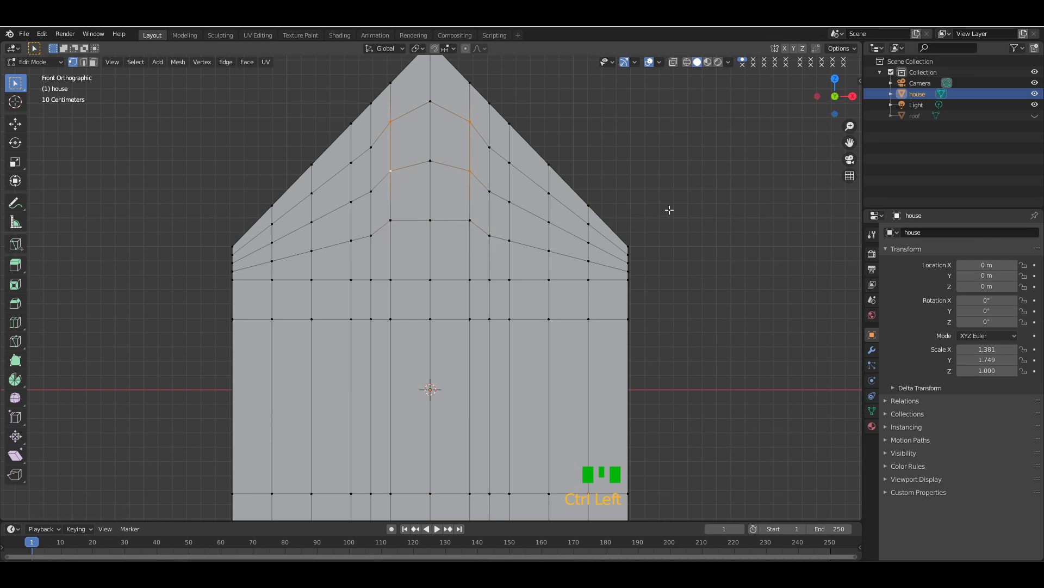
pyautogui.press('g')
pyautogui.press('z')
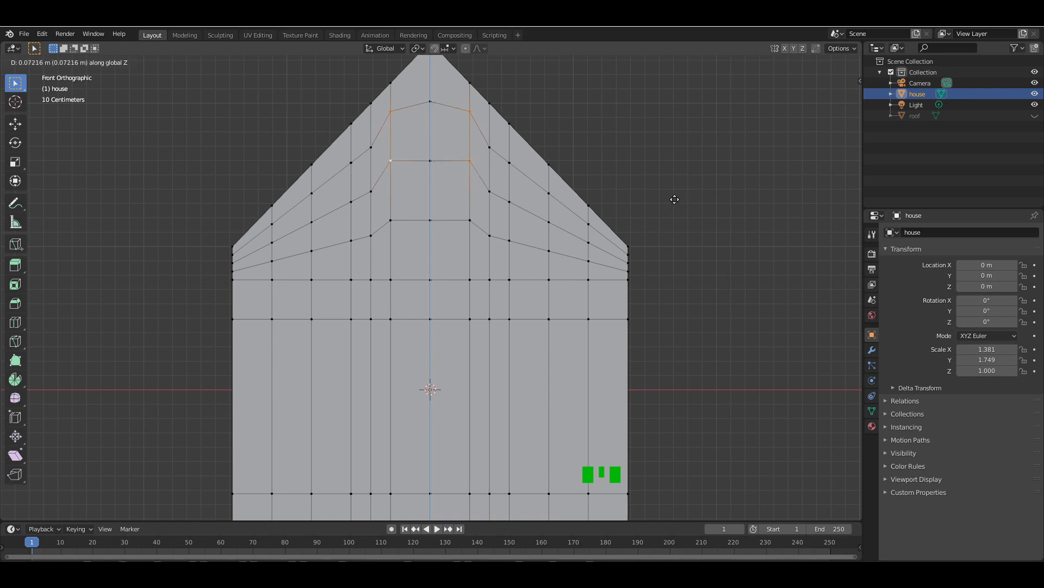
pyautogui.click(675, 199)
# - Deselect the middle pair and move the topmost pair up along Z until level with the centre vertex between them
pyautogui.keyDown('ctrl'); pyautogui.moveTo(380, 151); pyautogui.dragTo(487, 197); pyautogui.keyUp('ctrl')
pyautogui.press('g')
pyautogui.press('z')
pyautogui.click(700, 162)
pyautogui.click(732, 147)
# - In face mode, select the two-by-two block of faces at the centre of the front gable and delete those faces
pyautogui.moveTo(832, 98); pyautogui.dragTo(823, 93)
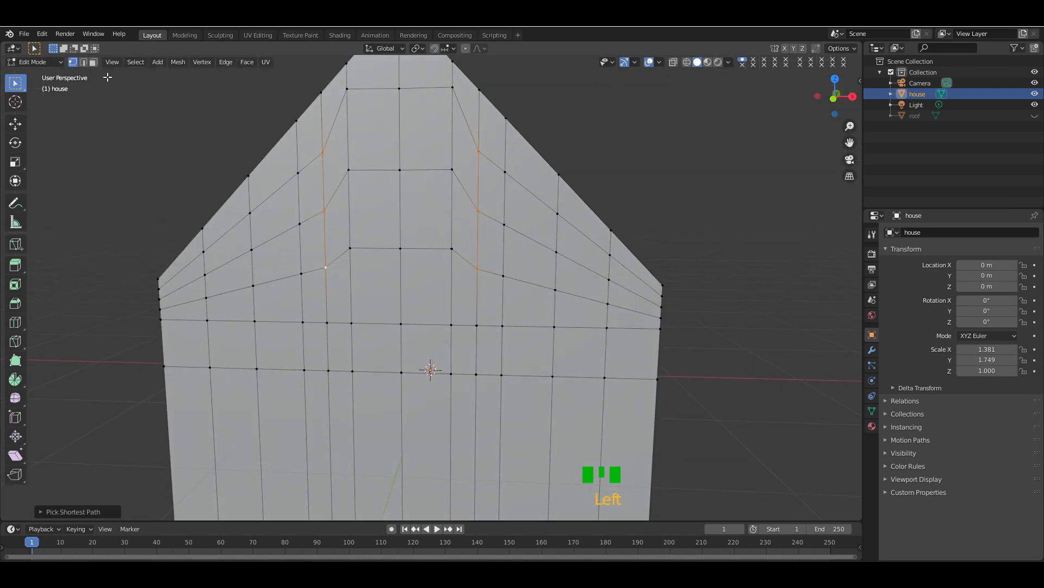
pyautogui.click(93, 62)
pyautogui.click(372, 147)
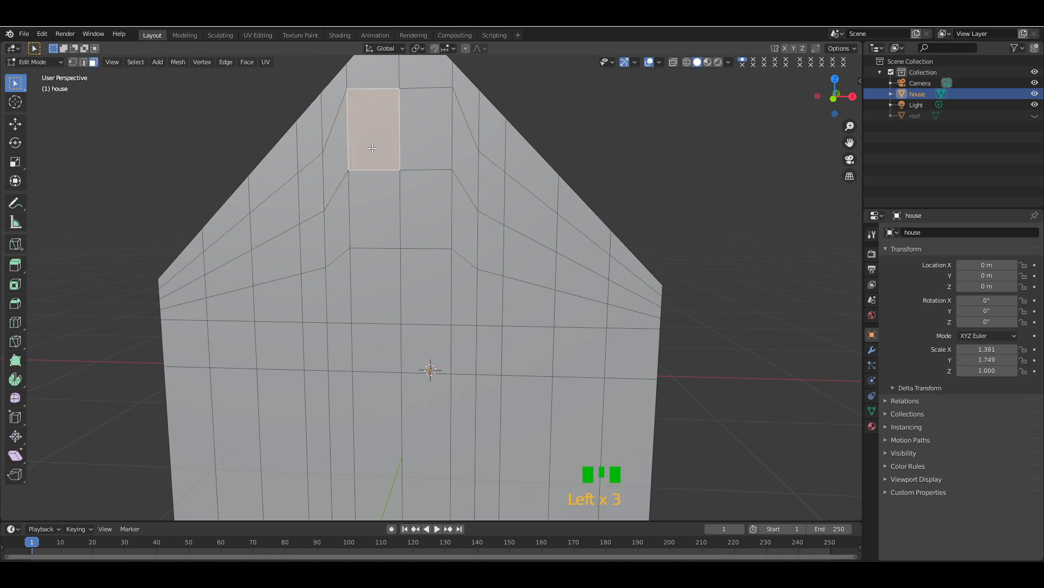
pyautogui.keyDown('shift'); pyautogui.click(377, 211); pyautogui.keyUp('shift')
pyautogui.keyDown('shift'); pyautogui.click(417, 208); pyautogui.keyUp('shift')
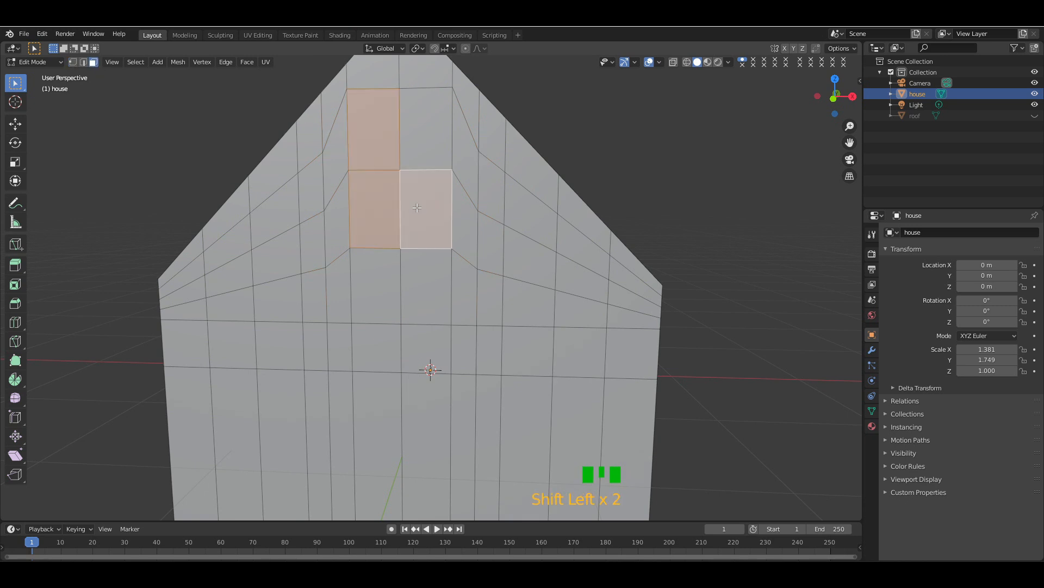
pyautogui.keyDown('shift'); pyautogui.click(417, 147); pyautogui.keyUp('shift')
pyautogui.press('x')
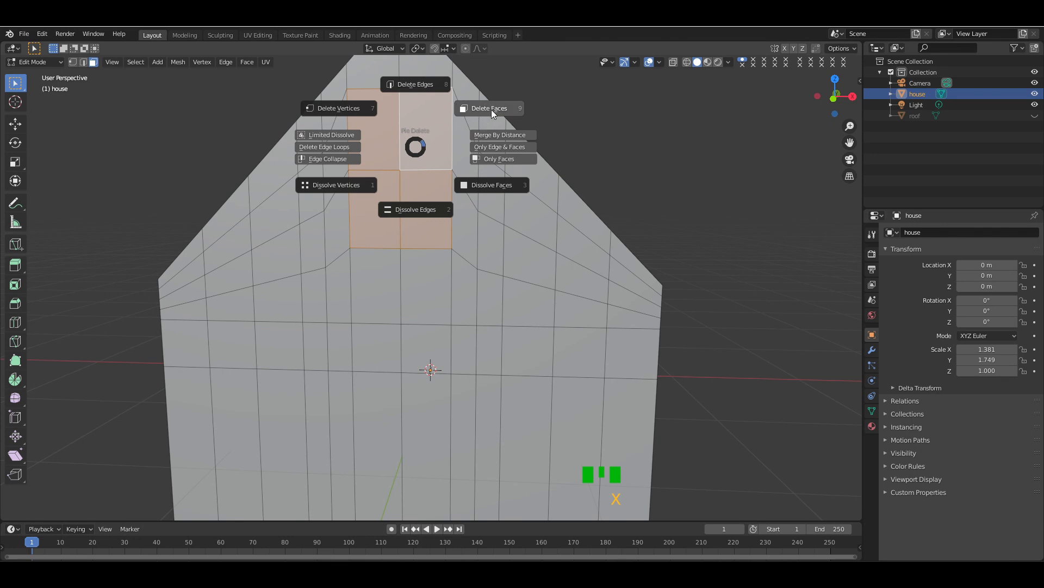
pyautogui.click(492, 110)
# - Select the four corner vertices of the gable opening in vertex mode and fill them with a single face
pyautogui.moveTo(835, 96); pyautogui.dragTo(396, 160)
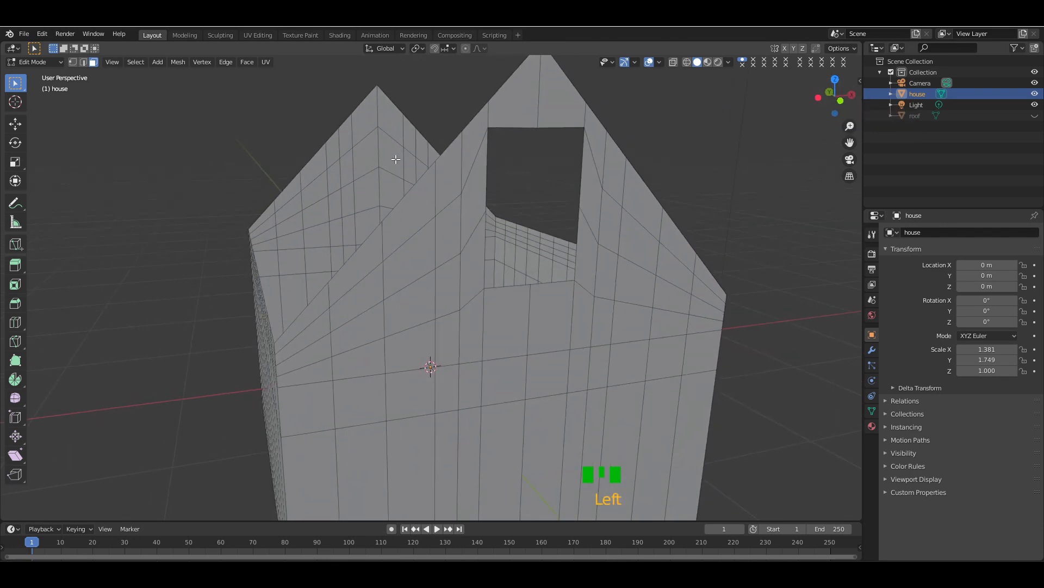
pyautogui.click(73, 61)
pyautogui.click(488, 128)
pyautogui.keyDown('shift'); pyautogui.click(586, 127); pyautogui.keyUp('shift')
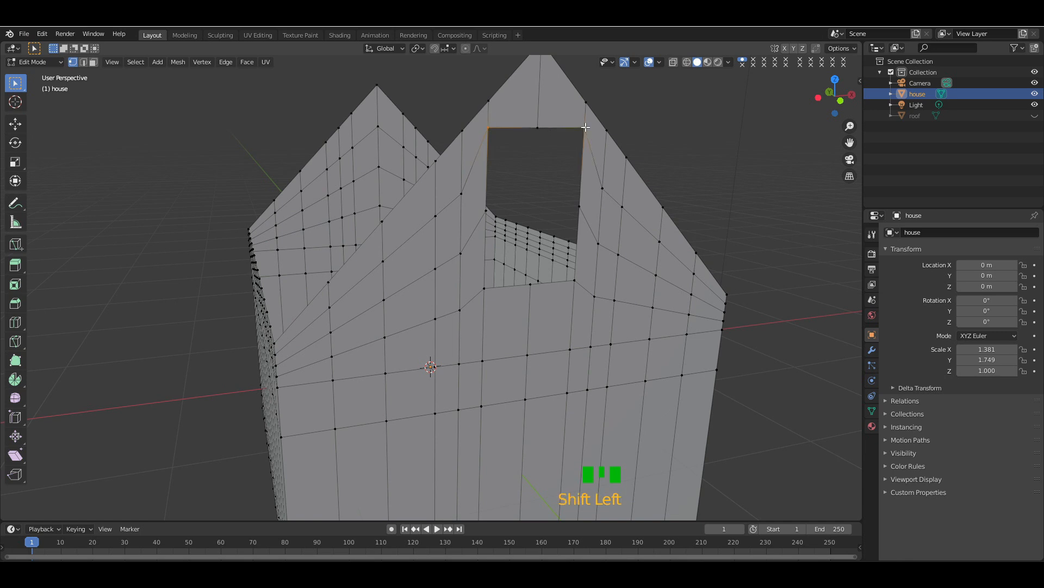
pyautogui.keyDown('shift'); pyautogui.click(574, 280); pyautogui.keyUp('shift')
pyautogui.keyDown('shift'); pyautogui.click(484, 288); pyautogui.keyUp('shift')
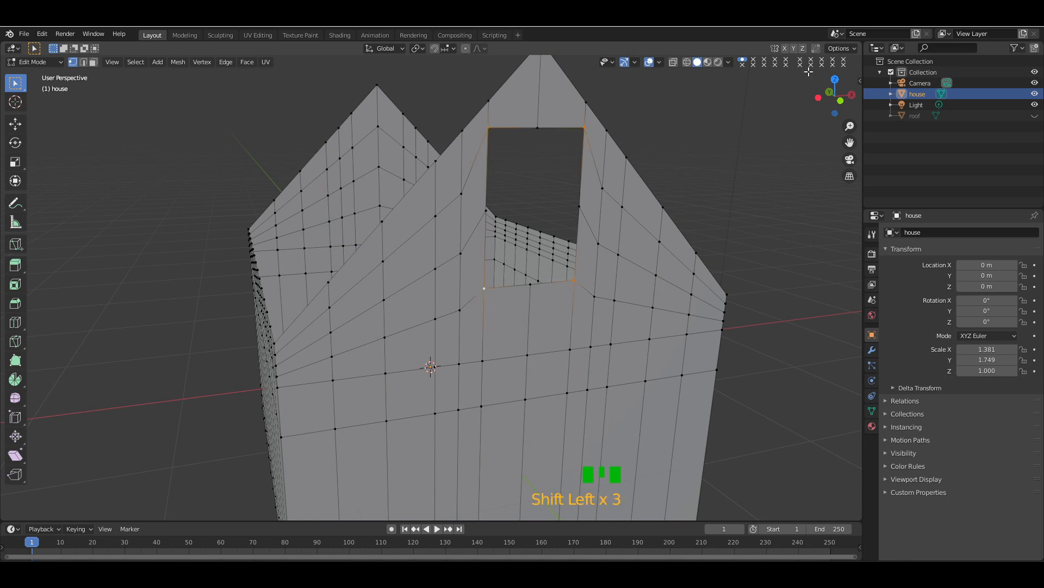
pyautogui.click(831, 92)
pyautogui.moveTo(831, 93); pyautogui.dragTo(611, 184)
pyautogui.press('f')
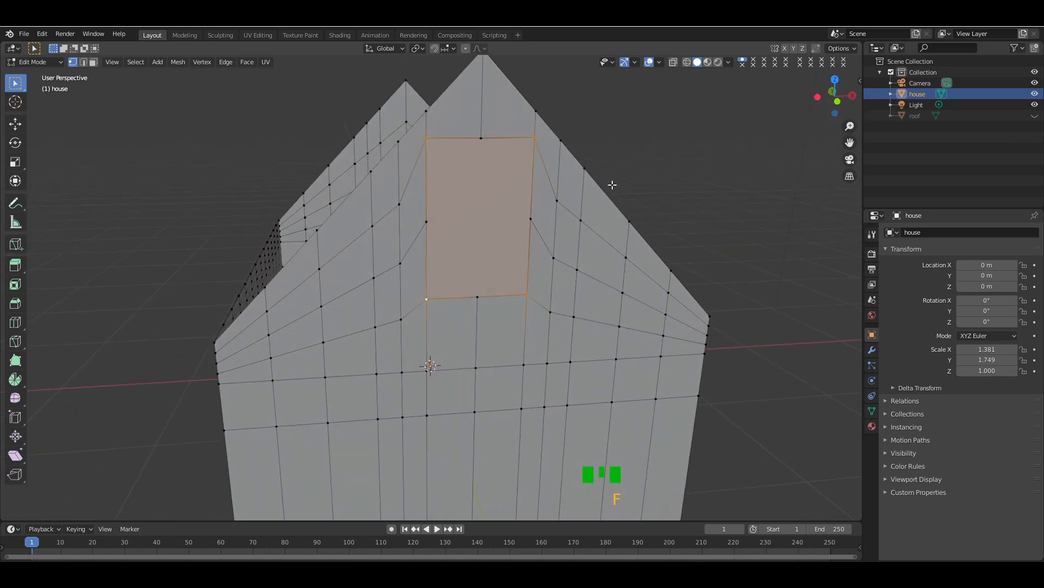
# - Separate the new gable face into its own object, return to Object Mode and select only that object
pyautogui.press('p')
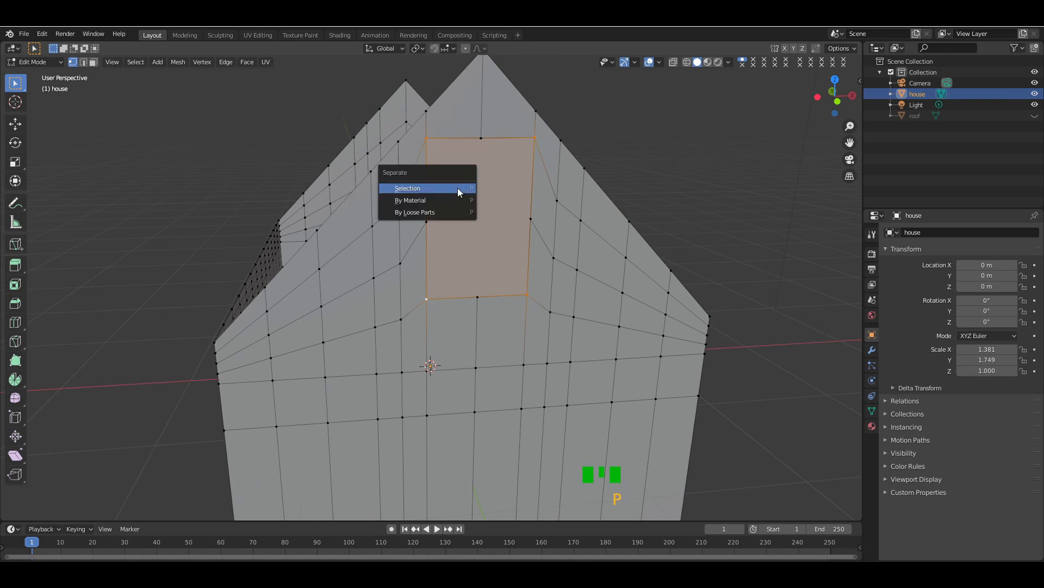
pyautogui.click(444, 188)
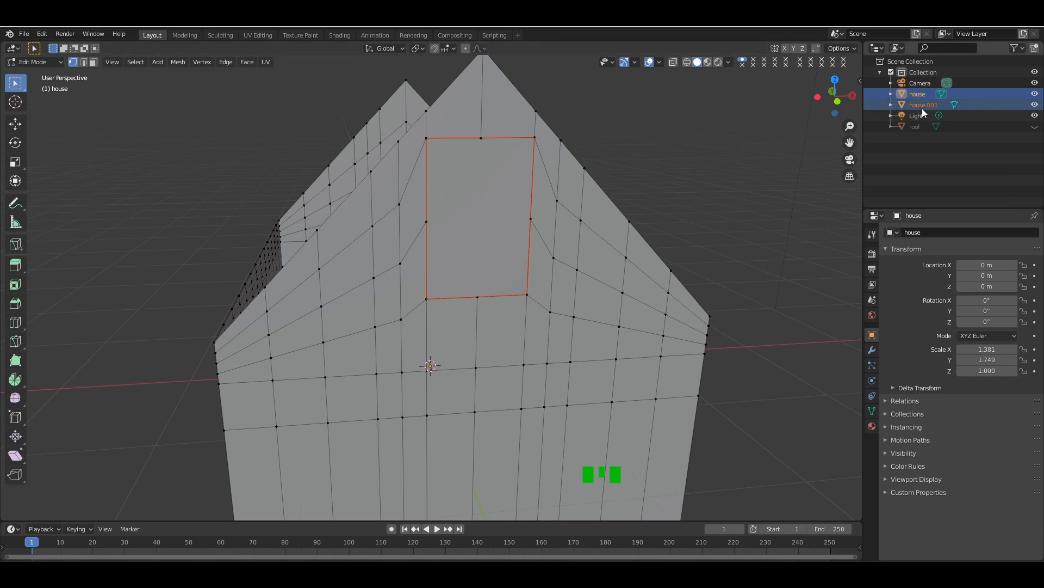
pyautogui.press('Tab')
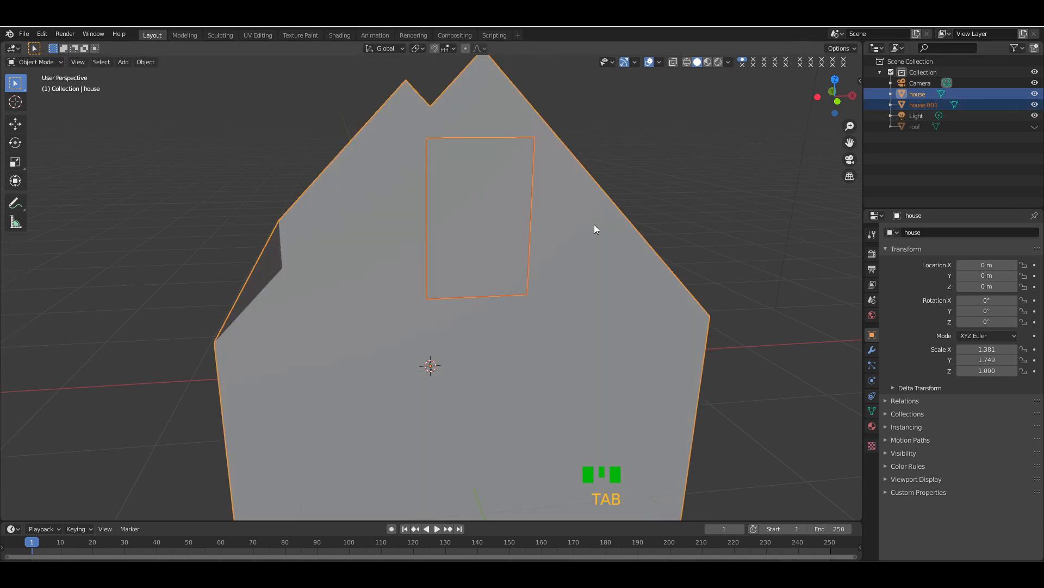
pyautogui.click(577, 223)
pyautogui.click(508, 223)
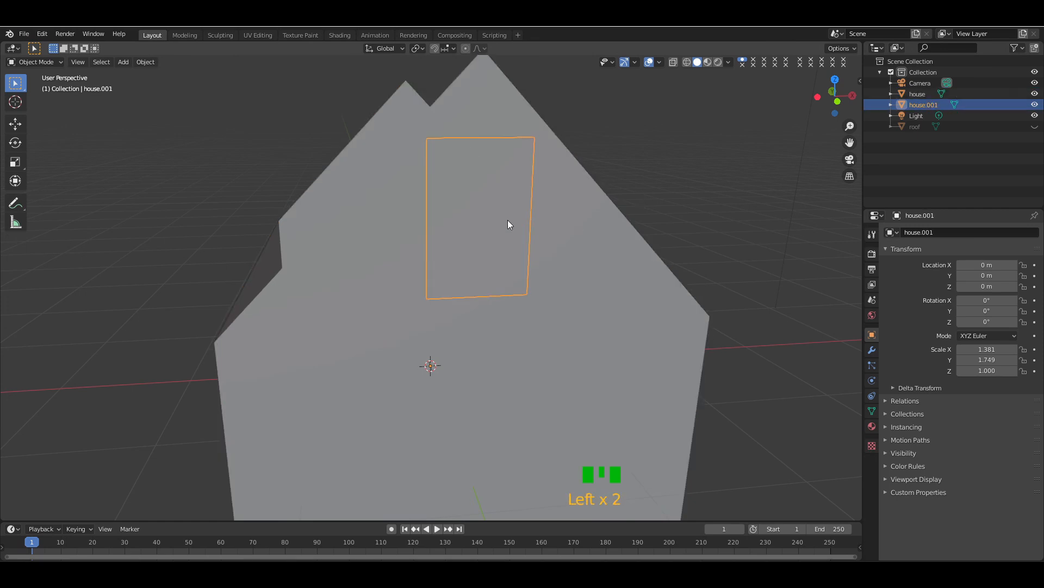
# - Rename the separated gable face object as "window frame"
pyautogui.doubleClick(935, 105)
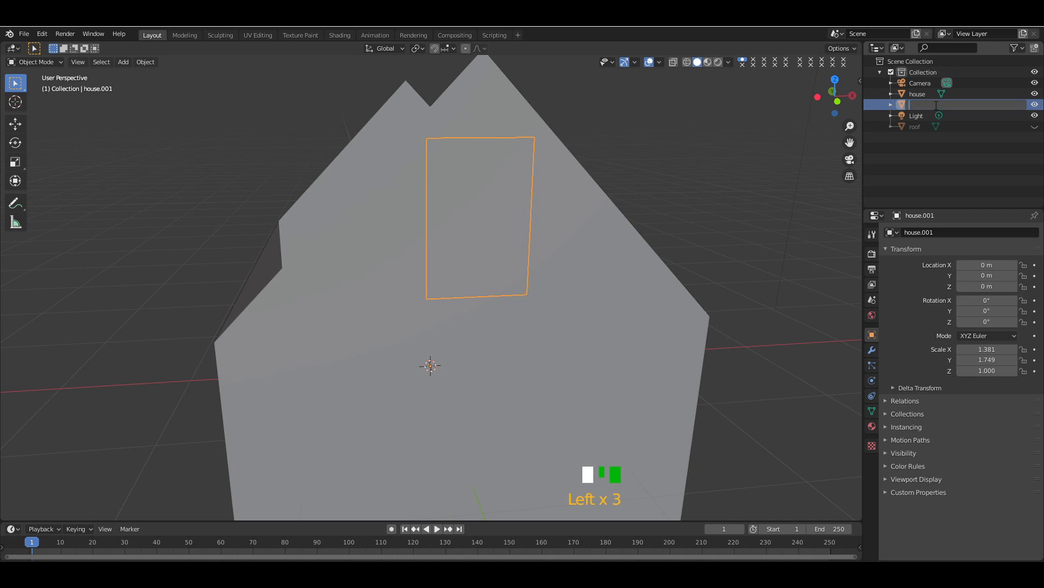
pyautogui.write('window frame')
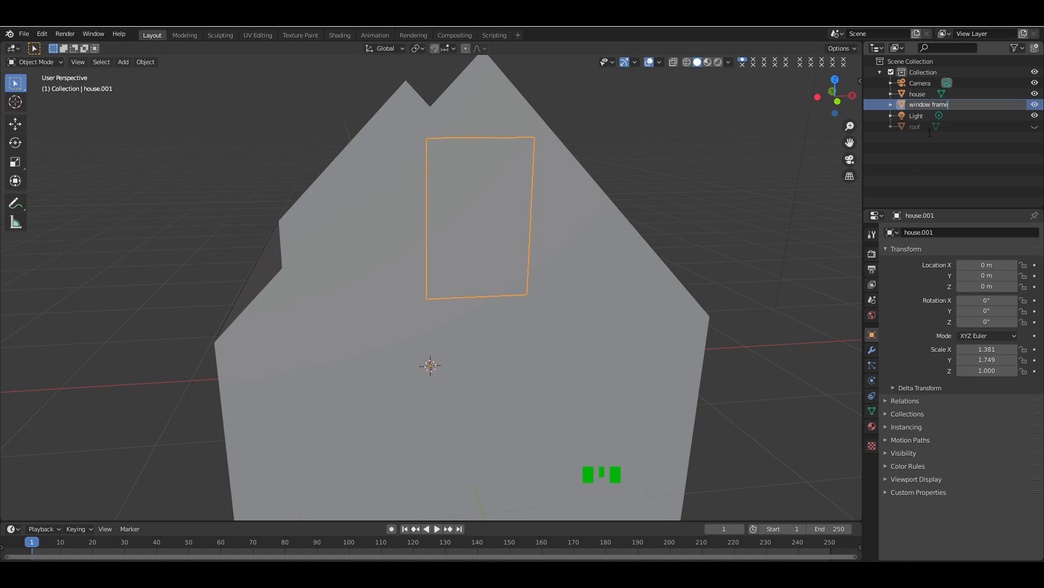
pyautogui.press('Return')
# - Enter Edit Mode on the window frame and extrude its face about 0.094 m outward along the Y axis
pyautogui.moveTo(841, 97); pyautogui.dragTo(847, 100)
pyautogui.press('Tab')
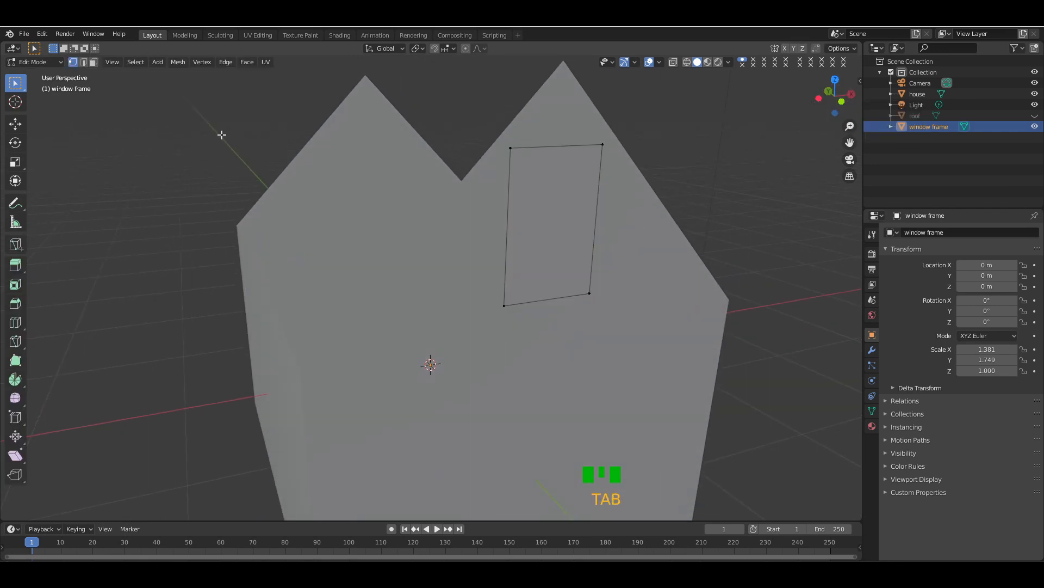
pyautogui.click(93, 61)
pyautogui.click(536, 208)
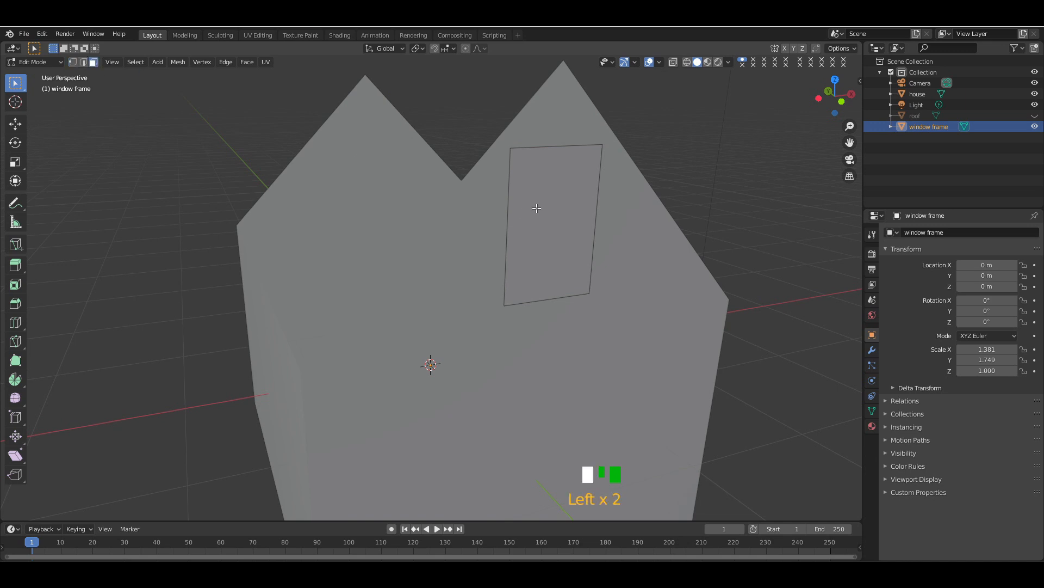
pyautogui.press('e')
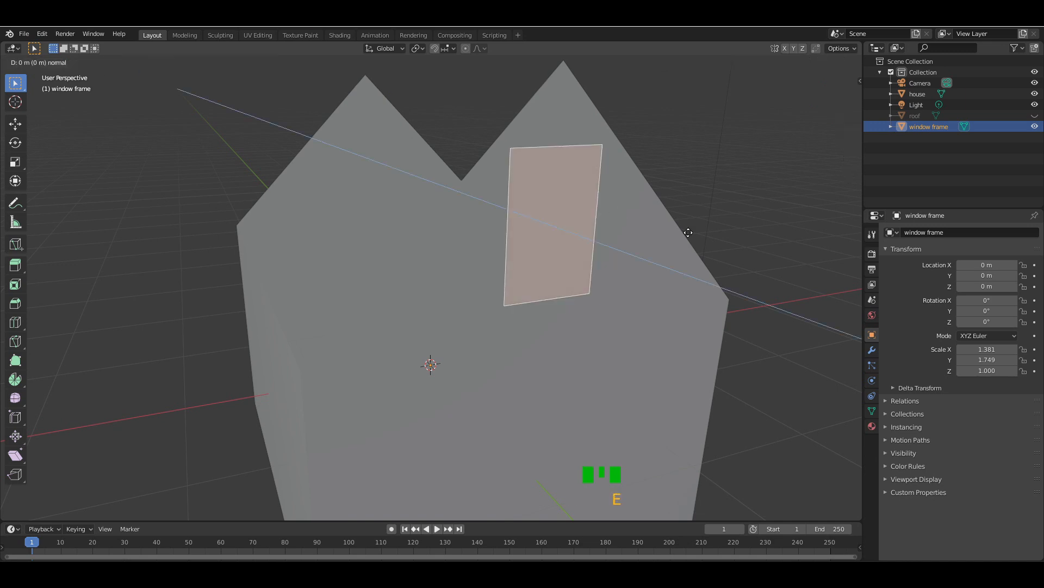
pyautogui.press('y')
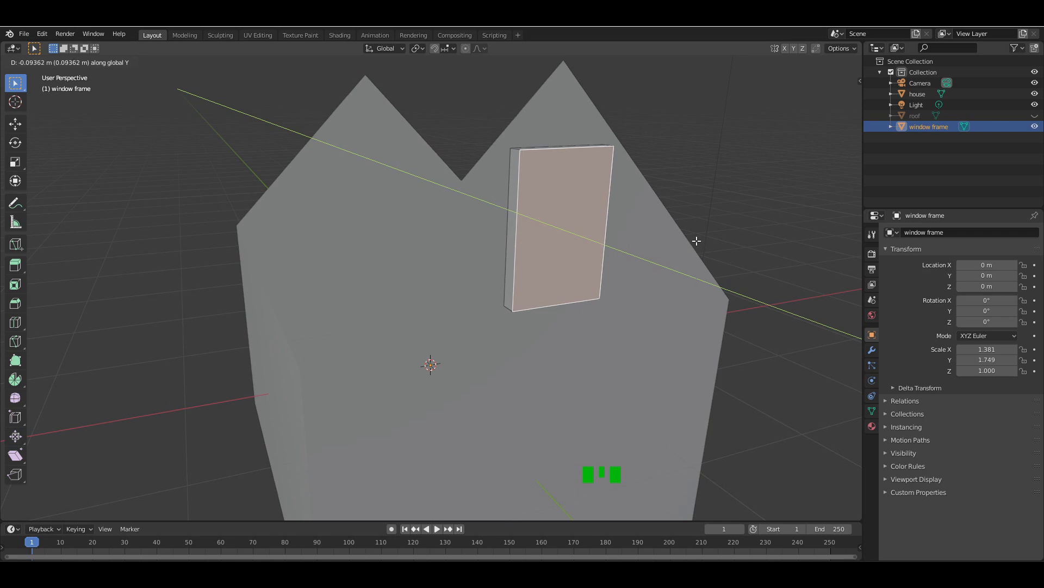
pyautogui.click(697, 240)
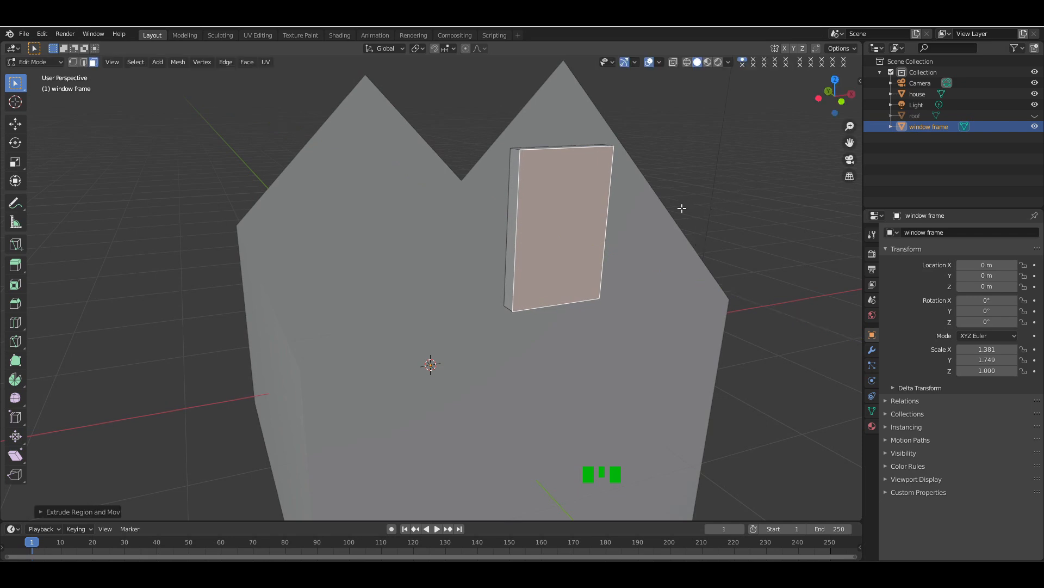
# - Select the whole window frame mesh and scale it up uniformly by about 1.14
pyautogui.press('a')
pyautogui.press('a')
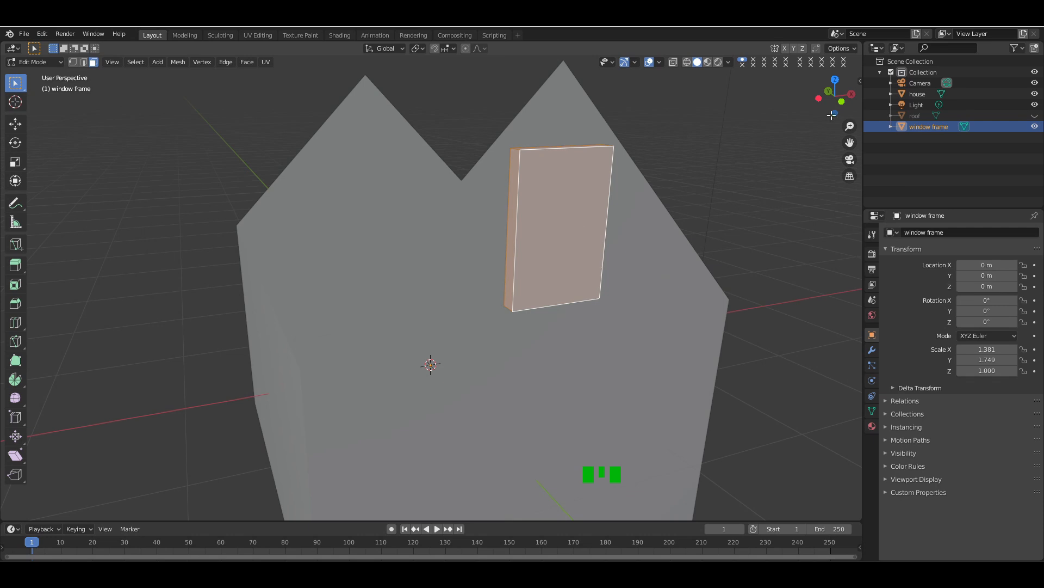
pyautogui.moveTo(831, 102); pyautogui.dragTo(835, 103)
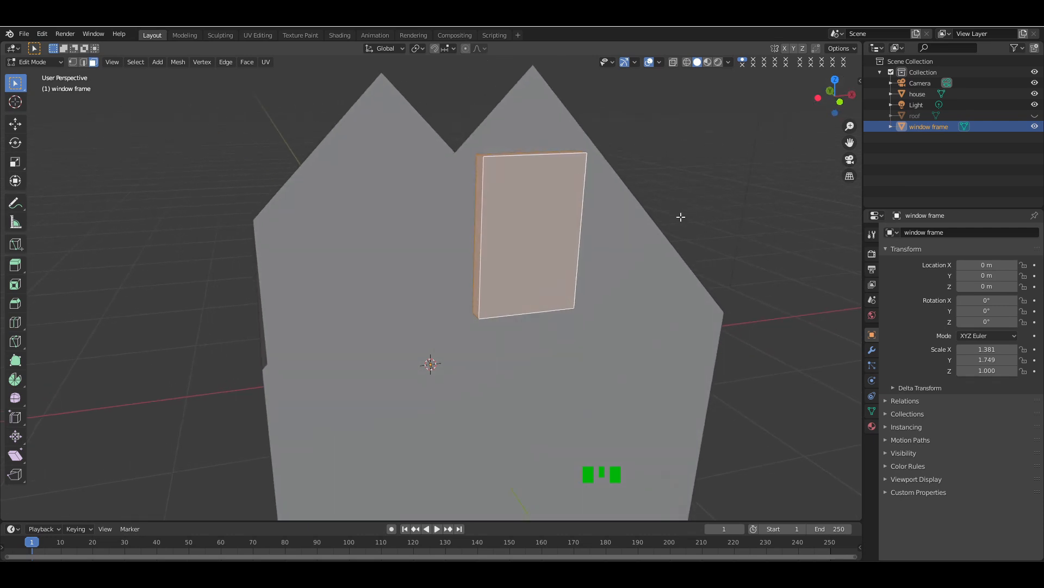
pyautogui.press('s')
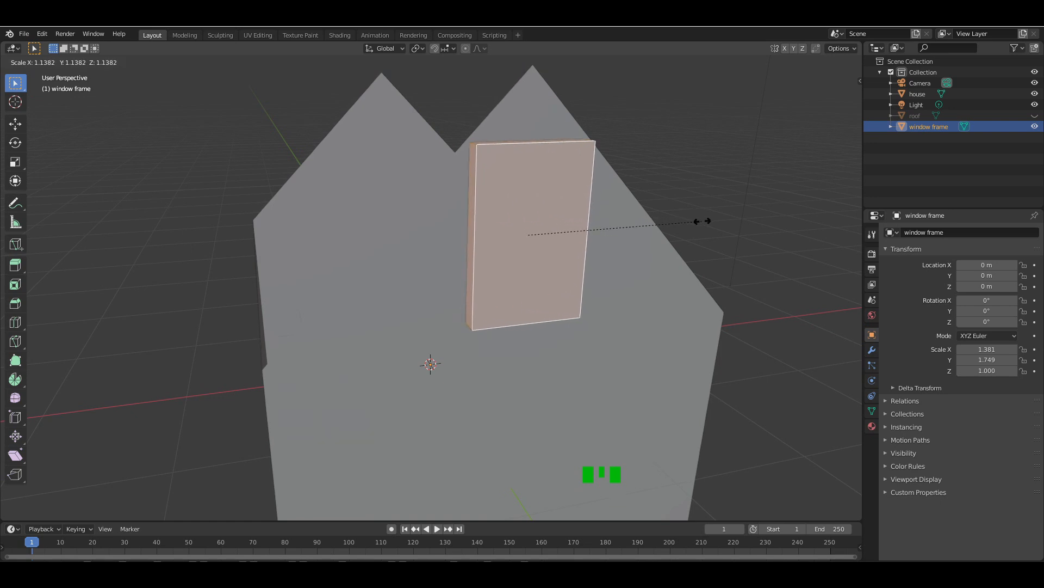
pyautogui.click(702, 223)
# - Show the roof briefly to check how the window frame fits beneath it, and hide the roof again
pyautogui.moveTo(833, 98)
pyautogui.mouseDown()
pyautogui.moveTo(788, 99)
pyautogui.moveTo(814, 98)
pyautogui.mouseUp()
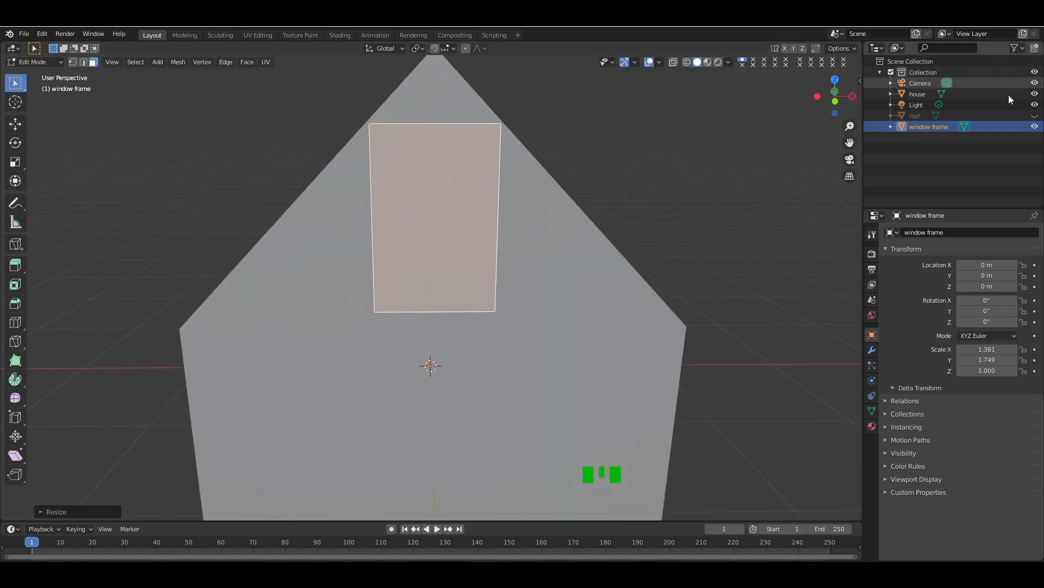
pyautogui.click(1036, 116)
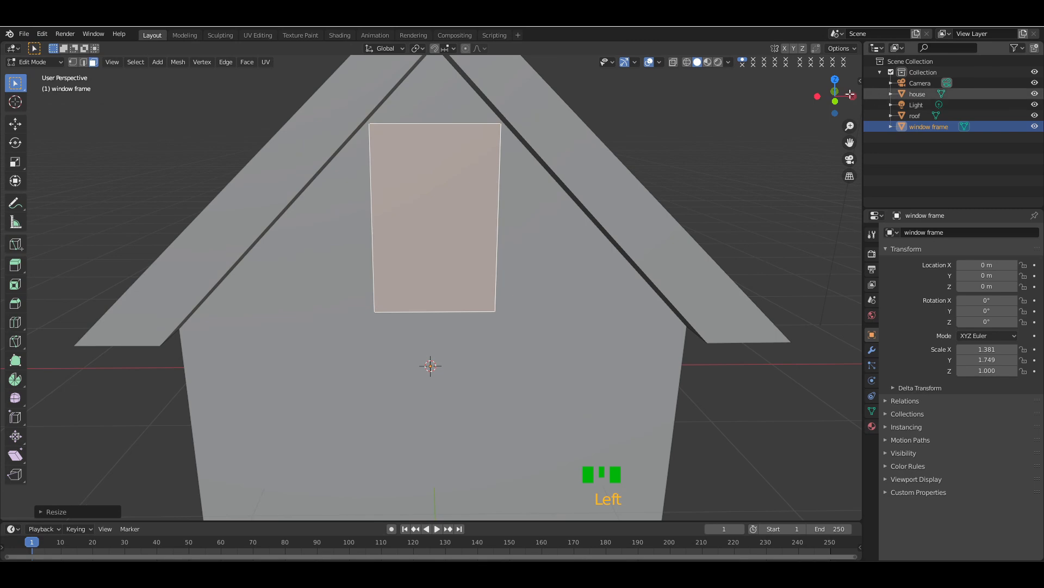
pyautogui.moveTo(835, 98)
pyautogui.mouseDown()
pyautogui.moveTo(795, 108)
pyautogui.moveTo(839, 111)
pyautogui.mouseUp()
pyautogui.click(1035, 115)
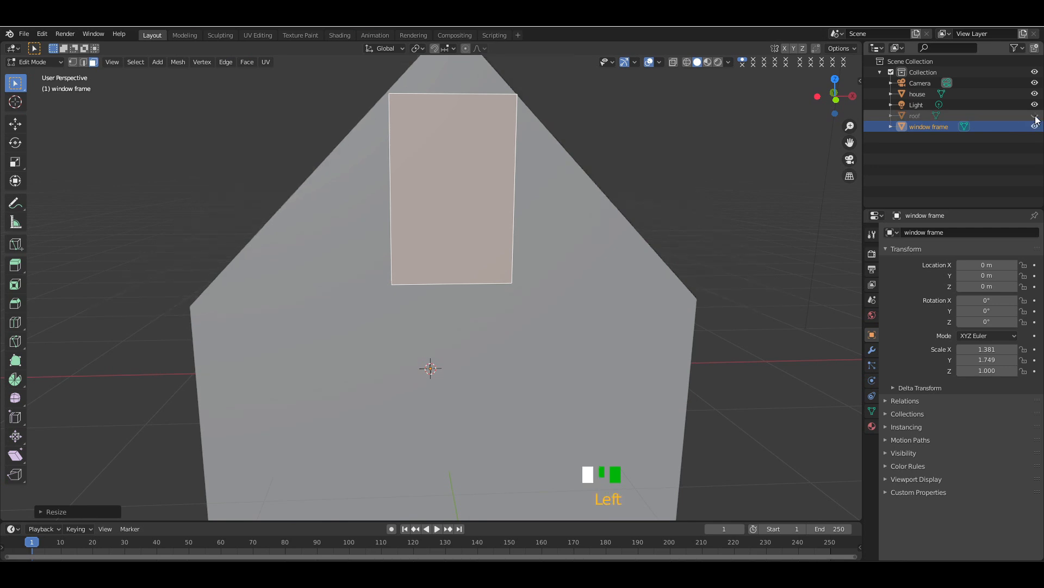
# - In wireframe front view, deselect everything and add two evenly spaced vertical loop cuts to the window frame
pyautogui.moveTo(838, 92); pyautogui.dragTo(799, 109)
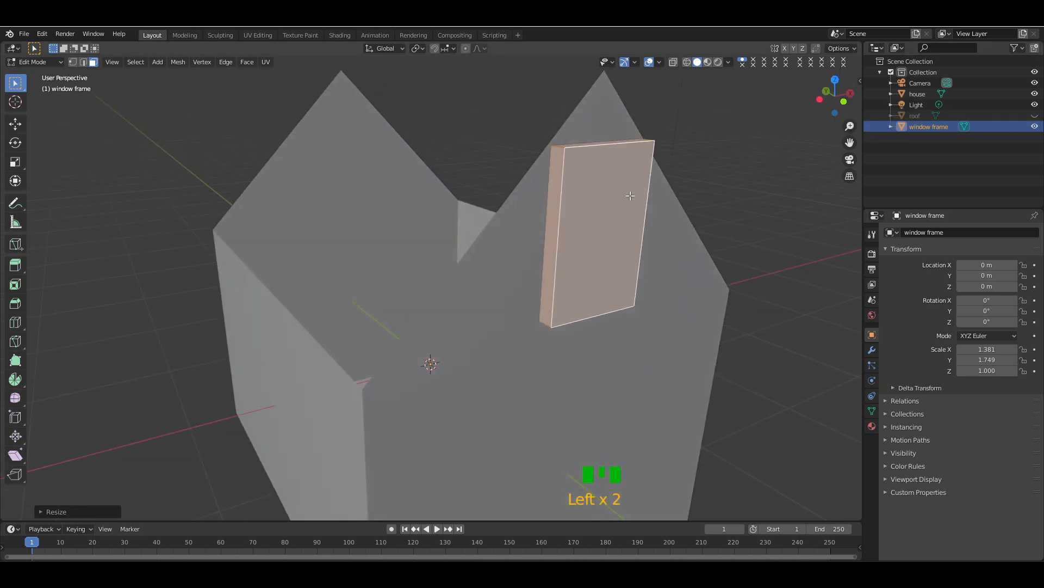
pyautogui.click(687, 62)
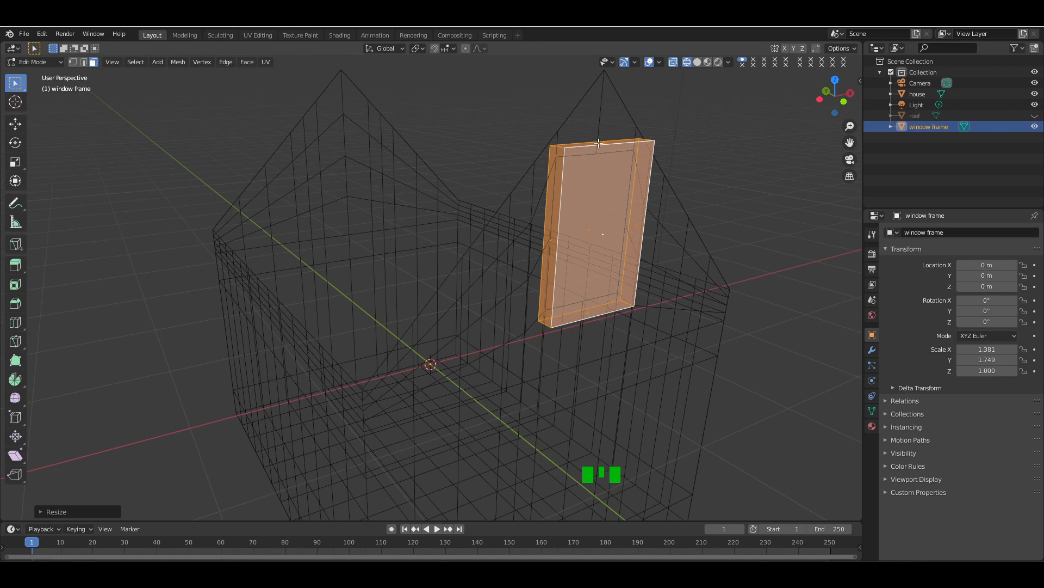
pyautogui.press('KP_1')
pyautogui.press('KP_Add')
pyautogui.press('KP_Add')
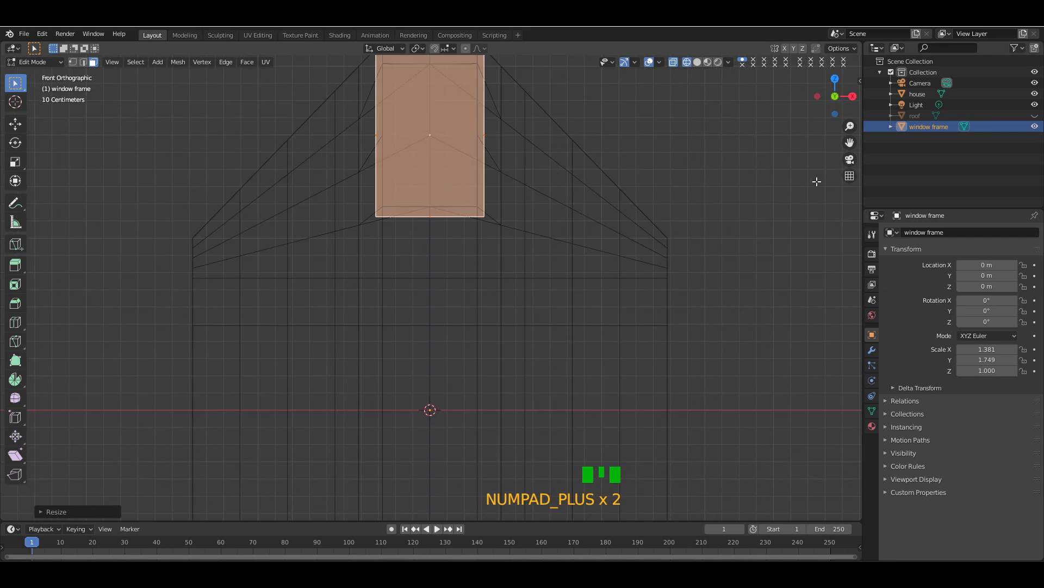
pyautogui.moveTo(849, 143); pyautogui.dragTo(843, 255)
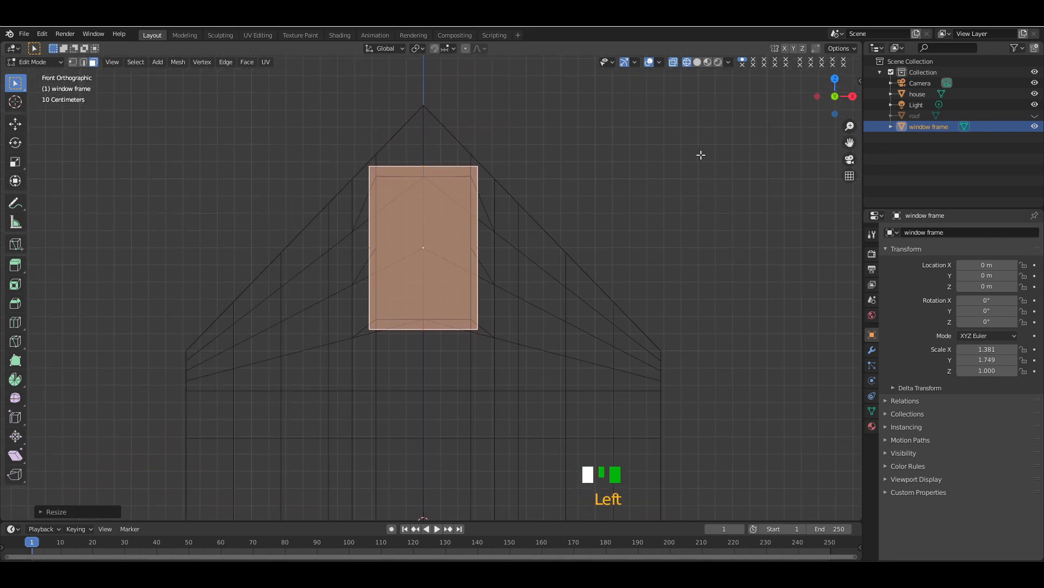
pyautogui.click(677, 166)
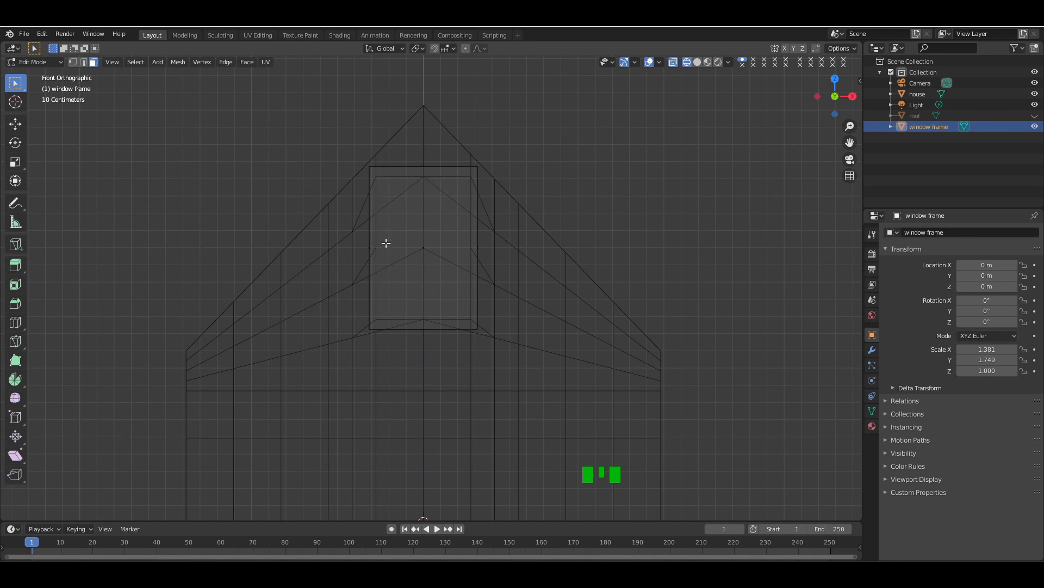
pyautogui.hotkey('ctrl', 'r')
pyautogui.scroll(1, 417, 183)
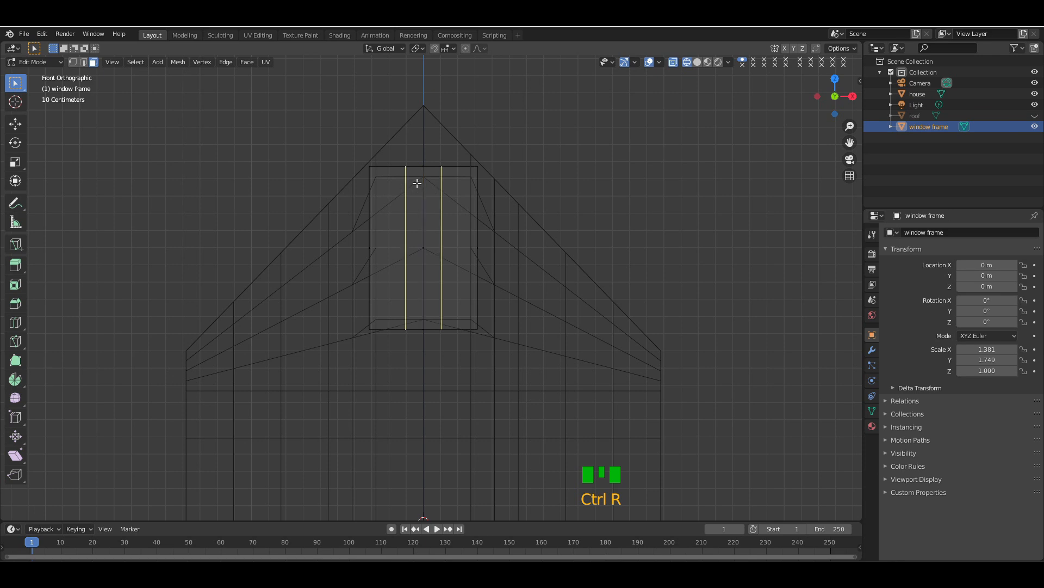
pyautogui.click(416, 183)
pyautogui.rightClick(416, 183)
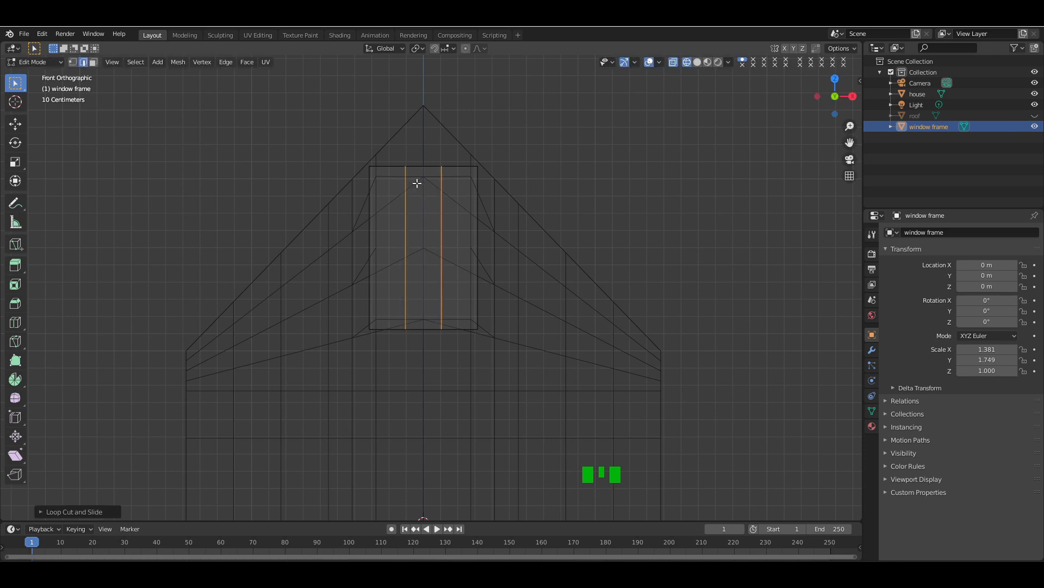
# - Scale the two vertical loop cuts apart along X until they align with the sides of the wall opening, and deselect them
pyautogui.press('s')
pyautogui.press('x')
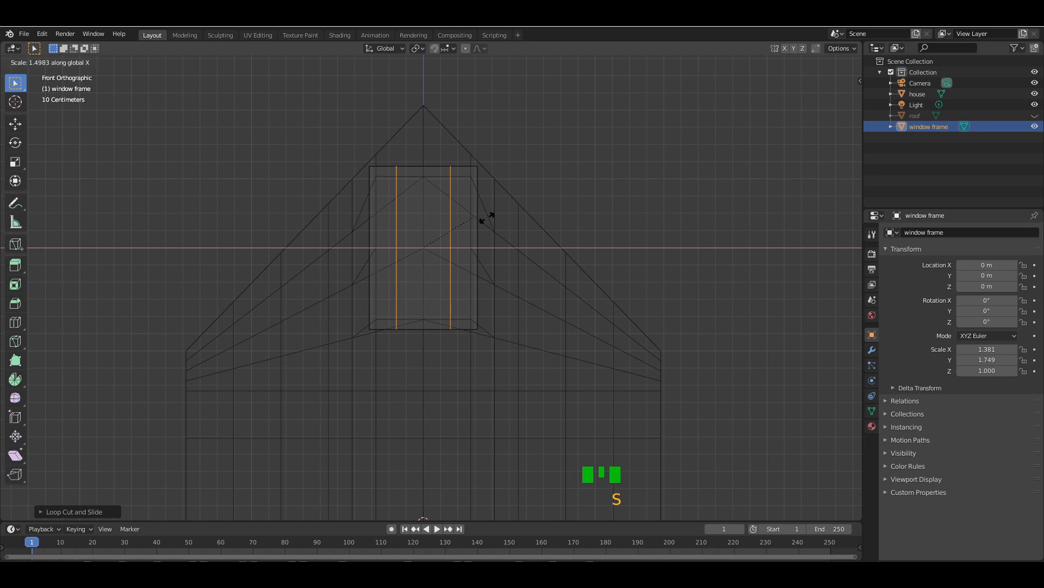
pyautogui.click(520, 221)
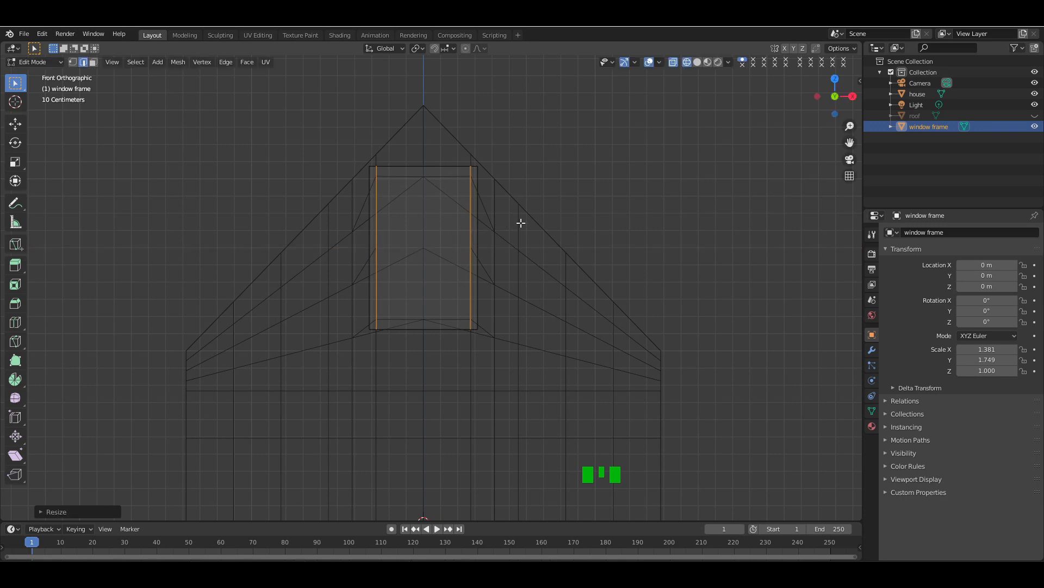
pyautogui.click(459, 325)
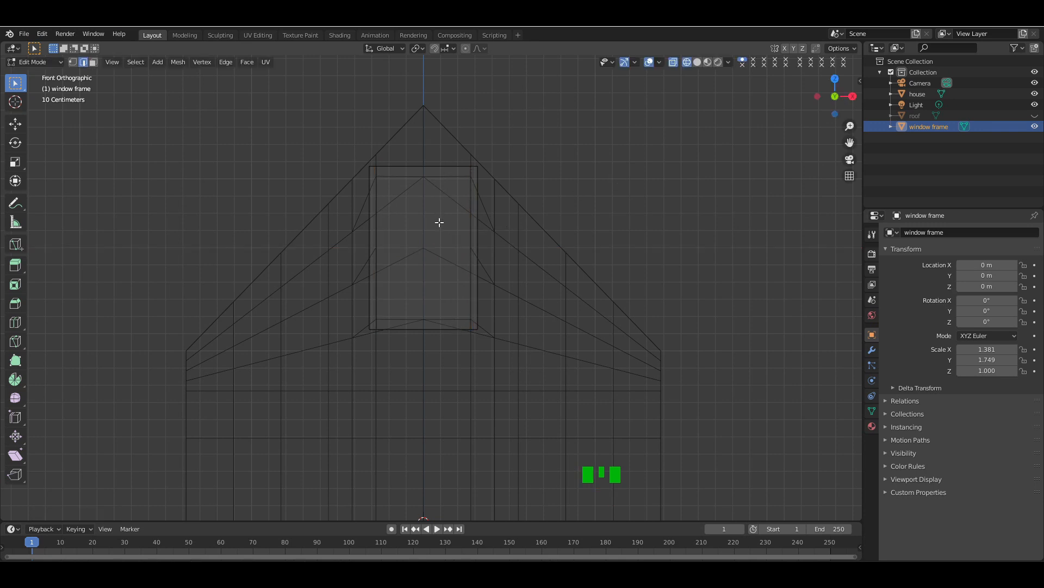
# - Add two horizontal loop cuts to the window frame and scale them apart along Z to match the opening's upper and lower edges
pyautogui.hotkey('ctrl', 'r')
pyautogui.scroll(1, 439, 223)
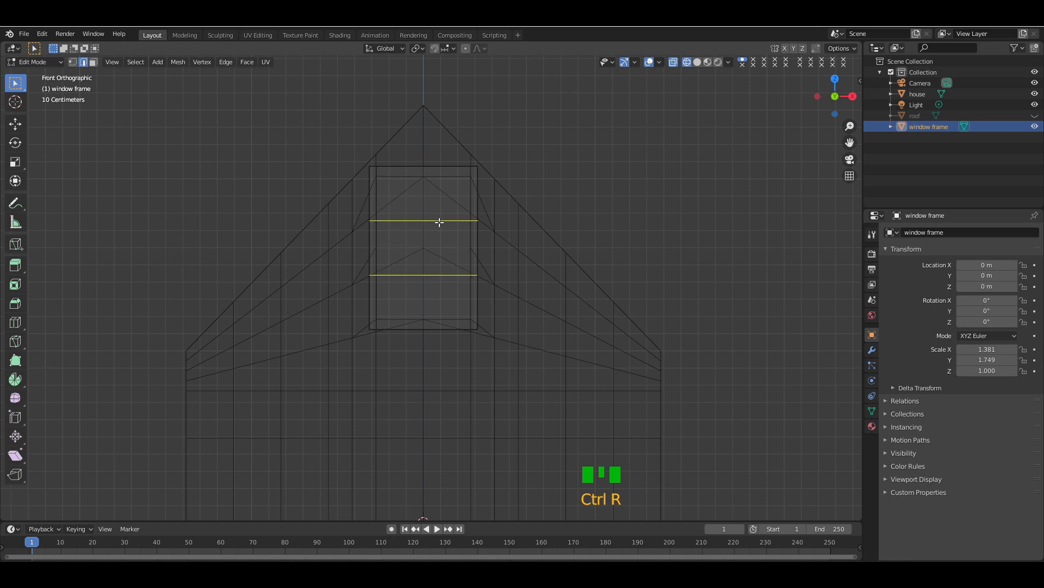
pyautogui.click(439, 222)
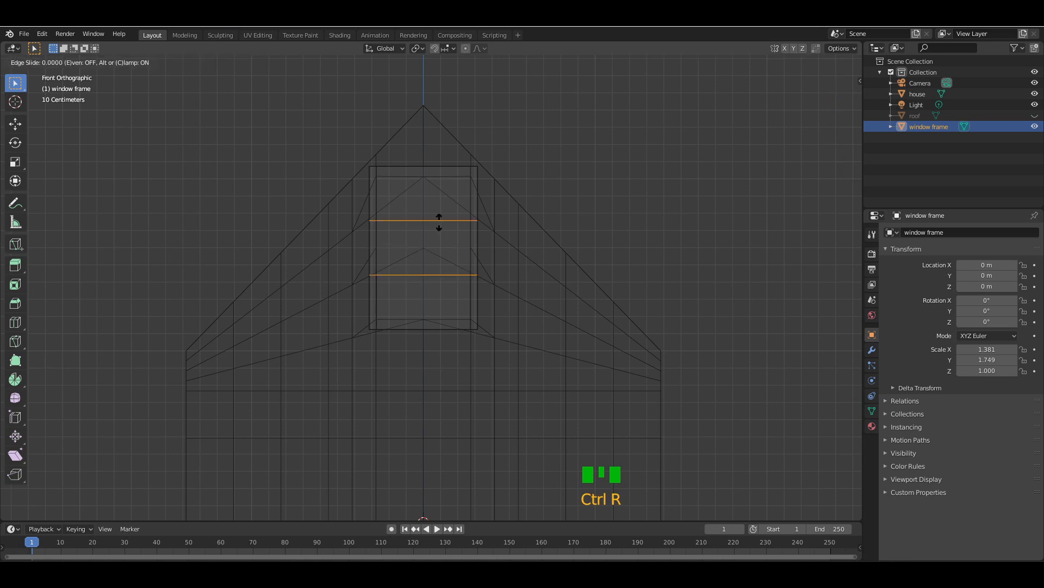
pyautogui.rightClick(440, 223)
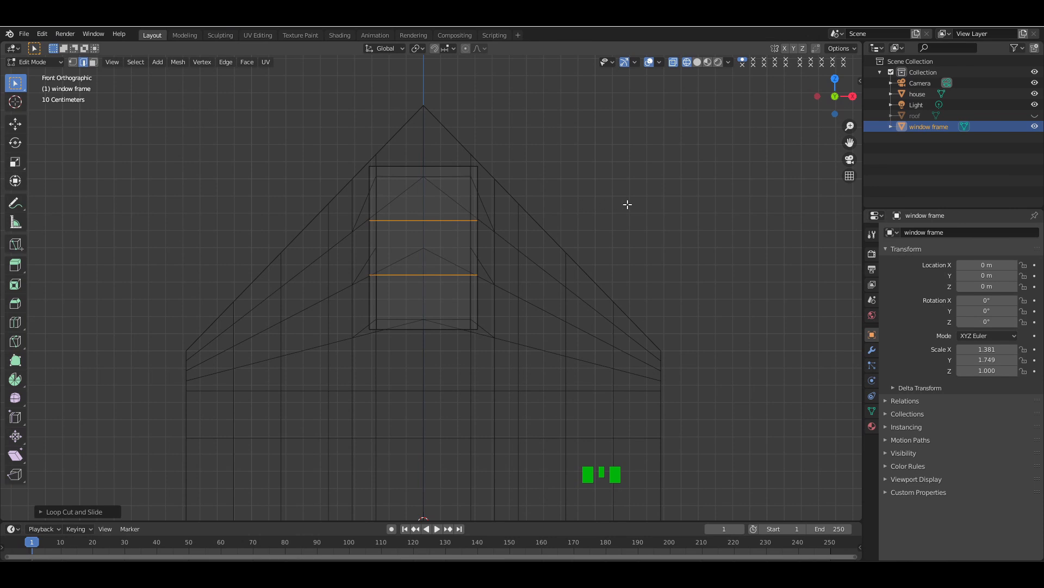
pyautogui.press('s')
pyautogui.press('z')
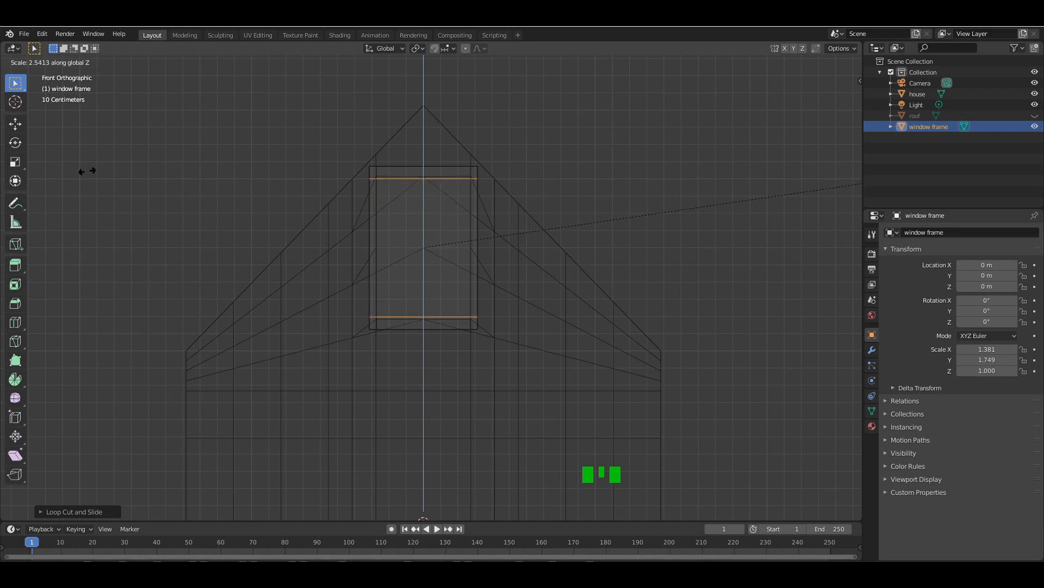
pyautogui.click(133, 68)
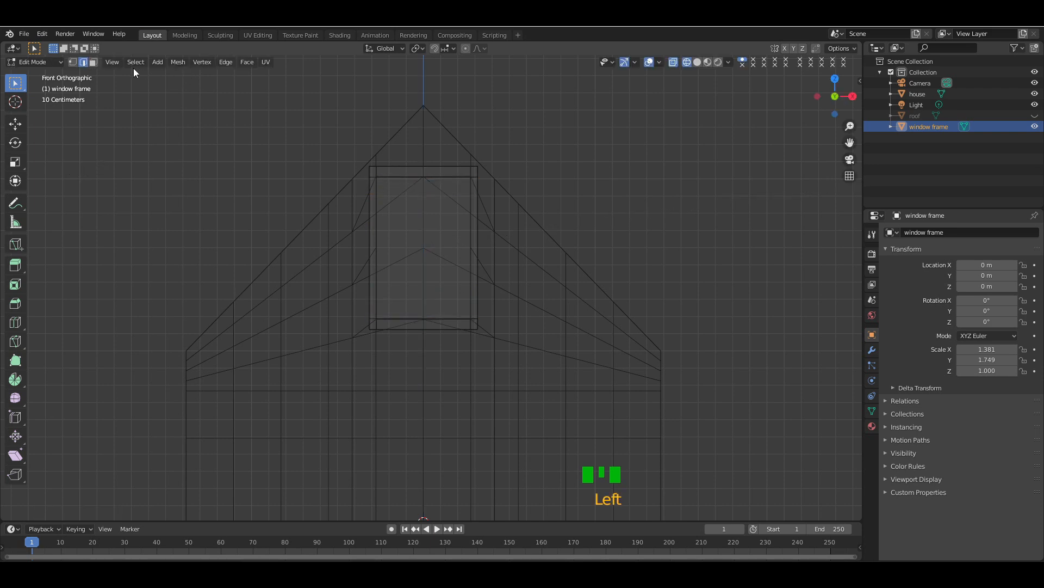
# - Select the window frame's large central front face, return to solid shading, and separate the selected face into its own object
pyautogui.click(93, 63)
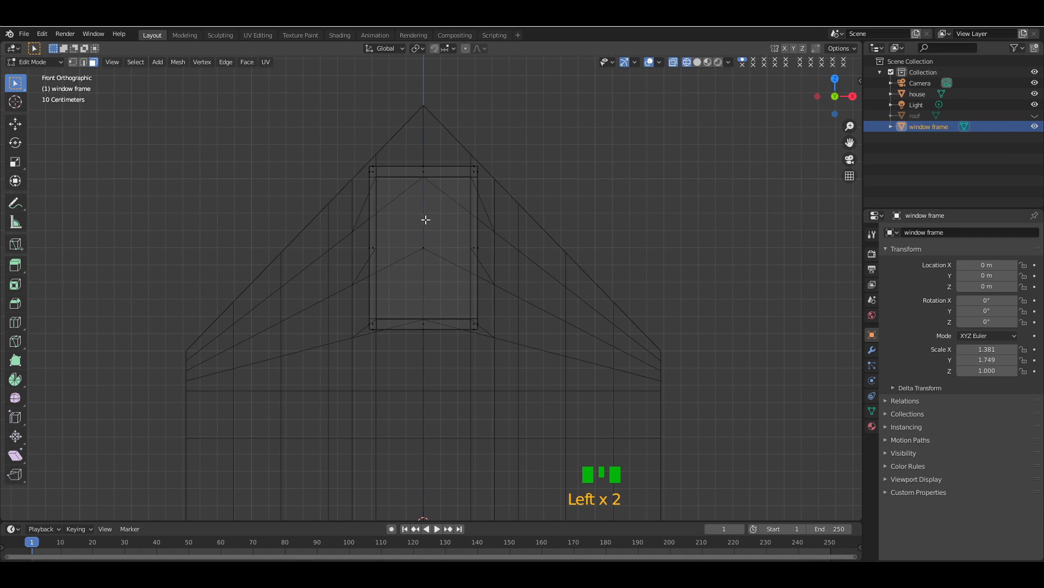
pyautogui.click(428, 219)
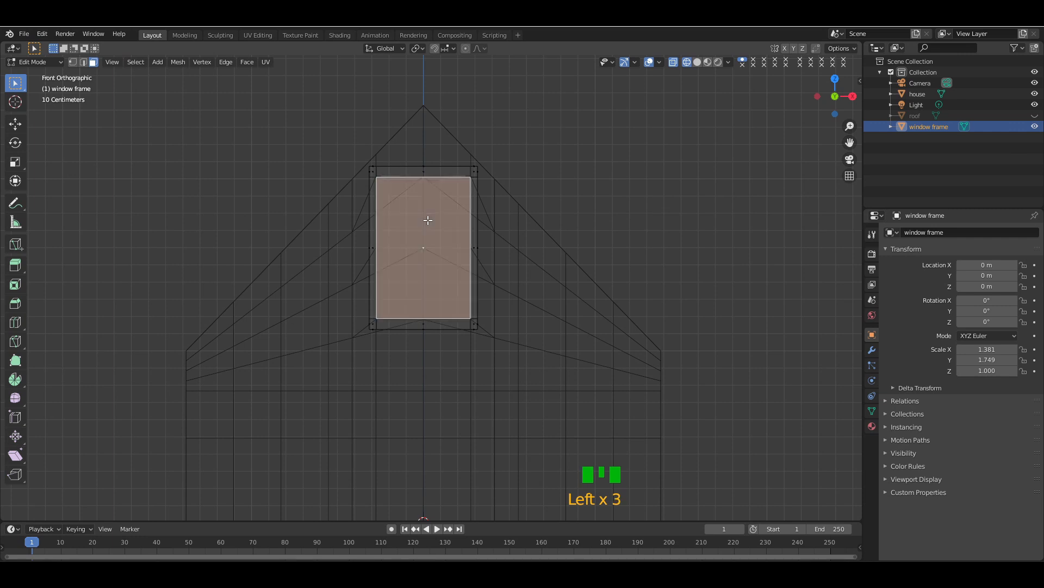
pyautogui.click(700, 62)
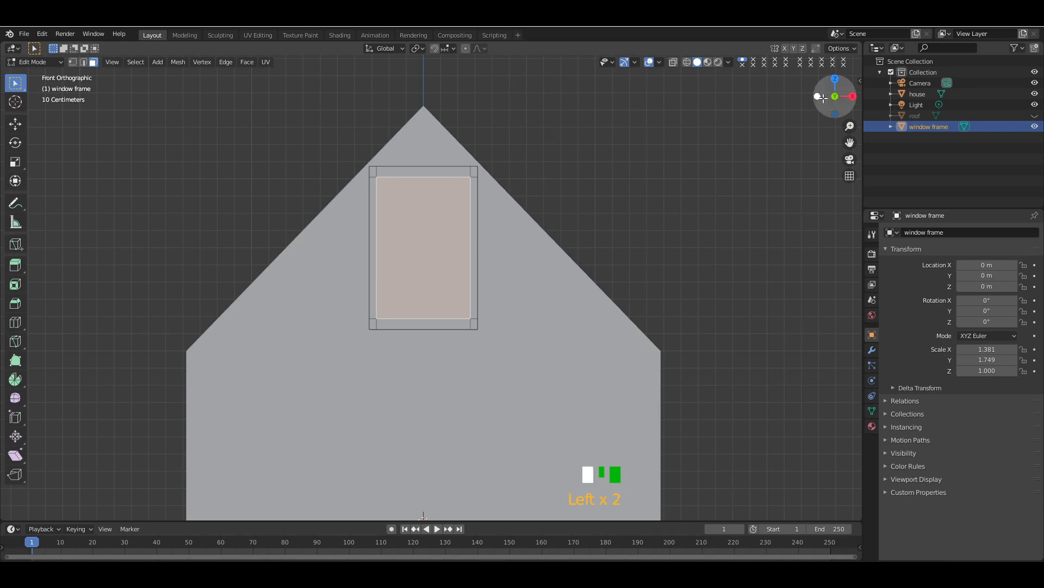
pyautogui.moveTo(835, 97); pyautogui.dragTo(840, 92)
pyautogui.press('p')
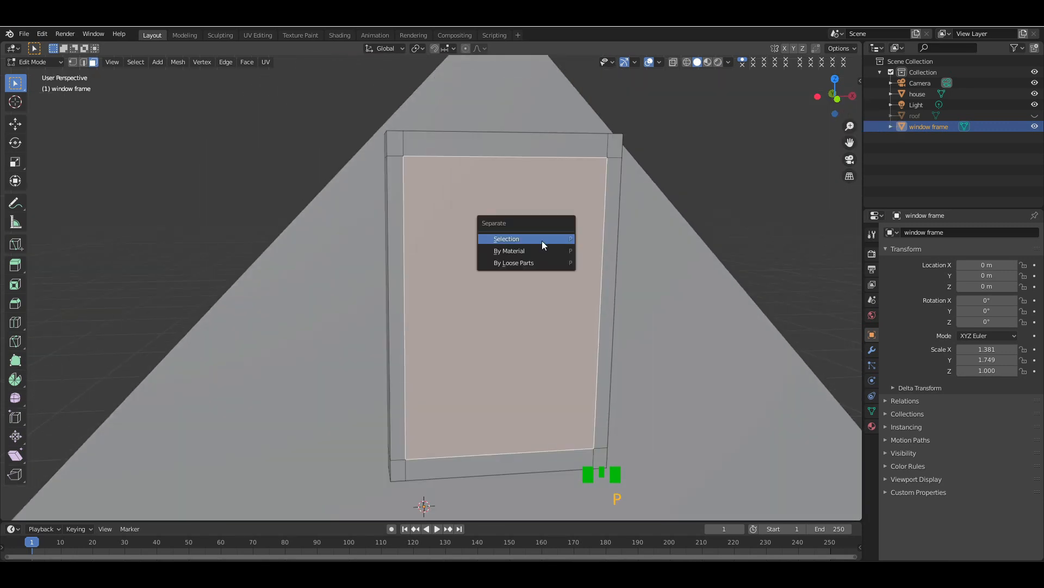
pyautogui.click(542, 240)
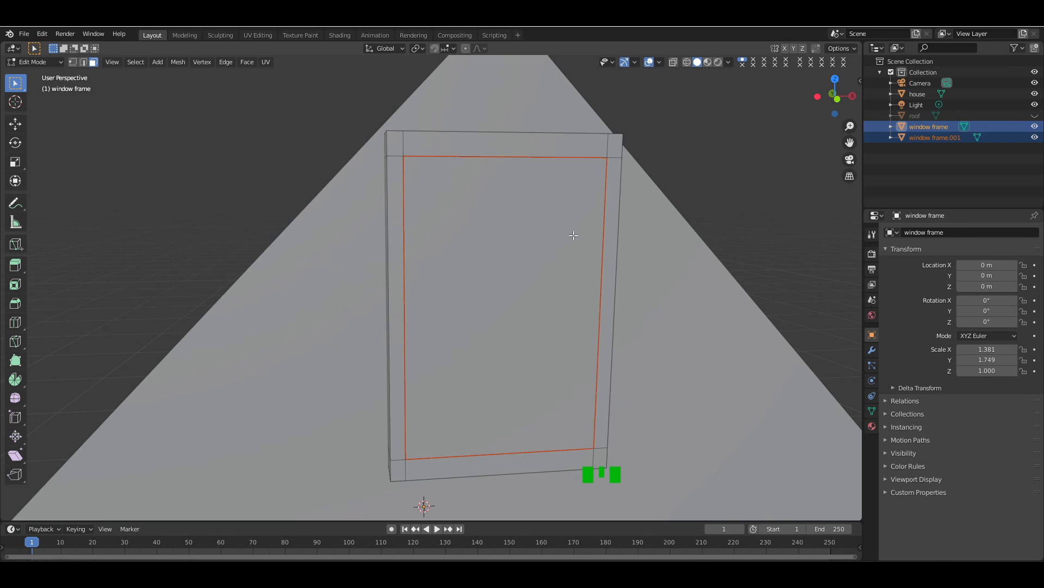
# - Return to Object Mode and set the window frame's origin to its geometry
pyautogui.press('Tab')
pyautogui.click(722, 203)
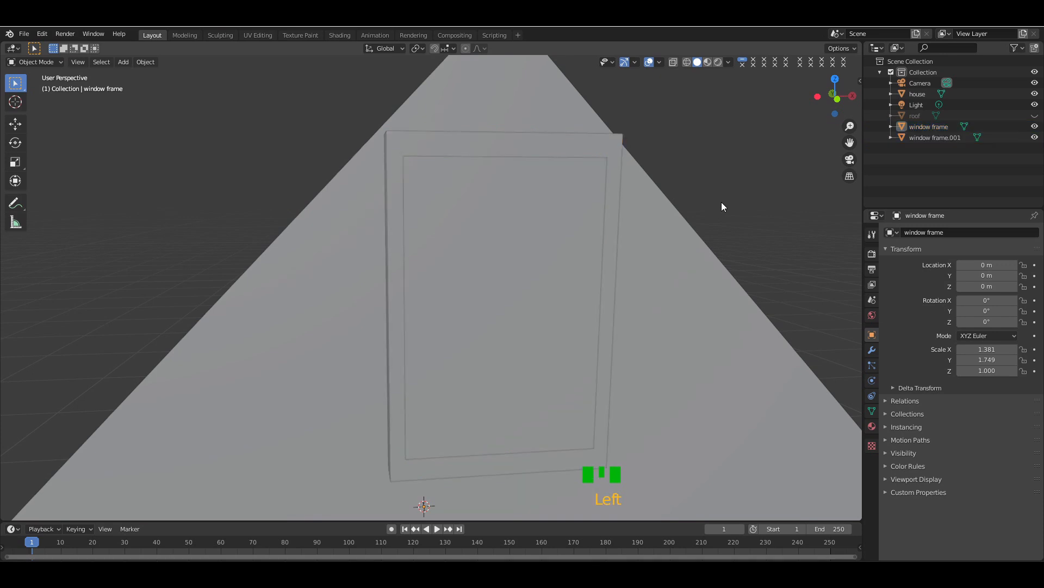
pyautogui.click(608, 140)
pyautogui.rightClick(608, 141)
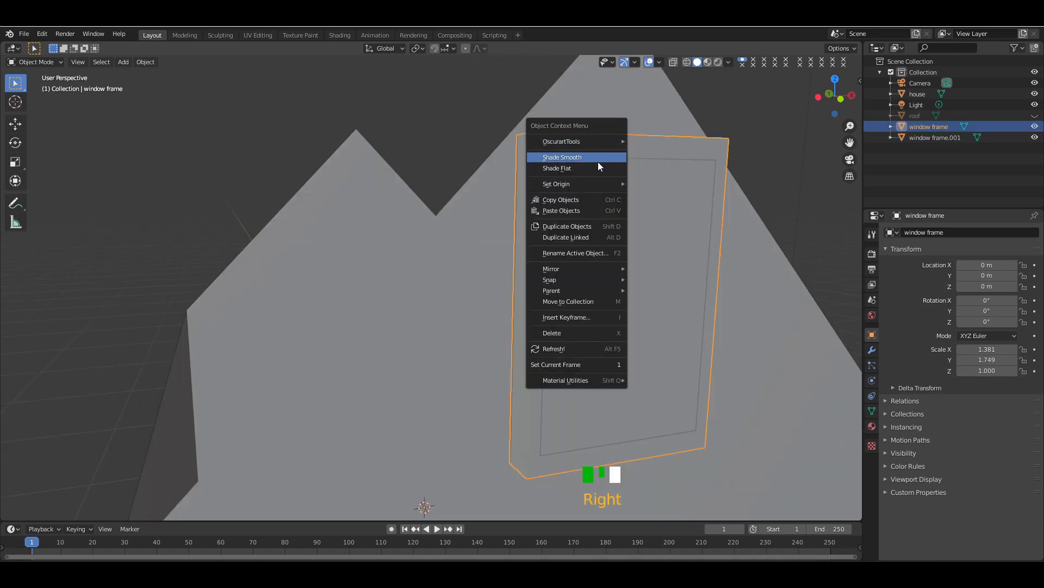
pyautogui.moveTo(585, 183)
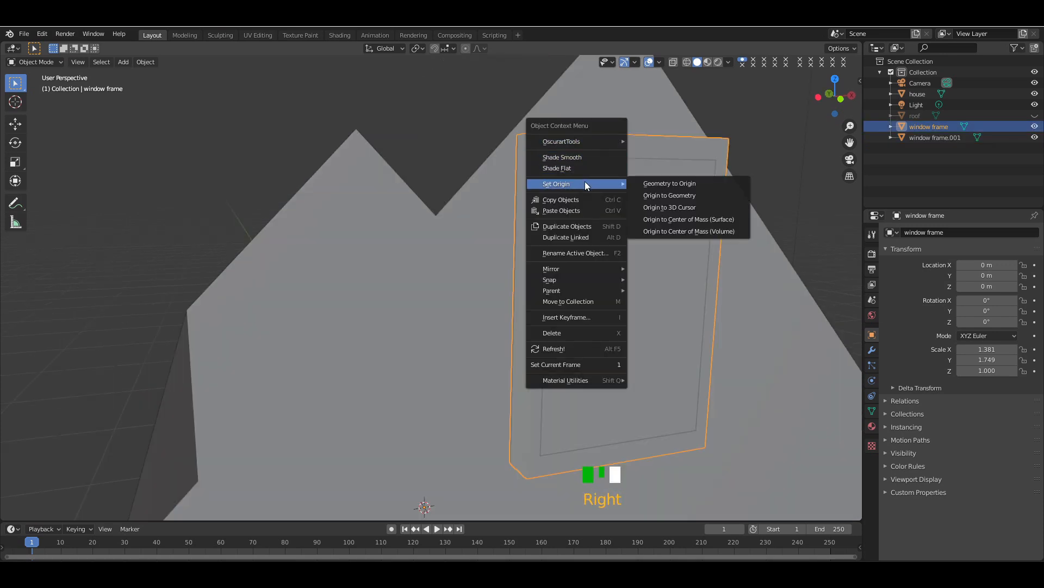
pyautogui.click(651, 197)
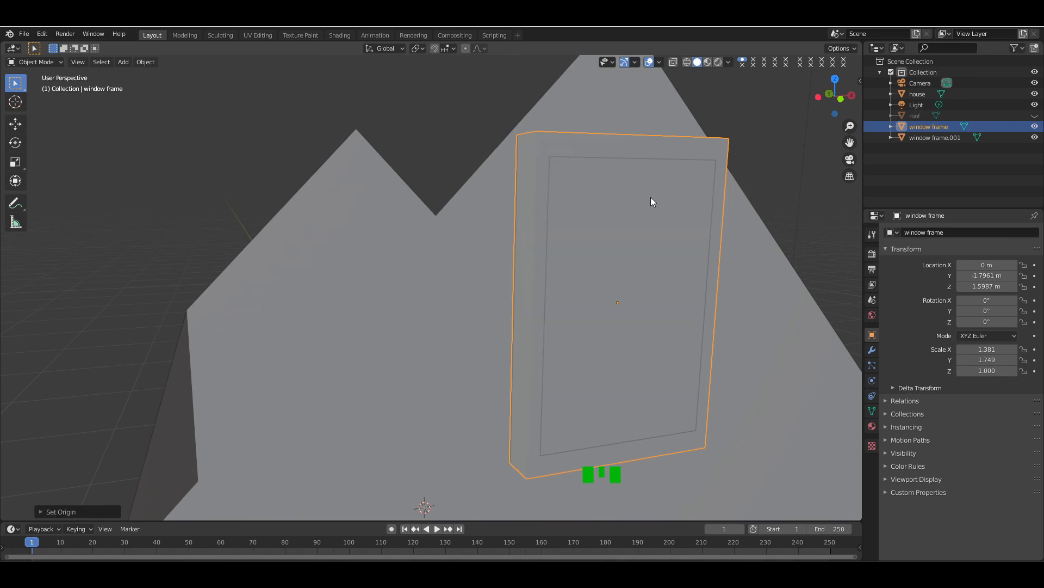
# - Select the separated pane inside the frame and set its origin to its geometry
pyautogui.click(632, 276)
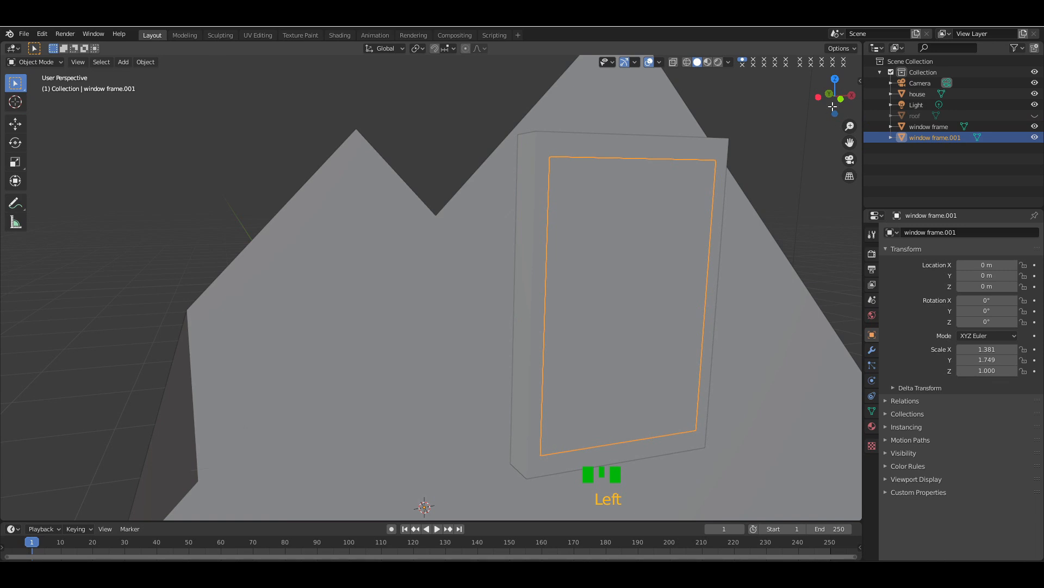
pyautogui.moveTo(833, 107); pyautogui.dragTo(834, 102)
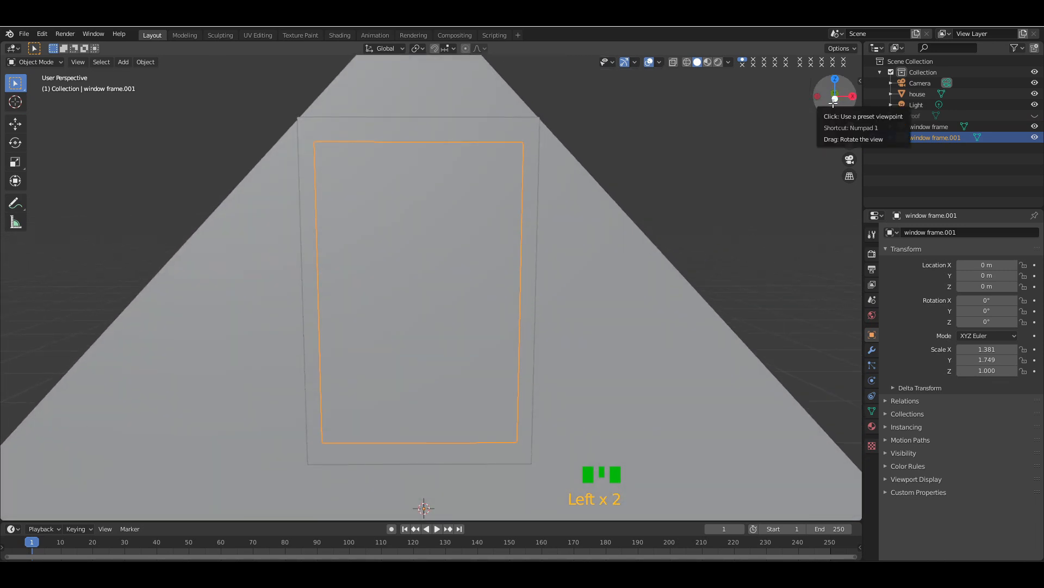
pyautogui.rightClick(465, 261)
pyautogui.moveTo(465, 261)
pyautogui.click(513, 272)
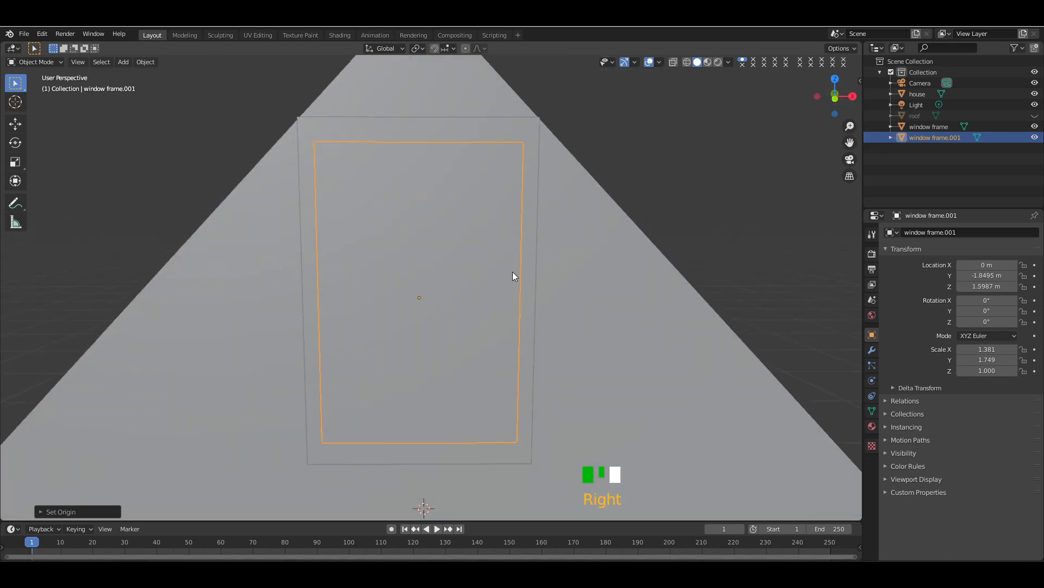
# - Narrow the pane along X to a scale of about 0.8 and move it about -0.113 m along X to the frame's inner side
pyautogui.press('s')
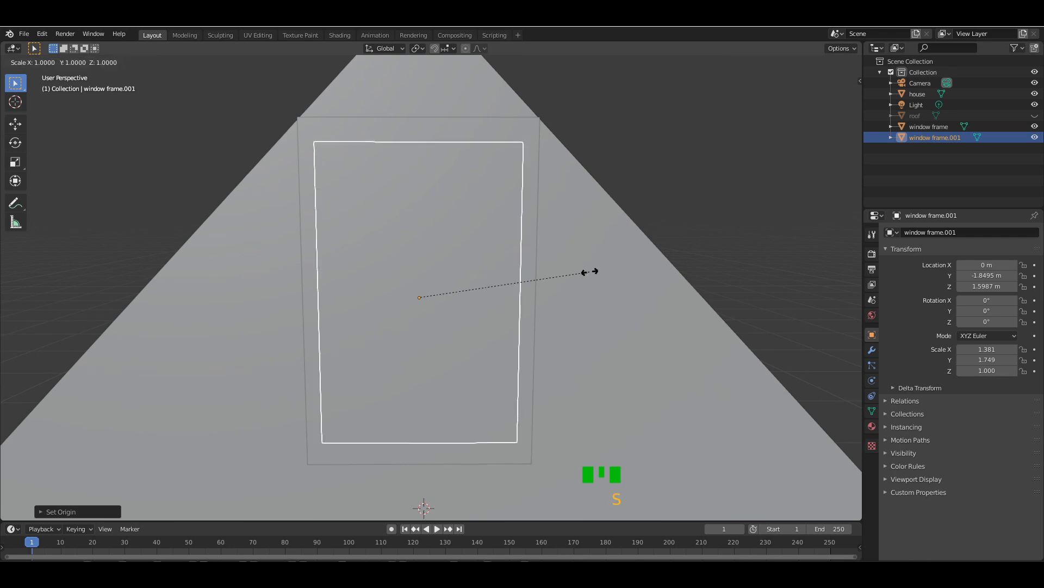
pyautogui.press('x')
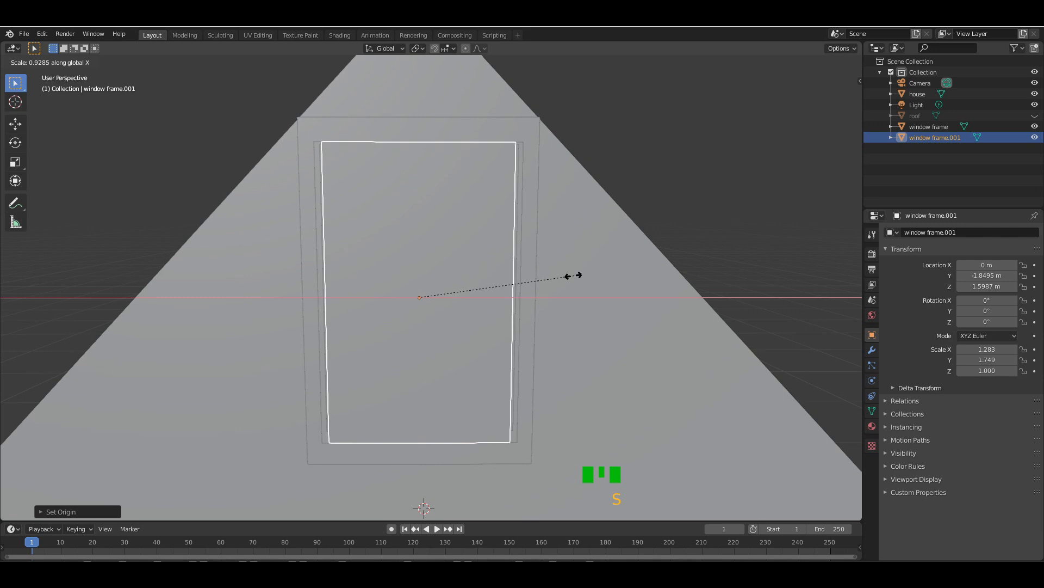
pyautogui.click(518, 282)
pyautogui.press('g')
pyautogui.press('x')
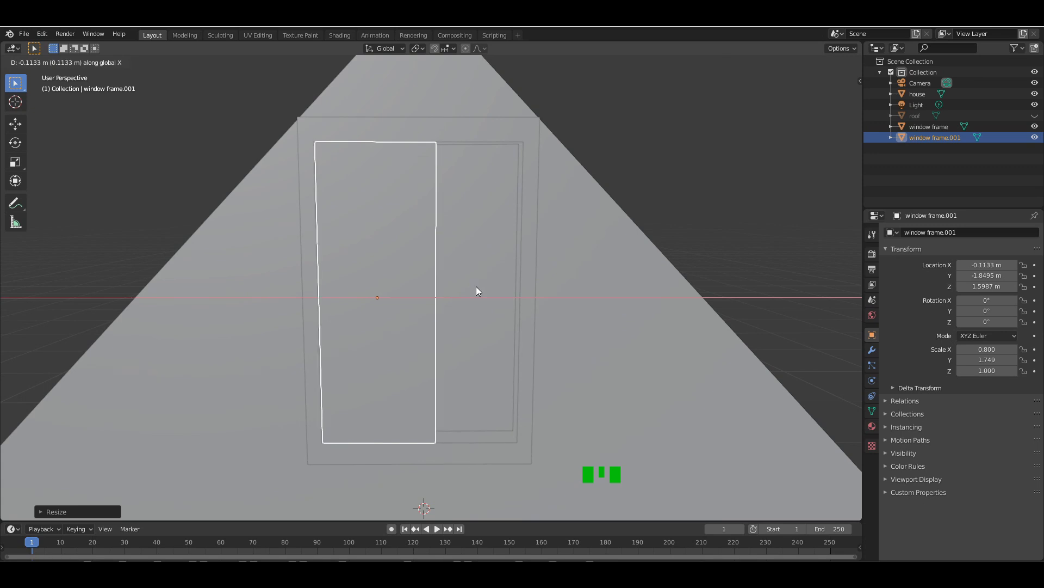
pyautogui.click(475, 286)
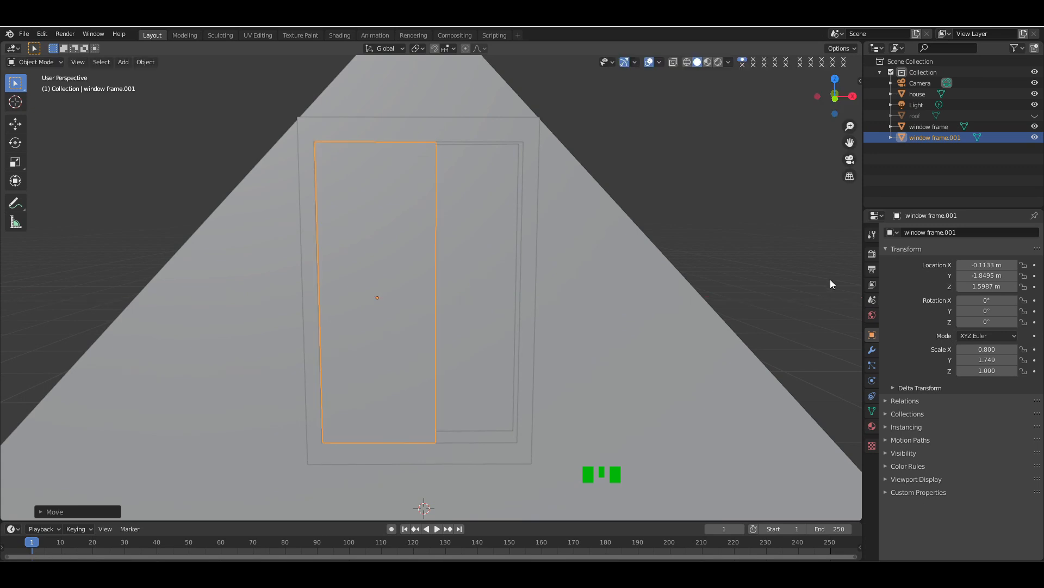
# - Add a Mirror modifier on the X axis to the pane, using the window frame as the mirror object
pyautogui.click(873, 351)
pyautogui.click(932, 230)
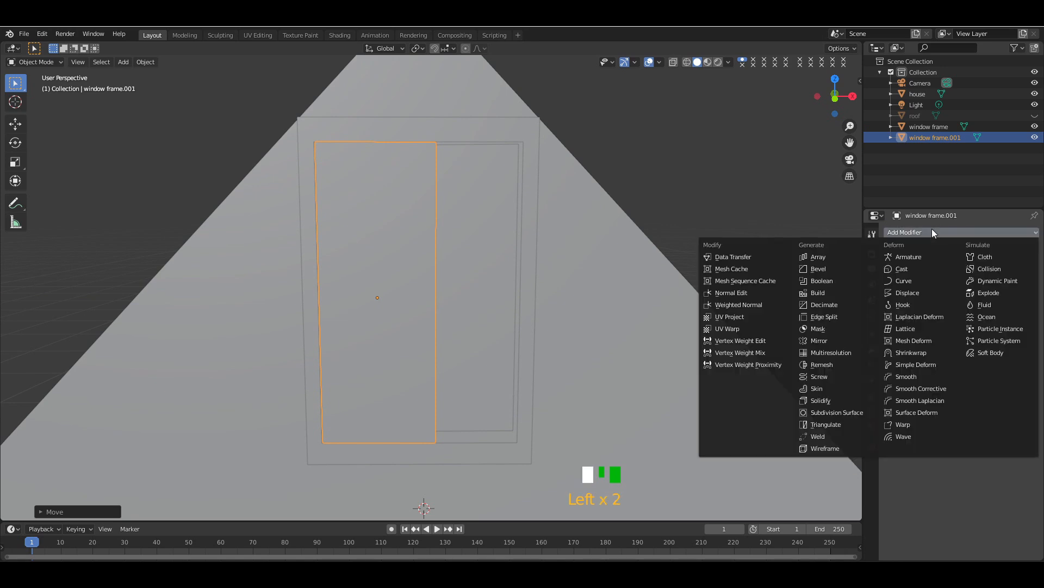
pyautogui.click(824, 339)
pyautogui.click(1032, 369)
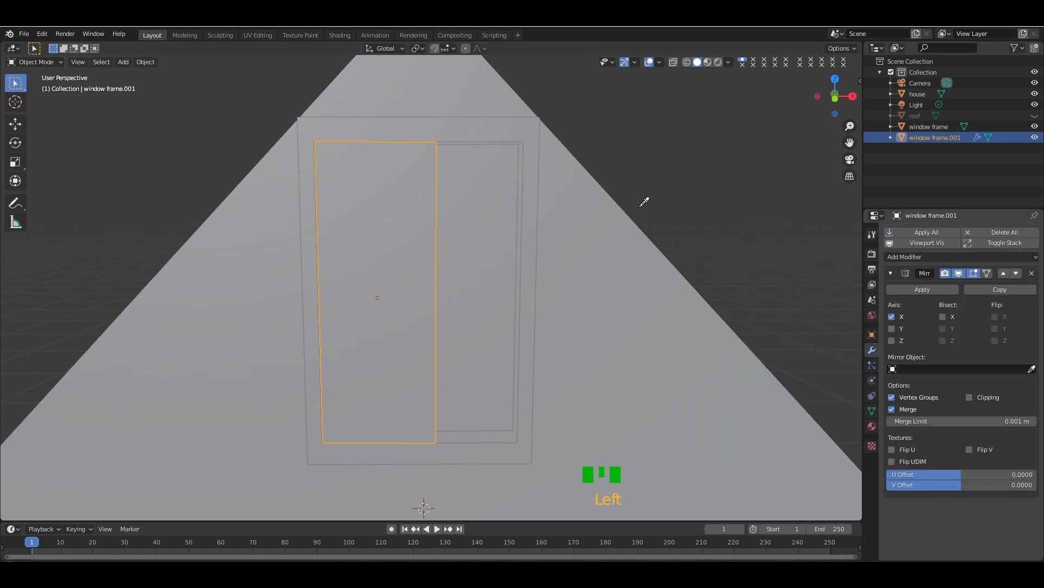
pyautogui.click(500, 134)
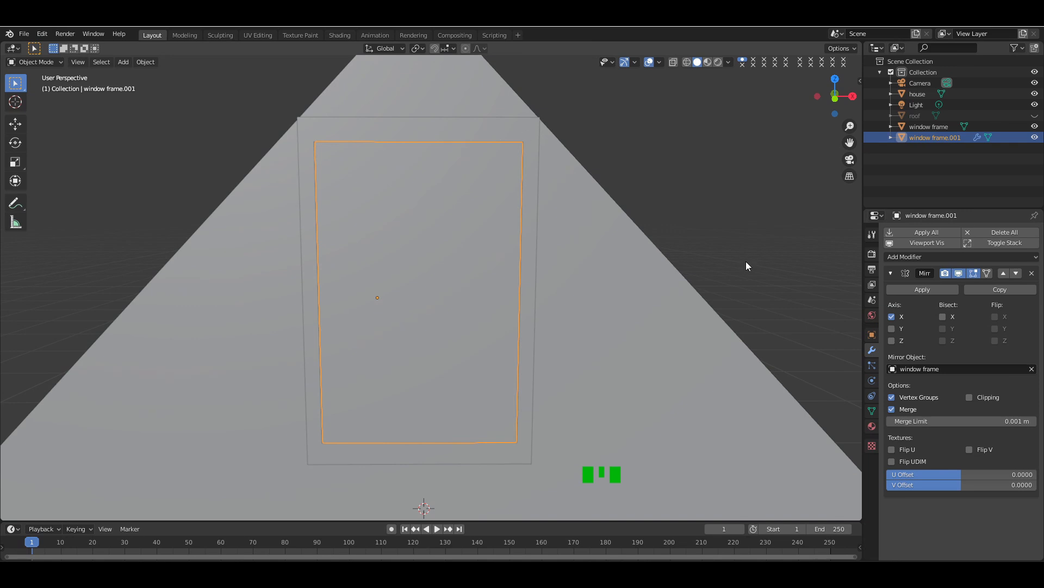
# - Narrow the mirrored pane along X and move it about -0.034 m along X, leaving a gap between both halves
pyautogui.press('s')
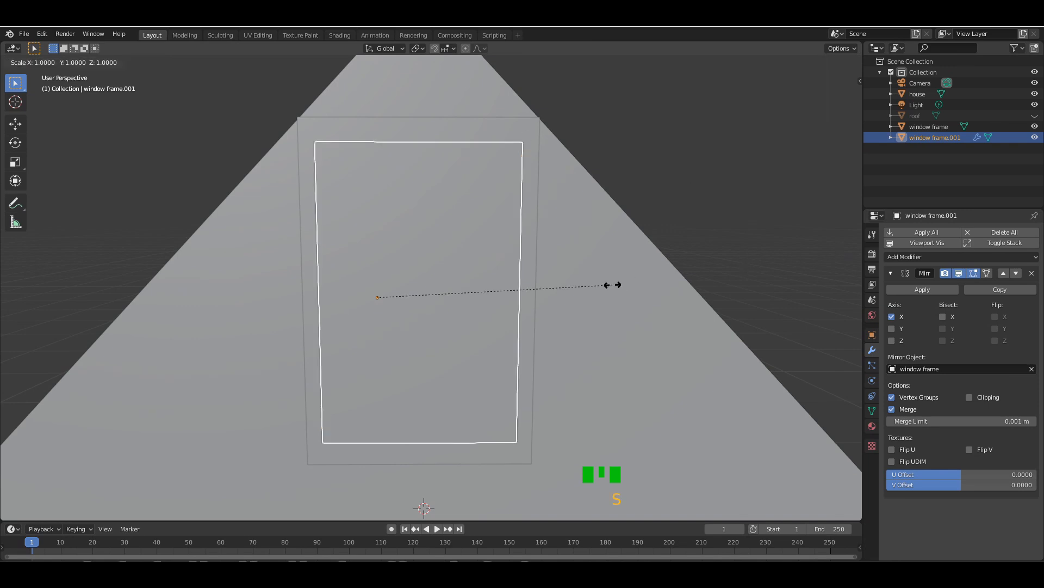
pyautogui.press('x')
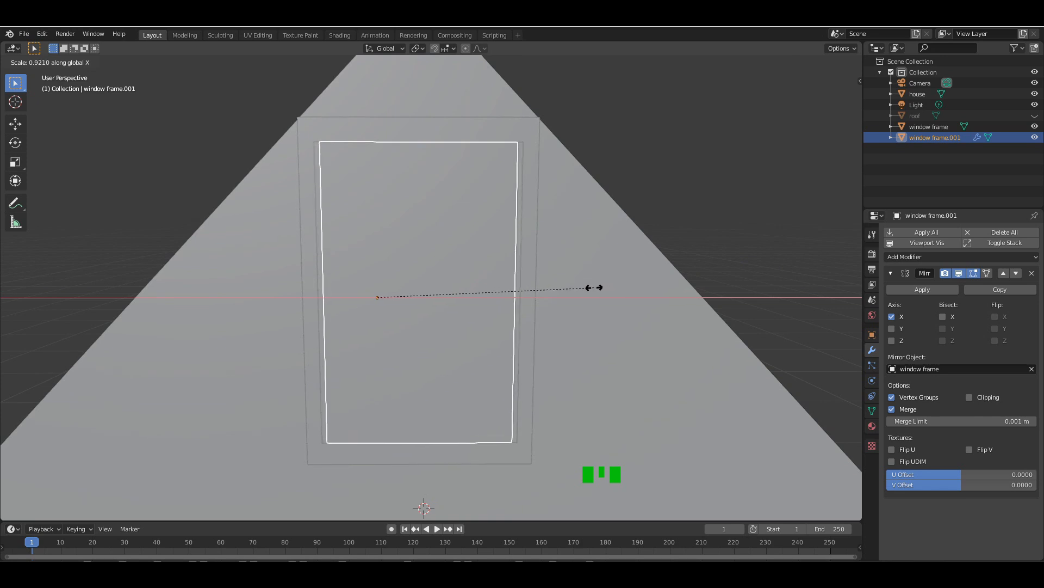
pyautogui.click(548, 296)
pyautogui.press('g')
pyautogui.press('x')
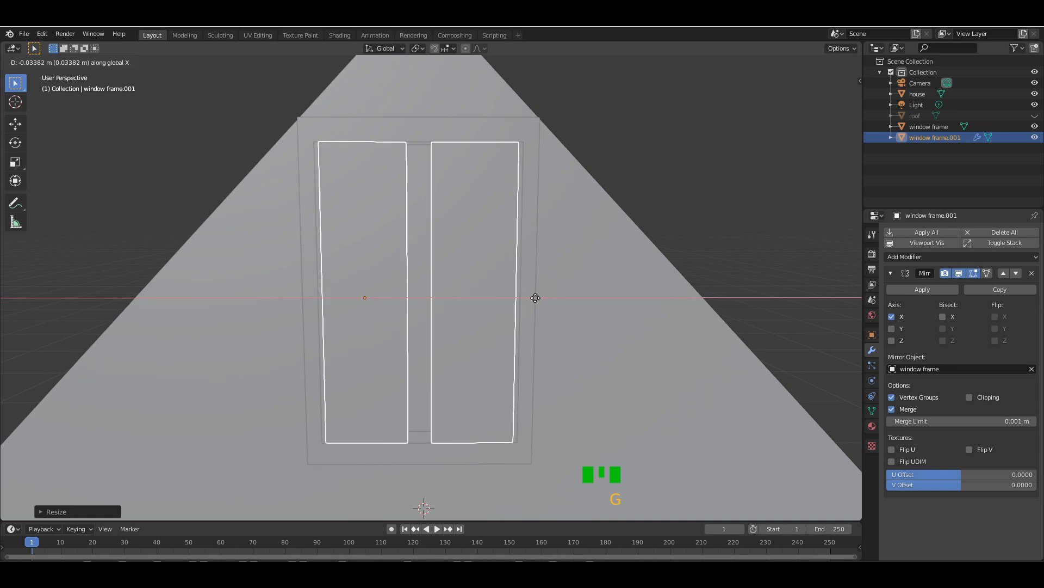
pyautogui.click(534, 298)
# - Widen the pane slightly along X and adjust its X position so its outer edge meets the frame's inner edge
pyautogui.press('s')
pyautogui.press('x')
pyautogui.click(550, 300)
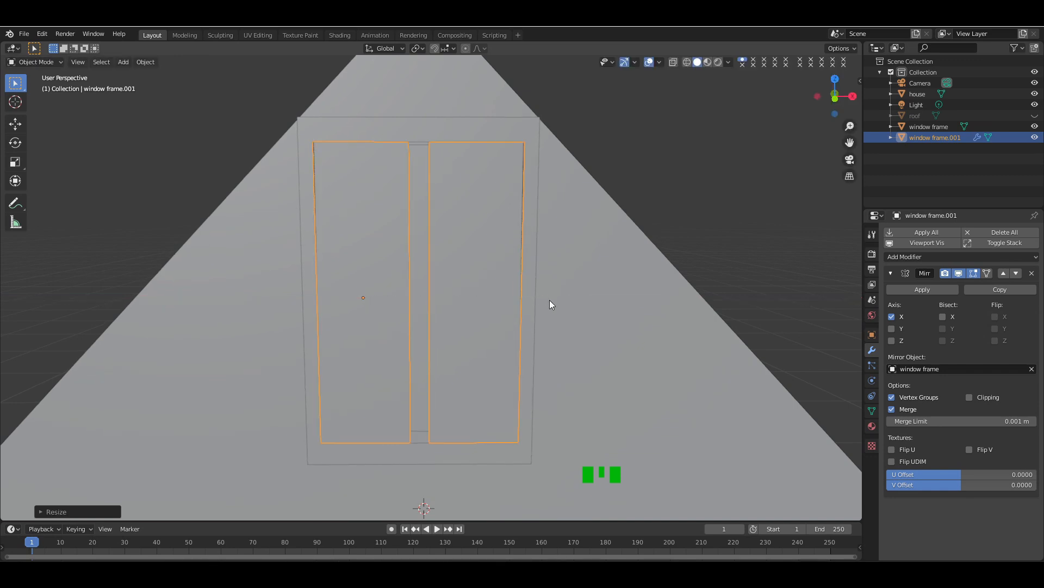
pyautogui.press('g')
pyautogui.press('x')
pyautogui.click(550, 304)
# - In Edit Mode, move the pane's two inner vertices about 0.024 m along X to the mirror centre, then return to Object Mode and deselect
pyautogui.press('Tab')
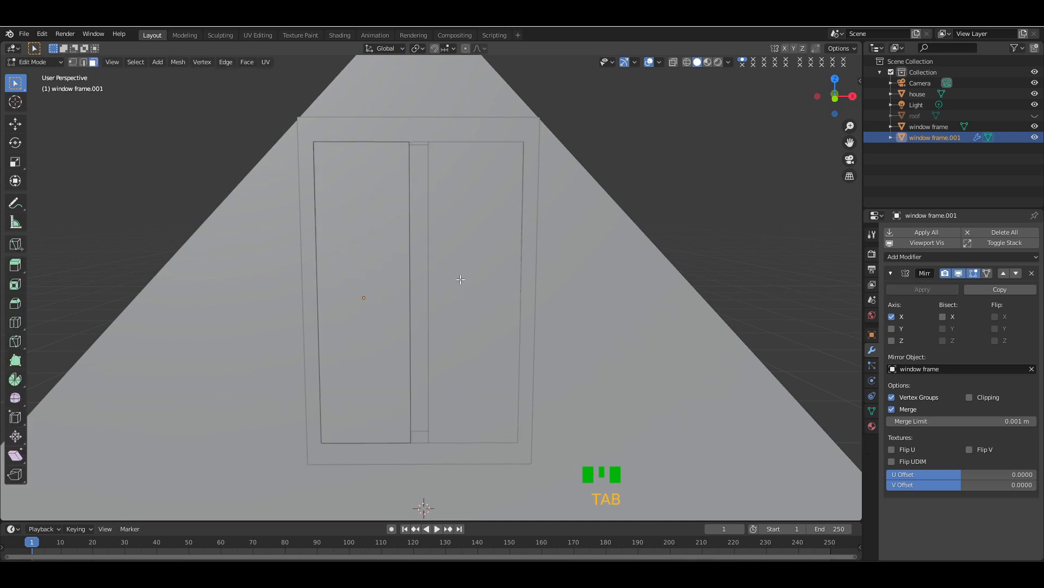
pyautogui.click(72, 62)
pyautogui.click(409, 142)
pyautogui.keyDown('shift'); pyautogui.click(410, 441); pyautogui.keyUp('shift')
pyautogui.press('g')
pyautogui.press('x')
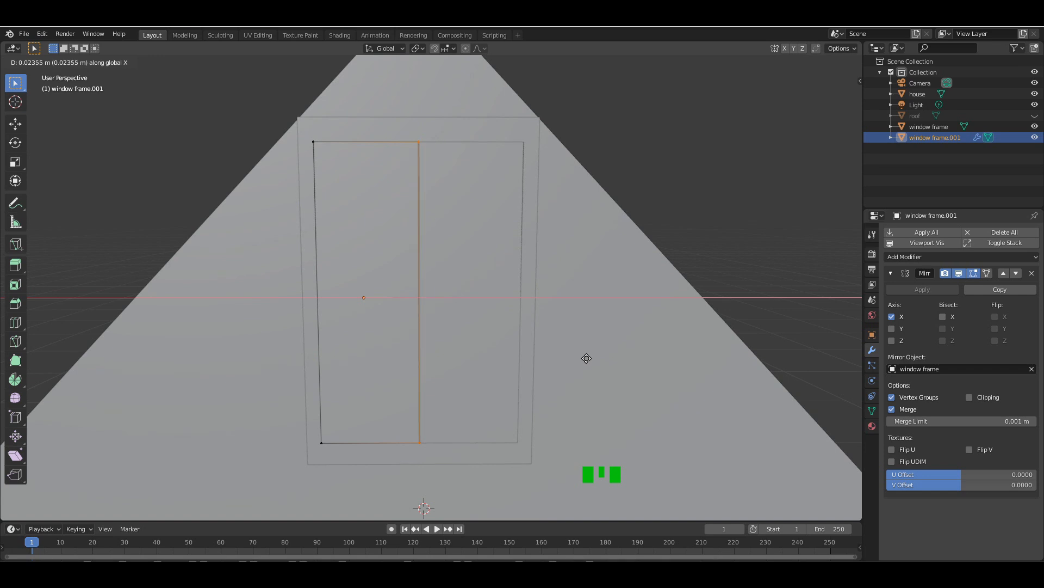
pyautogui.click(586, 358)
pyautogui.press('Tab')
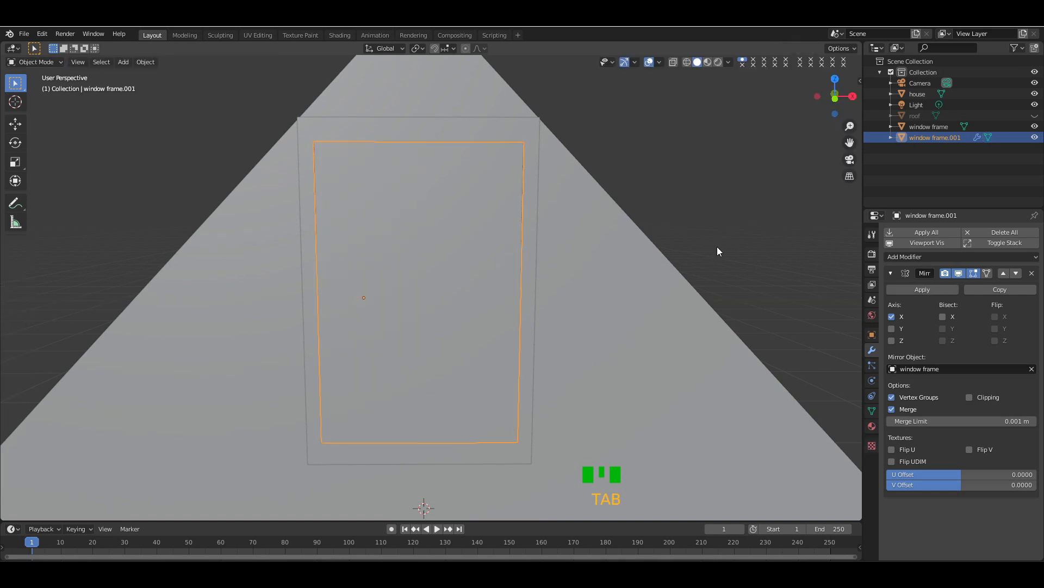
pyautogui.click(742, 206)
# - Rename the mirrored pane object "window frame.001" as "window"
pyautogui.moveTo(835, 97); pyautogui.dragTo(810, 92)
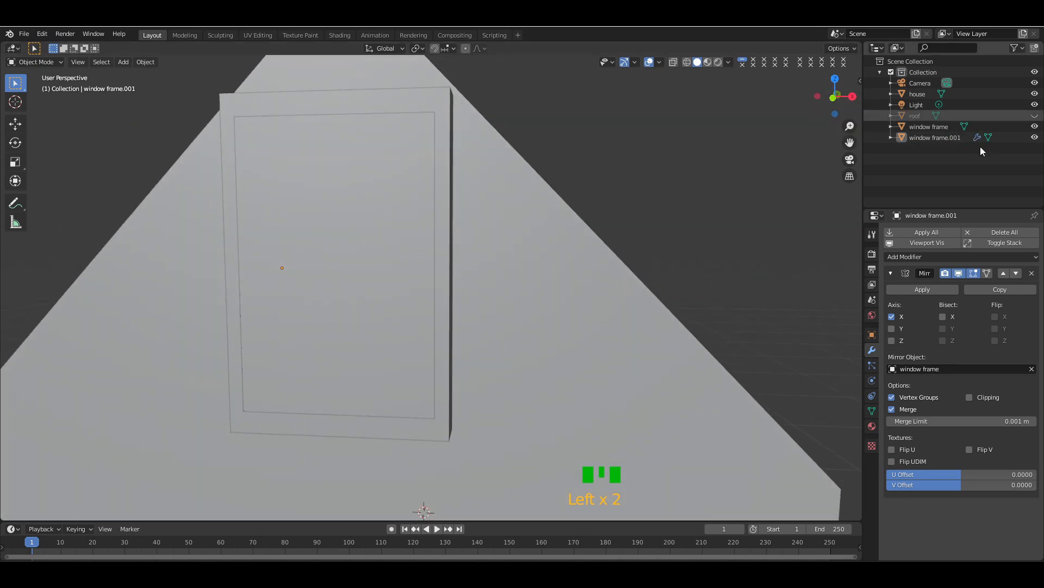
pyautogui.click(954, 138)
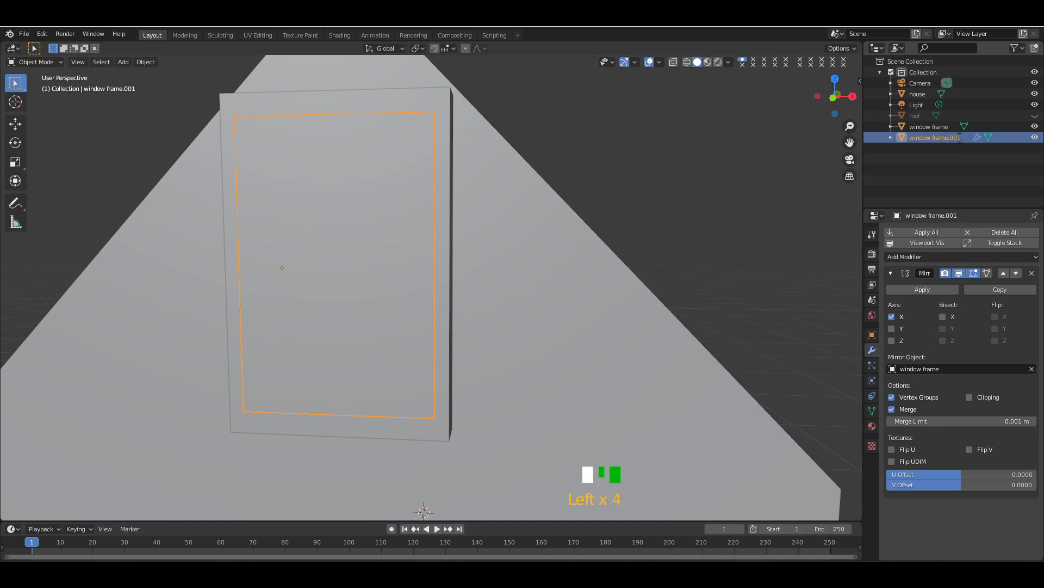
pyautogui.doubleClick(960, 138)
pyautogui.write('window')
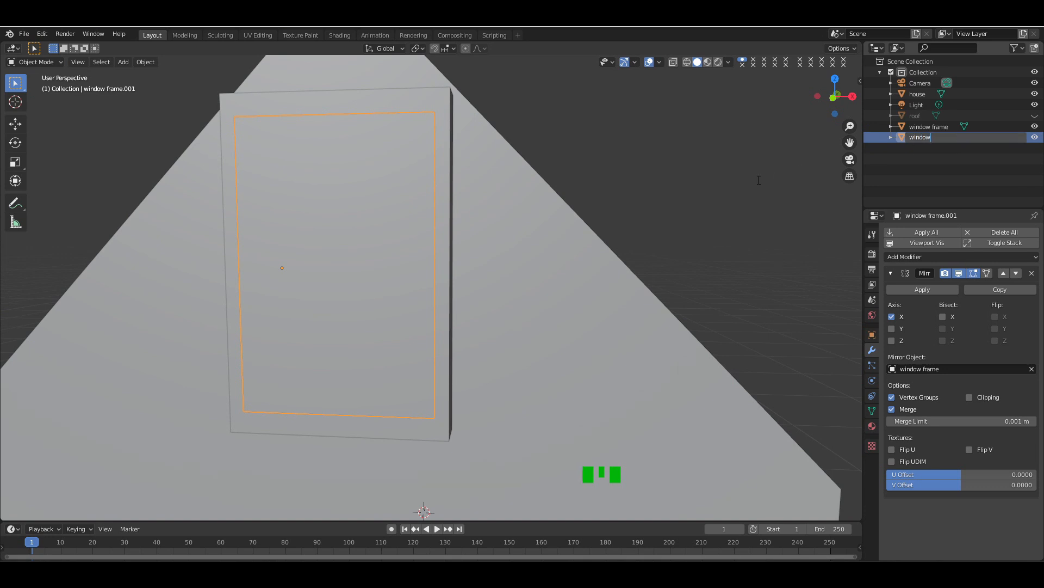
pyautogui.press('Return')
# - Extrude the window pane's front face outward by about 0.027 m along Y, then return to Object Mode and deselect
pyautogui.moveTo(833, 113); pyautogui.dragTo(836, 102)
pyautogui.press('Tab')
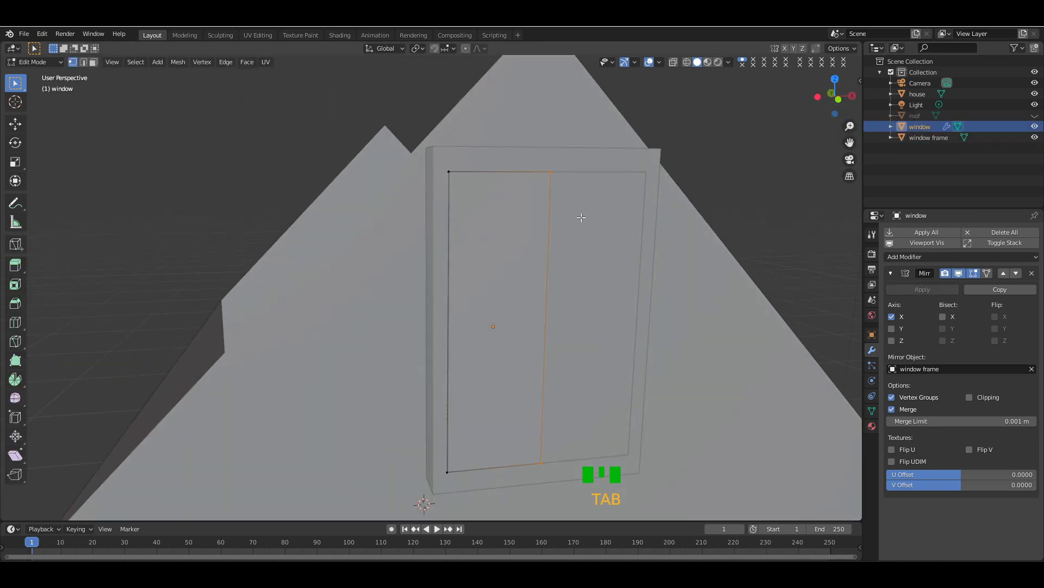
pyautogui.click(94, 62)
pyautogui.click(471, 235)
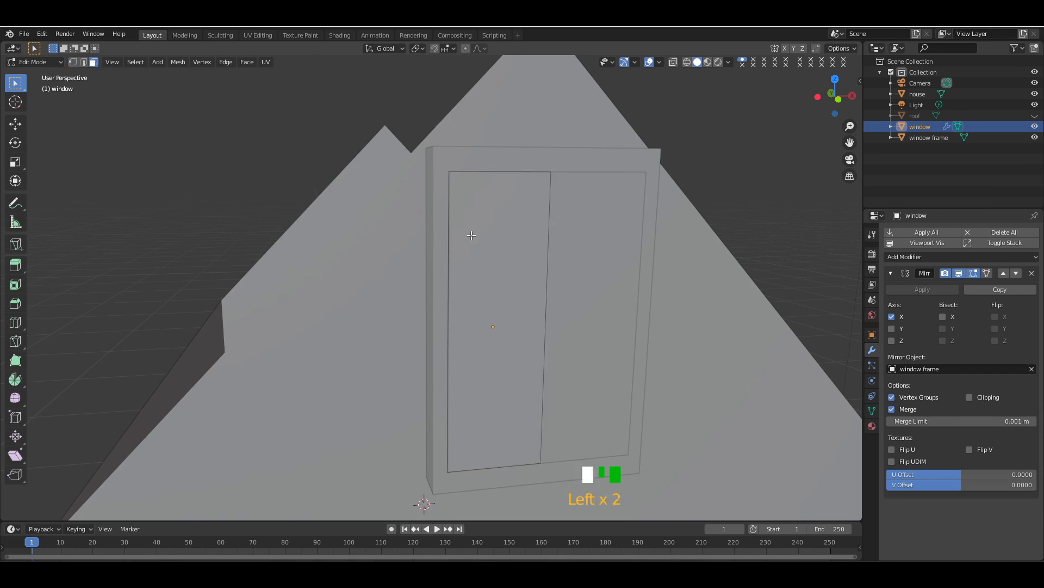
pyautogui.moveTo(831, 104); pyautogui.dragTo(745, 287)
pyautogui.press('e')
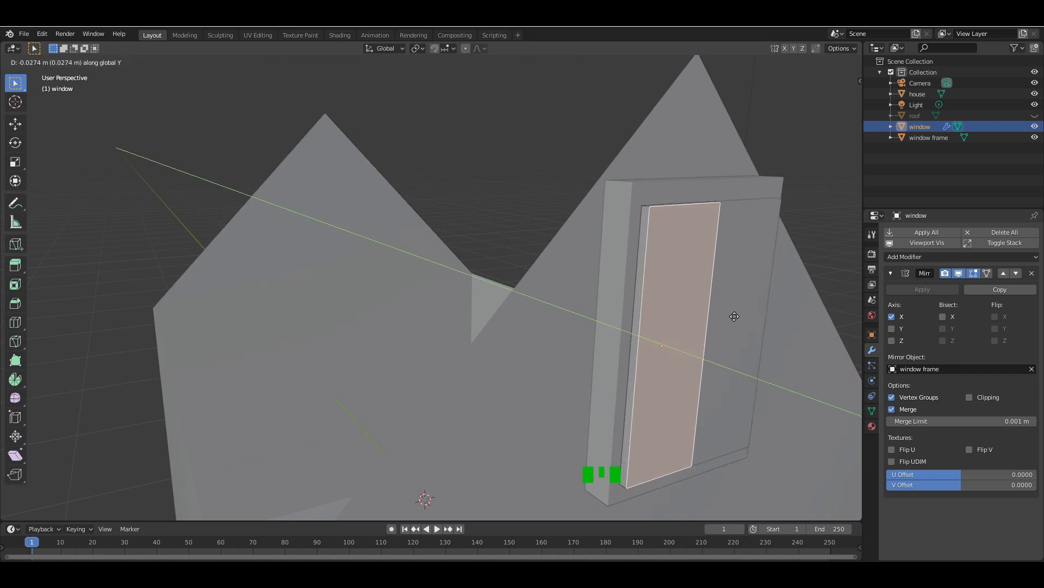
pyautogui.click(734, 316)
pyautogui.click(816, 248)
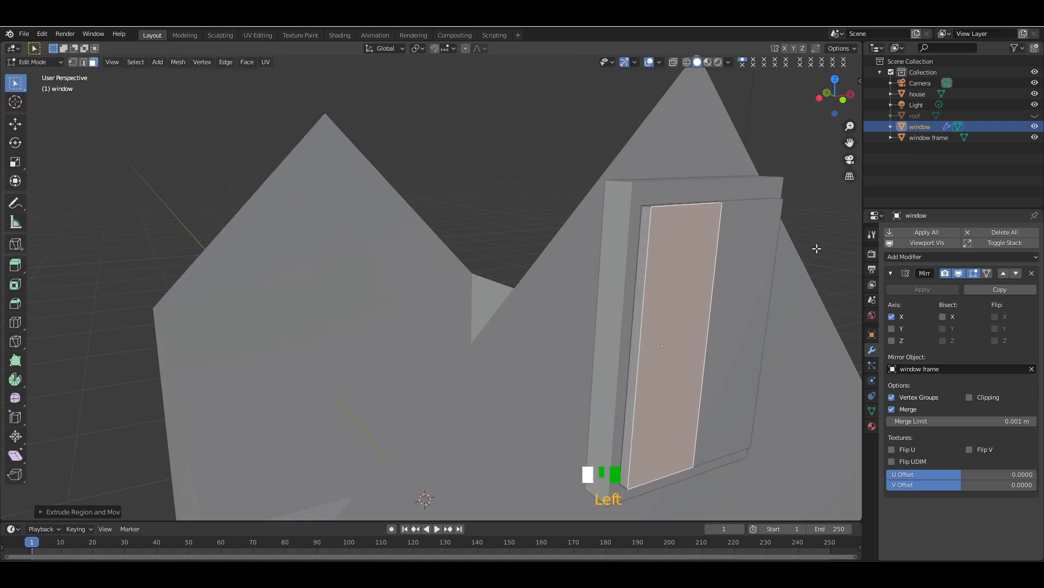
pyautogui.moveTo(835, 105); pyautogui.dragTo(764, 108)
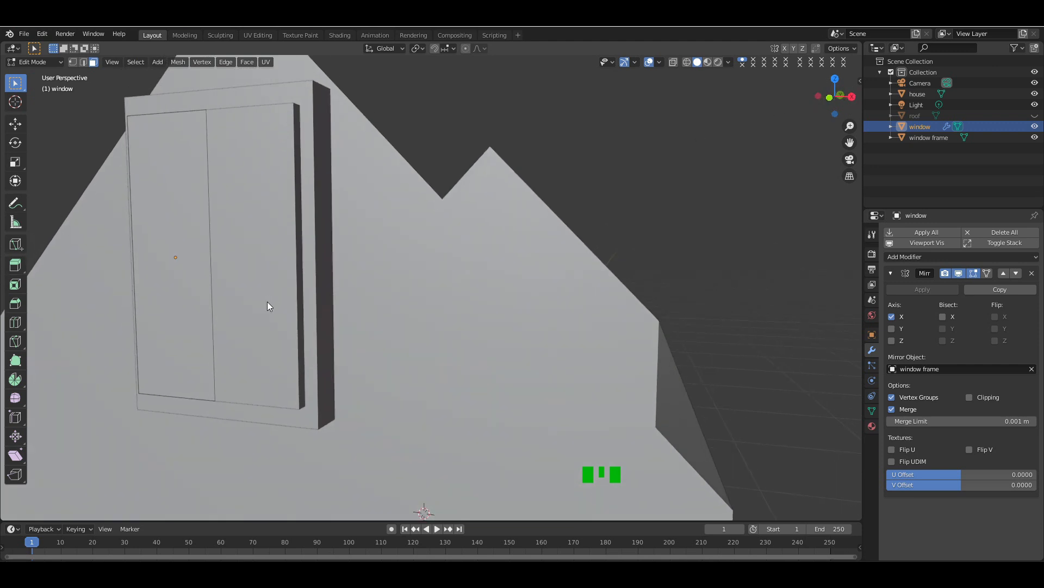
pyautogui.press('Tab')
pyautogui.click(767, 121)
# - In the window's Edit Mode, snap the 3D cursor to the pane's lower outer corner vertex
pyautogui.moveTo(832, 98); pyautogui.dragTo(752, 101)
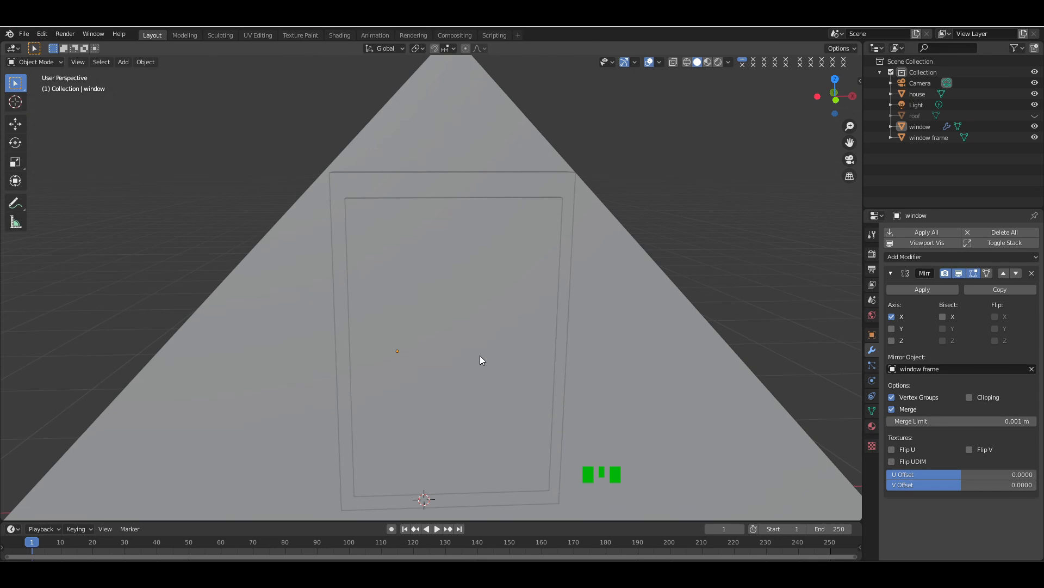
pyautogui.click(479, 356)
pyautogui.press('Tab')
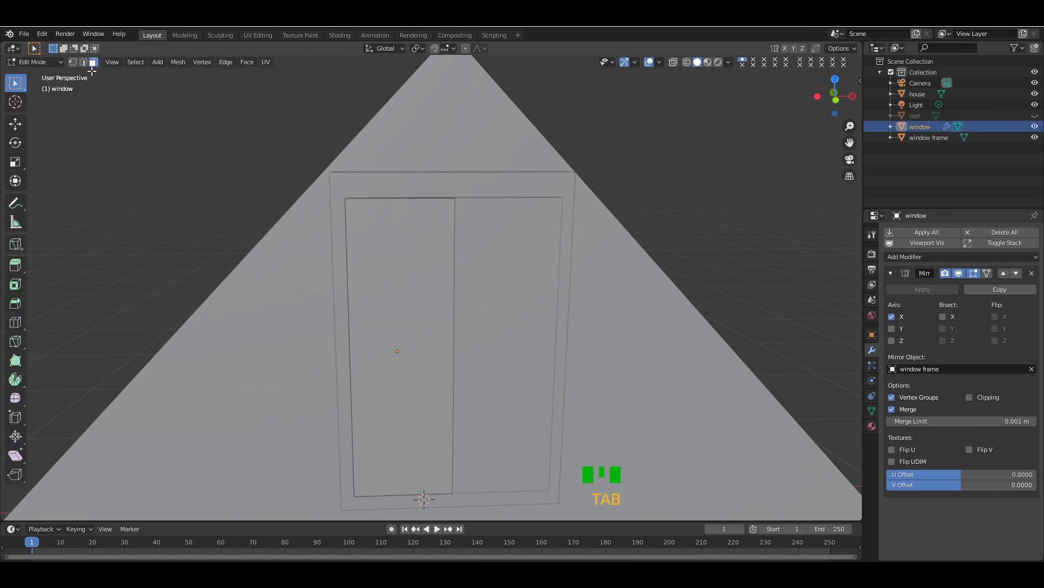
pyautogui.click(73, 63)
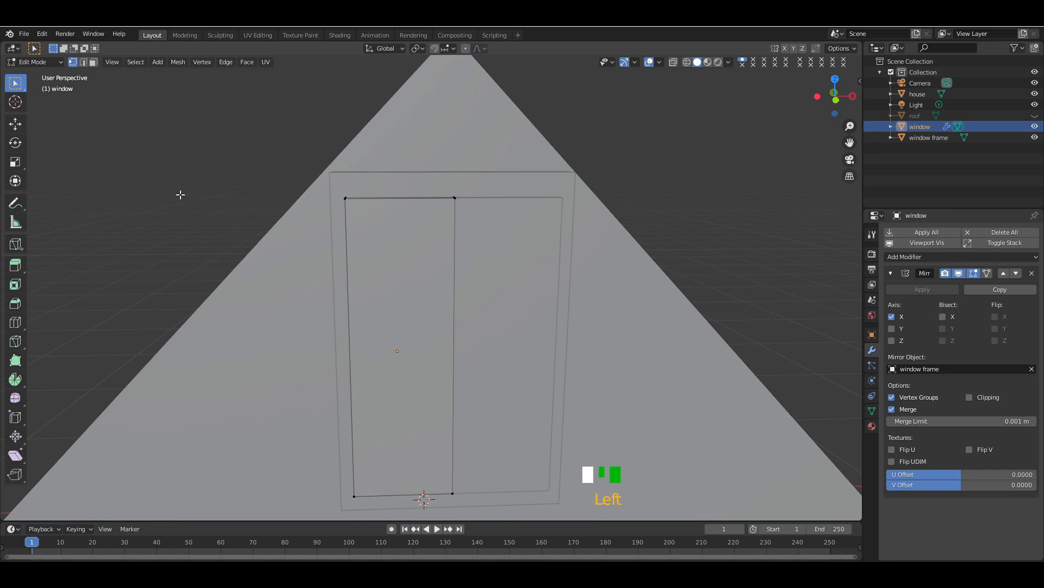
pyautogui.click(353, 494)
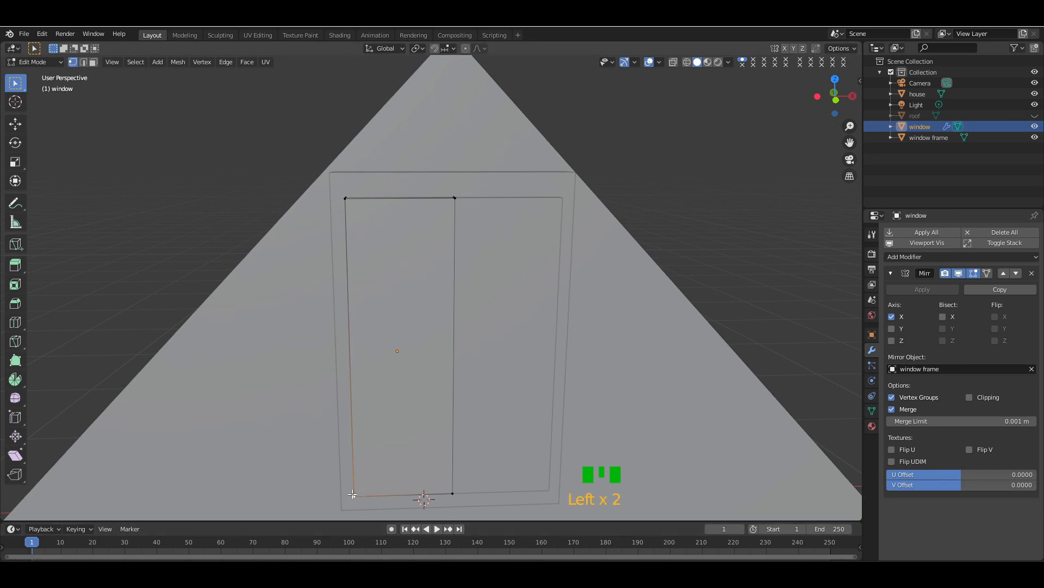
pyautogui.rightClick(353, 494)
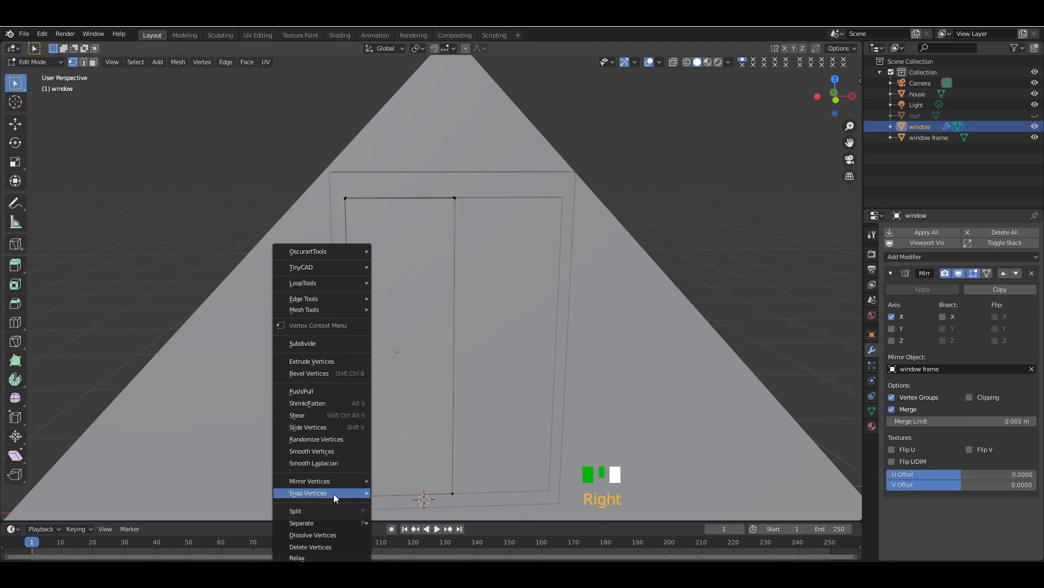
pyautogui.moveTo(334, 494)
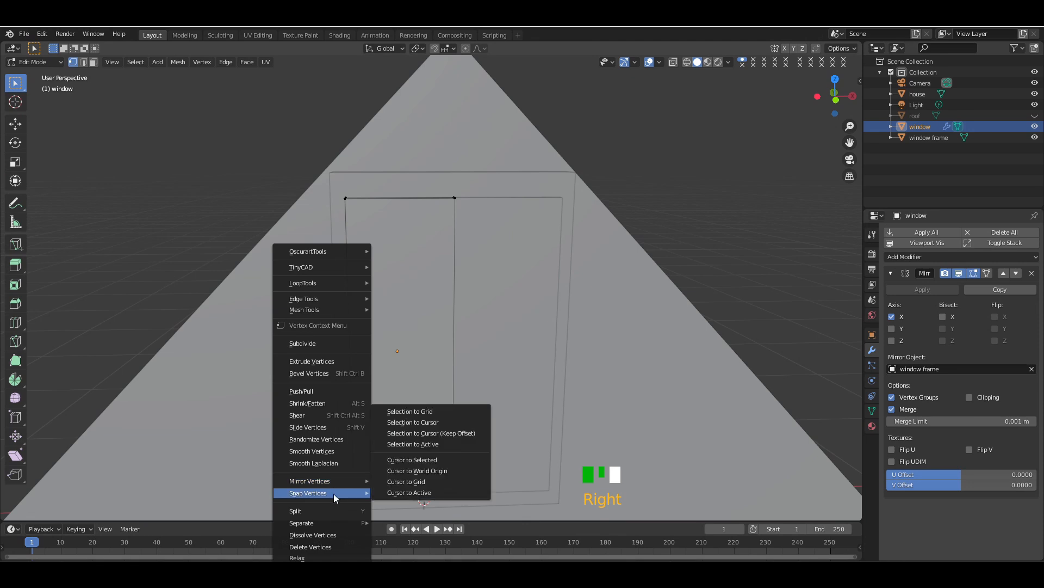
pyautogui.click(405, 459)
# - In Object Mode, set the window's origin to the 3D cursor
pyautogui.press('Tab')
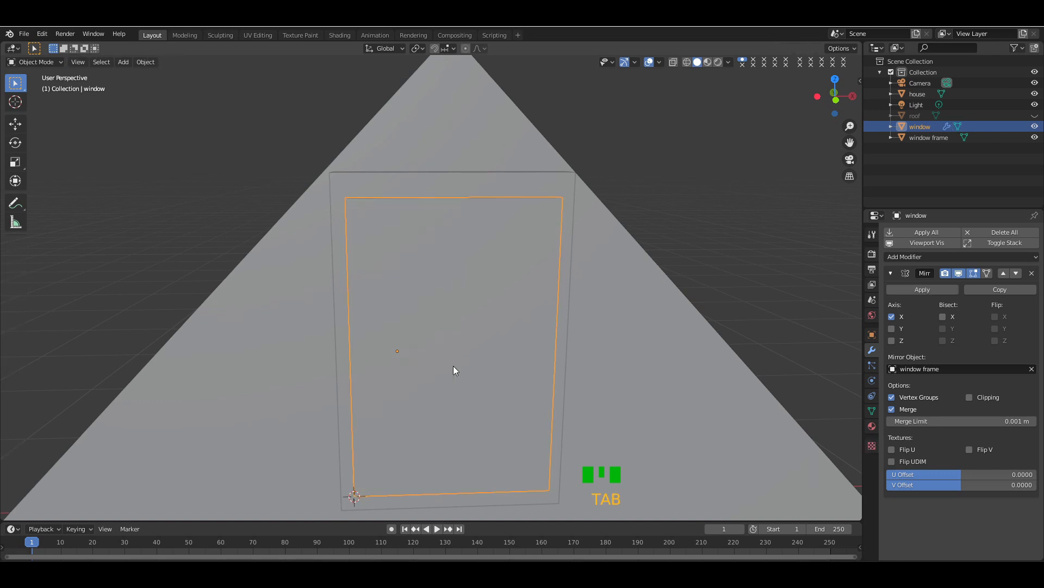
pyautogui.rightClick(456, 370)
pyautogui.moveTo(455, 363)
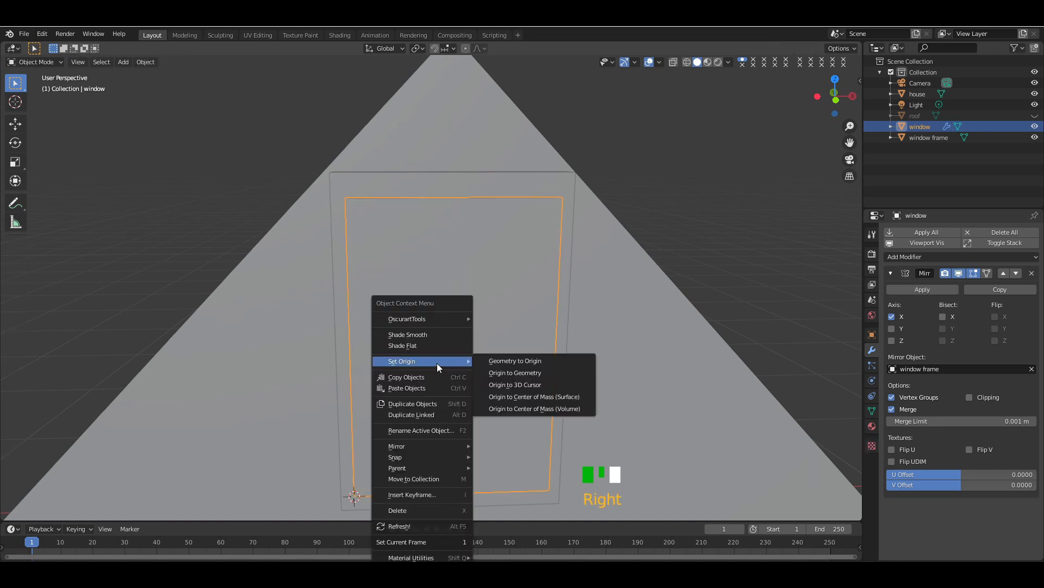
pyautogui.click(520, 385)
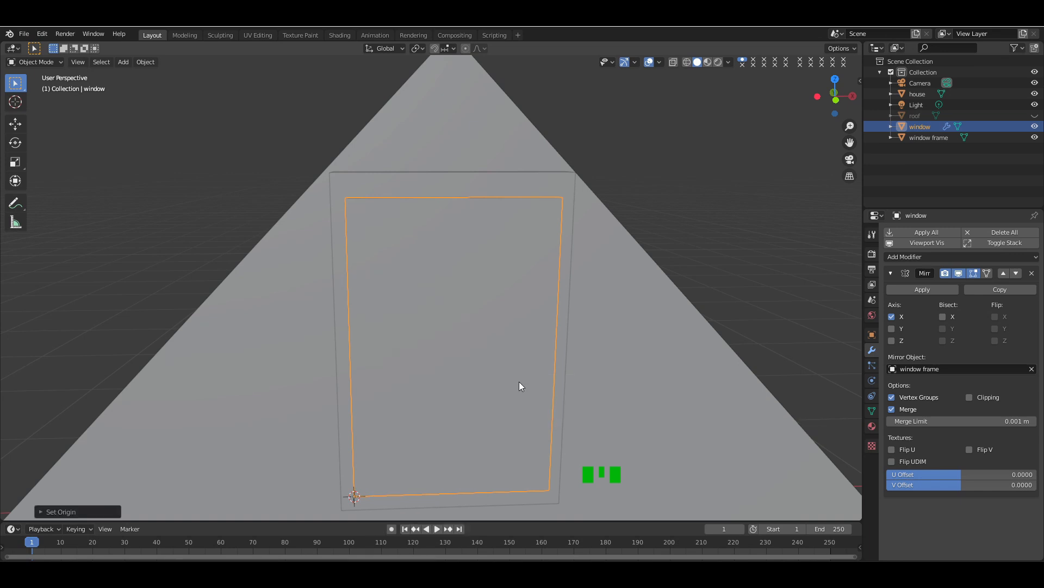
# - Rotate the window around global Z so both mirrored panes swing open outside the frame, then deselect it
pyautogui.scroll(-2, 519, 381)
pyautogui.press('r')
pyautogui.press('z')
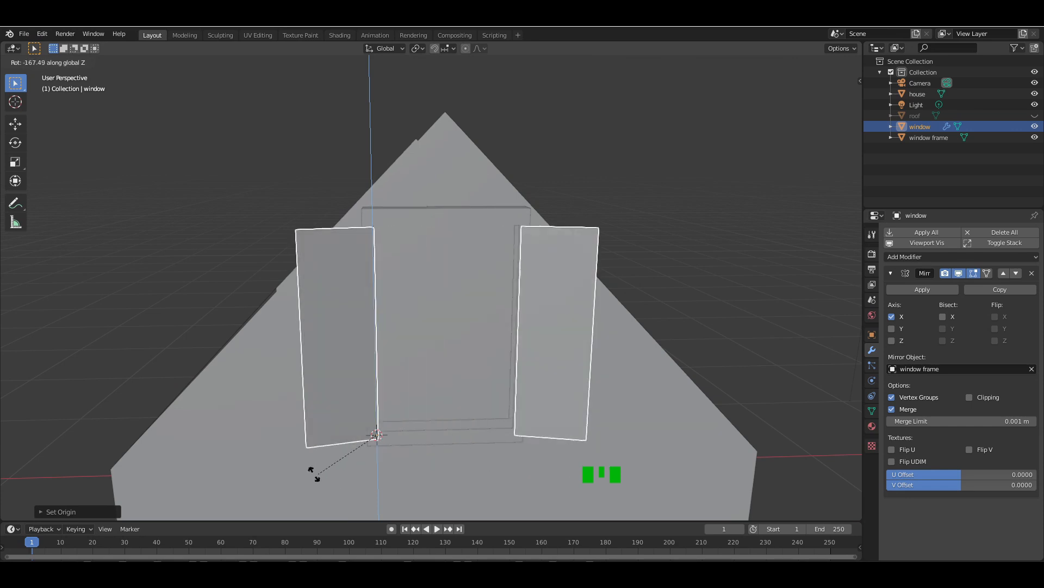
pyautogui.click(296, 466)
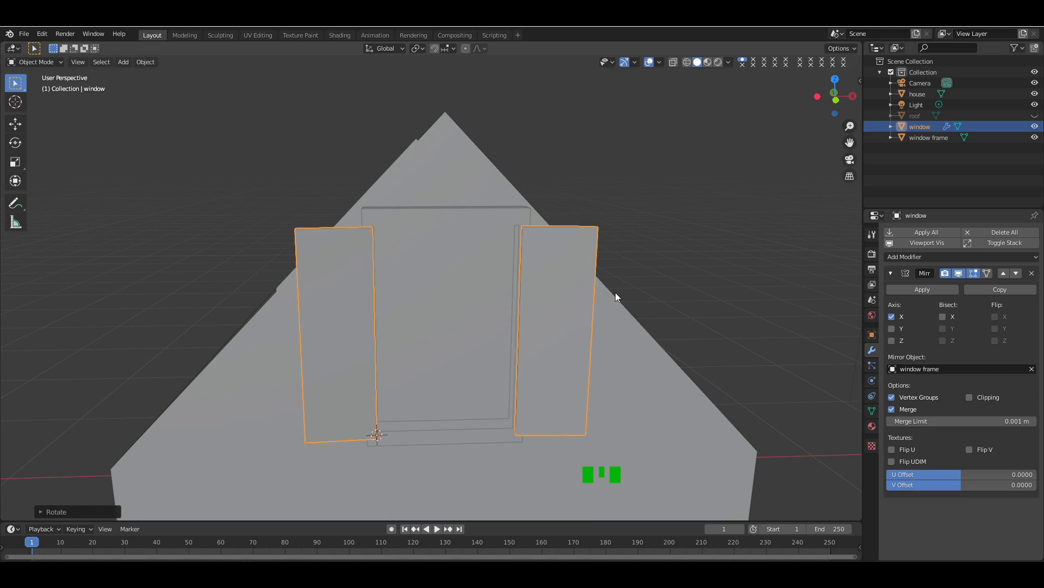
pyautogui.click(808, 138)
# - In the window frame's Edit Mode, fill a face between the front and back inner vertices along its right side
pyautogui.moveTo(836, 97); pyautogui.dragTo(839, 99)
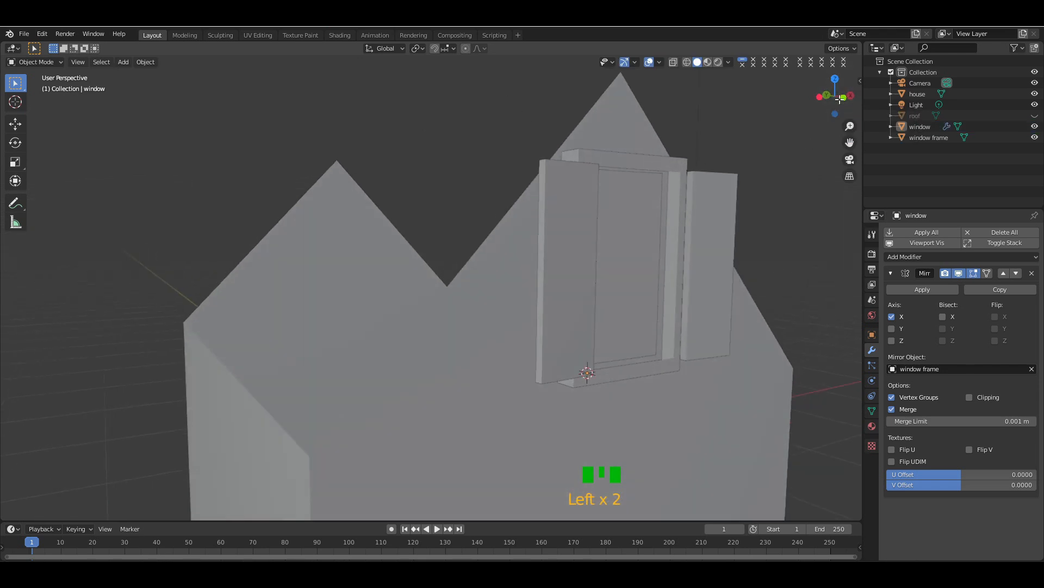
pyautogui.click(680, 205)
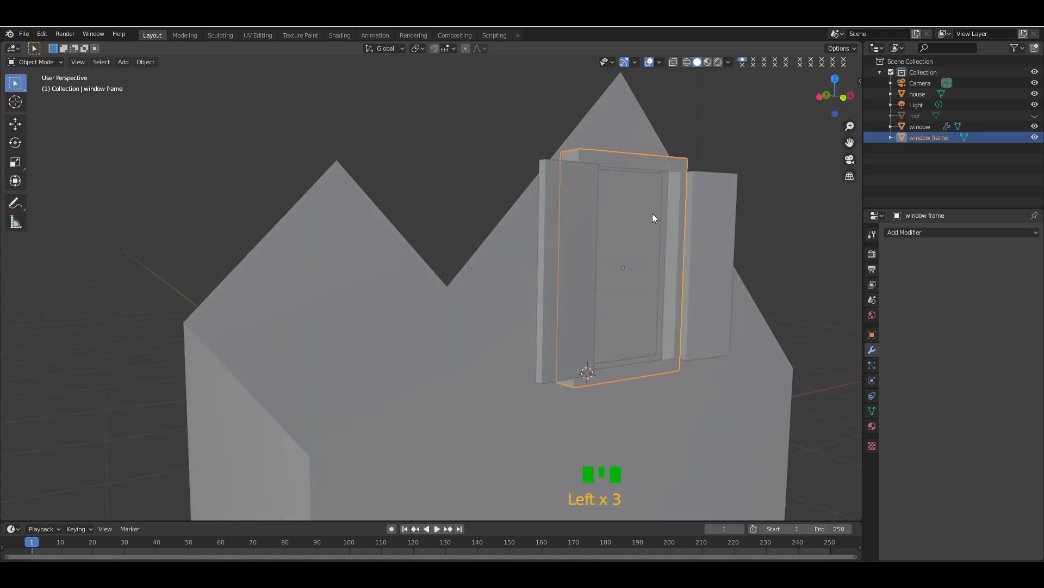
pyautogui.press('Tab')
pyautogui.press('KP_Add')
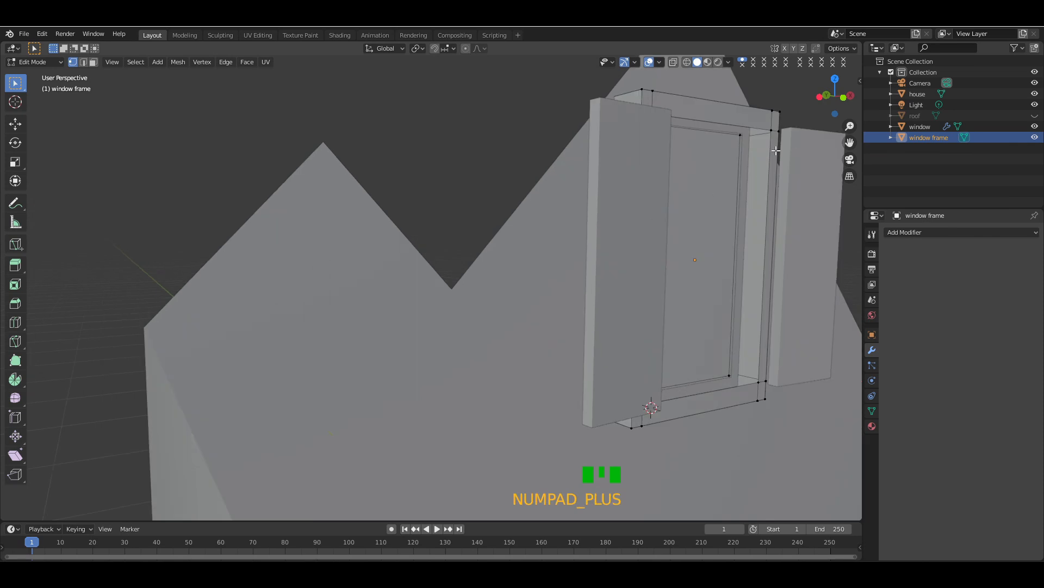
pyautogui.click(738, 136)
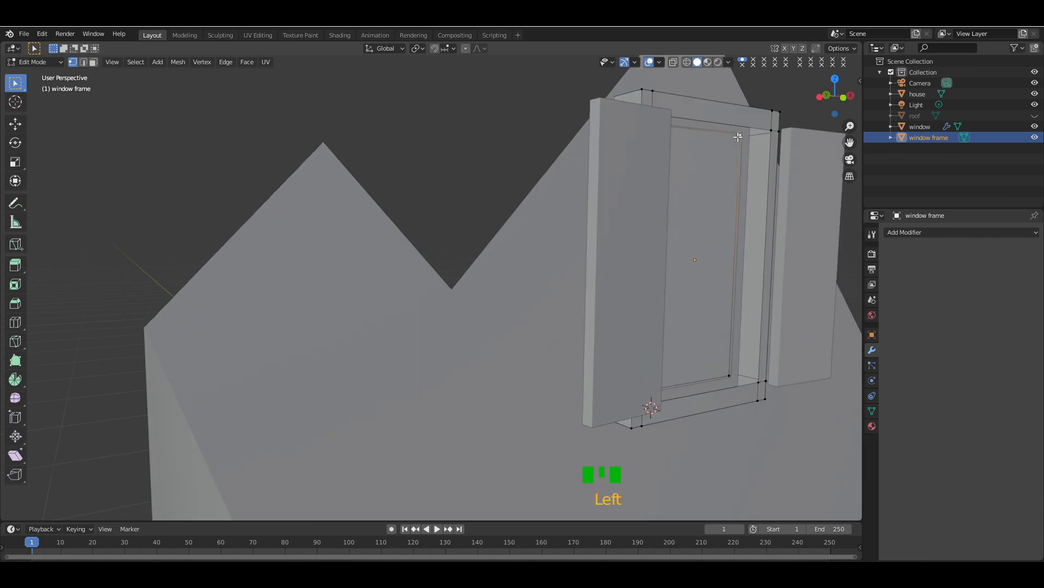
pyautogui.keyDown('shift'); pyautogui.click(773, 131); pyautogui.keyUp('shift')
pyautogui.keyDown('shift'); pyautogui.click(731, 378); pyautogui.keyUp('shift')
pyautogui.keyDown('shift'); pyautogui.click(757, 385); pyautogui.keyUp('shift')
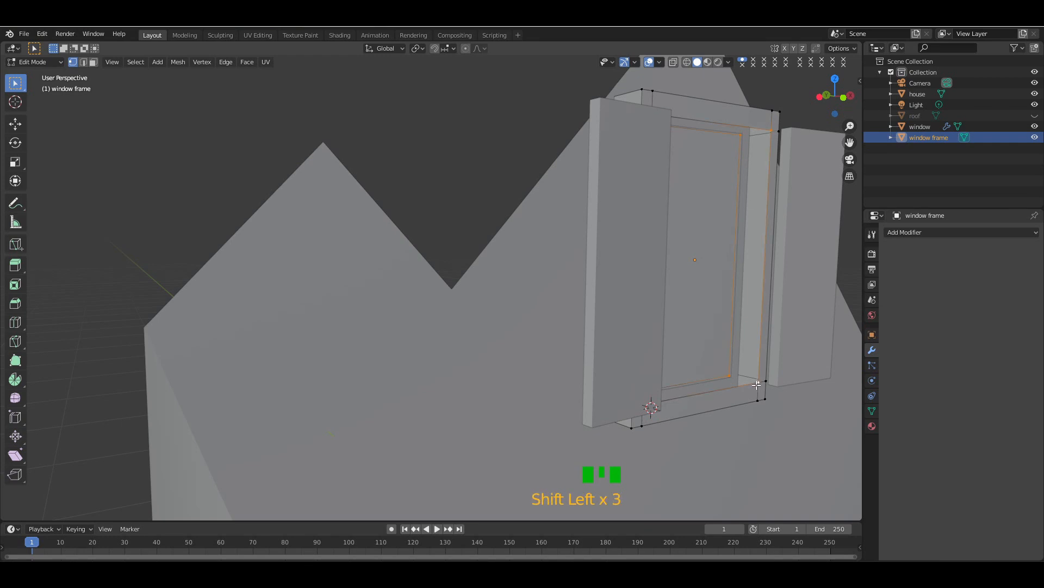
pyautogui.press('f')
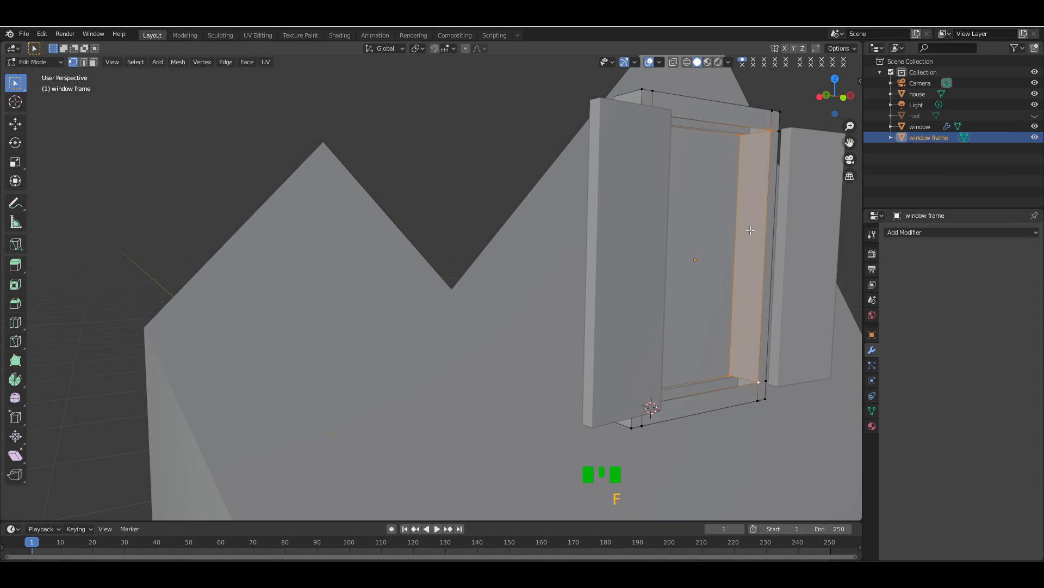
# - Keep the two lower vertices selected and fill the inner bottom face of the window frame
pyautogui.keyDown('ctrl'); pyautogui.moveTo(730, 112); pyautogui.dragTo(787, 170); pyautogui.keyUp('ctrl')
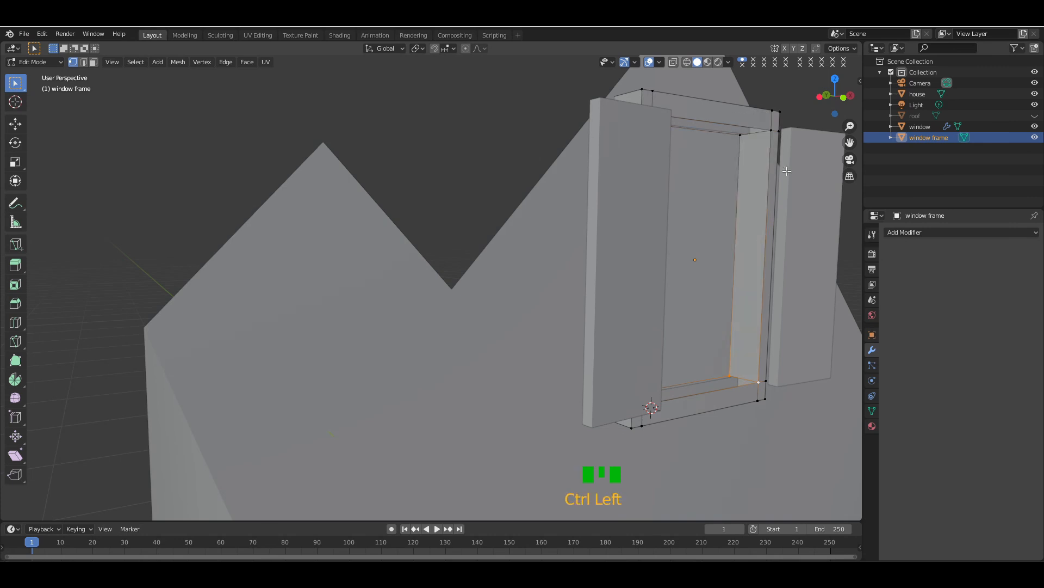
pyautogui.moveTo(835, 97); pyautogui.dragTo(792, 98)
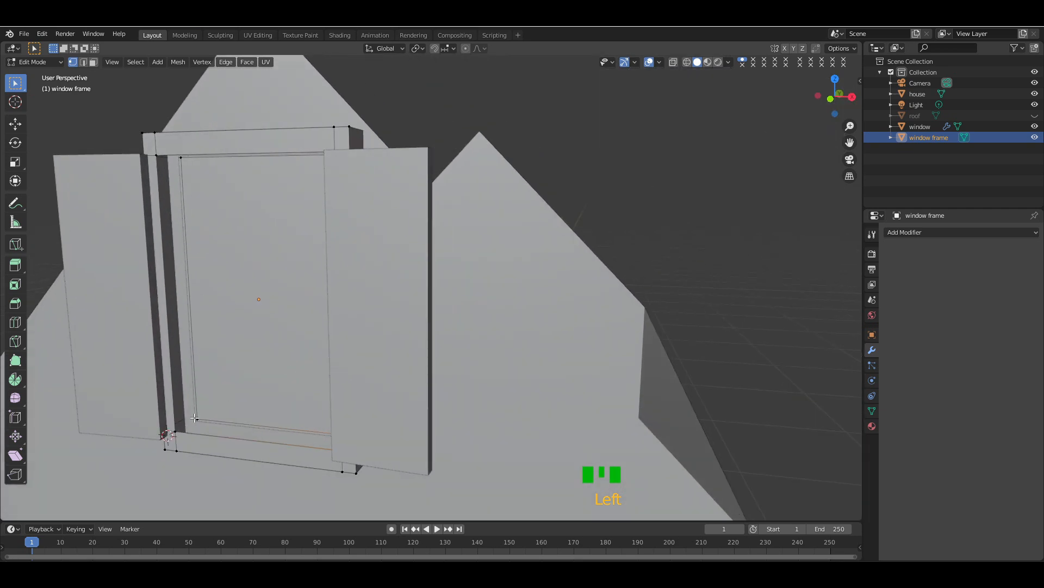
pyautogui.keyDown('shift'); pyautogui.click(175, 431); pyautogui.keyUp('shift')
pyautogui.keyDown('shift'); pyautogui.click(197, 418); pyautogui.keyUp('shift')
pyautogui.press('f')
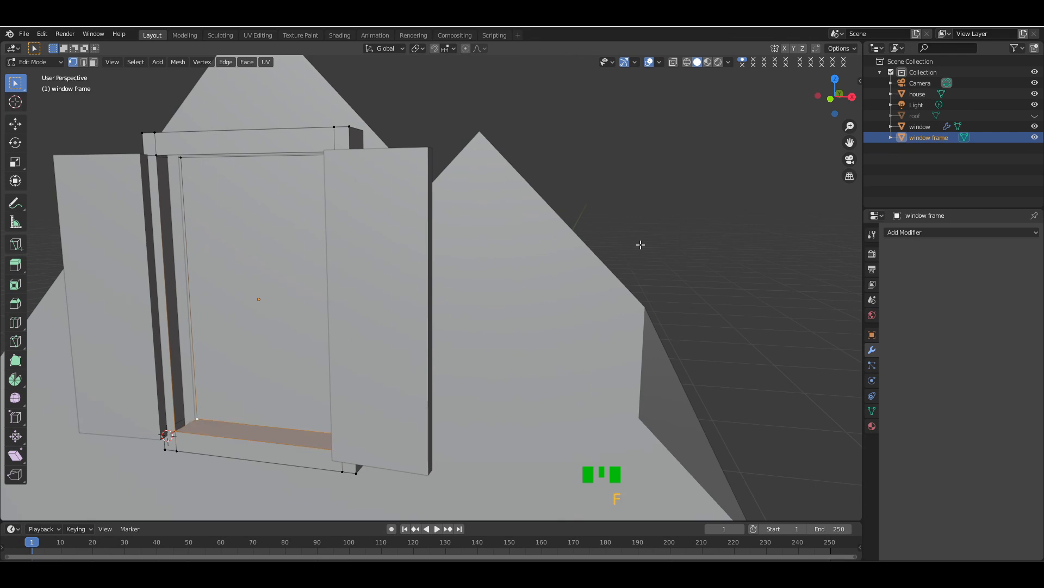
# - Fill the inner face along the left side of the window frame from its lower and upper corner vertices
pyautogui.moveTo(820, 112); pyautogui.dragTo(843, 104)
pyautogui.keyDown('ctrl'); pyautogui.moveTo(578, 319); pyautogui.dragTo(668, 425); pyautogui.keyUp('ctrl')
pyautogui.moveTo(851, 110); pyautogui.dragTo(844, 102)
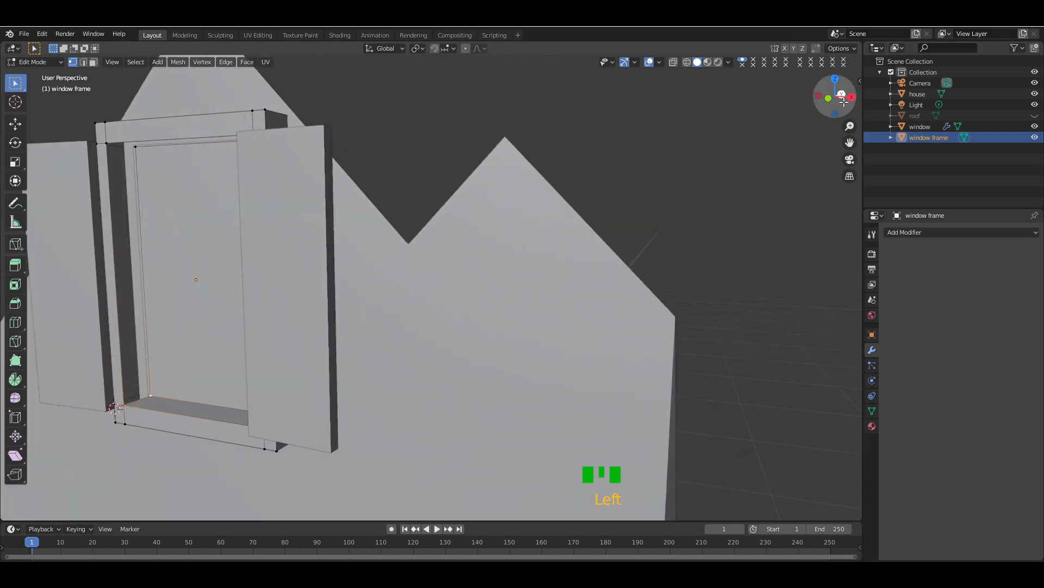
pyautogui.keyDown('shift'); pyautogui.click(106, 144); pyautogui.keyUp('shift')
pyautogui.keyDown('shift'); pyautogui.click(136, 147); pyautogui.keyUp('shift')
pyautogui.press('f')
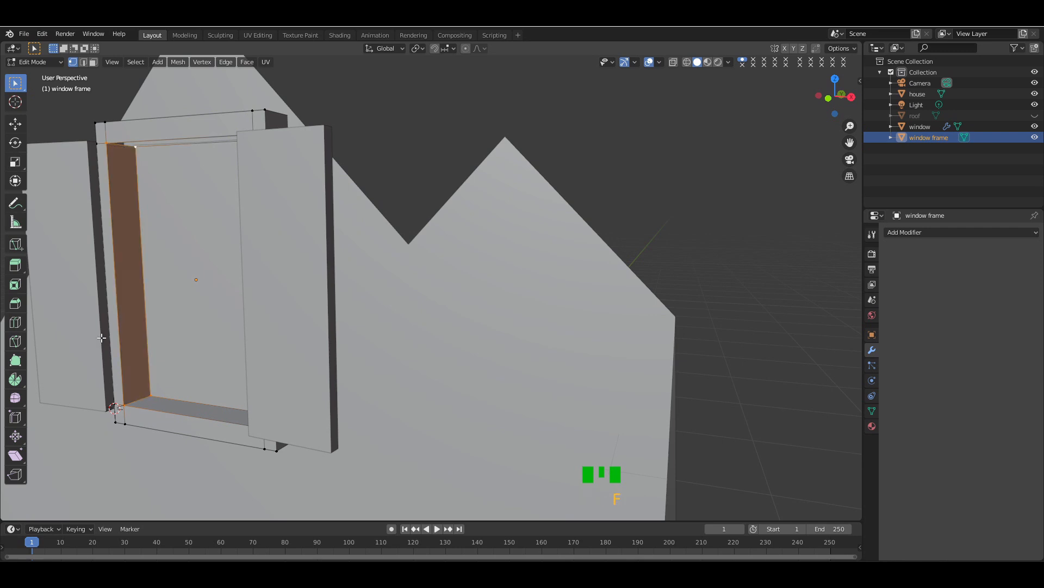
# - Fill the inner top face of the window frame from its four upper vertices, then return to Object Mode and deselect
pyautogui.keyDown('ctrl'); pyautogui.moveTo(101, 338); pyautogui.dragTo(175, 430); pyautogui.keyUp('ctrl')
pyautogui.moveTo(811, 88); pyautogui.dragTo(843, 96)
pyautogui.keyDown('shift'); pyautogui.click(583, 143); pyautogui.keyUp('shift')
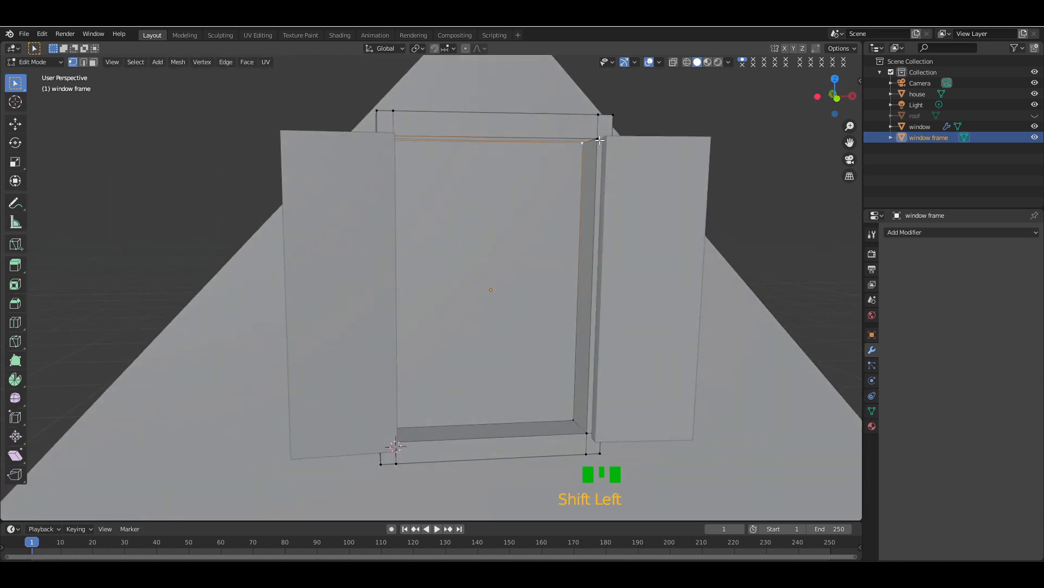
pyautogui.keyDown('shift'); pyautogui.click(600, 140); pyautogui.keyUp('shift')
pyautogui.press('f')
pyautogui.press('Tab')
pyautogui.click(742, 174)
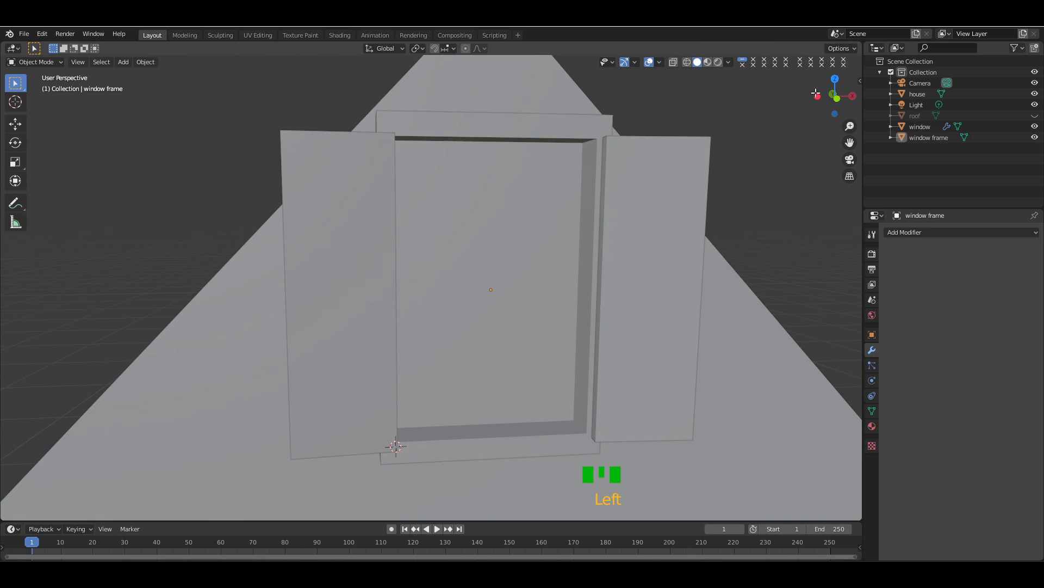
# - Delete the face closing the back of the window frame's opening, then return to Object Mode and deselect
pyautogui.moveTo(837, 96)
pyautogui.mouseDown()
pyautogui.moveTo(824, 93)
pyautogui.moveTo(849, 97)
pyautogui.moveTo(813, 94)
pyautogui.moveTo(847, 107)
pyautogui.mouseUp()
pyautogui.click(514, 290)
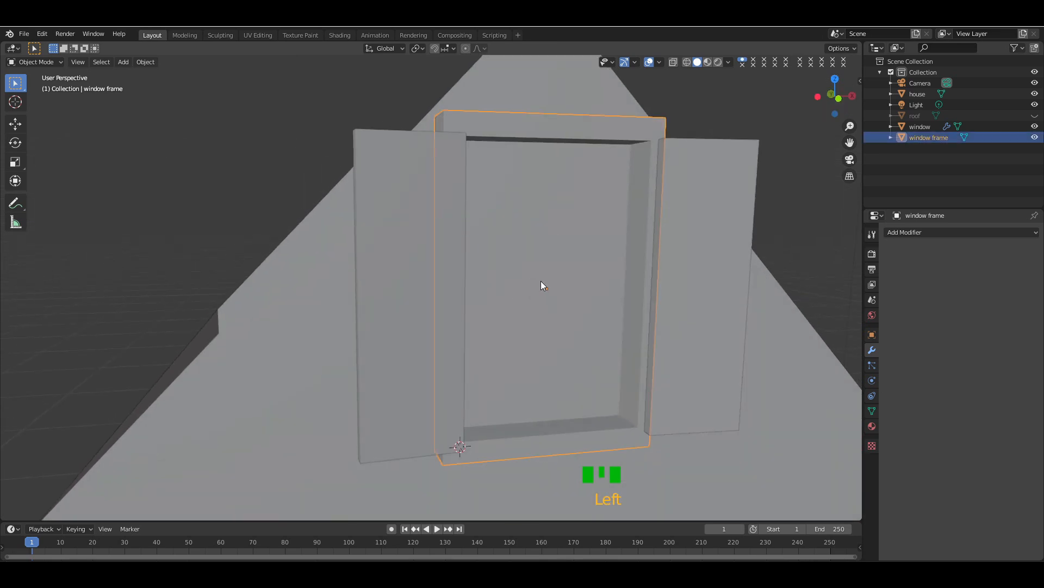
pyautogui.press('Tab')
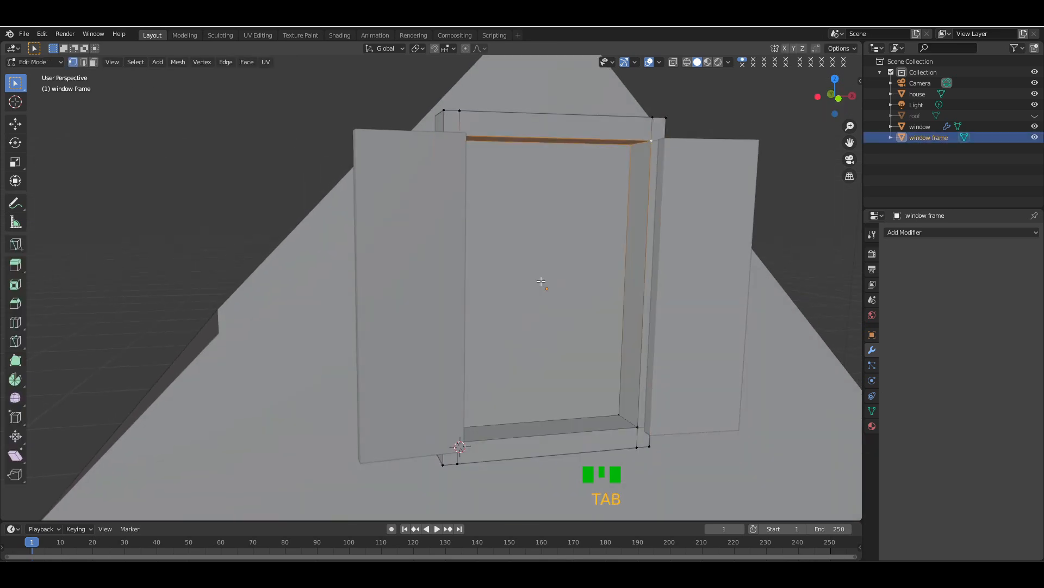
pyautogui.click(94, 61)
pyautogui.click(529, 203)
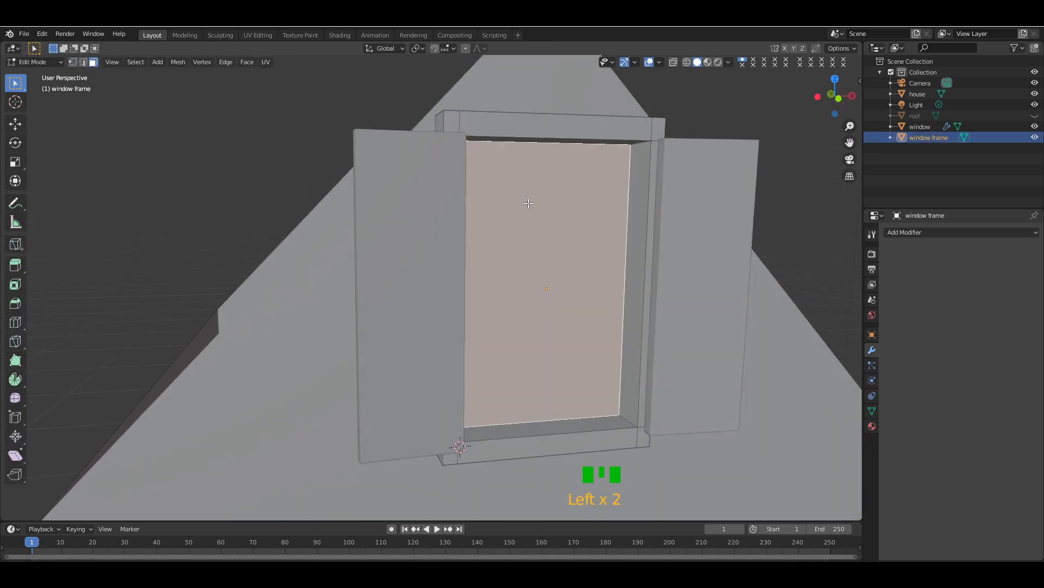
pyautogui.press('x')
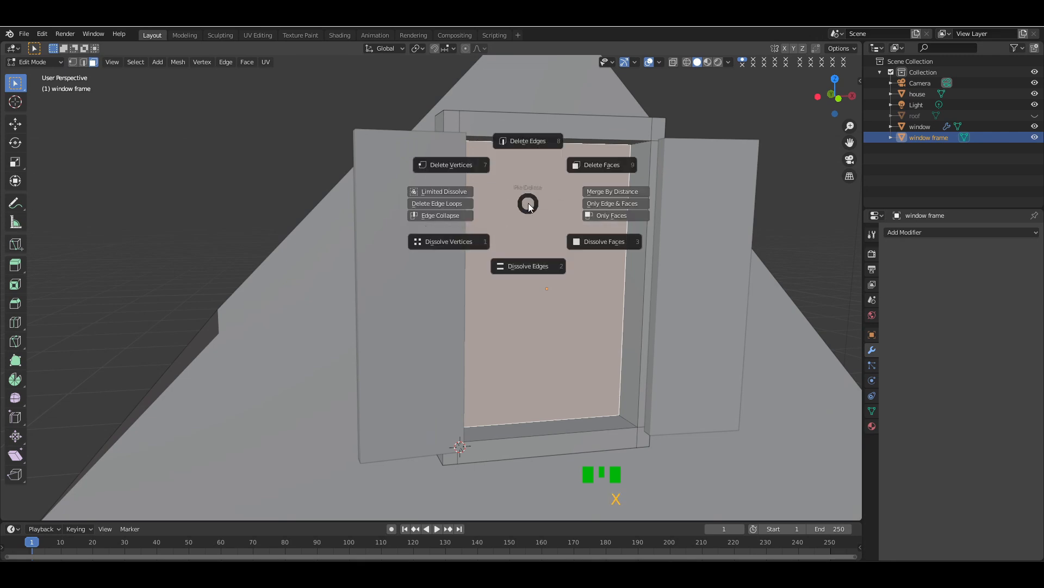
pyautogui.click(599, 163)
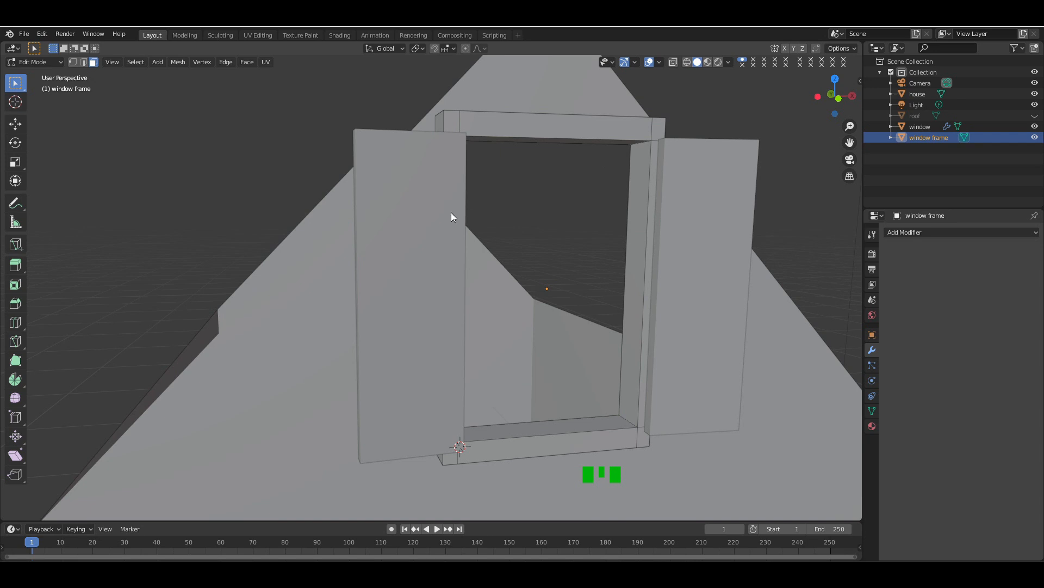
pyautogui.press('Tab')
pyautogui.click(722, 122)
pyautogui.press('KP_Subtract')
pyautogui.press('KP_Subtract')
pyautogui.press('KP_Subtract')
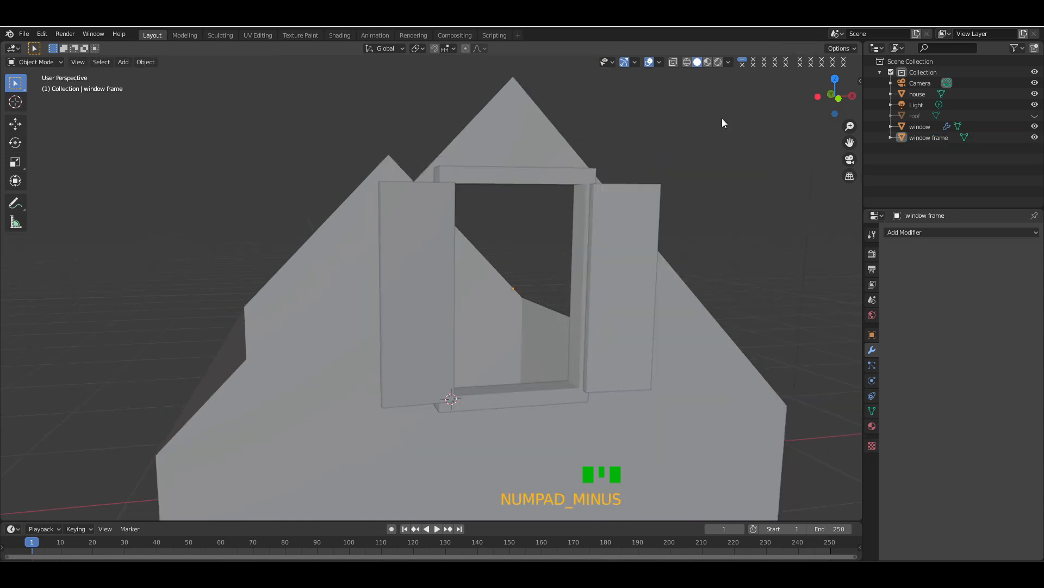
# - Make the hidden roof object visible again
pyautogui.moveTo(830, 96); pyautogui.dragTo(834, 99)
pyautogui.click(1035, 116)
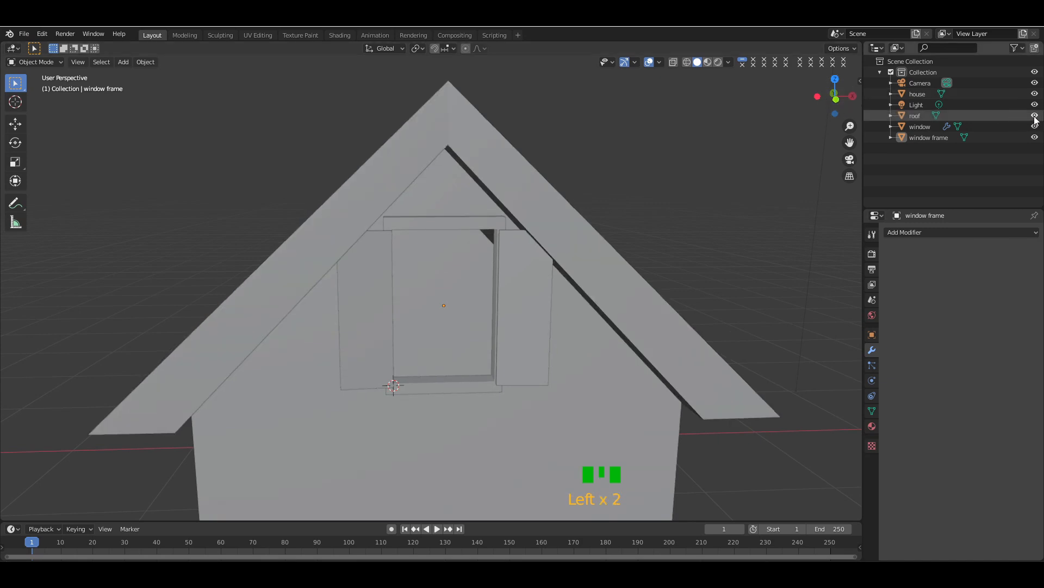
pyautogui.moveTo(833, 95); pyautogui.dragTo(609, 221)
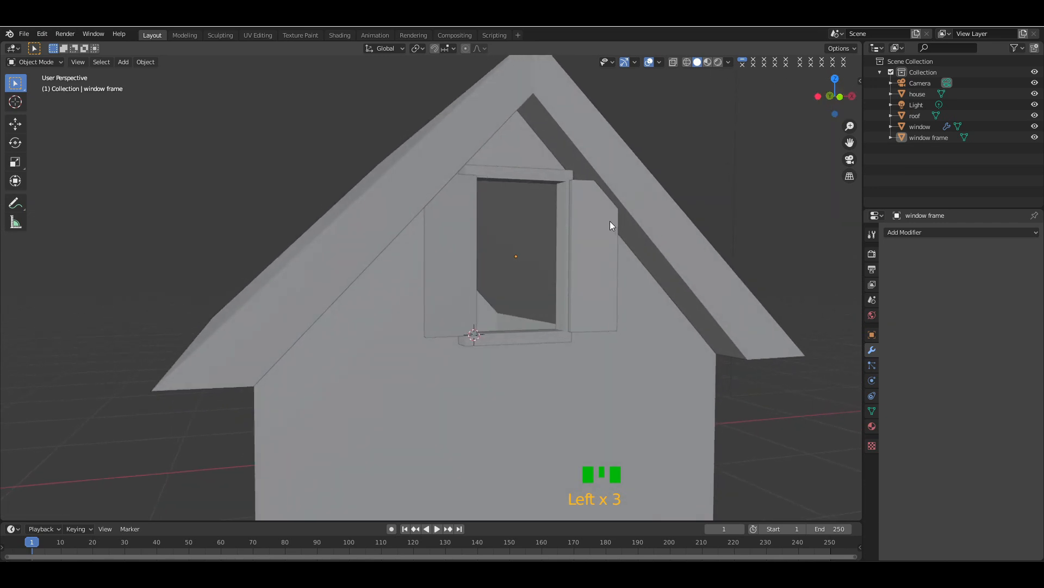
# - Try swinging the window panes to a new opening angle by freehand rotation, then clear their rotation
pyautogui.click(589, 239)
pyautogui.moveTo(835, 96); pyautogui.dragTo(724, 240)
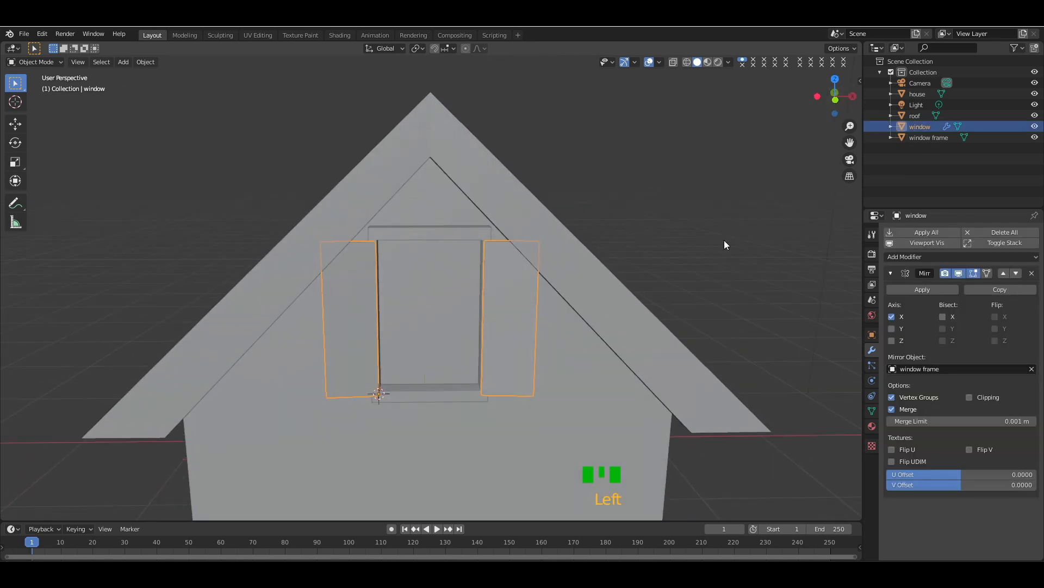
pyautogui.press('r')
pyautogui.click(539, 120)
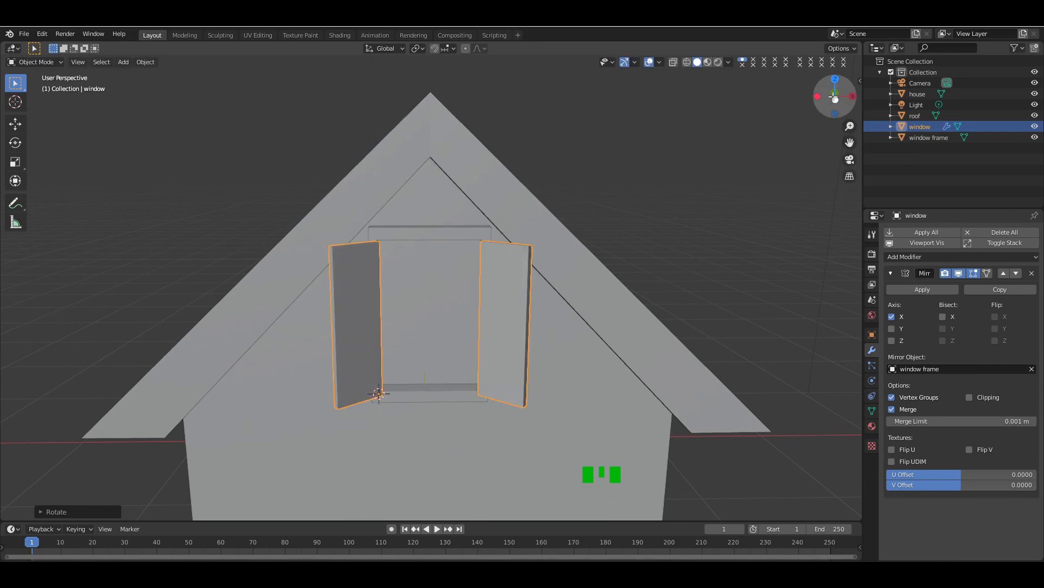
pyautogui.moveTo(835, 95)
pyautogui.mouseDown()
pyautogui.moveTo(857, 101)
pyautogui.moveTo(832, 104)
pyautogui.mouseUp()
pyautogui.press('r')
pyautogui.click(321, 124)
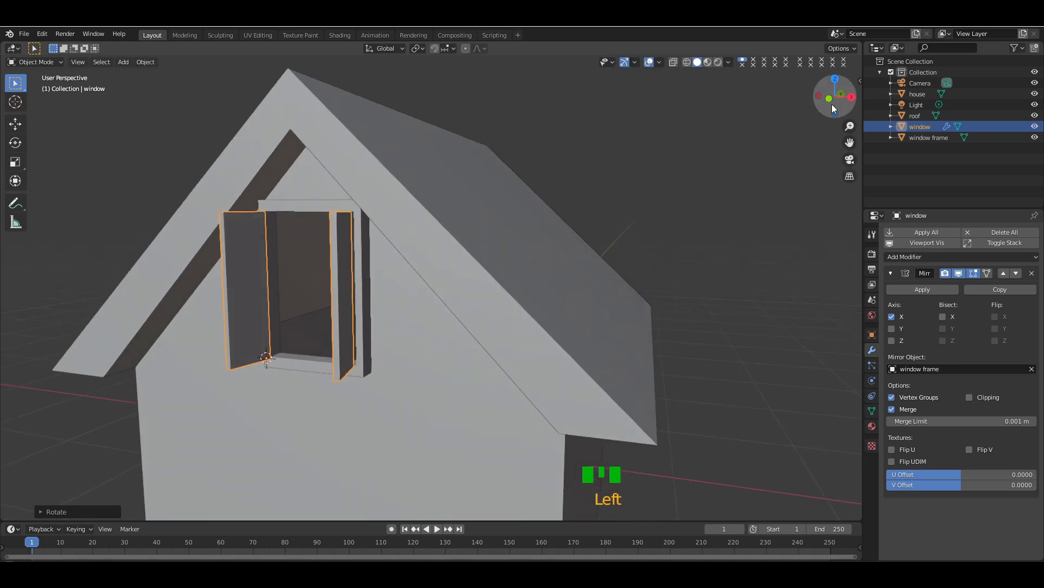
pyautogui.hotkey('alt', 'r')
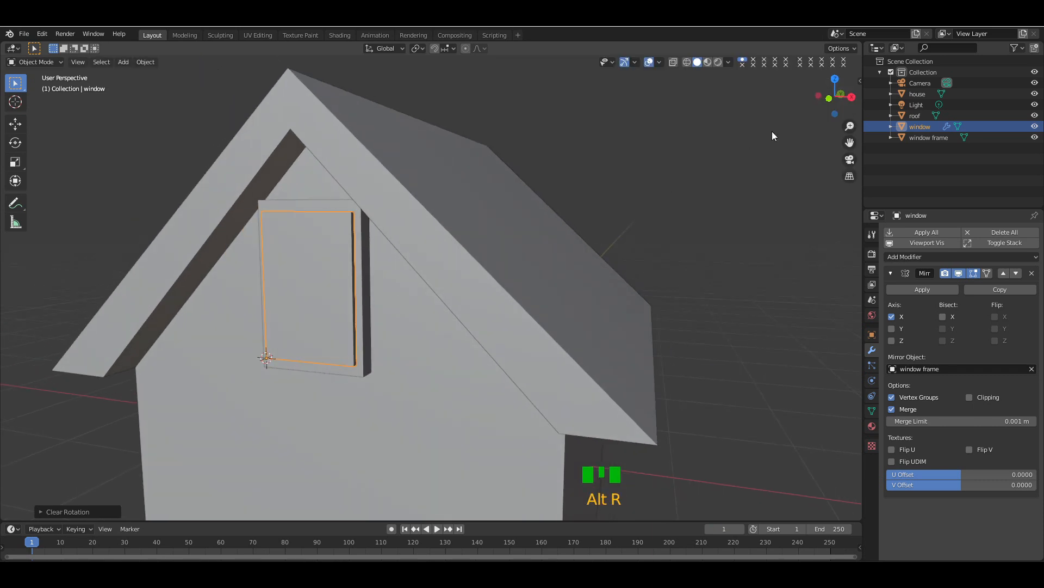
# - Rotate the window panes by -90 degrees about the Z axis
pyautogui.moveTo(830, 99); pyautogui.dragTo(829, 100)
pyautogui.write('rz')
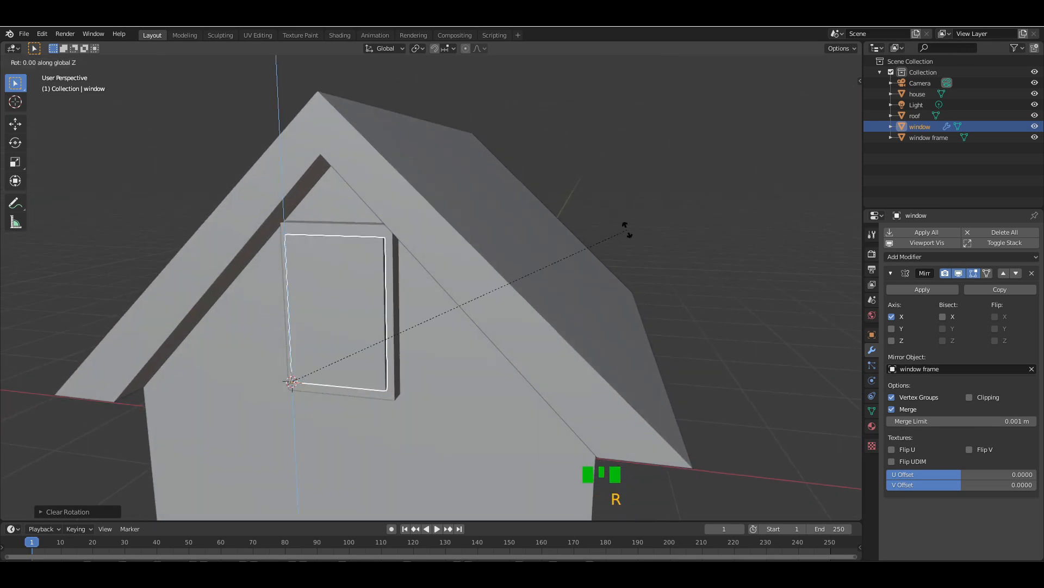
pyautogui.write('-90')
pyautogui.press('Return')
pyautogui.press('KP_Add')
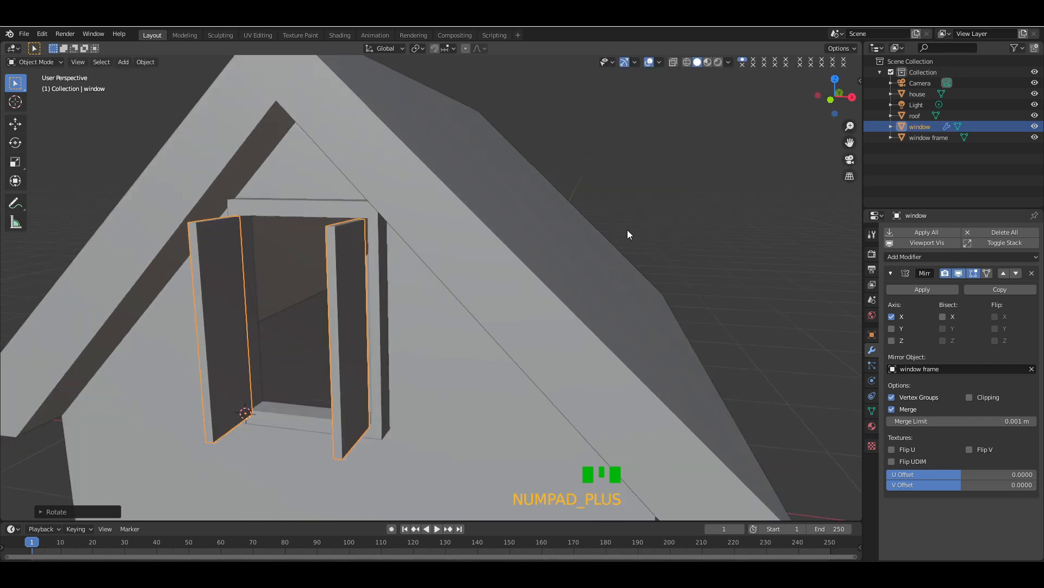
# - Shift the window panes slightly along Y and by about -0.005 m along X, then deselect them
pyautogui.moveTo(835, 97); pyautogui.dragTo(639, 229)
pyautogui.press('g')
pyautogui.press('y')
pyautogui.click(638, 229)
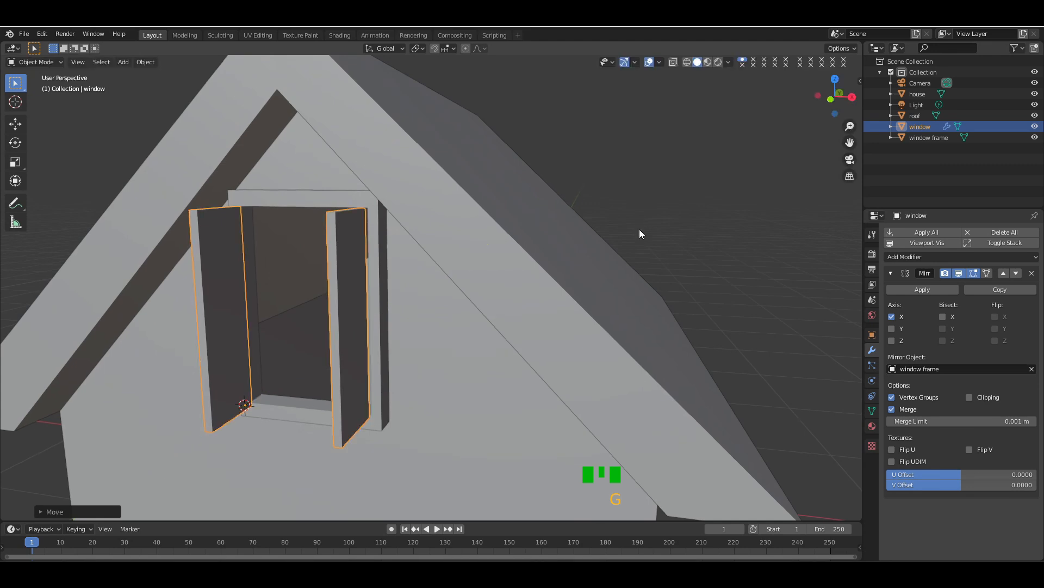
pyautogui.press('g')
pyautogui.press('x')
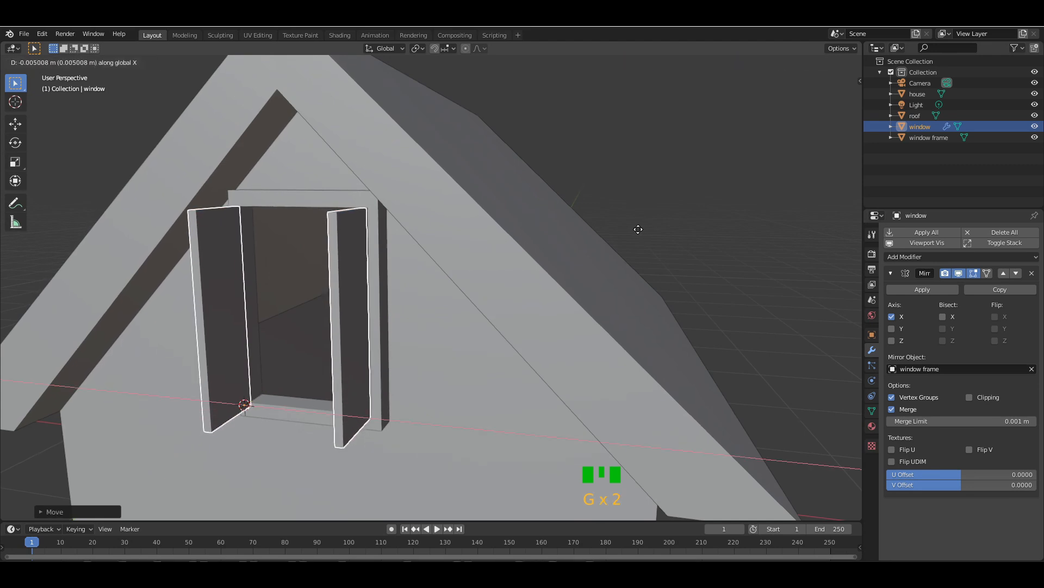
pyautogui.click(638, 230)
pyautogui.click(703, 206)
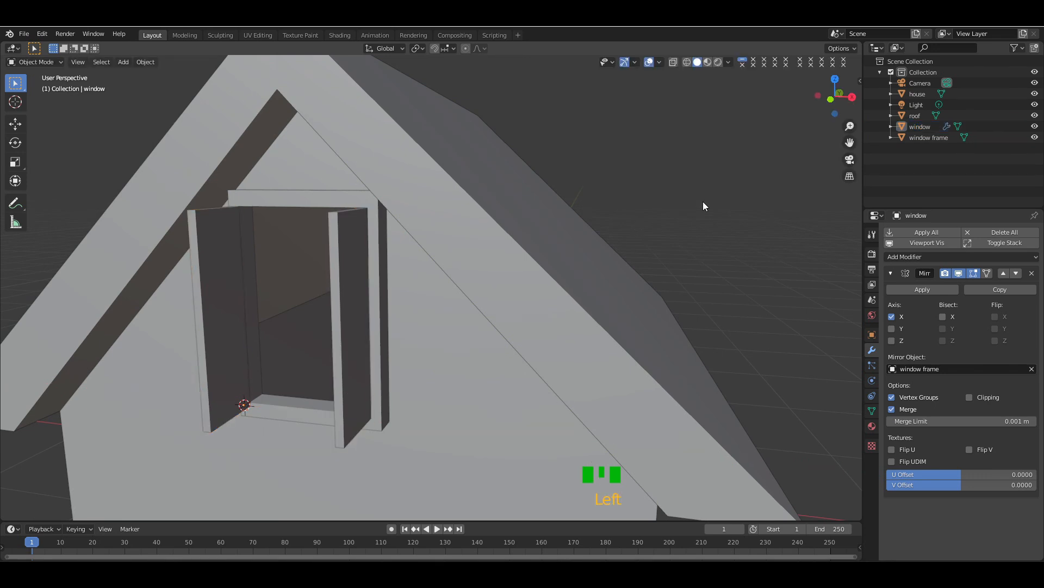
# - Move the window panes about 0.016 m along the Y axis, then deselect them
pyautogui.moveTo(815, 106); pyautogui.dragTo(599, 343)
pyautogui.click(600, 342)
pyautogui.press('g')
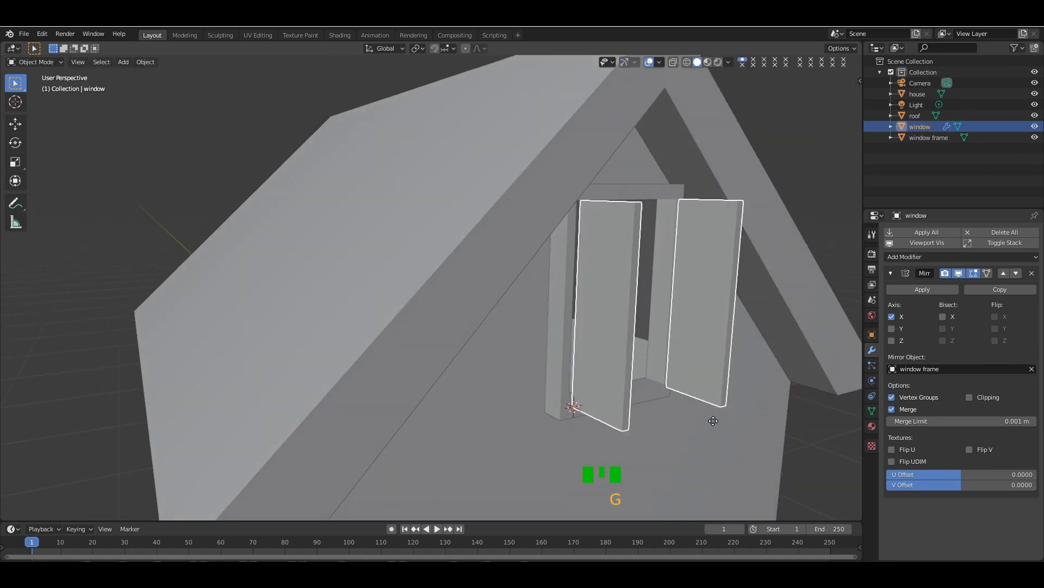
pyautogui.press('x')
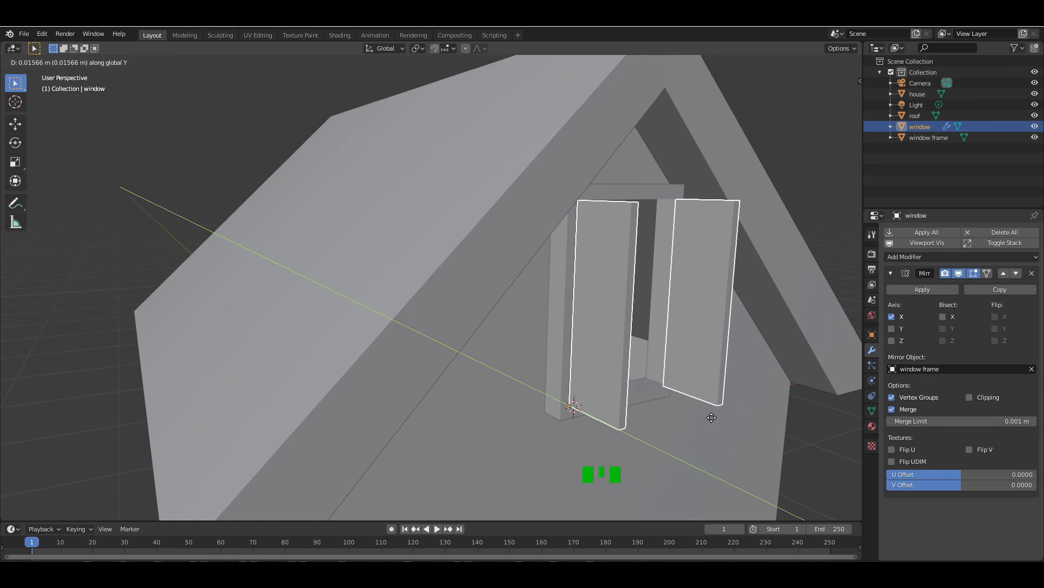
pyautogui.click(711, 420)
pyautogui.click(811, 191)
pyautogui.moveTo(818, 84); pyautogui.dragTo(461, 233)
pyautogui.click(454, 248)
pyautogui.moveTo(832, 97); pyautogui.dragTo(715, 322)
pyautogui.press('g')
pyautogui.press('x')
pyautogui.rightClick(716, 321)
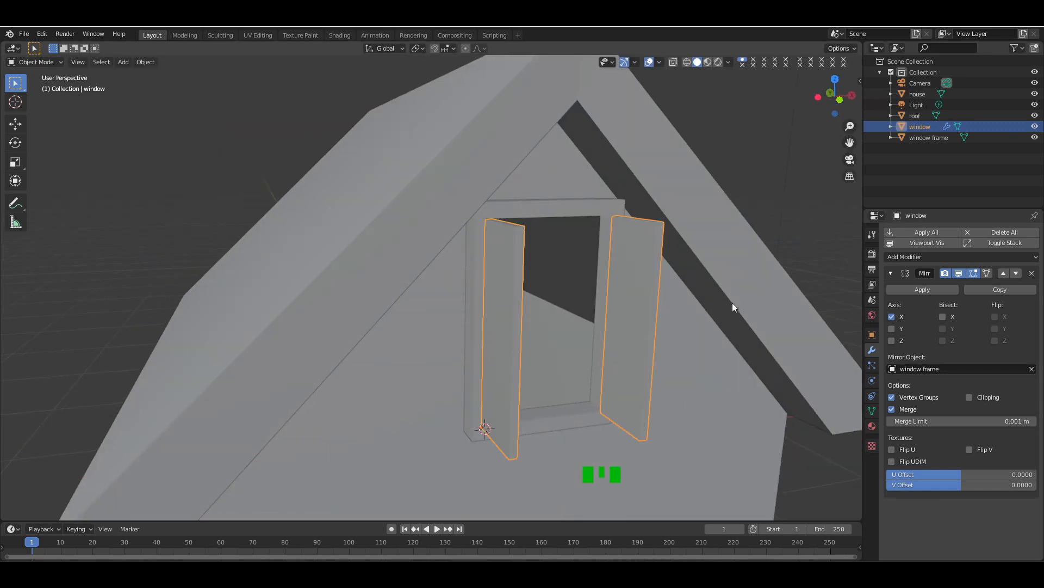
# - Clear the window panes' rotation to close them in the frame
pyautogui.hotkey('alt', 'r')
pyautogui.click(788, 182)
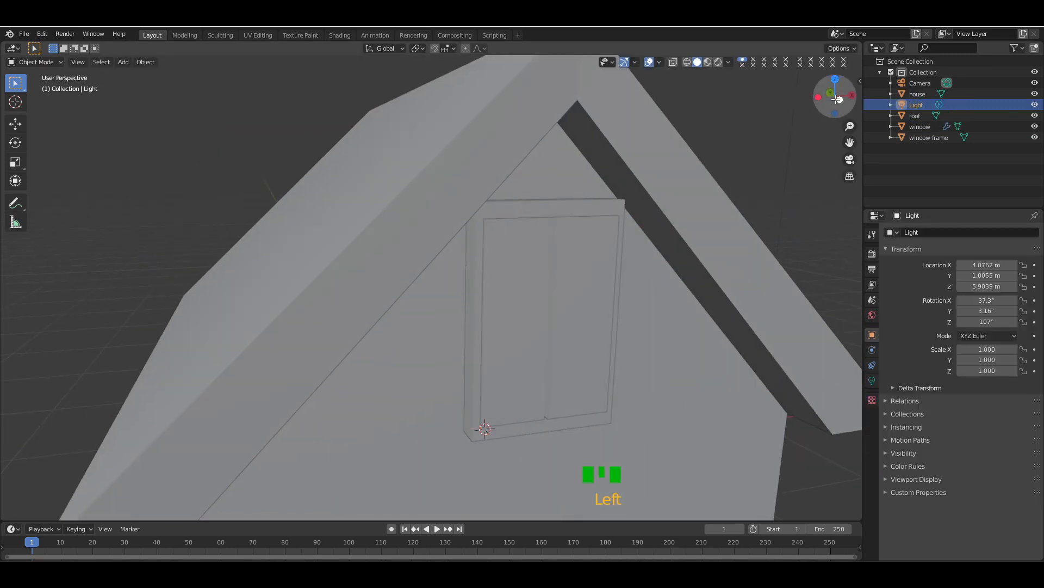
pyautogui.moveTo(836, 99); pyautogui.dragTo(595, 159)
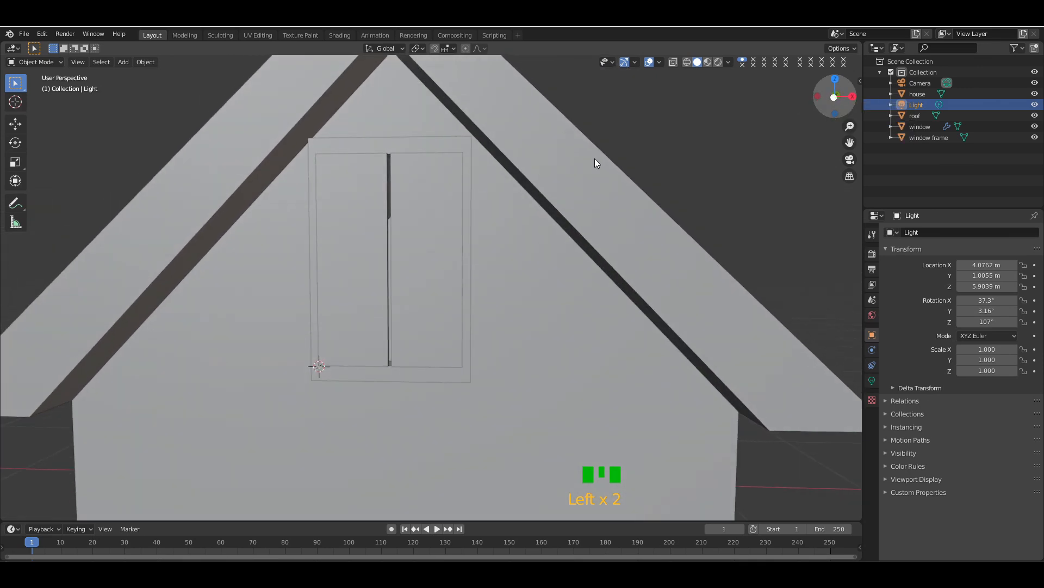
# - Enter Edit Mode on the window panes and turn off the Mirror modifier's viewport display
pyautogui.click(350, 217)
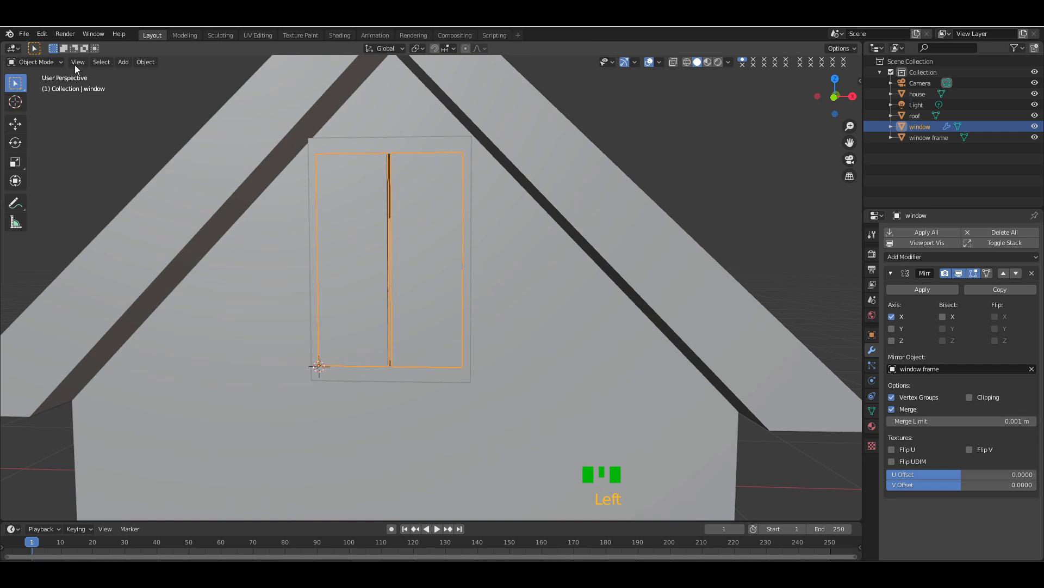
pyautogui.press('Tab')
pyautogui.click(892, 316)
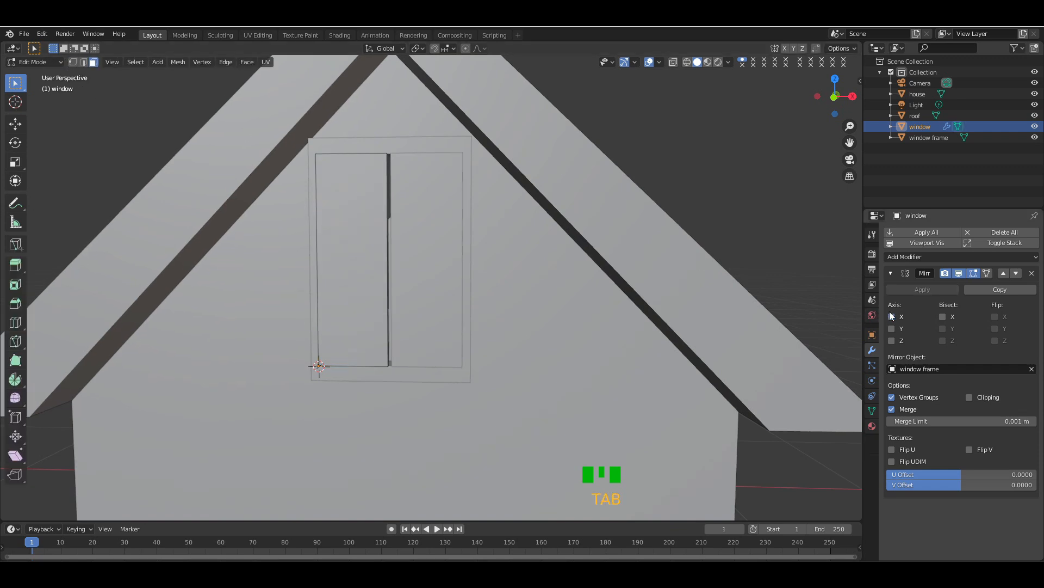
pyautogui.click(958, 273)
pyautogui.press('KP_Add')
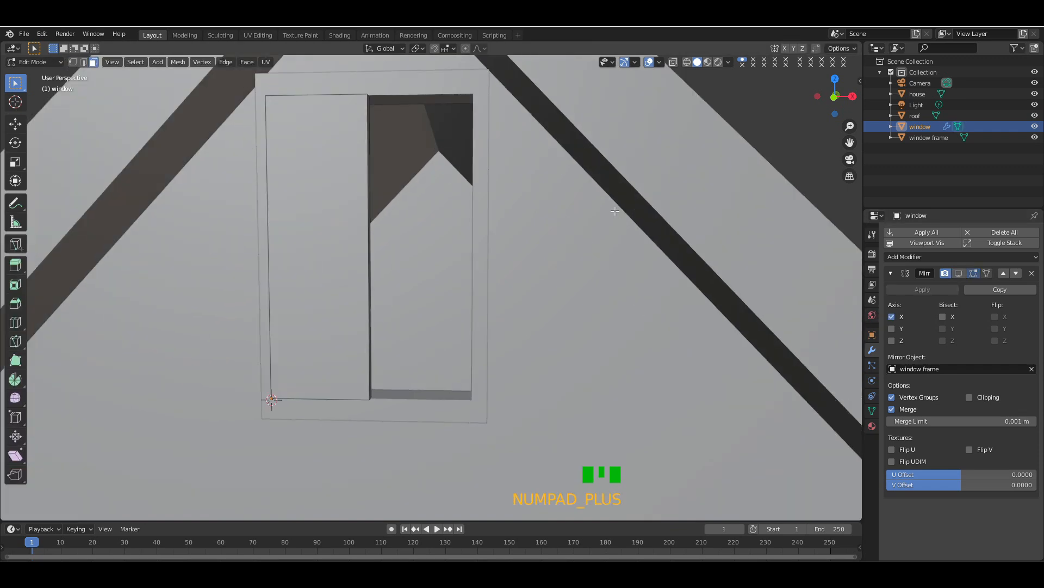
# - Select the pane's narrow face at the centre gap, restore the mirror's viewport display, and move the face about 0.006 m along X
pyautogui.moveTo(835, 97); pyautogui.dragTo(818, 98)
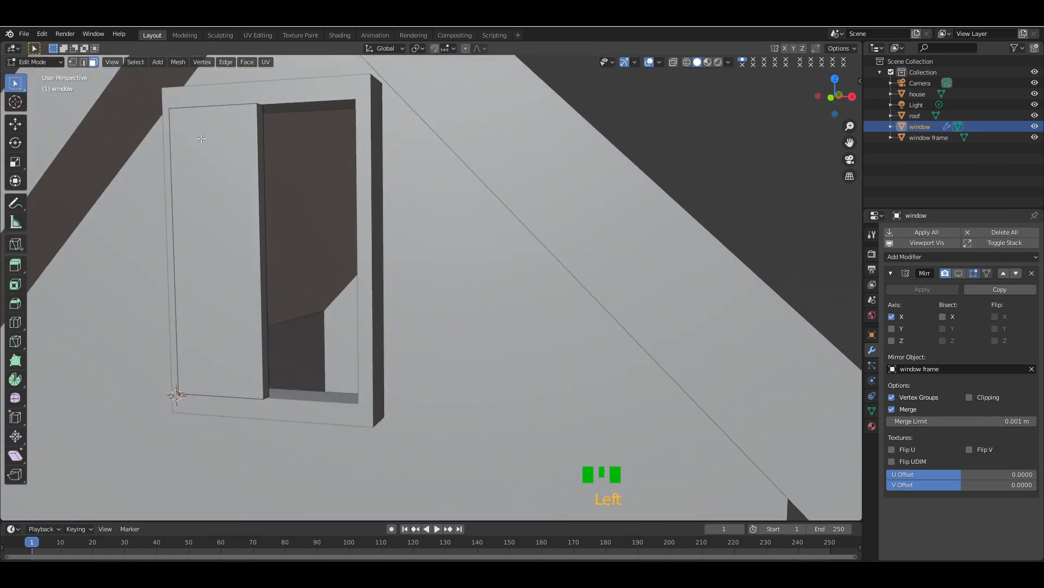
pyautogui.click(262, 202)
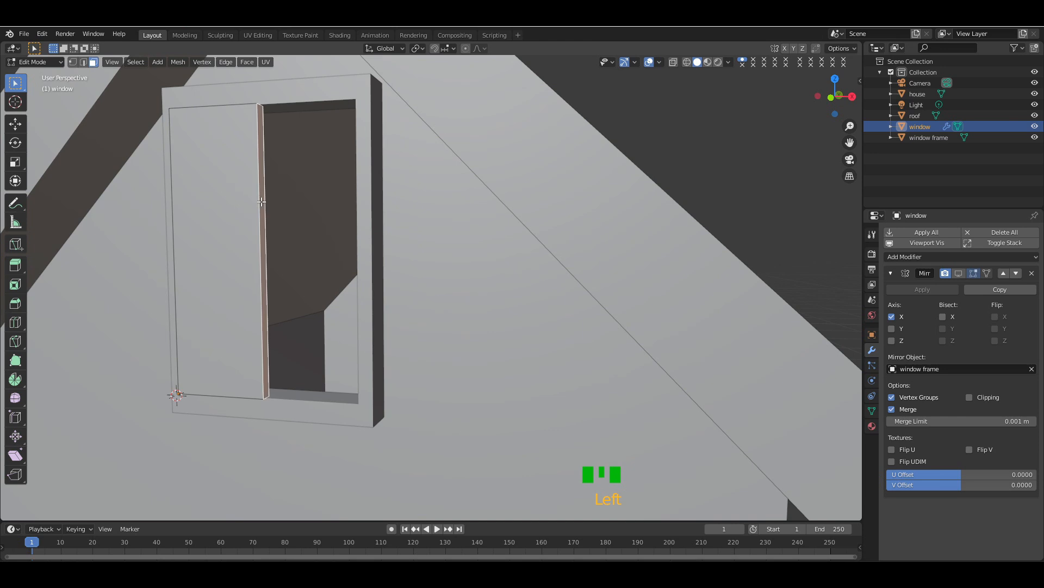
pyautogui.click(959, 273)
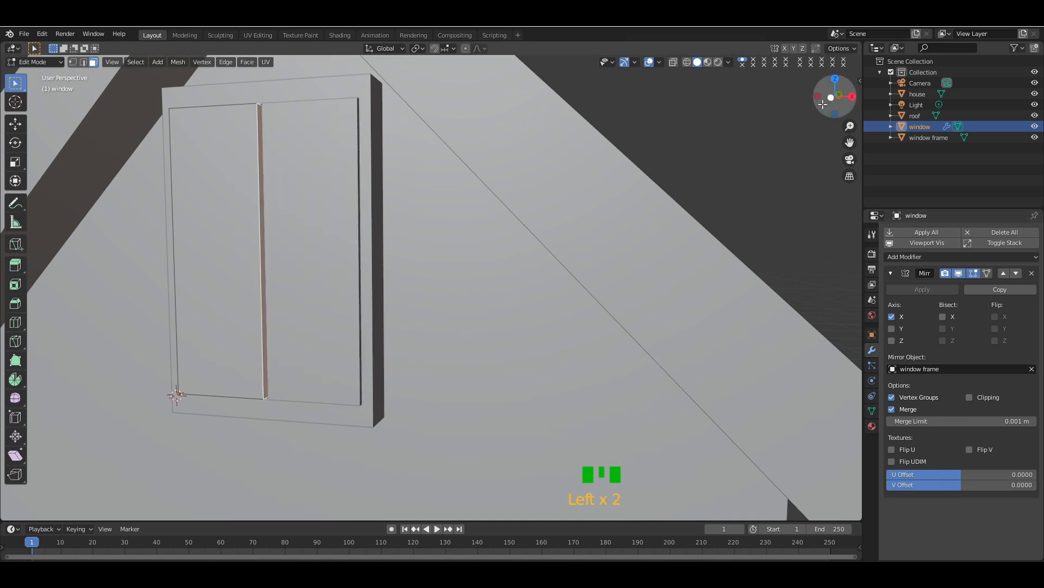
pyautogui.moveTo(823, 104); pyautogui.dragTo(823, 103)
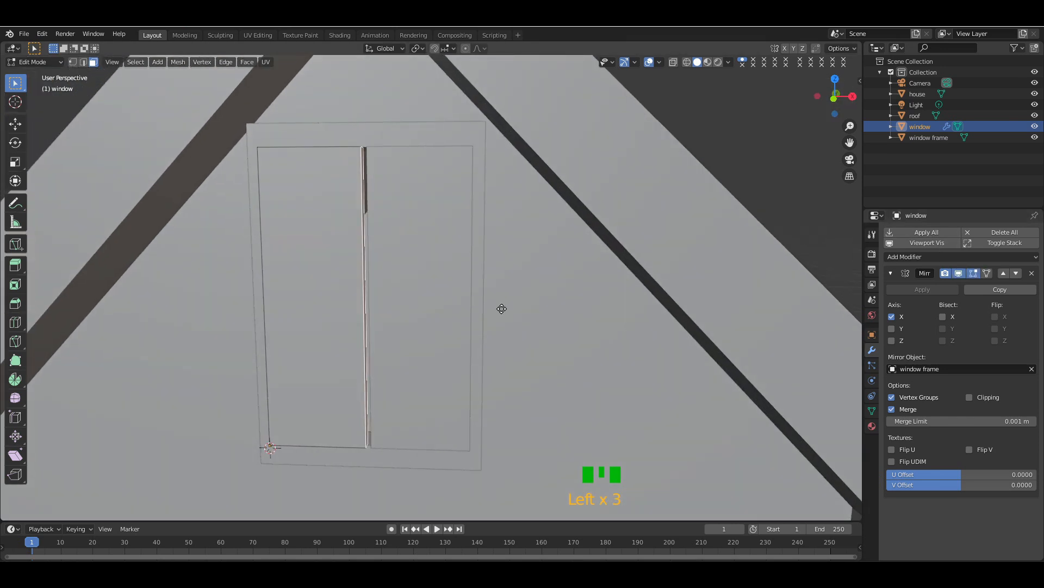
pyautogui.press('g')
pyautogui.press('x')
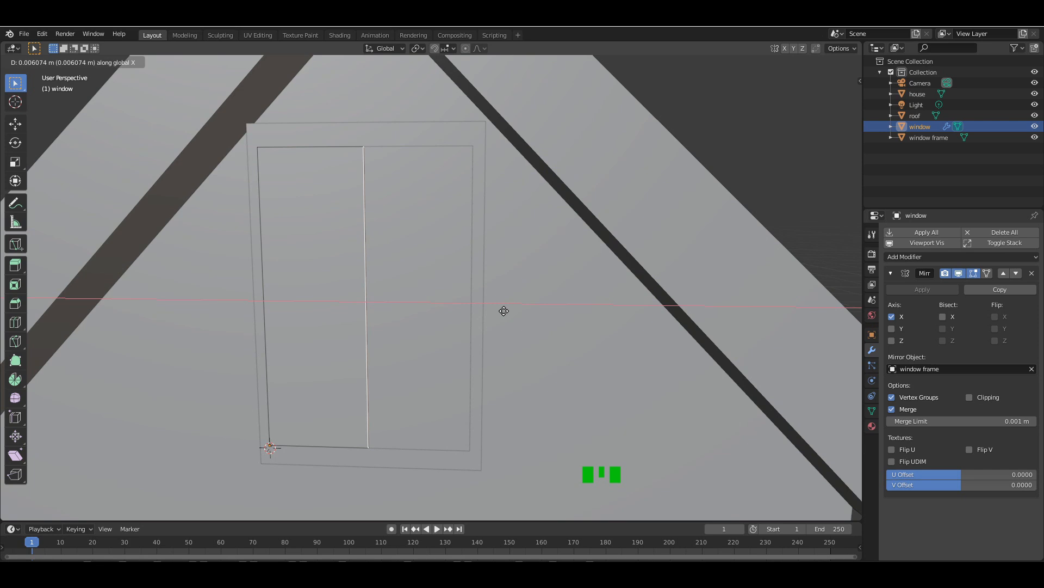
pyautogui.click(510, 307)
pyautogui.click(771, 140)
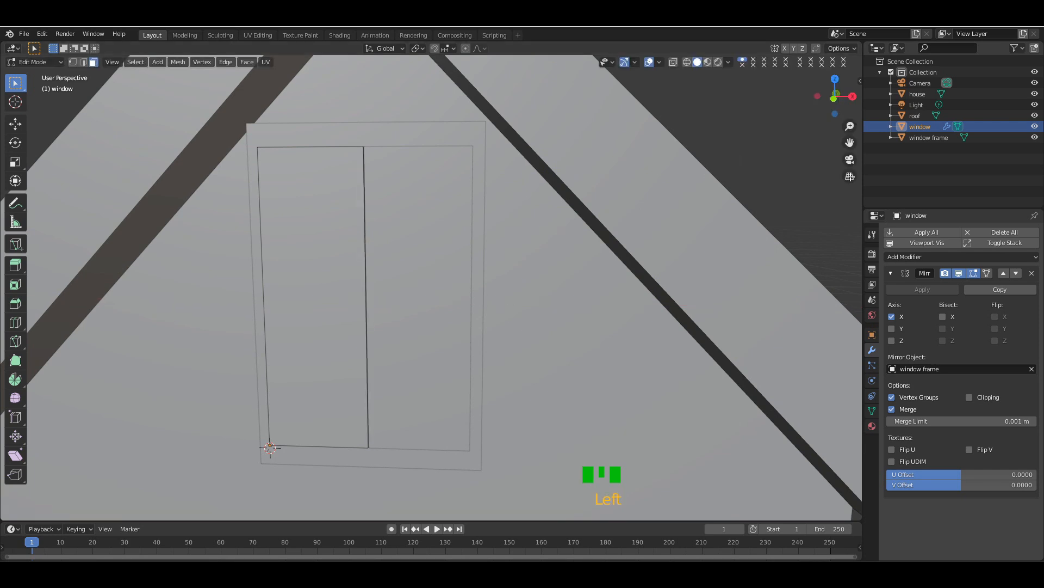
# - Return to Object Mode, rotate the window panes about Z so they swing open outward, and deselect them
pyautogui.moveTo(834, 99); pyautogui.dragTo(855, 100)
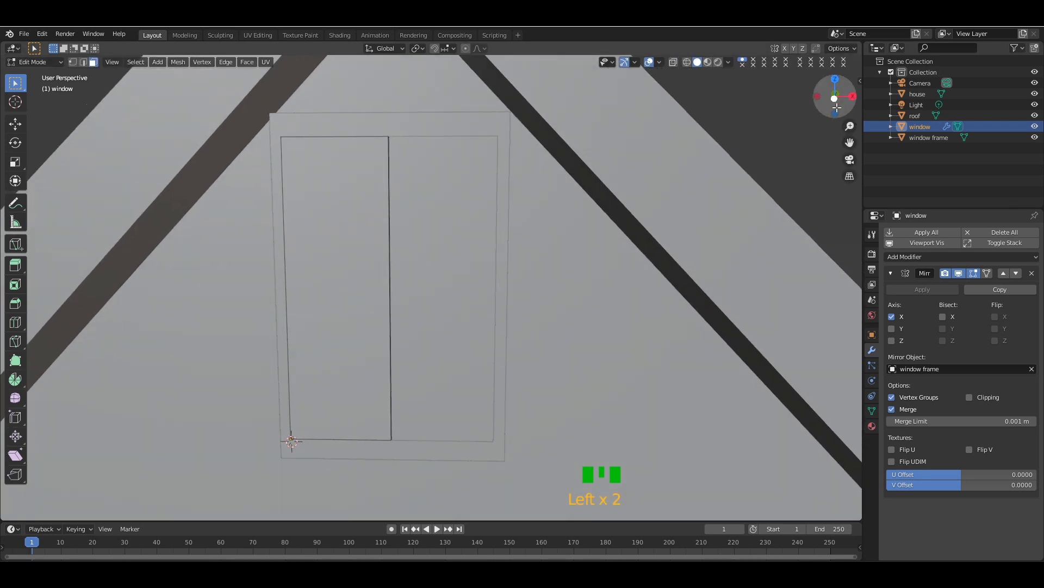
pyautogui.press('Tab')
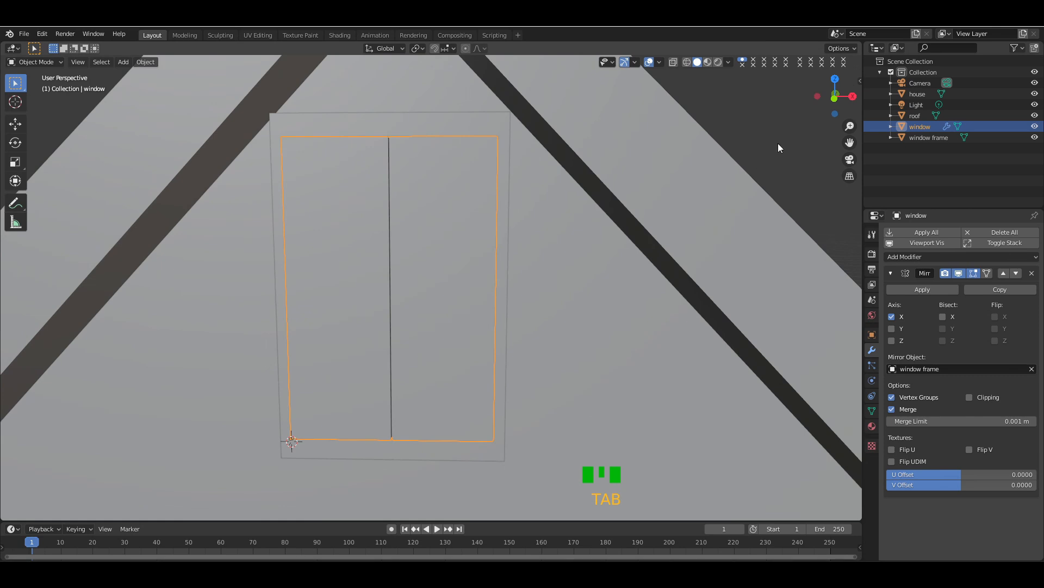
pyautogui.press('r')
pyautogui.press('z')
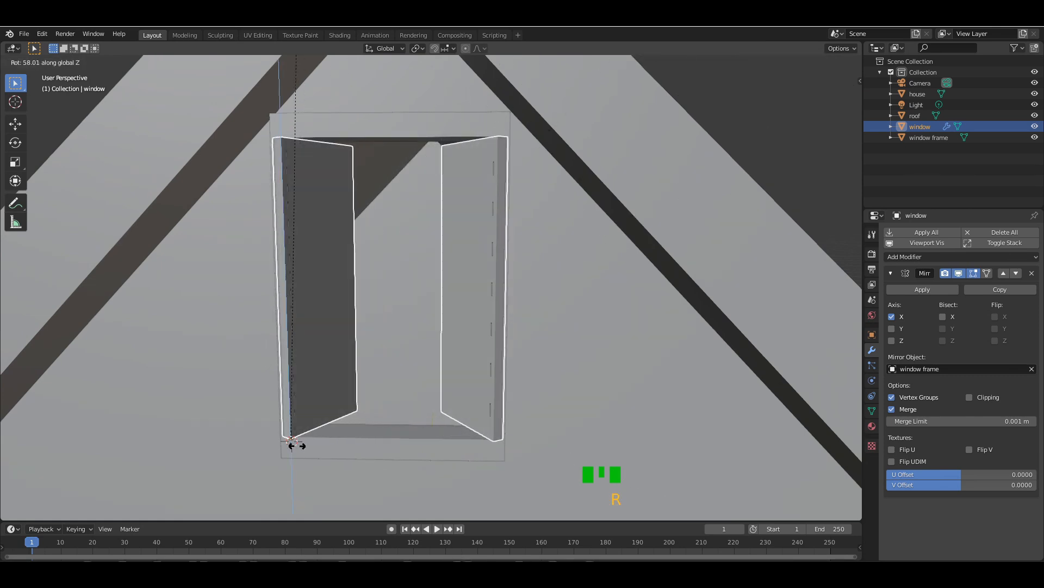
pyautogui.click(343, 236)
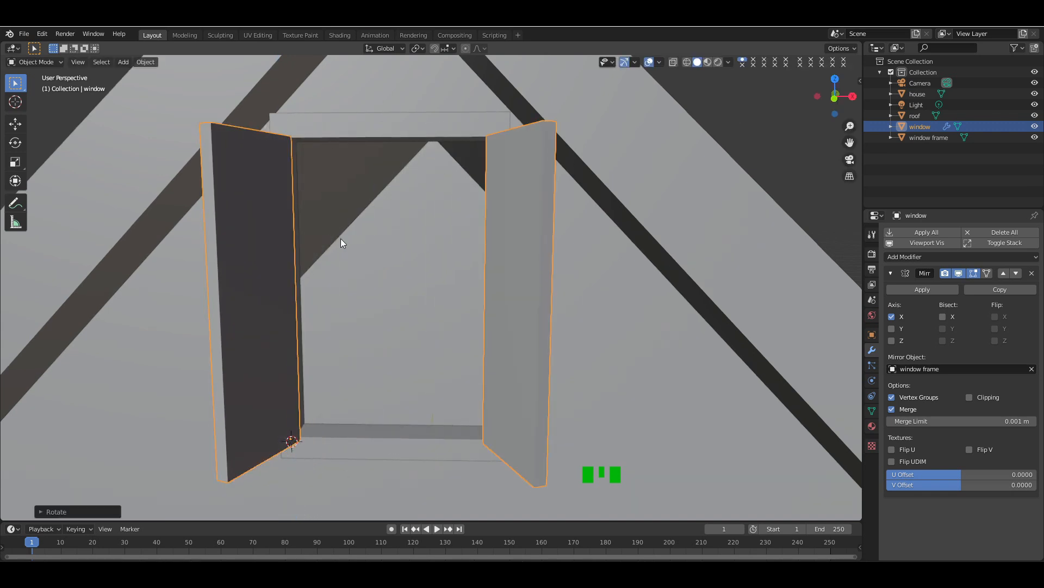
pyautogui.click(816, 121)
# - In Edit Mode on the window frame, extrude the front face of its bottom bar about 0.14 m outward along Y as a sill
pyautogui.moveTo(835, 98); pyautogui.dragTo(675, 106)
pyautogui.press('KP_Subtract')
pyautogui.press('KP_Subtract')
pyautogui.press('KP_Subtract')
pyautogui.press('KP_Subtract')
pyautogui.press('KP_Subtract')
pyautogui.moveTo(832, 106); pyautogui.dragTo(836, 104)
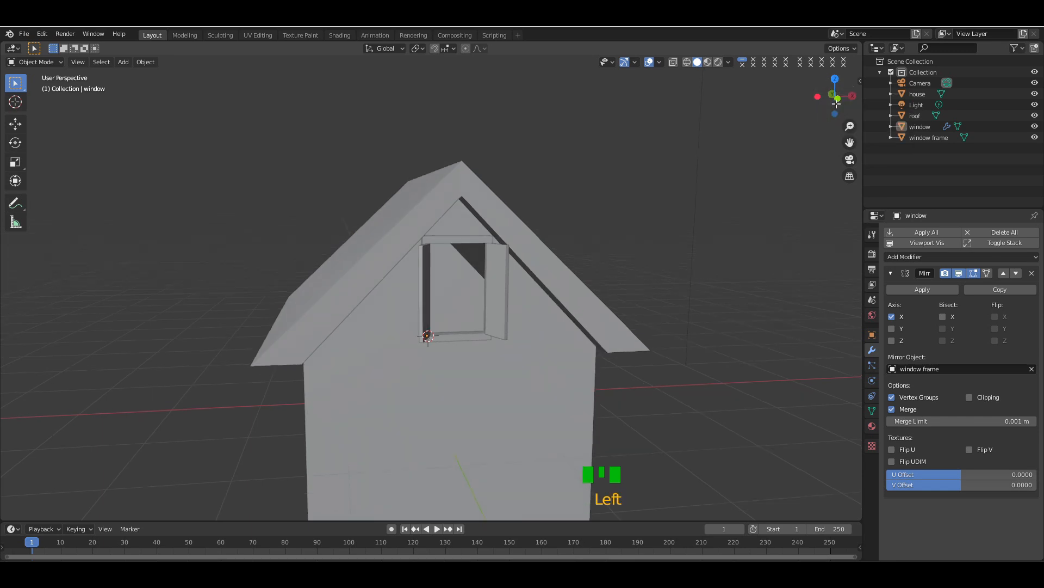
pyautogui.click(460, 338)
pyautogui.press('Tab')
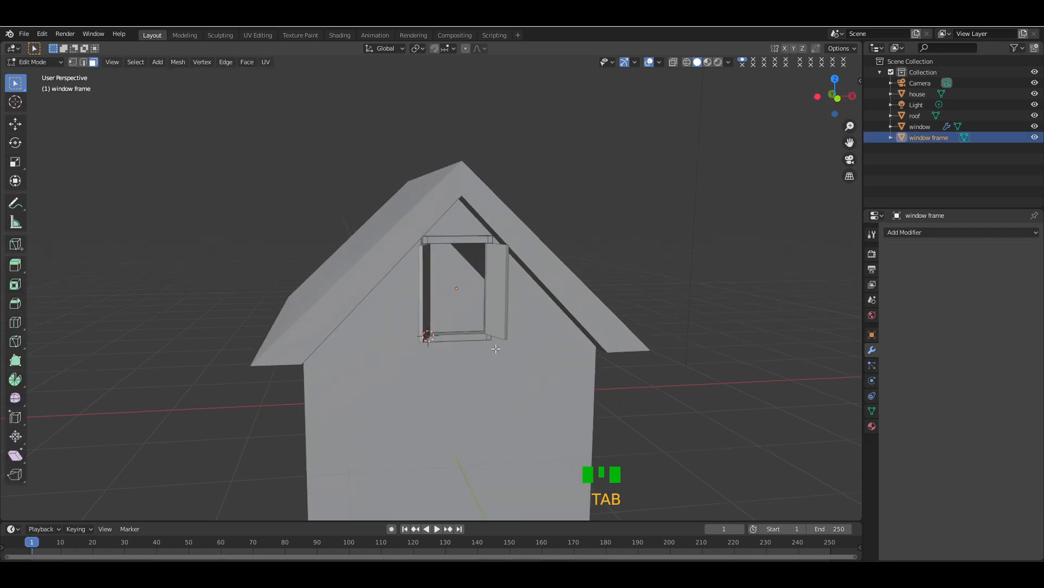
pyautogui.click(464, 337)
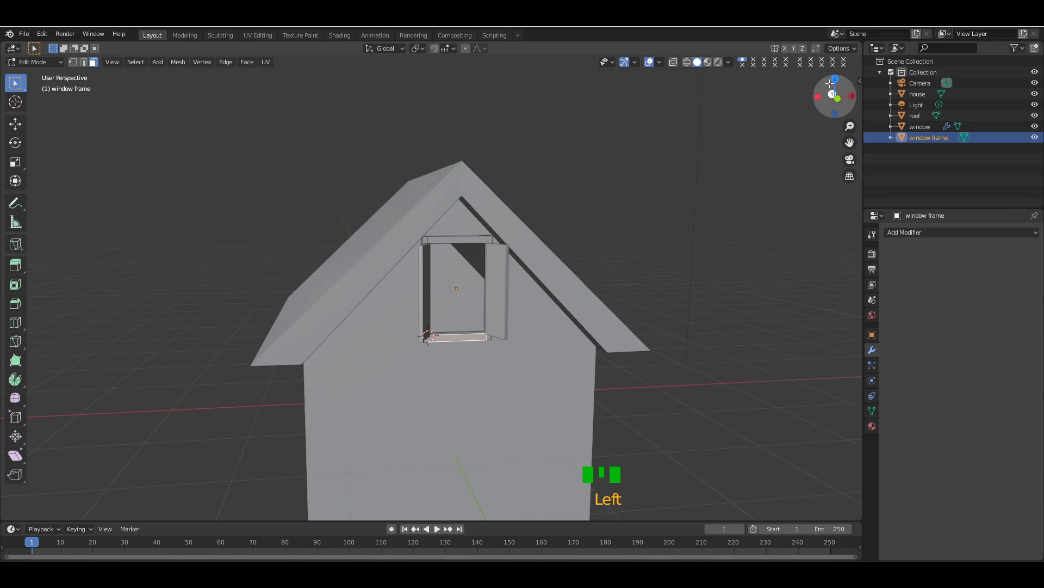
pyautogui.moveTo(832, 98); pyautogui.dragTo(815, 96)
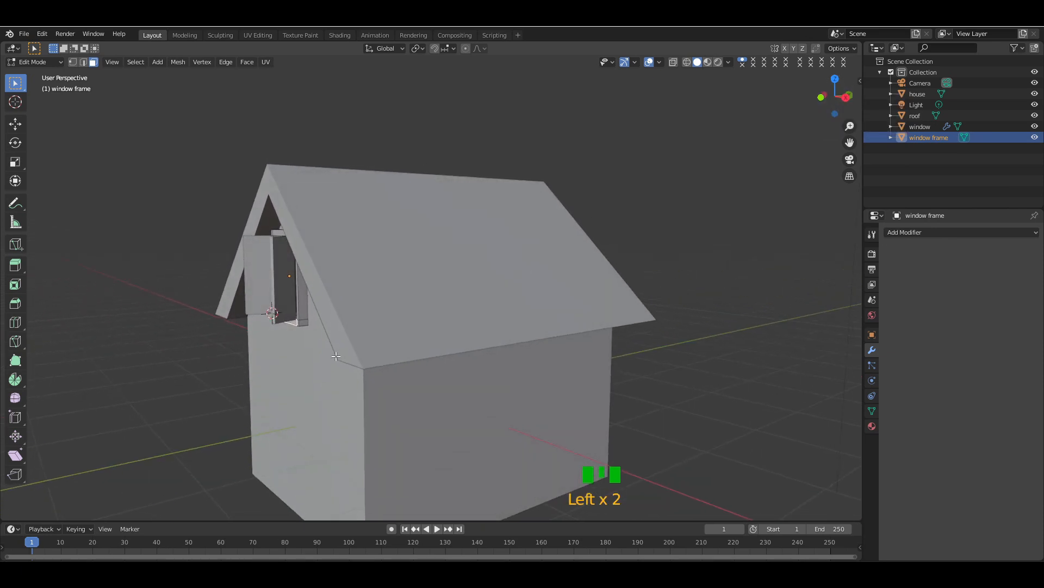
pyautogui.press('e')
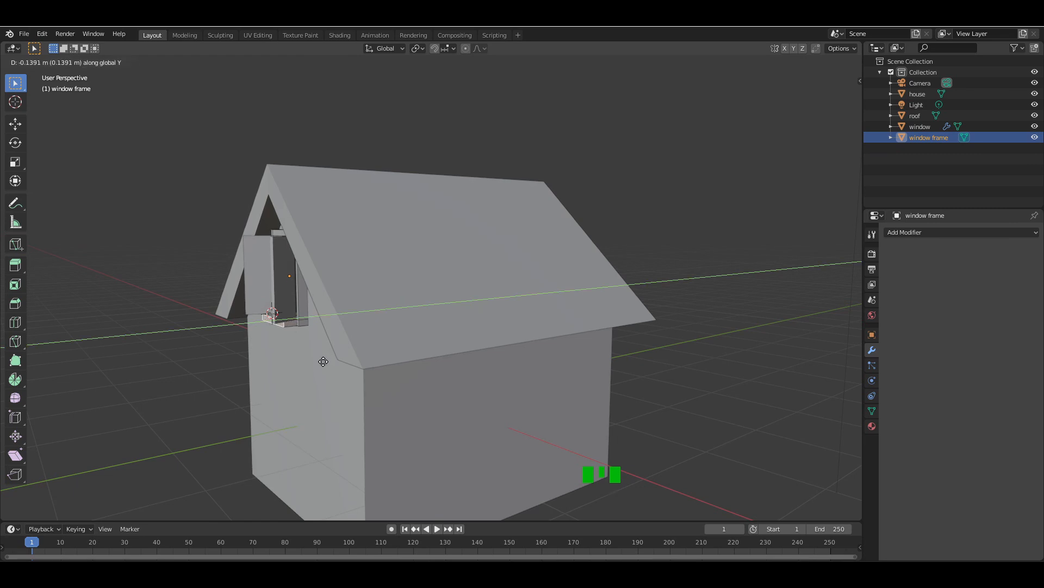
pyautogui.click(324, 360)
pyautogui.click(834, 98)
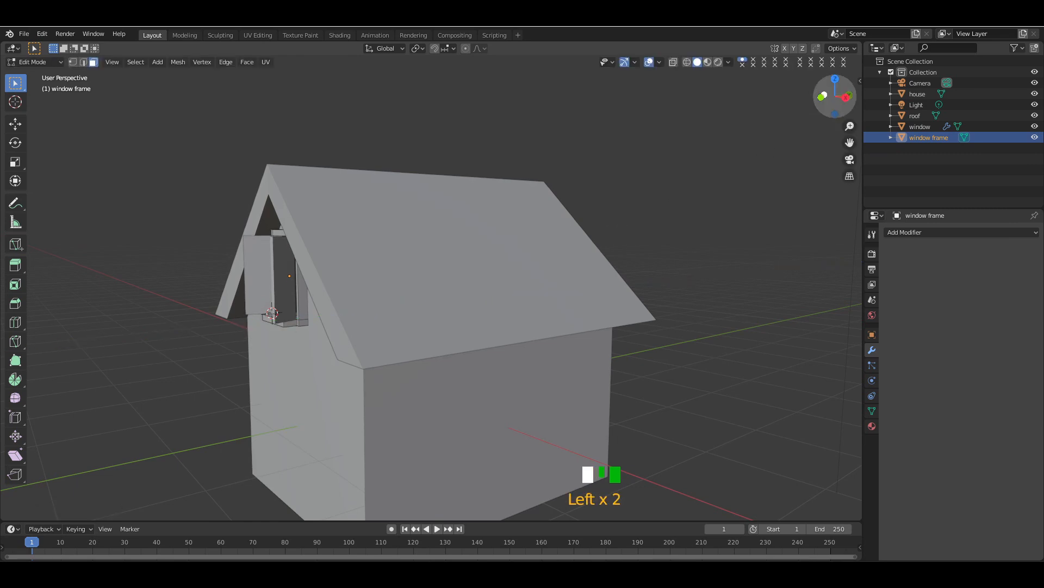
# - Leave Edit Mode on the window frame, clear the selection, and enter Edit Mode on the house
pyautogui.moveTo(834, 98); pyautogui.dragTo(713, 100)
pyautogui.press('Tab')
pyautogui.click(802, 142)
pyautogui.click(433, 374)
pyautogui.press('Tab')
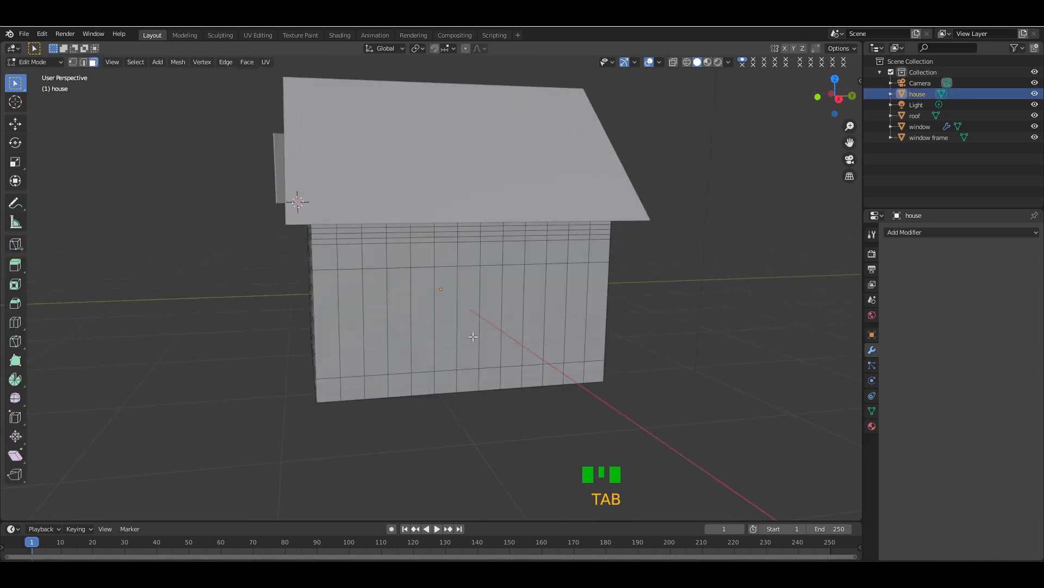
# - Add a horizontal loop cut across the house's side wall, slid down by a factor of about 0.39, and deselect it
pyautogui.press('KP_Add')
pyautogui.press('KP_Add')
pyautogui.moveTo(835, 98); pyautogui.dragTo(840, 98)
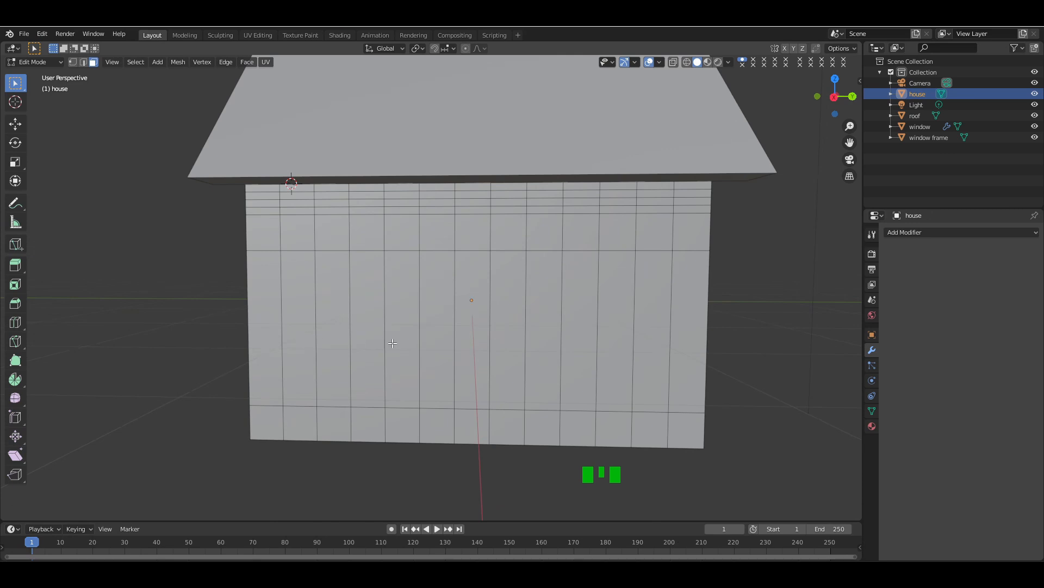
pyautogui.hotkey('ctrl', 'r')
pyautogui.click(495, 366)
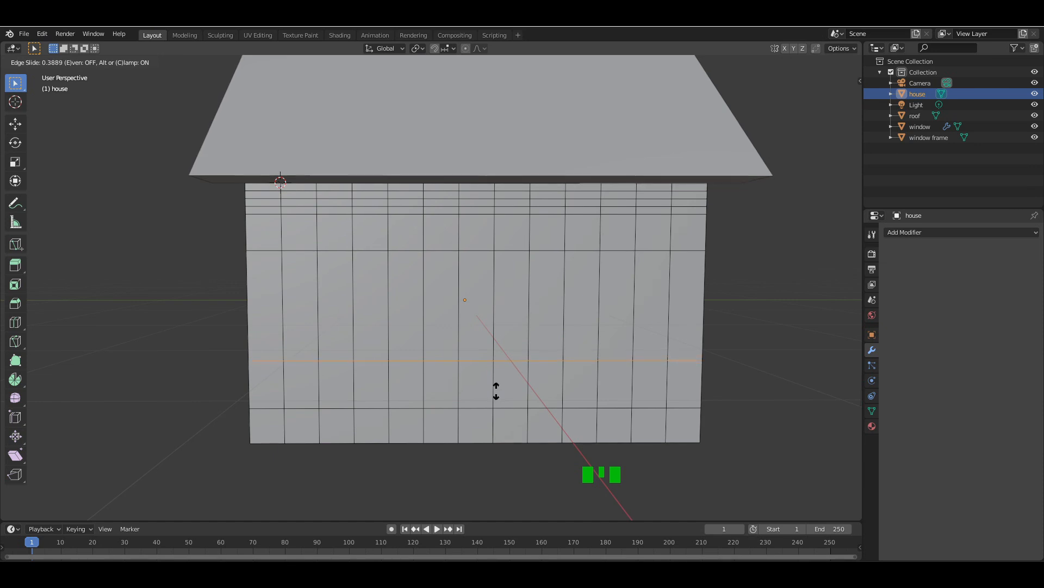
pyautogui.click(496, 390)
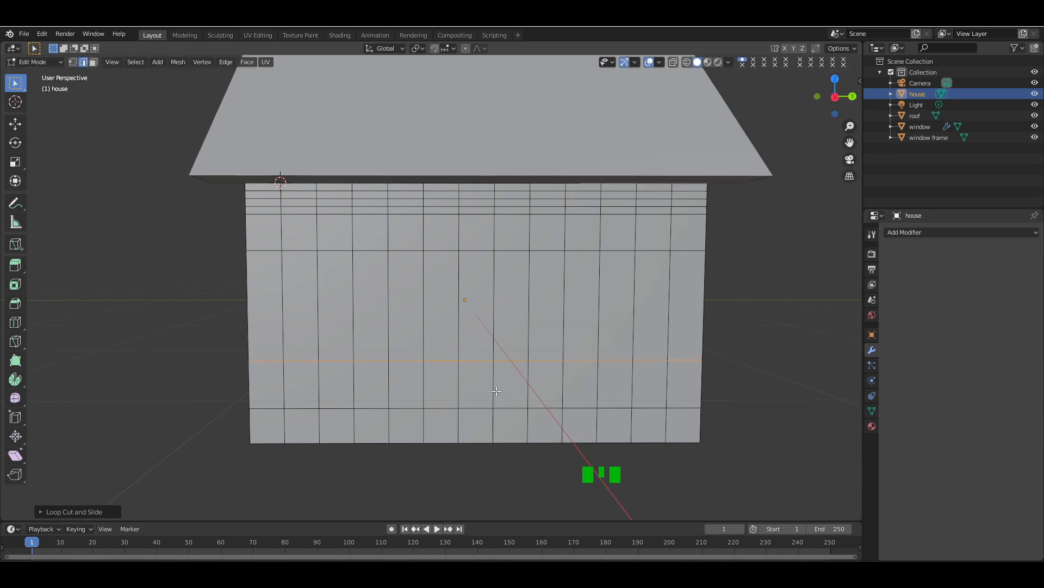
pyautogui.click(760, 368)
# - In face select mode, delete the three adjacent faces at the middle of the side wall to cut a window opening
pyautogui.click(526, 336)
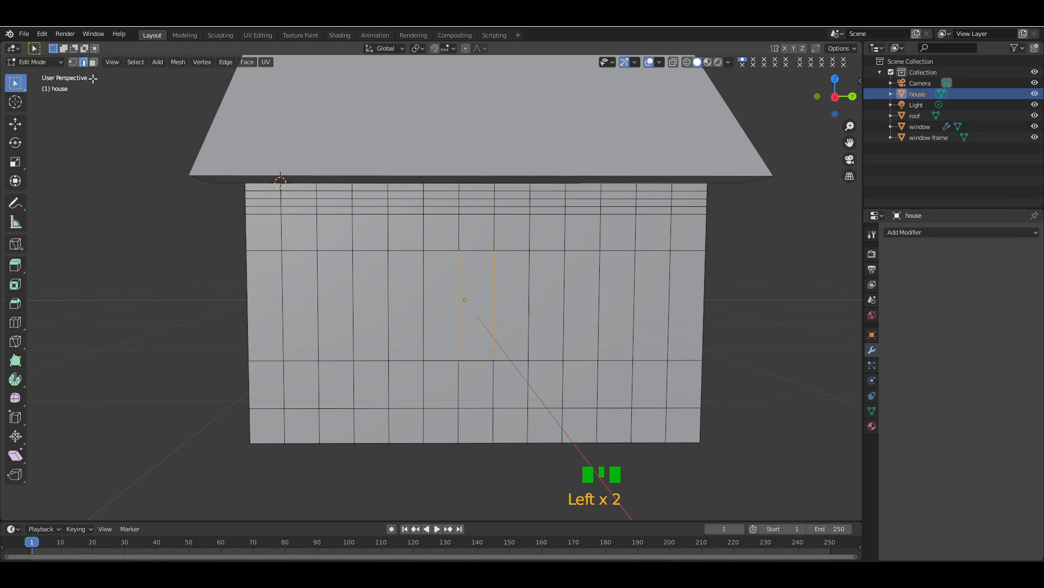
pyautogui.click(93, 62)
pyautogui.moveTo(440, 277); pyautogui.dragTo(504, 315)
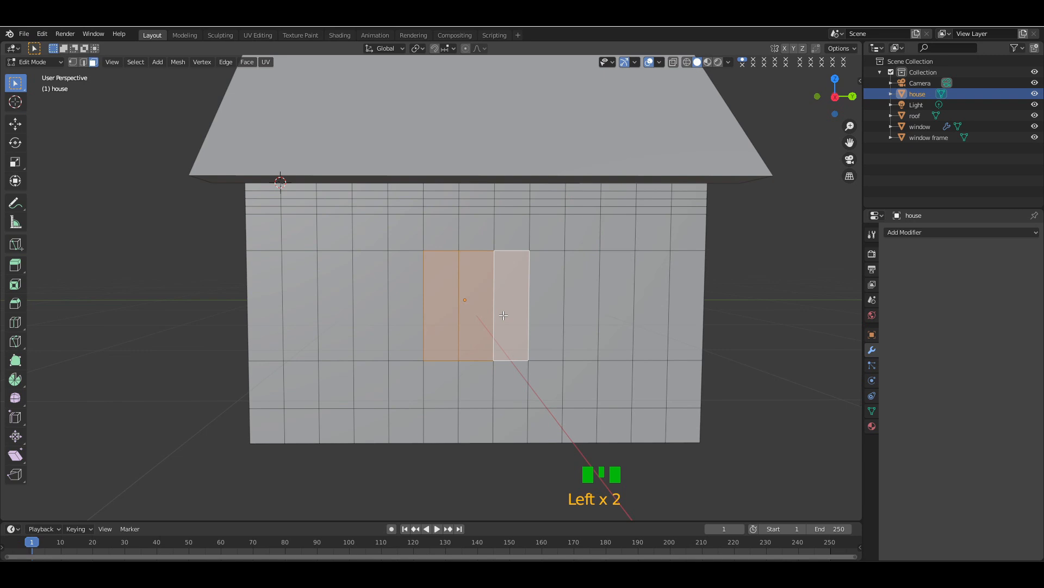
pyautogui.press('x')
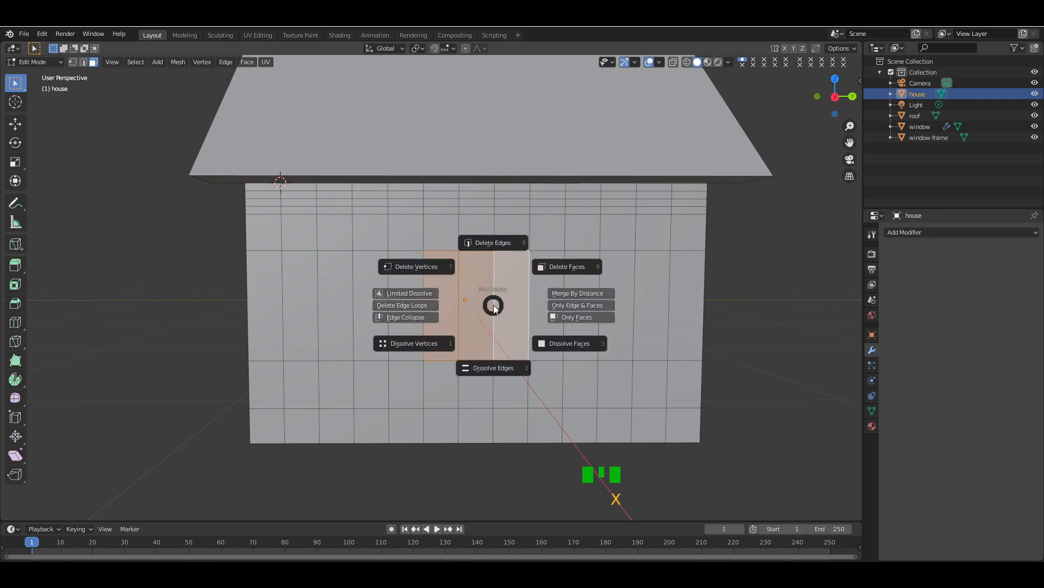
pyautogui.click(569, 262)
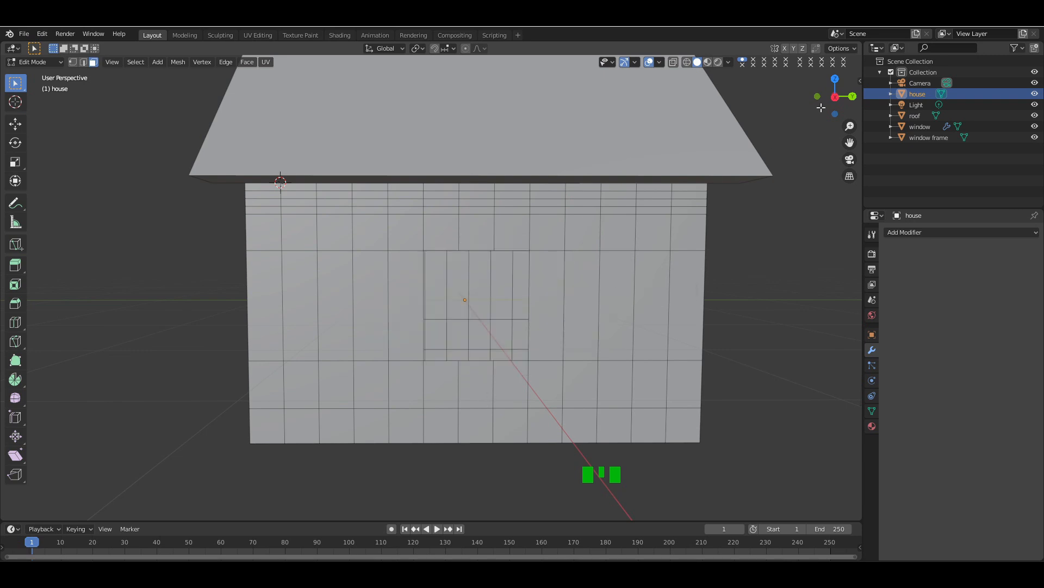
# - Delete the three matching middle faces on the opposite side wall to cut a second window opening
pyautogui.moveTo(824, 101)
pyautogui.mouseDown()
pyautogui.moveTo(783, 105)
pyautogui.moveTo(811, 104)
pyautogui.mouseUp()
pyautogui.press('KP_Subtract')
pyautogui.press('KP_Subtract')
pyautogui.press('KP_Subtract')
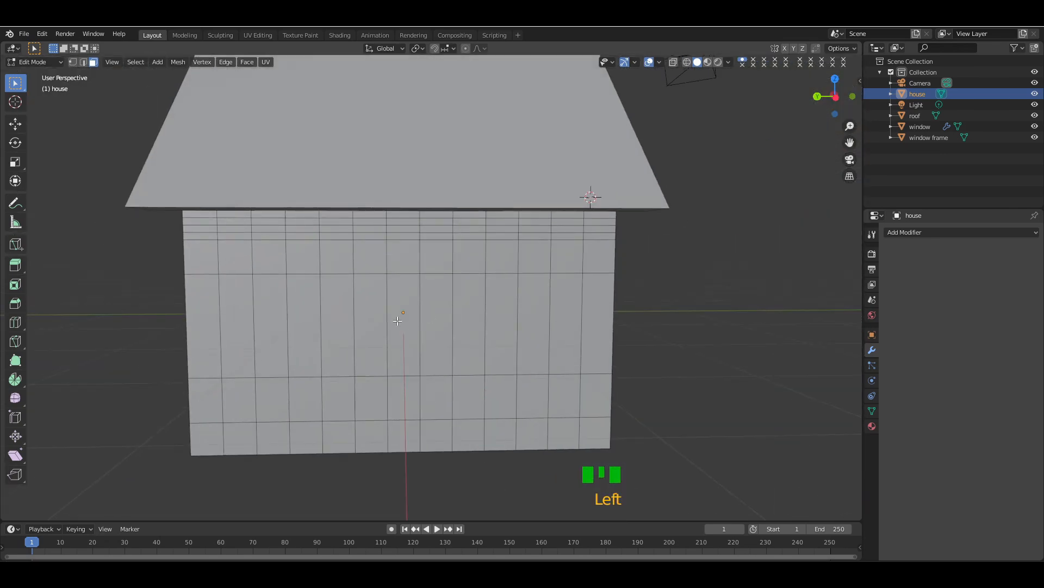
pyautogui.click(372, 314)
pyautogui.press('x')
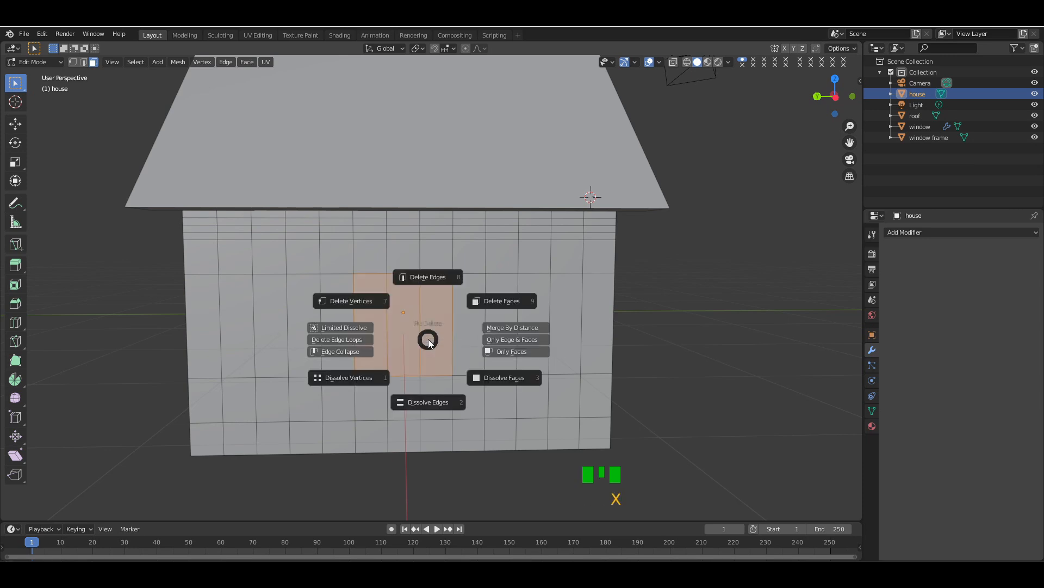
pyautogui.moveTo(835, 98); pyautogui.dragTo(517, 183)
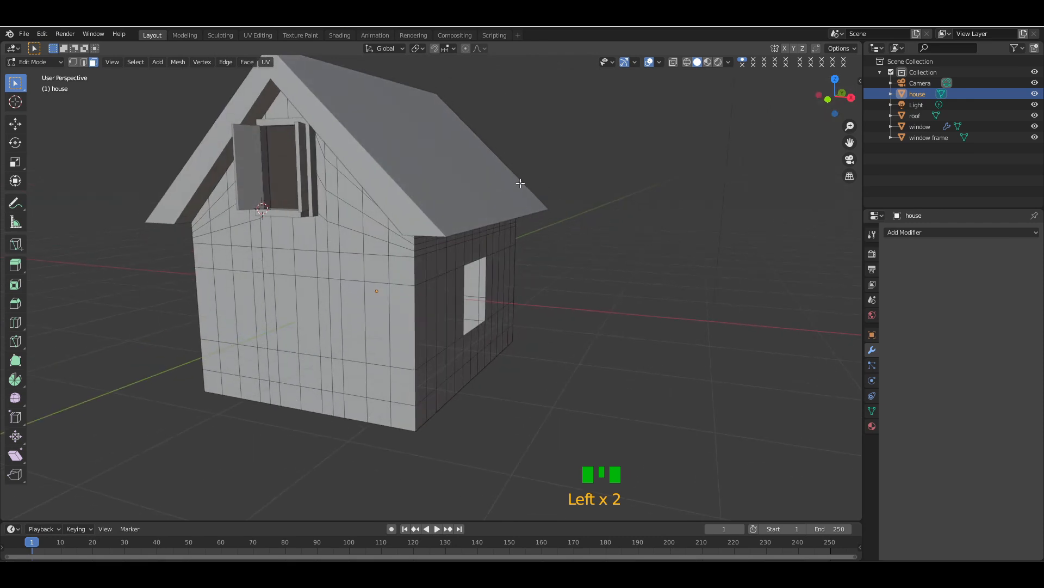
# - Return to Object Mode and duplicate the gable window's panes and frame together, moving the copy along X toward the side wall
pyautogui.press('Tab')
pyautogui.click(303, 192)
pyautogui.keyDown('shift'); pyautogui.click(311, 187); pyautogui.keyUp('shift')
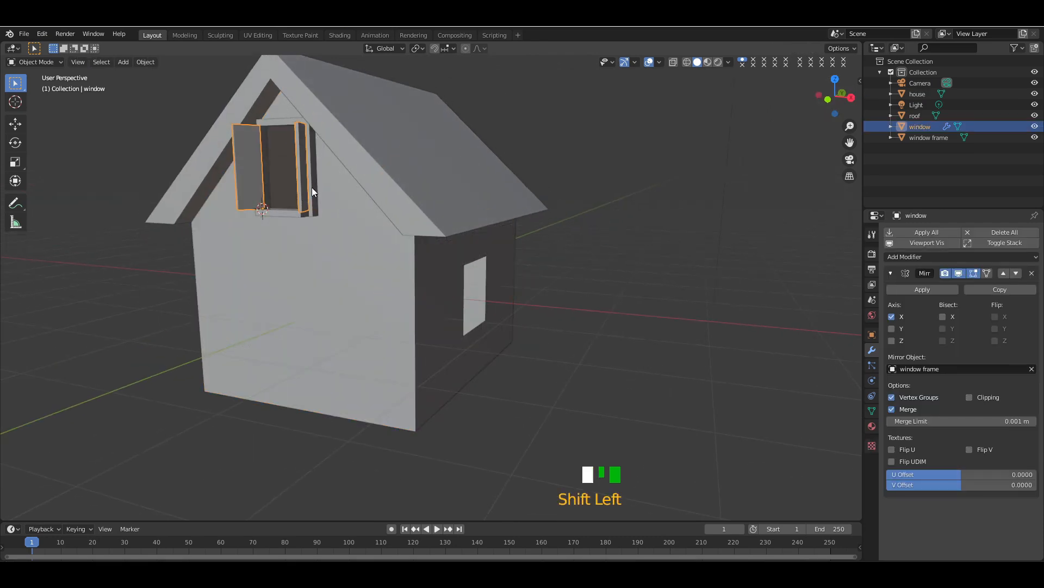
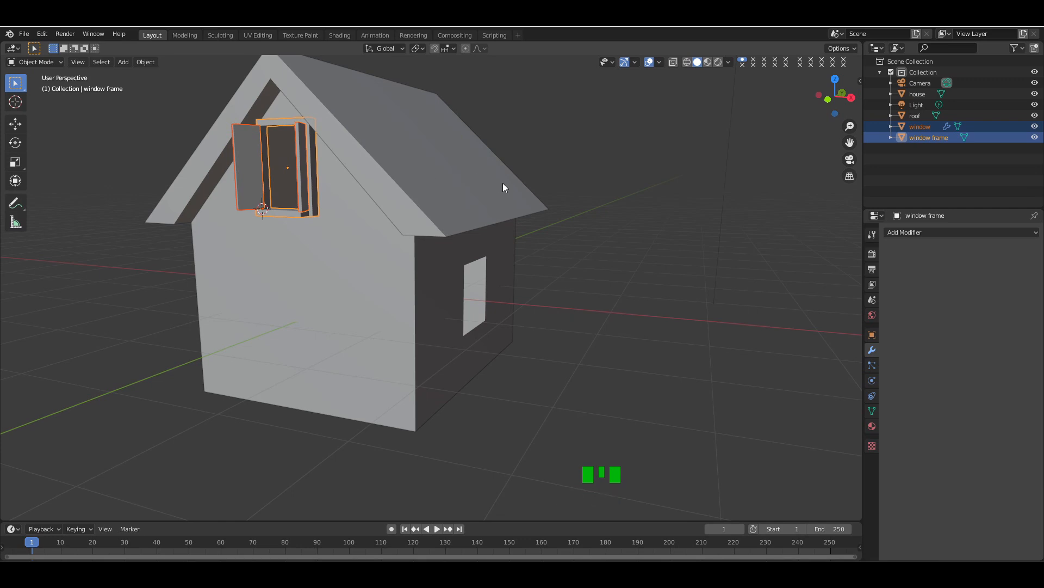
pyautogui.hotkey('shift', 'd')
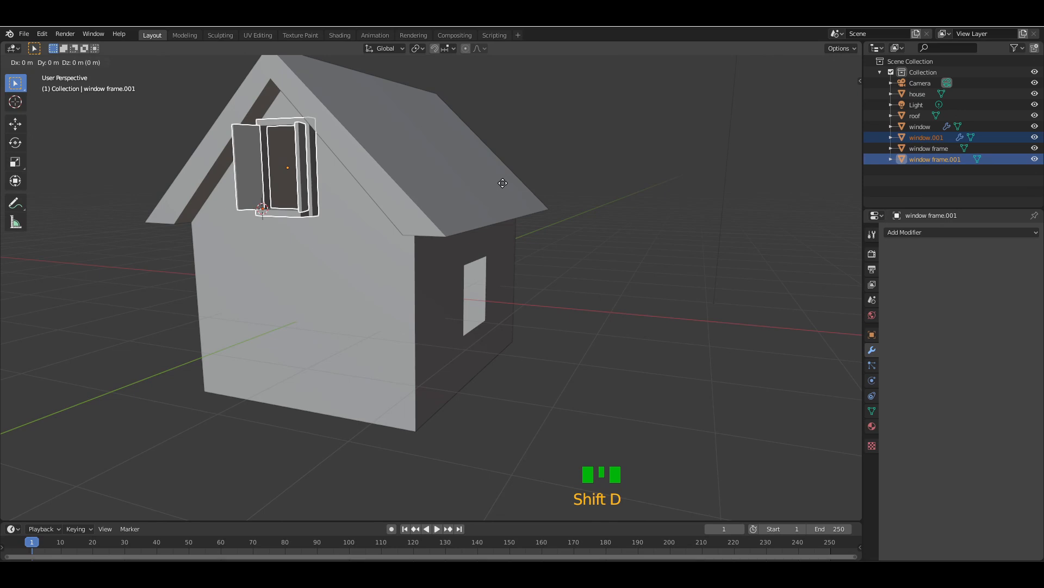
pyautogui.press('x')
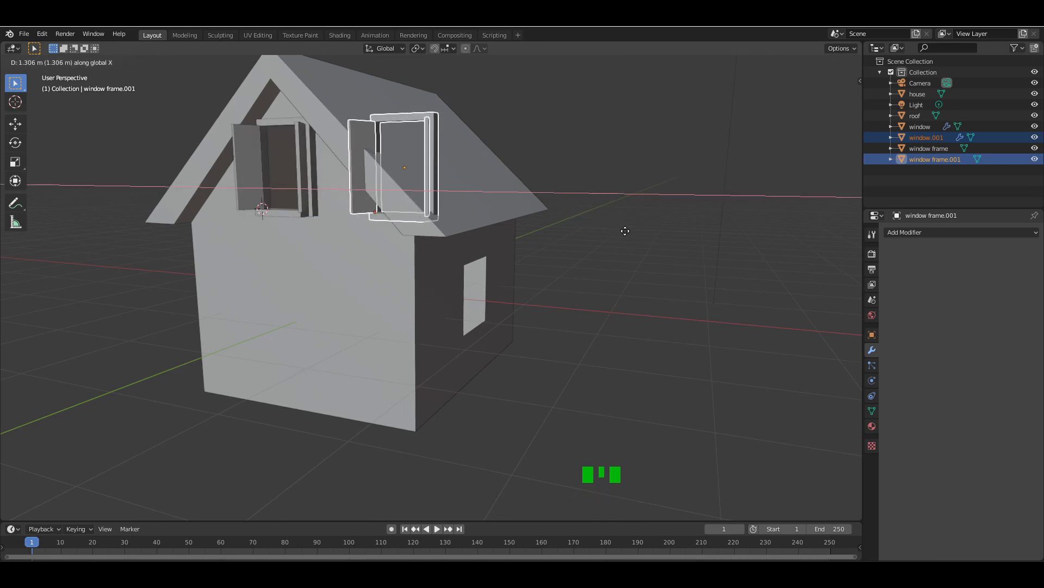
pyautogui.click(652, 246)
# - Rotate the duplicated window 90° about Z and move it along Y to line up with the side wall's opening
pyautogui.write('rz90')
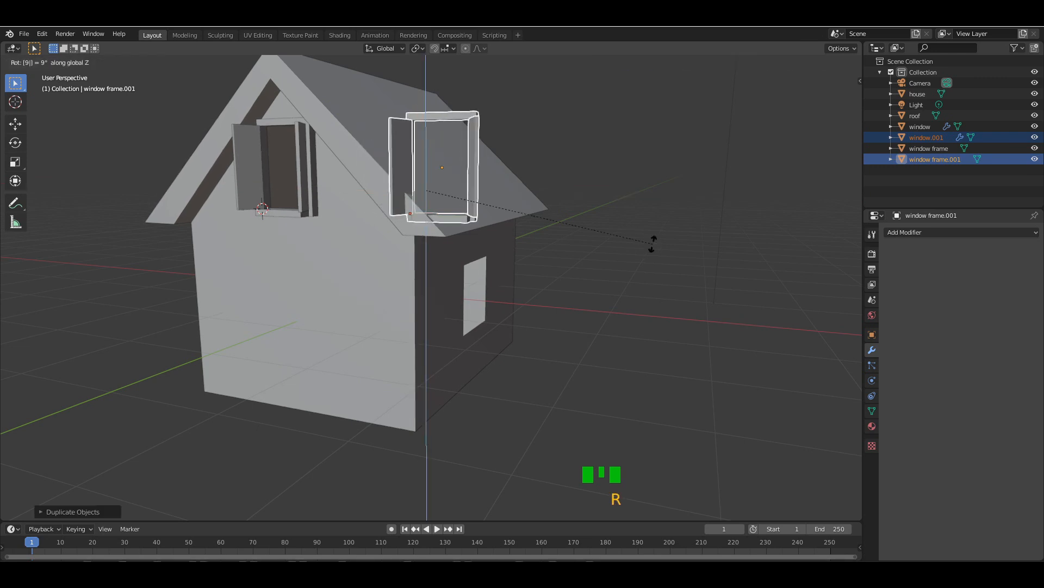
pyautogui.press('Return')
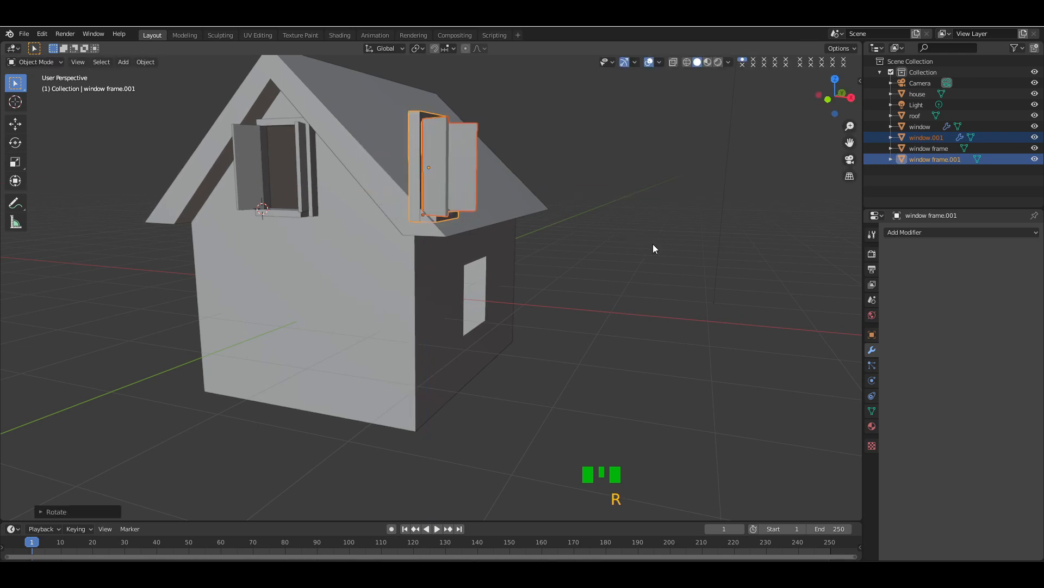
pyautogui.moveTo(834, 83); pyautogui.dragTo(598, 145)
pyautogui.press('g')
pyautogui.press('y')
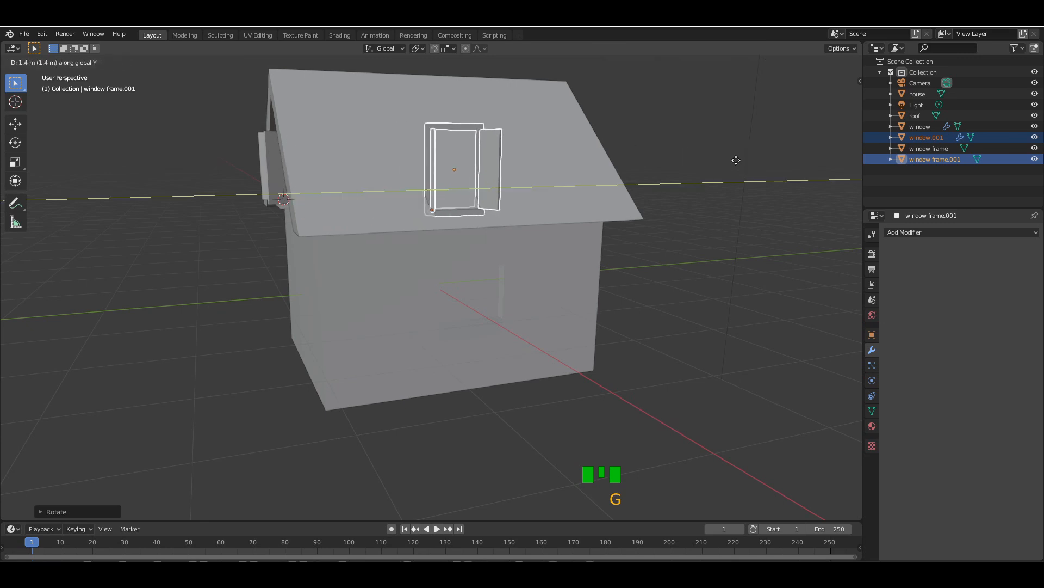
pyautogui.click(756, 161)
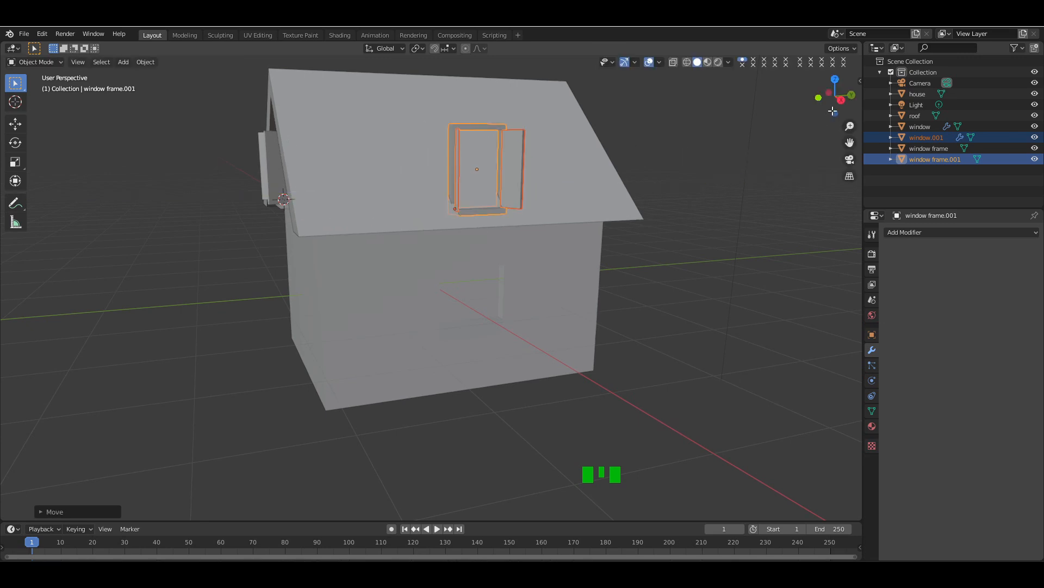
# - Lower the duplicated window about 1.43 m along Z to the height of the side wall's opening
pyautogui.moveTo(837, 107); pyautogui.dragTo(706, 184)
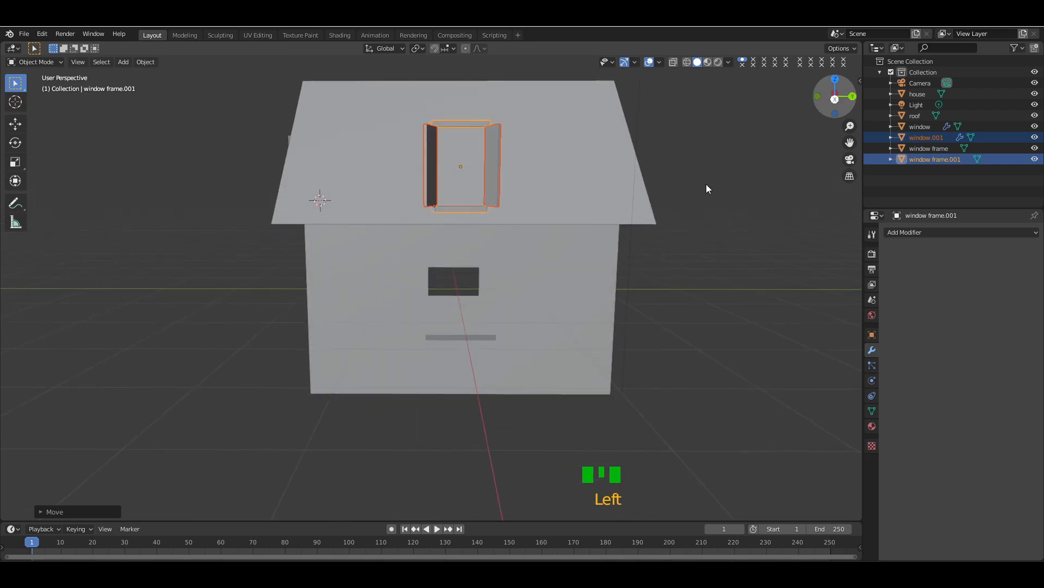
pyautogui.press('g')
pyautogui.press('z')
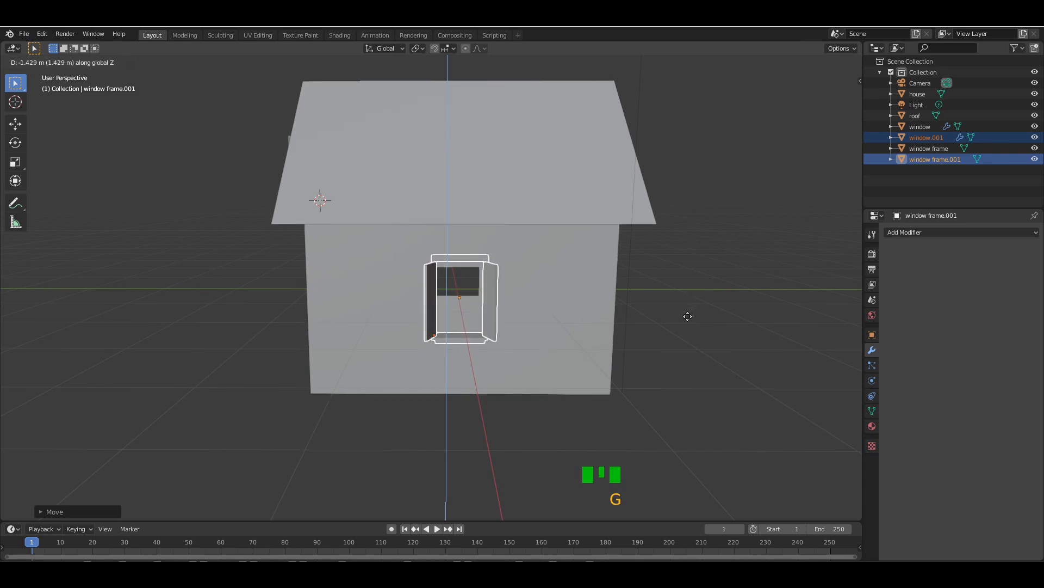
pyautogui.click(688, 316)
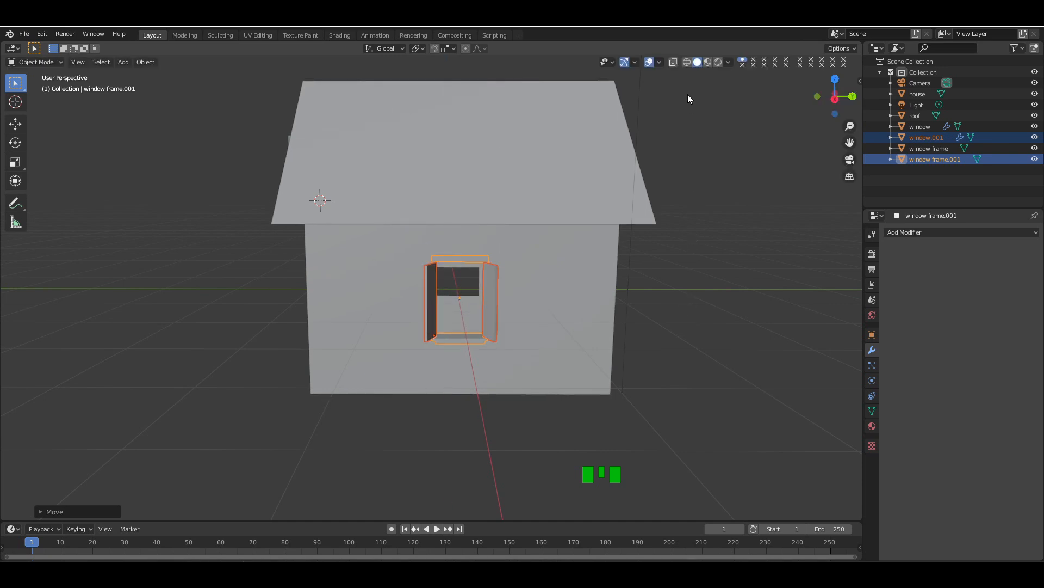
# - In wireframe front view, move the duplicated window about -0.08 m along X so its frame meets the side wall
pyautogui.click(687, 60)
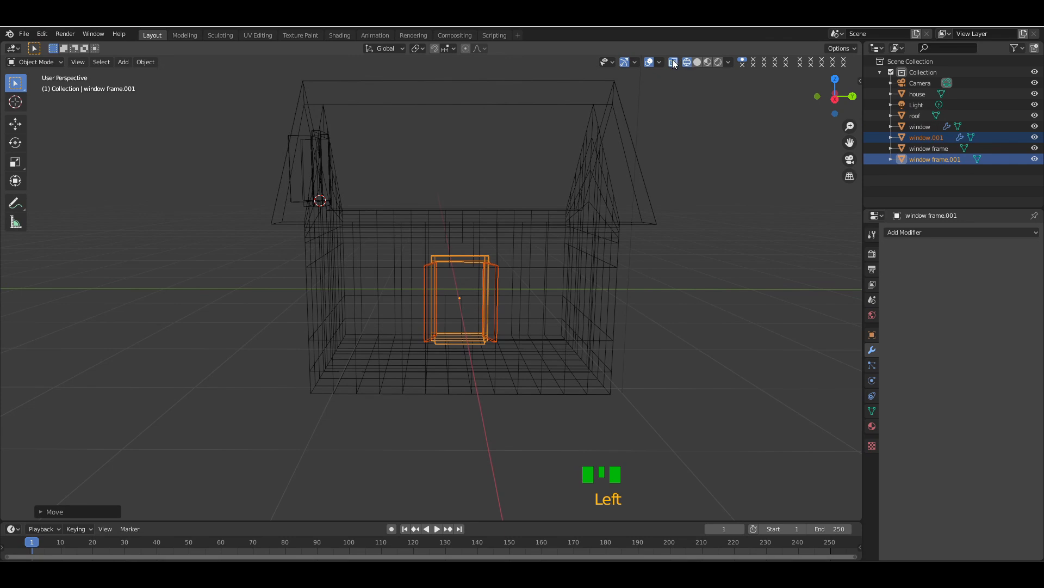
pyautogui.press('KP_1')
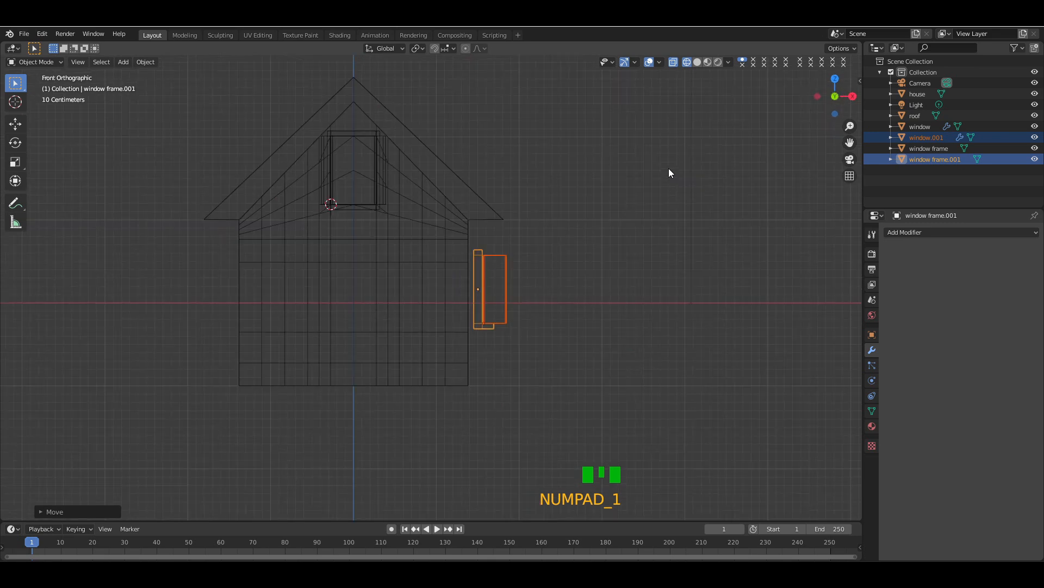
pyautogui.press('g')
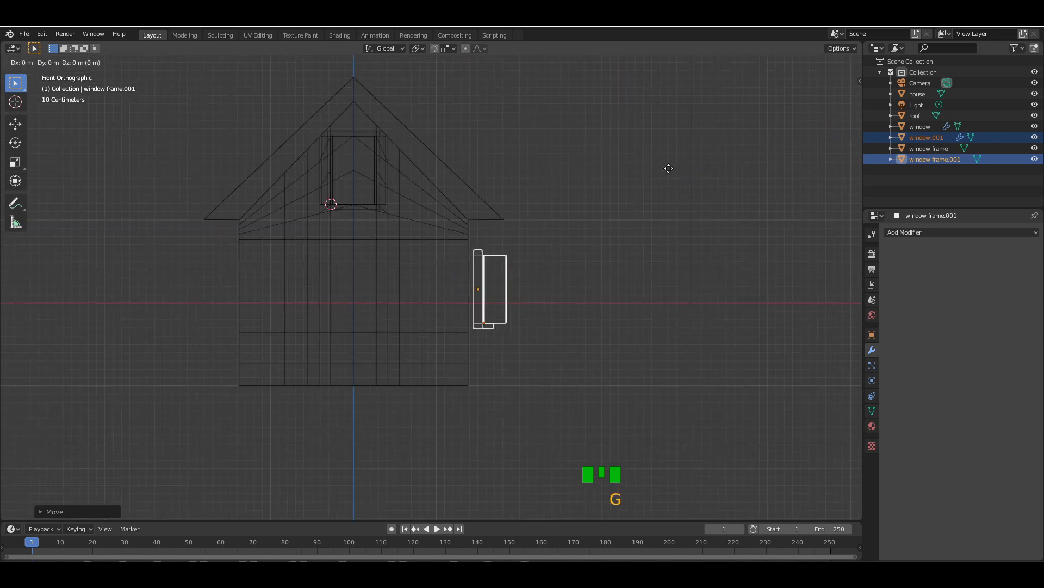
pyautogui.press('y')
pyautogui.press('x')
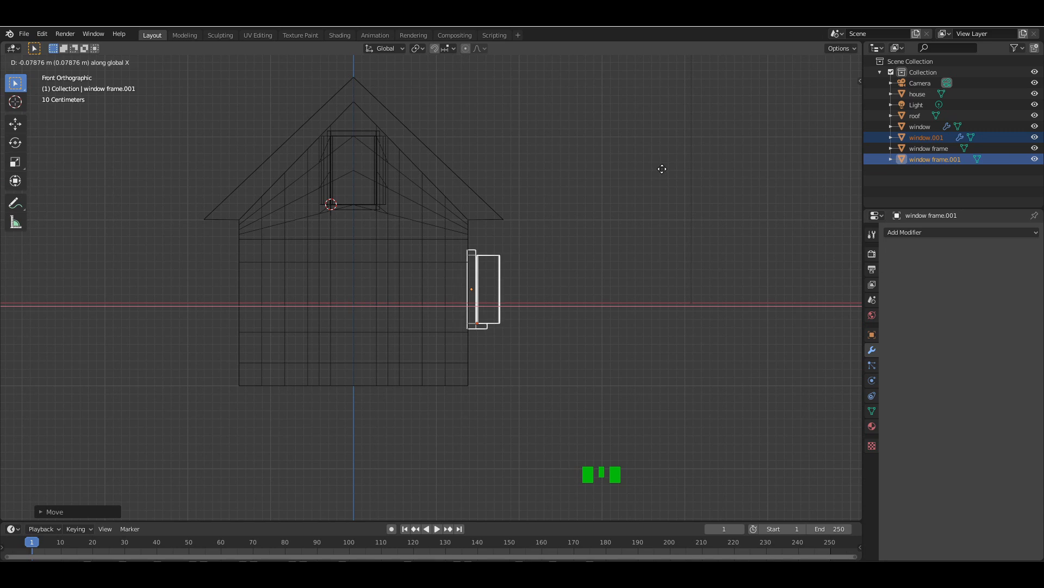
pyautogui.click(662, 169)
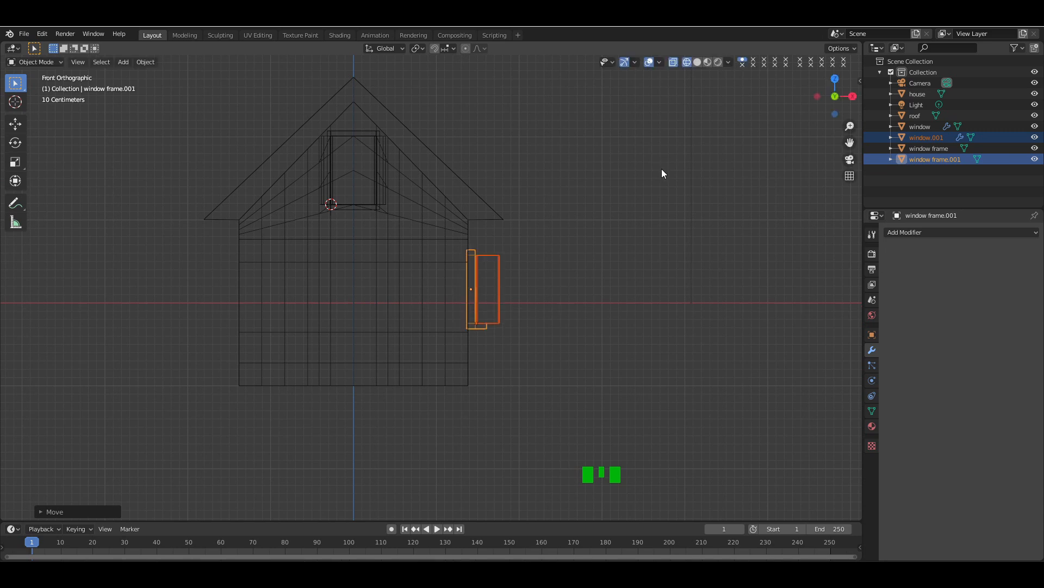
# - In right view with X-ray off, move the duplicated window about 0.024 m along Y to centre it on the opening
pyautogui.press('KP_3')
pyautogui.press('KP_Add')
pyautogui.press('KP_Add')
pyautogui.press('KP_Add')
pyautogui.press('KP_Add')
pyautogui.press('KP_Add')
pyautogui.press('KP_Add')
pyautogui.press('KP_Add')
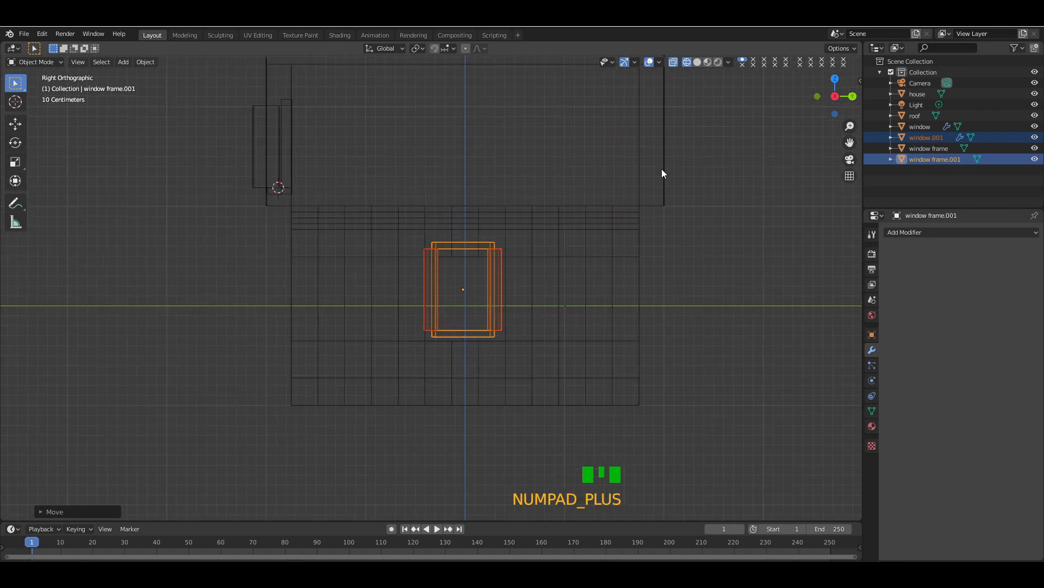
pyautogui.click(674, 62)
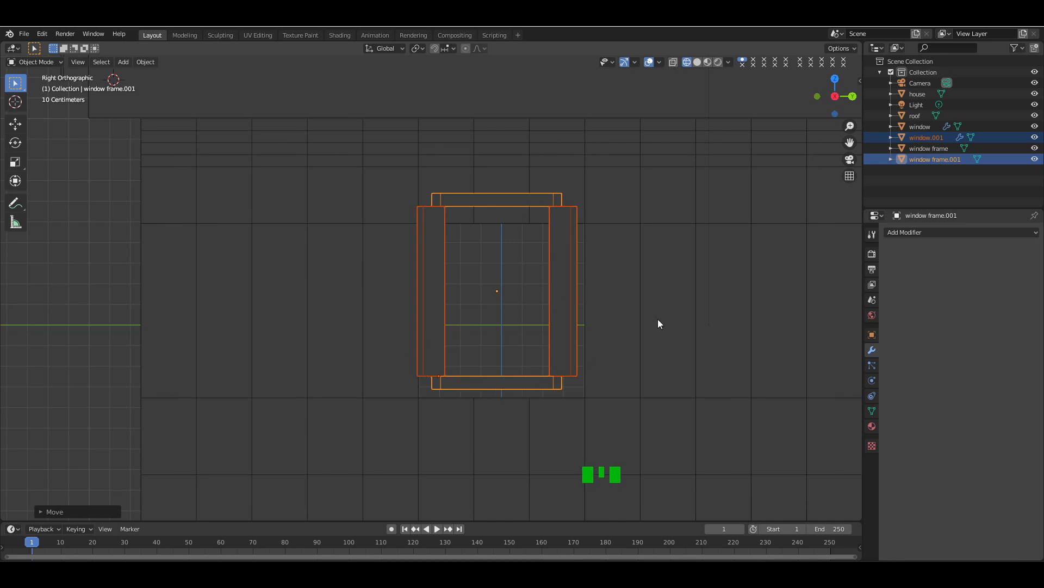
pyautogui.press('g')
pyautogui.press('y')
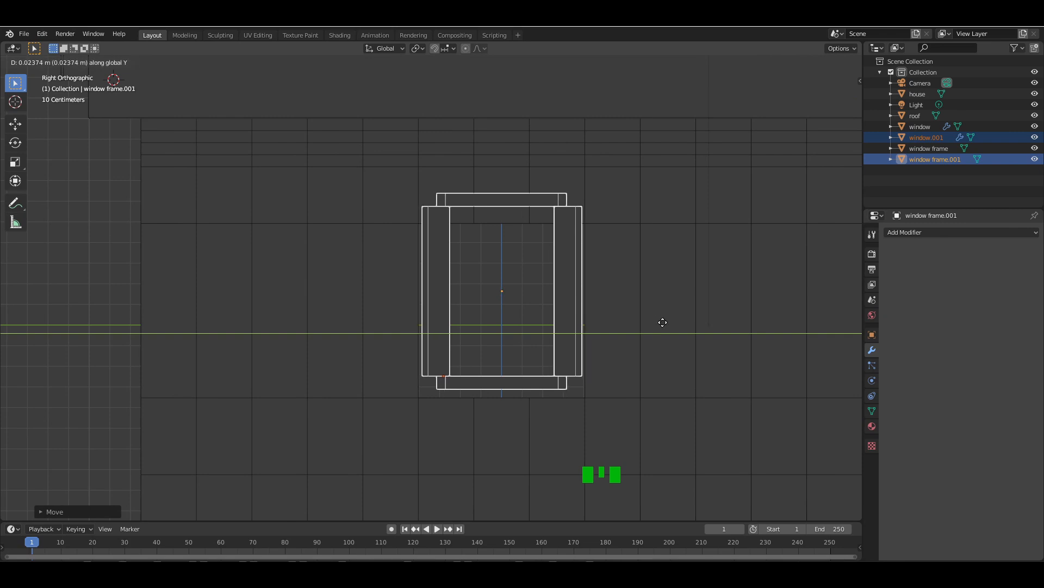
pyautogui.click(662, 322)
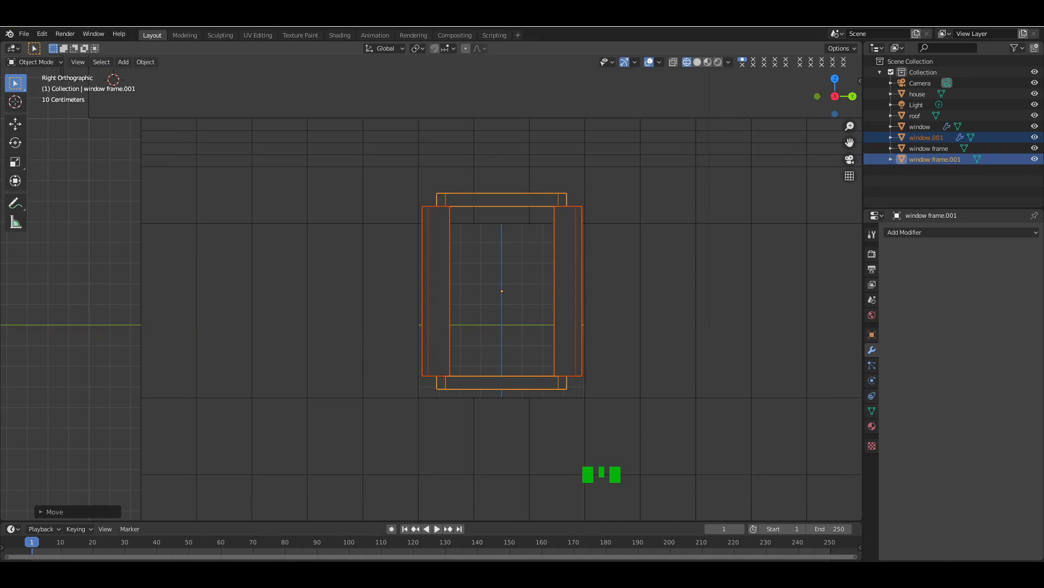
# - Scale the duplicated window up by about 1.1 and lower it about 0.1 m along Z over the opening
pyautogui.press('s')
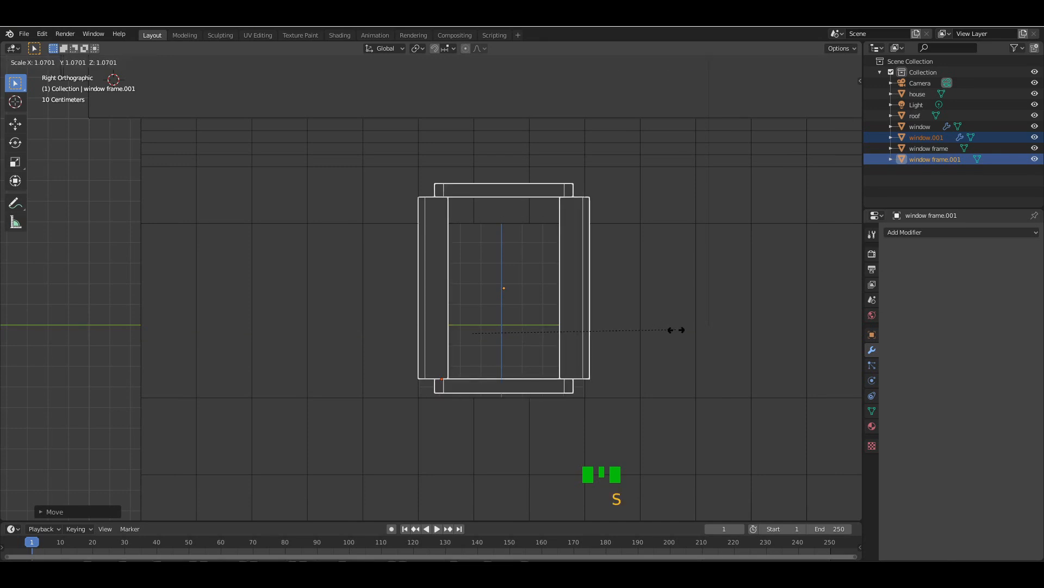
pyautogui.click(680, 333)
pyautogui.press('g')
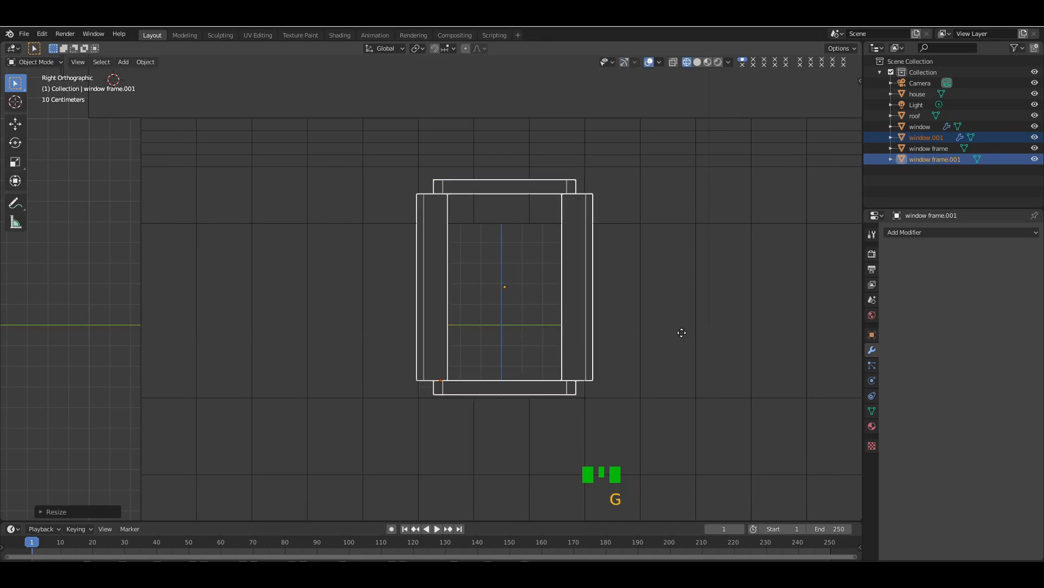
pyautogui.press('z')
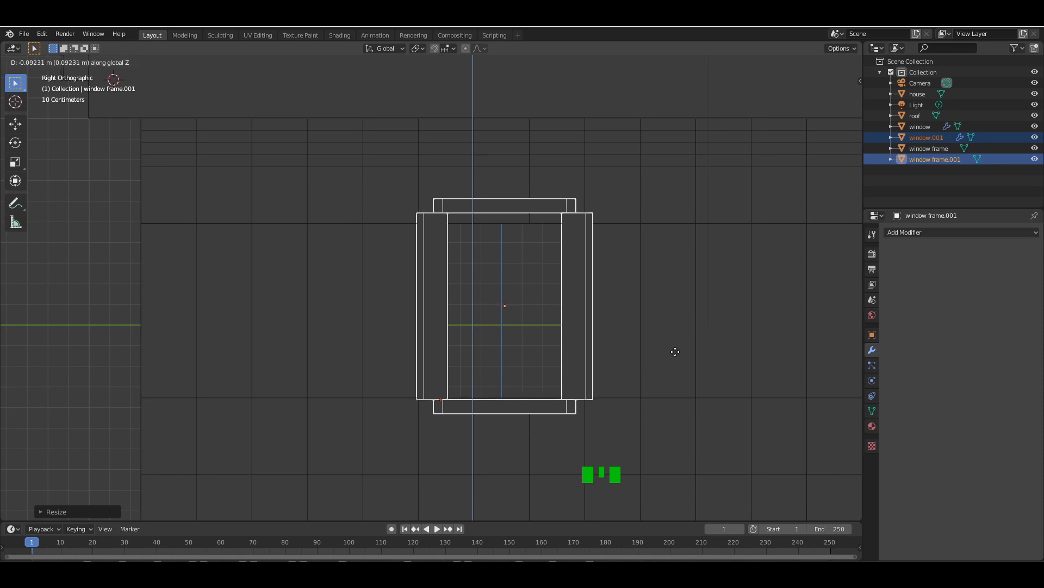
pyautogui.click(673, 354)
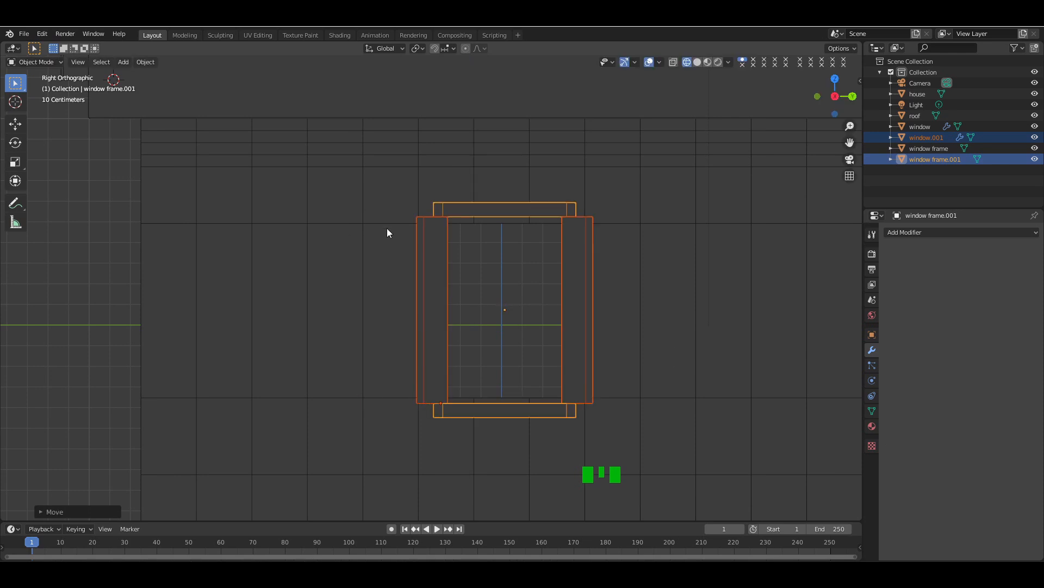
# - Scale the duplicated window wider along Y to fit the side wall's opening
pyautogui.press('KP_Subtract')
pyautogui.press('KP_Subtract')
pyautogui.moveTo(834, 101); pyautogui.dragTo(833, 101)
pyautogui.press('s')
pyautogui.press('x')
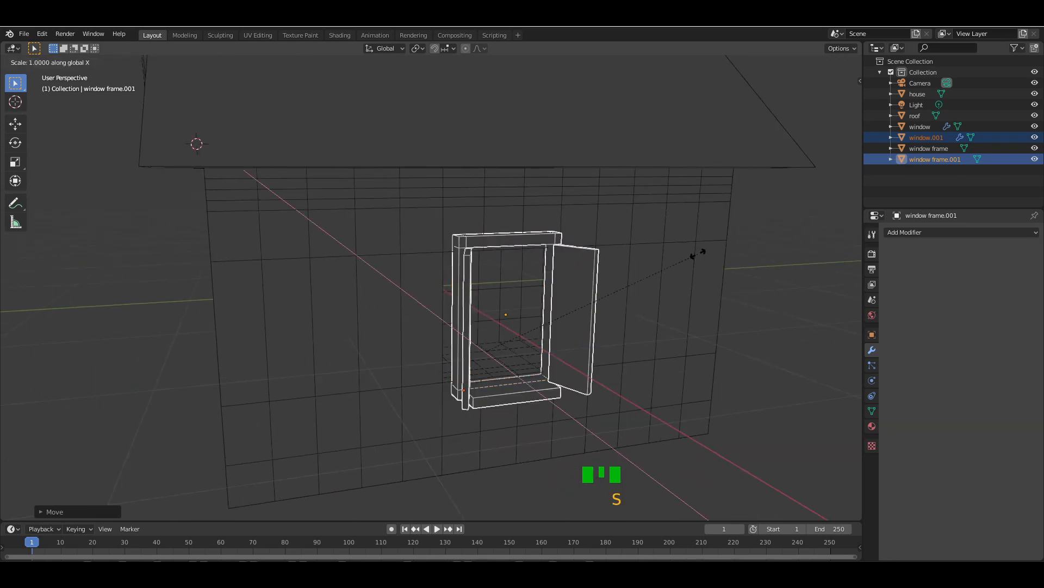
pyautogui.click(783, 250)
pyautogui.click(804, 221)
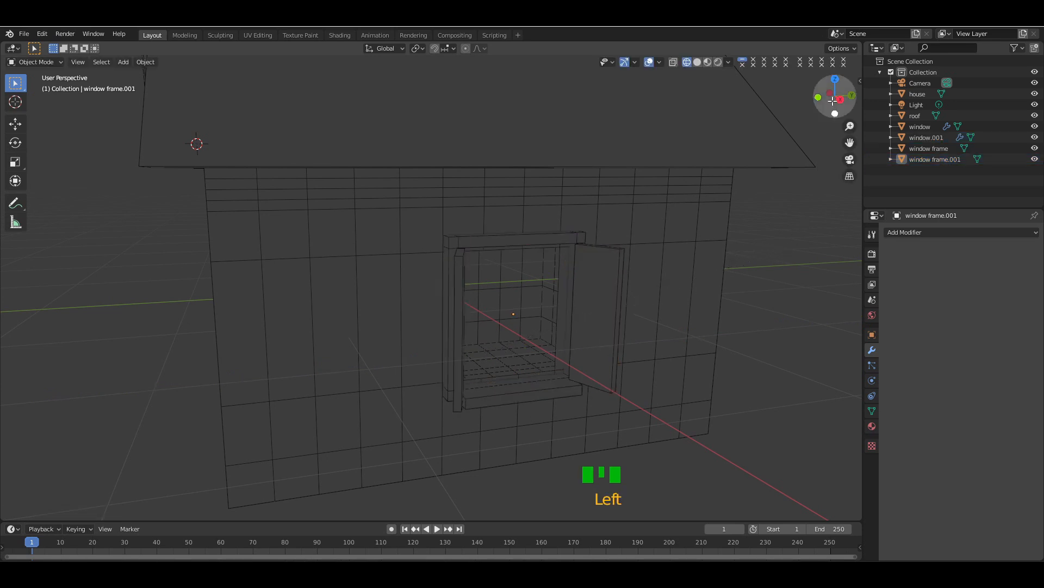
# - Switch to solid shading and clear the rotation of the duplicated window's shutters
pyautogui.moveTo(833, 101)
pyautogui.mouseDown()
pyautogui.moveTo(778, 98)
pyautogui.moveTo(766, 83)
pyautogui.moveTo(822, 76)
pyautogui.moveTo(833, 99)
pyautogui.mouseUp()
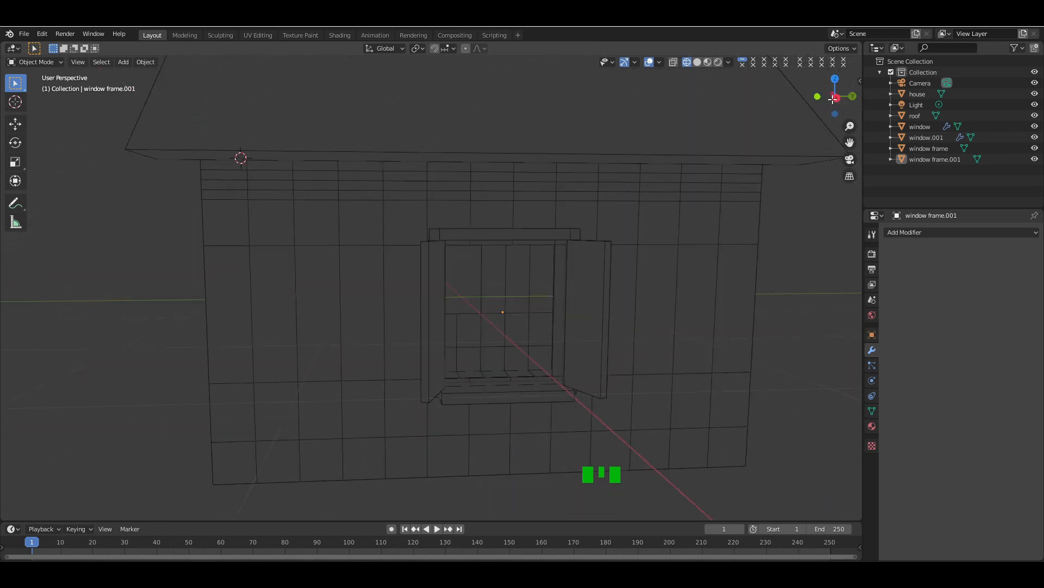
pyautogui.click(698, 61)
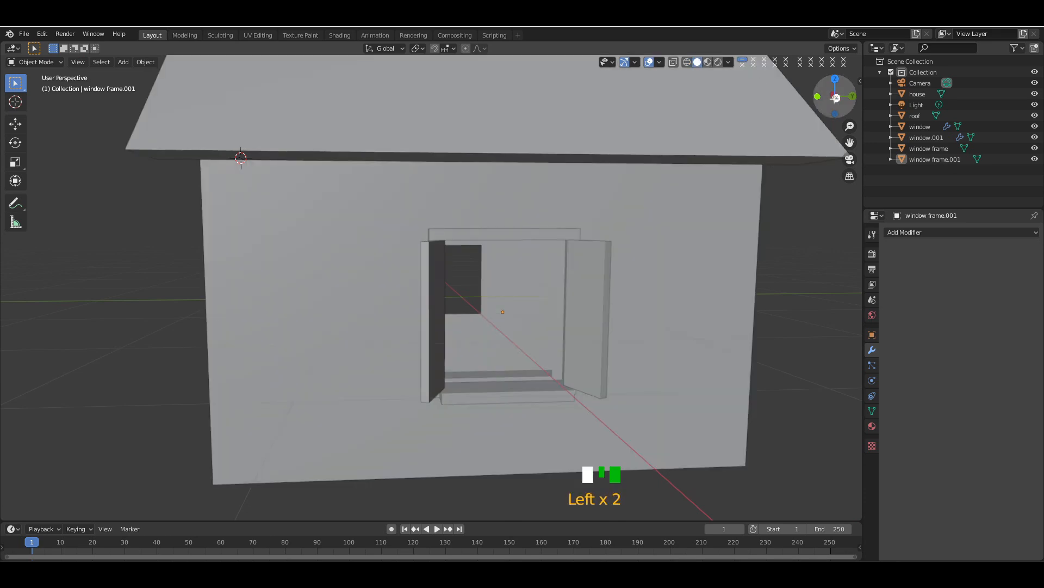
pyautogui.moveTo(835, 97); pyautogui.dragTo(913, 108)
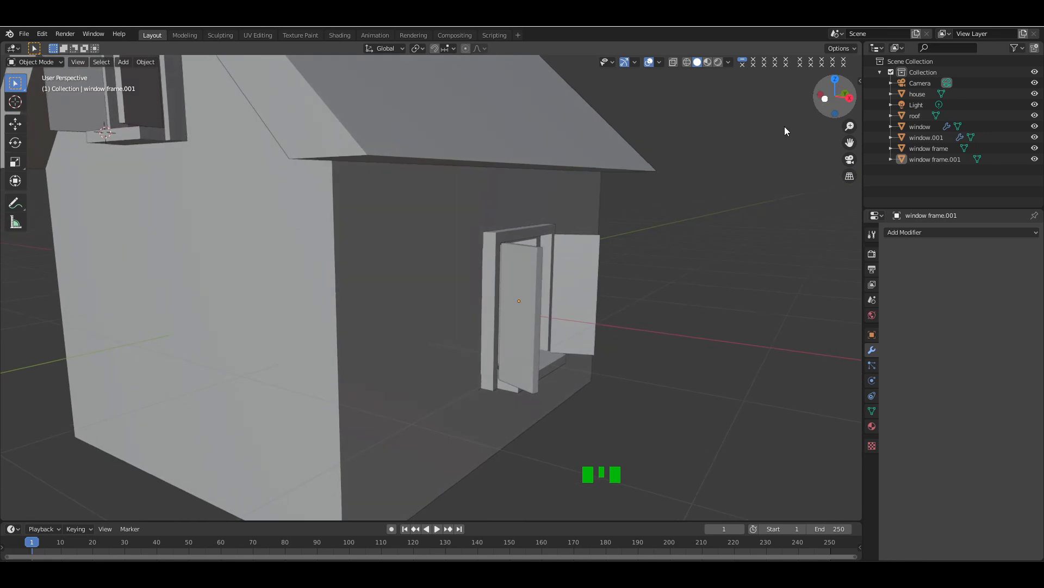
pyautogui.click(570, 281)
pyautogui.hotkey('alt', 'r')
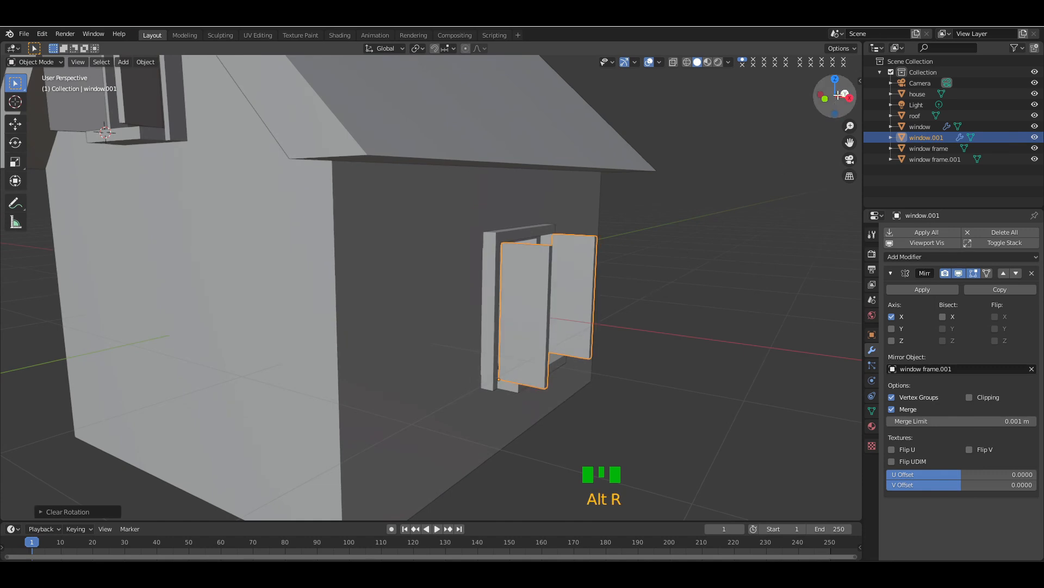
pyautogui.moveTo(835, 96); pyautogui.dragTo(619, 226)
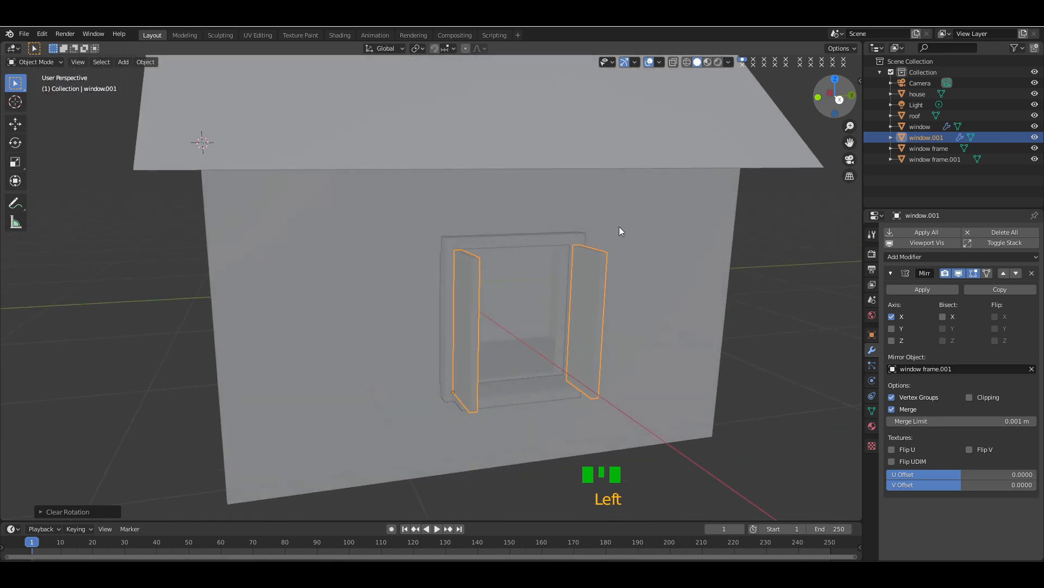
pyautogui.press('r')
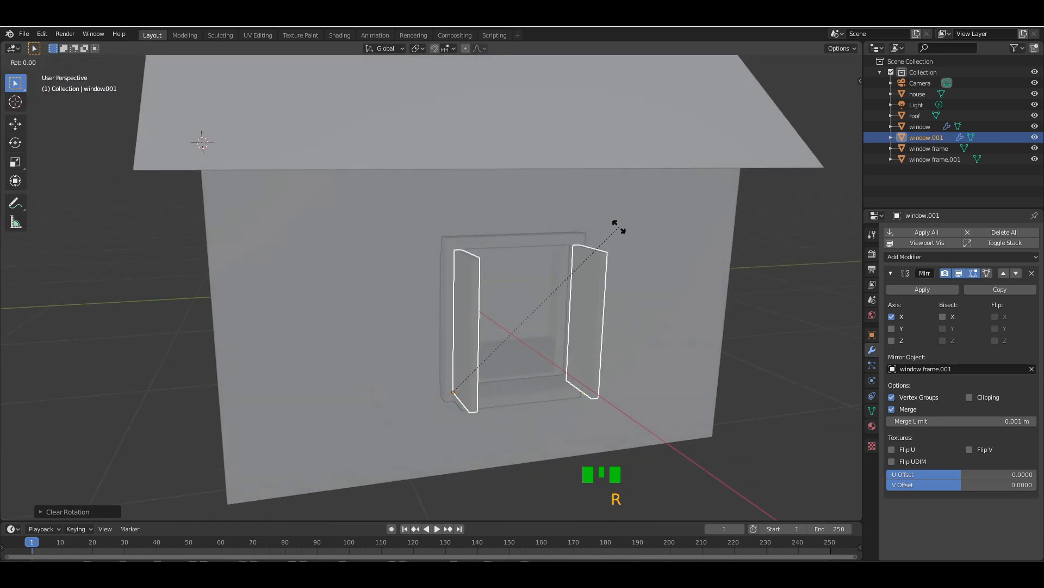
pyautogui.rightClick(619, 227)
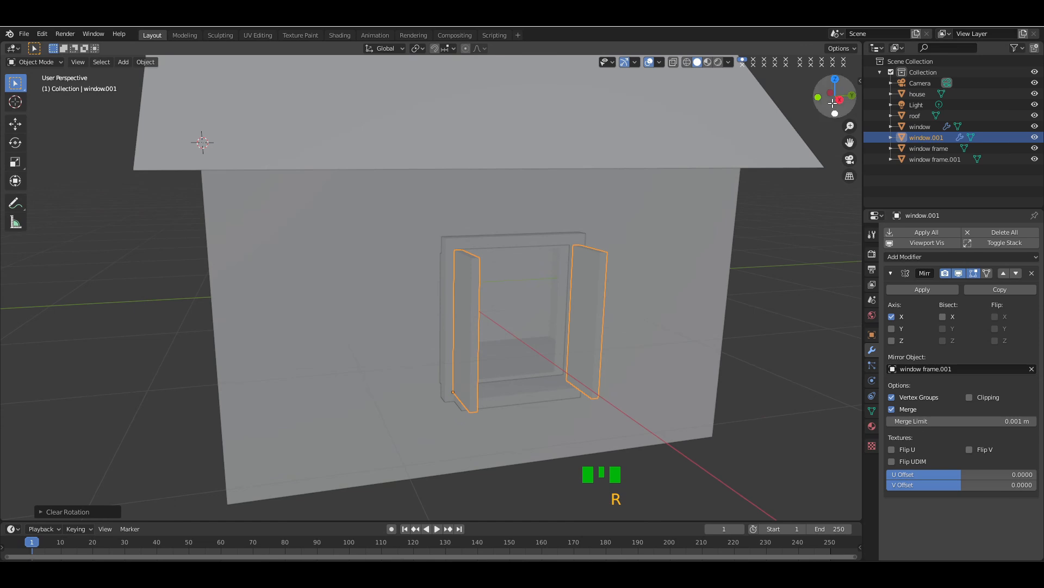
# - Rotate the duplicated window's shutters 90° about Z to close them
pyautogui.moveTo(833, 101)
pyautogui.mouseDown()
pyautogui.moveTo(868, 89)
pyautogui.moveTo(824, 141)
pyautogui.moveTo(835, 109)
pyautogui.mouseUp()
pyautogui.click(783, 327)
pyautogui.click(590, 287)
pyautogui.write('rz')
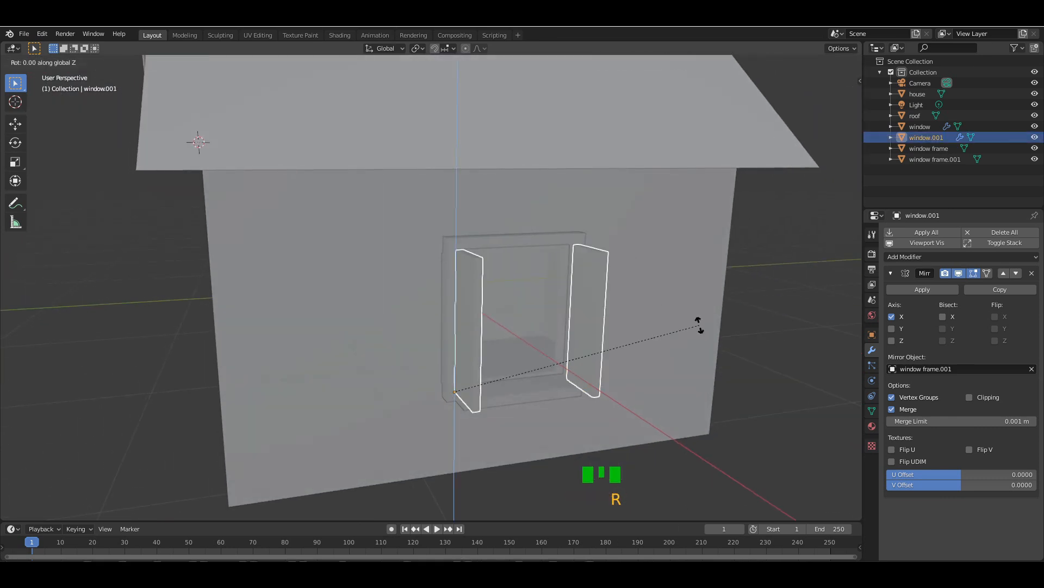
pyautogui.write('90')
pyautogui.press('Return')
pyautogui.click(798, 193)
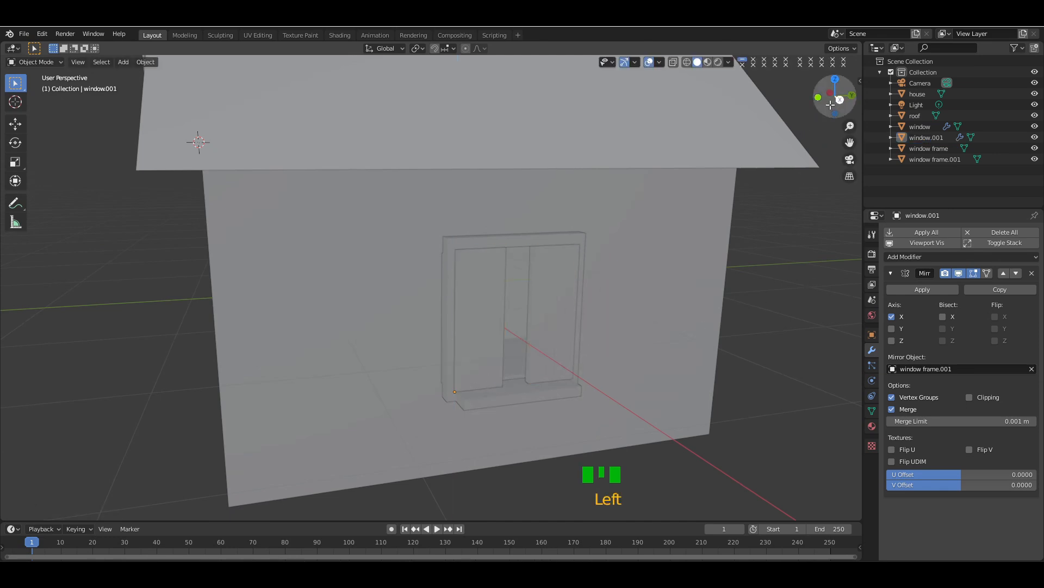
# - In Edit Mode, move the duplicated shutter's inner side face along Y toward the middle of the frame
pyautogui.moveTo(831, 105); pyautogui.dragTo(835, 104)
pyautogui.press('KP_Add')
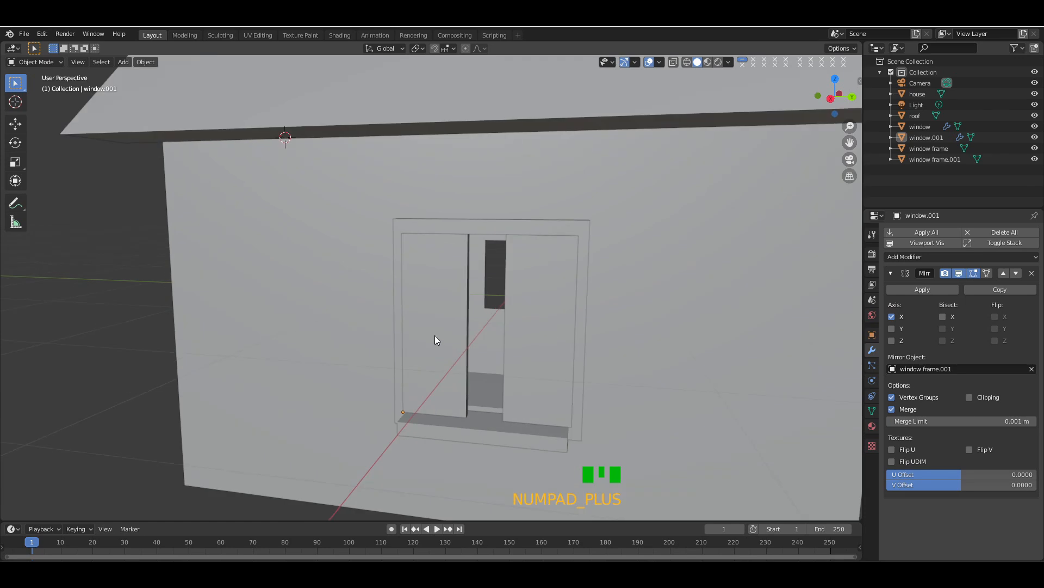
pyautogui.click(436, 340)
pyautogui.press('Tab')
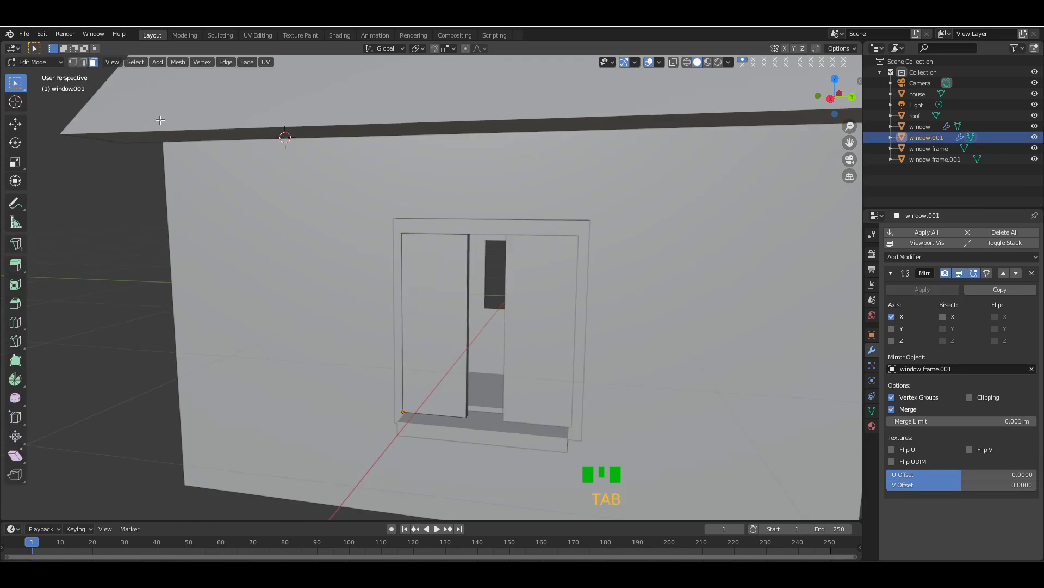
pyautogui.moveTo(824, 107); pyautogui.dragTo(861, 100)
pyautogui.press('g')
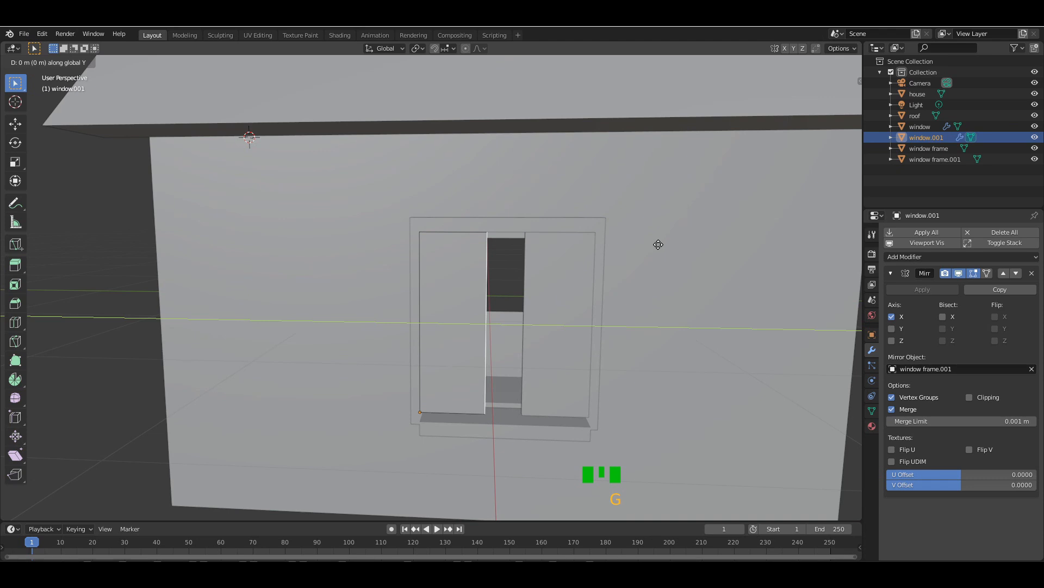
pyautogui.click(674, 246)
# - Enable the mirror modifier's Y axis and nudge the shutter's inner face about 0.003 m further along Y
pyautogui.click(906, 329)
pyautogui.press('g')
pyautogui.press('x')
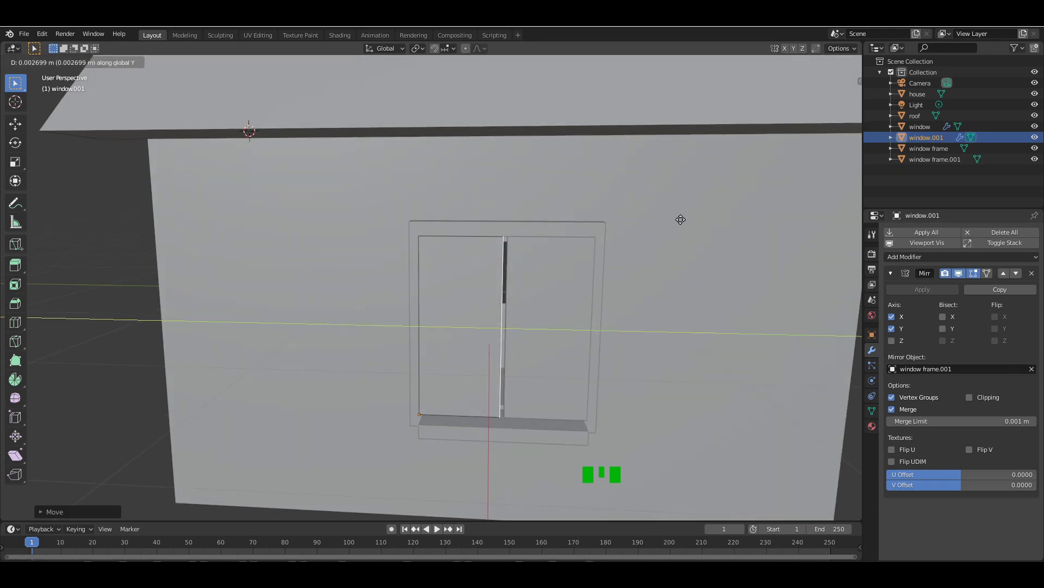
pyautogui.click(681, 221)
pyautogui.press('Tab')
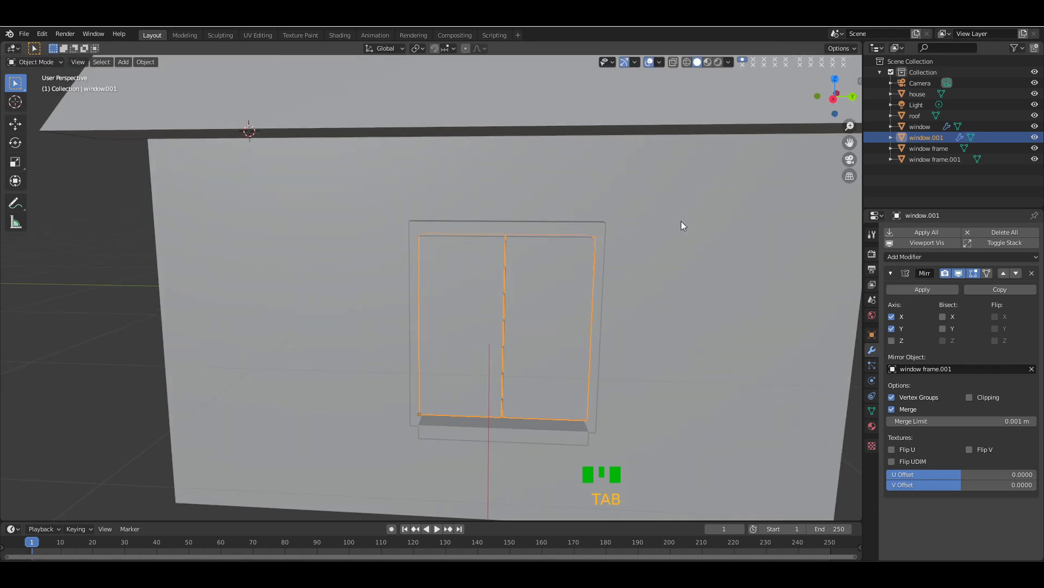
# - Swing the duplicated shutters open about Z and disable the mirror modifier's Y axis
pyautogui.press('r')
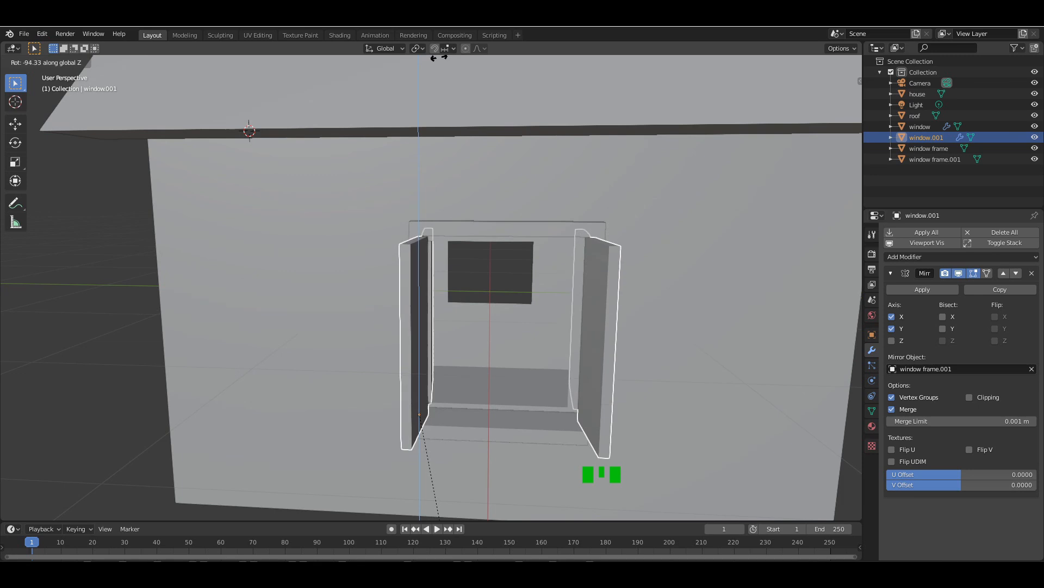
pyautogui.click(415, 60)
pyautogui.click(256, 148)
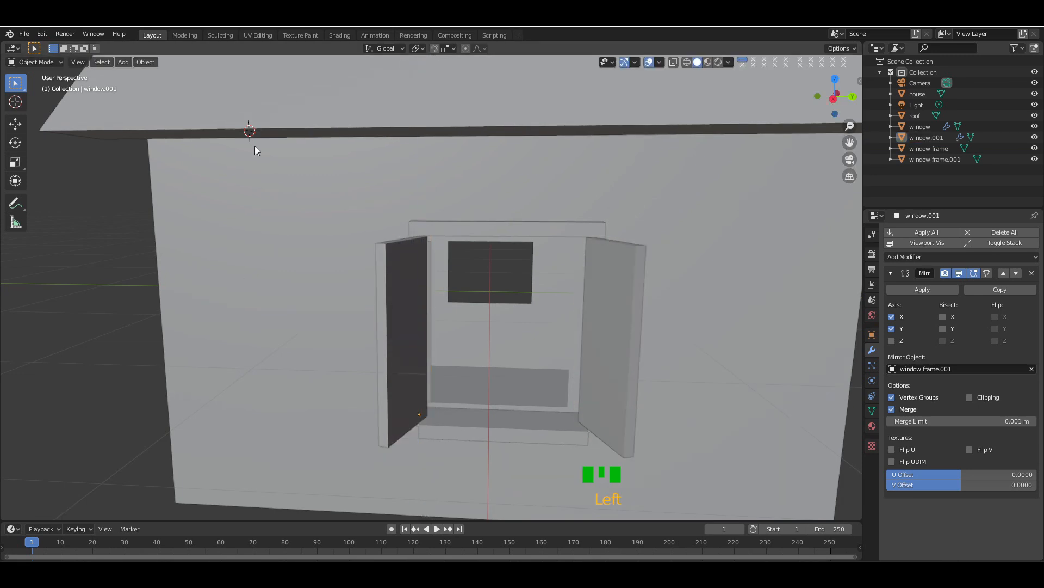
pyautogui.moveTo(836, 109)
pyautogui.mouseDown()
pyautogui.moveTo(790, 103)
pyautogui.moveTo(847, 97)
pyautogui.mouseUp()
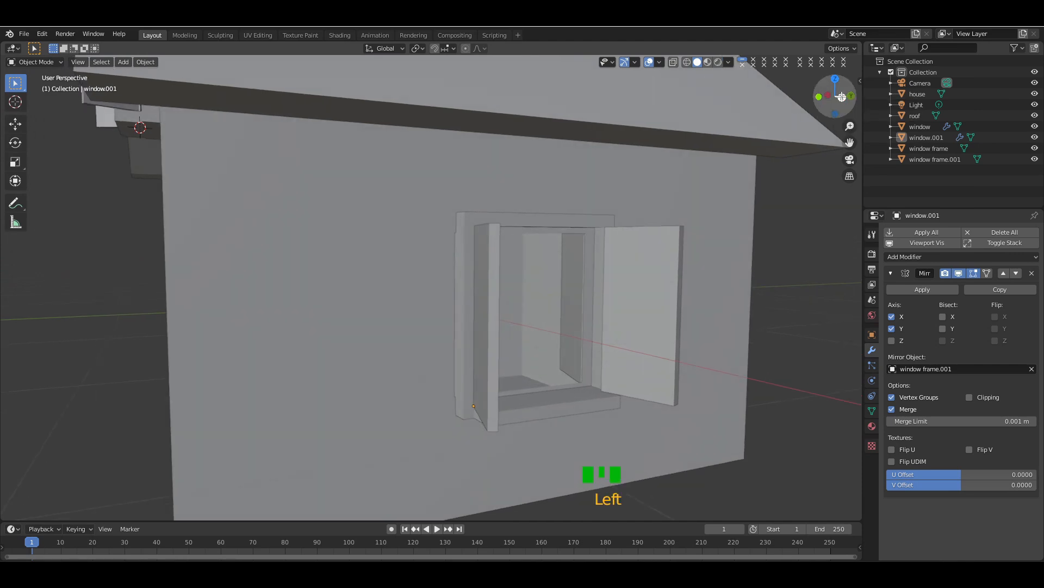
pyautogui.click(892, 328)
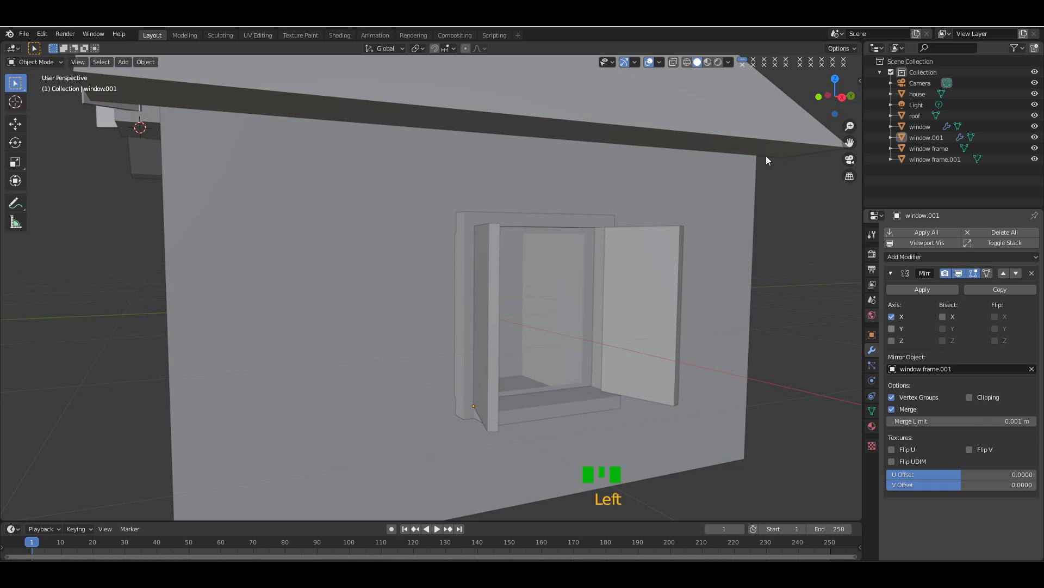
pyautogui.moveTo(832, 111)
pyautogui.mouseDown()
pyautogui.moveTo(805, 109)
pyautogui.moveTo(832, 109)
pyautogui.mouseUp()
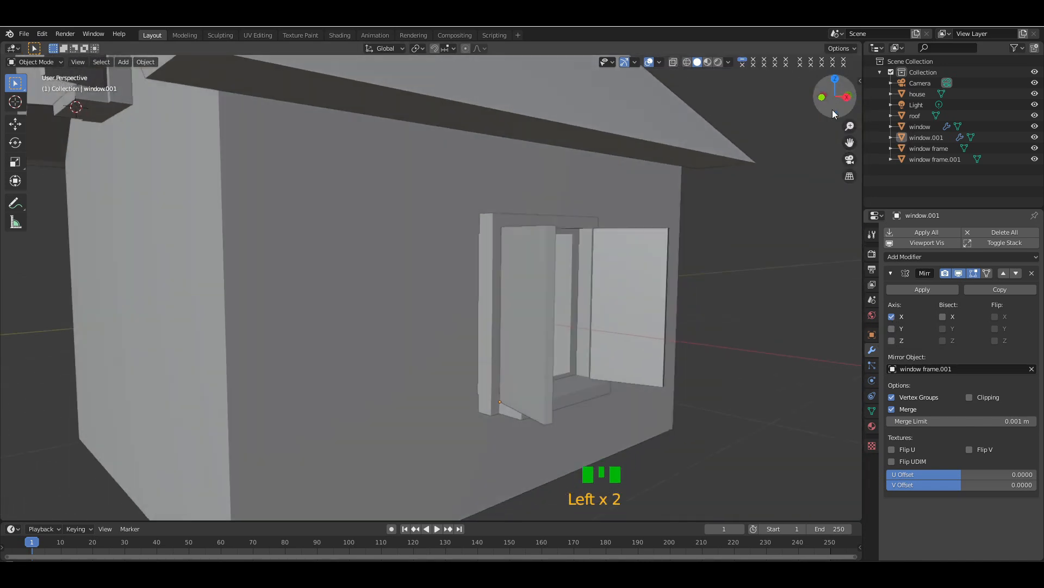
# - Clear the duplicated shutters' rotation and rotate them 90° about Z back to the closed position
pyautogui.click(546, 315)
pyautogui.hotkey('alt', 'r')
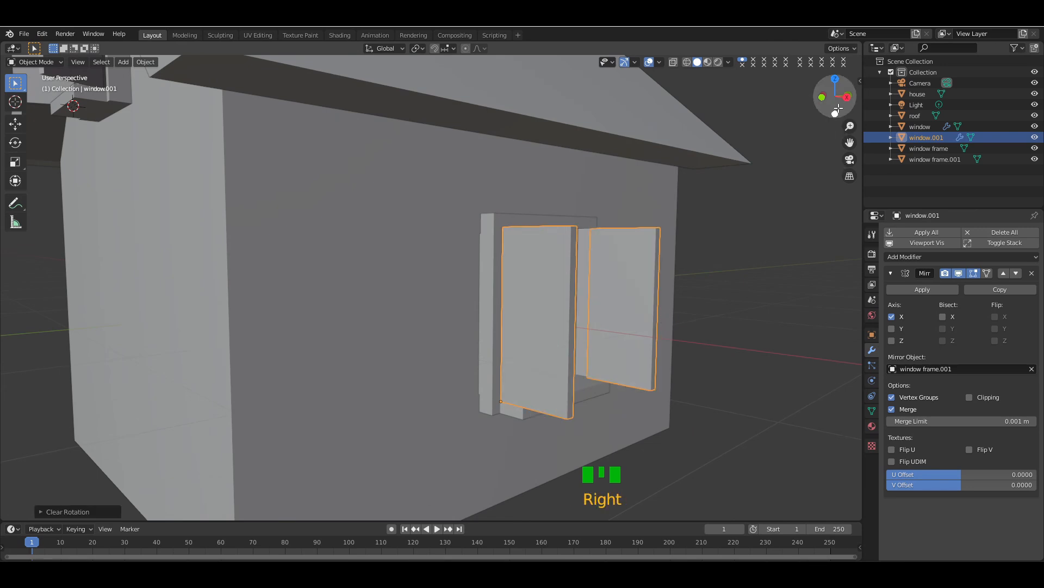
pyautogui.moveTo(838, 109); pyautogui.dragTo(827, 110)
pyautogui.press('r')
pyautogui.press('z')
pyautogui.press('9')
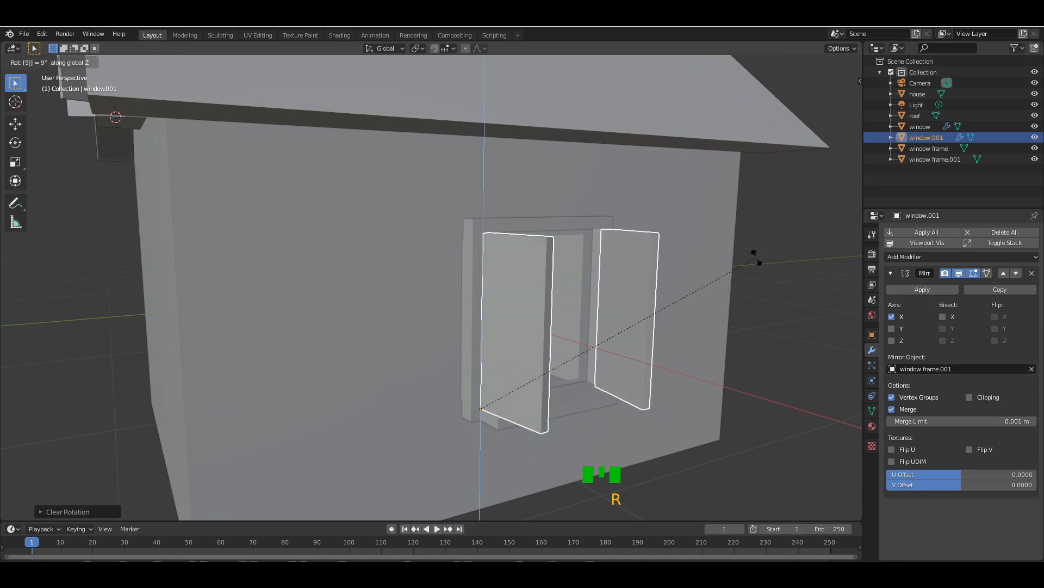
pyautogui.press('0')
pyautogui.press('Return')
pyautogui.click(805, 322)
pyautogui.press('KP_Subtract')
pyautogui.press('KP_Subtract')
pyautogui.press('KP_Subtract')
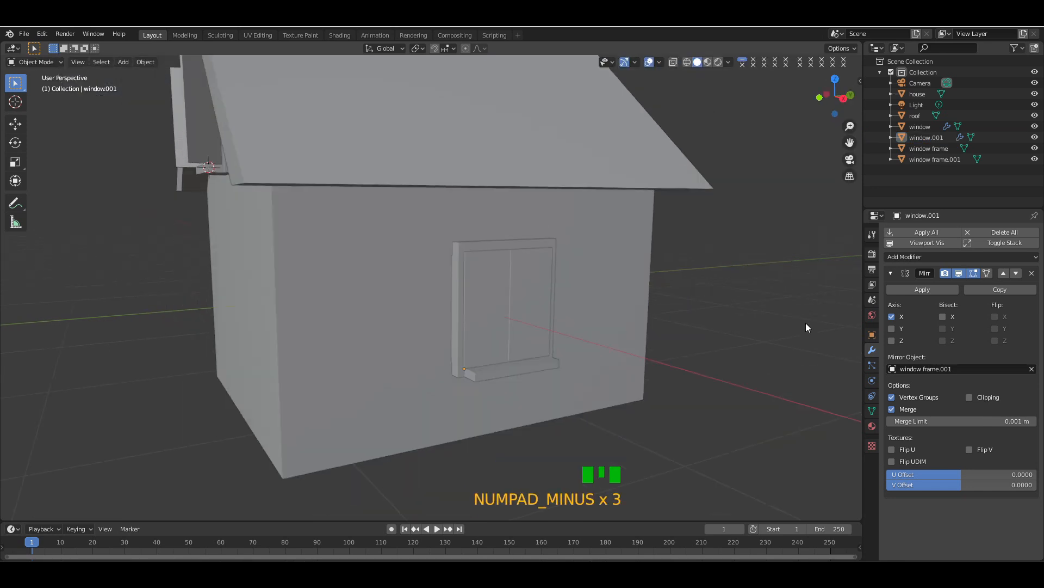
# - Try to close the gap between the shutters by moving the inner face about 0.003 m along Y in Edit Mode
pyautogui.moveTo(814, 111); pyautogui.dragTo(784, 114)
pyautogui.press('KP_Add')
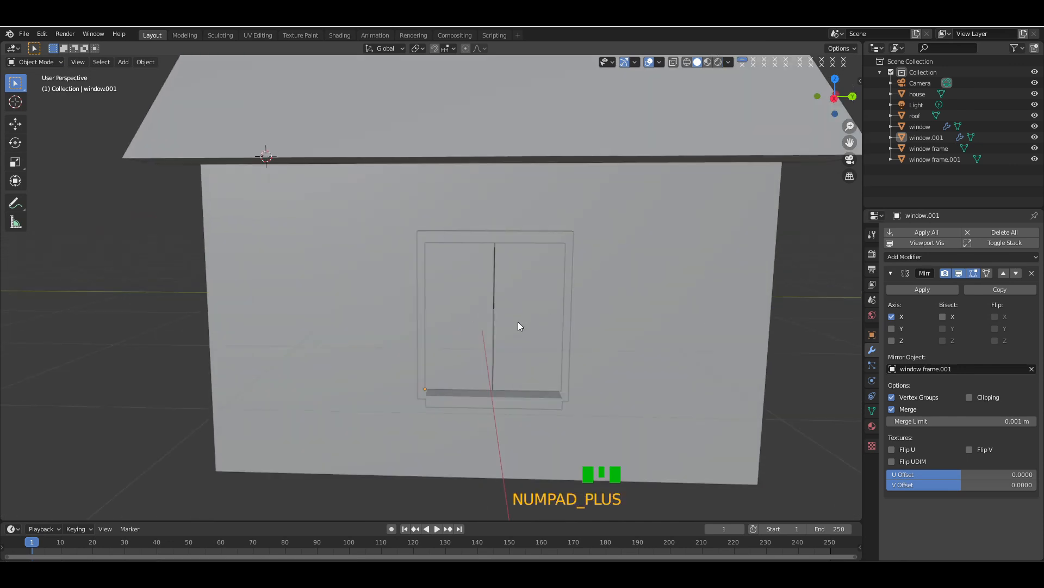
pyautogui.click(461, 317)
pyautogui.press('Tab')
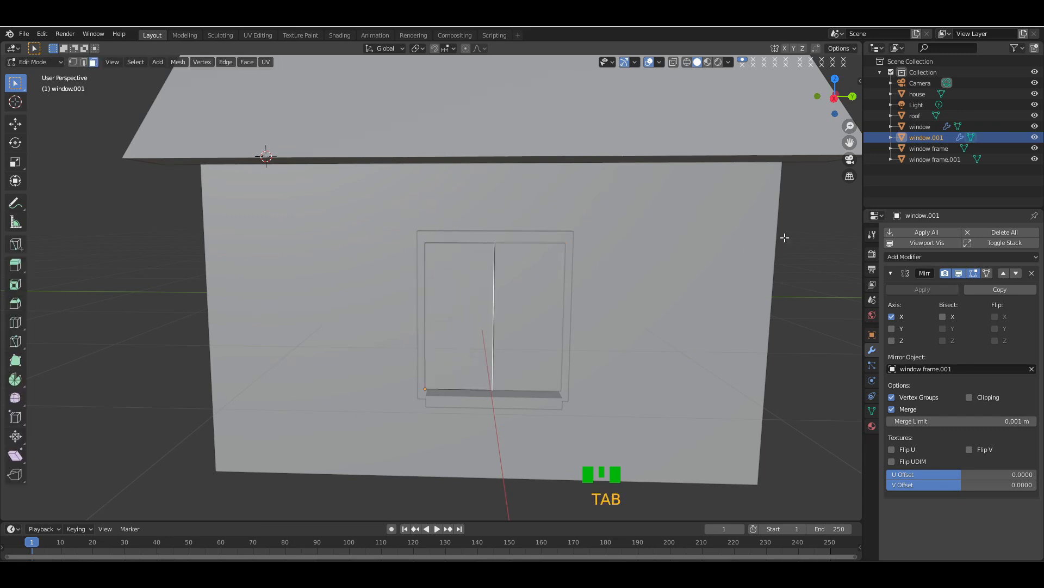
pyautogui.click(959, 274)
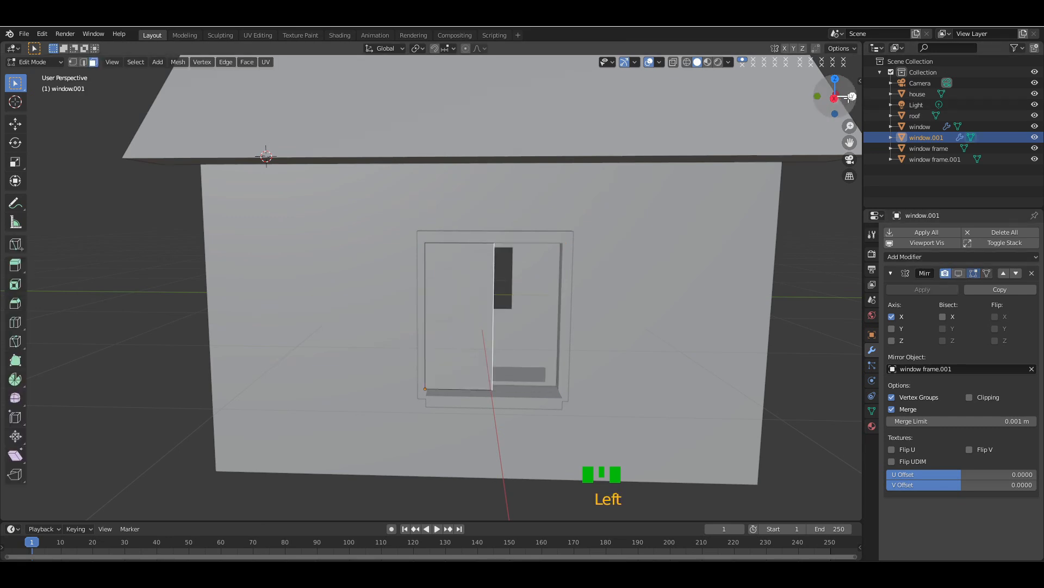
pyautogui.moveTo(847, 96)
pyautogui.mouseDown()
pyautogui.moveTo(826, 98)
pyautogui.moveTo(834, 103)
pyautogui.mouseUp()
pyautogui.click(958, 273)
pyautogui.press('g')
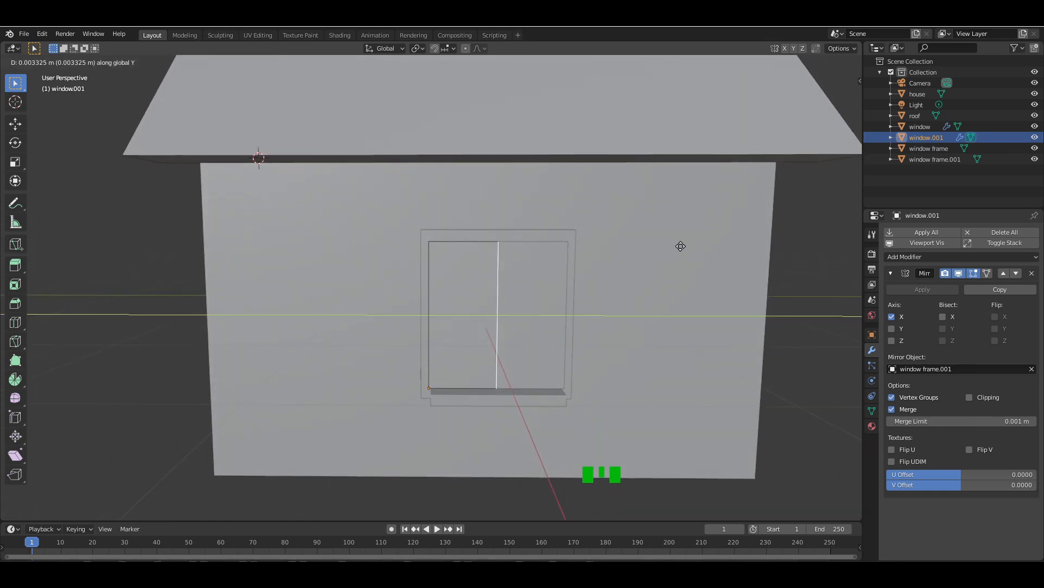
pyautogui.click(681, 246)
pyautogui.press('Tab')
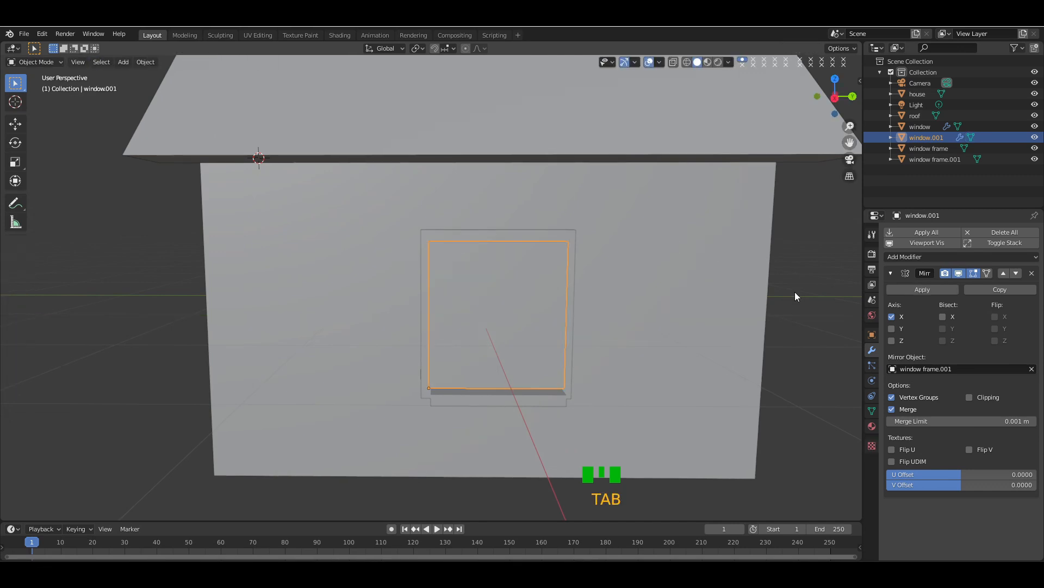
pyautogui.click(804, 325)
pyautogui.moveTo(841, 96)
pyautogui.mouseDown()
pyautogui.moveTo(801, 95)
pyautogui.moveTo(841, 97)
pyautogui.moveTo(814, 96)
pyautogui.moveTo(840, 95)
pyautogui.moveTo(829, 95)
pyautogui.mouseUp()
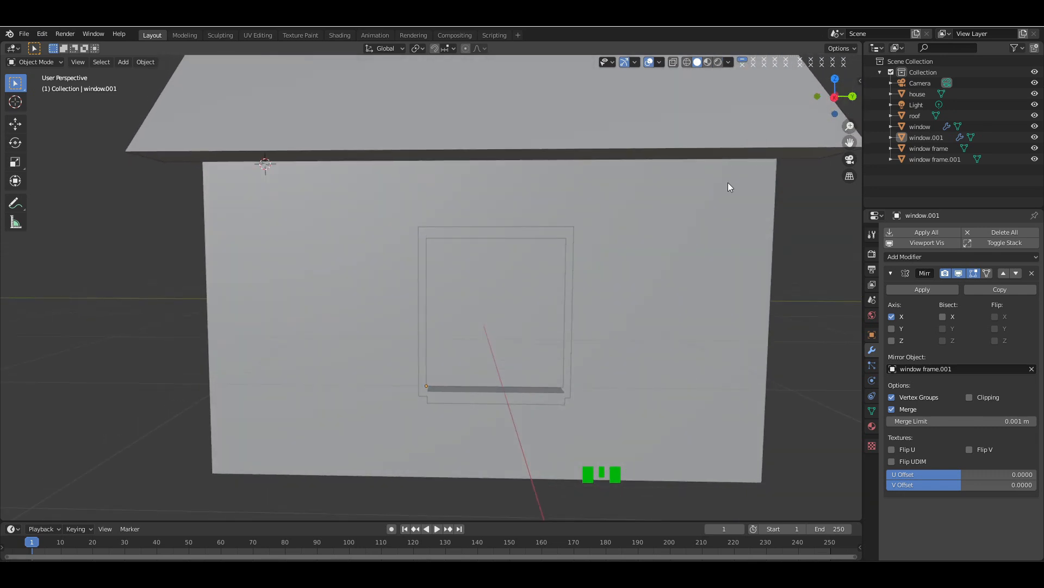
# - Undo the last shift of the shutter's inner face and leave Edit Mode
pyautogui.hotkey('ctrl', 'z')
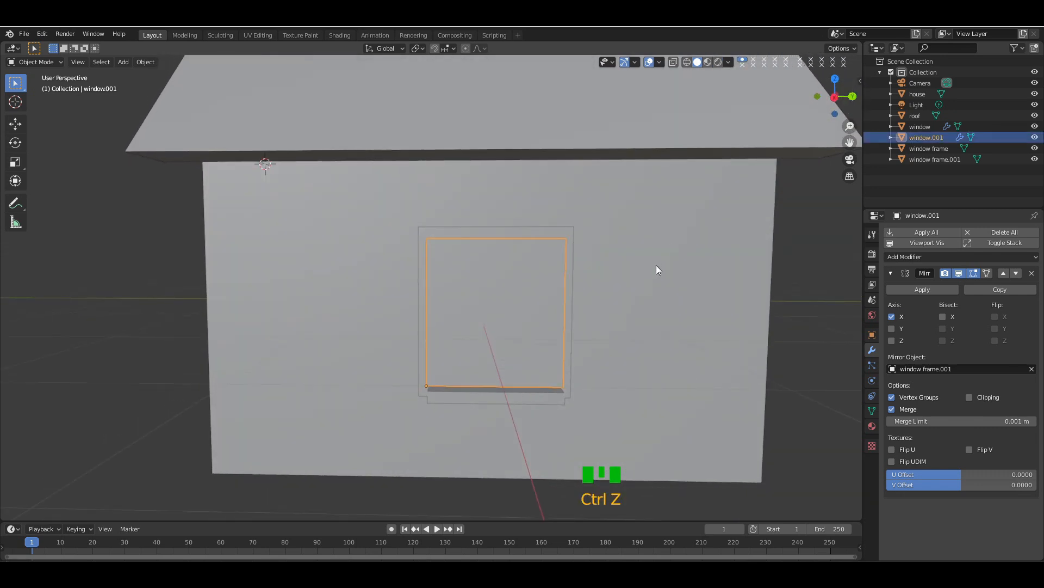
pyautogui.hotkey('ctrl', 'z')
pyautogui.press('Tab')
pyautogui.click(805, 278)
# - Duplicate the side window's frame and shutters together and move the copies along X to the opposite side wall
pyautogui.moveTo(832, 97); pyautogui.dragTo(850, 97)
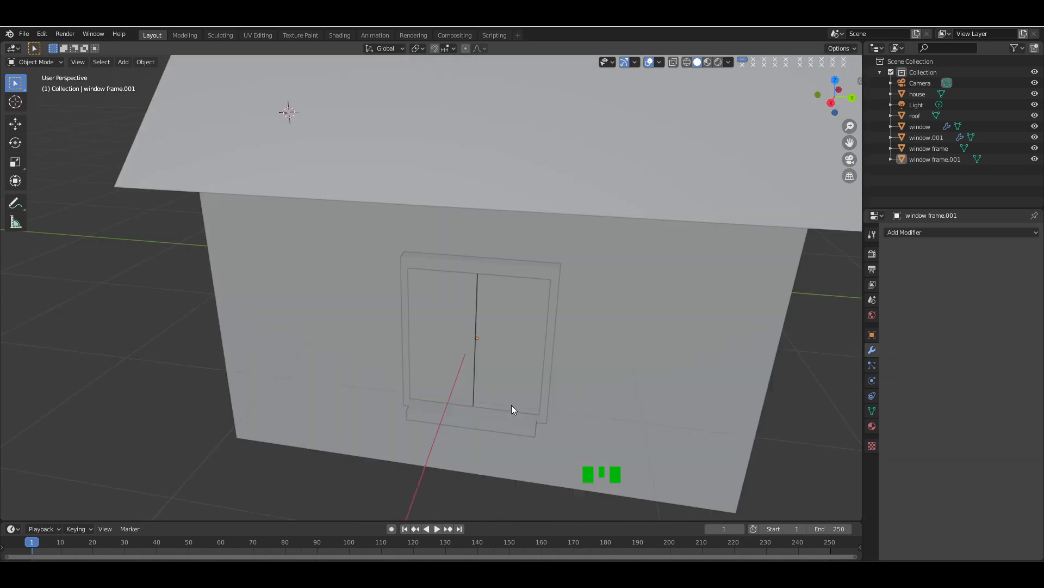
pyautogui.click(491, 416)
pyautogui.keyDown('shift'); pyautogui.click(498, 370); pyautogui.keyUp('shift')
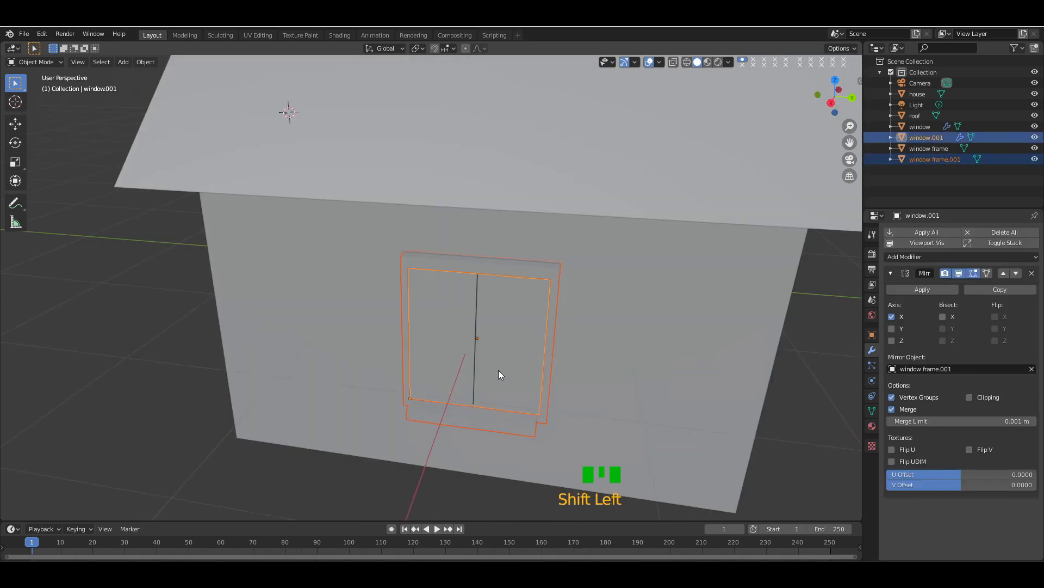
pyautogui.moveTo(817, 109); pyautogui.dragTo(503, 273)
pyautogui.press('KP_Subtract')
pyautogui.press('KP_Subtract')
pyautogui.press('KP_Subtract')
pyautogui.press('KP_Subtract')
pyautogui.press('KP_Subtract')
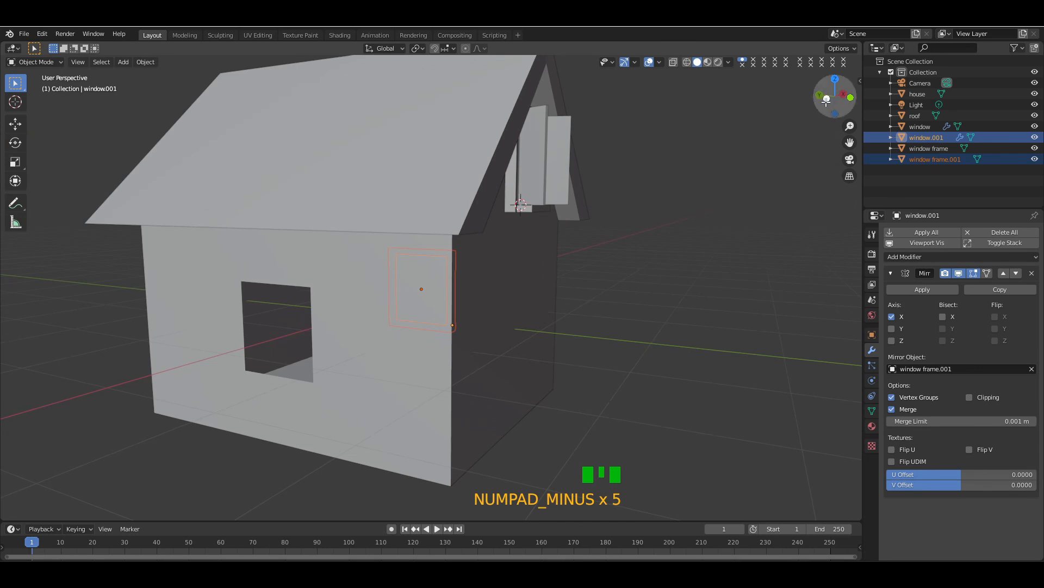
pyautogui.moveTo(826, 100); pyautogui.dragTo(734, 146)
pyautogui.hotkey('shift', 'd')
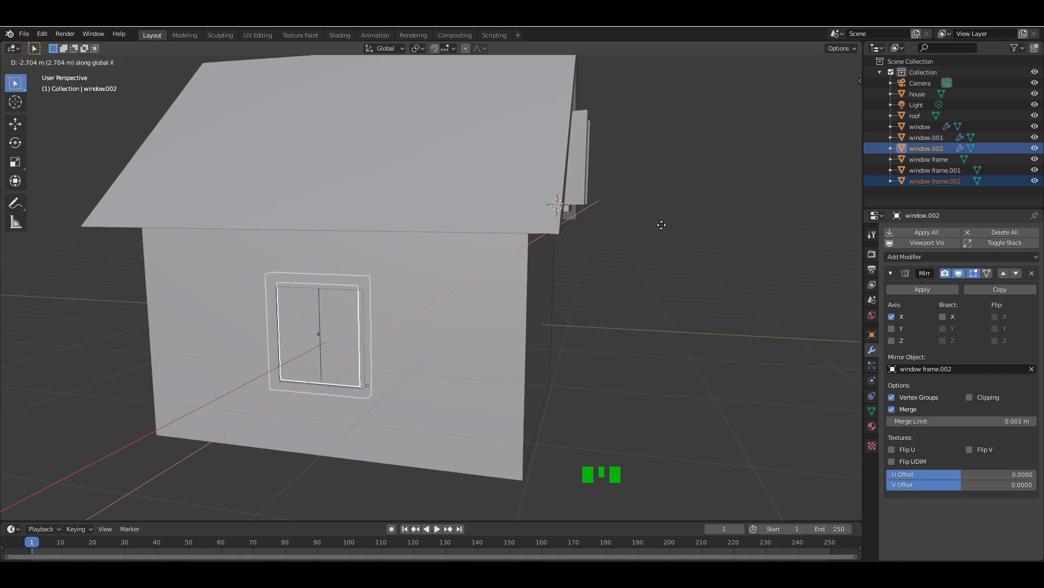
pyautogui.click(659, 231)
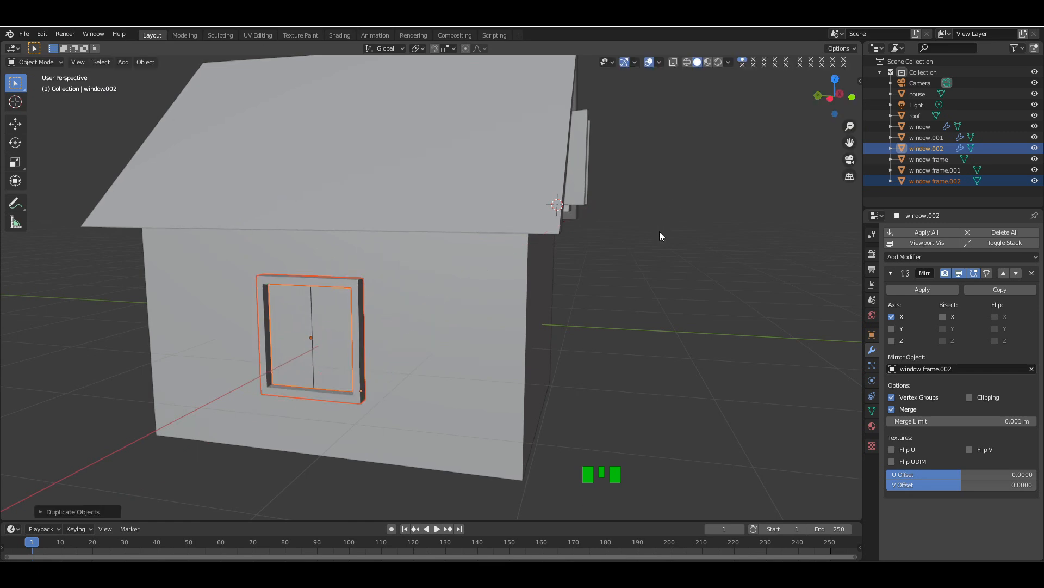
# - Rotate the duplicated frame and shutters 180° about Z so they face outward
pyautogui.write('80')
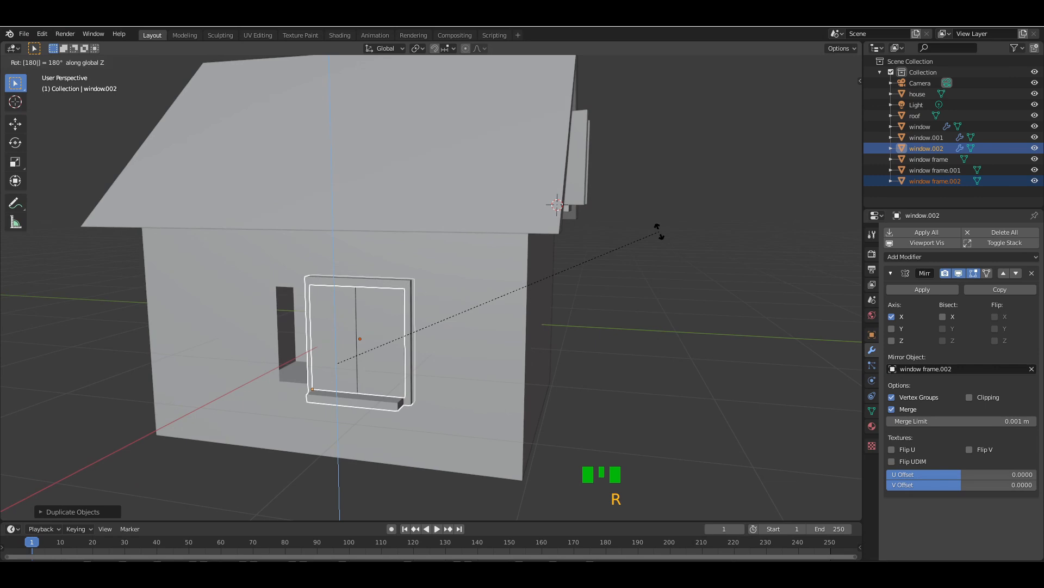
pyautogui.click(658, 231)
pyautogui.moveTo(830, 97); pyautogui.dragTo(833, 97)
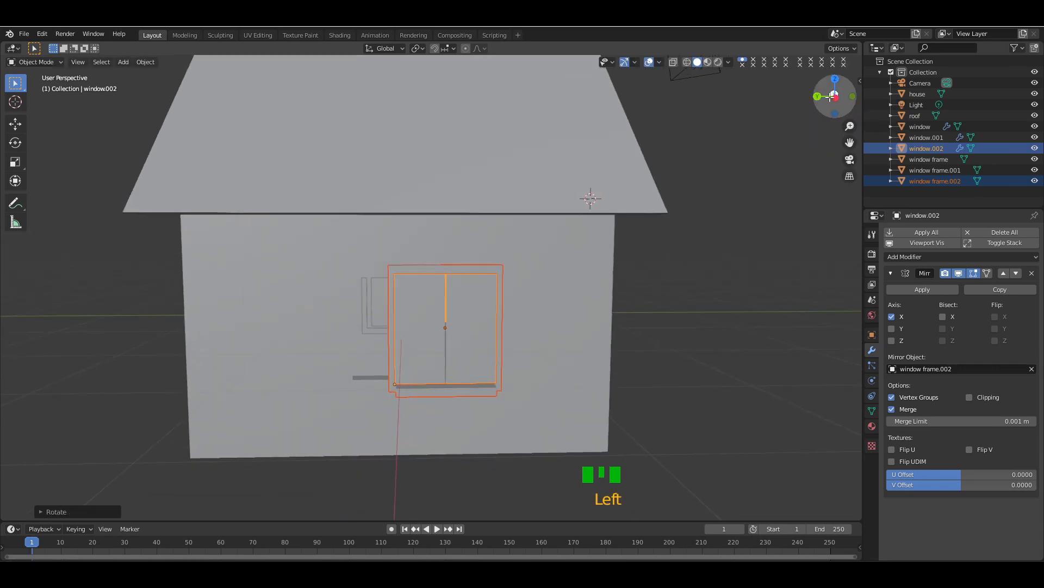
# - In wireframe display, move the duplicated frame and shutters along Y to line them up with the wall opening
pyautogui.click(688, 62)
pyautogui.press('g')
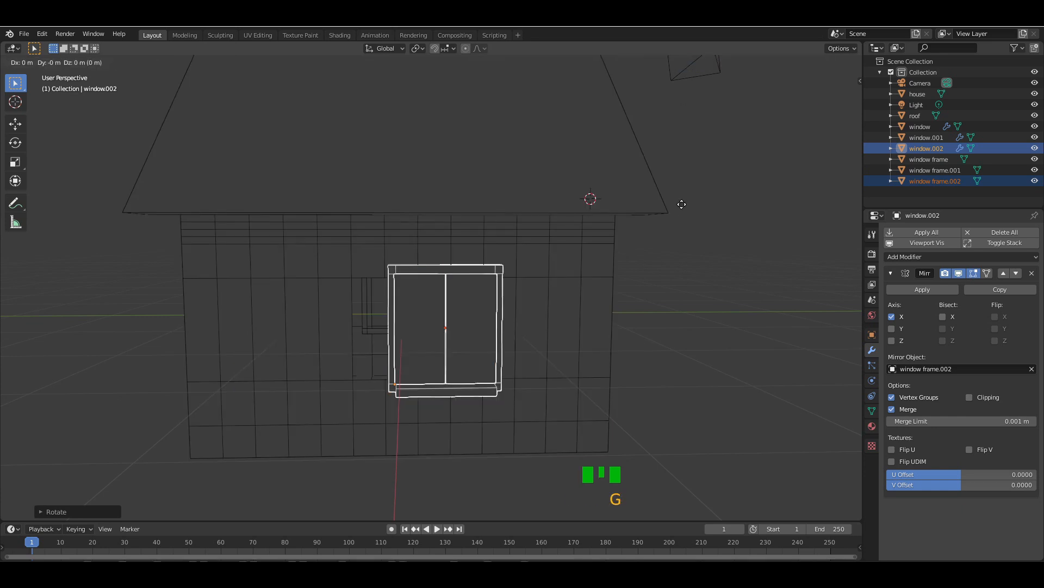
pyautogui.click(644, 204)
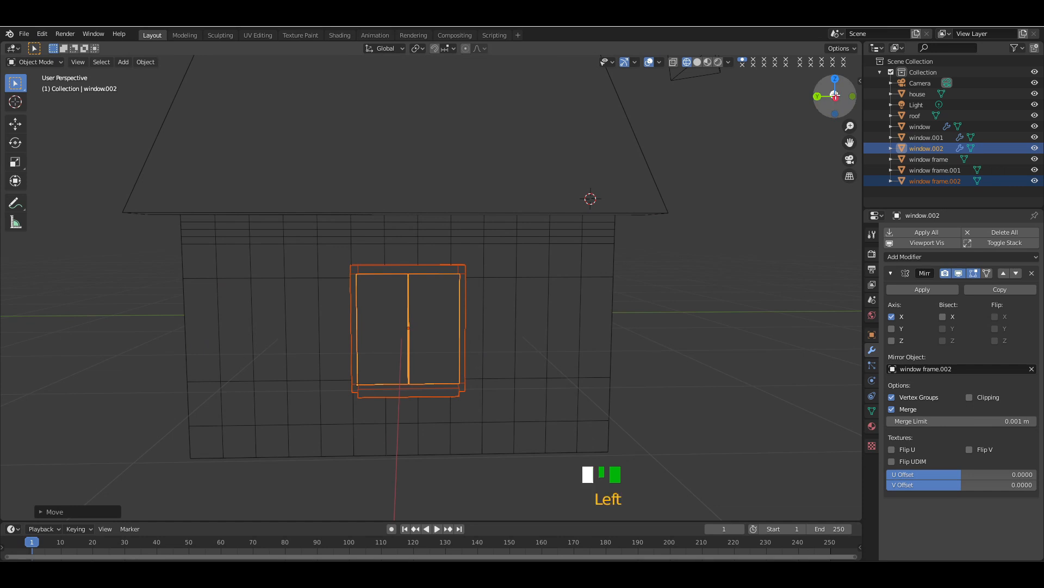
pyautogui.moveTo(835, 96)
pyautogui.mouseDown()
pyautogui.moveTo(813, 94)
pyautogui.moveTo(834, 96)
pyautogui.mouseUp()
pyautogui.press('g')
pyautogui.press('y')
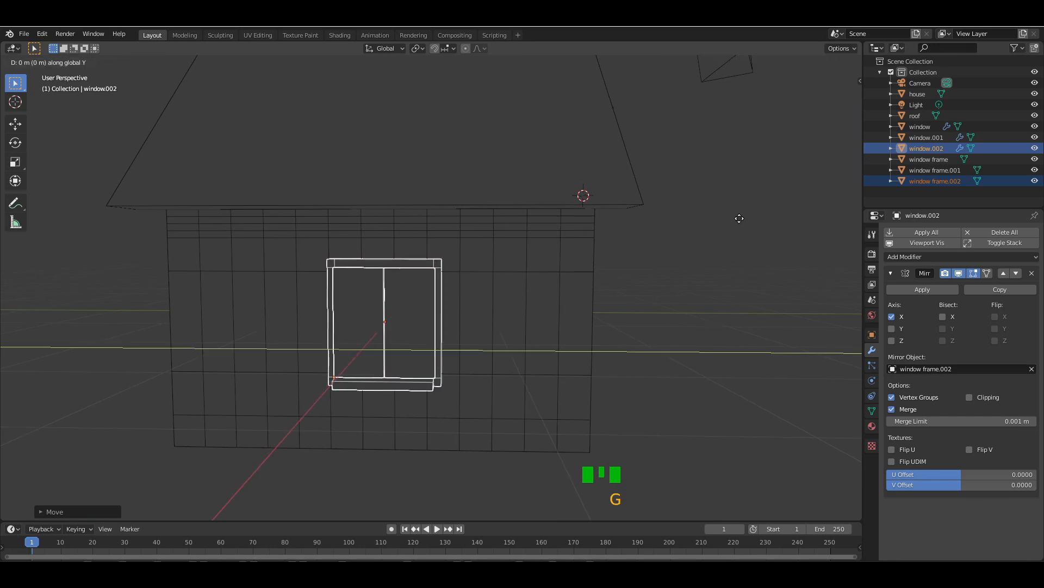
pyautogui.click(734, 218)
pyautogui.press('g')
pyautogui.press('y')
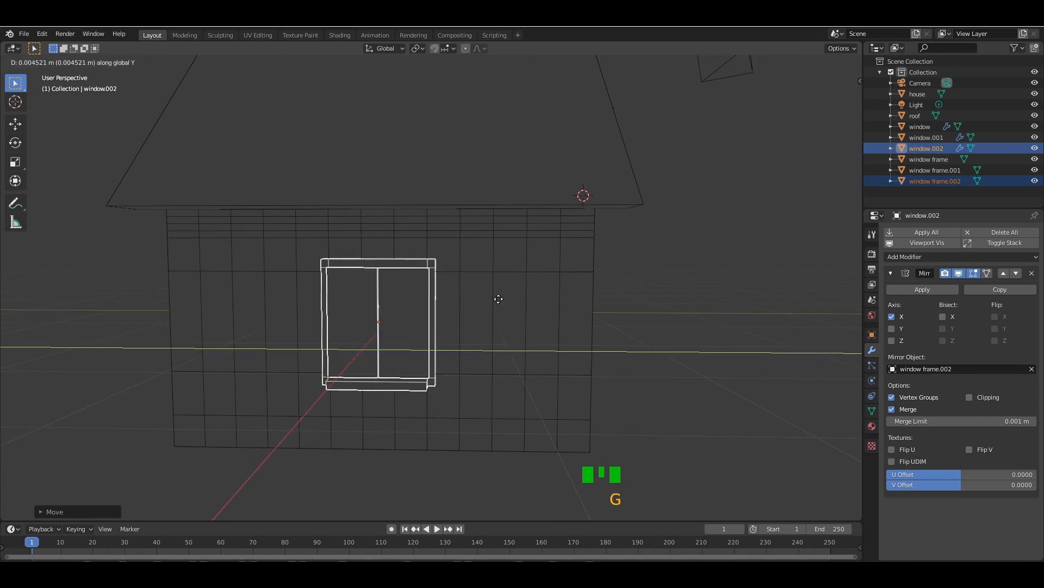
pyautogui.click(498, 299)
pyautogui.click(698, 62)
# - Seat the duplicated window in the wall by moving it along X, and refine its Y position in wireframe display
pyautogui.moveTo(828, 97)
pyautogui.mouseDown()
pyautogui.moveTo(895, 97)
pyautogui.moveTo(789, 97)
pyautogui.moveTo(871, 106)
pyautogui.moveTo(835, 104)
pyautogui.mouseUp()
pyautogui.press('g')
pyautogui.press('x')
pyautogui.click(712, 337)
pyautogui.click(686, 62)
pyautogui.press('g')
pyautogui.press('y')
pyautogui.click(664, 266)
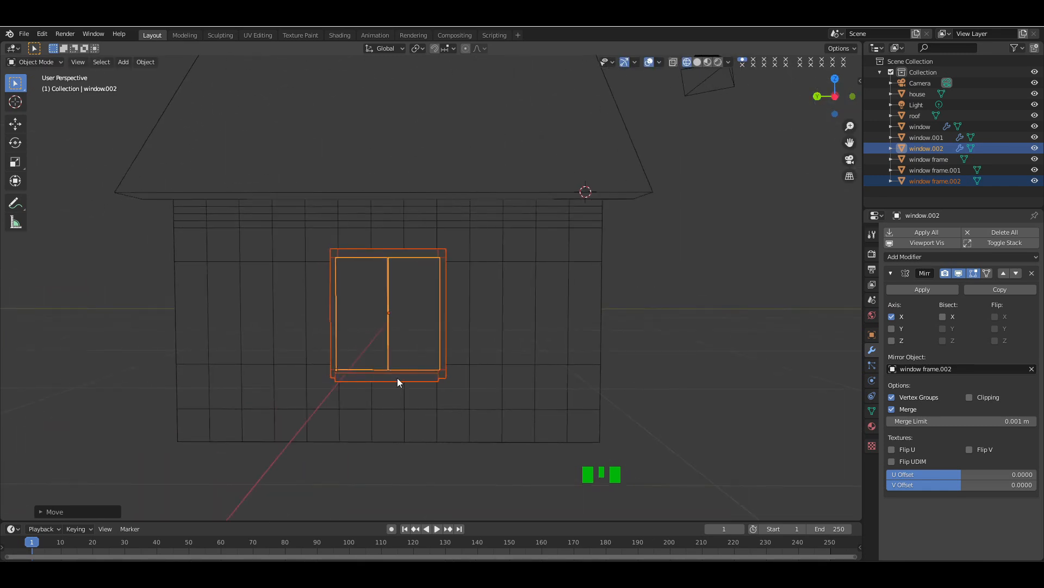
# - Return to solid display and swing only the duplicated shutters open 90° about Z
pyautogui.click(697, 62)
pyautogui.click(692, 249)
pyautogui.write('rz90')
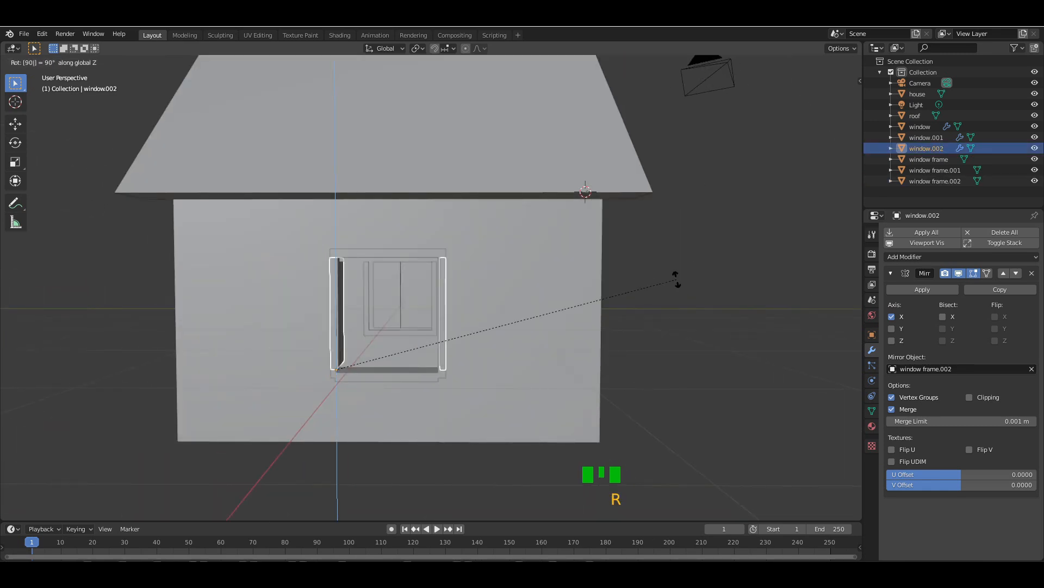
pyautogui.press('Escape')
pyautogui.write('rz90')
pyautogui.press('Escape')
pyautogui.write('rz90')
pyautogui.press('Return')
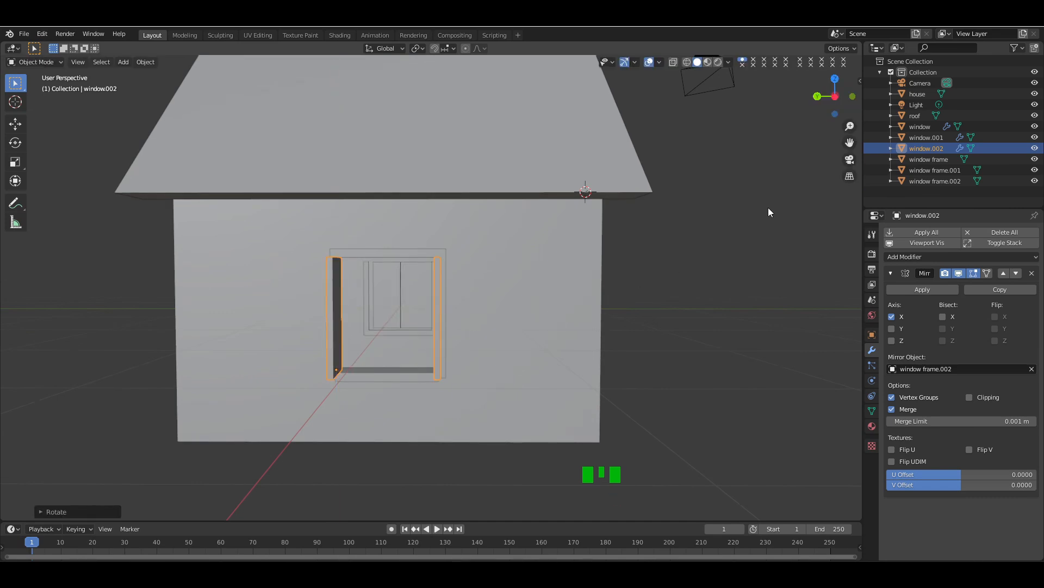
# - Select the new window's shutters and frame together and scale them along X to fit the wall
pyautogui.click(768, 207)
pyautogui.moveTo(830, 104)
pyautogui.mouseDown()
pyautogui.moveTo(882, 100)
pyautogui.moveTo(832, 95)
pyautogui.moveTo(832, 32)
pyautogui.moveTo(832, 98)
pyautogui.moveTo(822, 109)
pyautogui.moveTo(831, 119)
pyautogui.mouseUp()
pyautogui.press('KP_Add')
pyautogui.press('KP_Add')
pyautogui.click(484, 445)
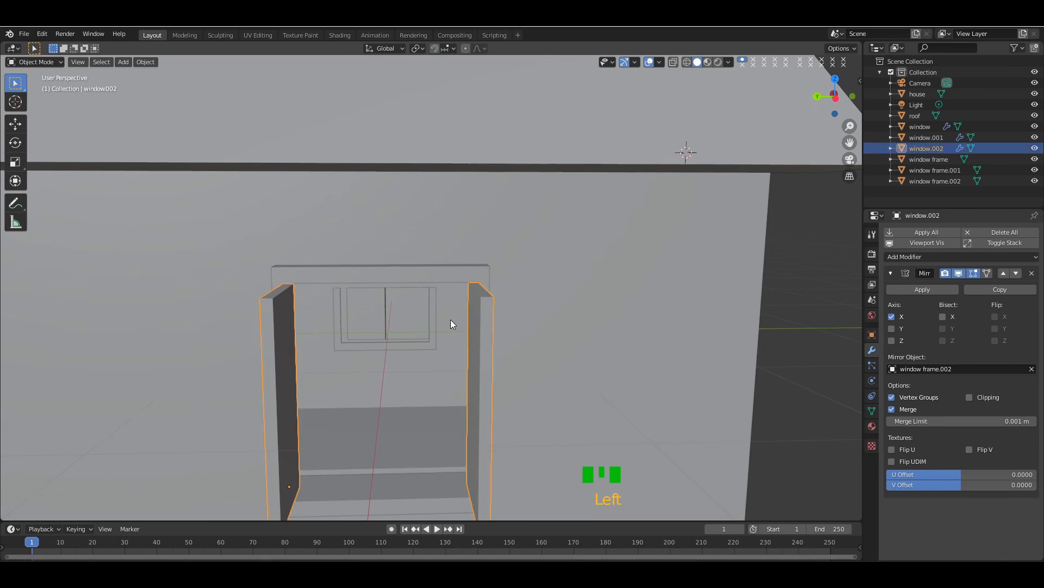
pyautogui.keyDown('shift'); pyautogui.click(419, 280); pyautogui.keyUp('shift')
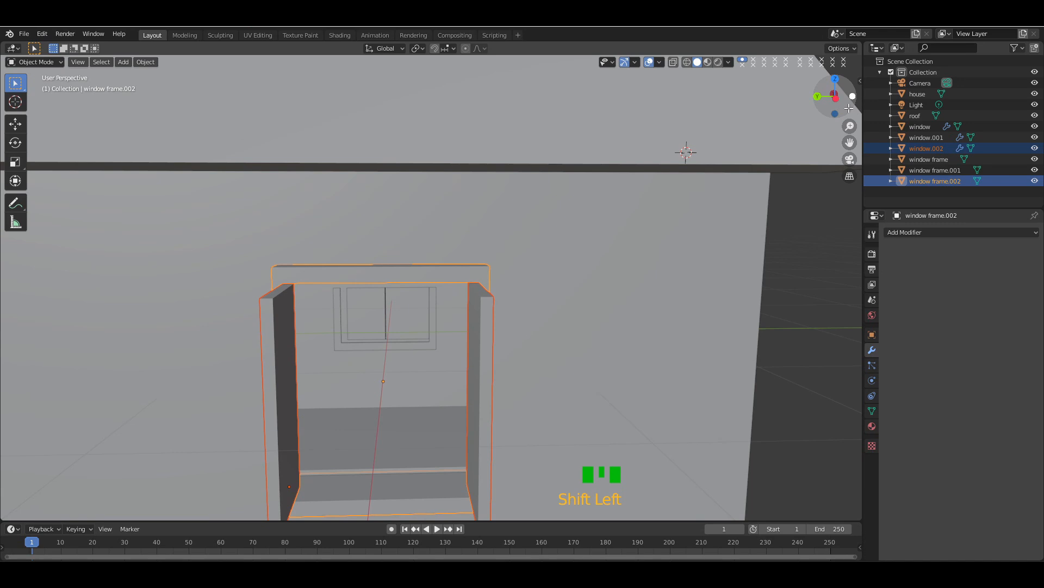
pyautogui.moveTo(843, 111); pyautogui.dragTo(816, 60)
pyautogui.press('s')
pyautogui.press('x')
pyautogui.click(680, 277)
pyautogui.click(786, 228)
# - Scale the frame and shutters along Z and shift them along Z to fit the opening's height
pyautogui.click(498, 429)
pyautogui.keyDown('shift'); pyautogui.click(517, 424); pyautogui.keyUp('shift')
pyautogui.press('s')
pyautogui.press('z')
pyautogui.click(657, 410)
pyautogui.press('g')
pyautogui.press('z')
pyautogui.click(657, 407)
pyautogui.click(794, 228)
pyautogui.click(391, 392)
pyautogui.keyDown('shift'); pyautogui.click(412, 387); pyautogui.keyUp('shift')
pyautogui.press('g')
pyautogui.press('z')
pyautogui.click(783, 182)
# - Swing the shutters of the first side window open about Z
pyautogui.click(525, 310)
pyautogui.press('r')
pyautogui.press('z')
pyautogui.click(452, 239)
pyautogui.click(764, 285)
# - Scale the first side window's frame and shutters along Z and shift them vertically to fit their opening
pyautogui.press('KP_Add')
pyautogui.click(586, 313)
pyautogui.keyDown('shift'); pyautogui.click(605, 321); pyautogui.keyUp('shift')
pyautogui.press('s')
pyautogui.press('z')
pyautogui.click(690, 323)
pyautogui.press('s')
pyautogui.press('z')
pyautogui.click(755, 244)
pyautogui.press('g')
pyautogui.press('z')
pyautogui.click(725, 293)
pyautogui.press('s')
pyautogui.press('z')
pyautogui.click(728, 224)
# - Scale the first side window's frame and shutters along Y and move them along Y to centre them in the opening
pyautogui.press('s')
pyautogui.press('z')
pyautogui.press('y')
pyautogui.click(719, 225)
pyautogui.press('g')
pyautogui.press('y')
pyautogui.click(725, 186)
pyautogui.press('g')
pyautogui.press('y')
pyautogui.click(750, 158)
pyautogui.press('g')
pyautogui.press('y')
pyautogui.click(735, 225)
pyautogui.click(838, 180)
# - Fine-tune the height of the first side window's frame and shutters with another Z scale
pyautogui.click(581, 384)
pyautogui.keyDown('shift'); pyautogui.click(581, 384); pyautogui.keyUp('shift')
pyautogui.press('s')
pyautogui.press('z')
pyautogui.click(701, 381)
pyautogui.click(841, 381)
pyautogui.press('KP_Subtract')
pyautogui.press('KP_Subtract')
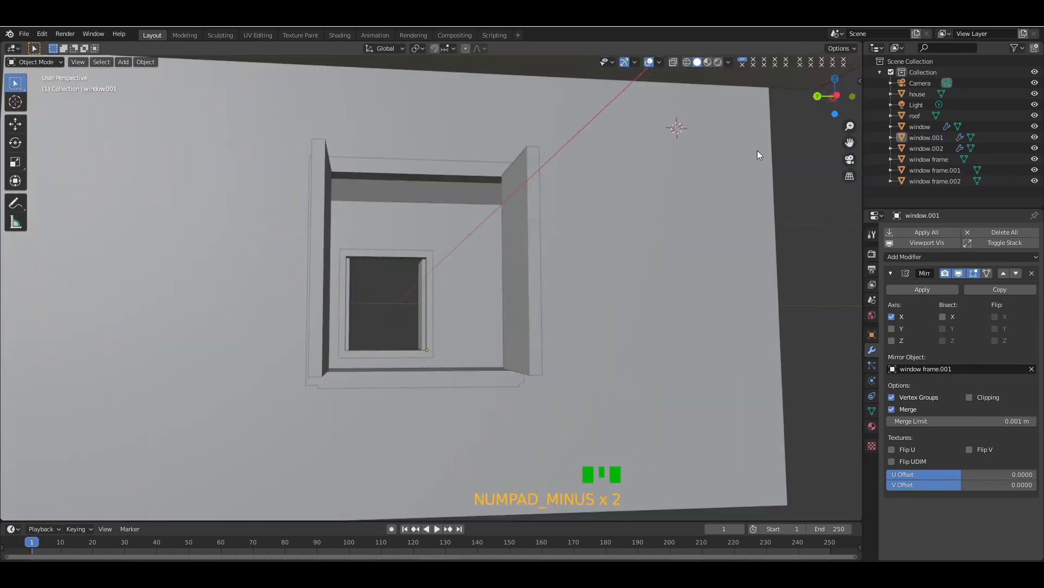
# - Scale the second side window's shutters and frame together uniformly and shift them along Y to fit the opening
pyautogui.moveTo(835, 97); pyautogui.dragTo(776, 179)
pyautogui.press('KP_Add')
pyautogui.press('KP_Add')
pyautogui.click(536, 327)
pyautogui.keyDown('shift'); pyautogui.click(381, 406); pyautogui.keyUp('shift')
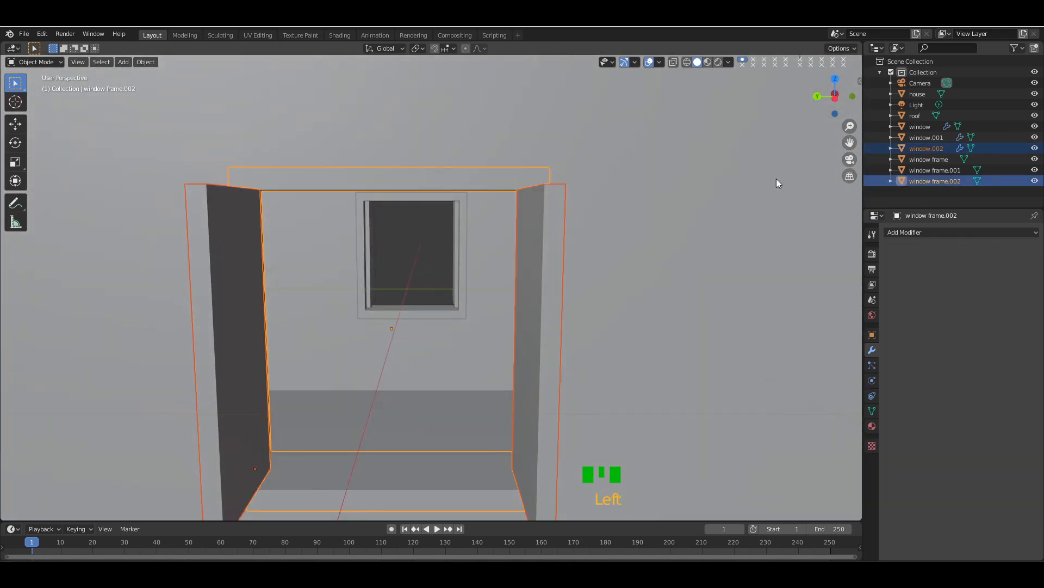
pyautogui.press('s')
pyautogui.click(775, 181)
pyautogui.moveTo(835, 97); pyautogui.dragTo(873, 97)
pyautogui.press('g')
pyautogui.press('y')
pyautogui.click(782, 136)
# - Examine the whole house from several sides to check how the side windows sit in the walls
pyautogui.moveTo(708, 466); pyautogui.dragTo(702, 471, button='middle')
pyautogui.moveTo(827, 97)
pyautogui.mouseDown()
pyautogui.moveTo(835, 93)
pyautogui.moveTo(816, 98)
pyautogui.mouseUp()
pyautogui.press('KP_Subtract')
pyautogui.press('KP_Subtract')
pyautogui.press('KP_Subtract')
pyautogui.press('KP_Subtract')
pyautogui.press('KP_Subtract')
pyautogui.press('KP_Subtract')
pyautogui.press('KP_Subtract')
pyautogui.press('KP_Subtract')
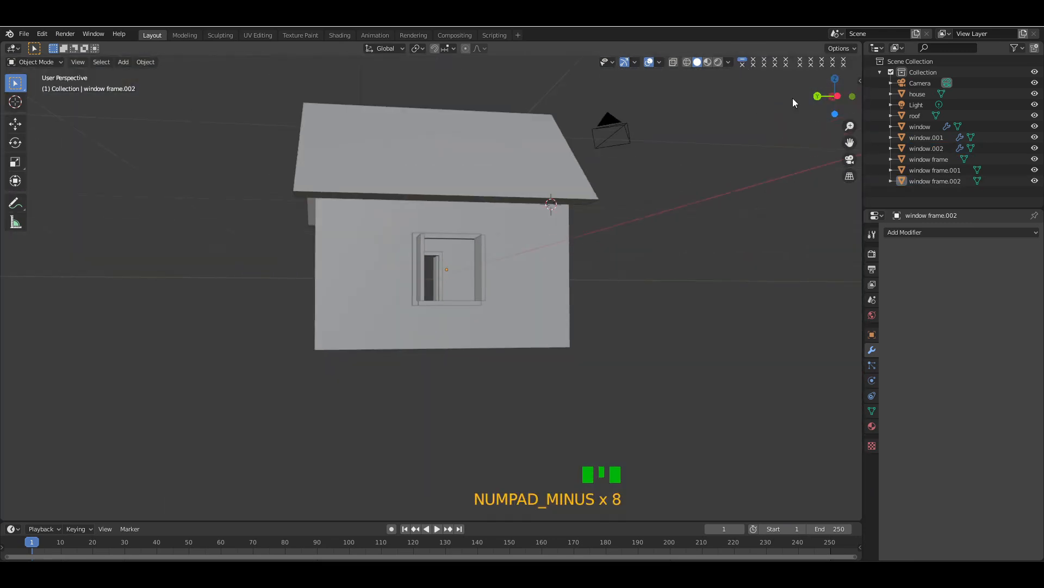
pyautogui.click(792, 97)
# - Rename the window.001 shutters object as "window 2"
pyautogui.click(927, 138)
pyautogui.doubleClick(943, 137)
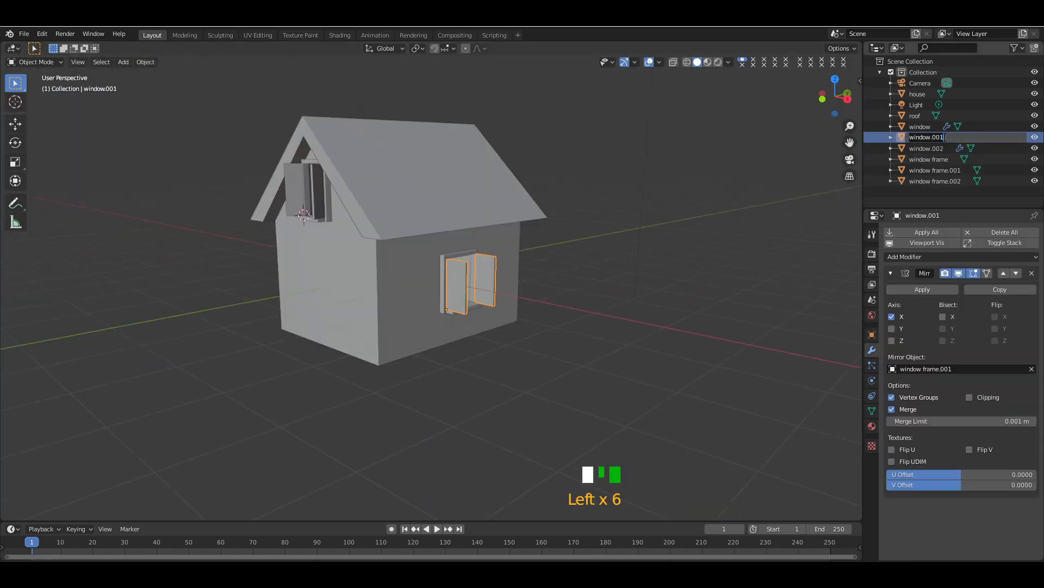
pyautogui.press('BackSpace')
pyautogui.press('BackSpace')
pyautogui.press('BackSpace')
pyautogui.press('BackSpace')
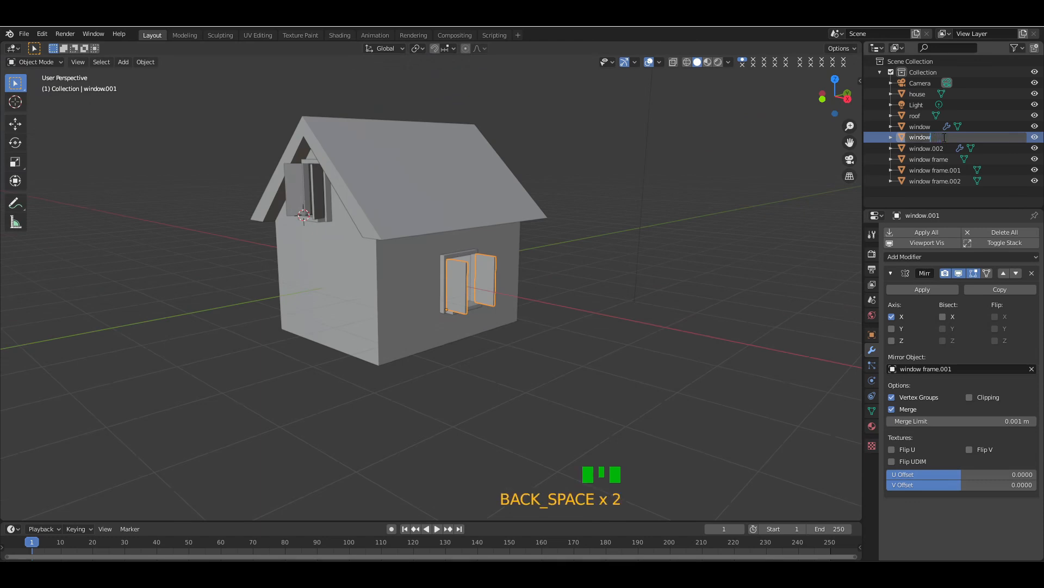
pyautogui.write('2')
pyautogui.press('Return')
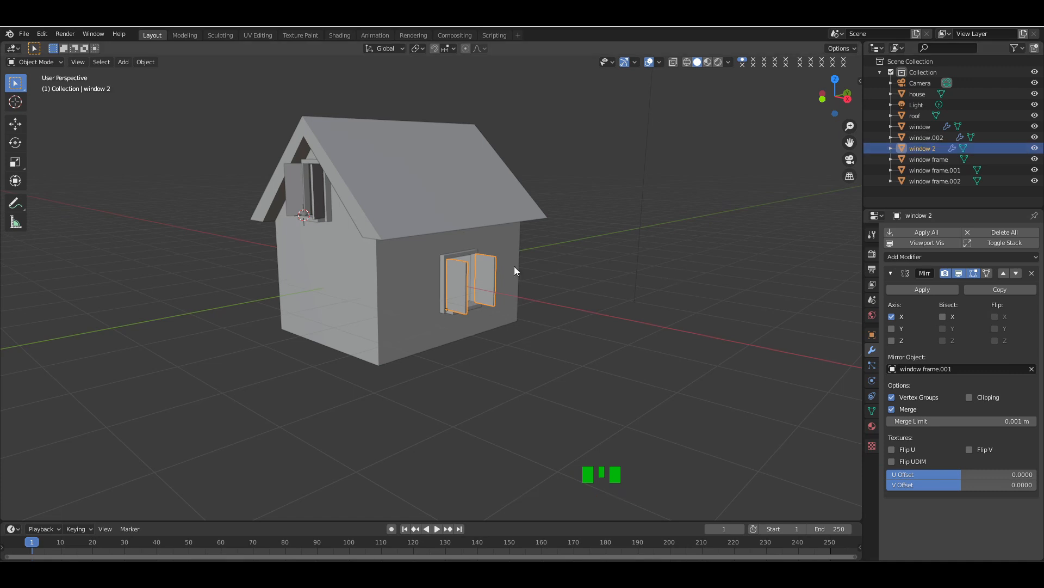
# - Rename the window frame.001 object as "window frame 2"
pyautogui.click(446, 259)
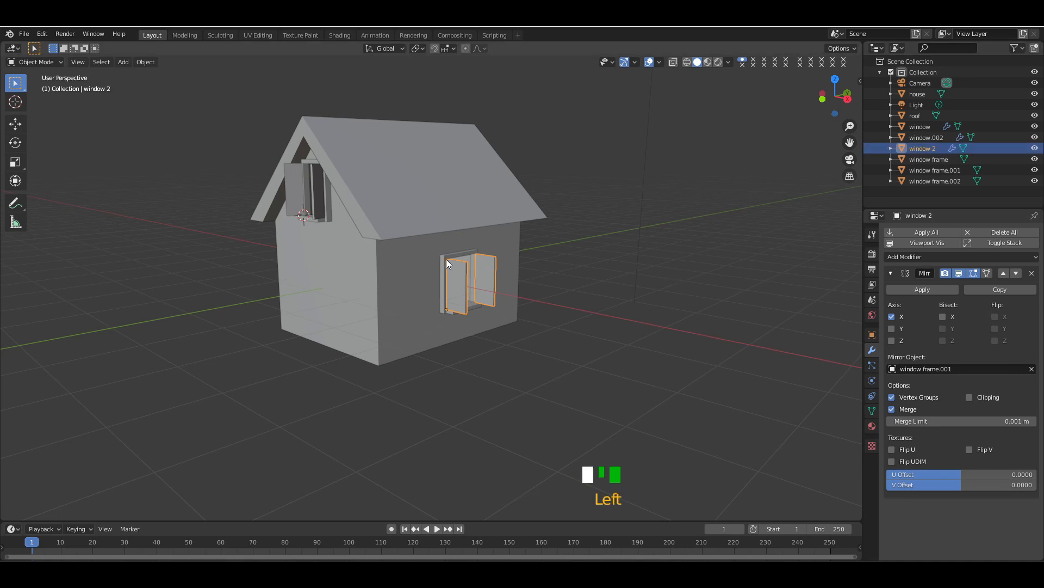
pyautogui.click(962, 171)
pyautogui.doubleClick(962, 171)
pyautogui.press('BackSpace')
pyautogui.press('BackSpace')
pyautogui.press('BackSpace')
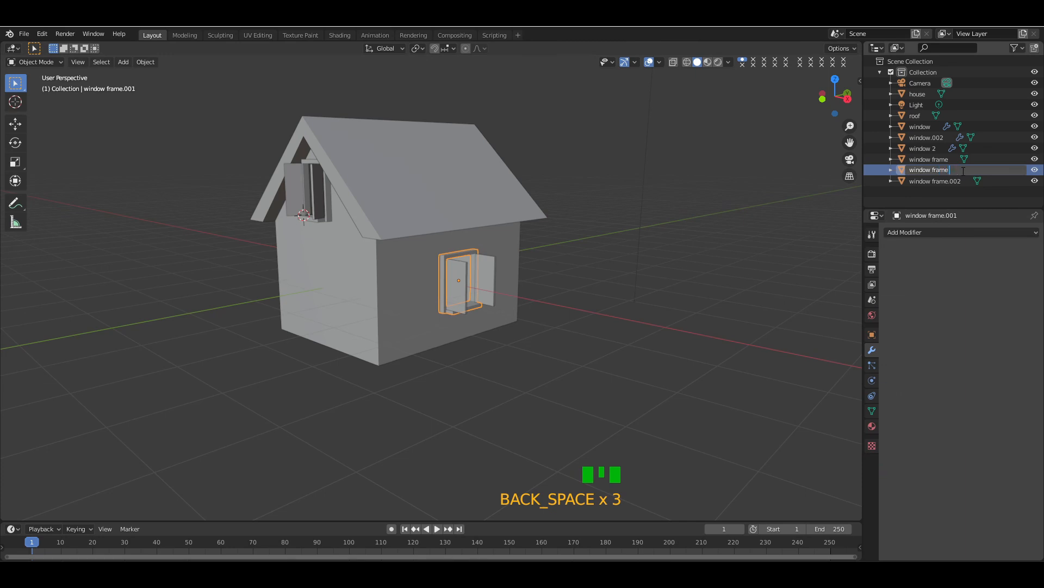
pyautogui.write('2')
pyautogui.press('Return')
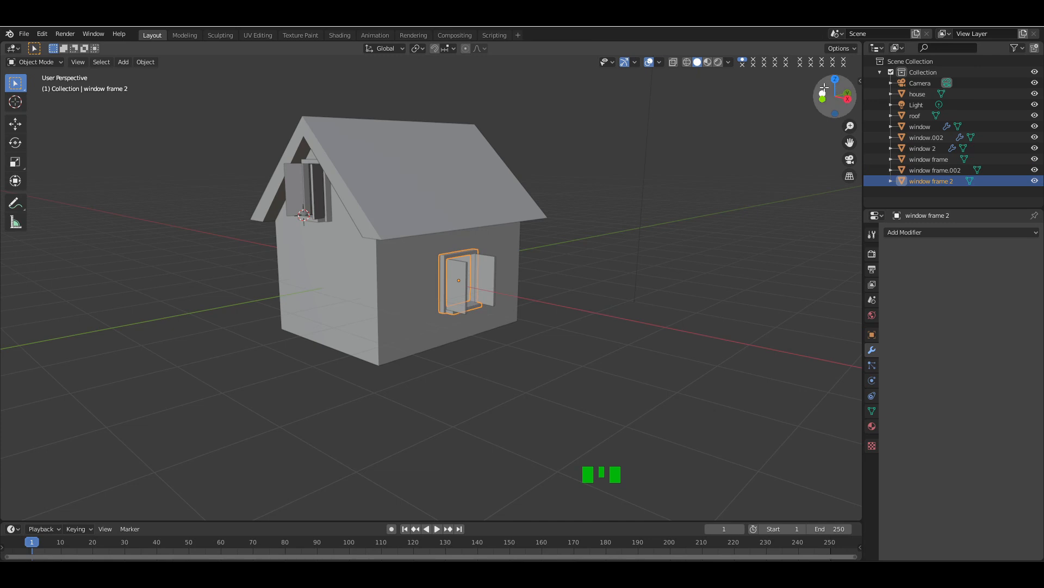
# - Rename the window.002 shutters object as "window 3"
pyautogui.moveTo(835, 96)
pyautogui.mouseDown()
pyautogui.moveTo(794, 98)
pyautogui.moveTo(849, 95)
pyautogui.mouseUp()
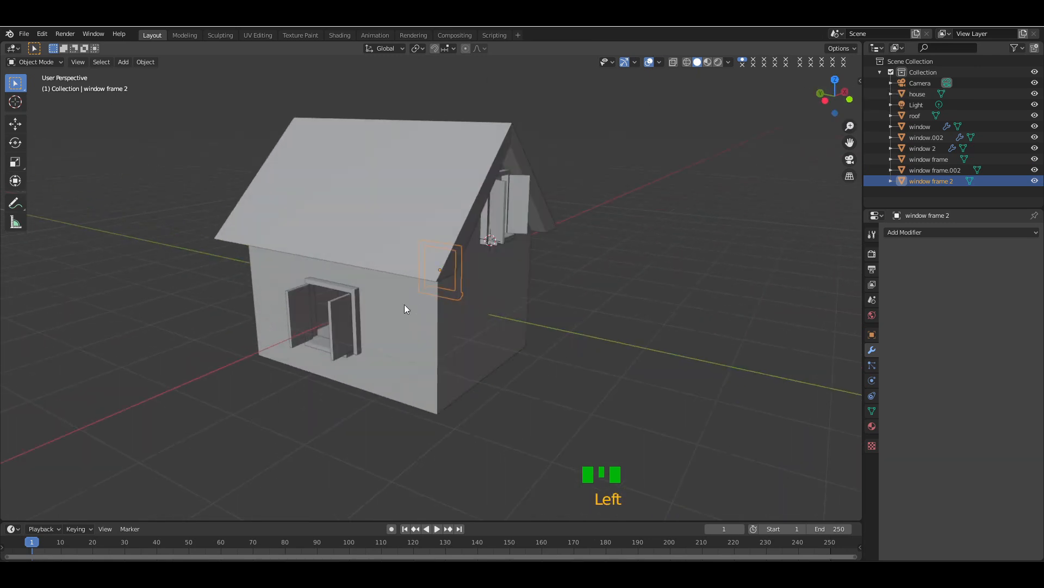
pyautogui.click(338, 311)
pyautogui.doubleClick(949, 138)
pyautogui.click(949, 138)
pyautogui.press('BackSpace')
pyautogui.press('BackSpace')
pyautogui.press('BackSpace')
pyautogui.press('BackSpace')
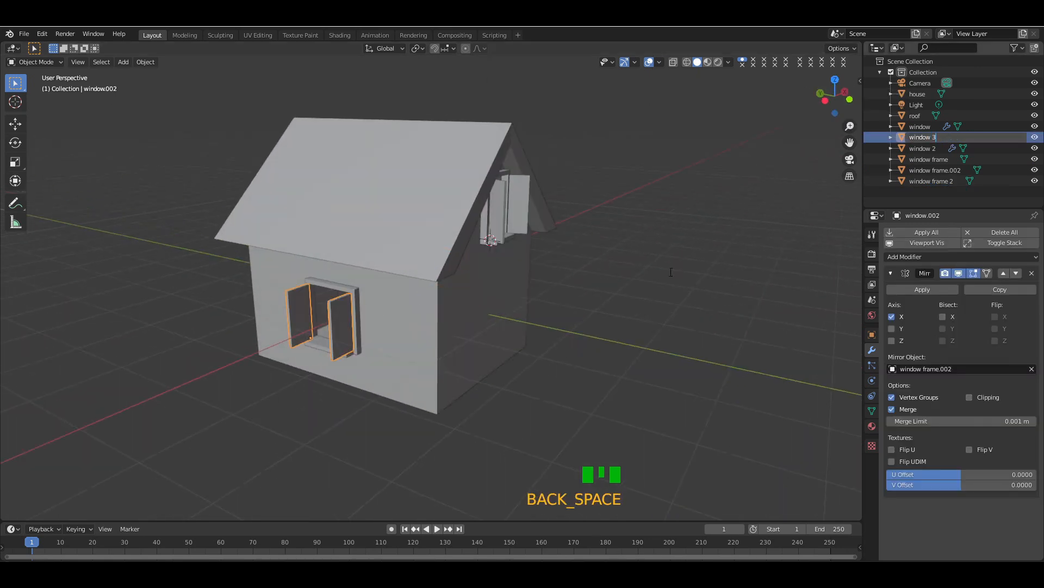
pyautogui.press('Return')
# - Rename the window frame.002 object as "window frame 3"
pyautogui.click(361, 318)
pyautogui.doubleClick(959, 169)
pyautogui.click(963, 170)
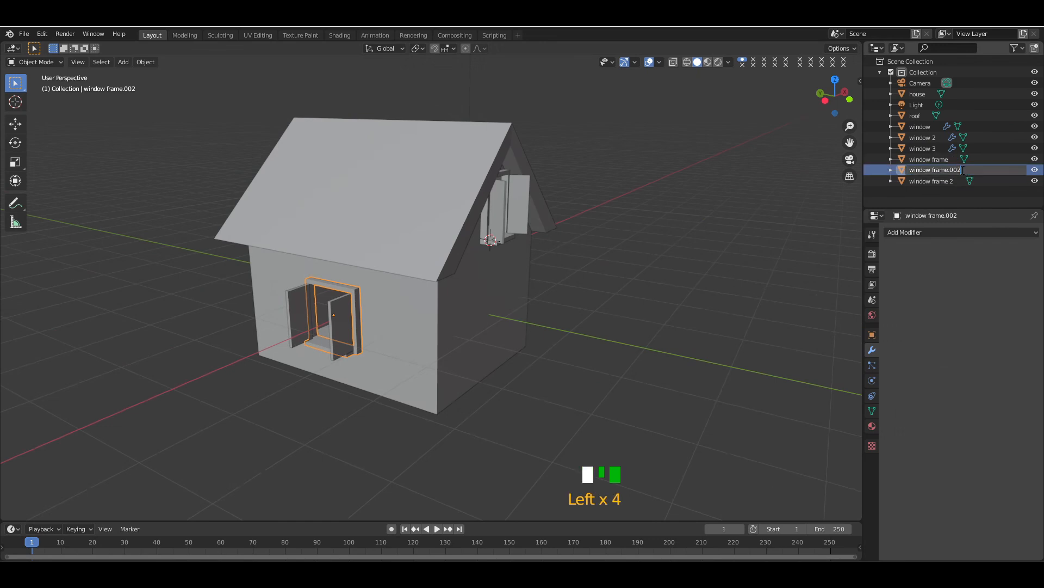
pyautogui.press('BackSpace')
pyautogui.press('BackSpace')
pyautogui.press('BackSpace')
pyautogui.press('BackSpace')
pyautogui.press('Return')
# - Hide the roof, all windows and all window frames, and open the house mesh in Edit Mode
pyautogui.moveTo(833, 96); pyautogui.dragTo(778, 96)
pyautogui.click(655, 193)
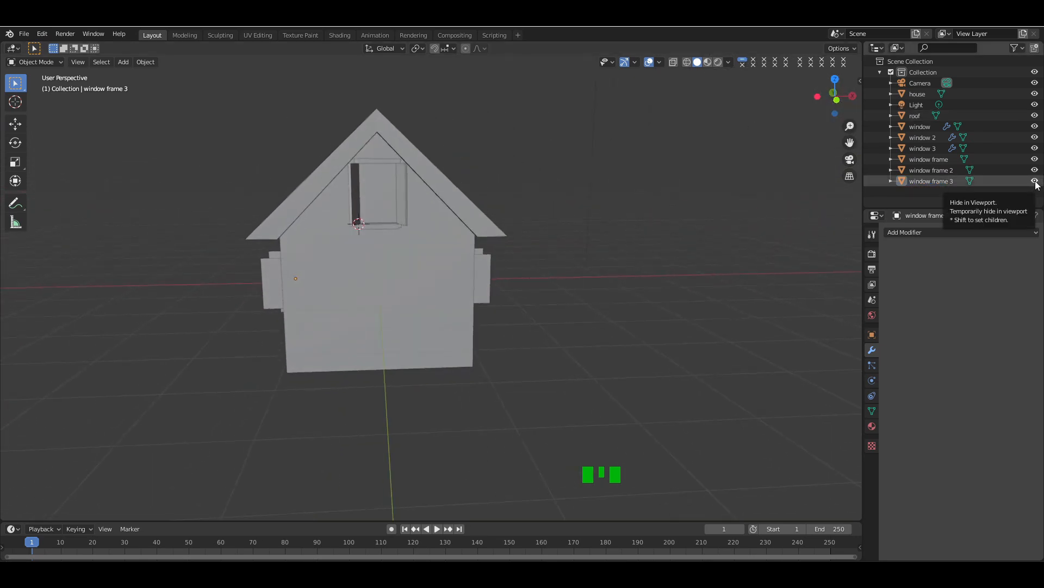
pyautogui.moveTo(1035, 181); pyautogui.dragTo(1037, 120)
pyautogui.click(403, 263)
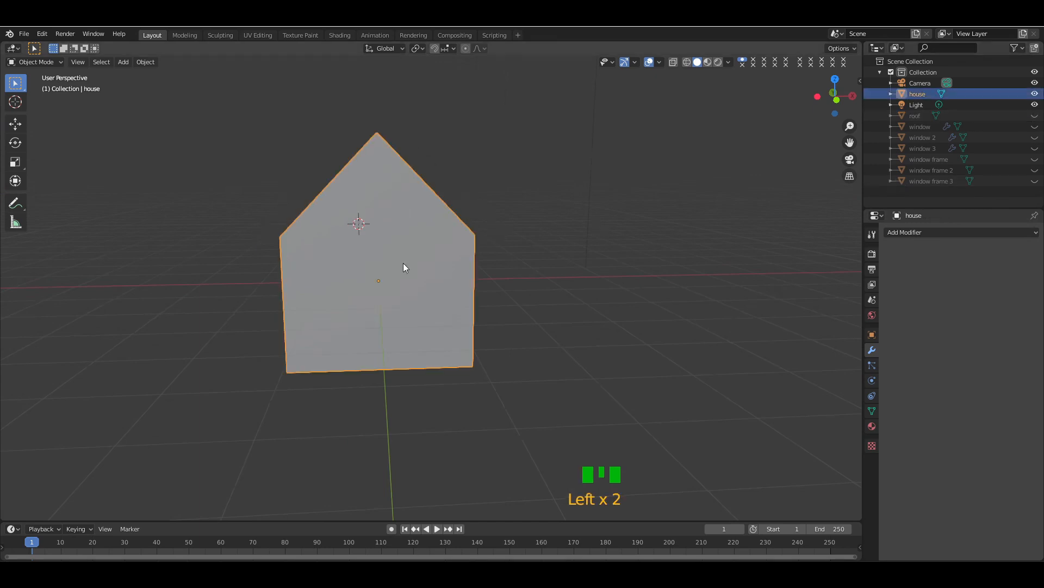
pyautogui.press('Tab')
# - Delete the central block of faces in the front gable wall below the window opening to make a doorway
pyautogui.press('KP_Add')
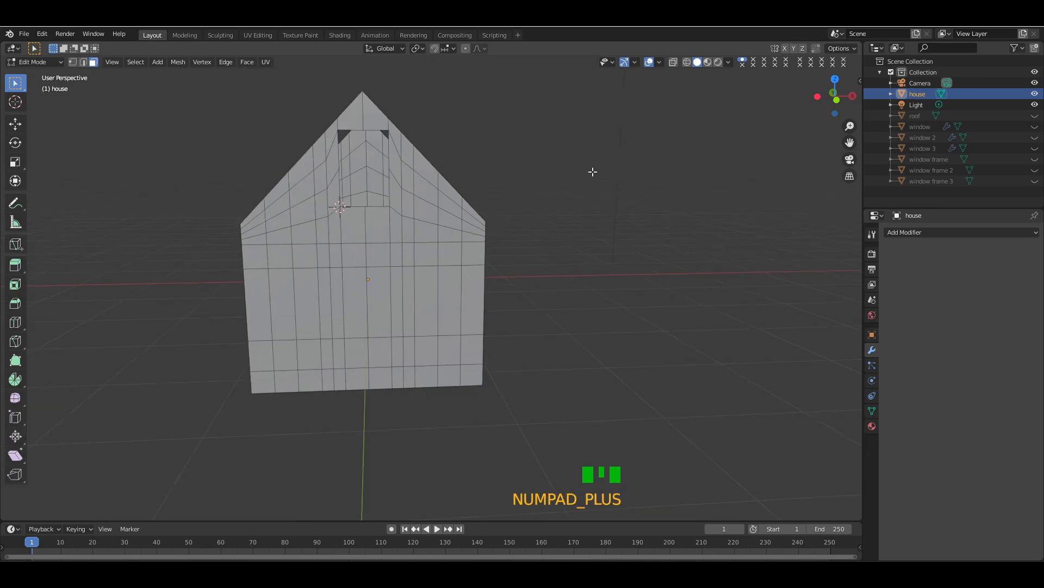
pyautogui.press('KP_Add')
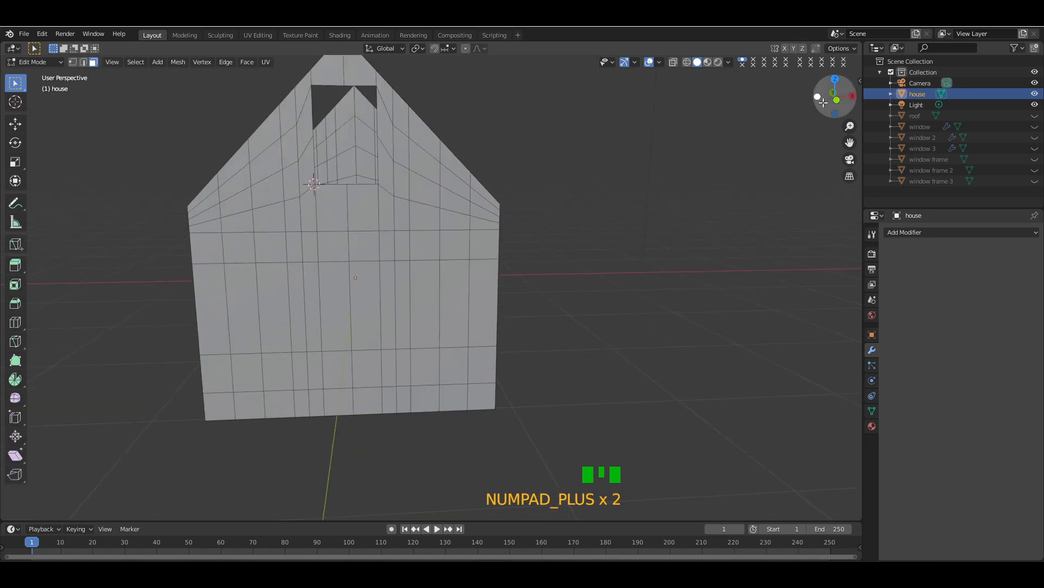
pyautogui.moveTo(819, 97); pyautogui.dragTo(819, 90)
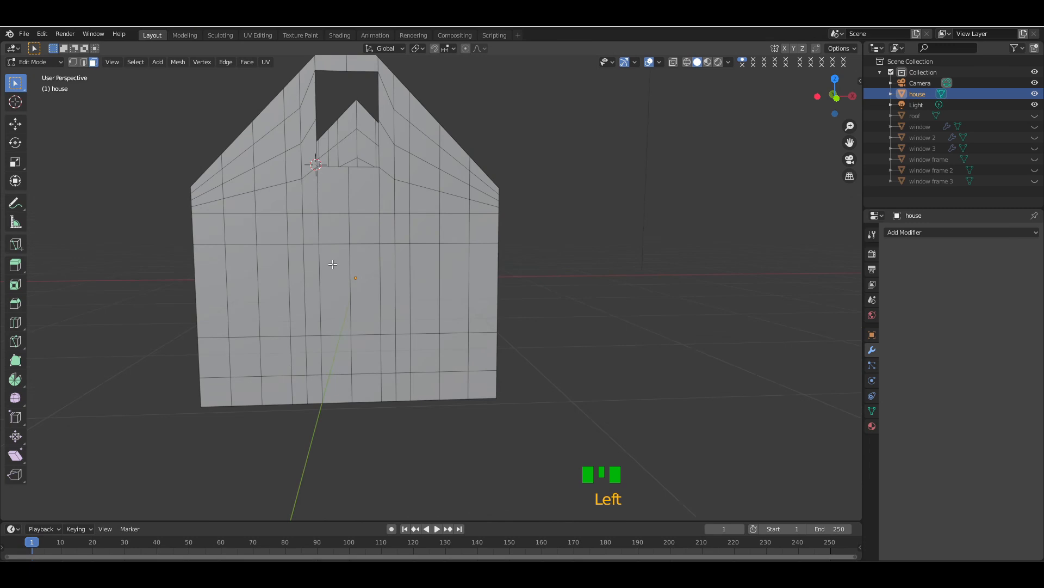
pyautogui.moveTo(330, 285); pyautogui.dragTo(363, 348)
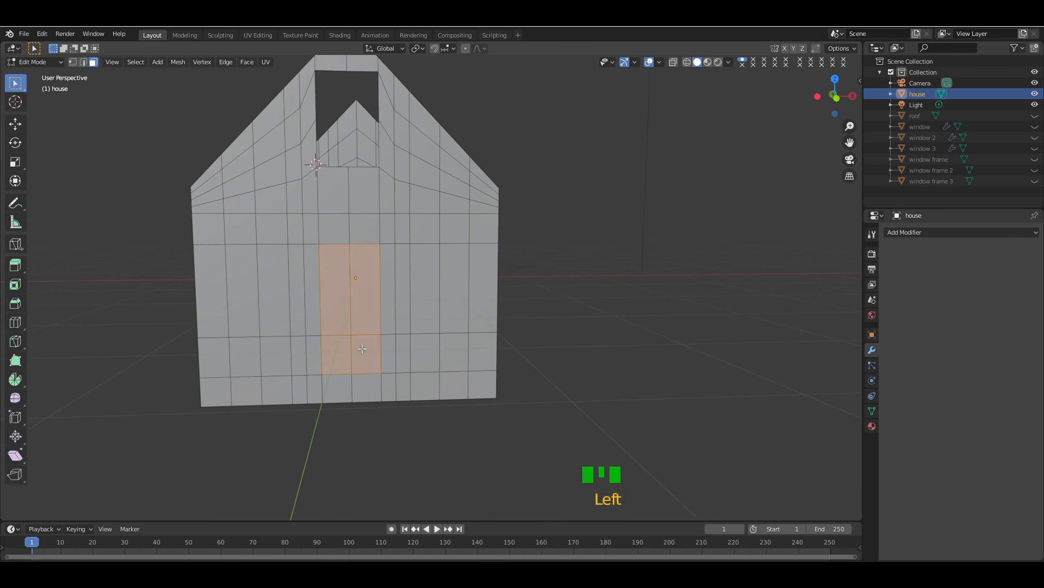
pyautogui.keyDown('shift'); pyautogui.click(389, 318); pyautogui.keyUp('shift')
pyautogui.keyDown('shift'); pyautogui.click(389, 355); pyautogui.keyUp('shift')
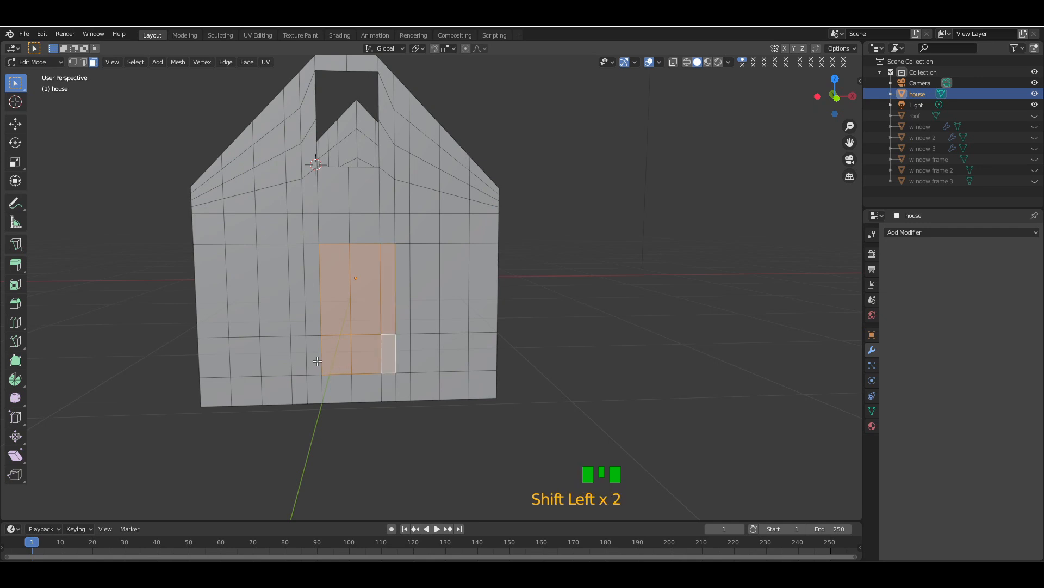
pyautogui.keyDown('shift'); pyautogui.click(317, 360); pyautogui.keyUp('shift')
pyautogui.keyDown('shift'); pyautogui.click(313, 291); pyautogui.keyUp('shift')
pyautogui.press('x')
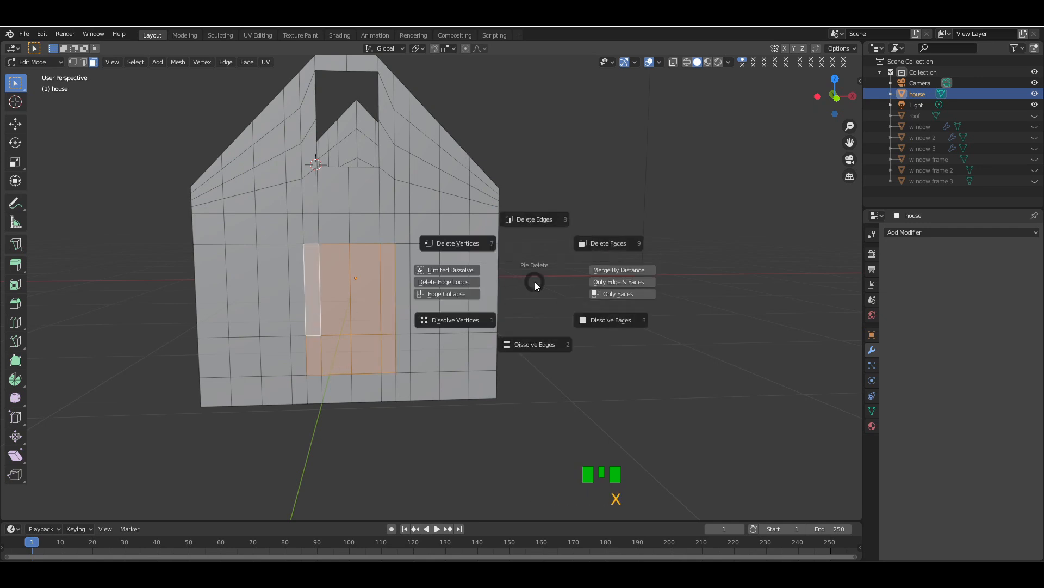
pyautogui.click(586, 254)
# - Lower the horizontal edge loop above the doorway by about 0.15 m along Z, close to the doorway's top edge
pyautogui.moveTo(835, 97)
pyautogui.mouseDown()
pyautogui.moveTo(808, 99)
pyautogui.moveTo(827, 91)
pyautogui.moveTo(826, 108)
pyautogui.moveTo(816, 99)
pyautogui.moveTo(835, 97)
pyautogui.mouseUp()
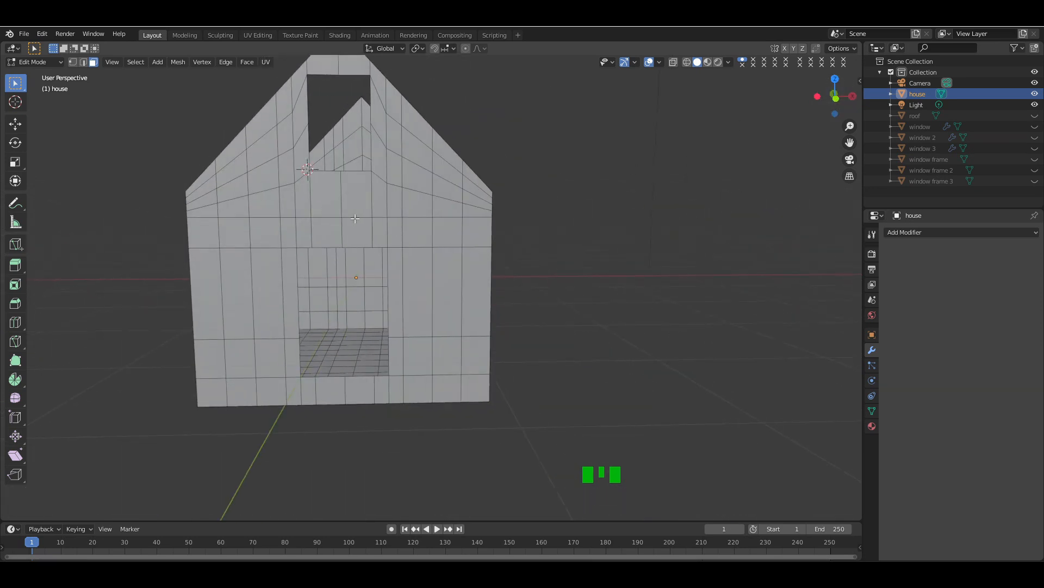
pyautogui.click(618, 212)
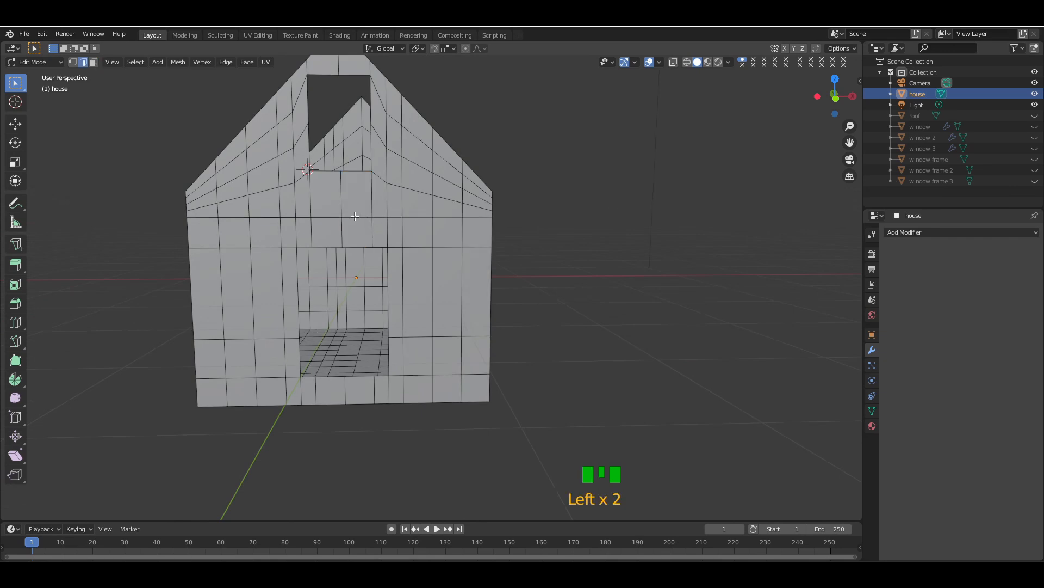
pyautogui.keyDown('alt'); pyautogui.click(355, 216); pyautogui.keyUp('alt')
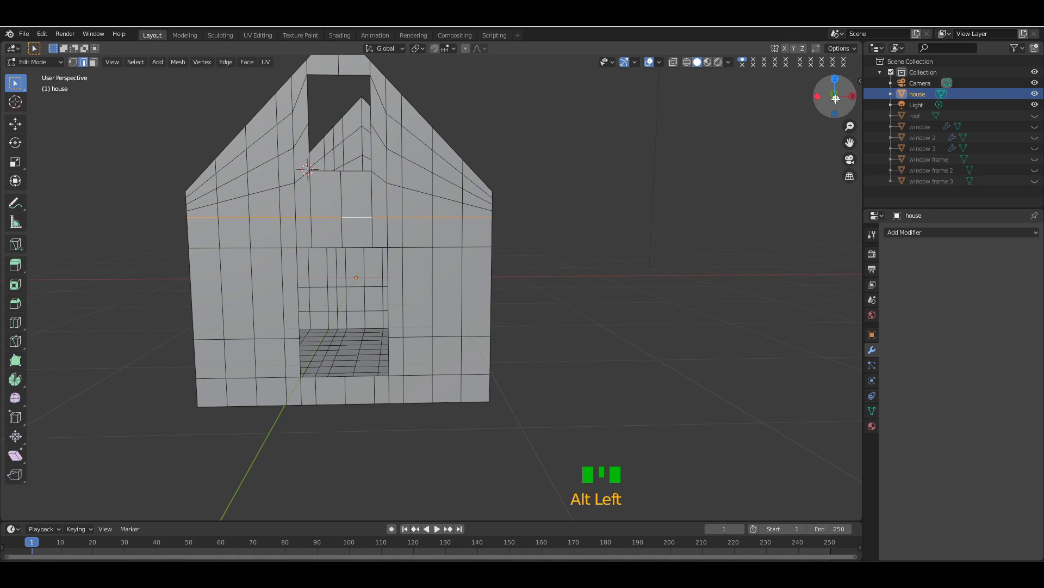
pyautogui.moveTo(835, 97); pyautogui.dragTo(789, 103)
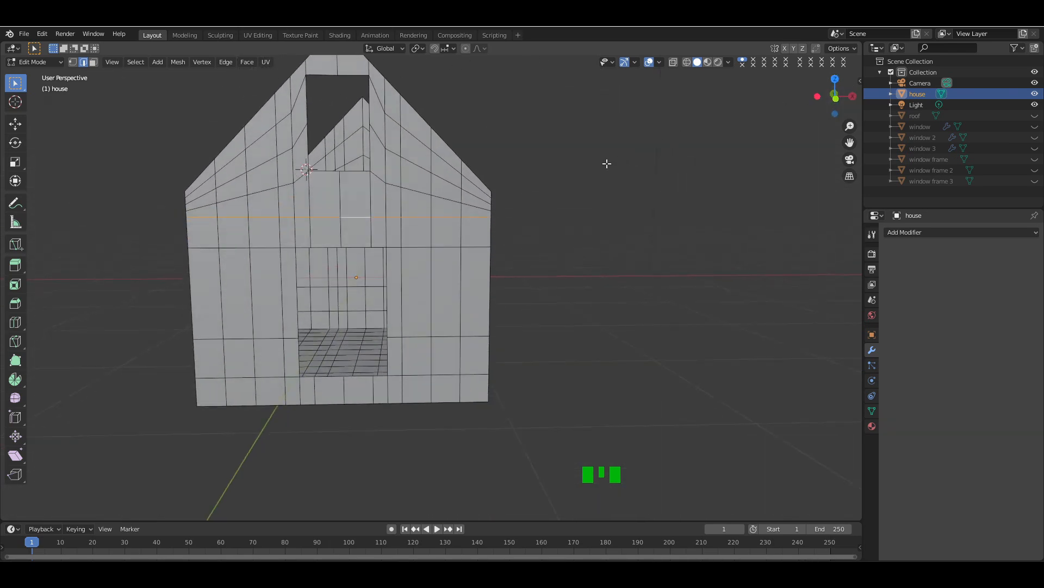
pyautogui.press('KP_1')
pyautogui.press('KP_Add')
pyautogui.press('KP_Add')
pyautogui.press('KP_Add')
pyautogui.press('KP_Add')
pyautogui.press('KP_Add')
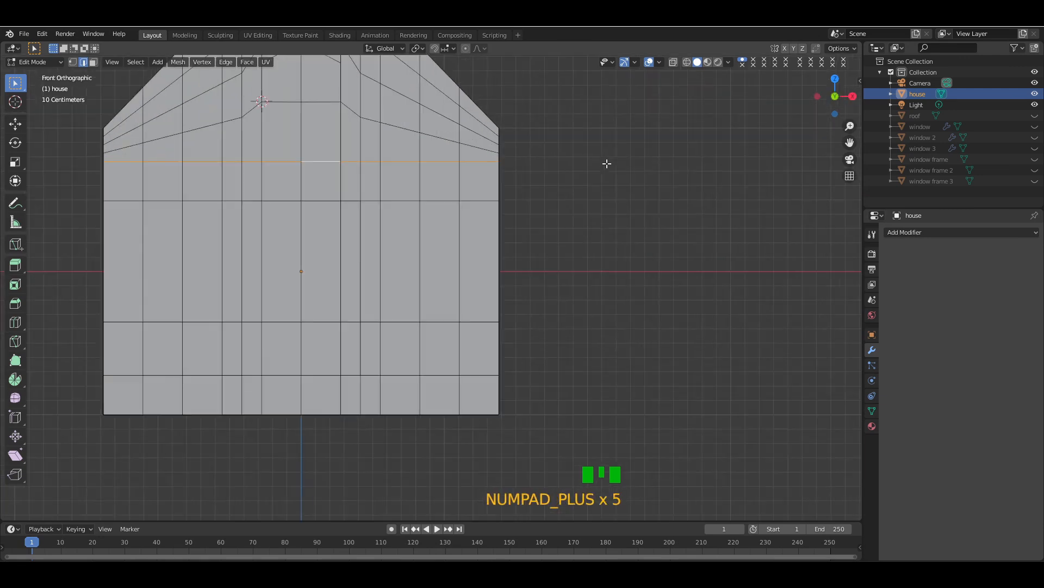
pyautogui.scroll(-1, 352, 265)
pyautogui.press('g')
pyautogui.press('z')
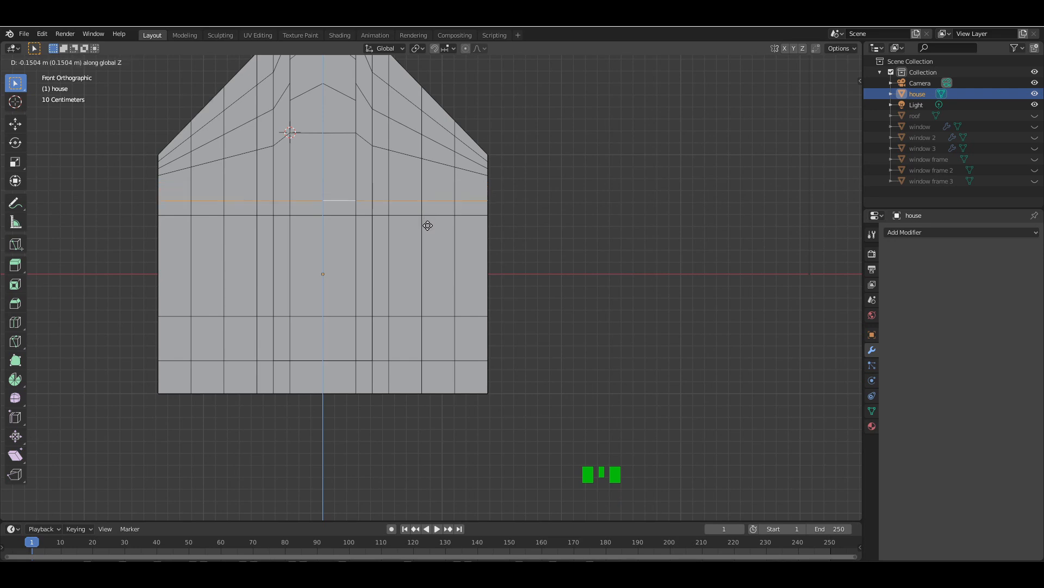
pyautogui.click(428, 226)
pyautogui.click(595, 220)
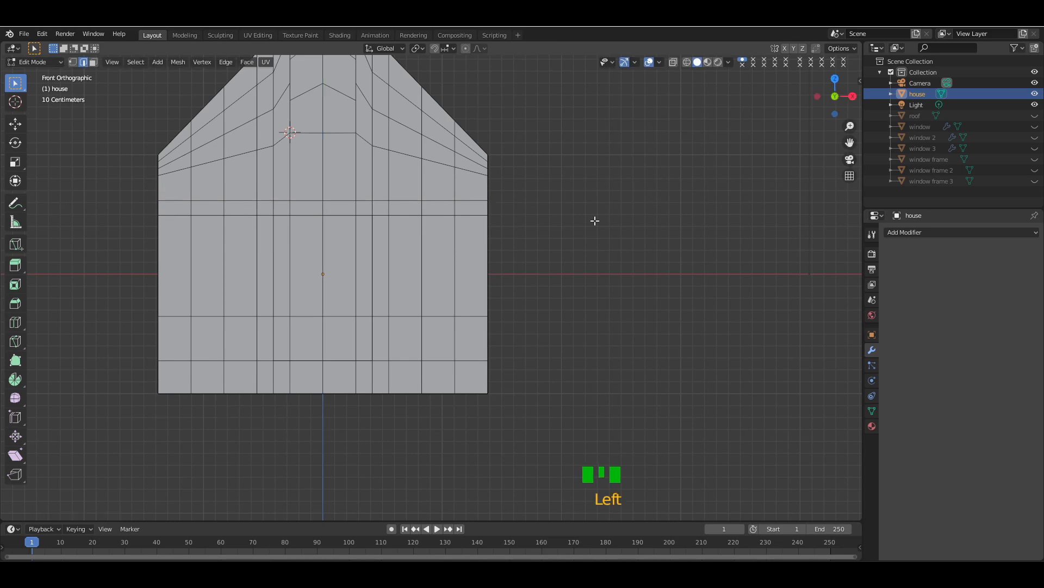
# - Add one centred horizontal loop cut around the house through the strip of wall below the doorway
pyautogui.click(93, 62)
pyautogui.moveTo(467, 335); pyautogui.dragTo(483, 341, button='middle')
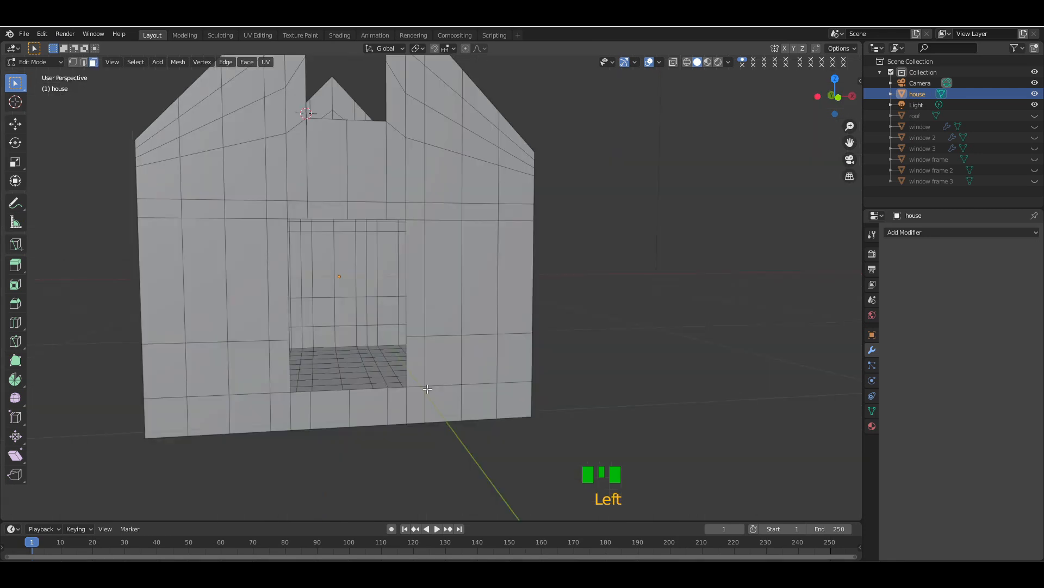
pyautogui.hotkey('ctrl', 'r')
pyautogui.click(392, 416)
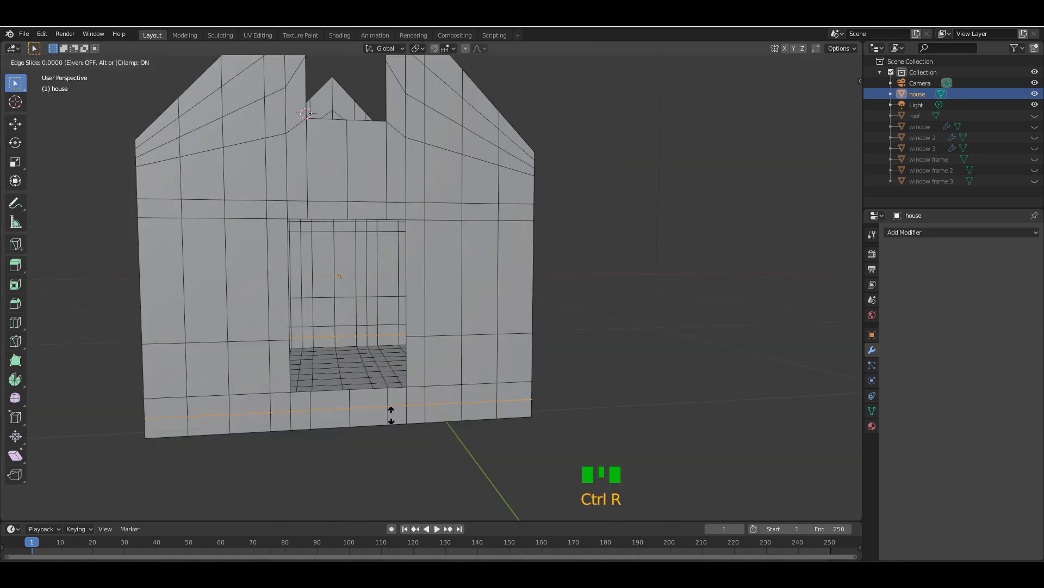
pyautogui.rightClick(391, 415)
pyautogui.click(631, 317)
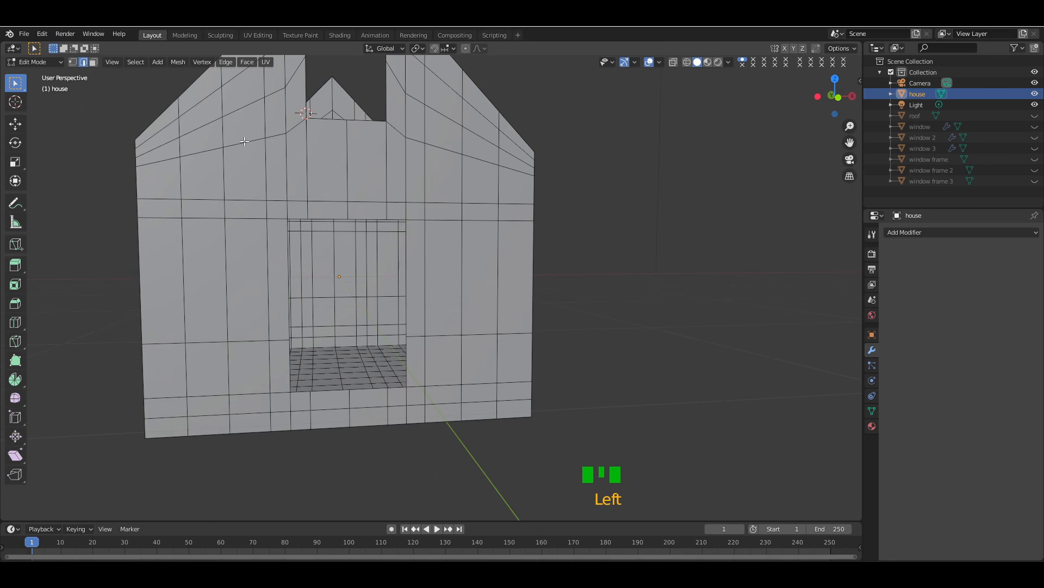
# - Delete the row of faces directly under the doorway to extend the opening downward
pyautogui.click(94, 62)
pyautogui.click(296, 401)
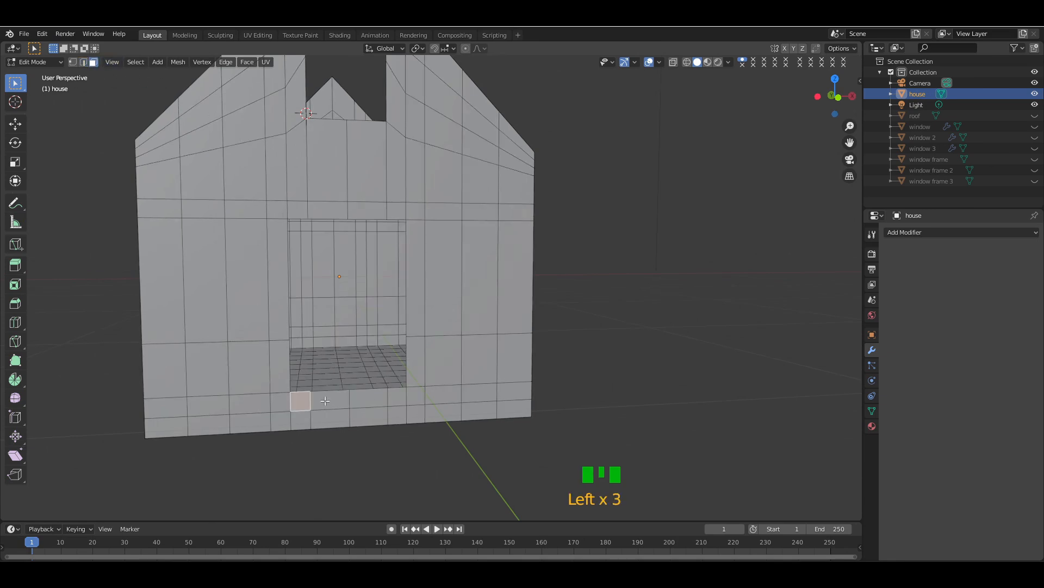
pyautogui.keyDown('ctrl'); pyautogui.click(394, 401); pyautogui.keyUp('ctrl')
pyautogui.press('x')
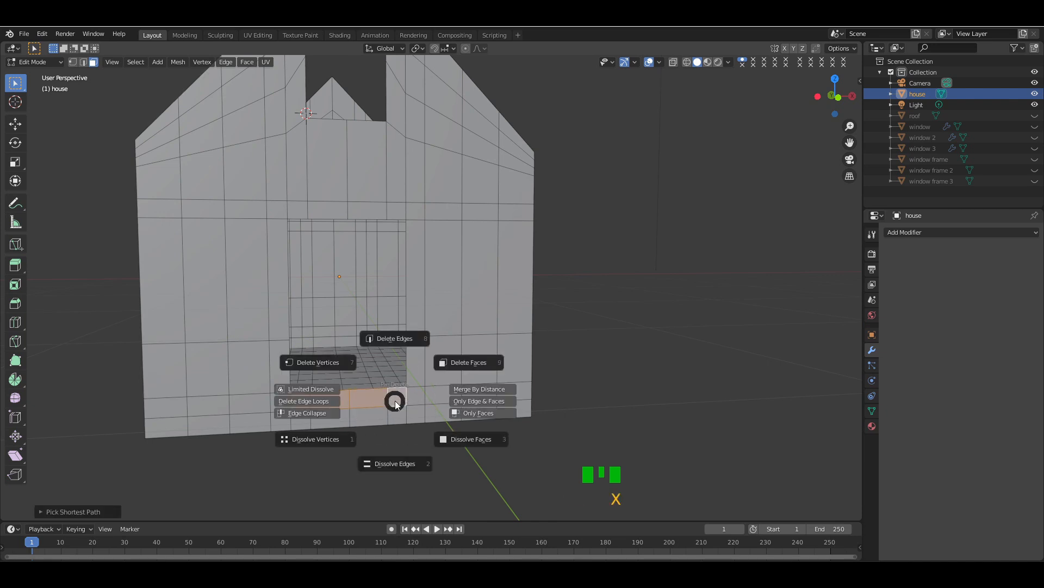
pyautogui.click(460, 361)
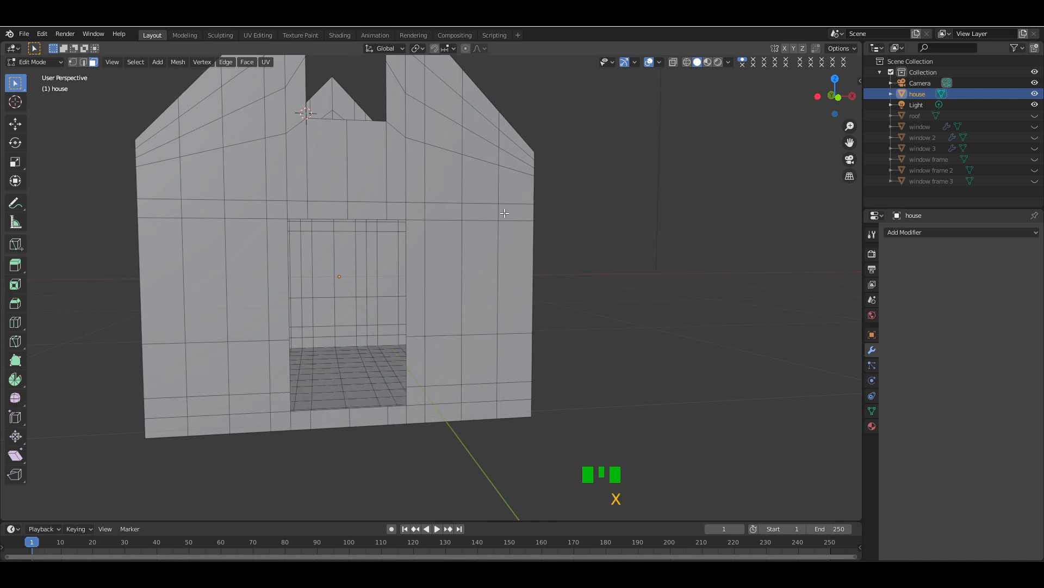
# - Extrude the ring of faces surrounding the doorway about 0.18 m outward along Y to form a door frame
pyautogui.moveTo(795, 95); pyautogui.dragTo(816, 98)
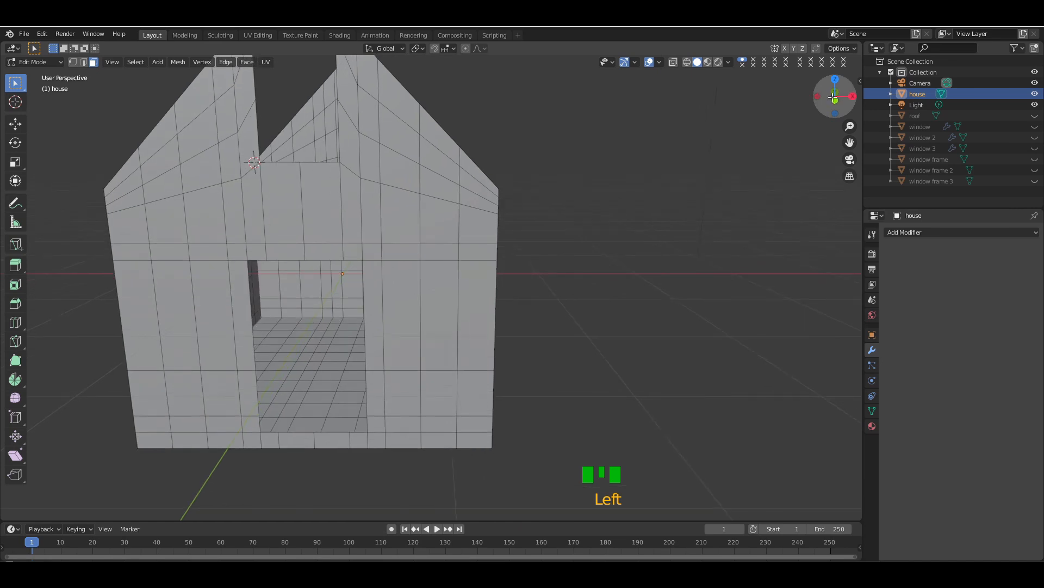
pyautogui.click(252, 431)
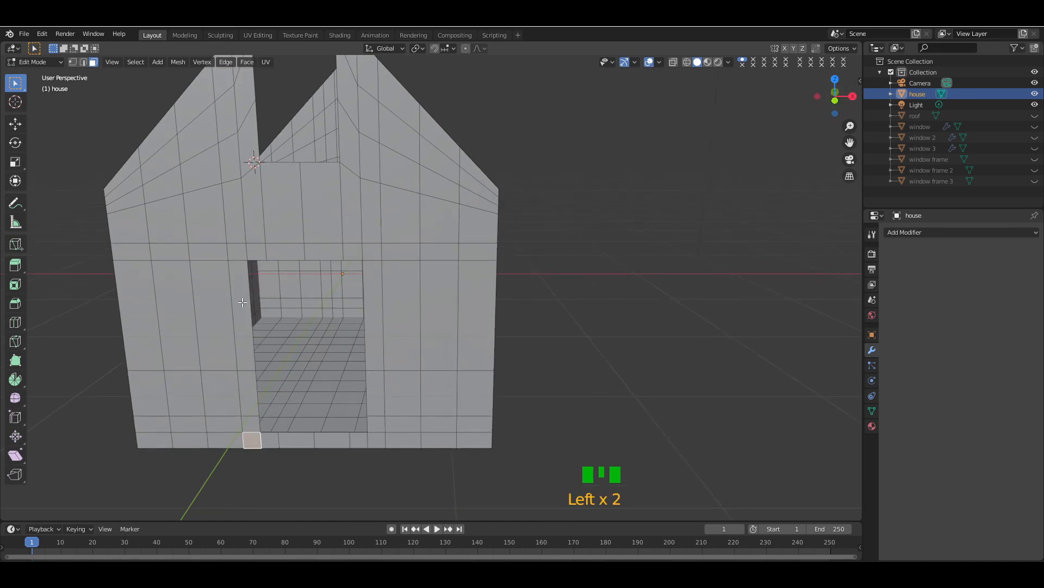
pyautogui.keyDown('ctrl'); pyautogui.click(237, 251); pyautogui.keyUp('ctrl')
pyautogui.keyDown('ctrl'); pyautogui.click(370, 253); pyautogui.keyUp('ctrl')
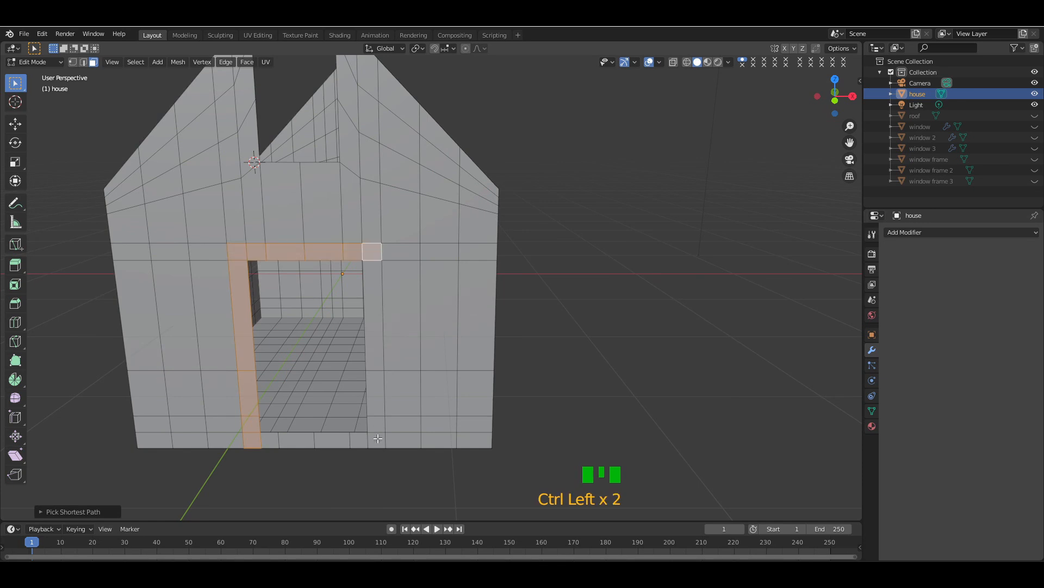
pyautogui.keyDown('ctrl'); pyautogui.click(375, 438); pyautogui.keyUp('ctrl')
pyautogui.keyDown('ctrl'); pyautogui.click(269, 438); pyautogui.keyUp('ctrl')
pyautogui.moveTo(838, 103); pyautogui.dragTo(660, 224)
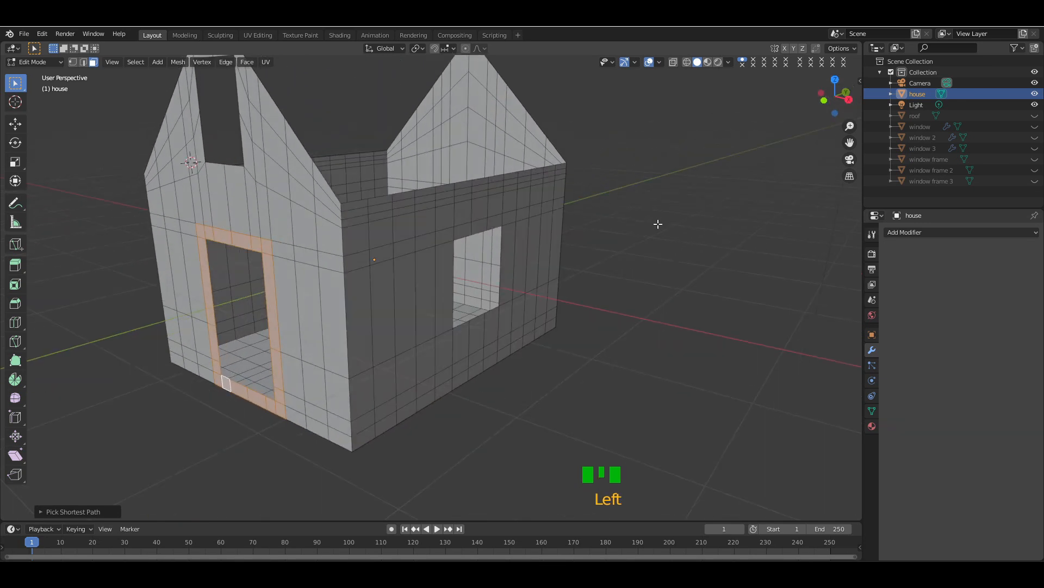
pyautogui.press('e')
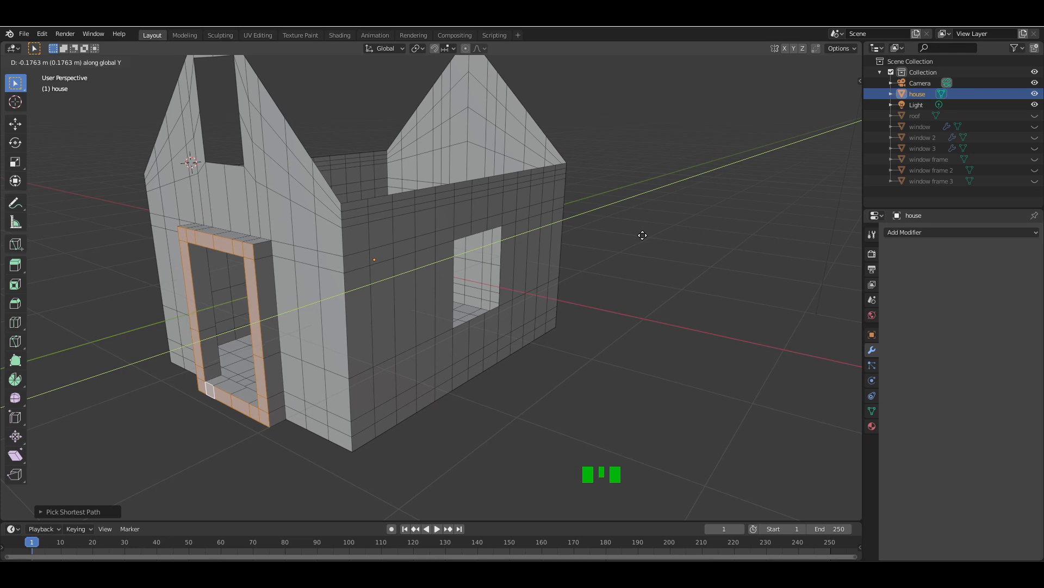
pyautogui.click(642, 235)
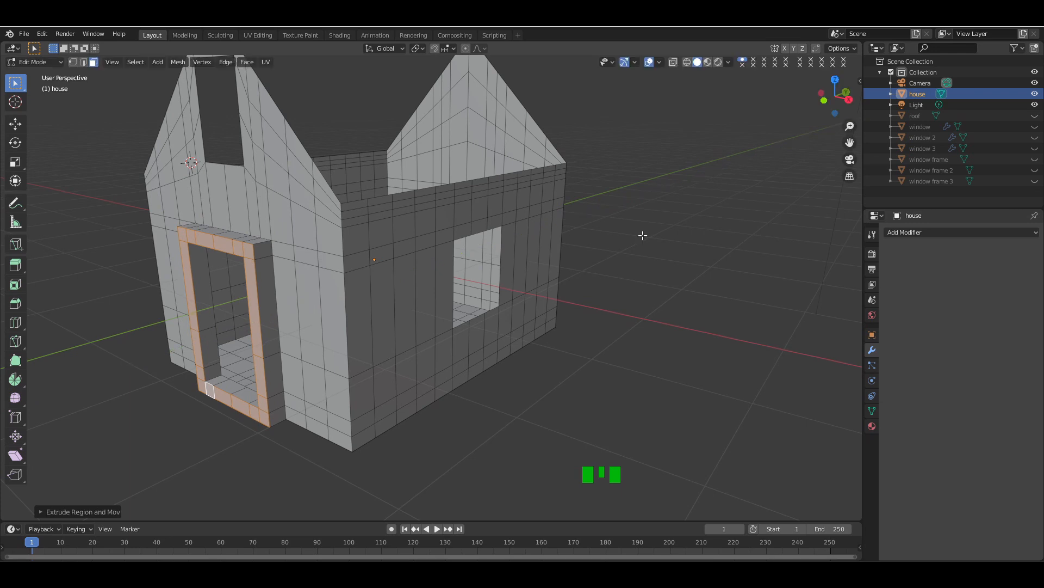
# - Extrude the front faces of the door frame's bottom strip further outward to form a doorstep
pyautogui.click(263, 419)
pyautogui.keyDown('ctrl'); pyautogui.click(201, 383); pyautogui.keyUp('ctrl')
pyautogui.press('e')
pyautogui.press('y')
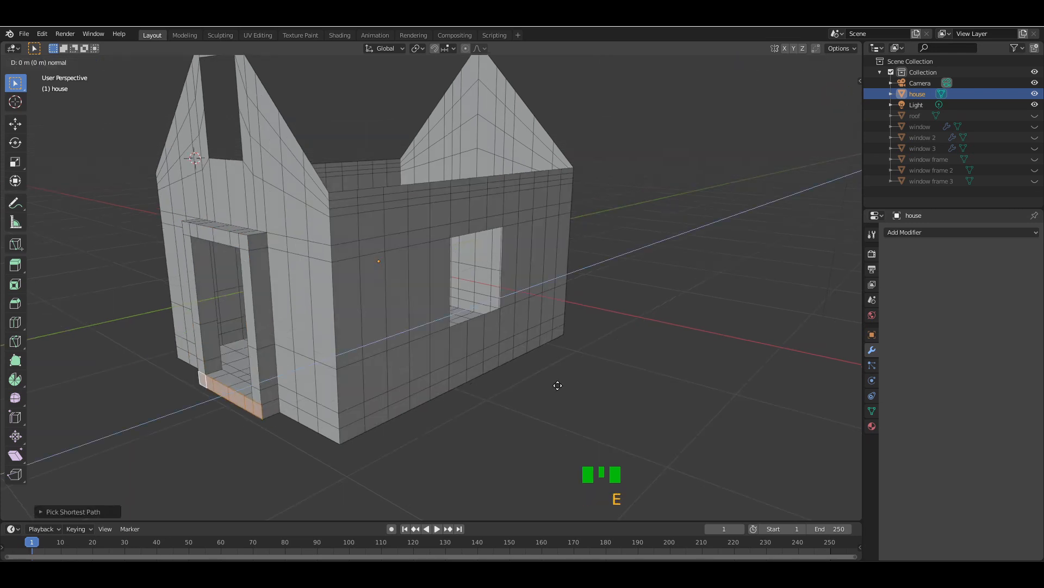
pyautogui.click(533, 400)
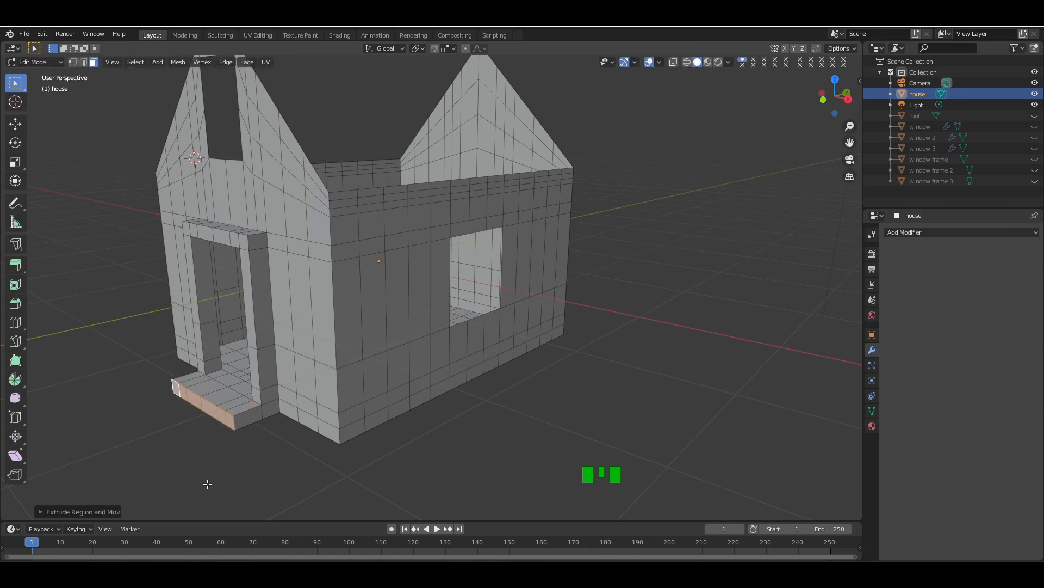
# - Add a horizontal loop cut through the front of the doorstep and around the house base, and switch to face selection
pyautogui.hotkey('ctrl', 'r')
pyautogui.click(223, 415)
pyautogui.click(223, 415)
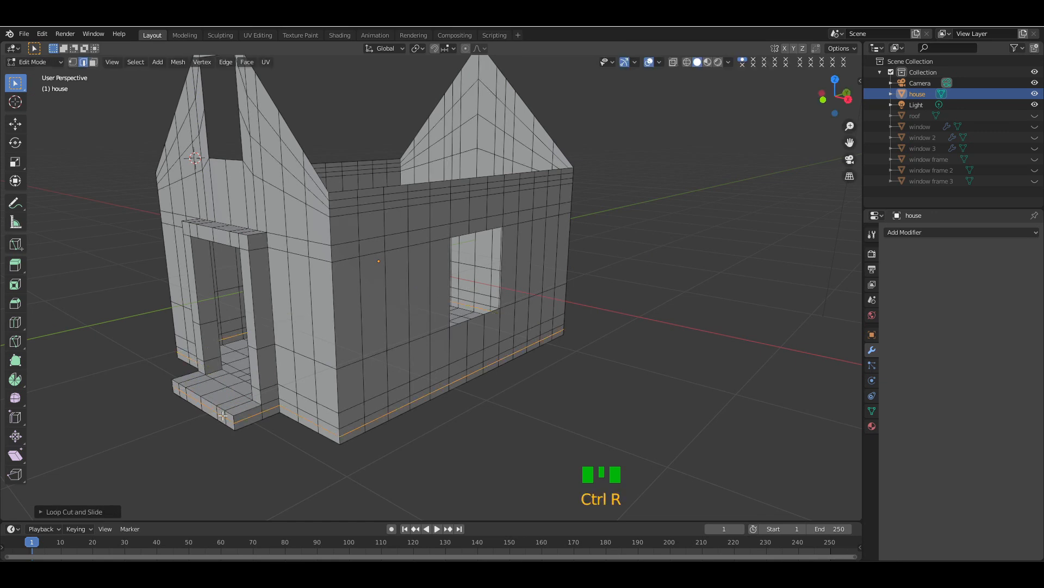
pyautogui.click(93, 62)
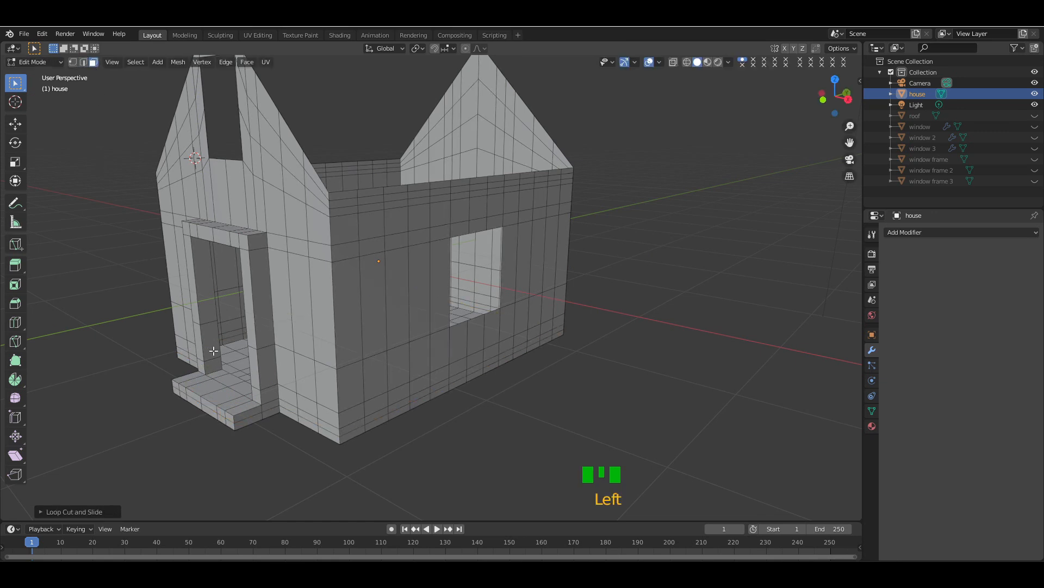
# - Extrude the lower row of faces on the front of the doorstep outward to form a second, lower step
pyautogui.click(229, 425)
pyautogui.keyDown('ctrl'); pyautogui.click(174, 390); pyautogui.keyUp('ctrl')
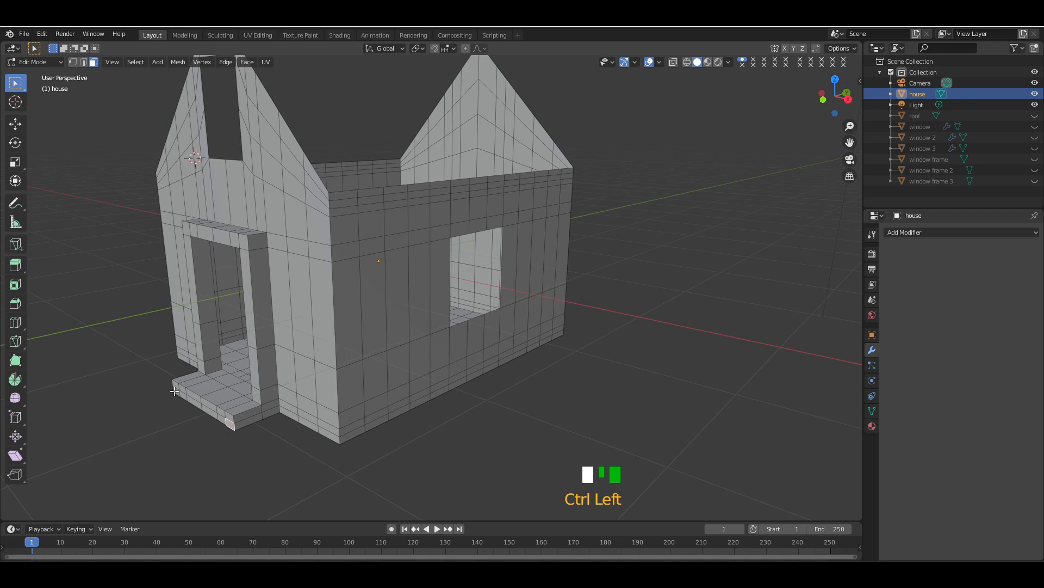
pyautogui.press('e')
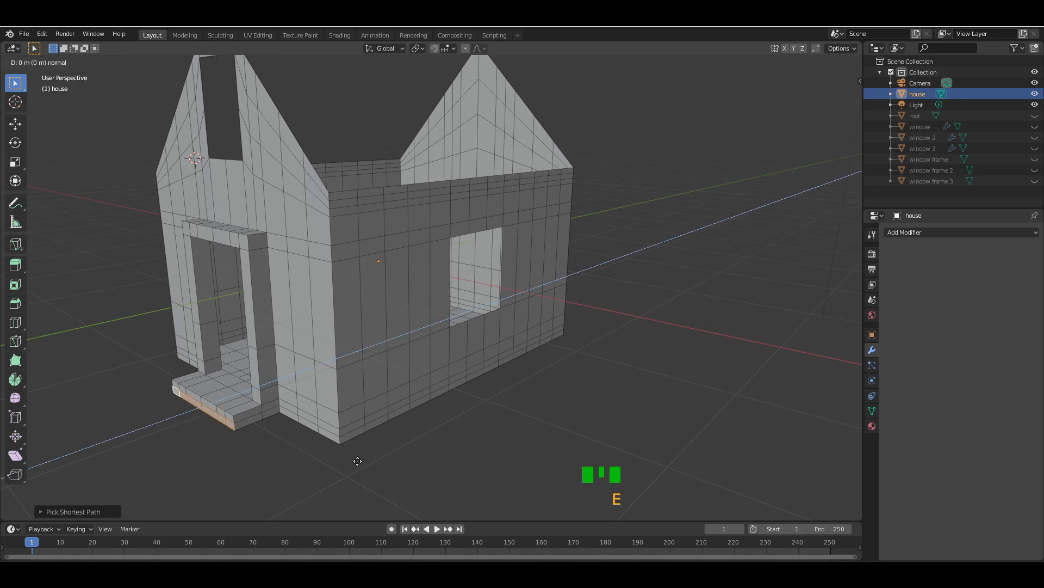
pyautogui.click(328, 476)
# - Fill the doorway opening with a face spanning the four inner corner vertices of the door frame
pyautogui.moveTo(821, 95); pyautogui.dragTo(882, 95)
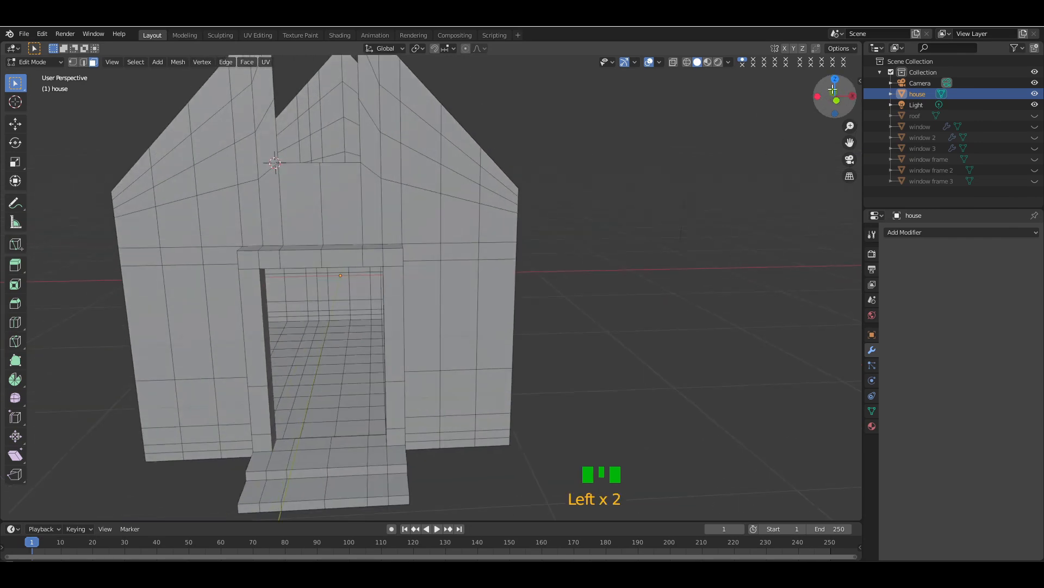
pyautogui.click(73, 61)
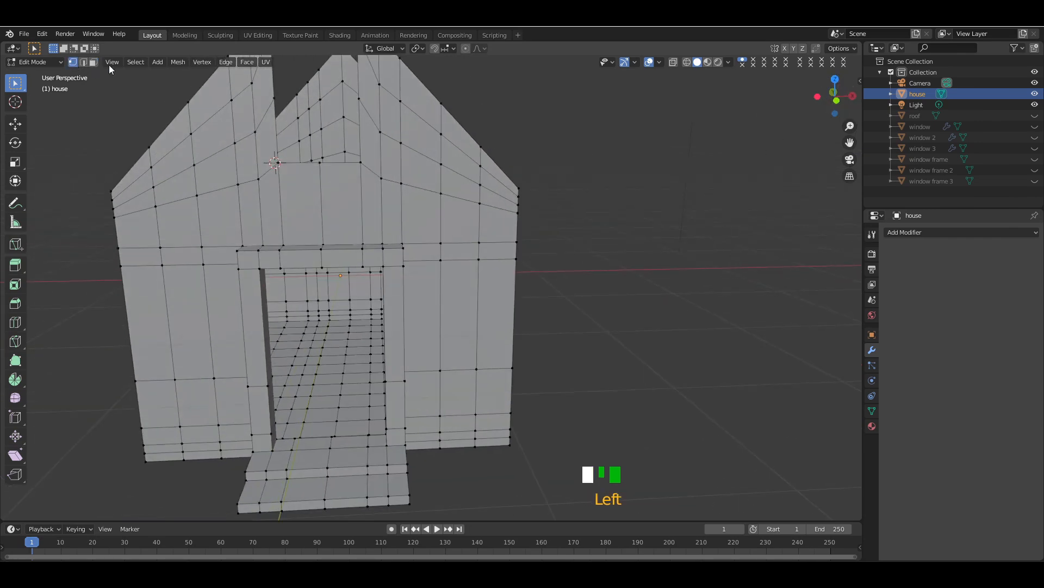
pyautogui.click(258, 269)
pyautogui.keyDown('shift'); pyautogui.click(386, 264); pyautogui.keyUp('shift')
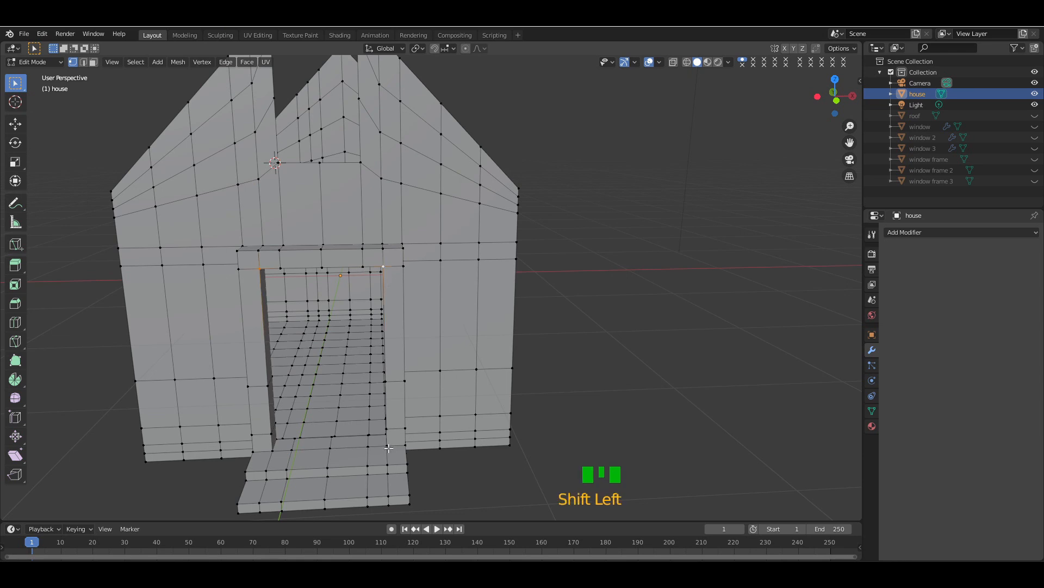
pyautogui.moveTo(829, 99); pyautogui.dragTo(590, 359)
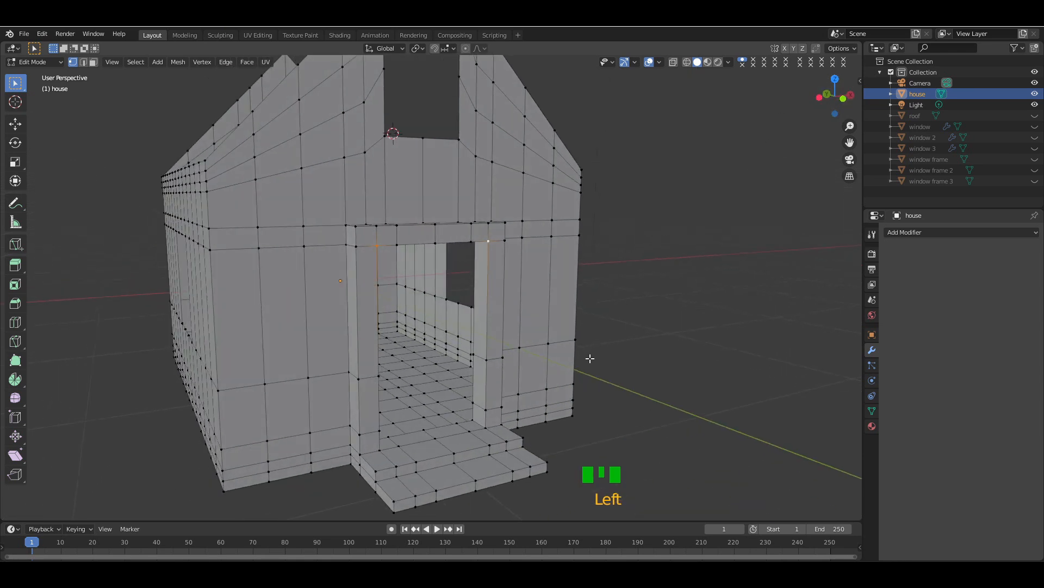
pyautogui.keyDown('shift'); pyautogui.click(486, 427); pyautogui.keyUp('shift')
pyautogui.keyDown('shift'); pyautogui.click(379, 450); pyautogui.keyUp('shift')
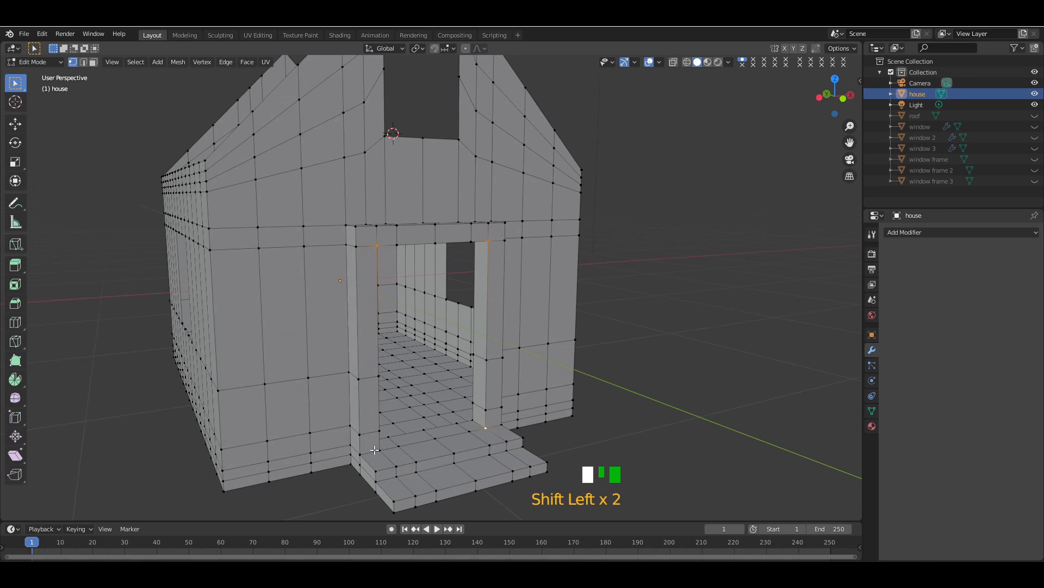
pyautogui.press('f')
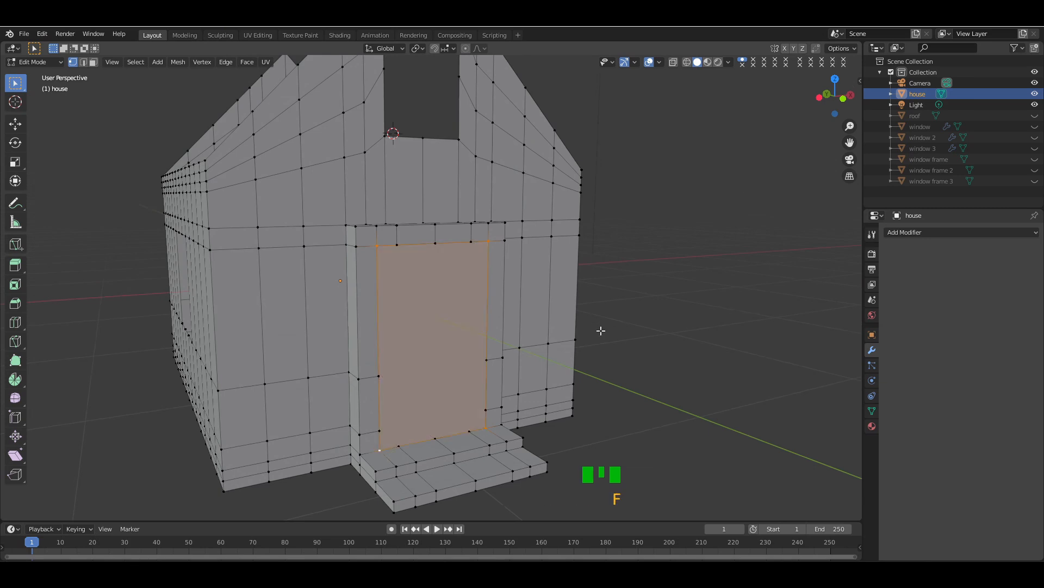
# - Separate the doorway face from the house into its own object and leave Edit Mode
pyautogui.press('p')
pyautogui.click(601, 331)
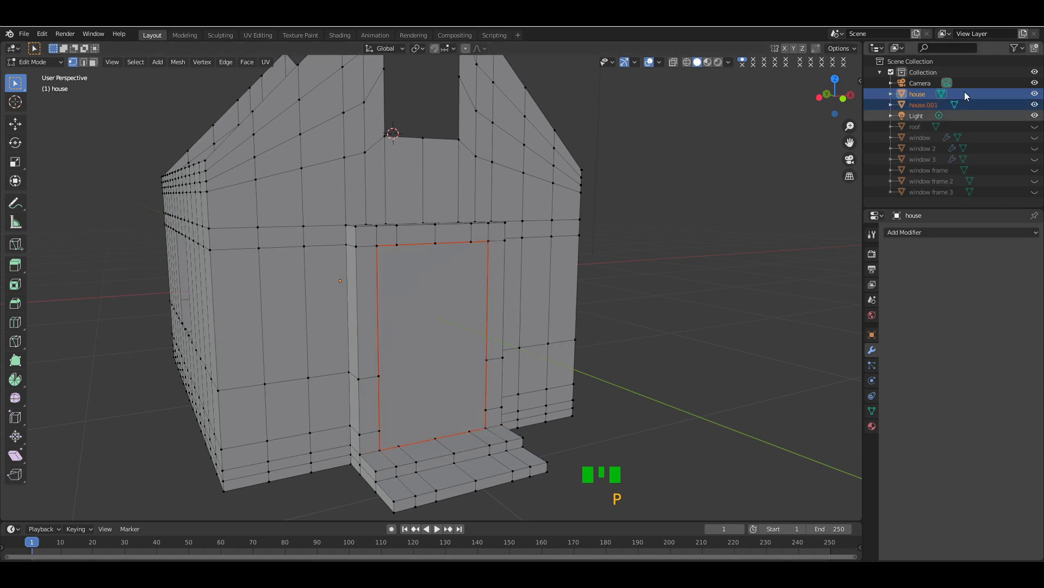
pyautogui.press('Tab')
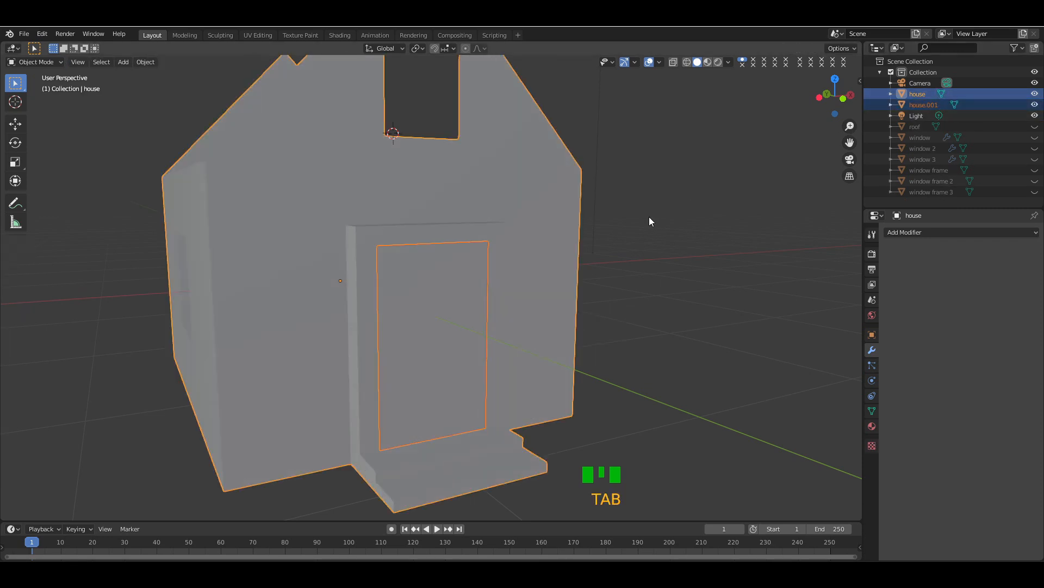
# - Select the separated doorway panel on its own and rename the object as door
pyautogui.click(507, 257)
pyautogui.click(442, 298)
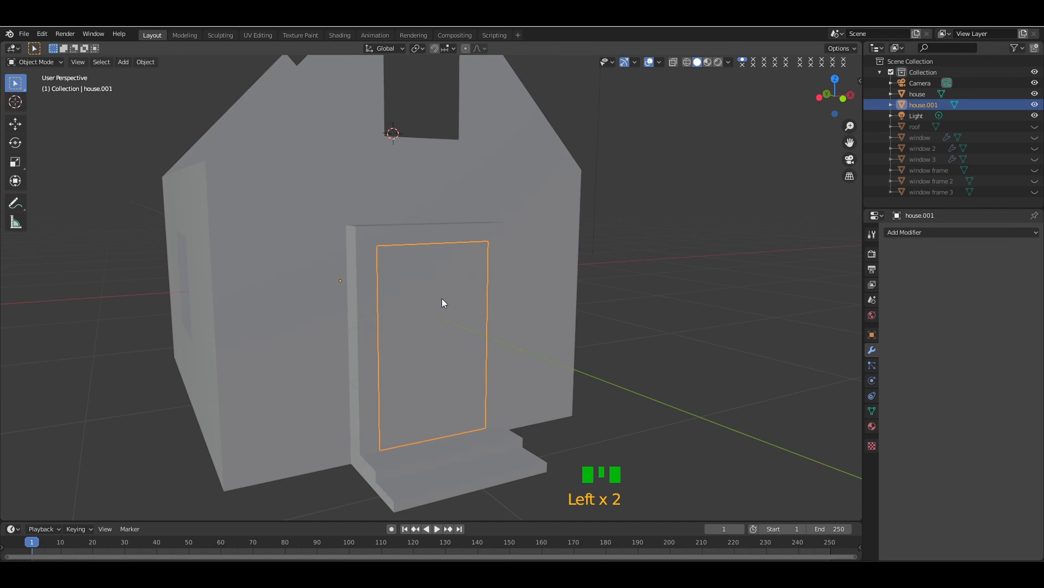
pyautogui.click(943, 105)
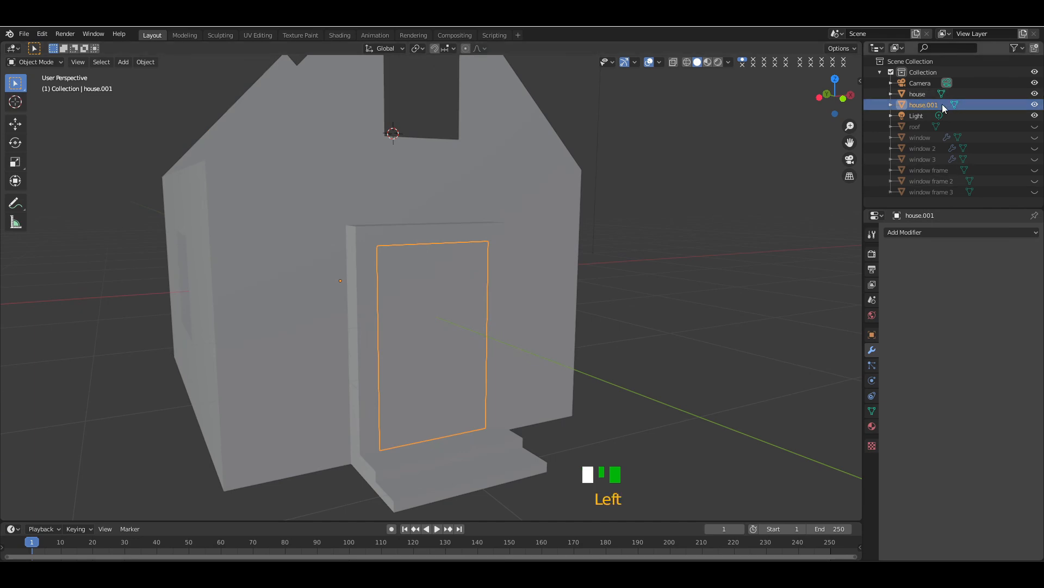
pyautogui.doubleClick(943, 105)
pyautogui.write('doo')
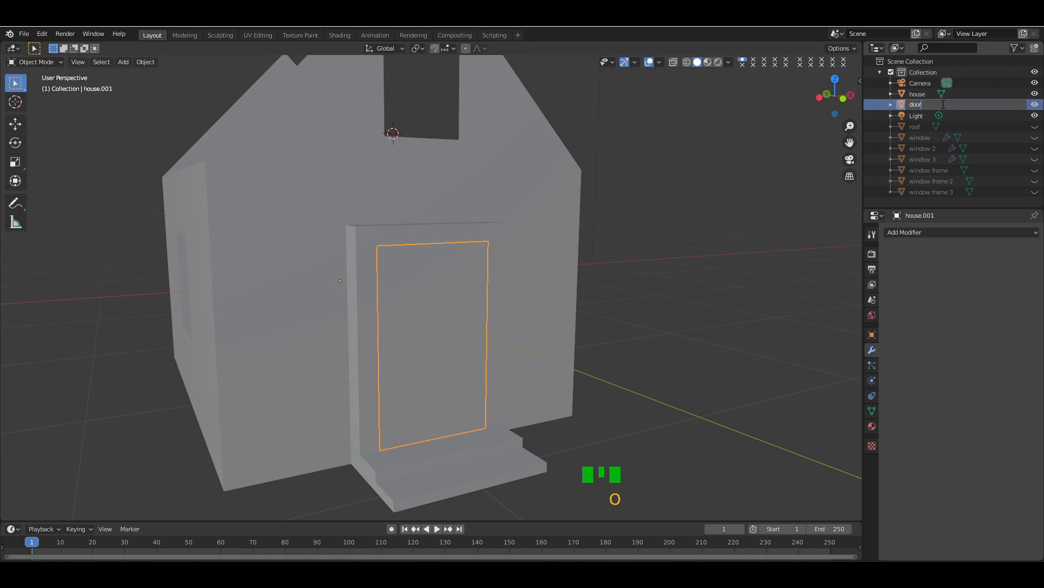
pyautogui.write('r')
pyautogui.press('Return')
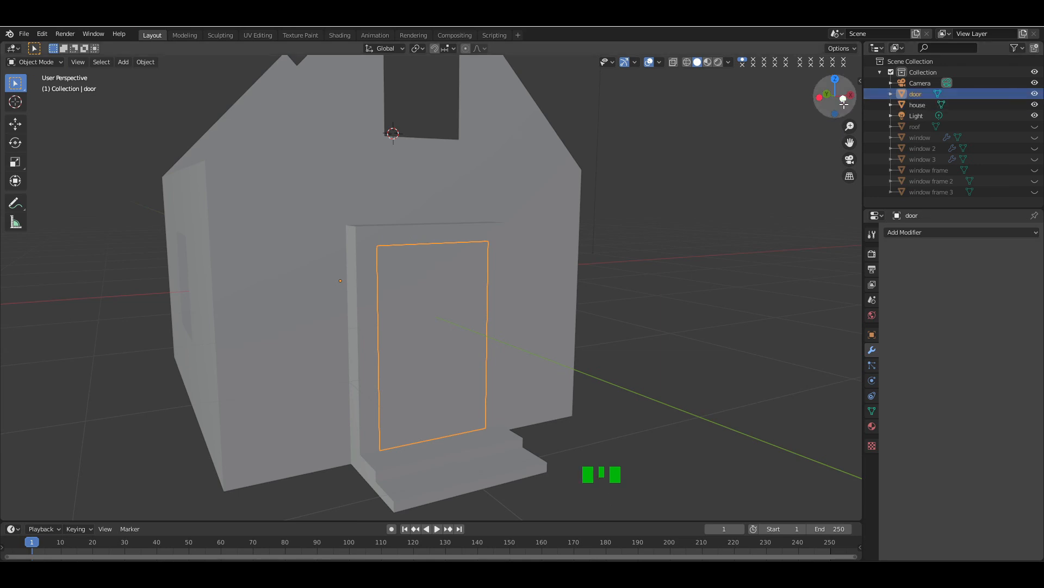
# - Enter Edit Mode on the door and hide the house object
pyautogui.moveTo(842, 99); pyautogui.dragTo(808, 98)
pyautogui.press('Tab')
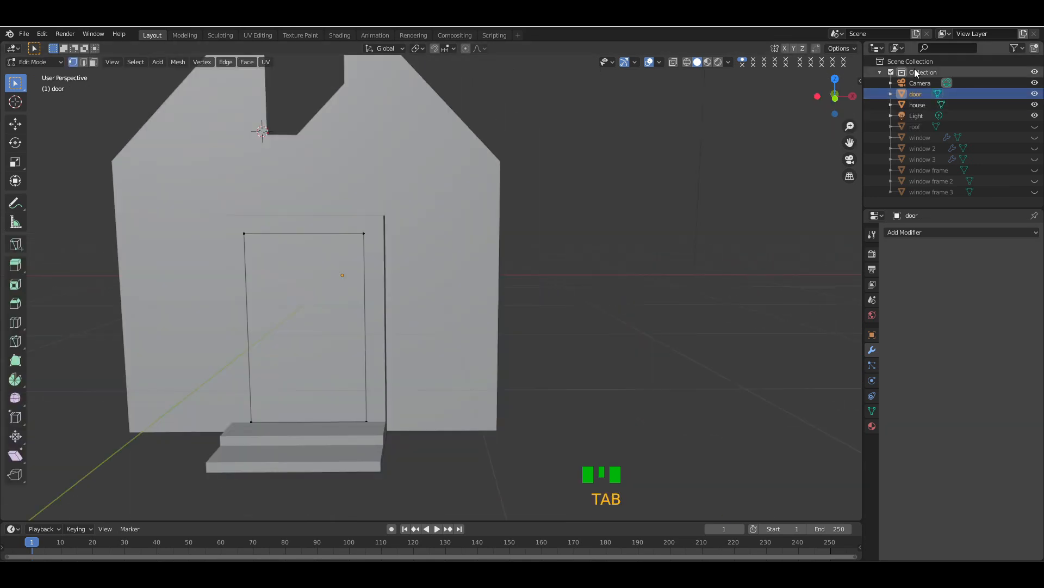
pyautogui.click(1035, 105)
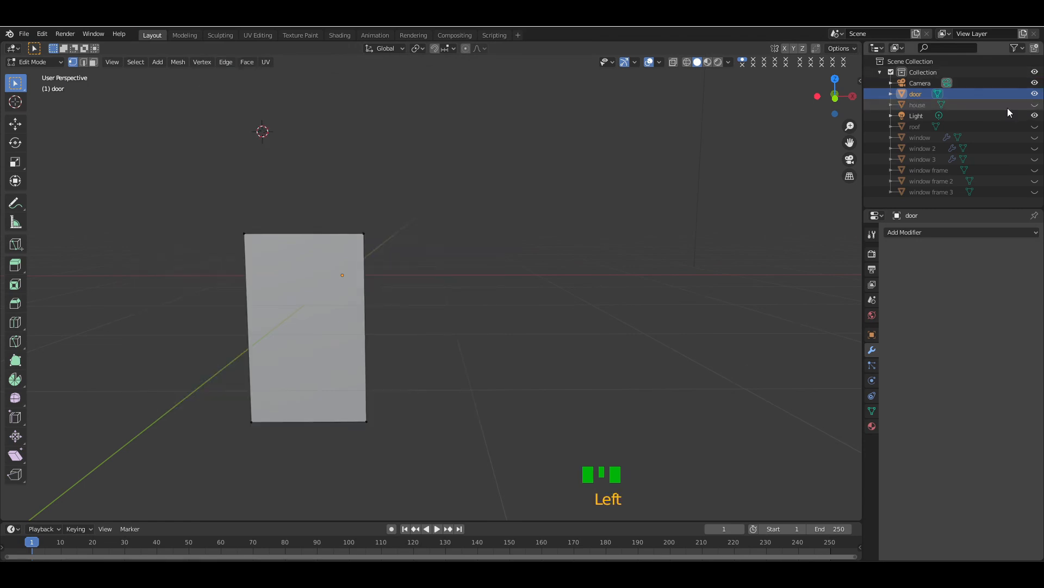
# - Add two vertical loop cuts to the door and scale them apart along X towards its side edges
pyautogui.press('KP_Add')
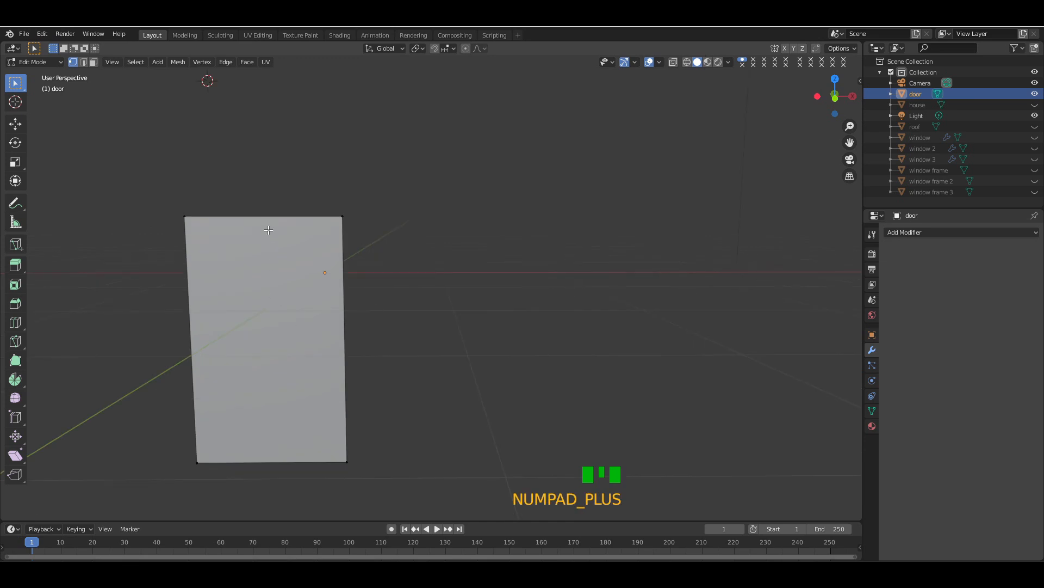
pyautogui.hotkey('ctrl', 'r')
pyautogui.scroll(1, 268, 230)
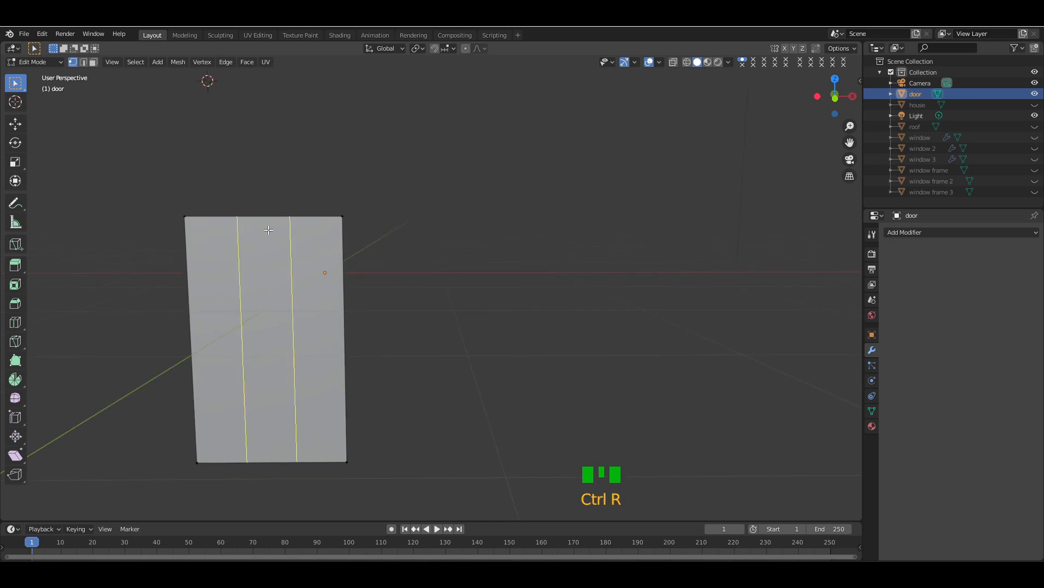
pyautogui.click(268, 230)
pyautogui.rightClick(268, 227)
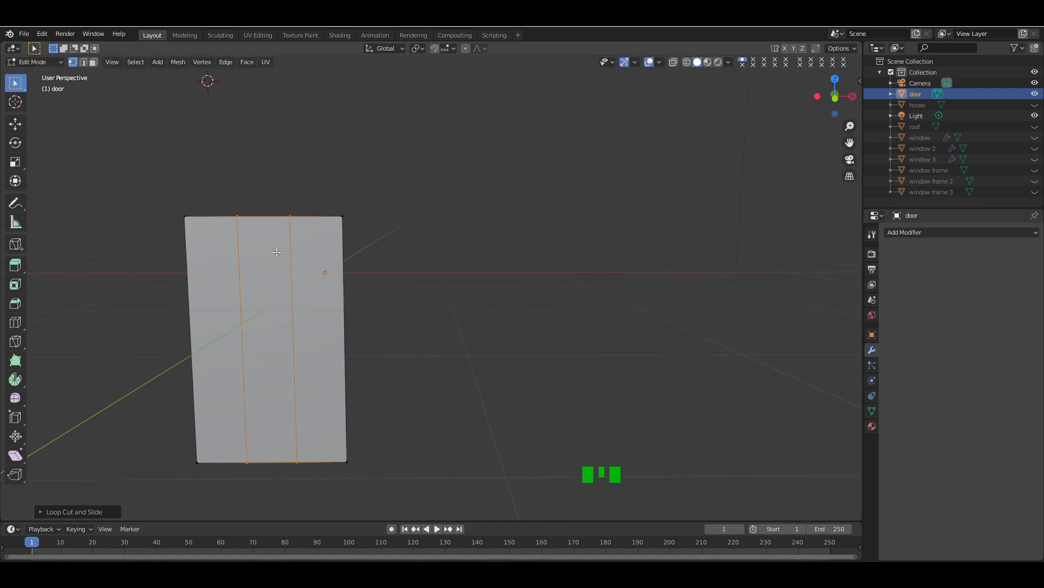
pyautogui.press('s')
pyautogui.press('x')
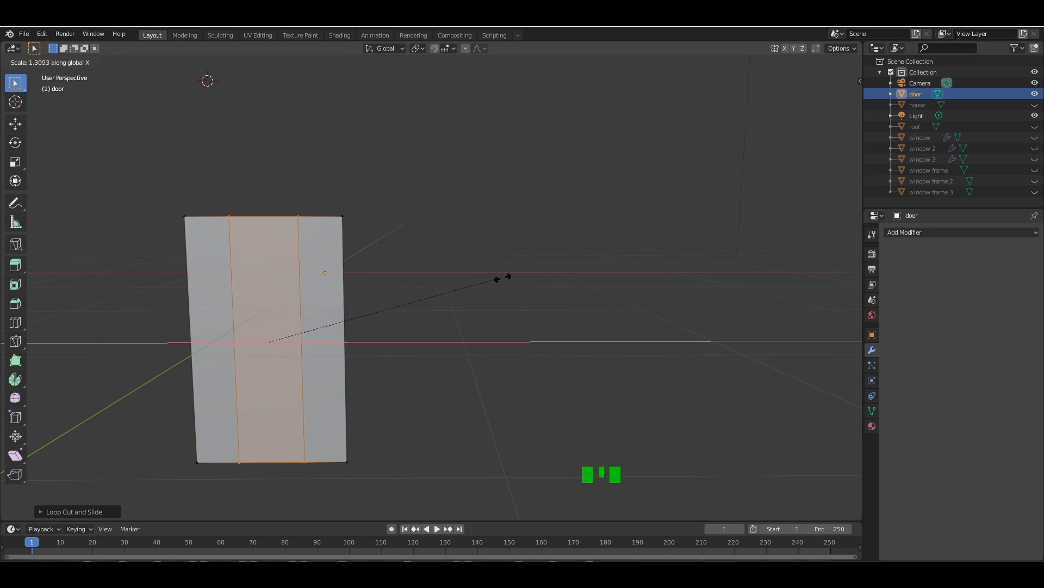
pyautogui.click(555, 284)
pyautogui.click(493, 304)
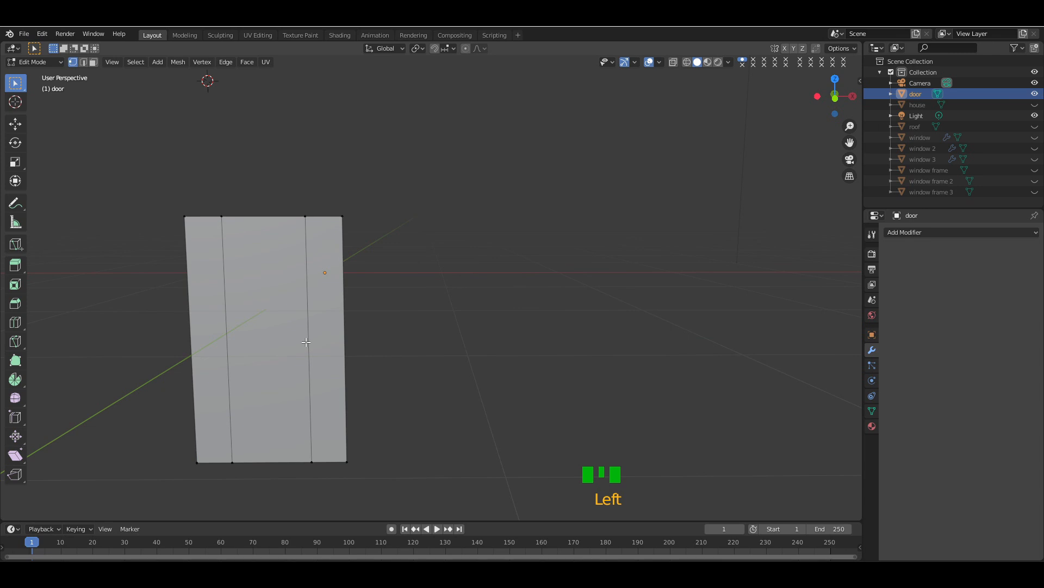
# - Add two horizontal loop cuts across the door and scale them apart along Z by about 2.3
pyautogui.hotkey('ctrl', 'r')
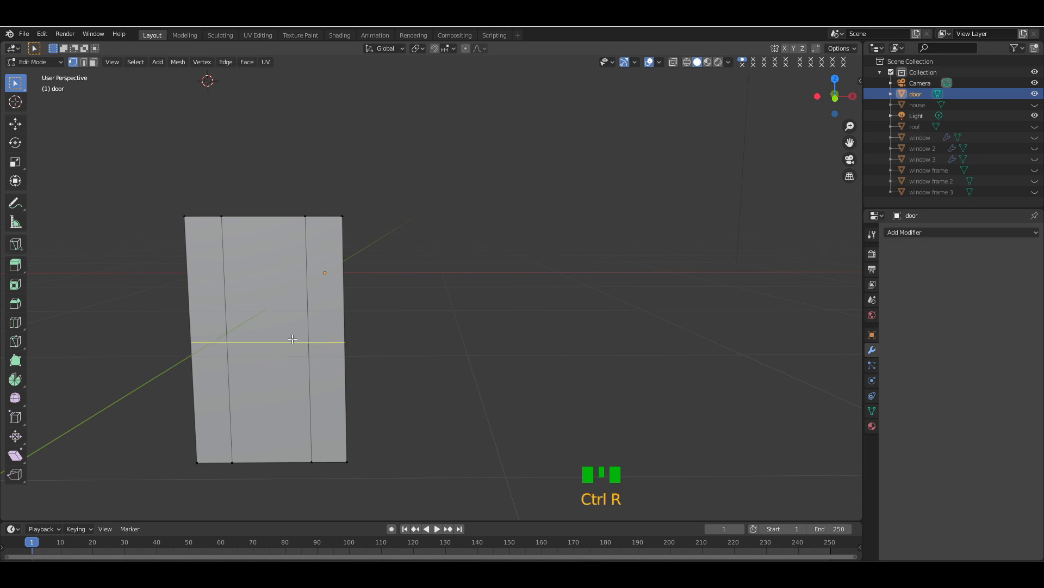
pyautogui.scroll(1, 293, 339)
pyautogui.click(293, 338)
pyautogui.rightClick(292, 338)
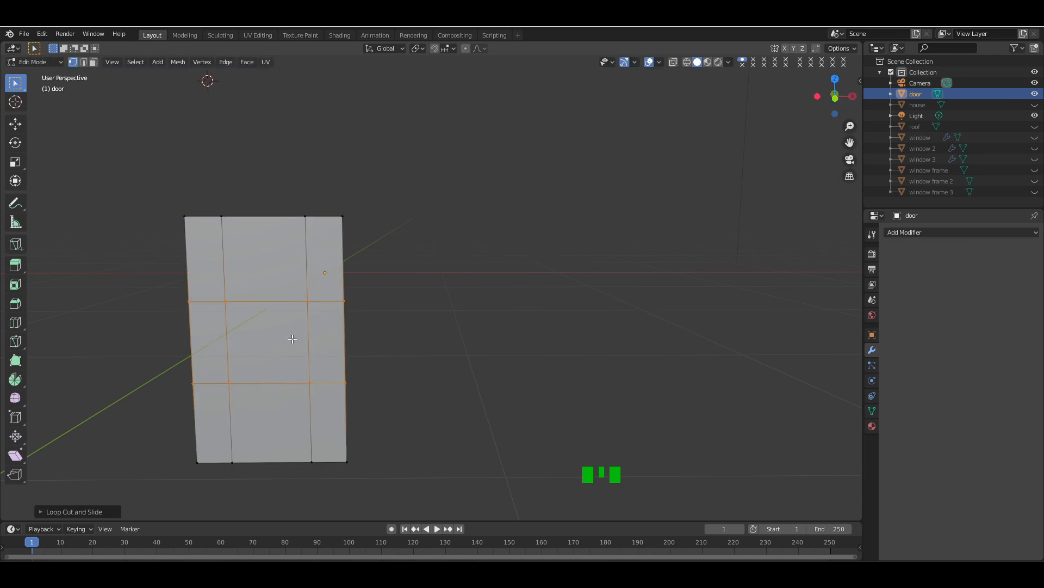
pyautogui.press('s')
pyautogui.press('z')
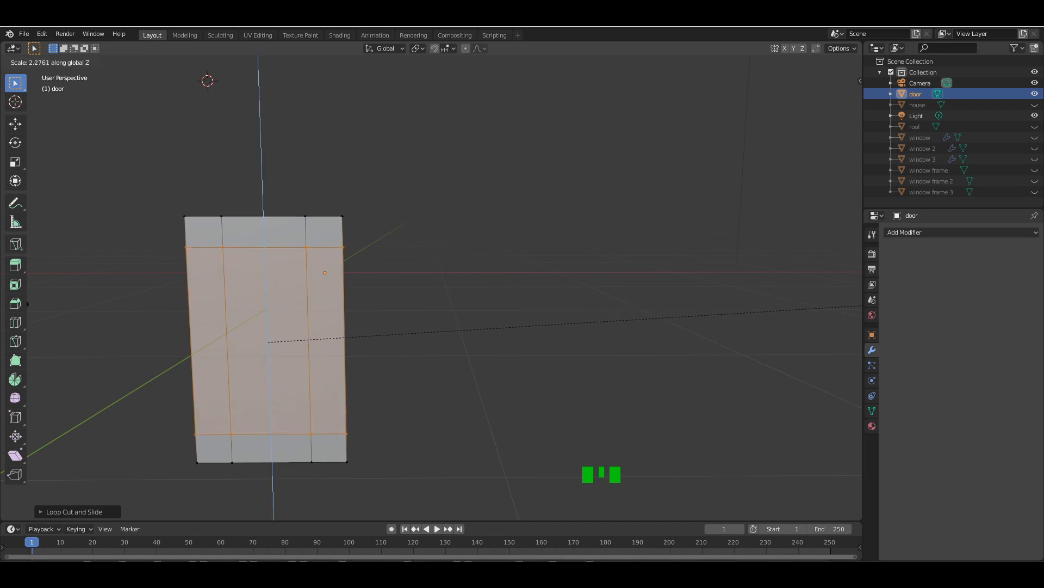
pyautogui.click(23, 306)
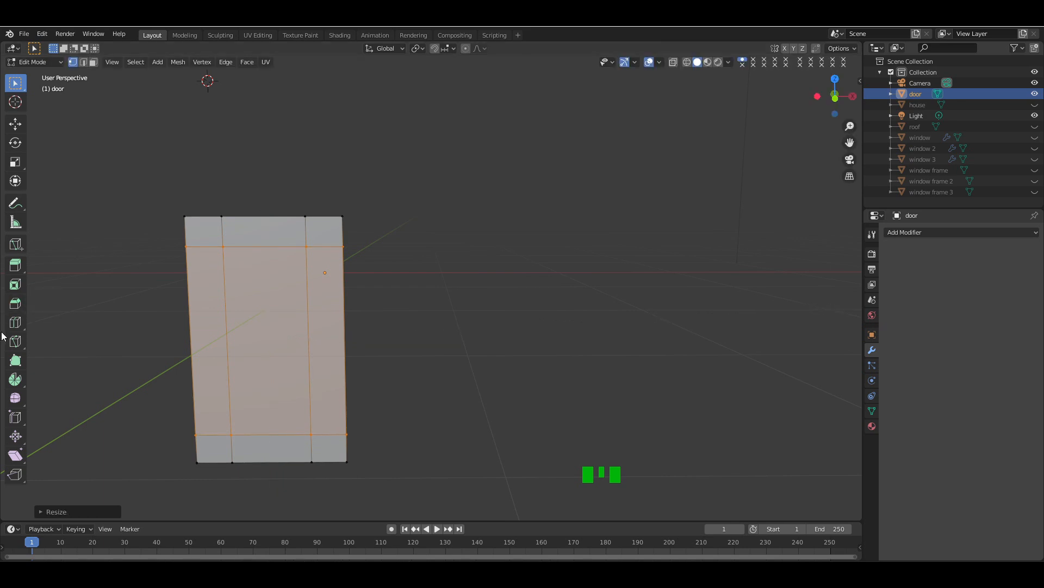
pyautogui.click(580, 283)
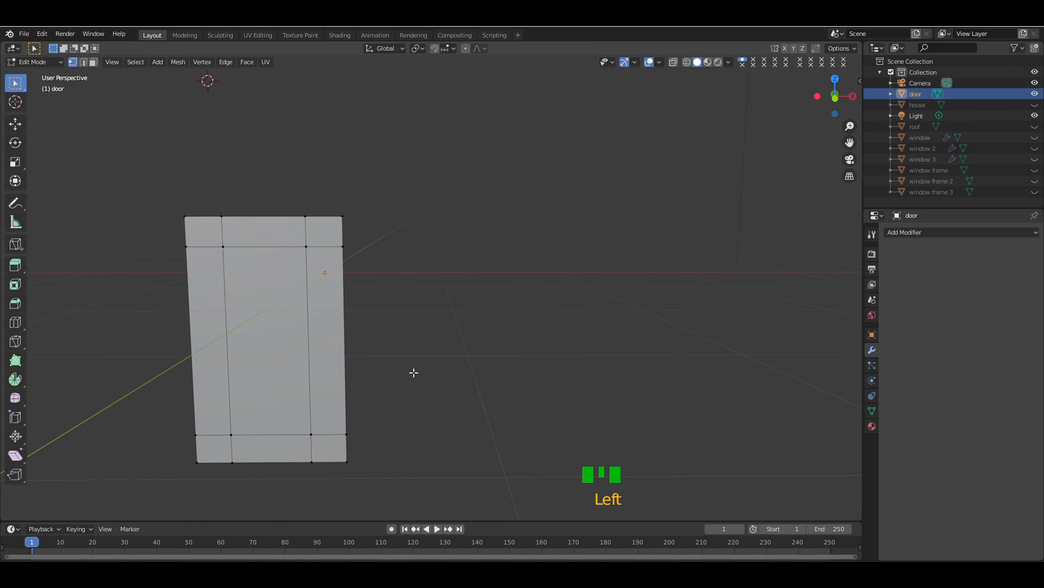
# - Add two evenly spaced vertical loop cuts within the door's wide middle column
pyautogui.hotkey('ctrl', 'r')
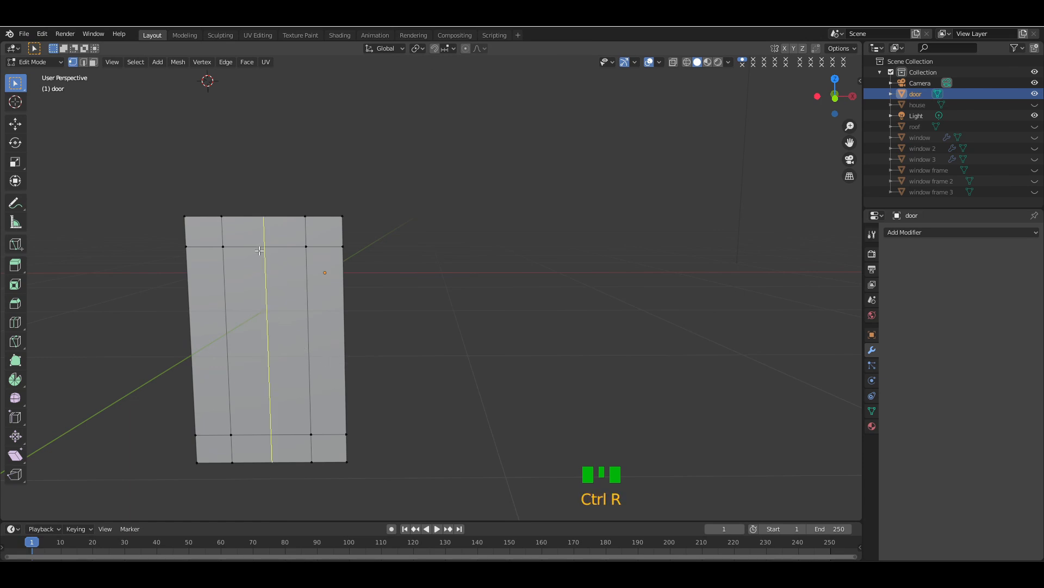
pyautogui.scroll(1, 260, 250)
pyautogui.click(259, 250)
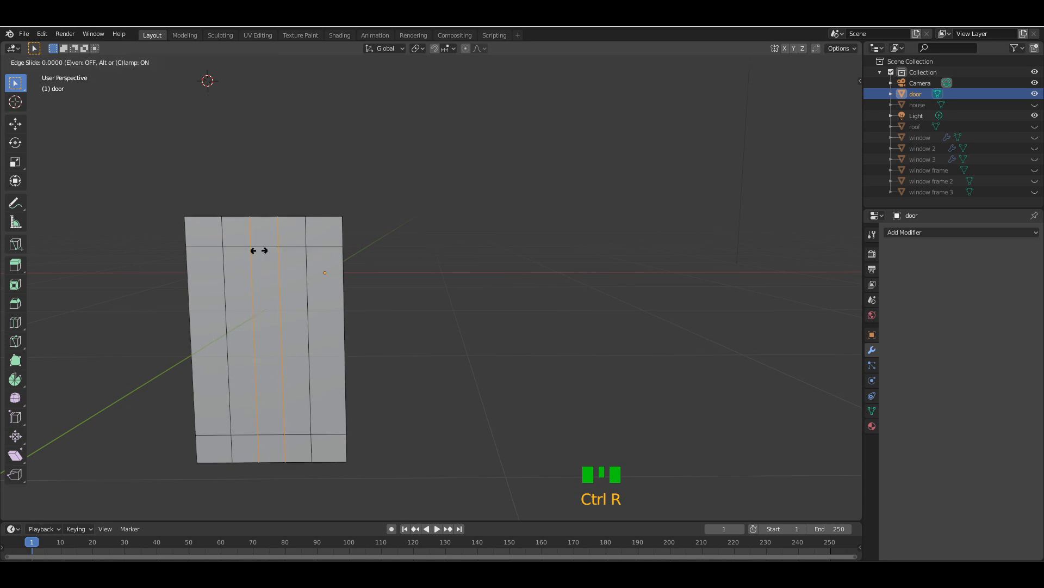
pyautogui.click(259, 251)
pyautogui.click(550, 287)
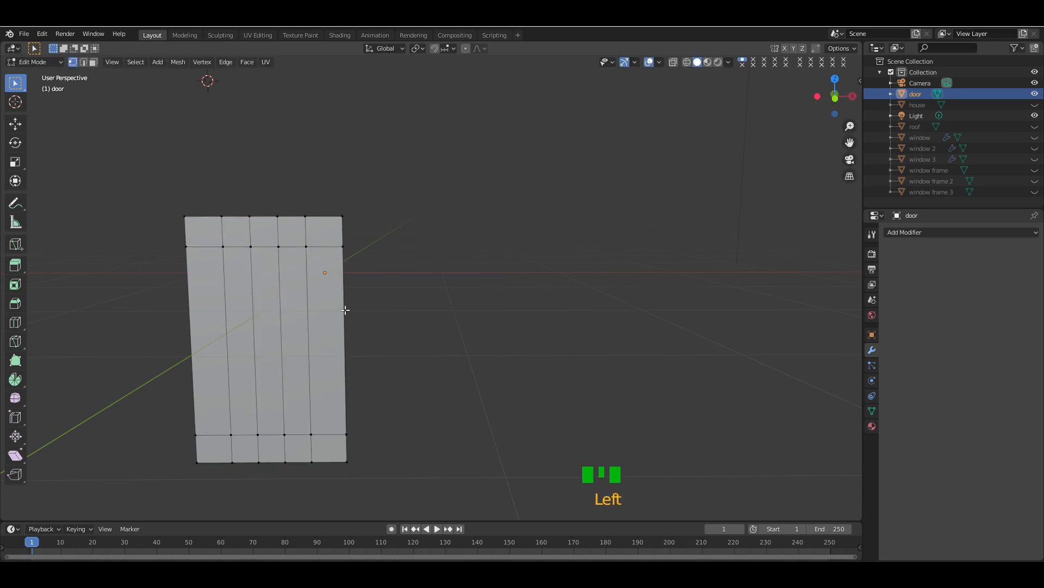
# - Add two horizontal loop cuts through the door's middle section and scale them close together along Z to outline a narrow crossbar
pyautogui.hotkey('ctrl', 'r')
pyautogui.scroll(1, 263, 326)
pyautogui.click(263, 326)
pyautogui.click(408, 285)
pyautogui.press('s')
pyautogui.press('z')
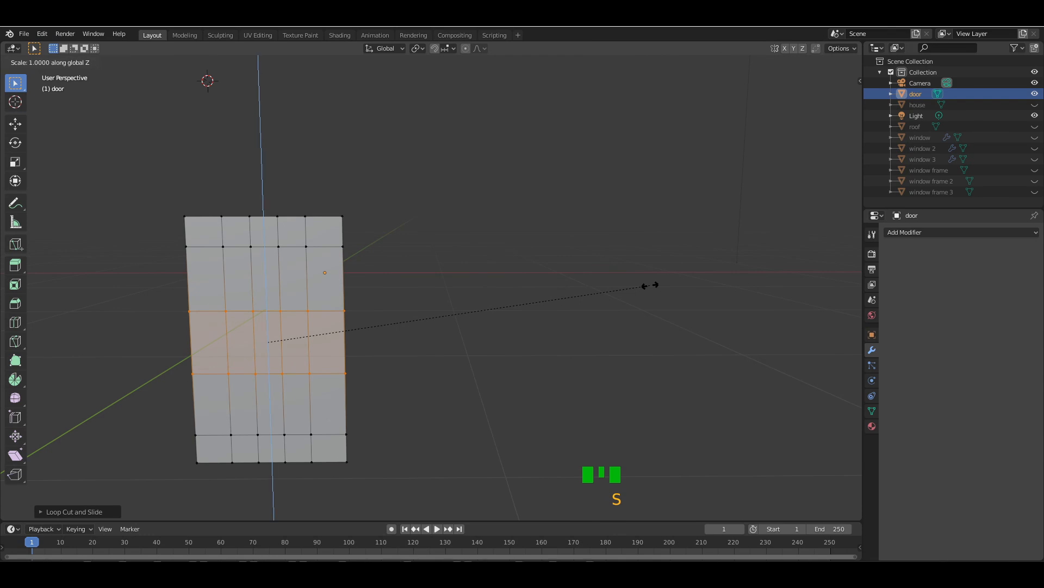
pyautogui.click(459, 327)
pyautogui.click(492, 323)
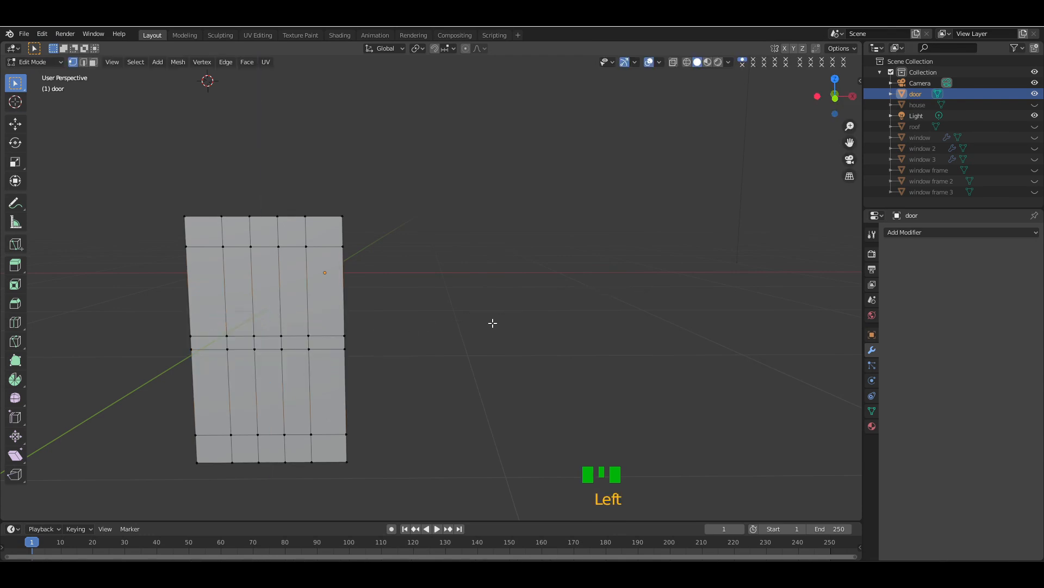
# - Extrude the door's outer frame faces above and below the crossbar along Y by about 0.025 m
pyautogui.click(94, 62)
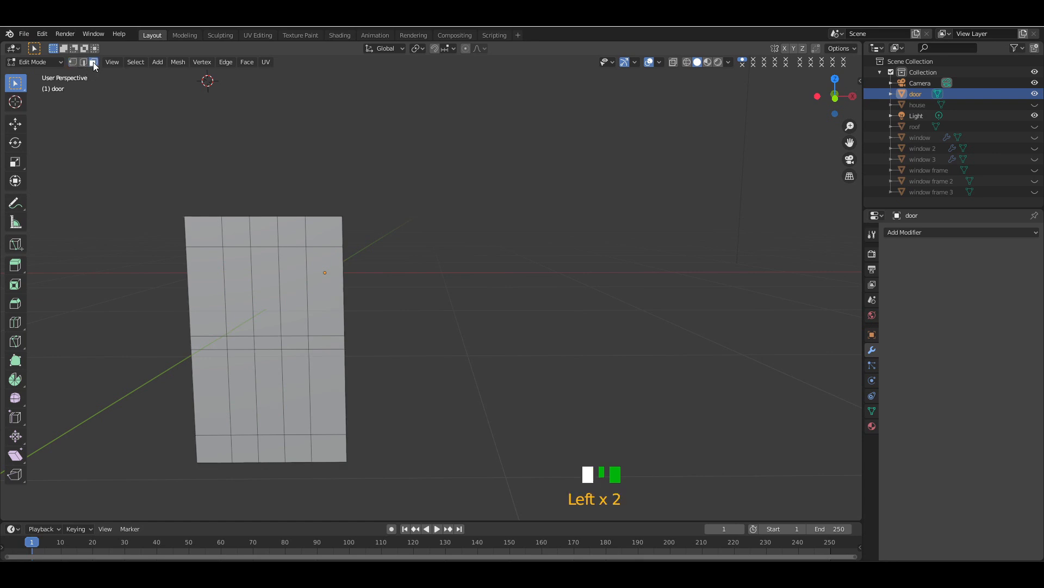
pyautogui.click(202, 223)
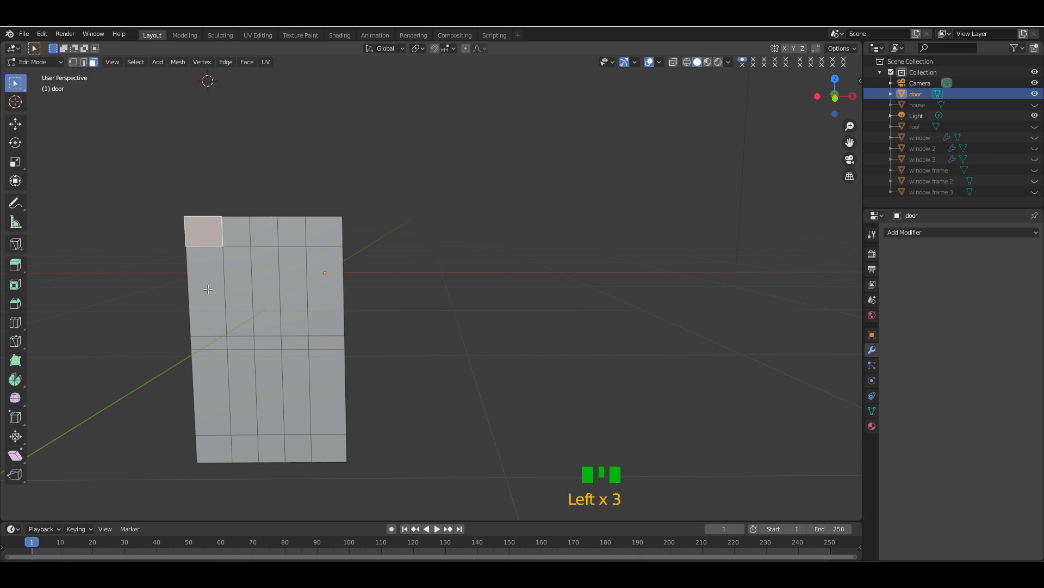
pyautogui.keyDown('shift'); pyautogui.click(224, 283); pyautogui.keyUp('shift')
pyautogui.keyDown('shift'); pyautogui.click(245, 239); pyautogui.keyUp('shift')
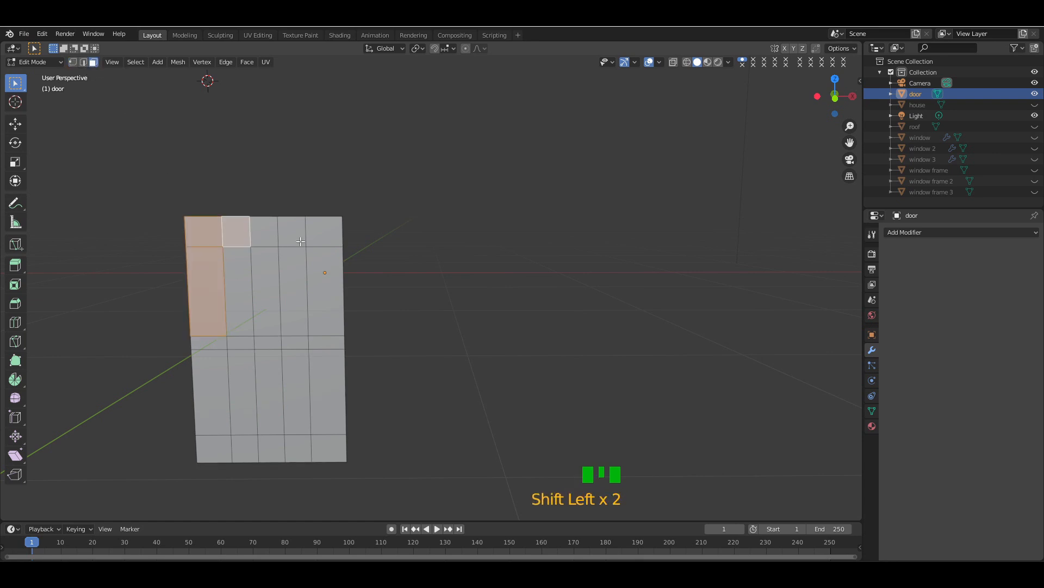
pyautogui.keyDown('ctrl'); pyautogui.click(325, 291); pyautogui.keyUp('ctrl')
pyautogui.keyDown('shift'); pyautogui.click(329, 396); pyautogui.keyUp('shift')
pyautogui.keyDown('ctrl'); pyautogui.click(231, 453); pyautogui.keyUp('ctrl')
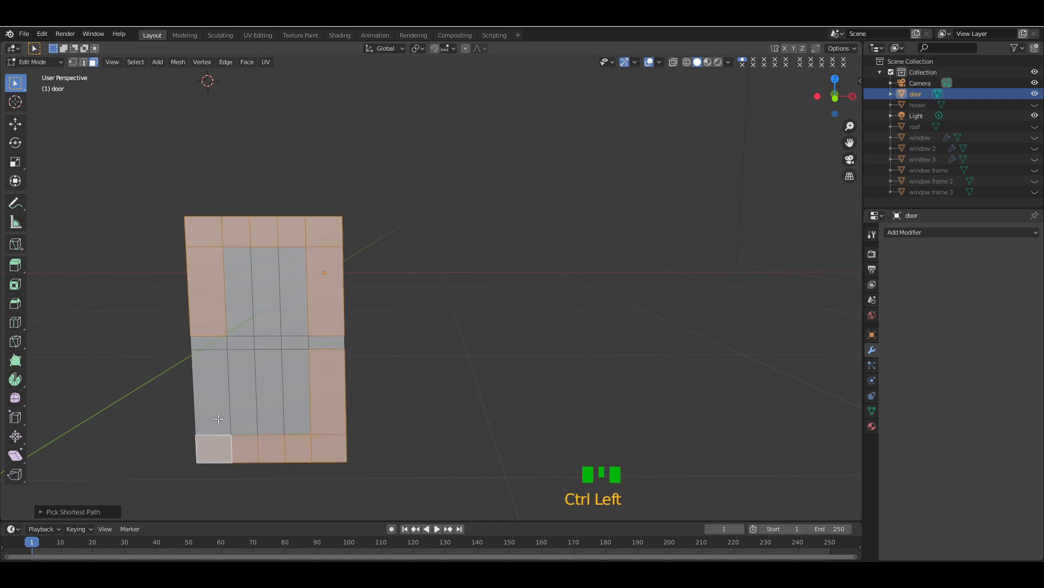
pyautogui.keyDown('ctrl'); pyautogui.click(214, 397); pyautogui.keyUp('ctrl')
pyautogui.moveTo(815, 117); pyautogui.dragTo(833, 109)
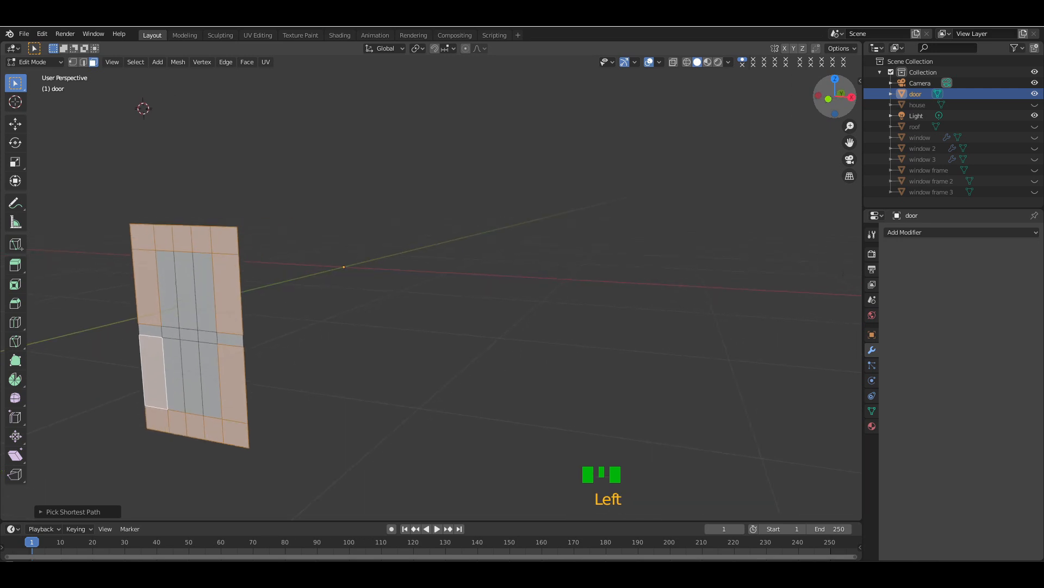
pyautogui.press('e')
pyautogui.press('y')
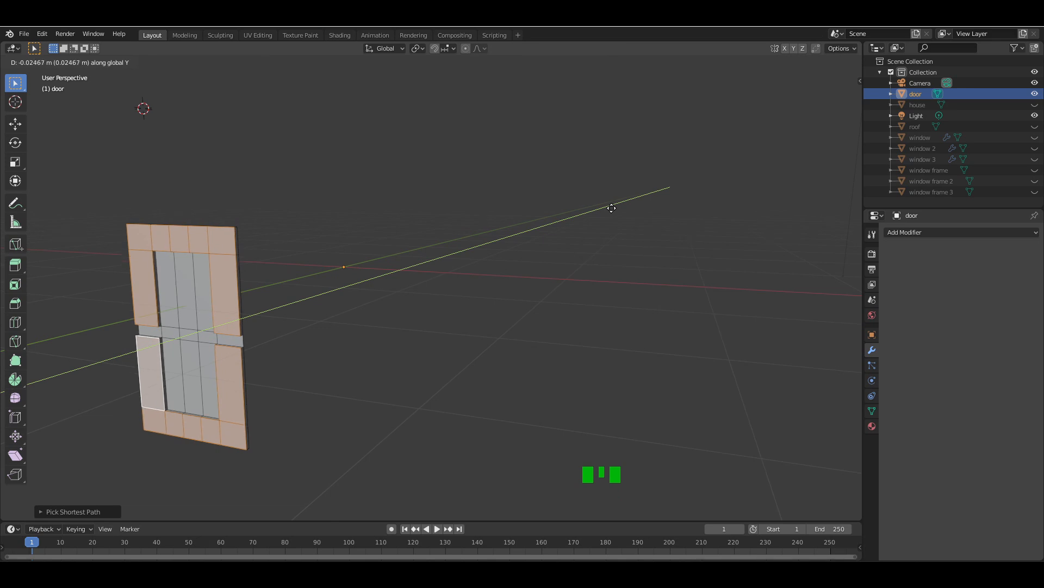
pyautogui.click(611, 207)
# - Extrude the door's narrow crossbar faces along Y and move them outward so the bar stands proud of the frame
pyautogui.click(237, 340)
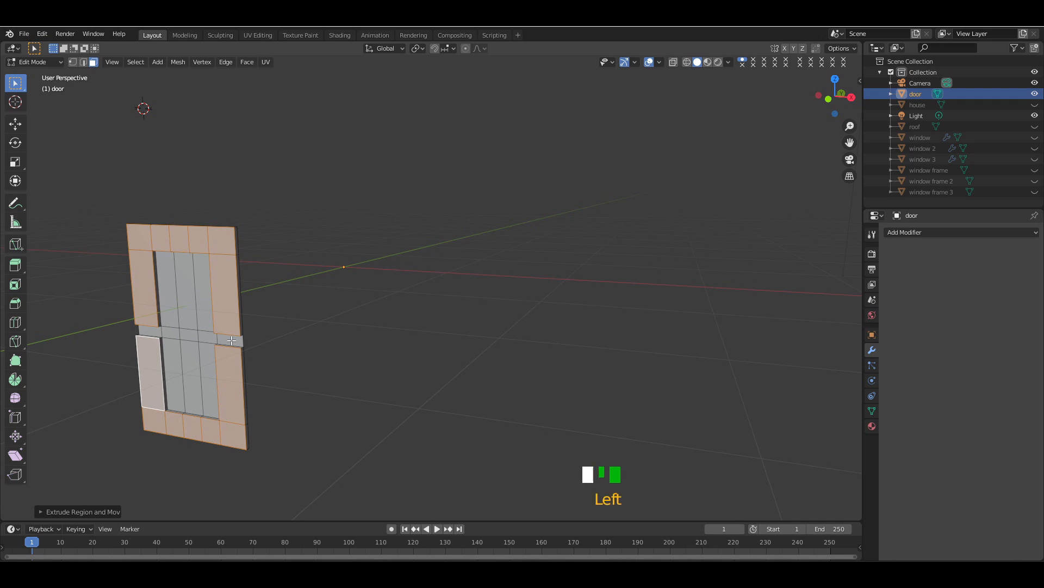
pyautogui.keyDown('ctrl'); pyautogui.click(153, 329); pyautogui.keyUp('ctrl')
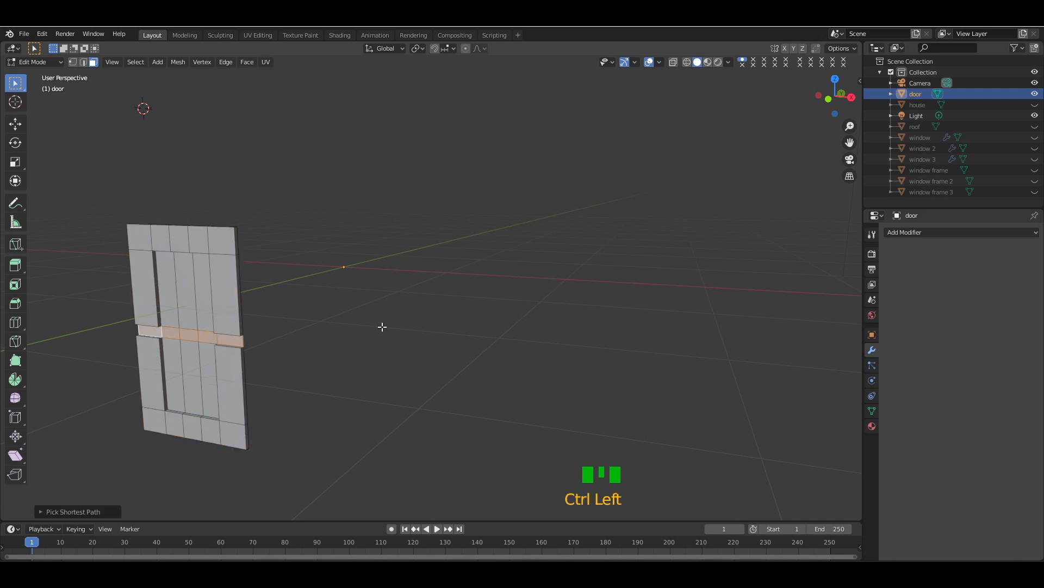
pyautogui.press('e')
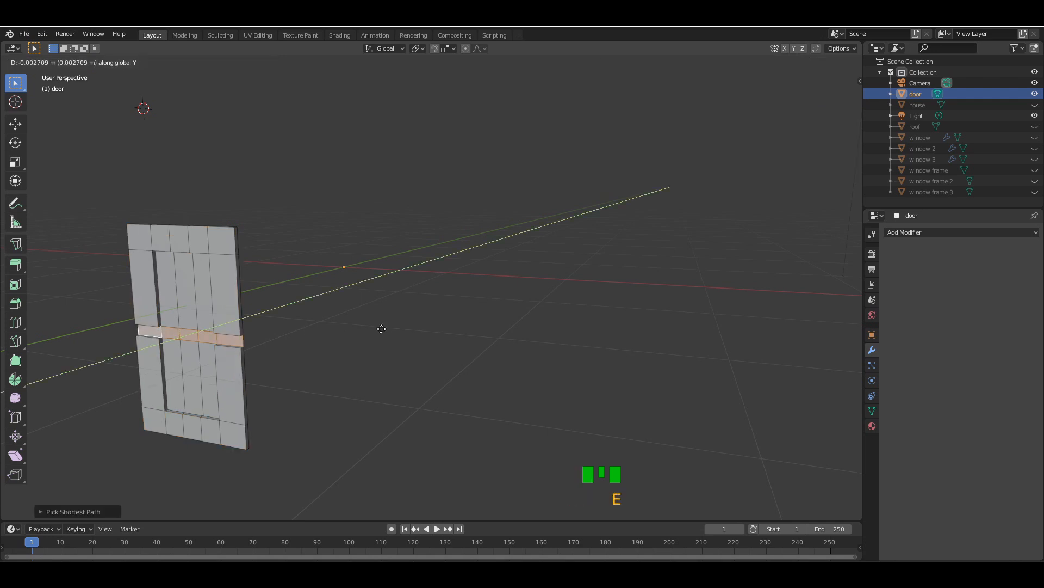
pyautogui.click(378, 334)
pyautogui.moveTo(833, 103); pyautogui.dragTo(616, 207)
pyautogui.press('g')
pyautogui.press('y')
pyautogui.click(592, 186)
pyautogui.press('Tab')
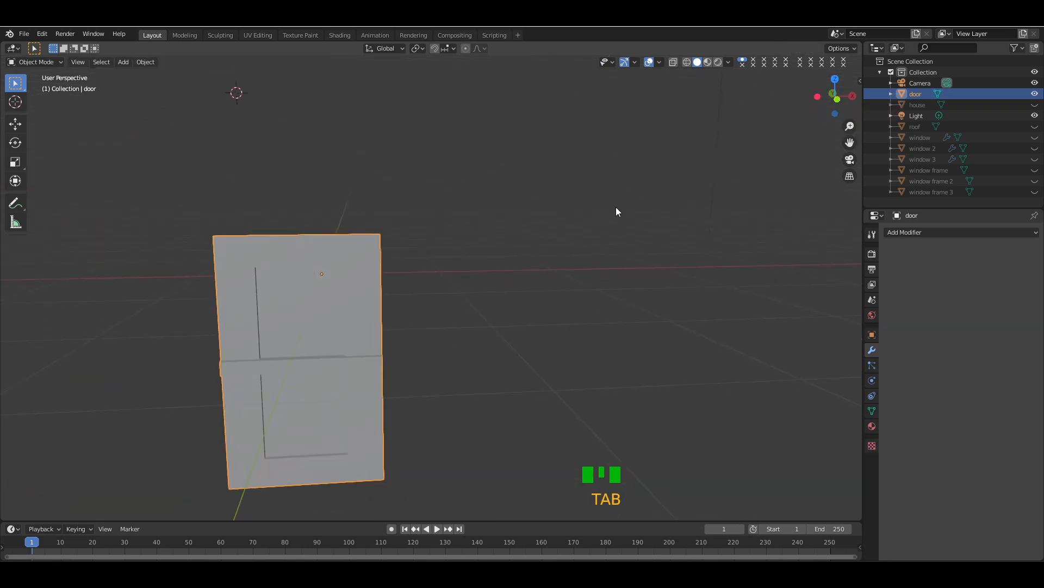
# - Unhide the house and snap the 3D cursor to the door's lower corner vertex on the hinge side
pyautogui.press('KP_Subtract')
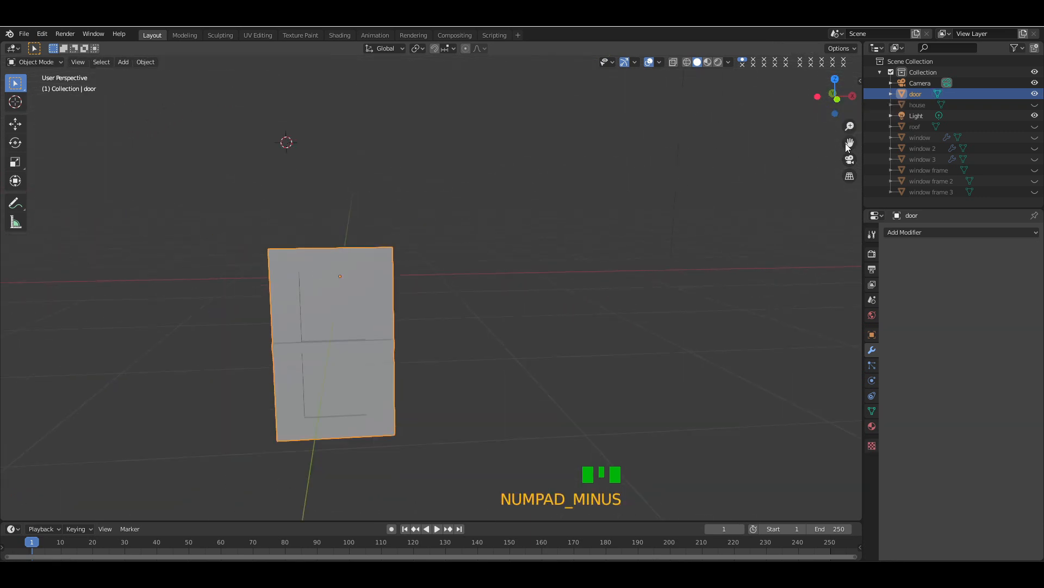
pyautogui.click(1035, 105)
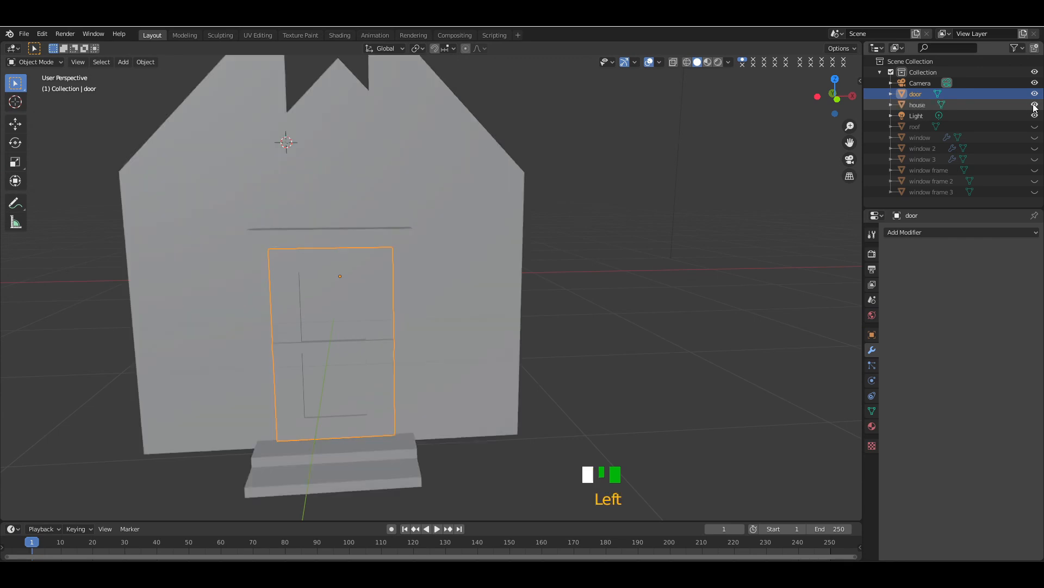
pyautogui.press('Tab')
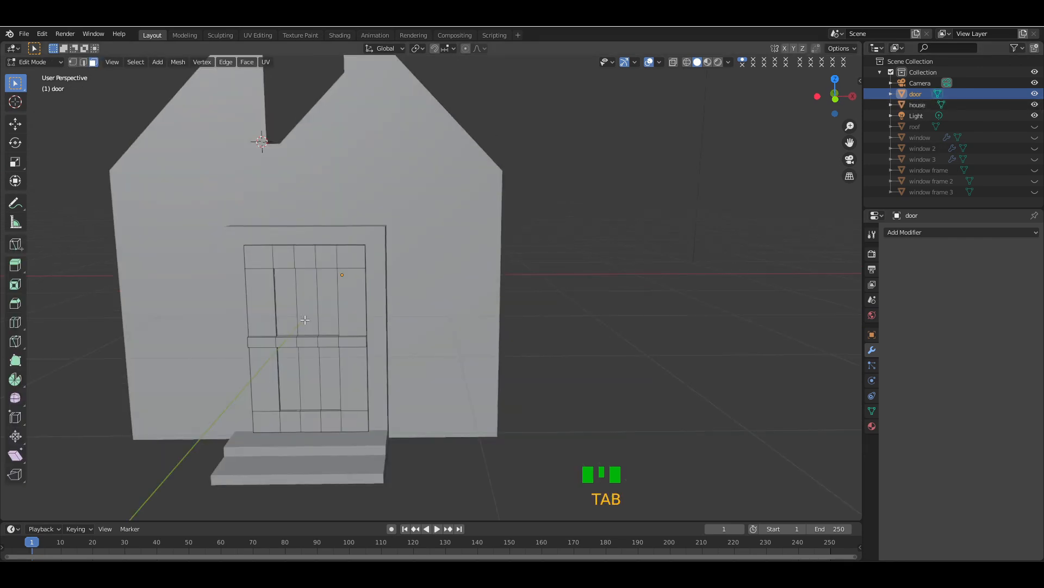
pyautogui.click(73, 63)
pyautogui.click(252, 430)
pyautogui.rightClick(252, 431)
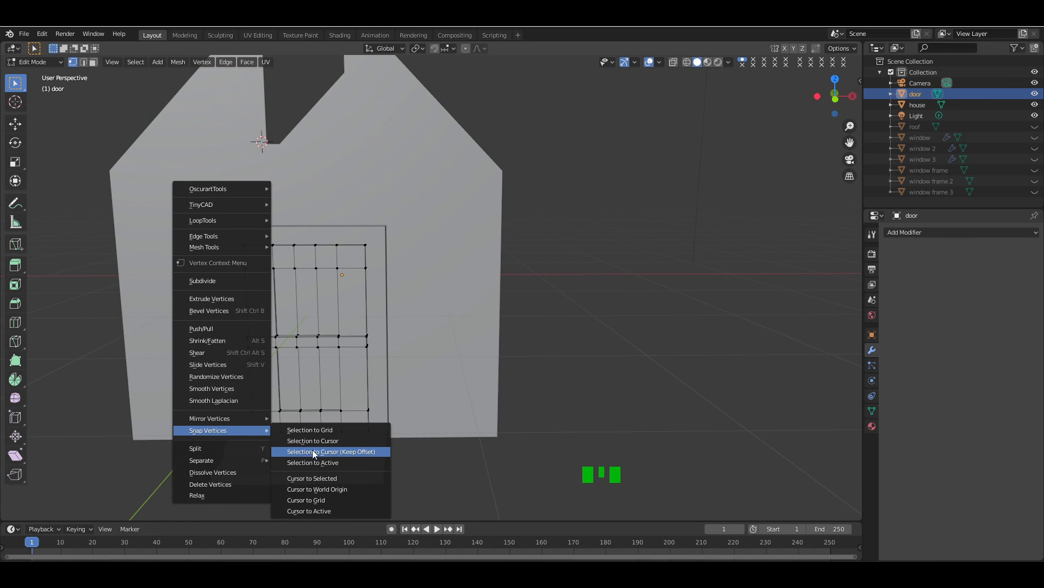
pyautogui.click(315, 476)
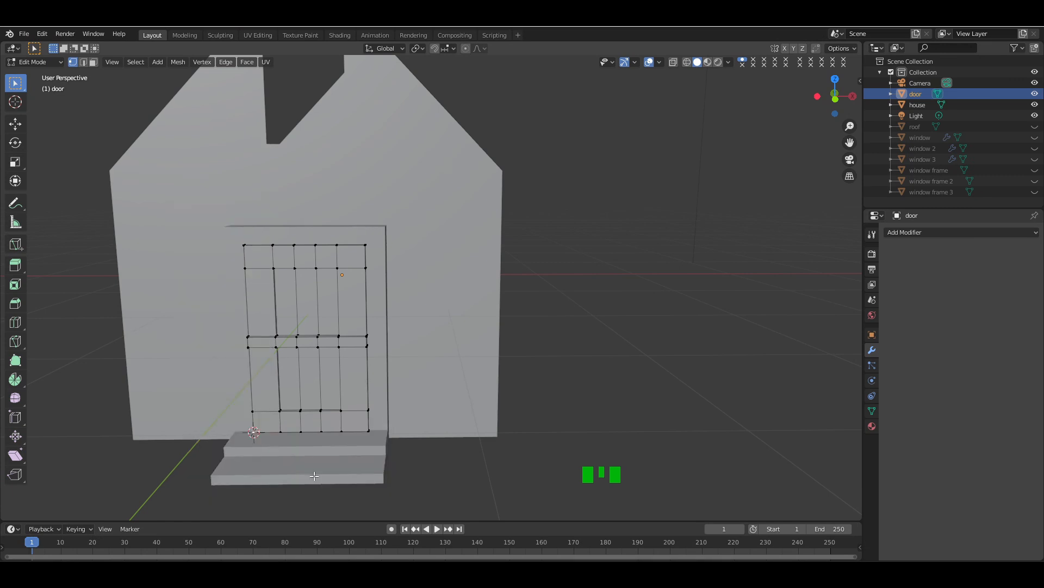
# - Set the door's origin to the 3D cursor and rotate the door outward about Z to open it
pyautogui.press('Tab')
pyautogui.rightClick(326, 423)
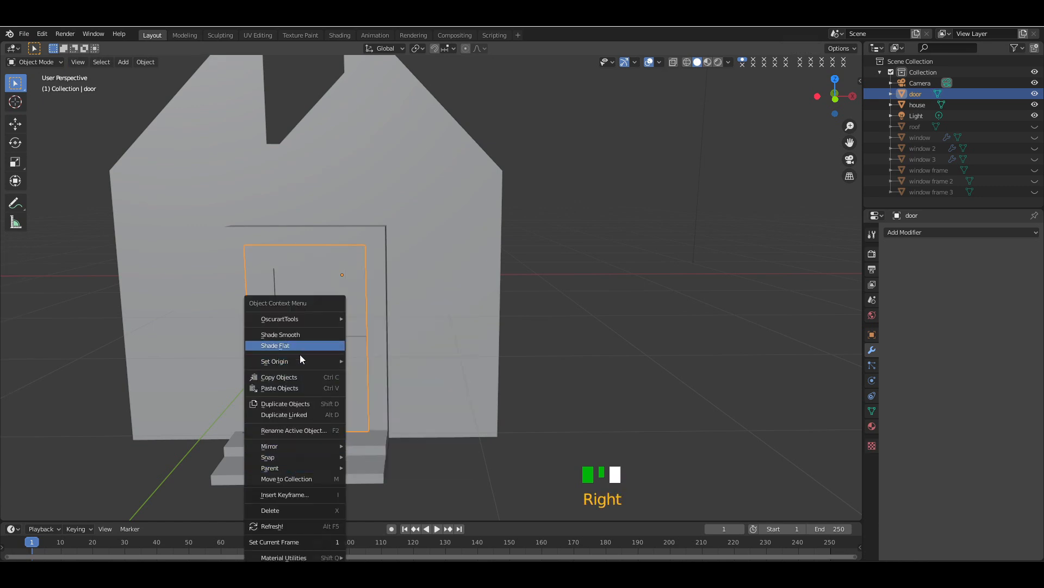
pyautogui.moveTo(299, 361)
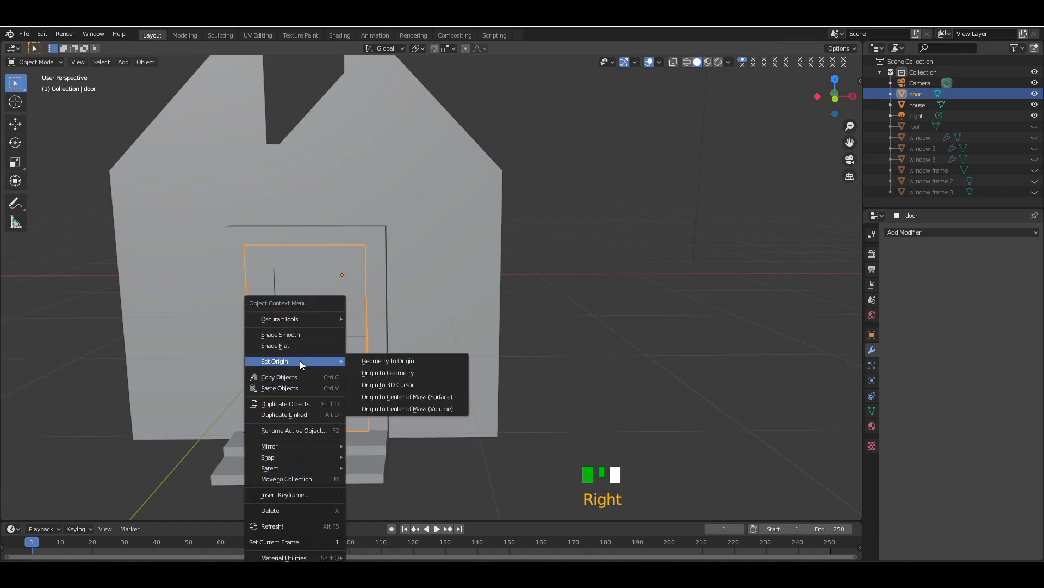
pyautogui.click(383, 384)
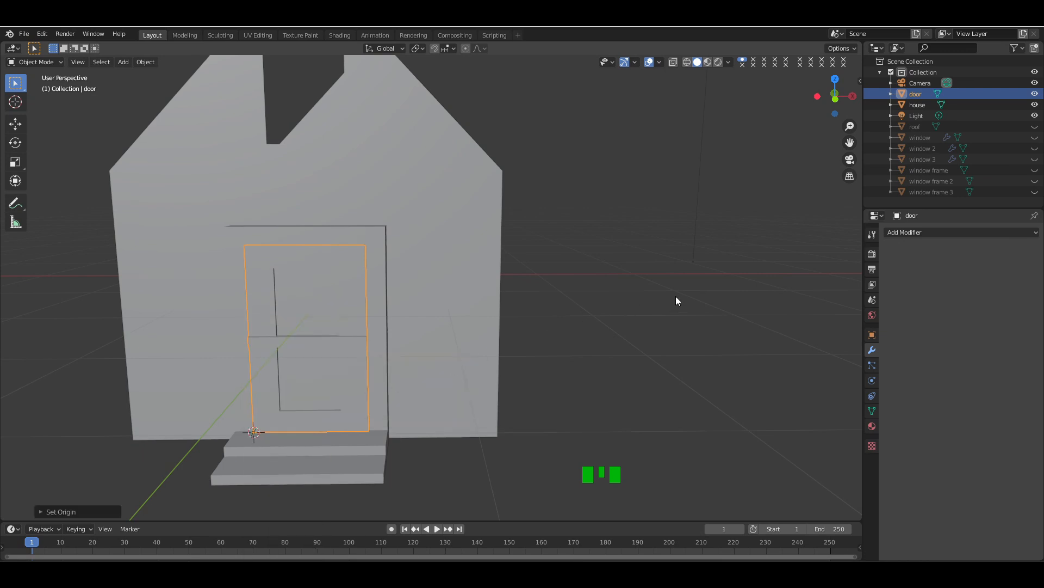
pyautogui.press('r')
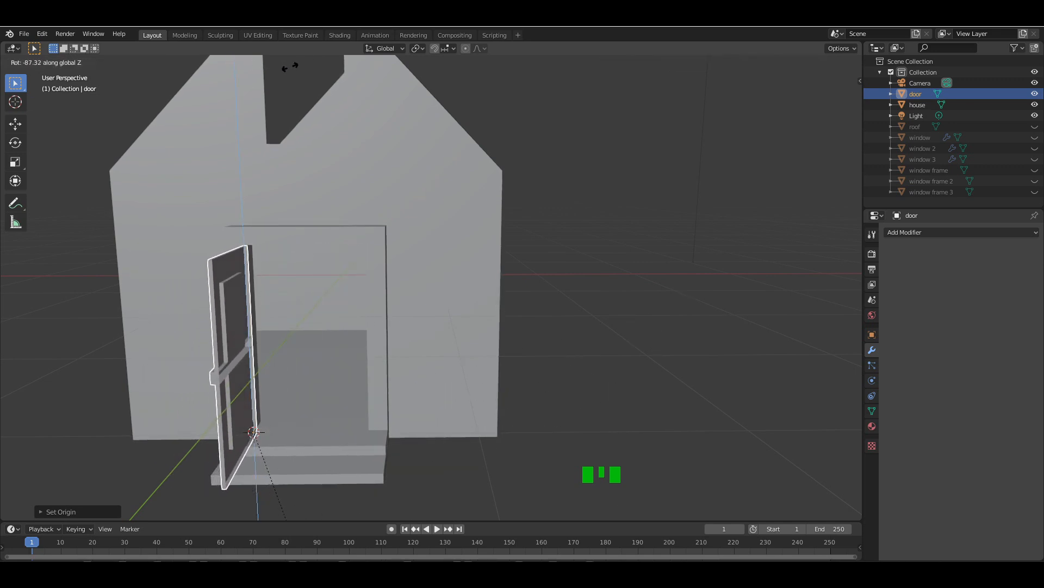
pyautogui.click(321, 76)
# - Examine the open door's inner side and the doorway in wireframe from close up
pyautogui.click(808, 107)
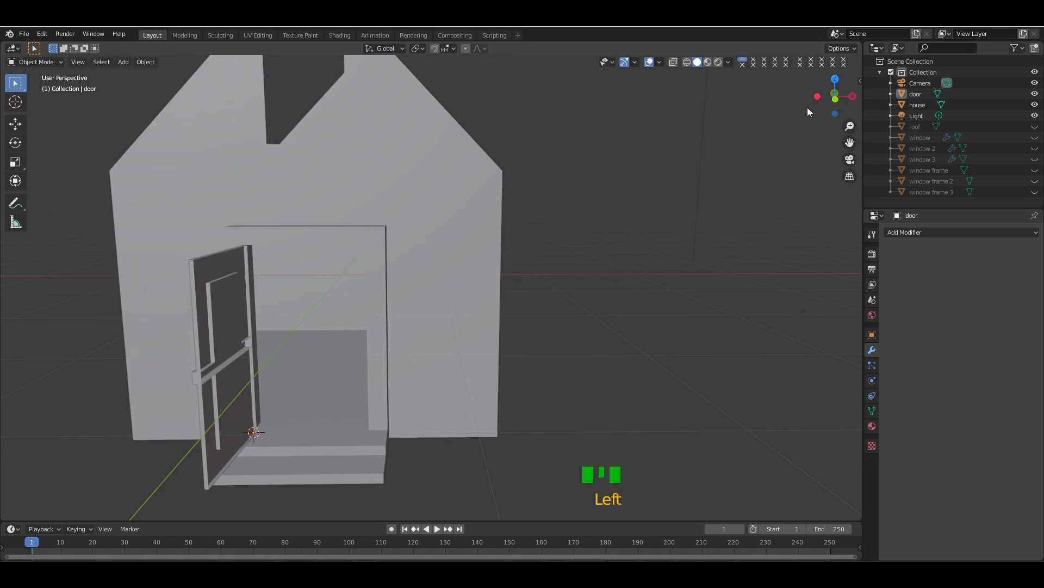
pyautogui.moveTo(835, 97); pyautogui.dragTo(757, 98)
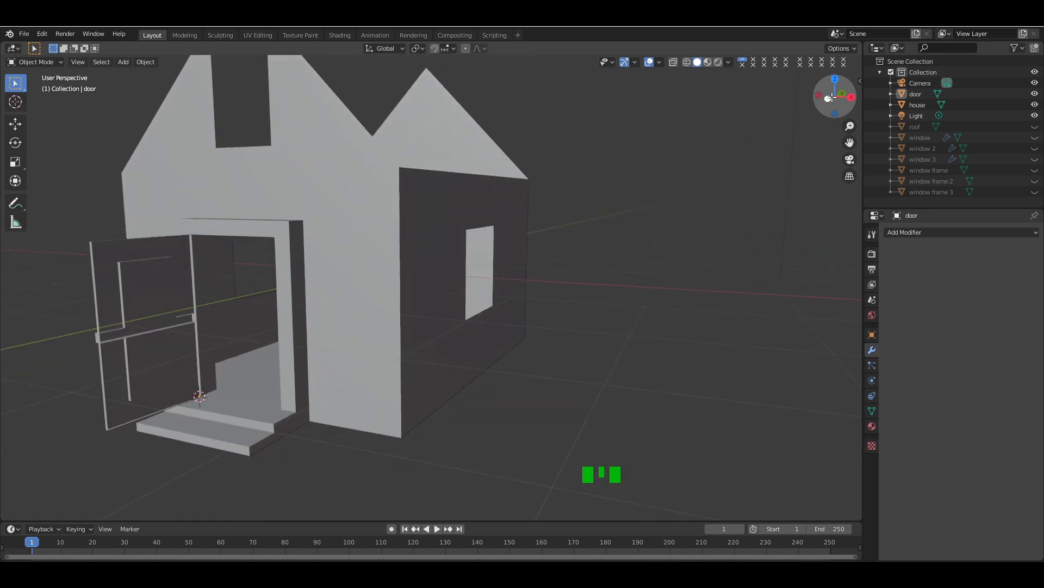
pyautogui.click(687, 61)
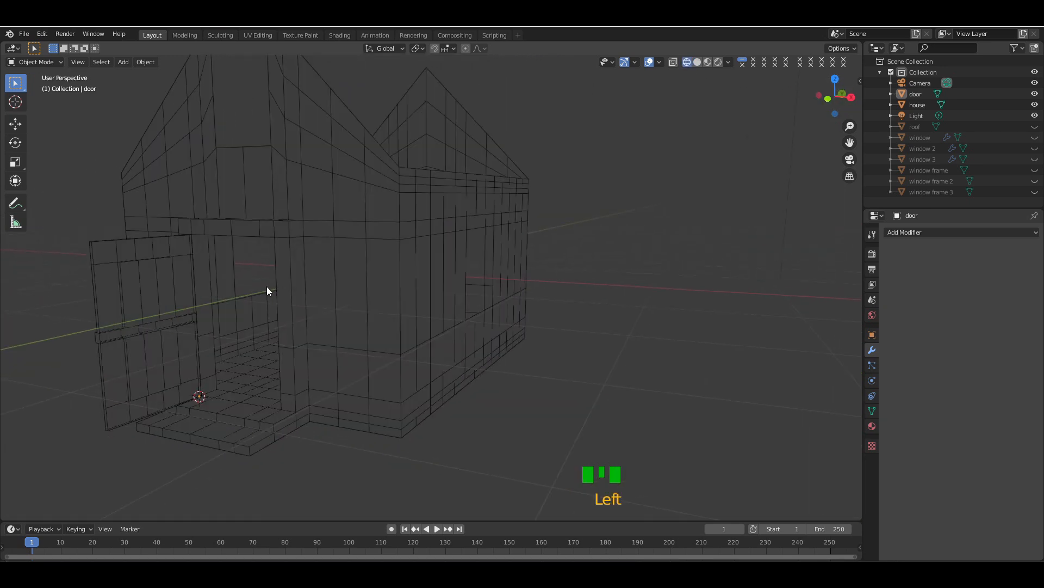
pyautogui.press('KP_Add')
pyautogui.press('KP_Add')
pyautogui.press('KP_Add')
pyautogui.scroll(-3, 766, 174)
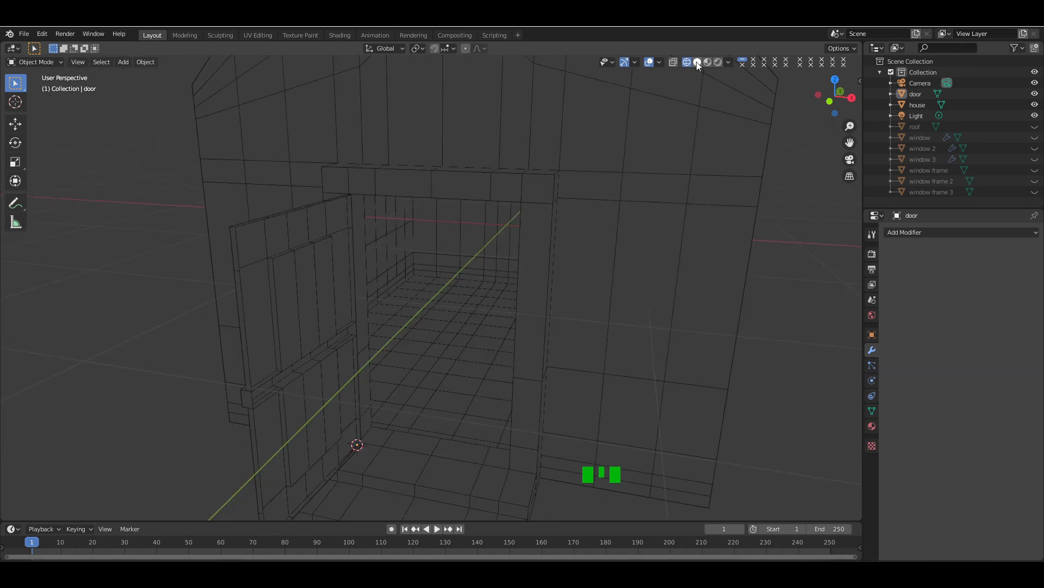
pyautogui.click(697, 61)
# - Fill a face across the crossbar's inner side between the upper and lower rows of frame-edge vertices
pyautogui.click(310, 292)
pyautogui.press('Tab')
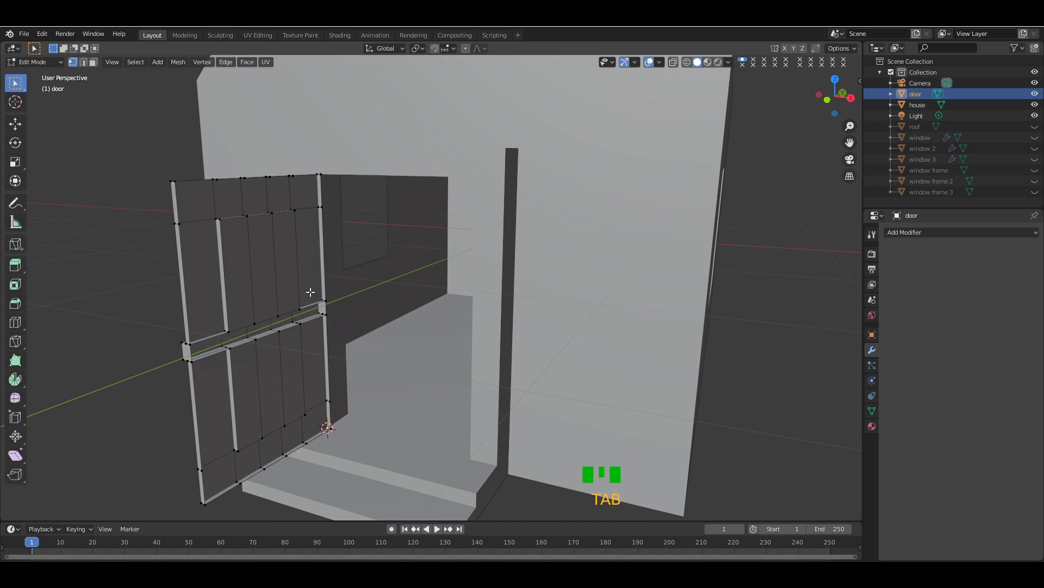
pyautogui.press('KP_Add')
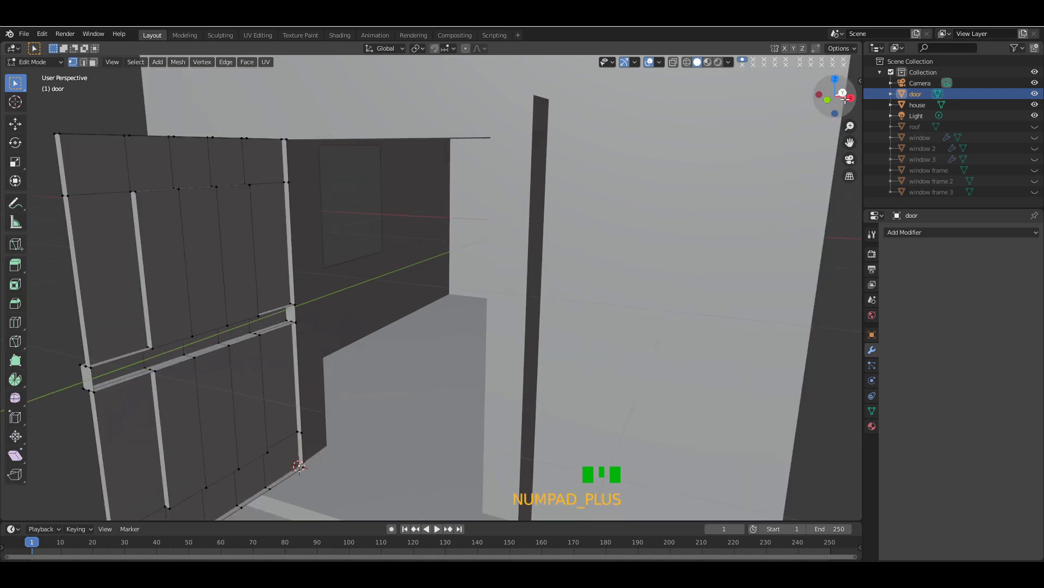
pyautogui.moveTo(841, 94); pyautogui.dragTo(845, 98)
pyautogui.click(122, 340)
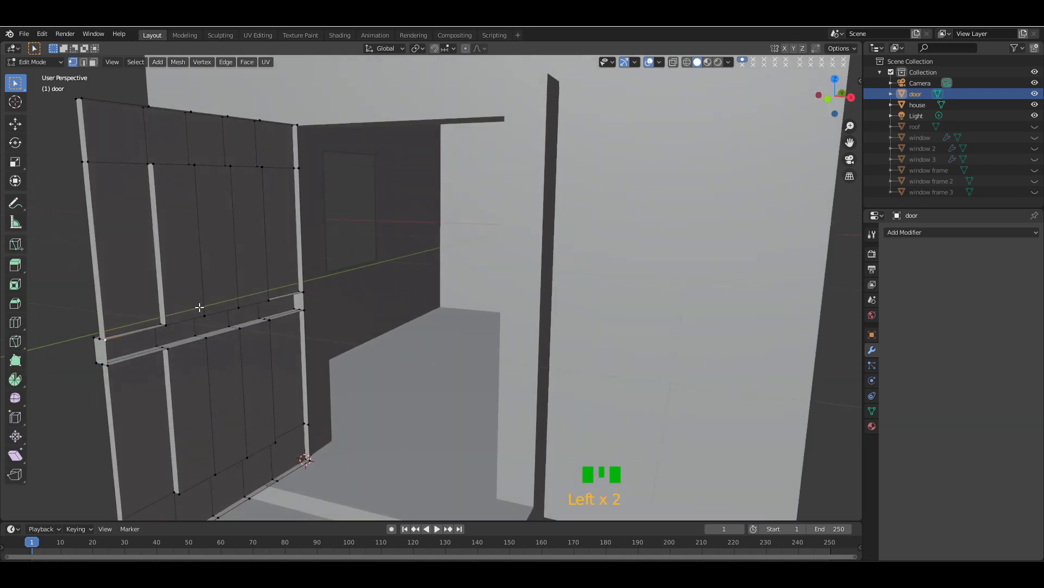
pyautogui.keyDown('ctrl'); pyautogui.click(304, 293); pyautogui.keyUp('ctrl')
pyautogui.keyDown('ctrl'); pyautogui.click(304, 310); pyautogui.keyUp('ctrl')
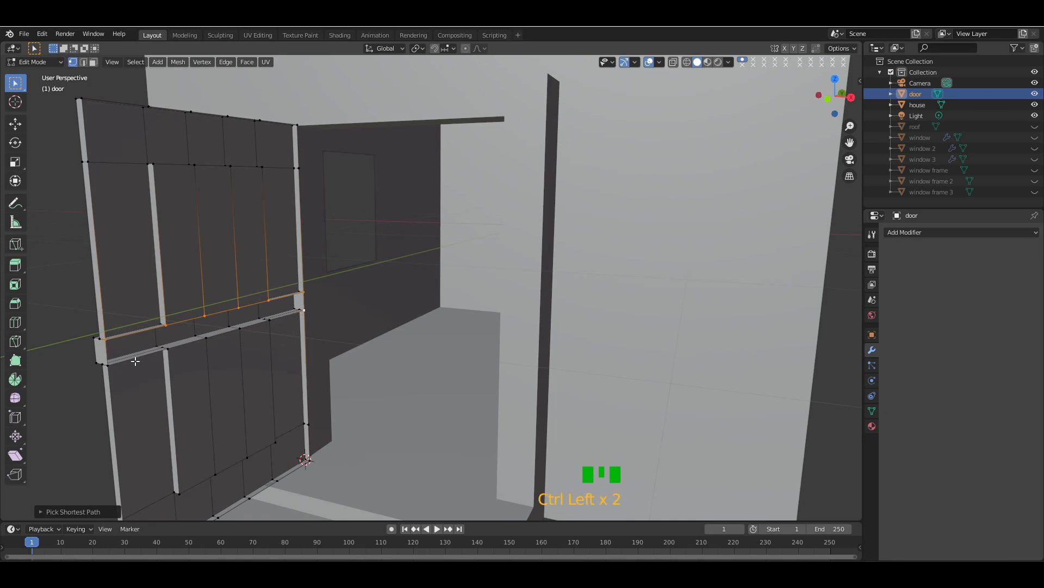
pyautogui.keyDown('ctrl'); pyautogui.click(107, 365); pyautogui.keyUp('ctrl')
pyautogui.click(490, 298)
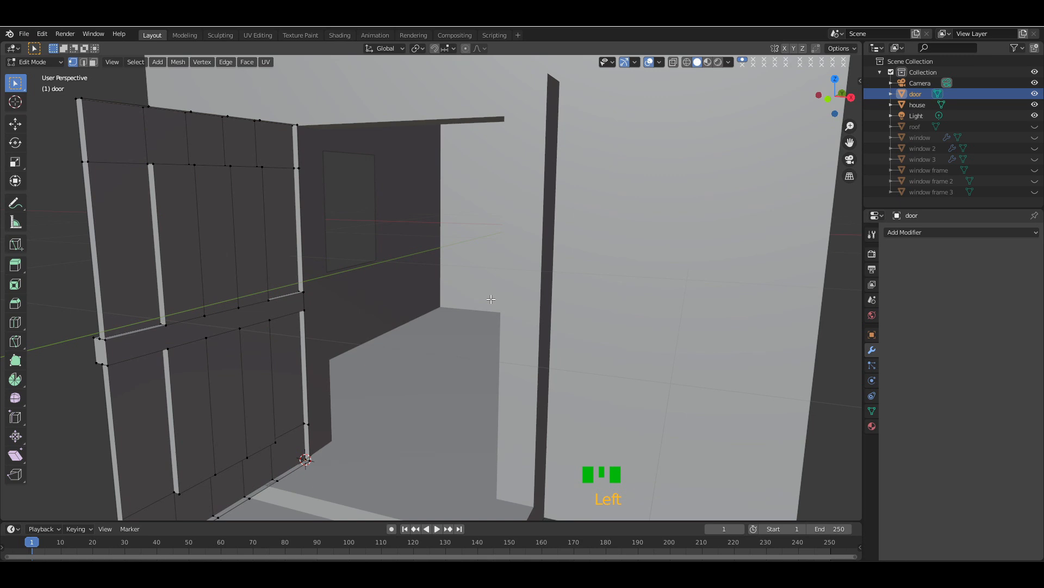
# - Move the frame faces on the door's inner side along X by about 0.019 m to thin the frame
pyautogui.moveTo(830, 108); pyautogui.dragTo(833, 102)
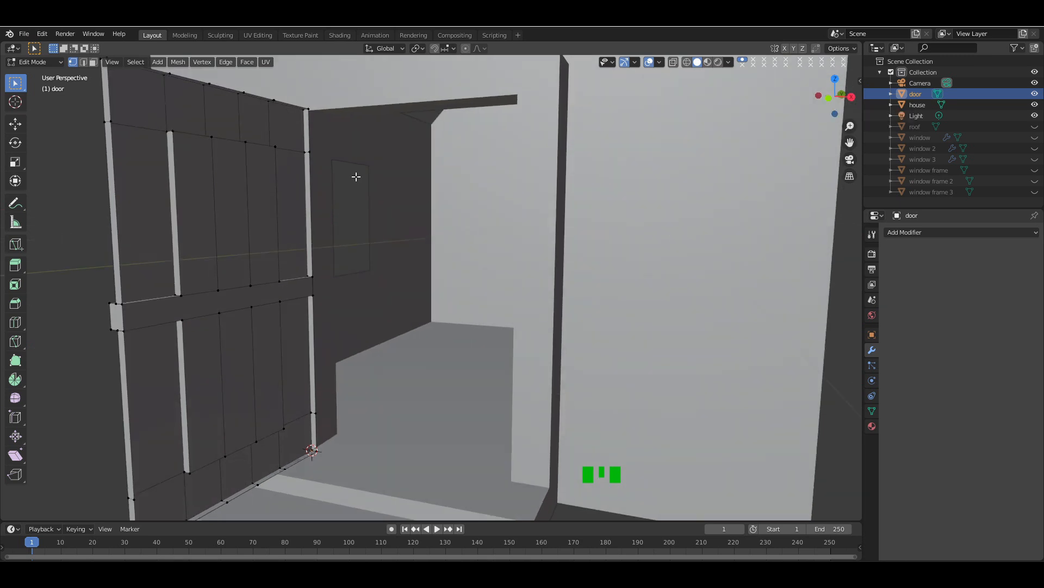
pyautogui.click(92, 62)
pyautogui.click(139, 149)
pyautogui.keyDown('ctrl'); pyautogui.click(139, 104); pyautogui.keyUp('ctrl')
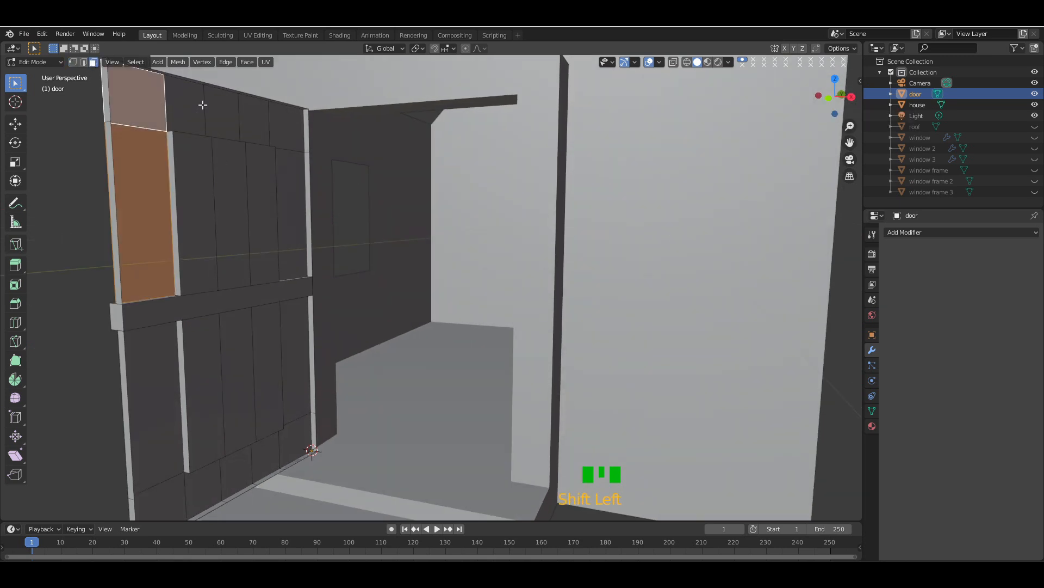
pyautogui.keyDown('ctrl'); pyautogui.click(291, 124); pyautogui.keyUp('ctrl')
pyautogui.keyDown('ctrl'); pyautogui.click(173, 370); pyautogui.keyUp('ctrl')
pyautogui.keyDown('ctrl'); pyautogui.click(289, 443); pyautogui.keyUp('ctrl')
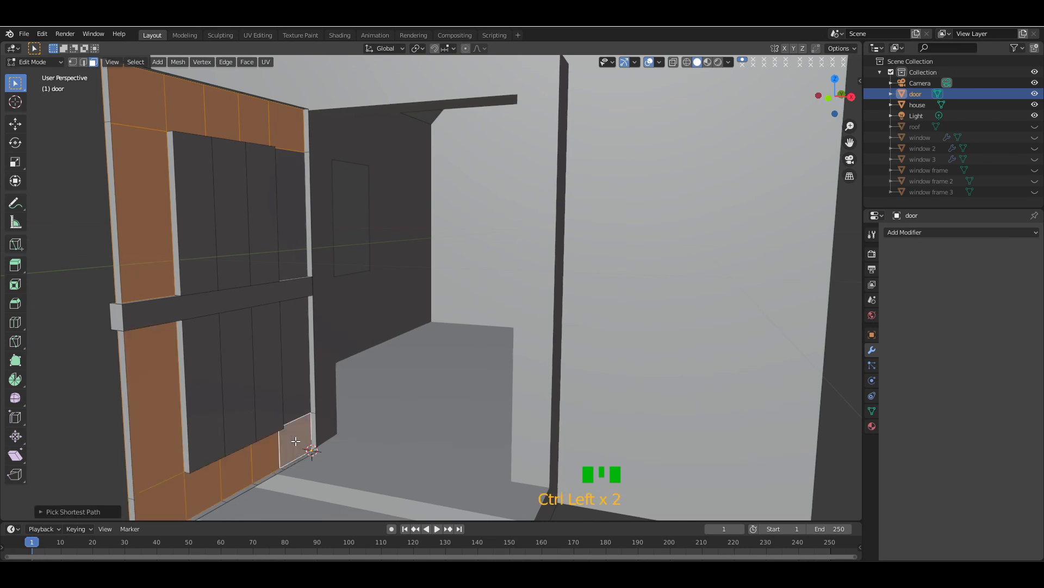
pyautogui.keyDown('shift'); pyautogui.click(295, 374); pyautogui.keyUp('shift')
pyautogui.keyDown('shift'); pyautogui.click(290, 234); pyautogui.keyUp('shift')
pyautogui.moveTo(831, 100); pyautogui.dragTo(843, 103)
pyautogui.press('g')
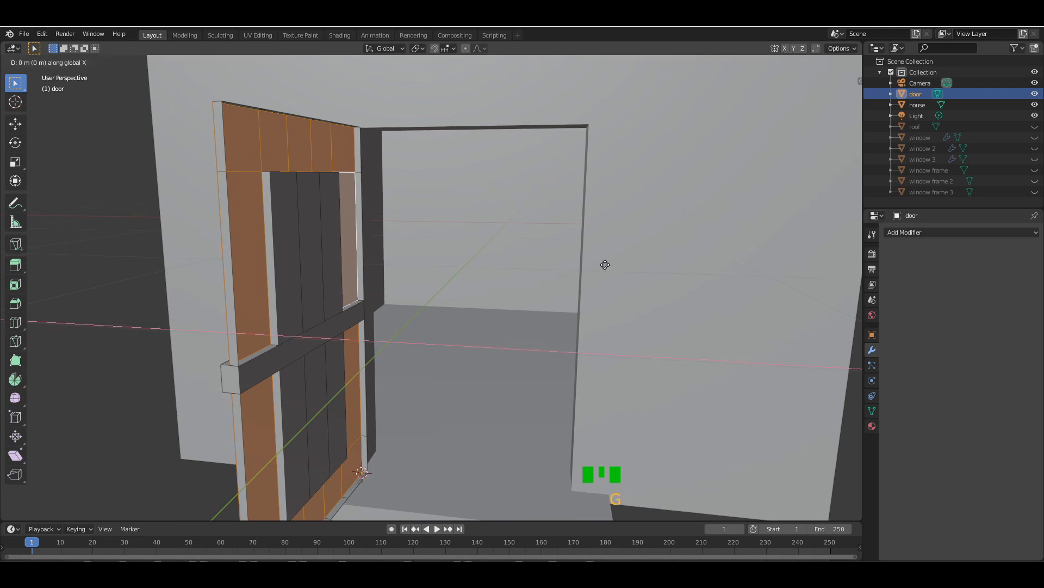
pyautogui.press('x')
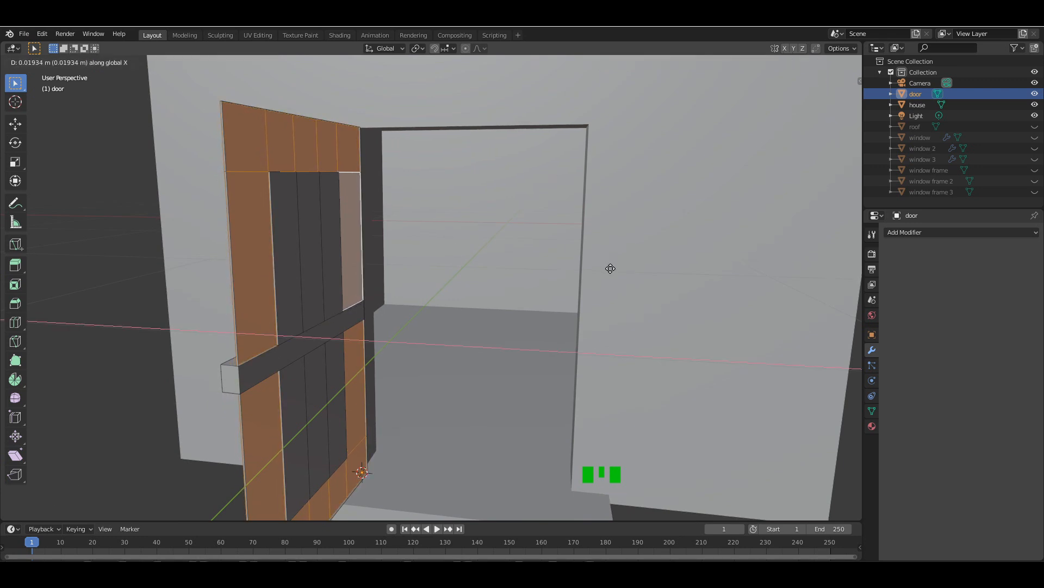
pyautogui.click(610, 268)
pyautogui.click(366, 275)
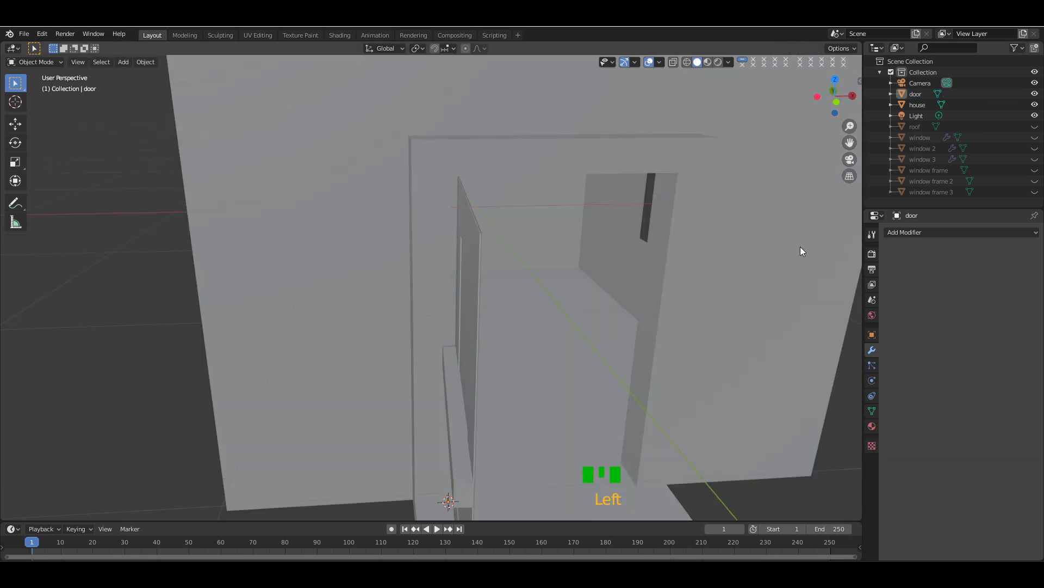
# - Rotate the door about the Z axis to adjust how far it stands open
pyautogui.moveTo(835, 99)
pyautogui.mouseDown()
pyautogui.moveTo(892, 97)
pyautogui.moveTo(843, 97)
pyautogui.moveTo(887, 87)
pyautogui.moveTo(773, 101)
pyautogui.moveTo(800, 111)
pyautogui.moveTo(851, 101)
pyautogui.mouseUp()
pyautogui.click(757, 237)
pyautogui.press('r')
pyautogui.press('z')
pyautogui.click(653, 210)
pyautogui.click(826, 352)
pyautogui.click(703, 238)
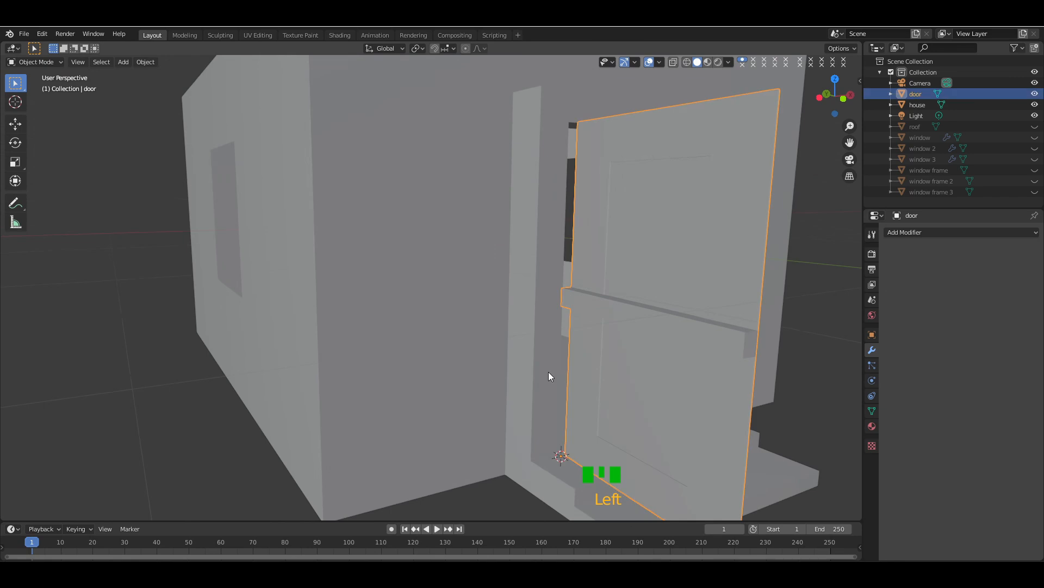
# - Shift the open door slightly along the Y axis toward the doorway
pyautogui.press('g')
pyautogui.press('y')
pyautogui.click(752, 286)
pyautogui.press('r')
pyautogui.press('z')
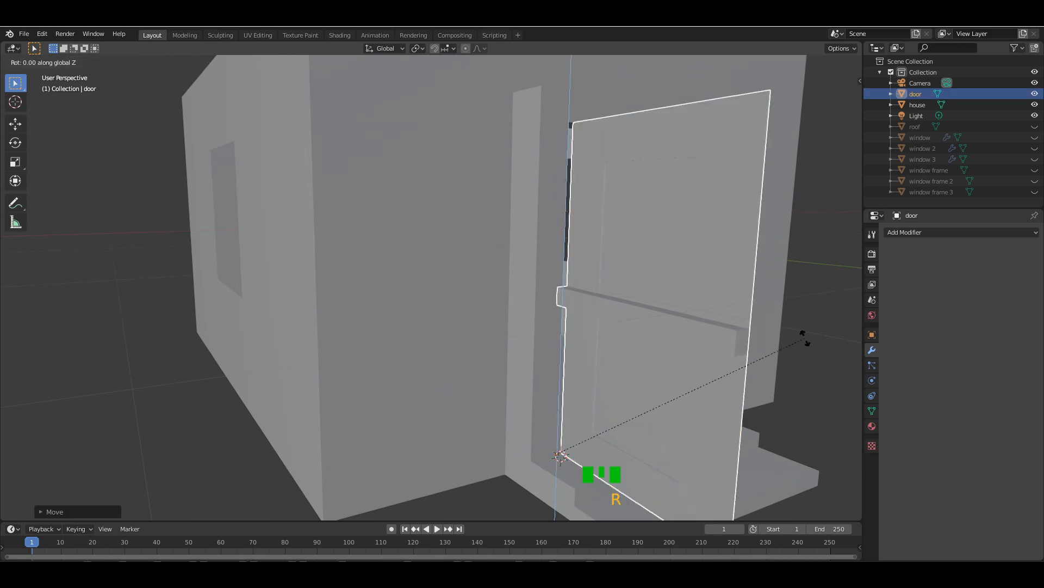
pyautogui.rightClick(324, 132)
# - Open the house mesh for editing and hide the door to expose the hinge-side jamb
pyautogui.moveTo(843, 99); pyautogui.dragTo(762, 108)
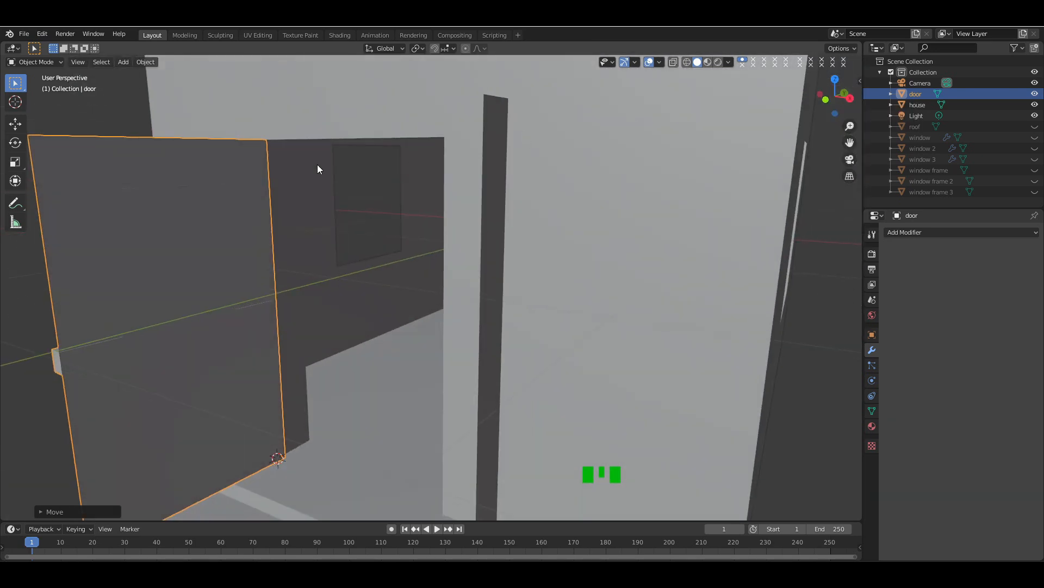
pyautogui.click(293, 119)
pyautogui.press('Tab')
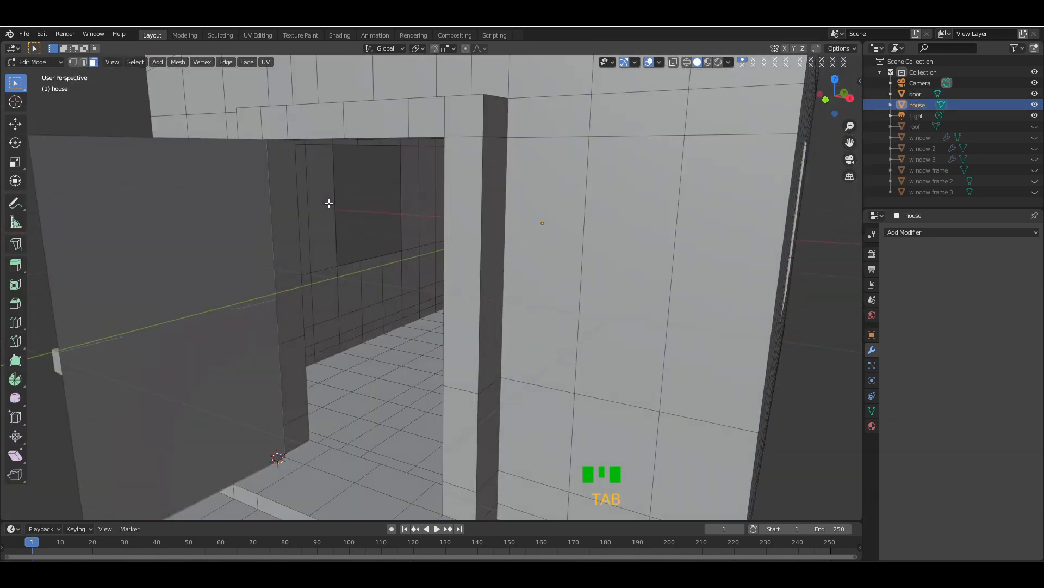
pyautogui.click(1035, 94)
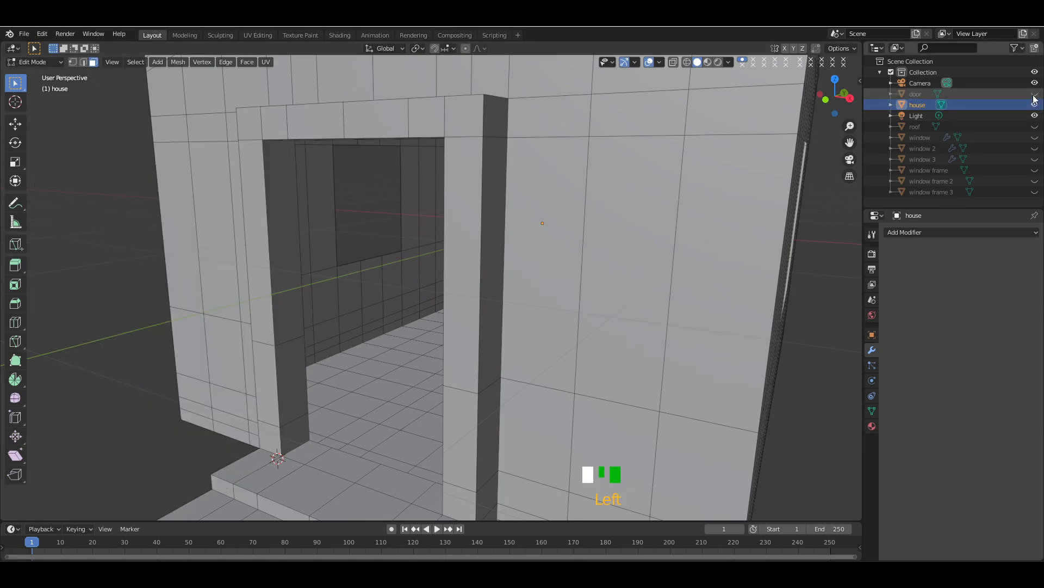
# - Add two evenly spaced edge loops around the inside of the doorway, splitting the jamb's depth into three strips
pyautogui.click(287, 257)
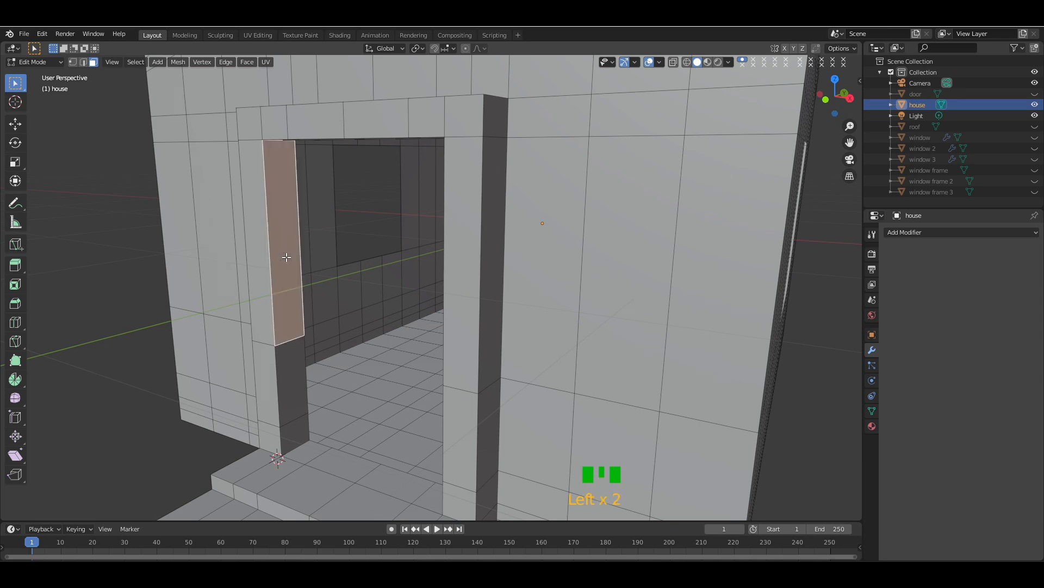
pyautogui.keyDown('shift'); pyautogui.click(288, 385); pyautogui.keyUp('shift')
pyautogui.keyDown('shift'); pyautogui.click(292, 429); pyautogui.keyUp('shift')
pyautogui.hotkey('ctrl', 'r')
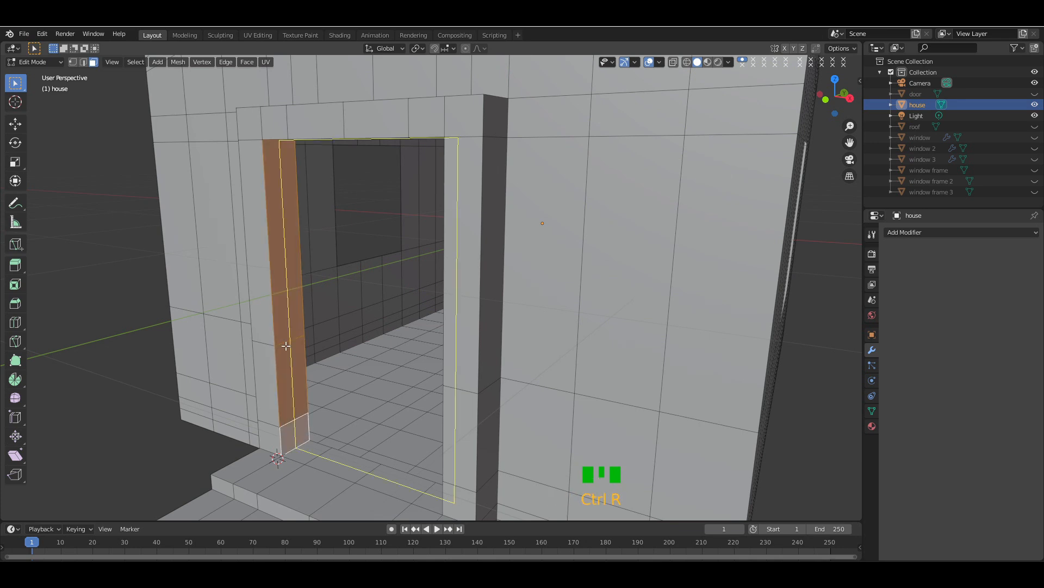
pyautogui.scroll(2, 286, 346)
pyautogui.click(287, 346)
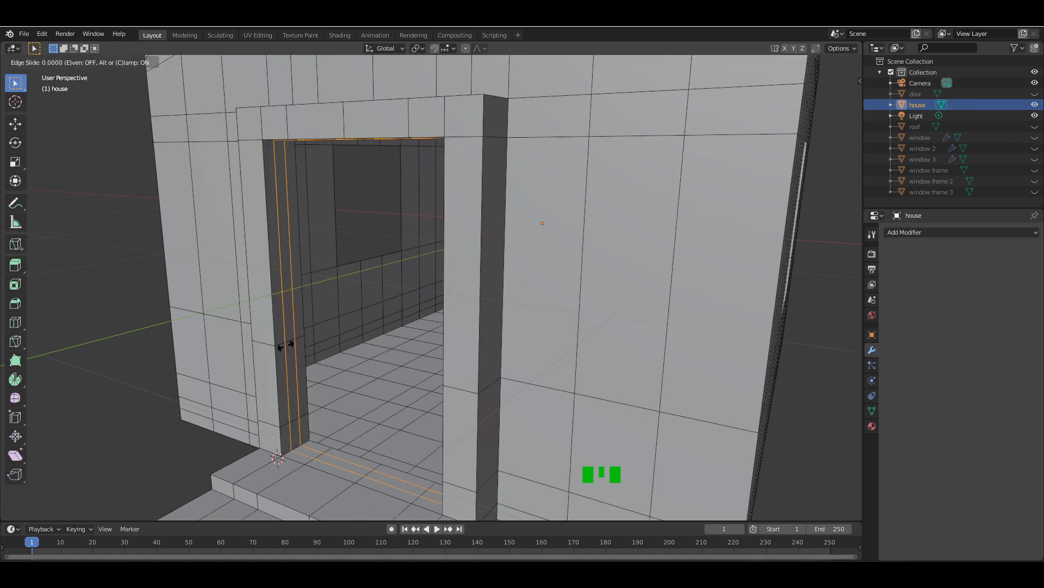
pyautogui.rightClick(286, 346)
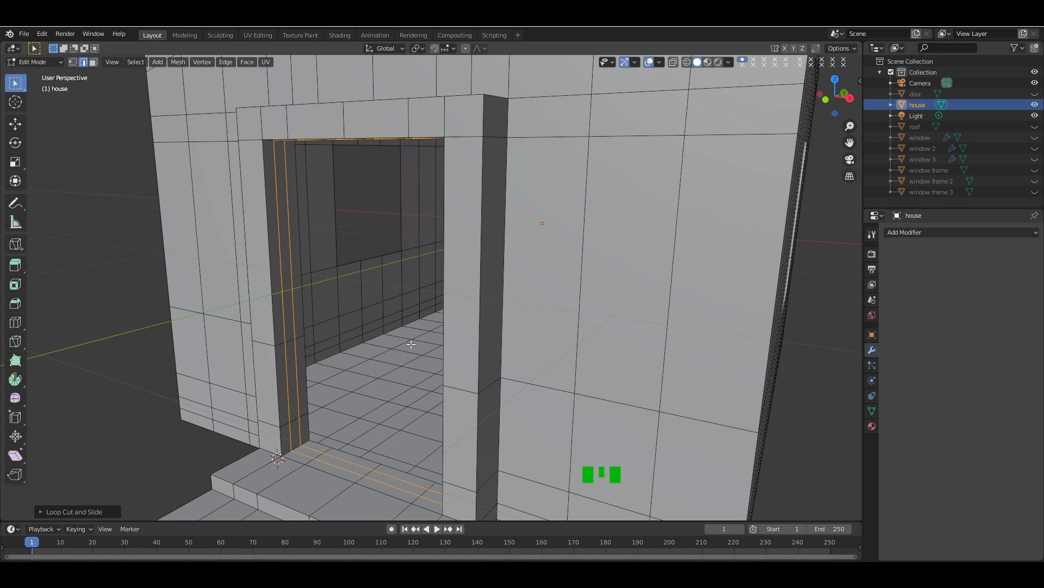
# - Deselect the new loop edges on the threshold, opposite jamb and lintel, leaving only those on the hinge-side jamb selected
pyautogui.keyDown('ctrl'); pyautogui.click(319, 447); pyautogui.keyUp('ctrl')
pyautogui.keyDown('ctrl'); pyautogui.click(315, 451); pyautogui.keyUp('ctrl')
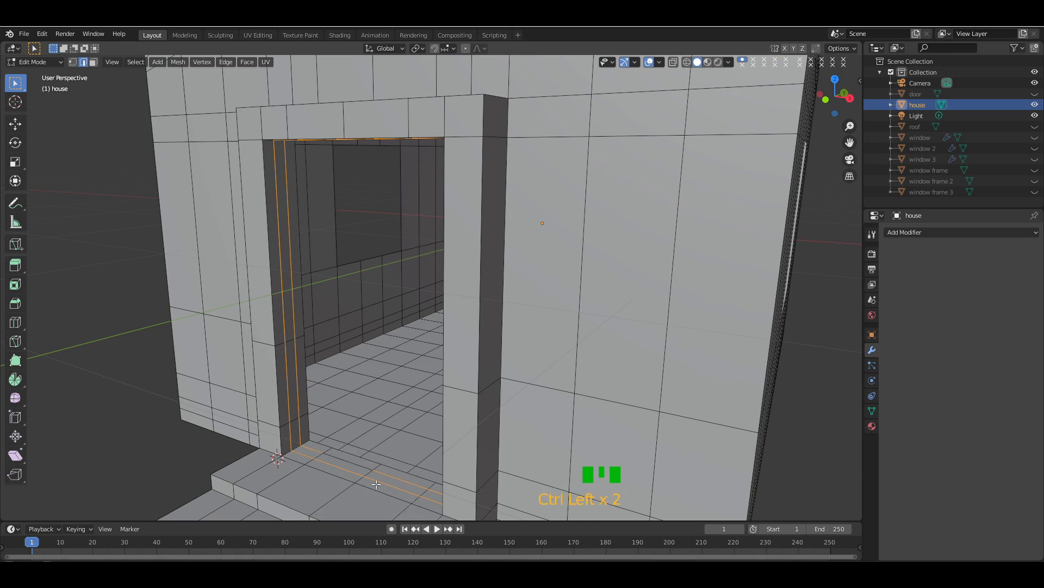
pyautogui.keyDown('ctrl'); pyautogui.click(306, 456); pyautogui.keyUp('ctrl')
pyautogui.moveTo(833, 98); pyautogui.dragTo(842, 67)
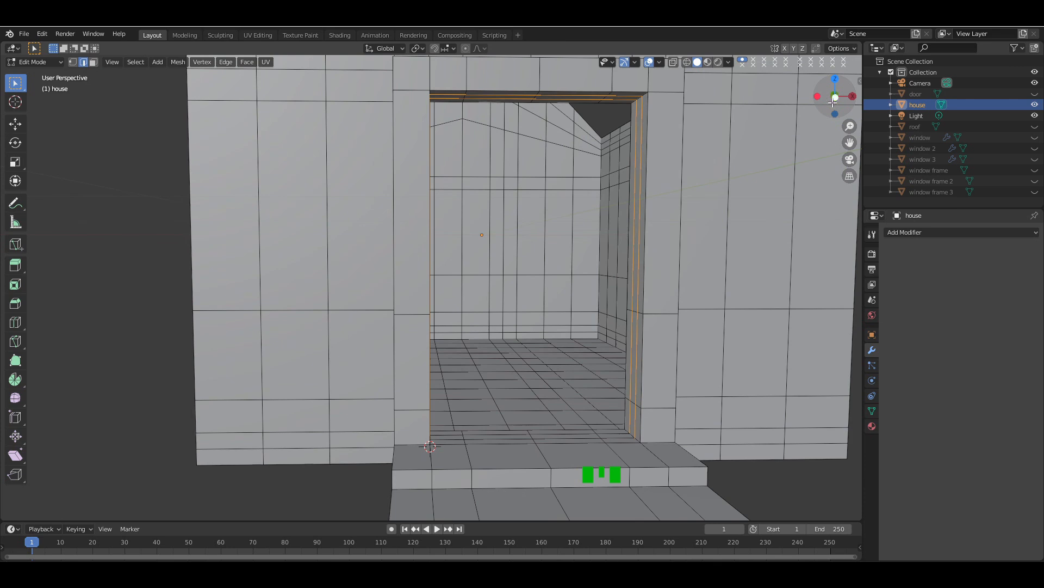
pyautogui.keyDown('ctrl'); pyautogui.moveTo(615, 205); pyautogui.dragTo(687, 417); pyautogui.keyUp('ctrl')
pyautogui.keyDown('ctrl'); pyautogui.moveTo(610, 374); pyautogui.dragTo(661, 449); pyautogui.keyUp('ctrl')
pyautogui.keyDown('ctrl'); pyautogui.moveTo(609, 327); pyautogui.dragTo(653, 97); pyautogui.keyUp('ctrl')
pyautogui.moveTo(835, 96); pyautogui.dragTo(816, 97)
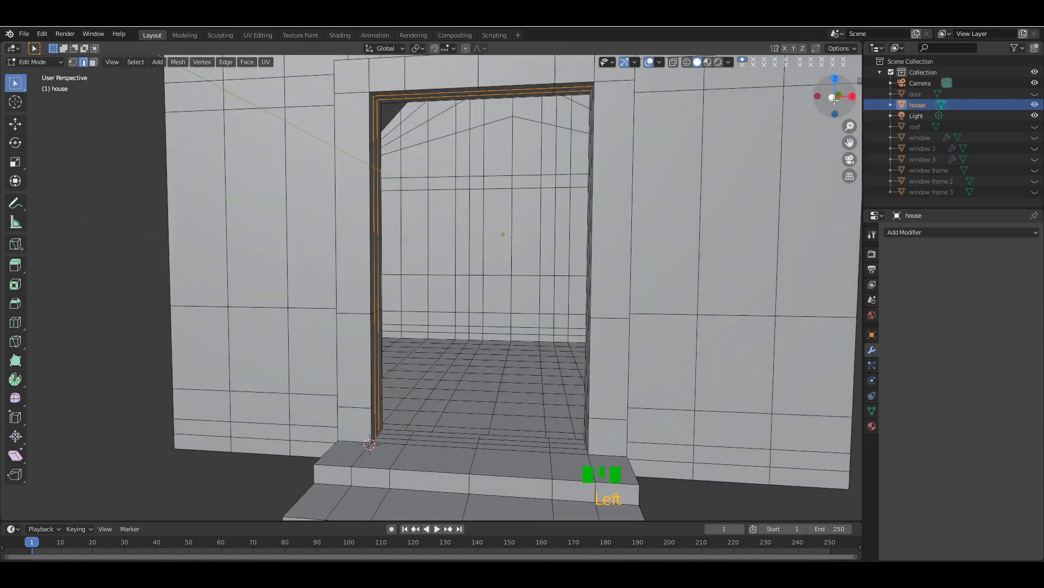
pyautogui.keyDown('ctrl'); pyautogui.moveTo(550, 76); pyautogui.dragTo(503, 106); pyautogui.keyUp('ctrl')
pyautogui.keyDown('ctrl'); pyautogui.moveTo(411, 109); pyautogui.dragTo(417, 94); pyautogui.keyUp('ctrl')
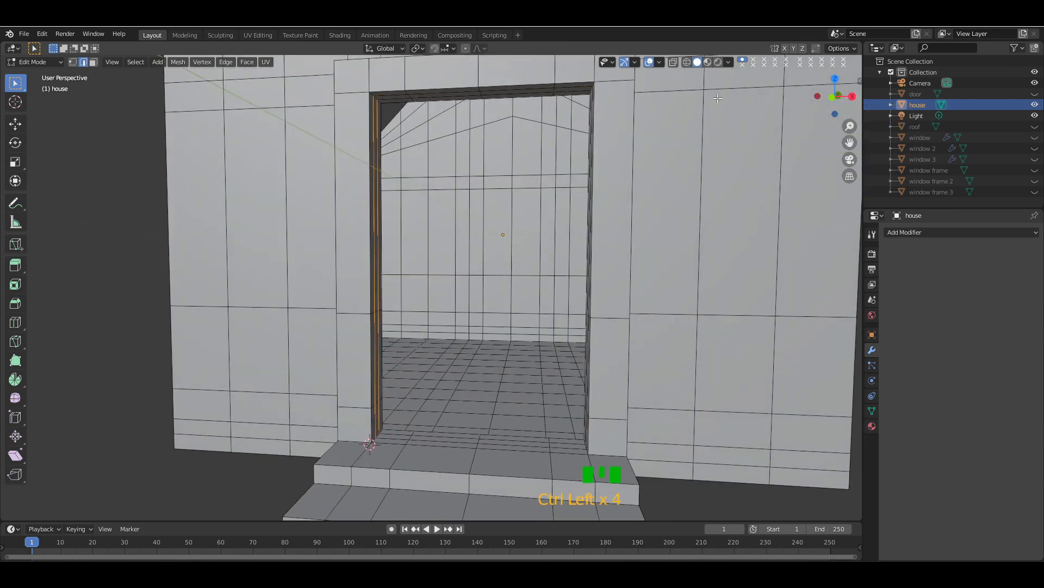
pyautogui.moveTo(835, 97); pyautogui.dragTo(834, 100)
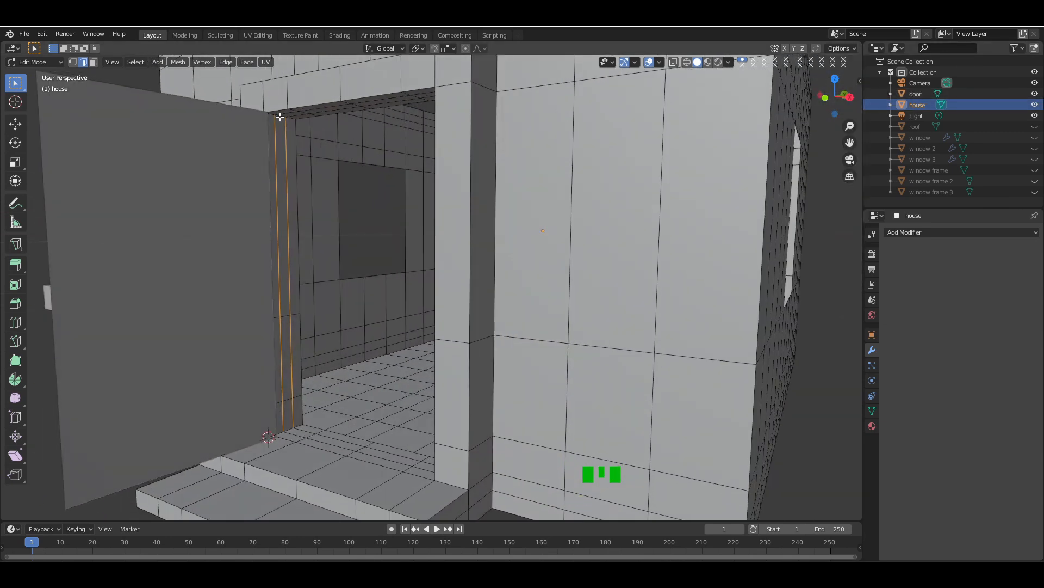
# - Extrude the middle strip of the hinge-side jamb and offset it about 0.02 m along X
pyautogui.keyDown('shift'); pyautogui.click(279, 117); pyautogui.keyUp('shift')
pyautogui.keyDown('shift'); pyautogui.click(286, 315); pyautogui.keyUp('shift')
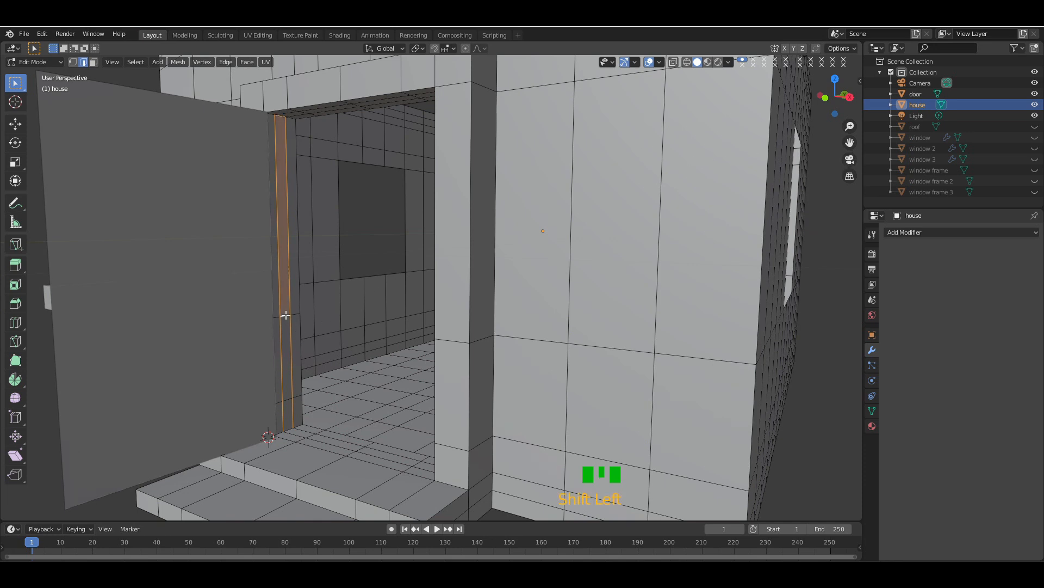
pyautogui.keyDown('shift'); pyautogui.click(286, 398); pyautogui.keyUp('shift')
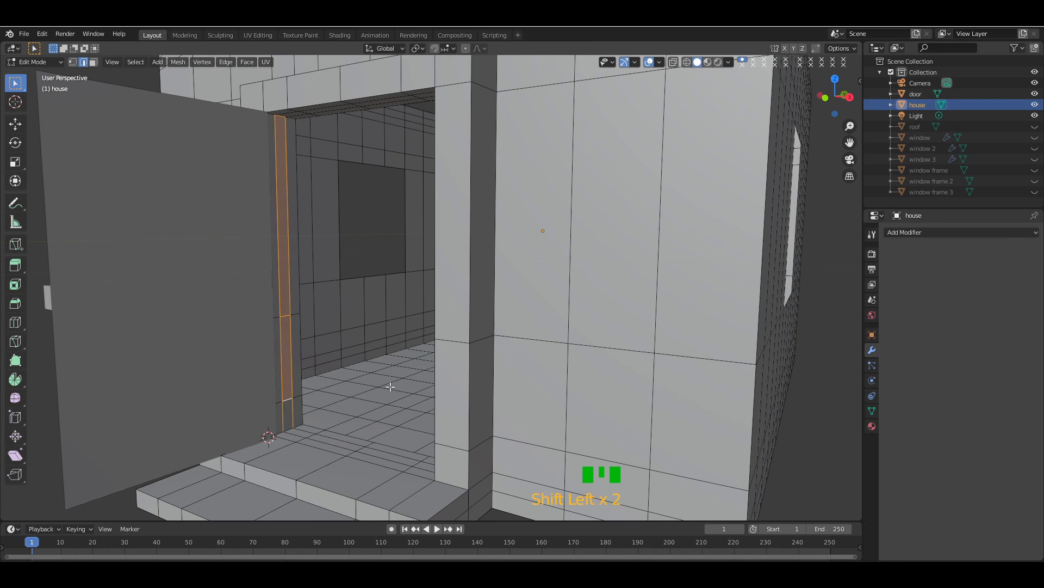
pyautogui.keyDown('shift'); pyautogui.click(287, 431); pyautogui.keyUp('shift')
pyautogui.moveTo(833, 101); pyautogui.dragTo(925, 101)
pyautogui.press('e')
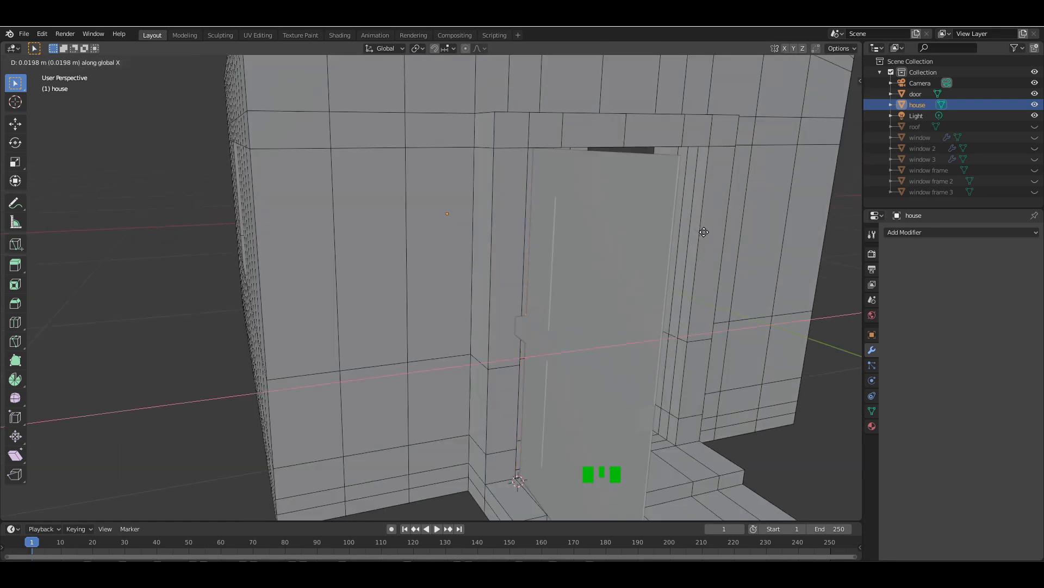
pyautogui.click(701, 229)
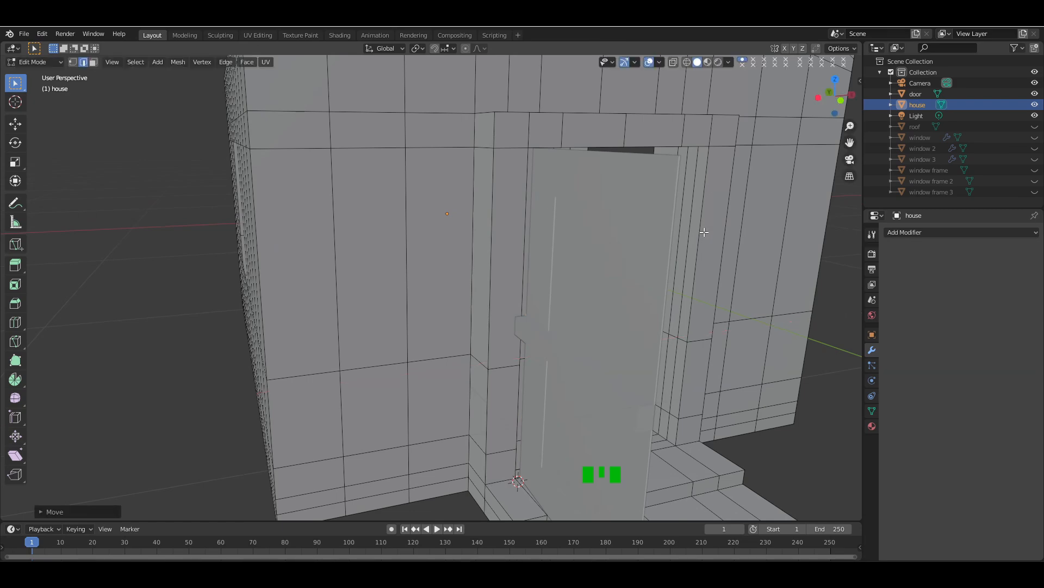
# - Return to object mode and clear the door's rotation to close it in the doorway
pyautogui.moveTo(838, 94); pyautogui.dragTo(871, 95)
pyautogui.press('KP_Subtract')
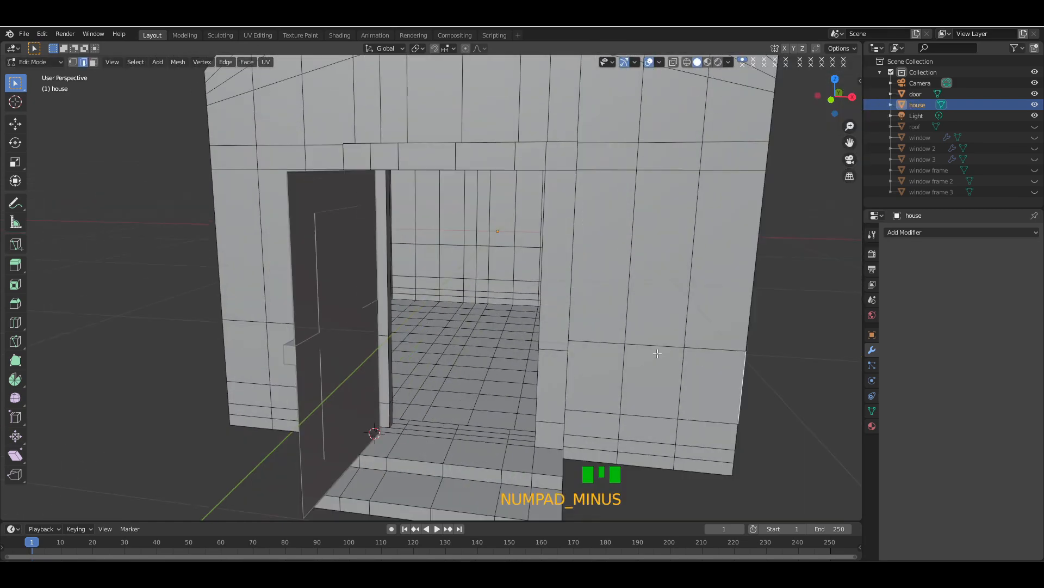
pyautogui.press('Tab')
pyautogui.click(826, 151)
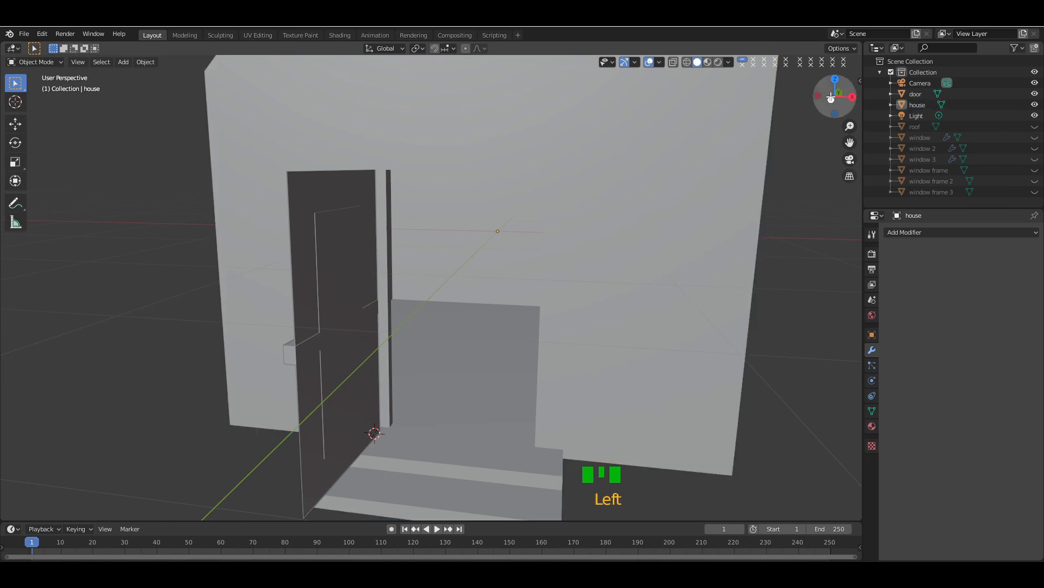
pyautogui.moveTo(830, 97); pyautogui.dragTo(854, 99)
pyautogui.click(393, 263)
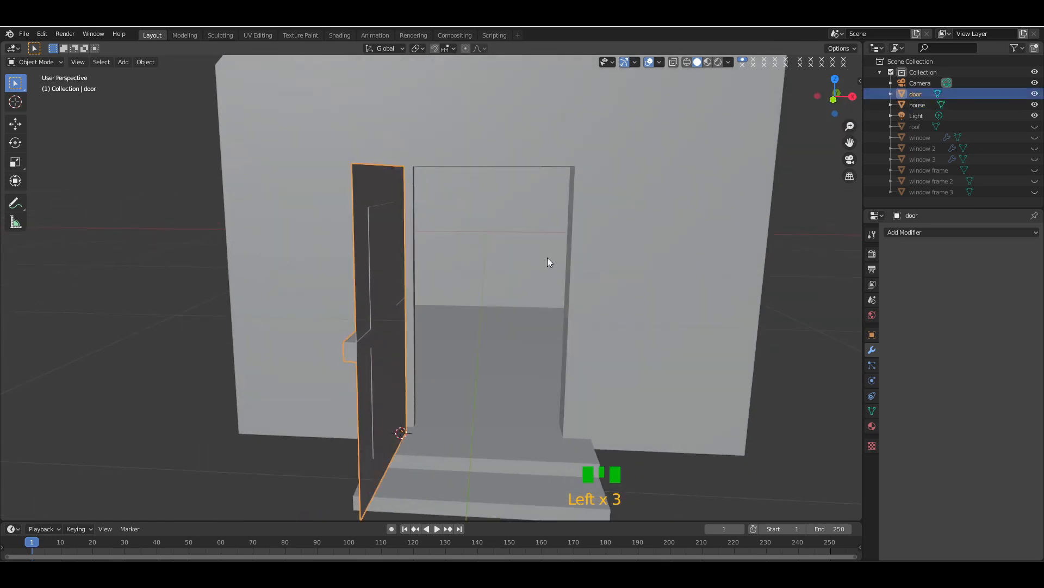
pyautogui.hotkey('alt', 'r')
pyautogui.click(818, 312)
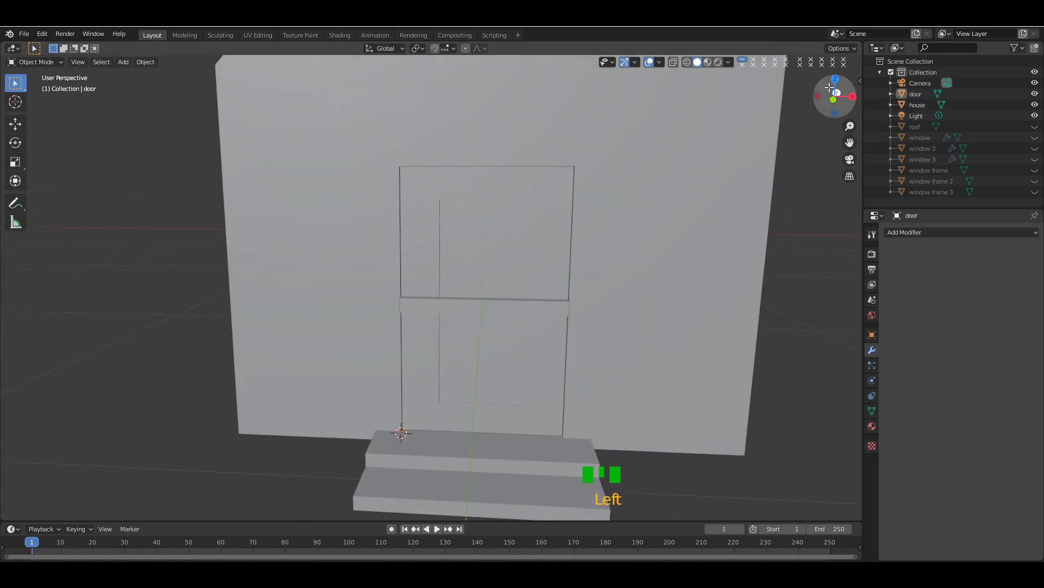
pyautogui.moveTo(830, 87); pyautogui.dragTo(954, 97)
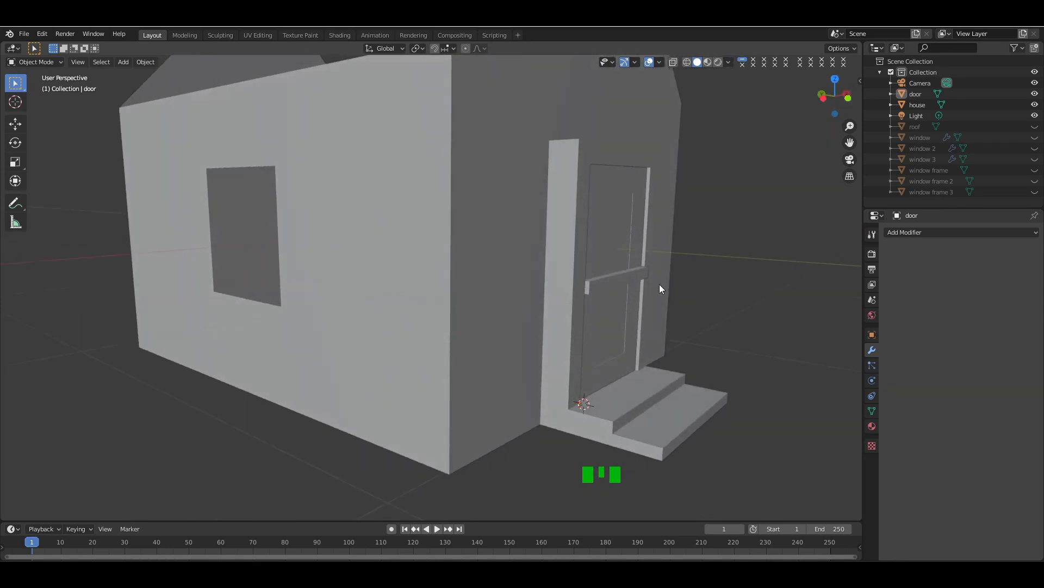
# - Move the front faces of the door's crossbar about 0.026 m along Y to make the bar thinner
pyautogui.press('KP_Add')
pyautogui.press('KP_Add')
pyautogui.click(698, 285)
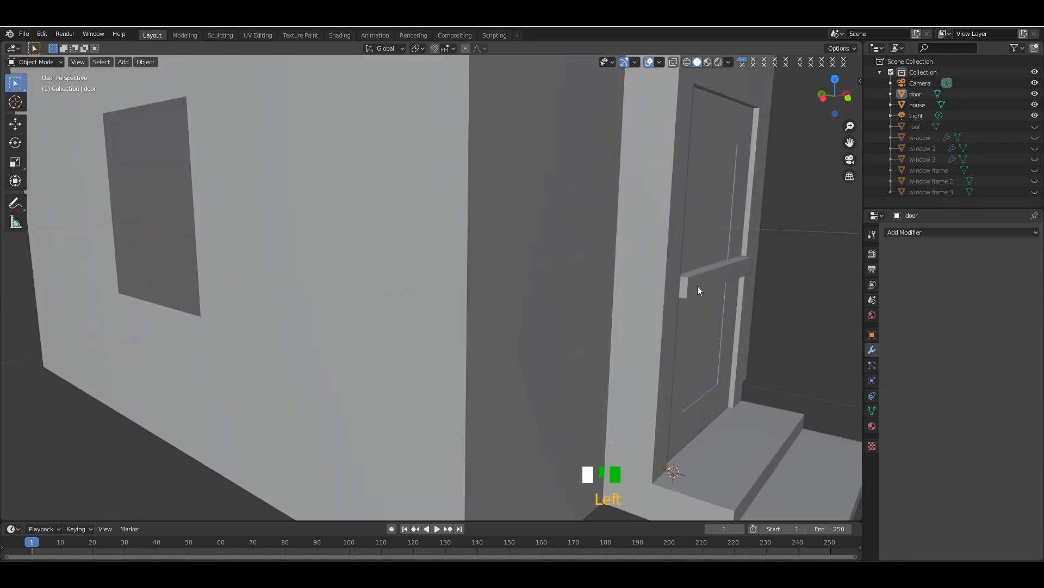
pyautogui.press('Tab')
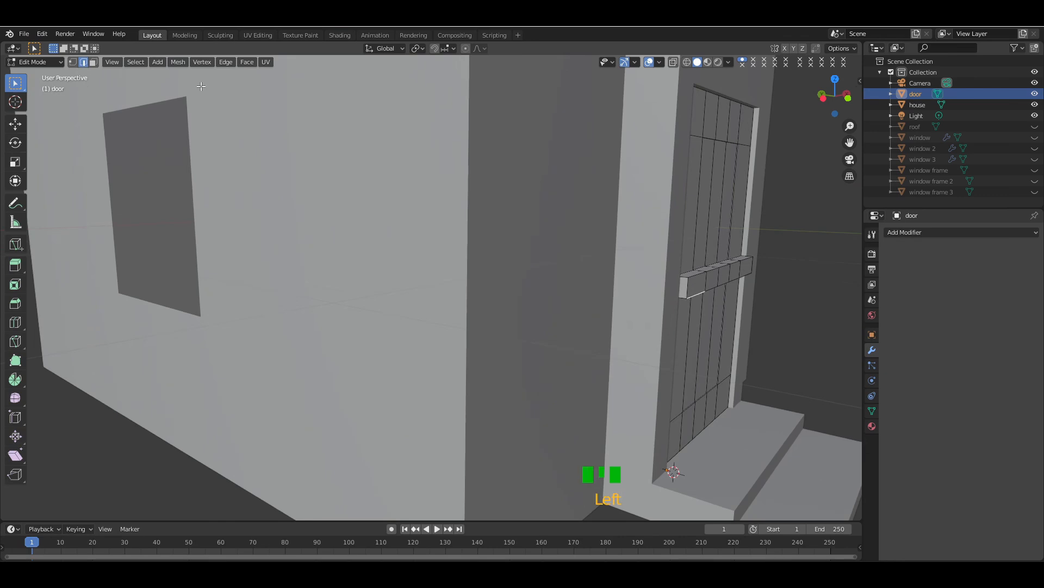
pyautogui.click(93, 64)
pyautogui.click(695, 280)
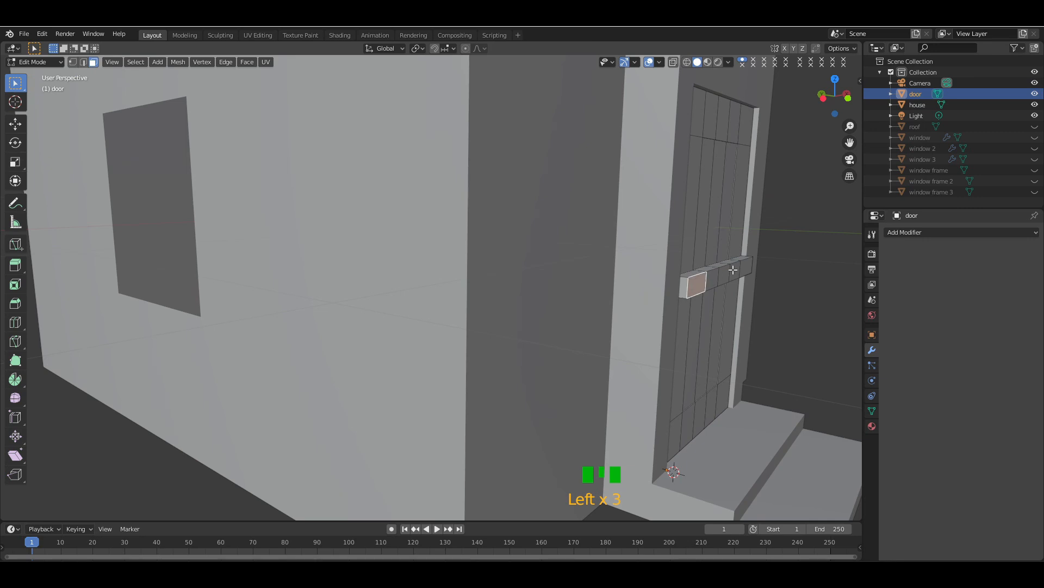
pyautogui.keyDown('ctrl'); pyautogui.click(748, 267); pyautogui.keyUp('ctrl')
pyautogui.press('g')
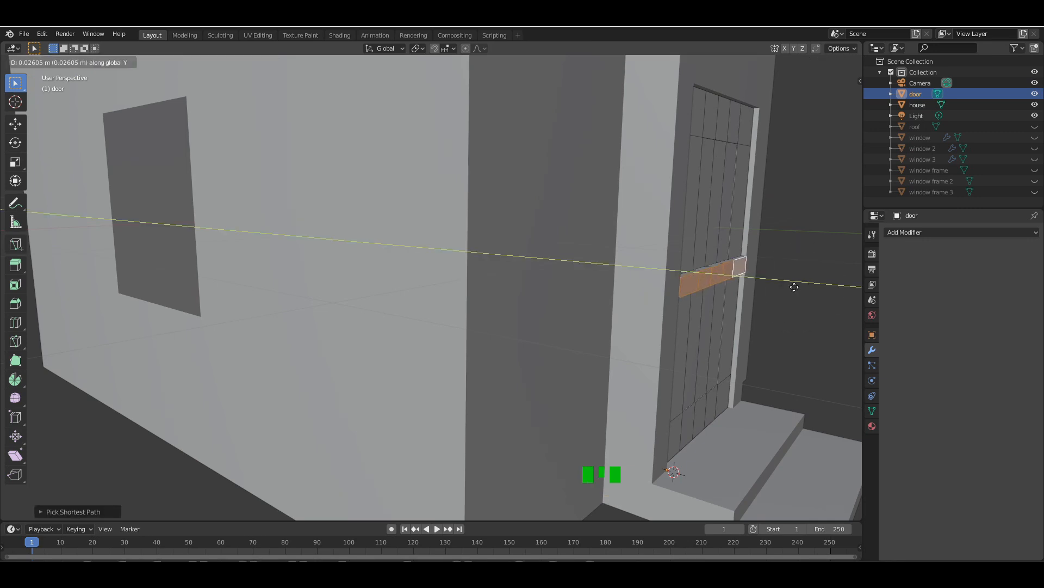
pyautogui.click(795, 287)
pyautogui.click(795, 287)
pyautogui.press('Tab')
pyautogui.click(808, 282)
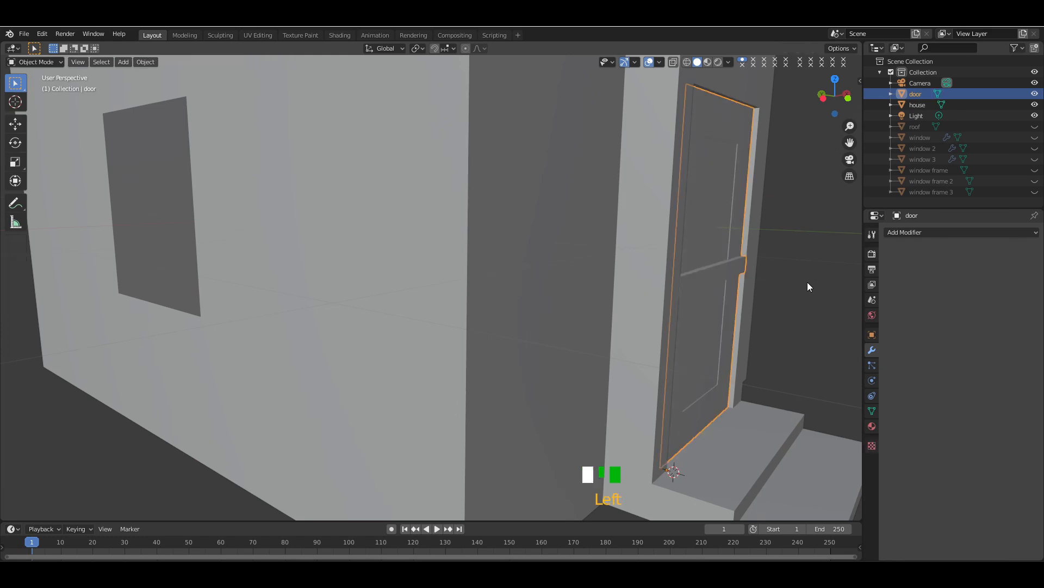
# - Show the roof, windows and window frames to examine the complete house from the front corner
pyautogui.press('KP_Subtract')
pyautogui.moveTo(843, 92); pyautogui.dragTo(728, 94)
pyautogui.scroll(-5, 838, 103)
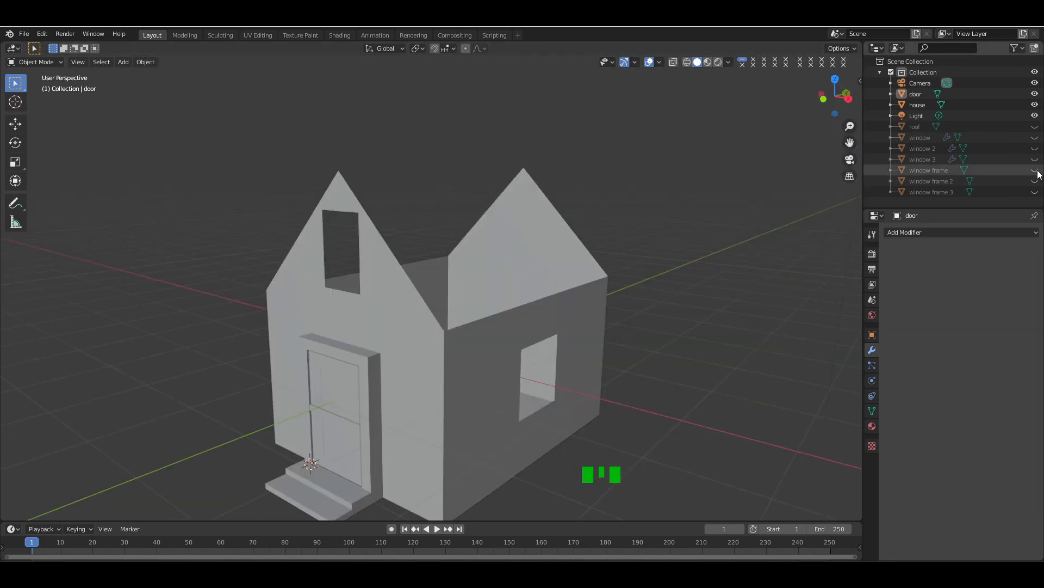
pyautogui.moveTo(1037, 171); pyautogui.dragTo(1037, 127)
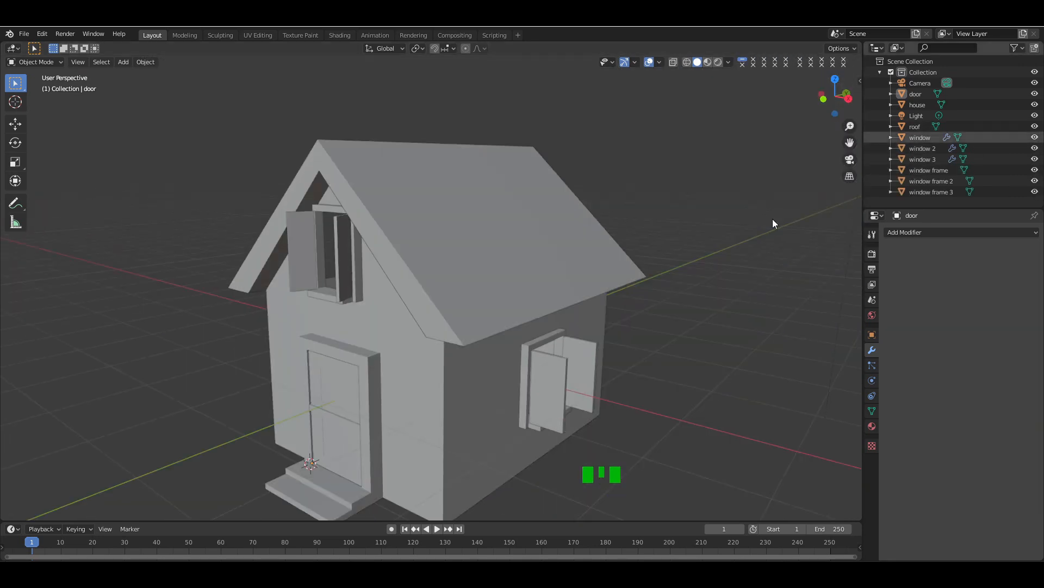
pyautogui.moveTo(828, 108); pyautogui.dragTo(913, 125)
pyautogui.click(648, 63)
pyautogui.click(649, 63)
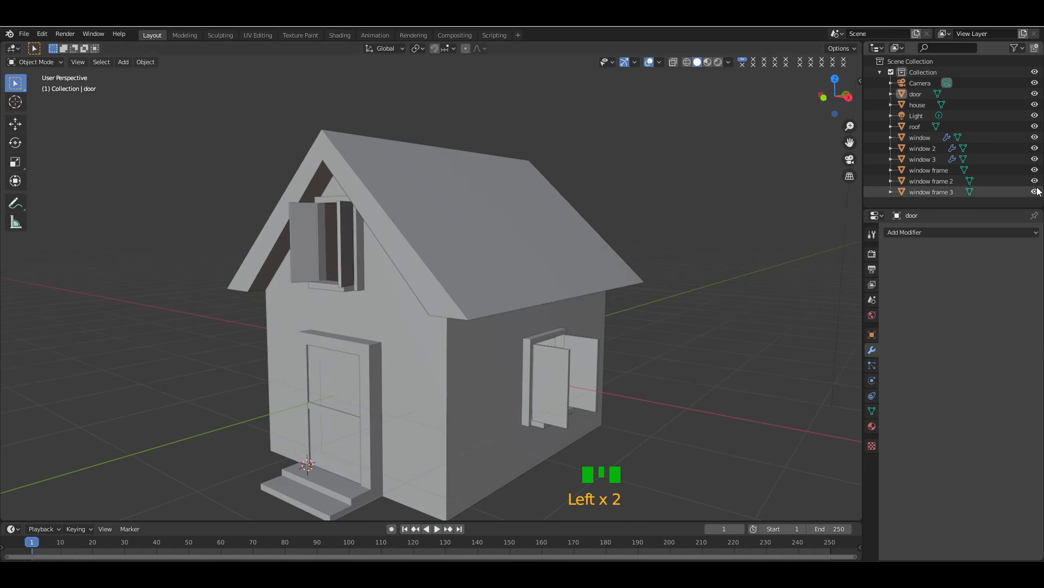
# - Hide the window frames, windows, roof, light and door to isolate the house body
pyautogui.moveTo(1037, 191); pyautogui.dragTo(1036, 132)
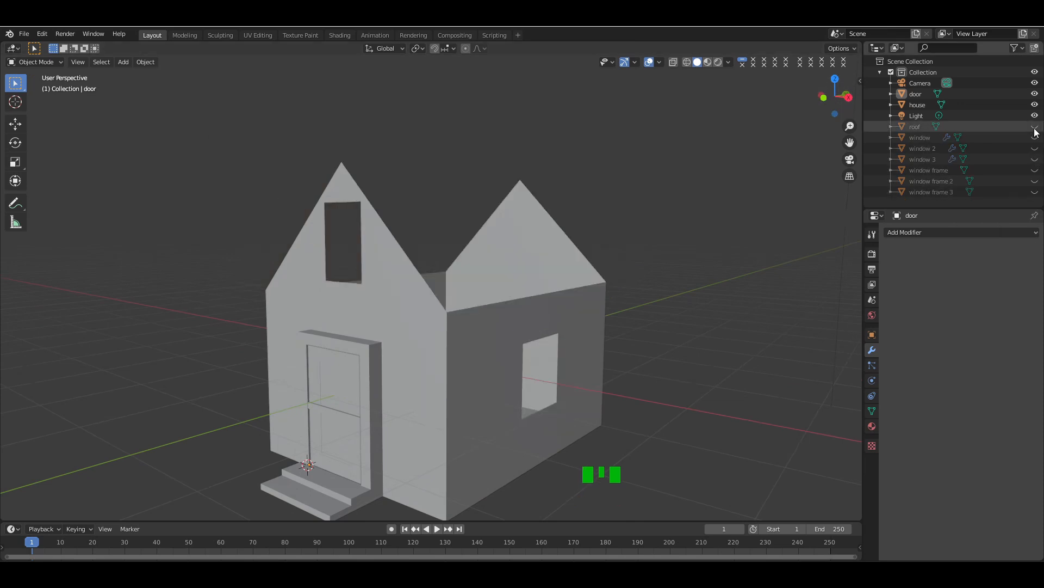
pyautogui.click(1035, 115)
pyautogui.click(1035, 93)
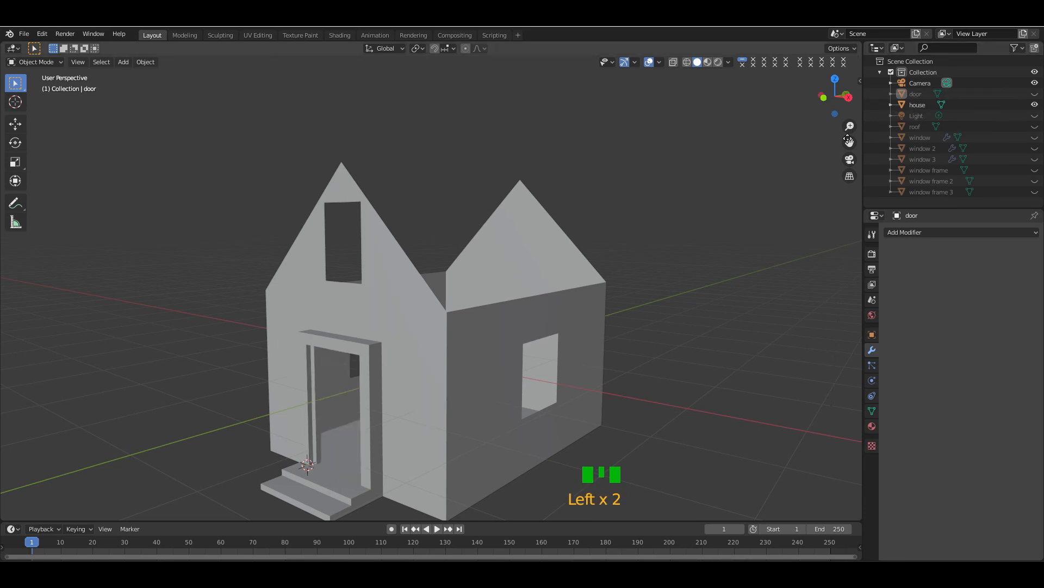
# - Open the house mesh for editing in edge selection mode with wireframe display
pyautogui.moveTo(849, 141); pyautogui.dragTo(849, 76)
pyautogui.click(458, 327)
pyautogui.press('Tab')
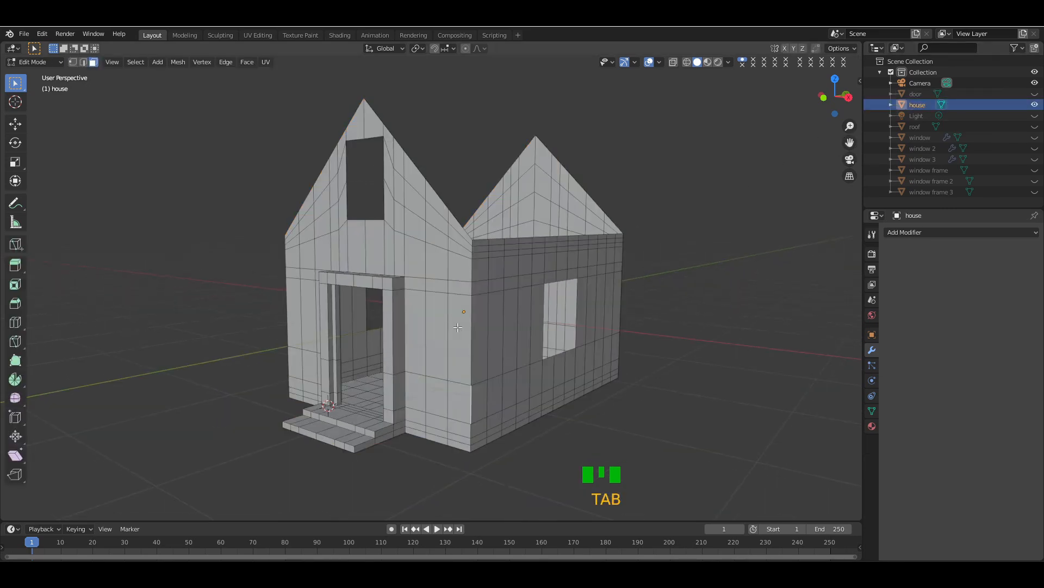
pyautogui.click(82, 62)
pyautogui.click(249, 239)
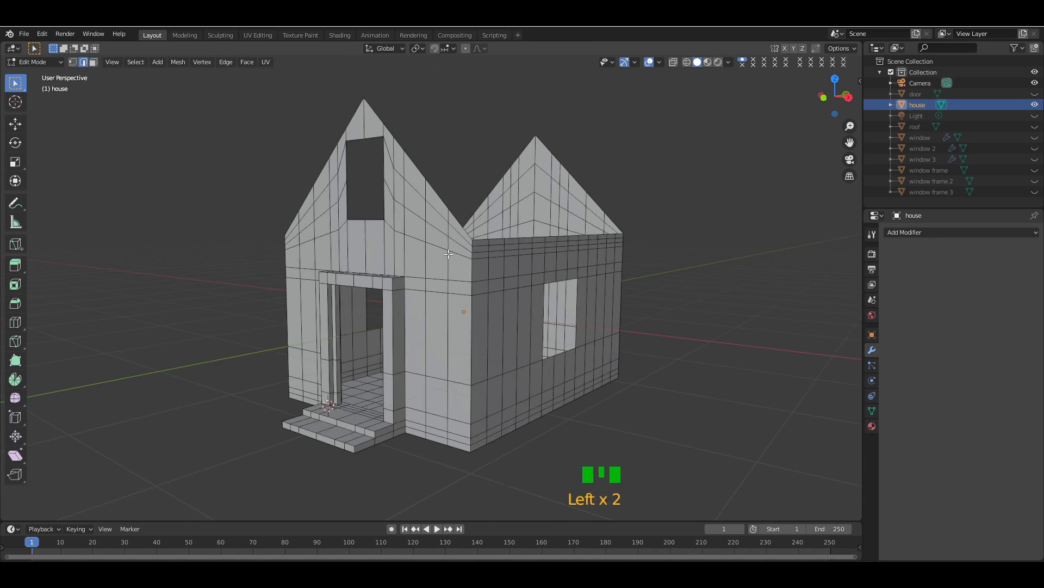
pyautogui.click(687, 61)
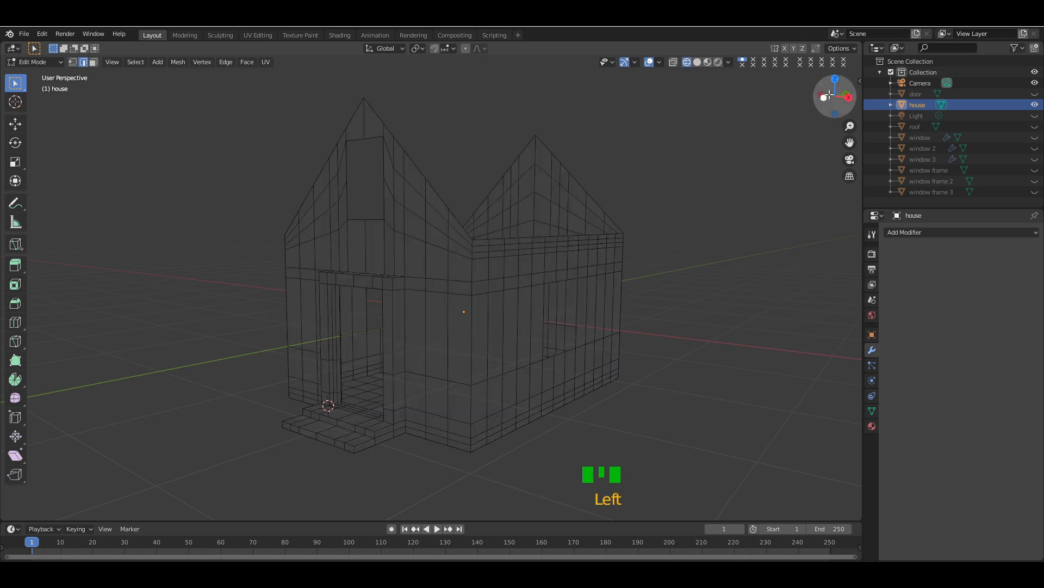
# - Select the two full-height vertical edge lines on the front wall to the right of the doorway
pyautogui.moveTo(833, 94); pyautogui.dragTo(794, 96)
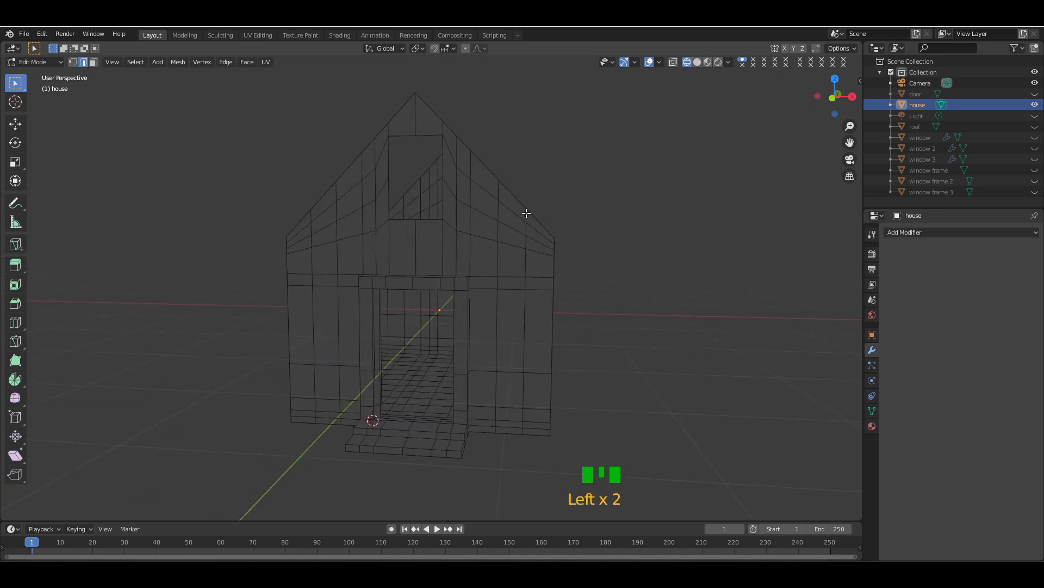
pyautogui.keyDown('ctrl'); pyautogui.click(522, 433); pyautogui.keyUp('ctrl')
pyautogui.keyDown('shift'); pyautogui.click(495, 429); pyautogui.keyUp('shift')
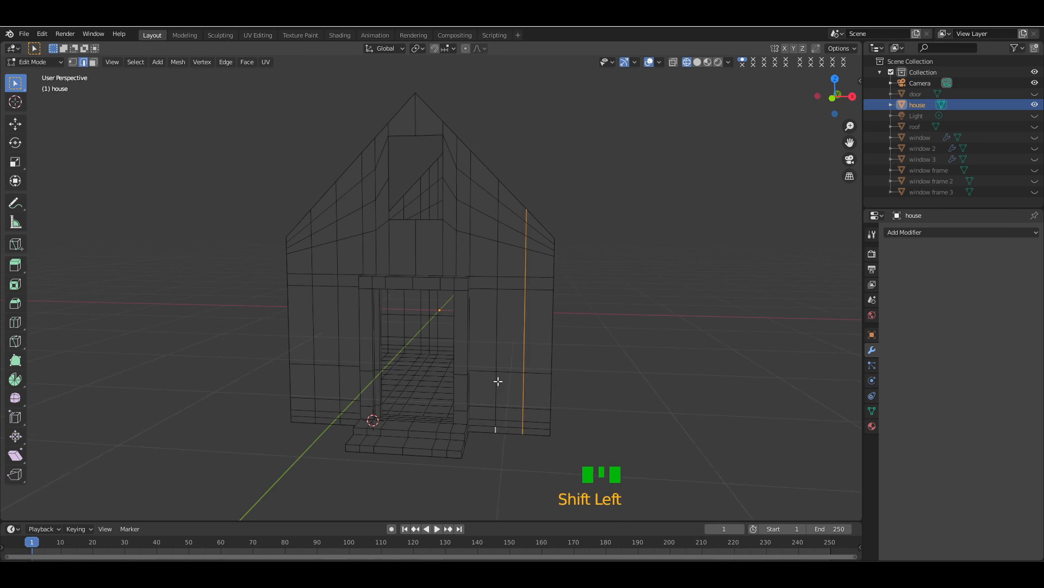
pyautogui.keyDown('ctrl'); pyautogui.click(498, 190); pyautogui.keyUp('ctrl')
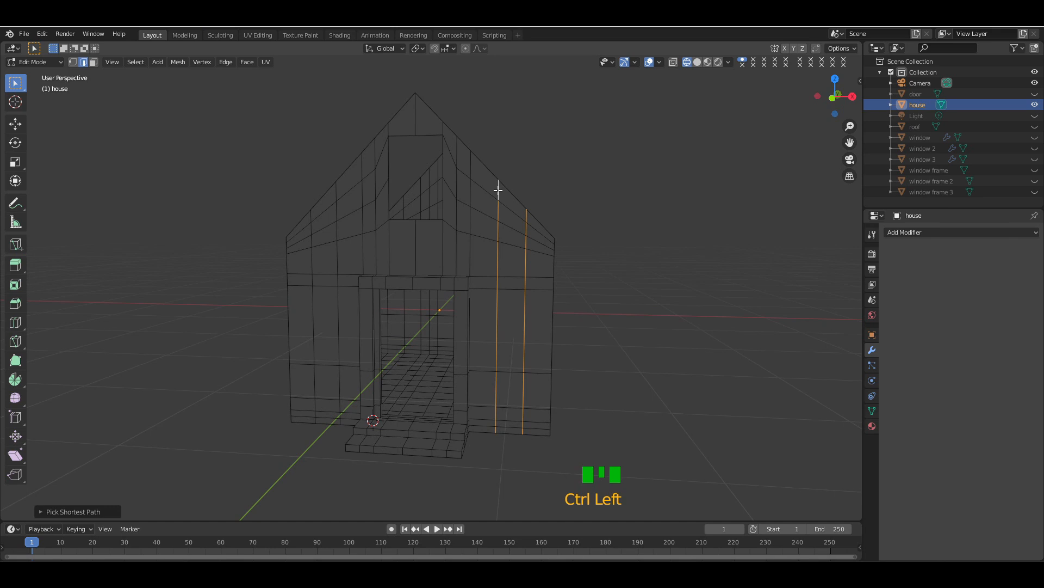
# - Add to the selection the three vertical edge lines on the front gable's right half, from the doorway header up to the roof slope
pyautogui.keyDown('shift'); pyautogui.click(471, 166); pyautogui.keyUp('shift')
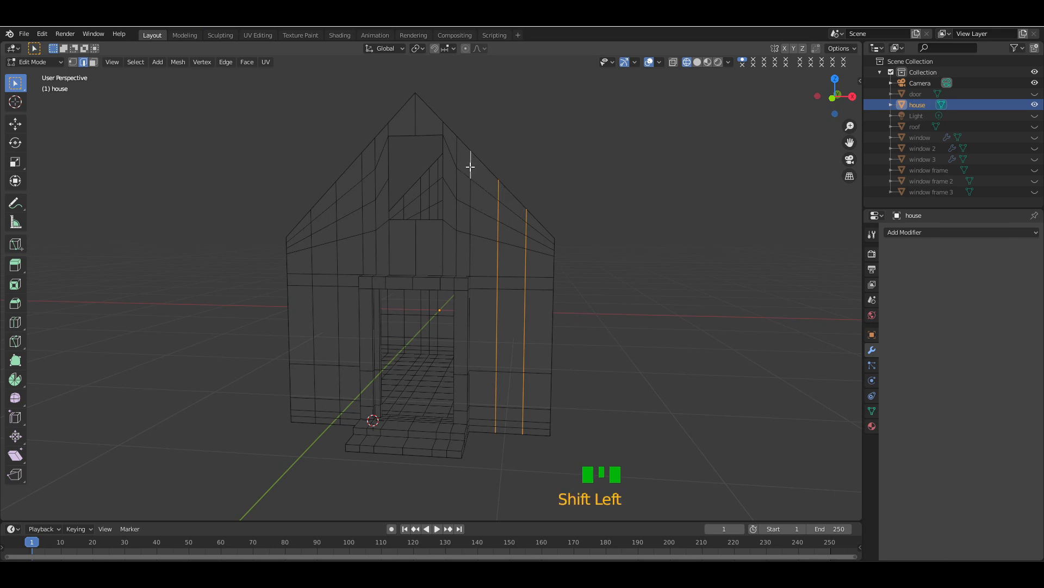
pyautogui.keyDown('ctrl'); pyautogui.click(471, 260); pyautogui.keyUp('ctrl')
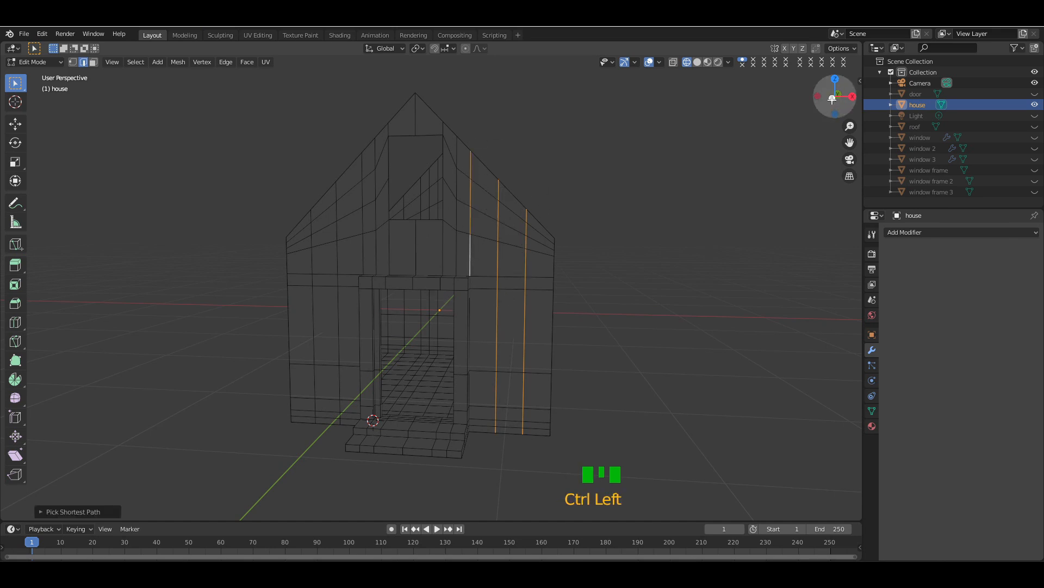
pyautogui.moveTo(833, 98); pyautogui.dragTo(819, 100)
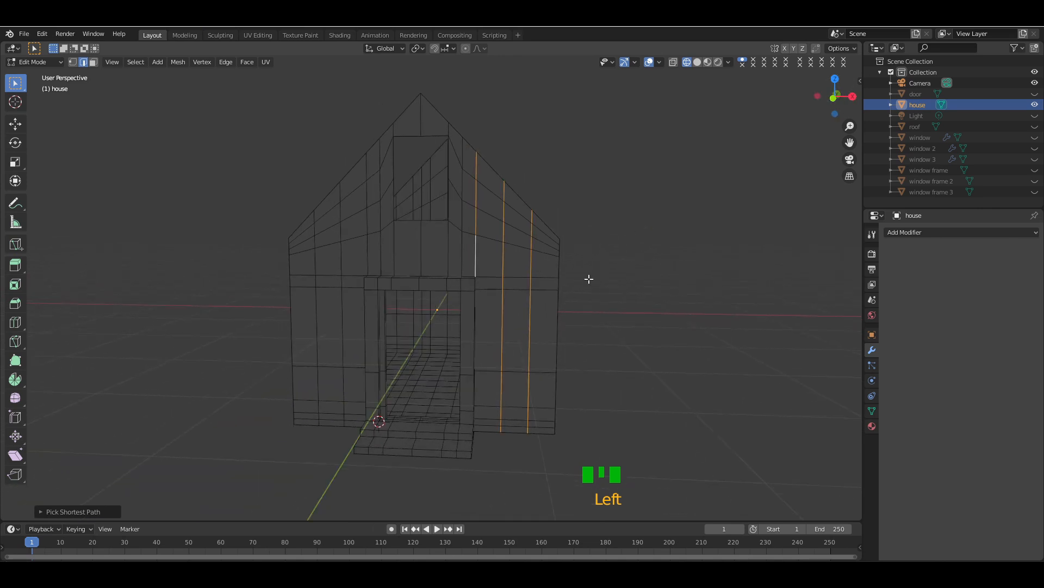
pyautogui.keyDown('shift'); pyautogui.click(462, 156); pyautogui.keyUp('shift')
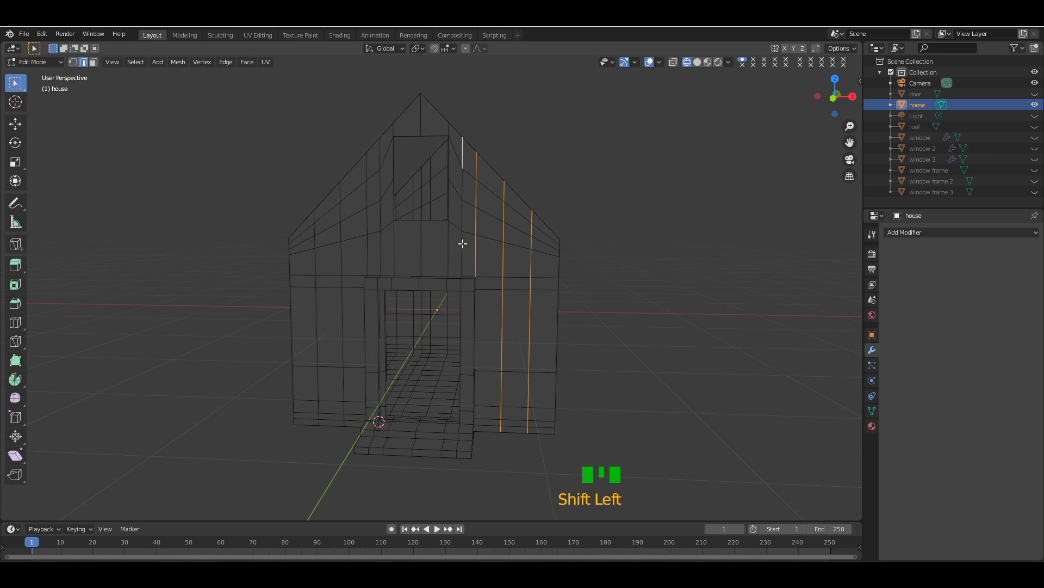
pyautogui.keyDown('ctrl'); pyautogui.click(464, 260); pyautogui.keyUp('ctrl')
pyautogui.keyDown('shift'); pyautogui.click(448, 130); pyautogui.keyUp('shift')
pyautogui.moveTo(831, 98); pyautogui.dragTo(861, 99)
pyautogui.keyDown('ctrl'); pyautogui.click(487, 252); pyautogui.keyUp('ctrl')
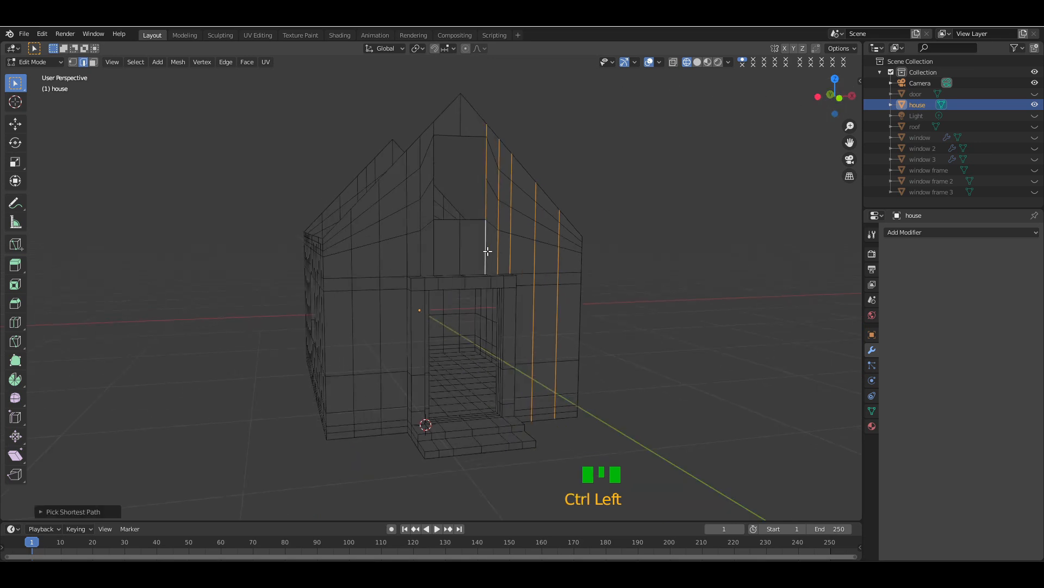
# - Add the vertical edges centred below and above the gable opening, plus the edge line along its left side
pyautogui.keyDown('shift'); pyautogui.click(458, 263); pyautogui.keyUp('shift')
pyautogui.keyDown('shift'); pyautogui.click(433, 263); pyautogui.keyUp('shift')
pyautogui.keyDown('ctrl'); pyautogui.click(435, 131); pyautogui.keyUp('ctrl')
pyautogui.keyDown('shift'); pyautogui.click(459, 123); pyautogui.keyUp('shift')
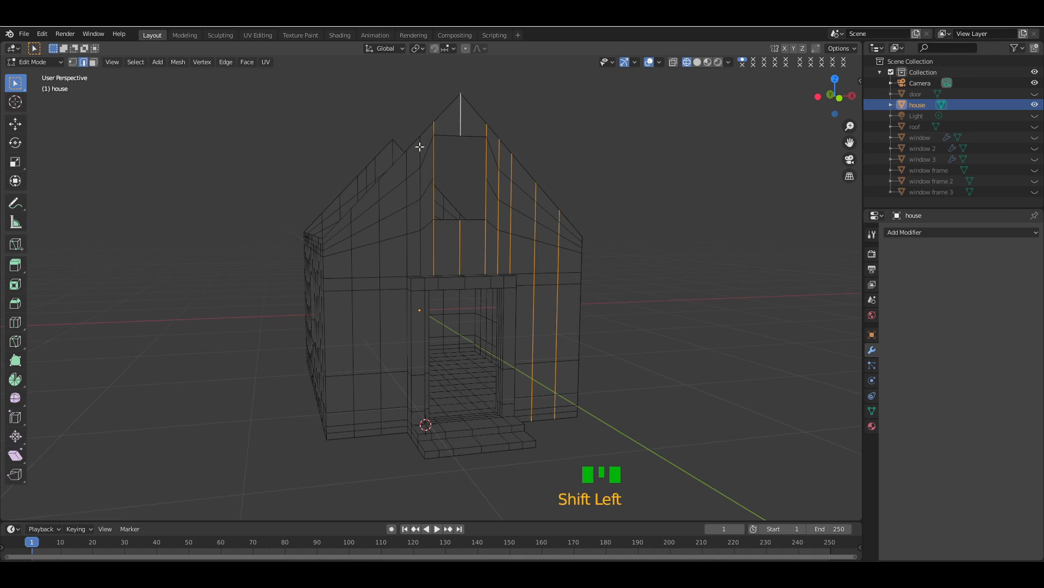
# - Add the four remaining vertical edge lines on the front wall's left half, two above the doorway and two full-height
pyautogui.keyDown('shift'); pyautogui.click(420, 147); pyautogui.keyUp('shift')
pyautogui.keyDown('ctrl'); pyautogui.click(421, 253); pyautogui.keyUp('ctrl')
pyautogui.keyDown('shift'); pyautogui.click(407, 253); pyautogui.keyUp('shift')
pyautogui.keyDown('ctrl'); pyautogui.click(406, 166); pyautogui.keyUp('ctrl')
pyautogui.keyDown('shift'); pyautogui.click(379, 187); pyautogui.keyUp('shift')
pyautogui.keyDown('ctrl'); pyautogui.click(380, 430); pyautogui.keyUp('ctrl')
pyautogui.keyDown('shift'); pyautogui.click(351, 218); pyautogui.keyUp('shift')
pyautogui.keyDown('ctrl'); pyautogui.click(353, 254); pyautogui.keyUp('ctrl')
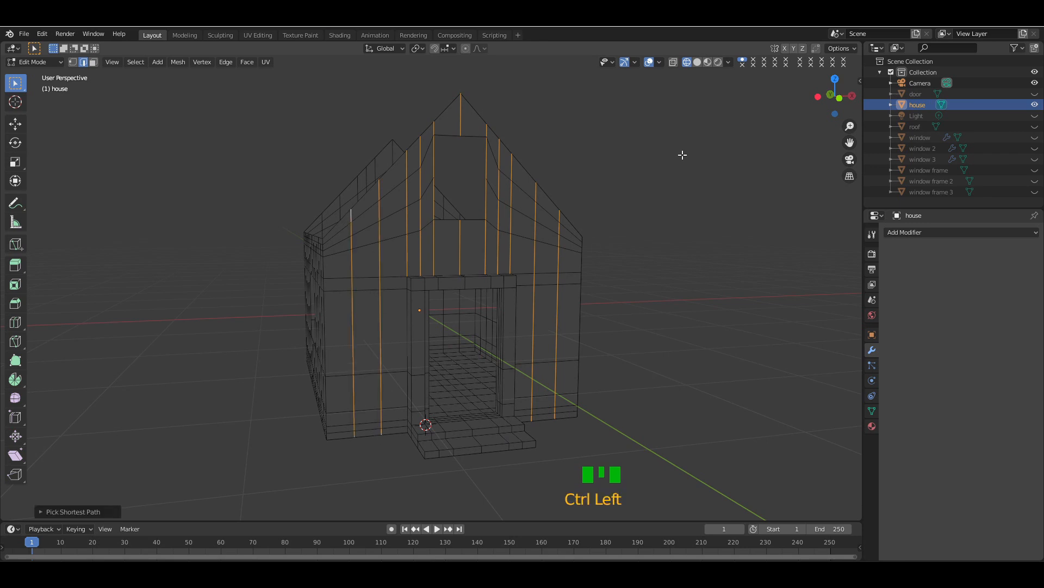
# - Add the four outer vertical edge lines on the right half of the back wall, as seen from behind, to the selection
pyautogui.moveTo(834, 96); pyautogui.dragTo(520, 208)
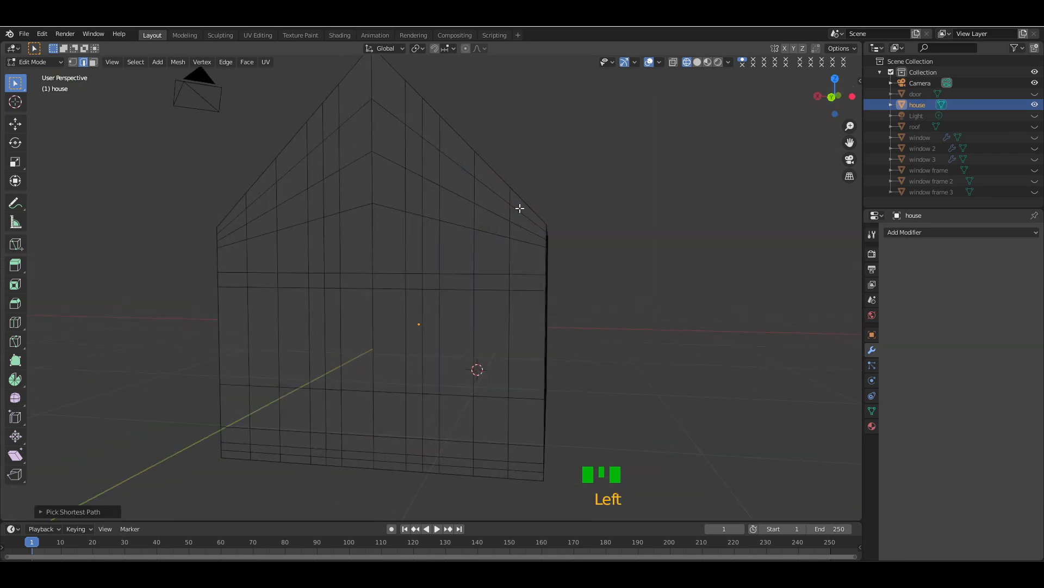
pyautogui.keyDown('shift'); pyautogui.click(512, 207); pyautogui.keyUp('shift')
pyautogui.keyDown('ctrl'); pyautogui.click(508, 472); pyautogui.keyUp('ctrl')
pyautogui.keyDown('shift'); pyautogui.click(473, 471); pyautogui.keyUp('shift')
pyautogui.keyDown('ctrl'); pyautogui.click(474, 163); pyautogui.keyUp('ctrl')
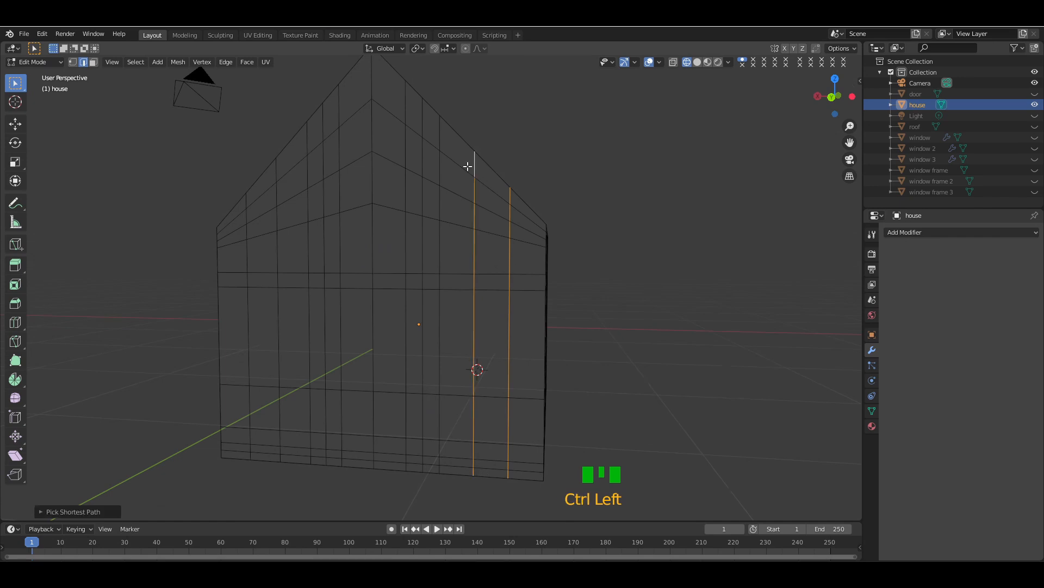
pyautogui.keyDown('shift'); pyautogui.click(441, 136); pyautogui.keyUp('shift')
pyautogui.keyDown('ctrl'); pyautogui.click(440, 471); pyautogui.keyUp('ctrl')
pyautogui.keyDown('shift'); pyautogui.click(423, 469); pyautogui.keyUp('shift')
pyautogui.keyDown('ctrl'); pyautogui.click(421, 117); pyautogui.keyUp('ctrl')
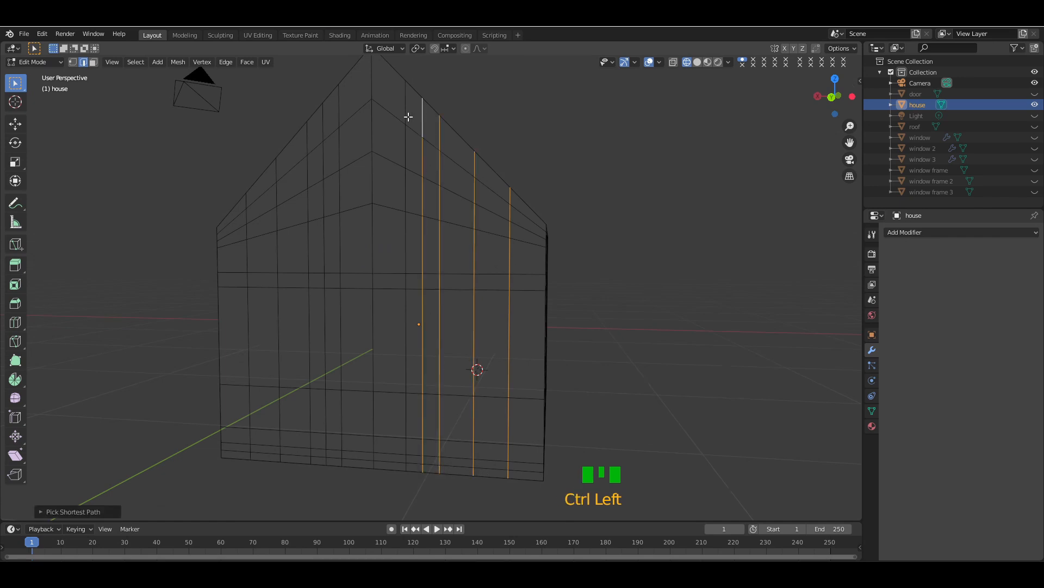
# - Add the four middle vertical edge lines of the back wall, including the one under the gable peak
pyautogui.keyDown('shift'); pyautogui.click(409, 116); pyautogui.keyUp('shift')
pyautogui.keyDown('ctrl'); pyautogui.click(408, 465); pyautogui.keyUp('ctrl')
pyautogui.keyDown('shift'); pyautogui.click(376, 466); pyautogui.keyUp('shift')
pyautogui.keyDown('ctrl'); pyautogui.click(373, 83); pyautogui.keyUp('ctrl')
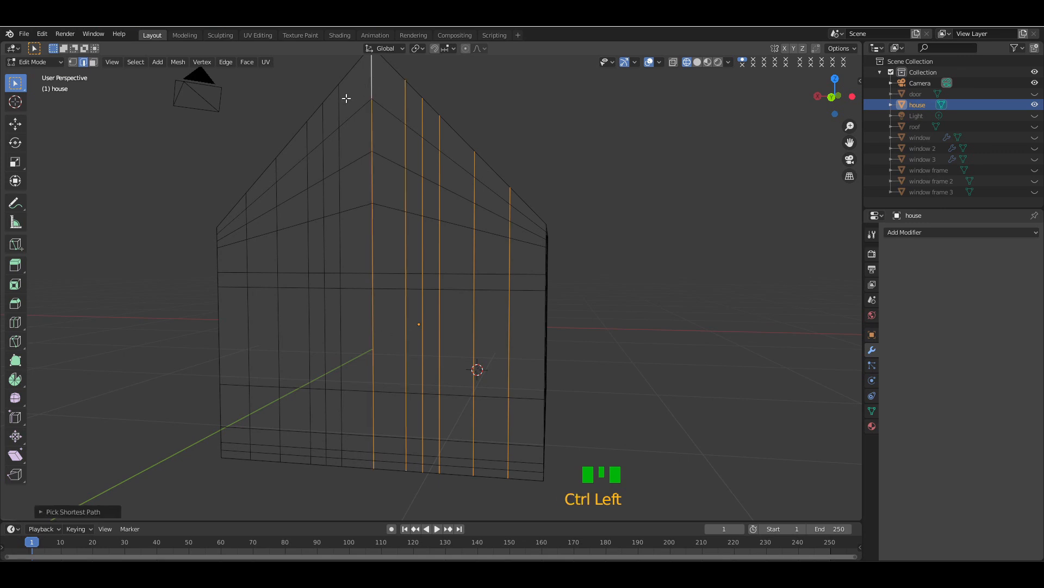
pyautogui.keyDown('shift'); pyautogui.click(346, 98); pyautogui.keyUp('shift')
pyautogui.keyDown('ctrl'); pyautogui.click(343, 461); pyautogui.keyUp('ctrl')
pyautogui.keyDown('shift'); pyautogui.click(327, 459); pyautogui.keyUp('shift')
pyautogui.keyDown('ctrl'); pyautogui.click(325, 129); pyautogui.keyUp('ctrl')
# - Add the last three vertical edge lines on the left half of the back wall, as seen from behind
pyautogui.keyDown('shift'); pyautogui.click(308, 137); pyautogui.keyUp('shift')
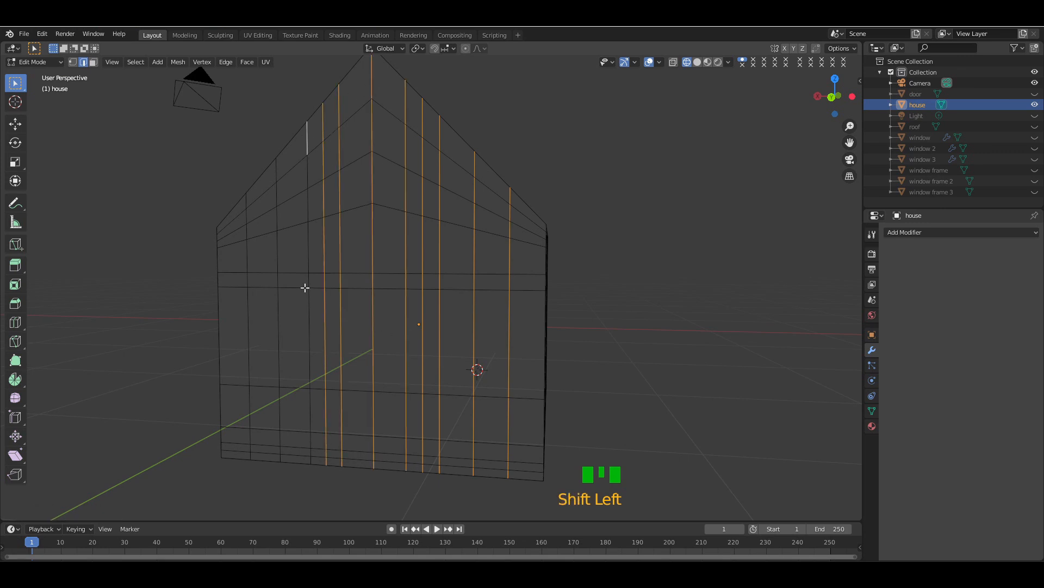
pyautogui.keyDown('ctrl'); pyautogui.click(309, 461); pyautogui.keyUp('ctrl')
pyautogui.keyDown('shift'); pyautogui.click(279, 458); pyautogui.keyUp('shift')
pyautogui.keyDown('ctrl'); pyautogui.click(278, 170); pyautogui.keyUp('ctrl')
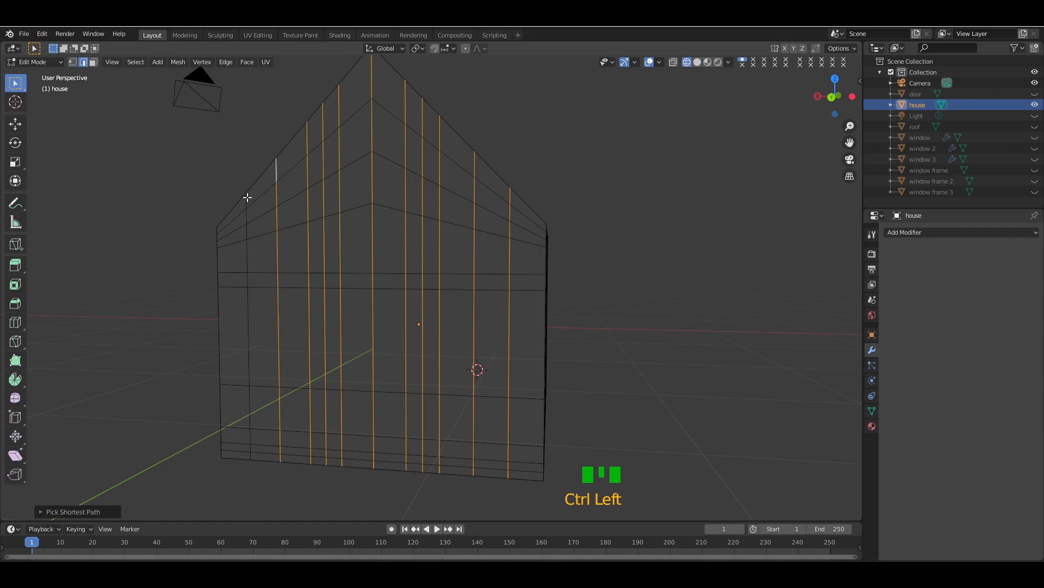
pyautogui.keyDown('shift'); pyautogui.click(248, 197); pyautogui.keyUp('shift')
pyautogui.keyDown('ctrl'); pyautogui.click(251, 456); pyautogui.keyUp('ctrl')
# - Bevel the selected vertical edges of the front and back walls into very narrow strips
pyautogui.moveTo(831, 98); pyautogui.dragTo(798, 81)
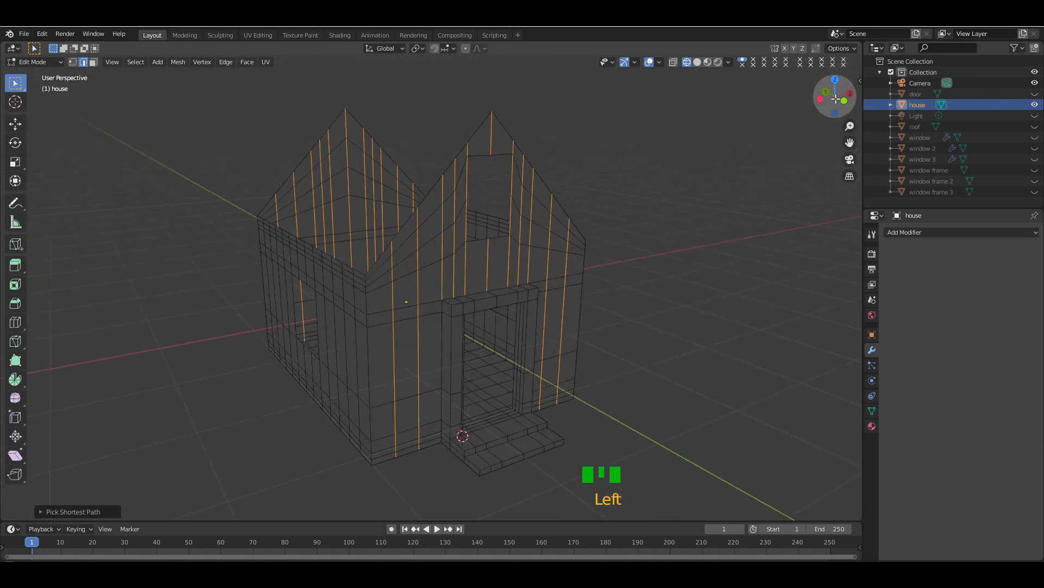
pyautogui.press('KP_Add')
pyautogui.press('KP_Add')
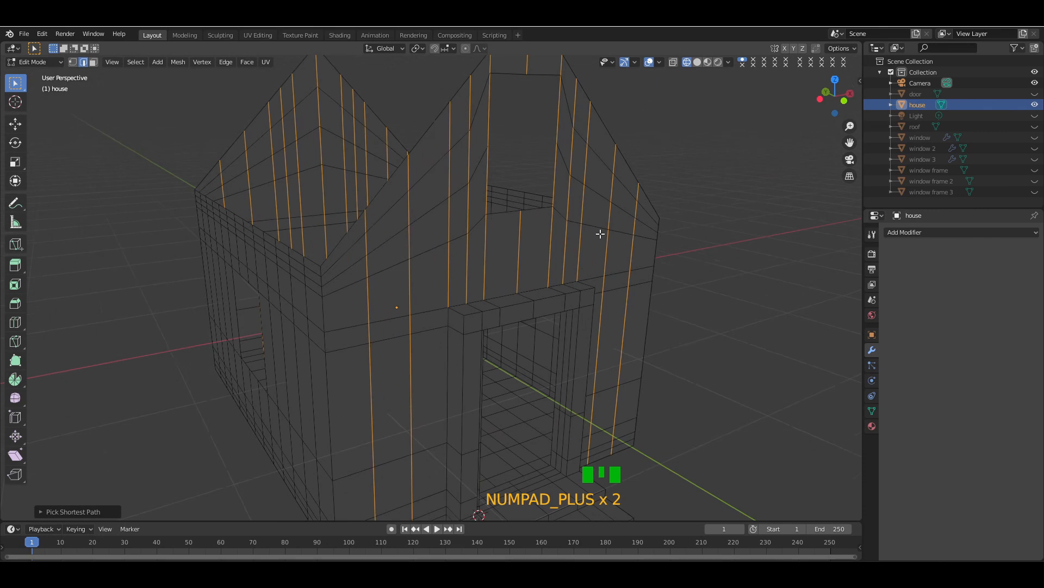
pyautogui.hotkey('ctrl', 'b')
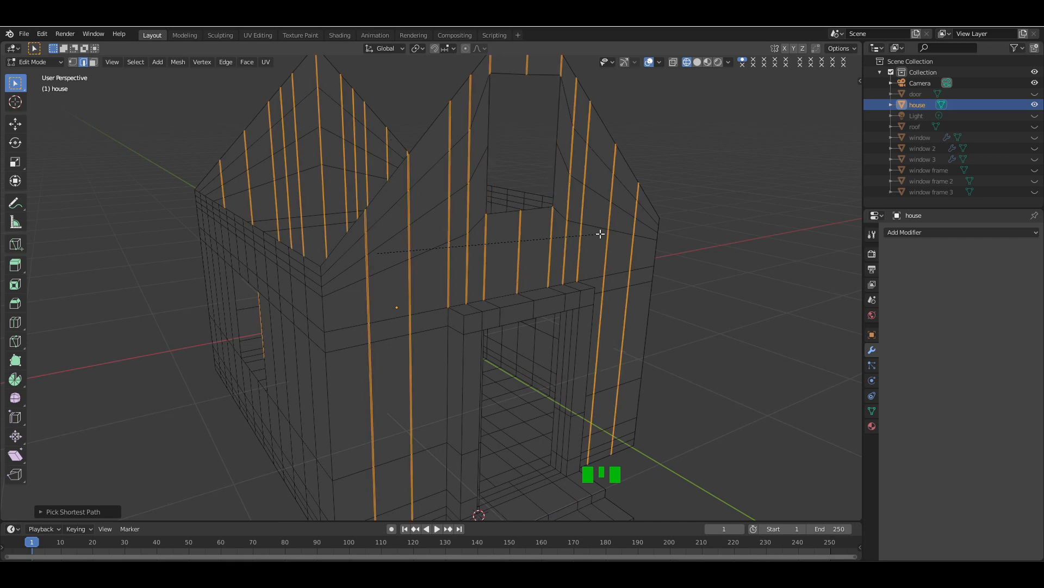
pyautogui.click(600, 233)
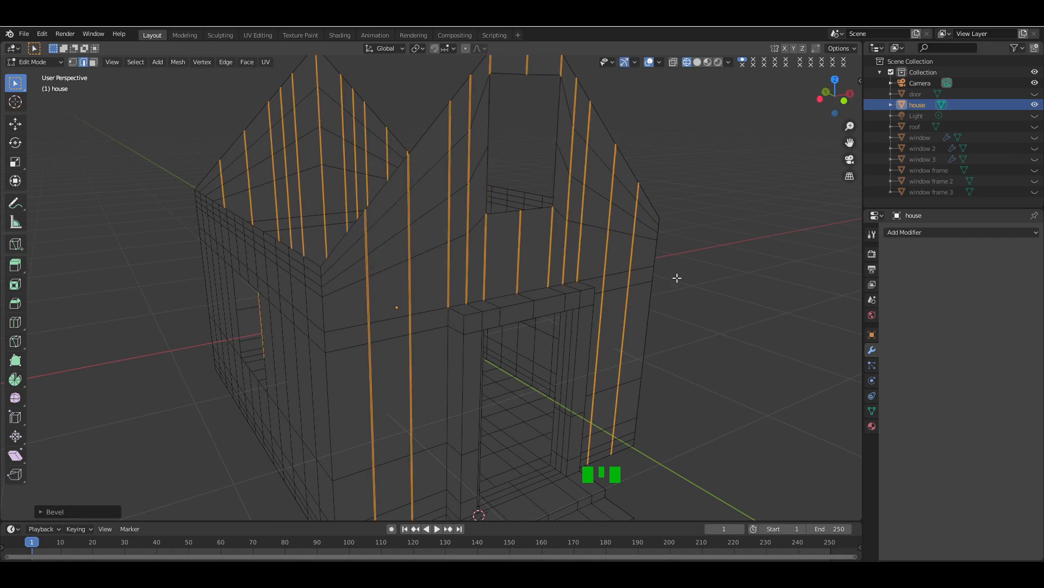
# - Extrude the narrow wall strips and scale them to 0.9948 along the global Y axis
pyautogui.press('e')
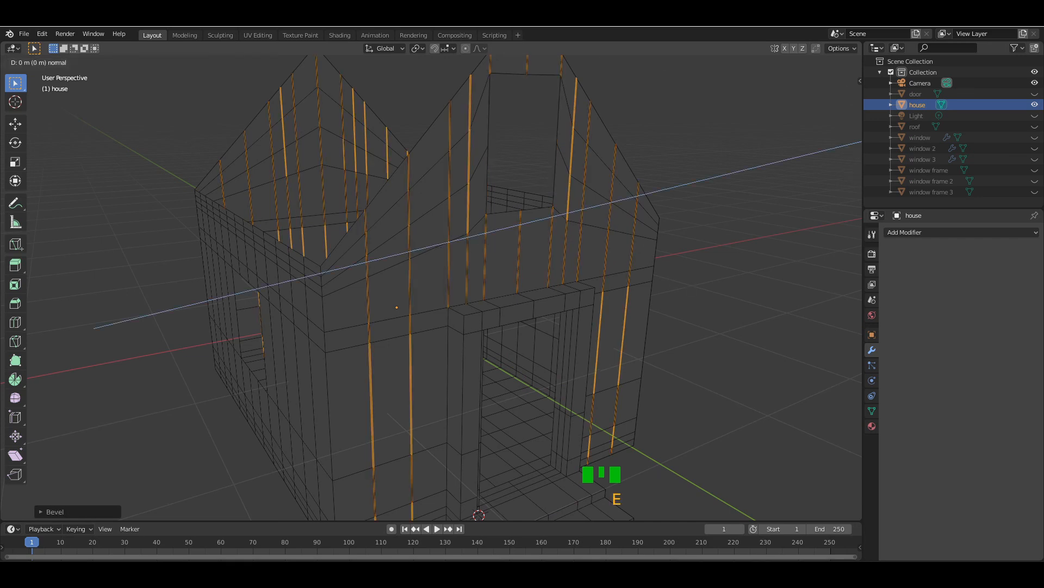
pyautogui.press('s')
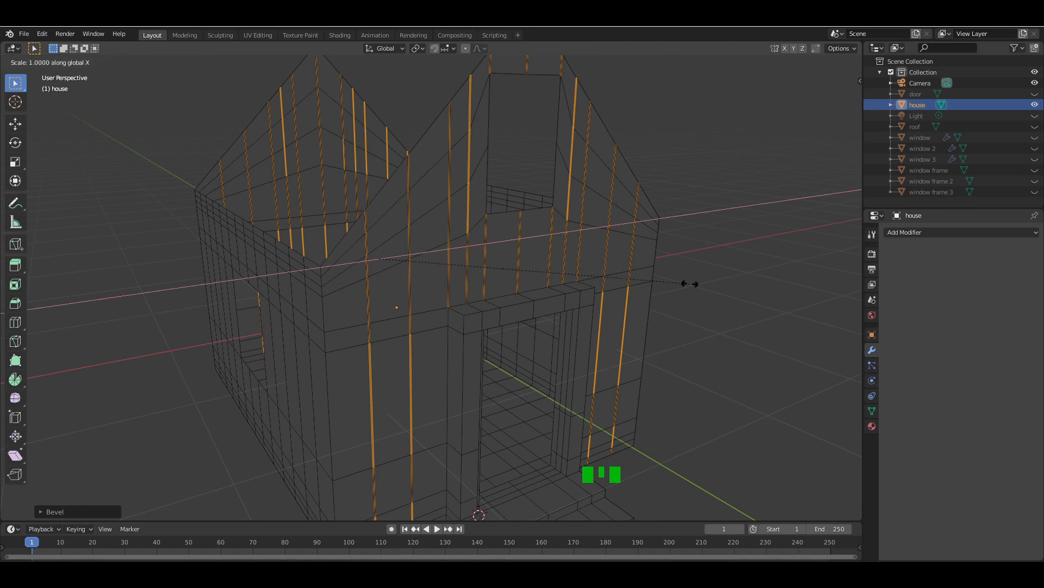
pyautogui.press('y')
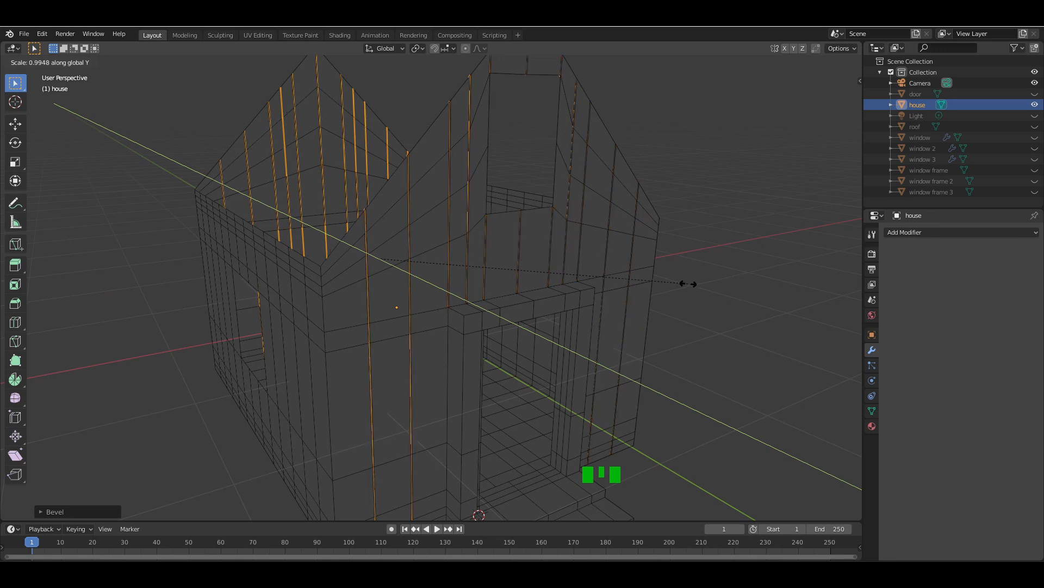
pyautogui.click(687, 284)
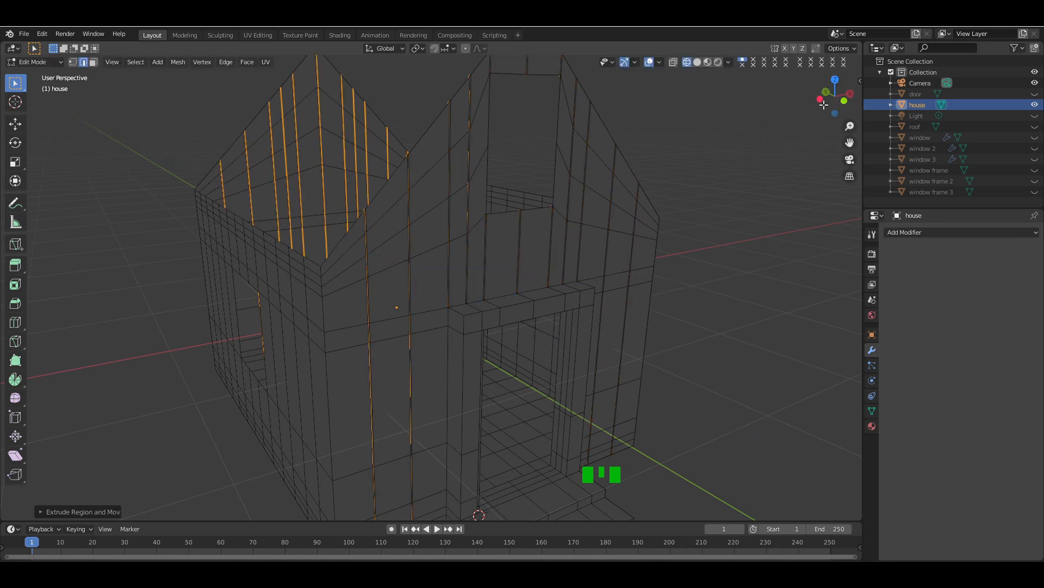
# - Scale the extruded wall strips by about 1.0048 along the global Y axis
pyautogui.moveTo(823, 105); pyautogui.dragTo(648, 217)
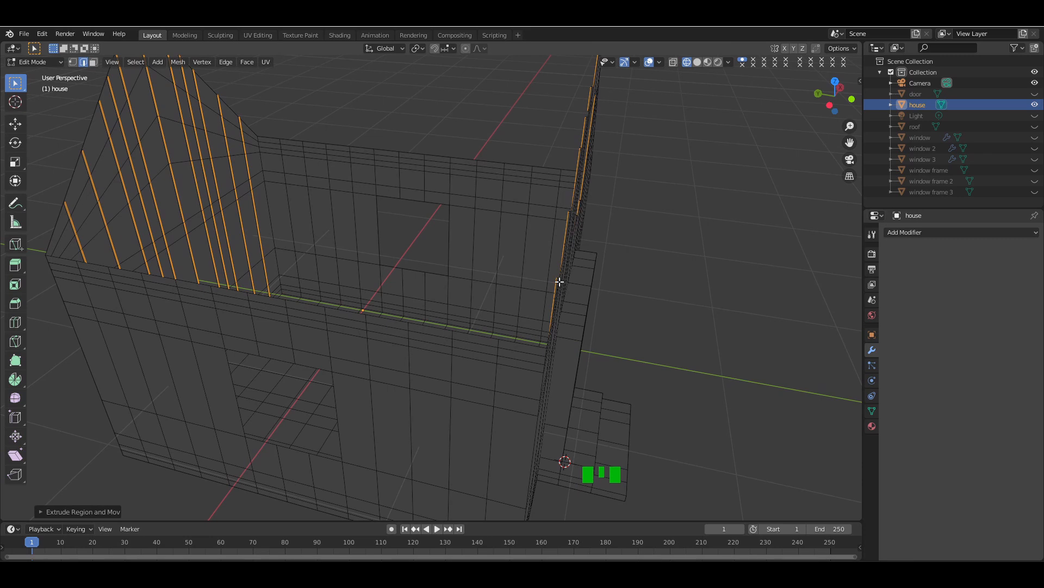
pyautogui.press('s')
pyautogui.press('x')
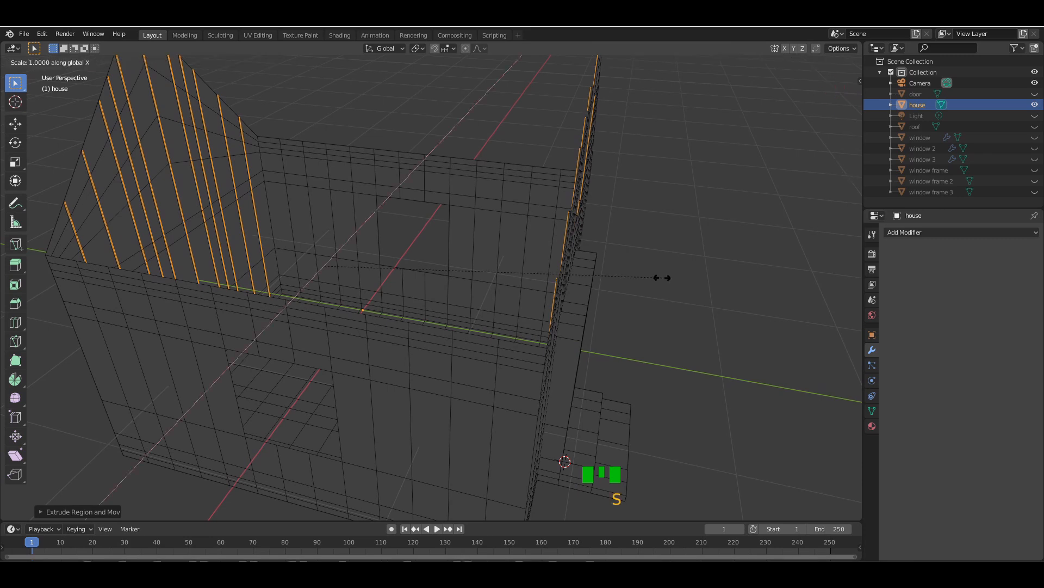
pyautogui.press('y')
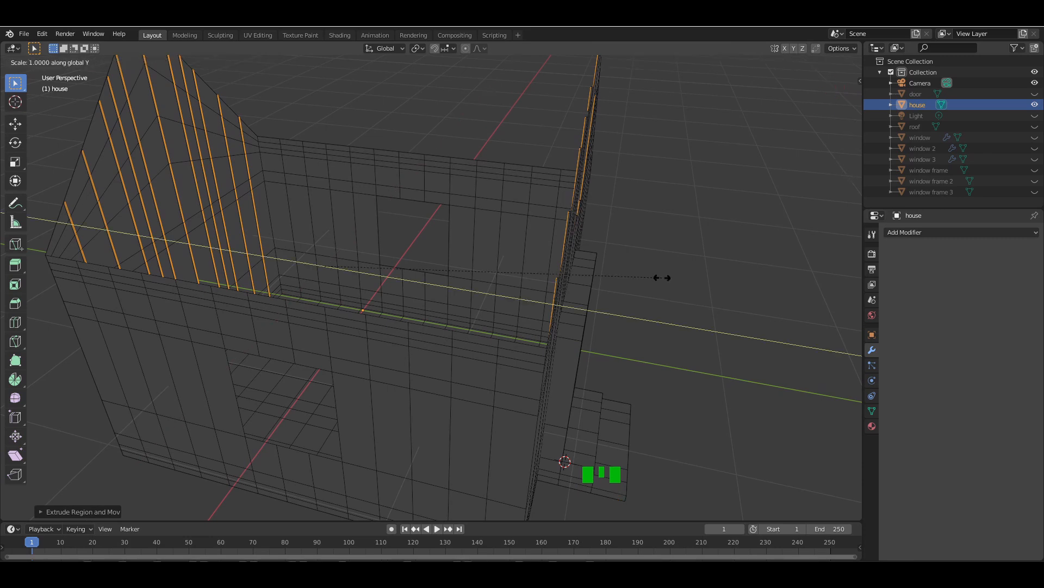
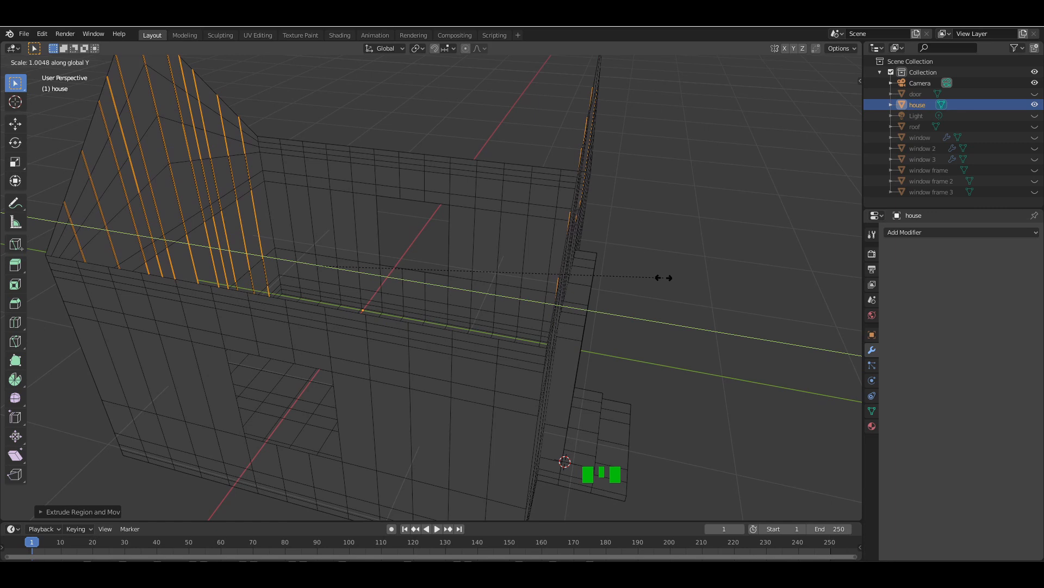
pyautogui.click(664, 277)
# - Give the house two material slots, each with a new material
pyautogui.moveTo(828, 105); pyautogui.dragTo(847, 154)
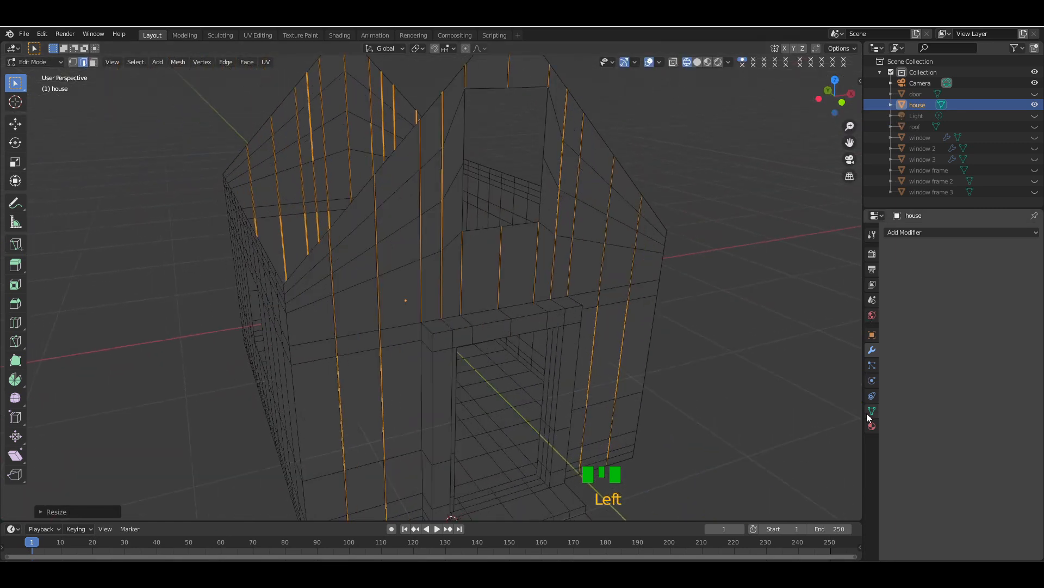
pyautogui.click(872, 427)
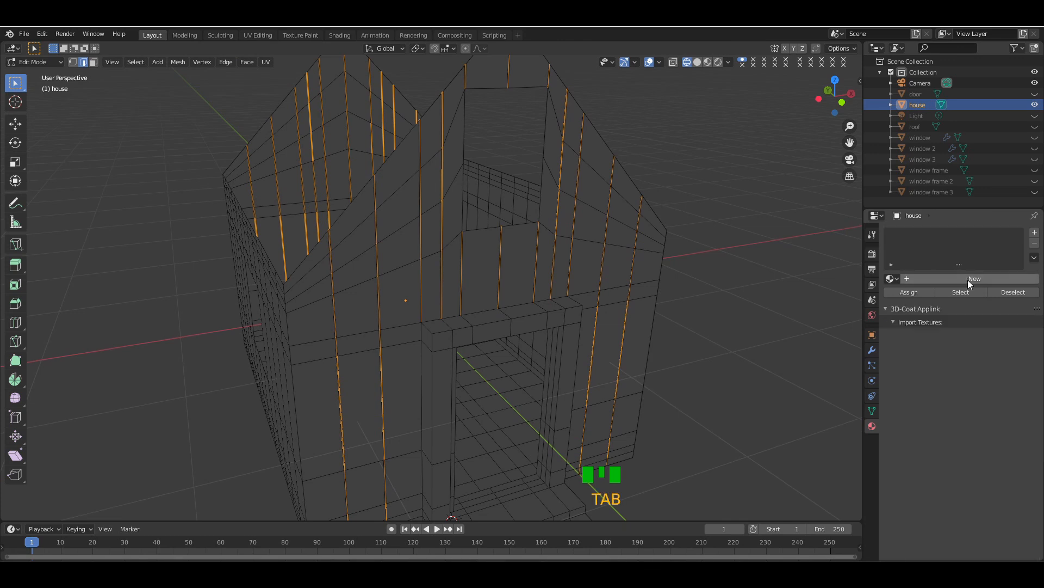
pyautogui.click(968, 279)
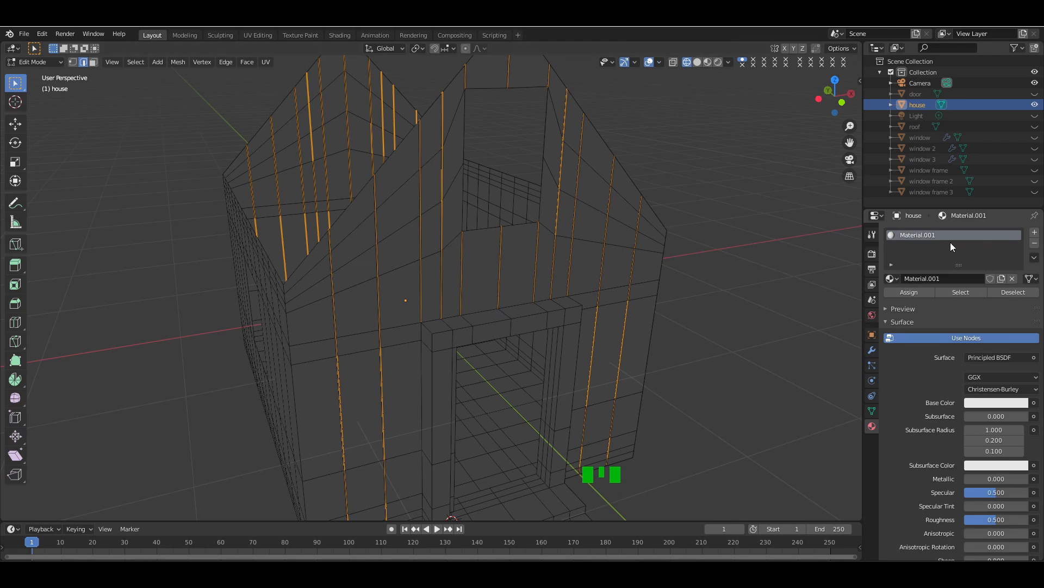
pyautogui.click(1035, 233)
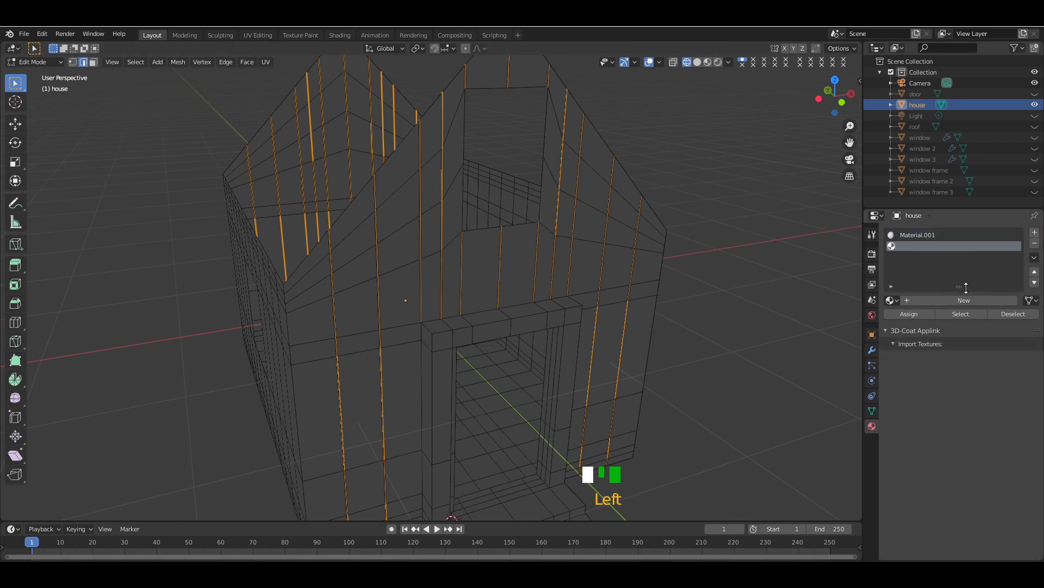
pyautogui.click(951, 301)
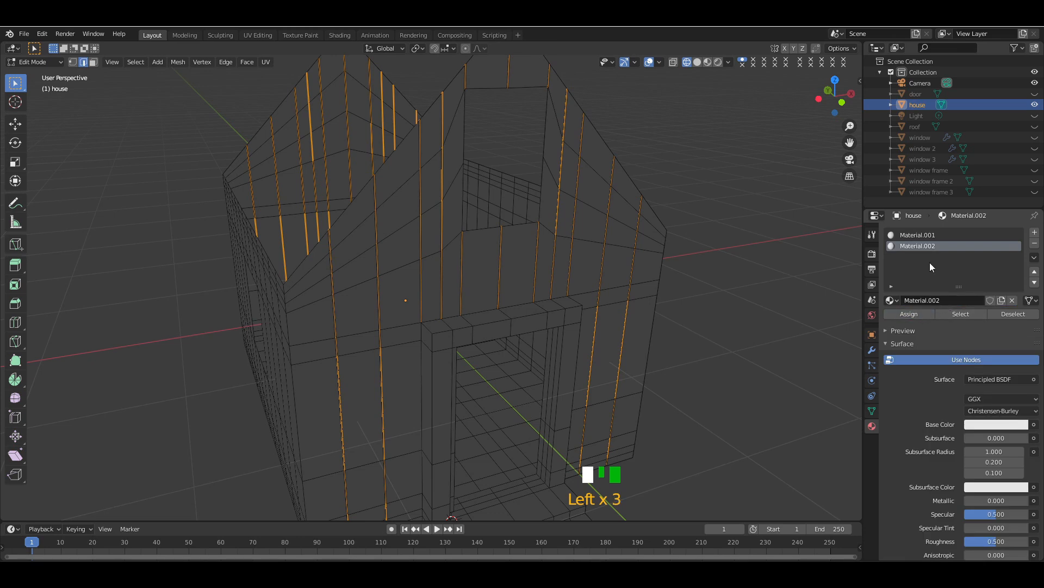
# - Rename the second material to edge and darken its base color to black
pyautogui.doubleClick(932, 246)
pyautogui.press('BackSpace')
pyautogui.write('edge')
pyautogui.press('Return')
pyautogui.click(996, 424)
pyautogui.moveTo(1020, 324); pyautogui.dragTo(1021, 351)
# - Rename the house's first material to house
pyautogui.click(937, 237)
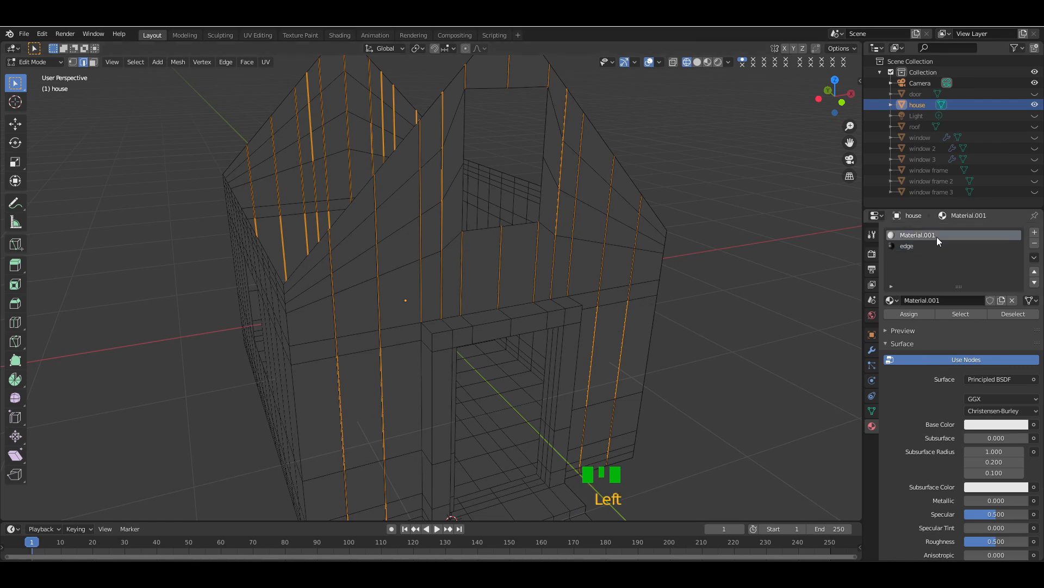
pyautogui.doubleClick(937, 237)
pyautogui.write('house')
pyautogui.press('Return')
# - Start a new selection with the five full-height vertical edge lines from the front corner to the window on the side wall
pyautogui.click(758, 259)
pyautogui.moveTo(842, 100); pyautogui.dragTo(694, 72)
pyautogui.press('KP_Subtract')
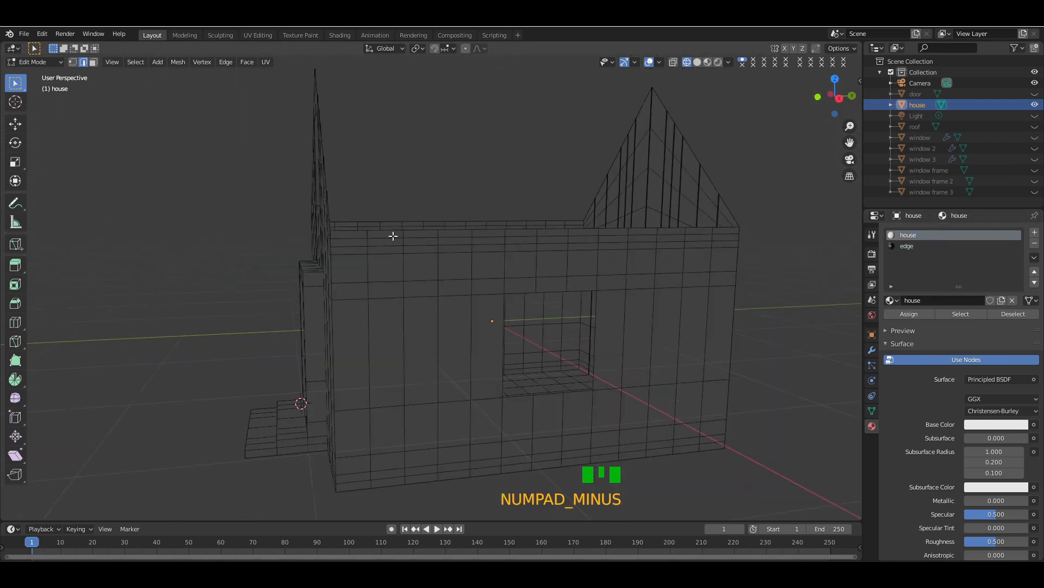
pyautogui.click(367, 234)
pyautogui.keyDown('ctrl'); pyautogui.click(370, 484); pyautogui.keyUp('ctrl')
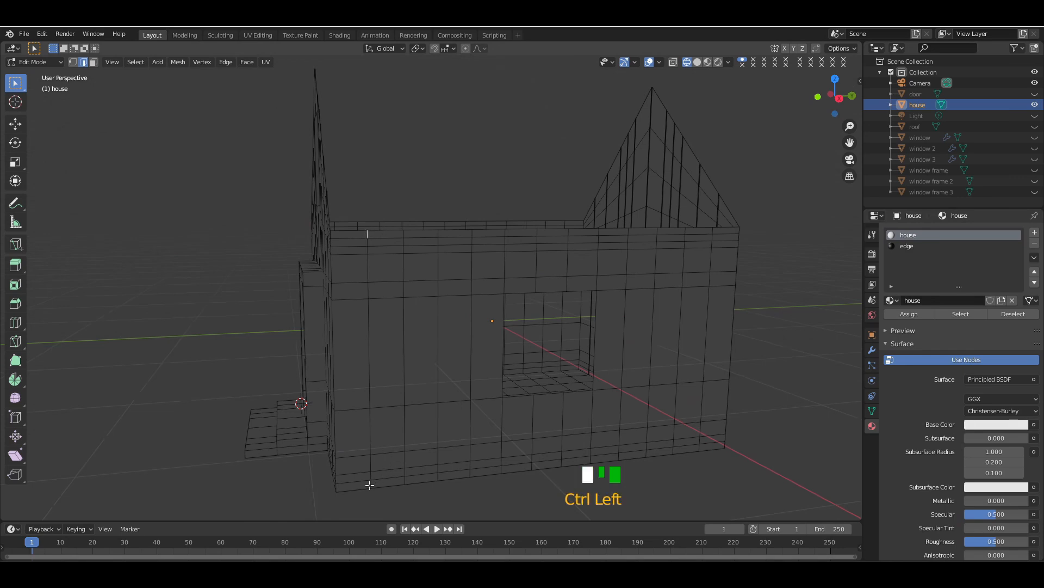
pyautogui.keyDown('shift'); pyautogui.click(405, 481); pyautogui.keyUp('shift')
pyautogui.keyDown('ctrl'); pyautogui.click(404, 233); pyautogui.keyUp('ctrl')
pyautogui.keyDown('shift'); pyautogui.click(439, 233); pyautogui.keyUp('shift')
pyautogui.keyDown('ctrl'); pyautogui.click(438, 482); pyautogui.keyUp('ctrl')
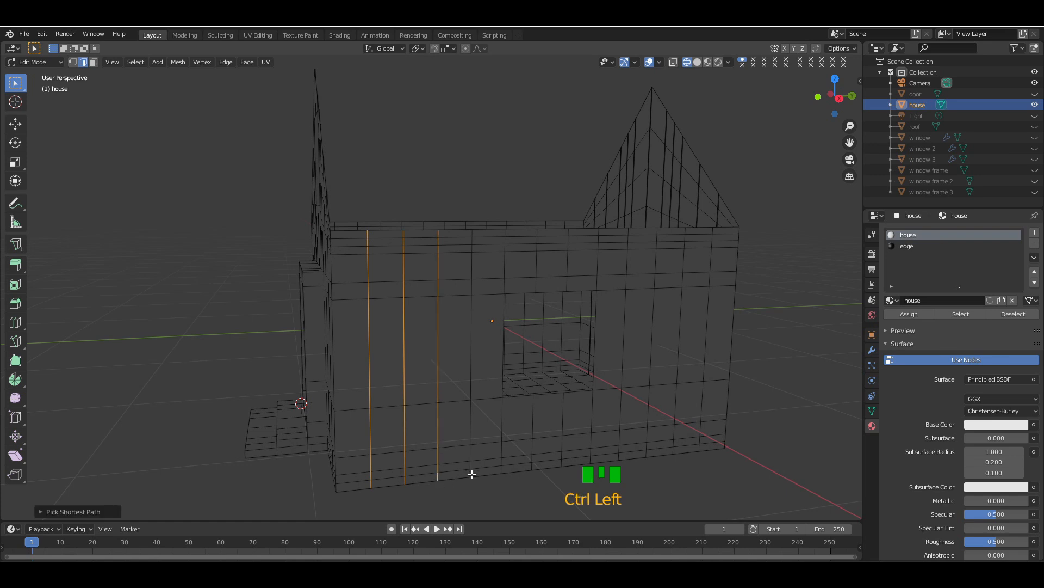
pyautogui.keyDown('shift'); pyautogui.click(470, 472); pyautogui.keyUp('shift')
pyautogui.keyDown('ctrl'); pyautogui.click(472, 234); pyautogui.keyUp('ctrl')
pyautogui.keyDown('shift'); pyautogui.click(506, 235); pyautogui.keyUp('shift')
pyautogui.keyDown('ctrl'); pyautogui.click(505, 471); pyautogui.keyUp('ctrl')
# - Add the three vertical edge lines below the side window and the three above it to the selection
pyautogui.keyDown('shift'); pyautogui.click(532, 467); pyautogui.keyUp('shift')
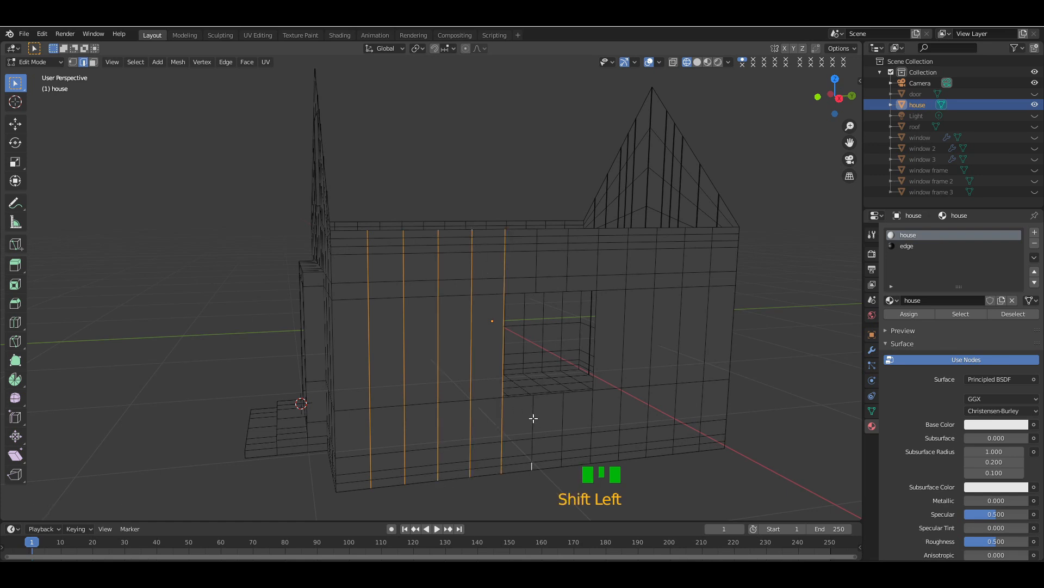
pyautogui.keyDown('ctrl'); pyautogui.click(534, 419); pyautogui.keyUp('ctrl')
pyautogui.keyDown('shift'); pyautogui.click(563, 408); pyautogui.keyUp('shift')
pyautogui.keyDown('ctrl'); pyautogui.click(562, 459); pyautogui.keyUp('ctrl')
pyautogui.keyDown('shift'); pyautogui.click(591, 462); pyautogui.keyUp('shift')
pyautogui.keyDown('ctrl'); pyautogui.click(593, 397); pyautogui.keyUp('ctrl')
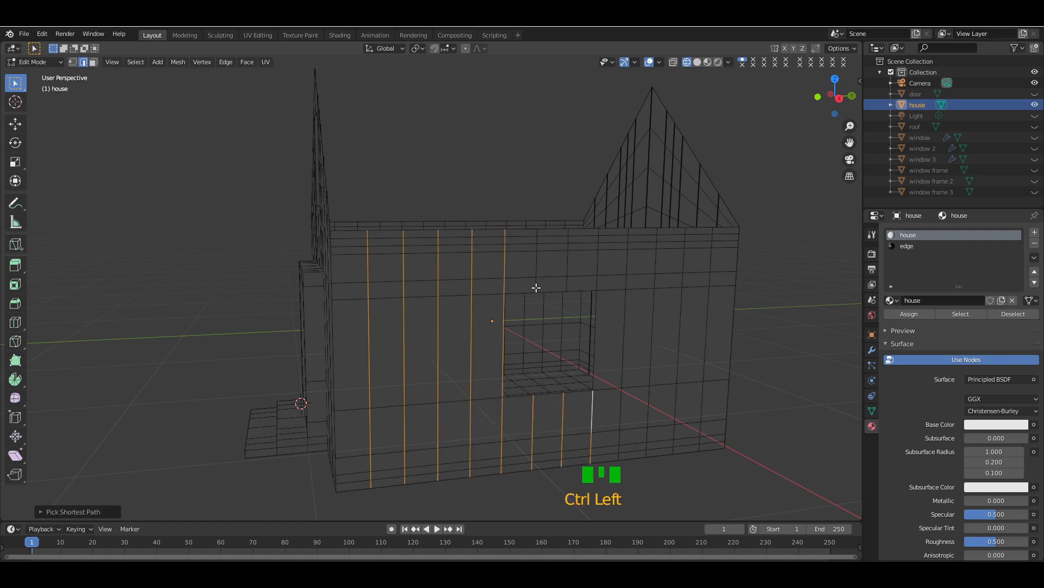
pyautogui.keyDown('shift'); pyautogui.click(536, 284); pyautogui.keyUp('shift')
pyautogui.keyDown('ctrl'); pyautogui.click(536, 234); pyautogui.keyUp('ctrl')
pyautogui.keyDown('shift'); pyautogui.click(567, 231); pyautogui.keyUp('shift')
pyautogui.keyDown('ctrl'); pyautogui.click(567, 283); pyautogui.keyUp('ctrl')
pyautogui.keyDown('shift'); pyautogui.click(599, 231); pyautogui.keyUp('shift')
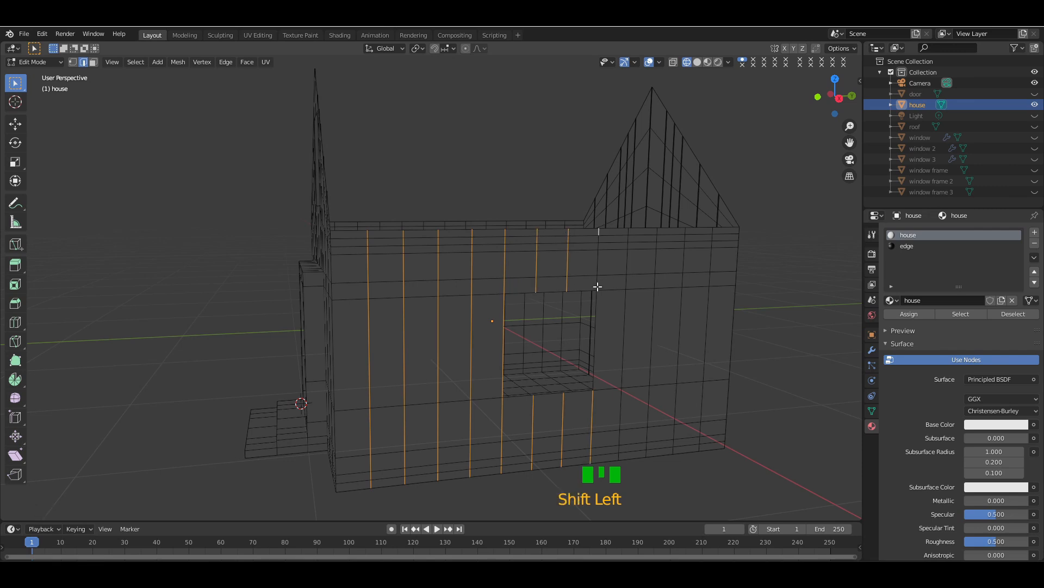
pyautogui.keyDown('ctrl'); pyautogui.click(596, 285); pyautogui.keyUp('ctrl')
# - Add the four full-height vertical edge lines between the window and the rear corner of this side wall to the selection
pyautogui.keyDown('shift'); pyautogui.click(629, 233); pyautogui.keyUp('shift')
pyautogui.keyDown('ctrl'); pyautogui.click(619, 458); pyautogui.keyUp('ctrl')
pyautogui.keyDown('shift'); pyautogui.click(645, 454); pyautogui.keyUp('shift')
pyautogui.keyDown('ctrl'); pyautogui.click(658, 234); pyautogui.keyUp('ctrl')
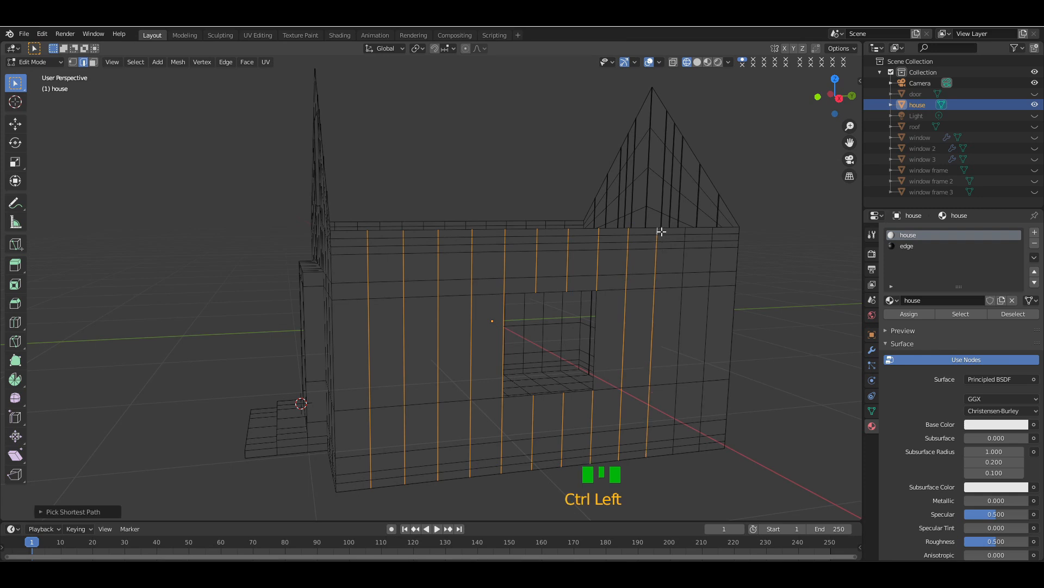
pyautogui.keyDown('shift'); pyautogui.click(684, 231); pyautogui.keyUp('shift')
pyautogui.keyDown('ctrl'); pyautogui.click(676, 453); pyautogui.keyUp('ctrl')
pyautogui.keyDown('ctrl'); pyautogui.click(699, 452); pyautogui.keyUp('ctrl')
pyautogui.keyDown('shift'); pyautogui.click(701, 451); pyautogui.keyUp('shift')
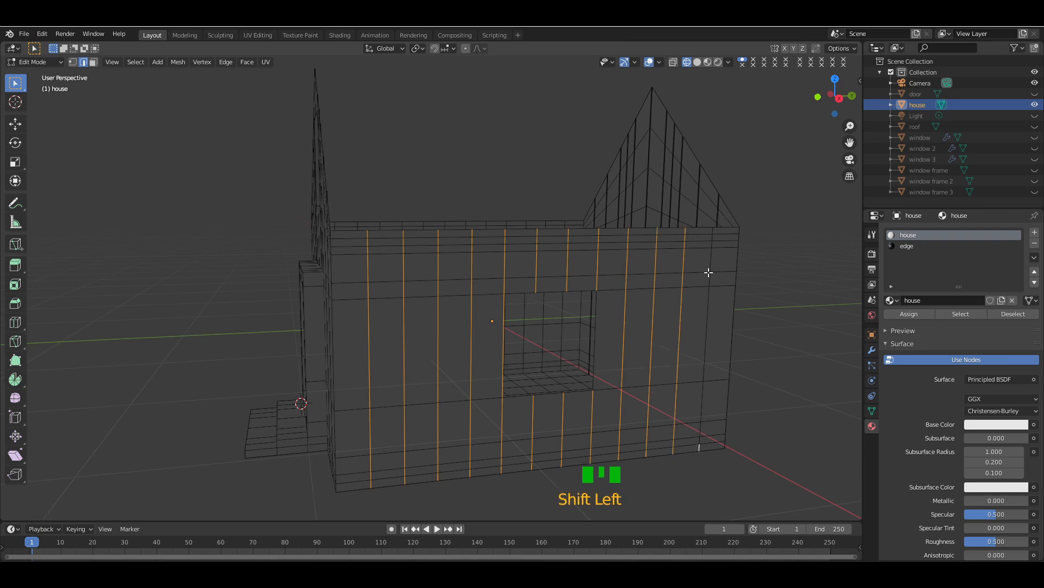
pyautogui.keyDown('ctrl'); pyautogui.click(713, 232); pyautogui.keyUp('ctrl')
# - Extend the selection to the opposite side wall with its five full-height vertical edge lines from the rear corner to the window
pyautogui.moveTo(833, 114); pyautogui.dragTo(598, 112)
pyautogui.keyDown('shift'); pyautogui.click(212, 213); pyautogui.keyUp('shift')
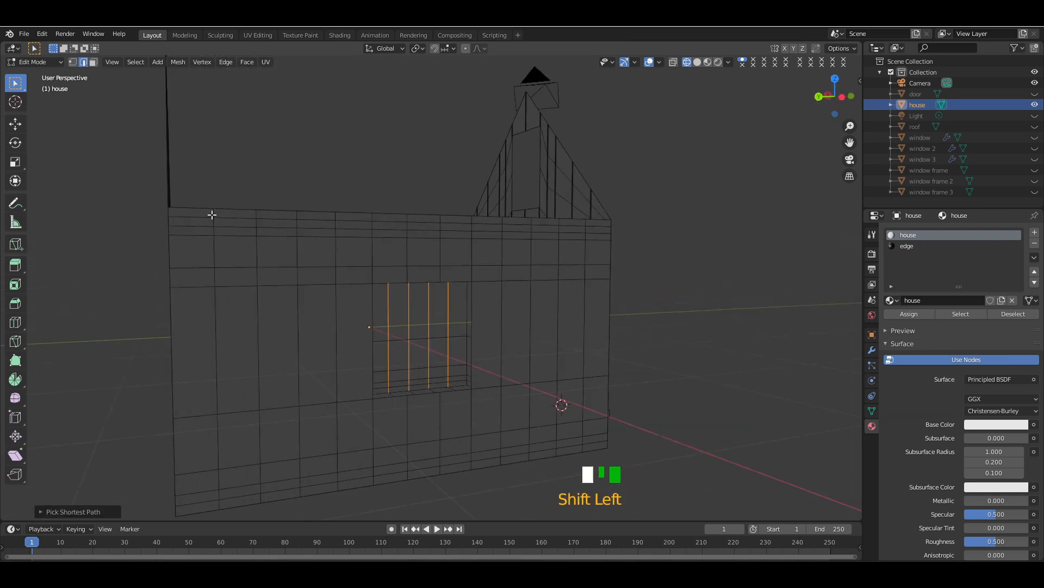
pyautogui.keyDown('ctrl'); pyautogui.click(219, 505); pyautogui.keyUp('ctrl')
pyautogui.keyDown('shift'); pyautogui.click(260, 497); pyautogui.keyUp('shift')
pyautogui.keyDown('ctrl'); pyautogui.click(257, 213); pyautogui.keyUp('ctrl')
pyautogui.keyDown('shift'); pyautogui.click(297, 213); pyautogui.keyUp('shift')
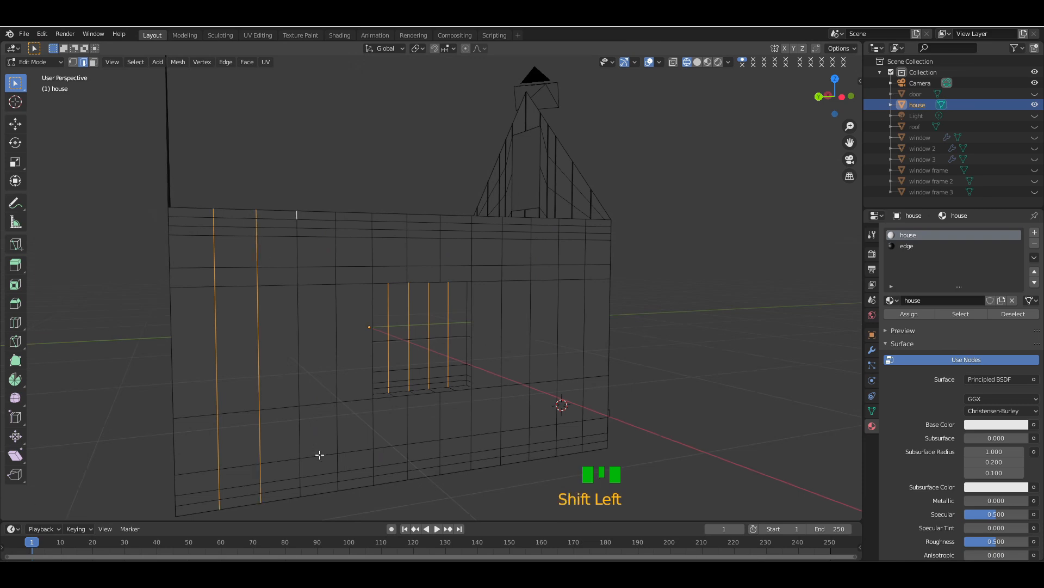
pyautogui.keyDown('ctrl'); pyautogui.click(300, 491); pyautogui.keyUp('ctrl')
pyautogui.keyDown('shift'); pyautogui.click(337, 486); pyautogui.keyUp('shift')
pyautogui.keyDown('ctrl'); pyautogui.click(336, 214); pyautogui.keyUp('ctrl')
pyautogui.keyDown('shift'); pyautogui.click(373, 215); pyautogui.keyUp('shift')
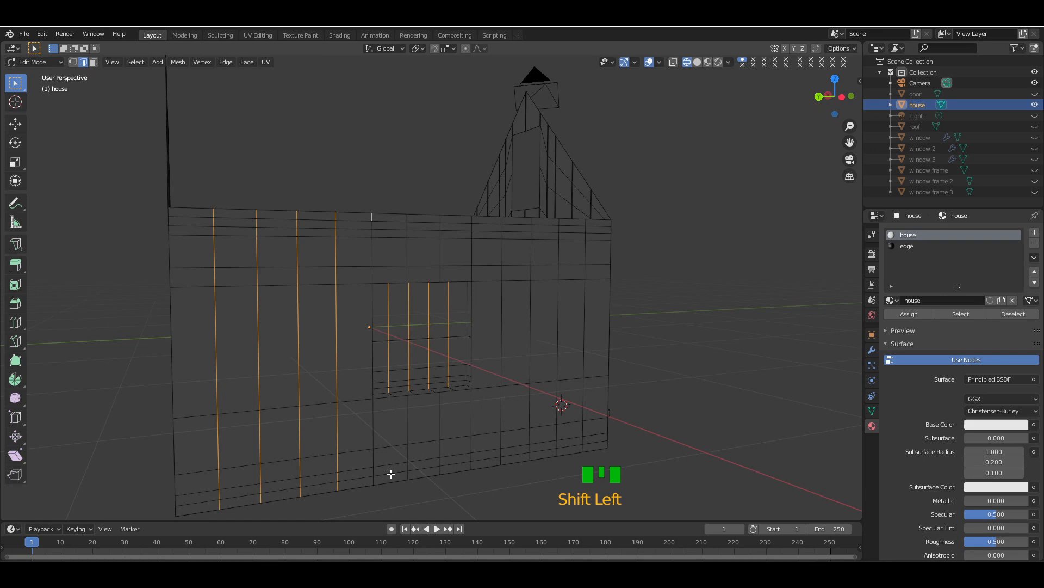
pyautogui.keyDown('ctrl'); pyautogui.click(373, 480); pyautogui.keyUp('ctrl')
# - Add the two vertical edge lines below and above the opposite window, plus the full-height line at its front edge
pyautogui.keyDown('shift'); pyautogui.click(407, 476); pyautogui.keyUp('shift')
pyautogui.keyDown('ctrl'); pyautogui.click(407, 422); pyautogui.keyUp('ctrl')
pyautogui.keyDown('shift'); pyautogui.click(440, 414); pyautogui.keyUp('shift')
pyautogui.keyDown('ctrl'); pyautogui.click(441, 471); pyautogui.keyUp('ctrl')
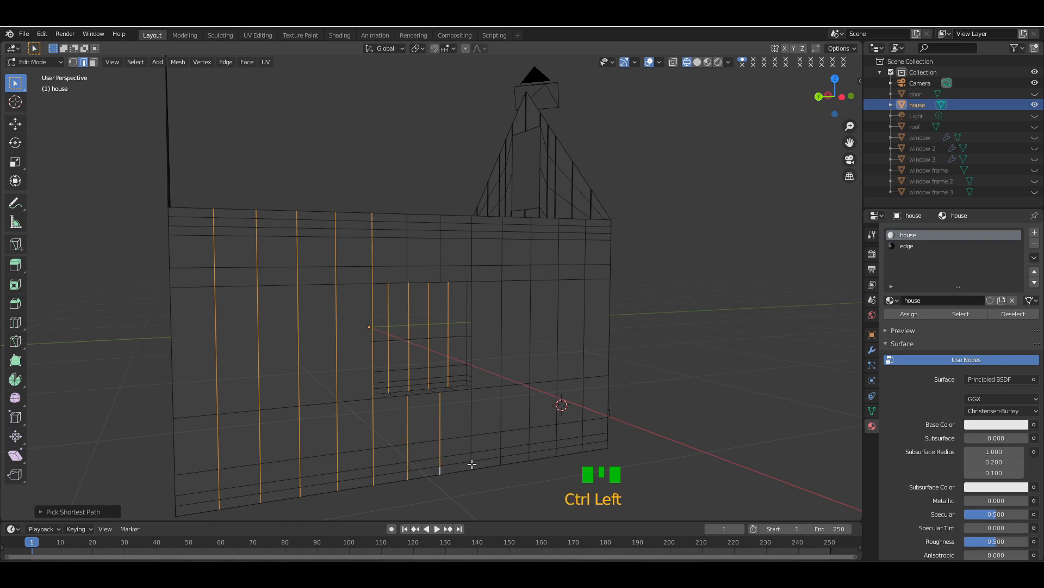
pyautogui.keyDown('shift'); pyautogui.click(471, 464); pyautogui.keyUp('shift')
pyautogui.keyDown('ctrl'); pyautogui.click(470, 408); pyautogui.keyUp('ctrl')
pyautogui.keyDown('ctrl'); pyautogui.click(471, 217); pyautogui.keyUp('ctrl')
pyautogui.keyDown('shift'); pyautogui.click(439, 217); pyautogui.keyUp('shift')
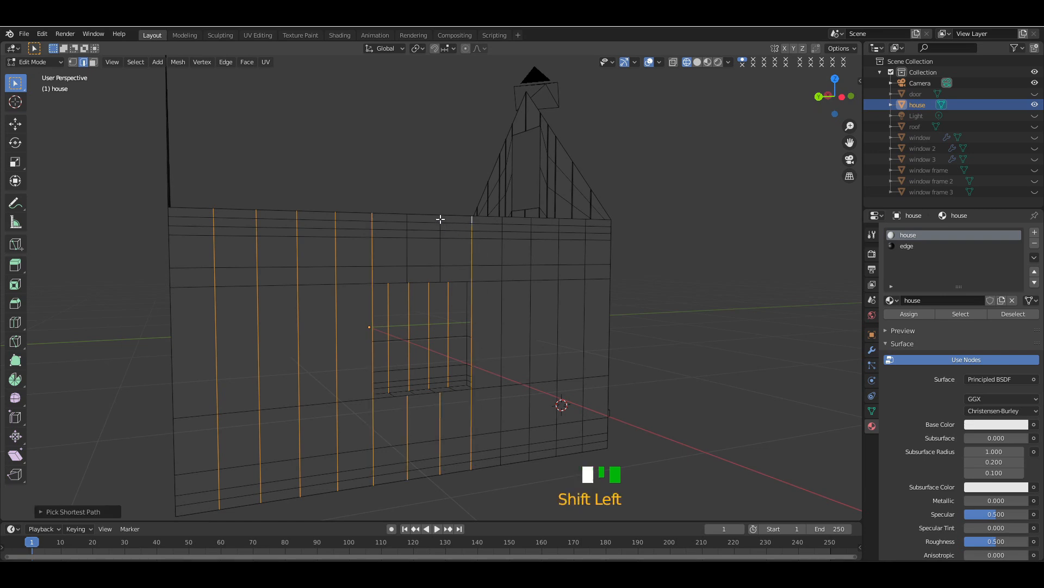
pyautogui.keyDown('ctrl'); pyautogui.click(440, 275); pyautogui.keyUp('ctrl')
pyautogui.keyDown('shift'); pyautogui.click(407, 275); pyautogui.keyUp('shift')
pyautogui.keyDown('ctrl'); pyautogui.click(407, 219); pyautogui.keyUp('ctrl')
# - Add the four remaining full-height vertical edge lines between that window and the front corner to the selection
pyautogui.keyDown('shift'); pyautogui.click(501, 217); pyautogui.keyUp('shift')
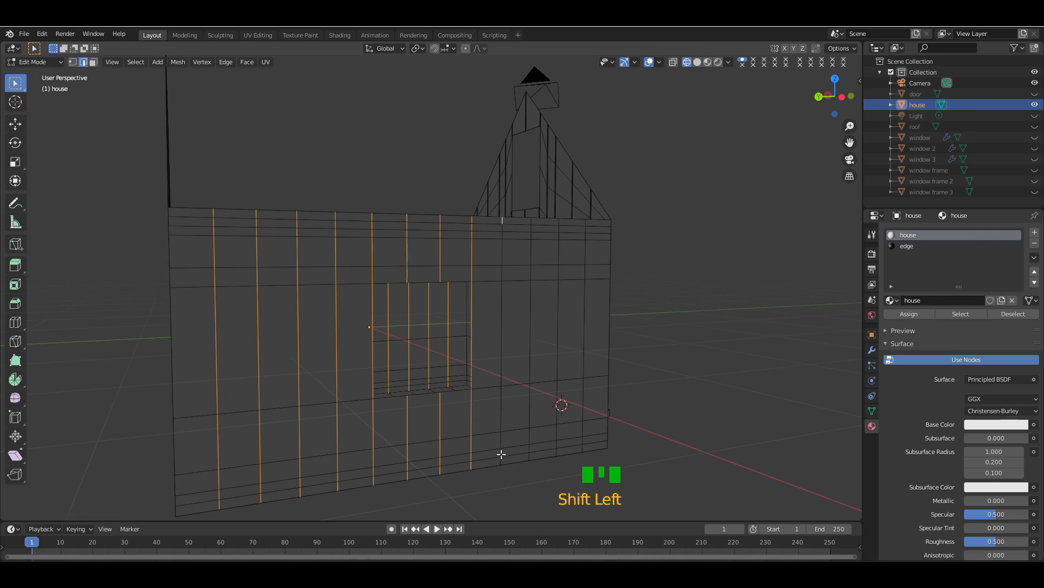
pyautogui.keyDown('ctrl'); pyautogui.click(501, 461); pyautogui.keyUp('ctrl')
pyautogui.keyDown('shift'); pyautogui.click(530, 456); pyautogui.keyUp('shift')
pyautogui.keyDown('ctrl'); pyautogui.click(531, 220); pyautogui.keyUp('ctrl')
pyautogui.keyDown('shift'); pyautogui.click(559, 221); pyautogui.keyUp('shift')
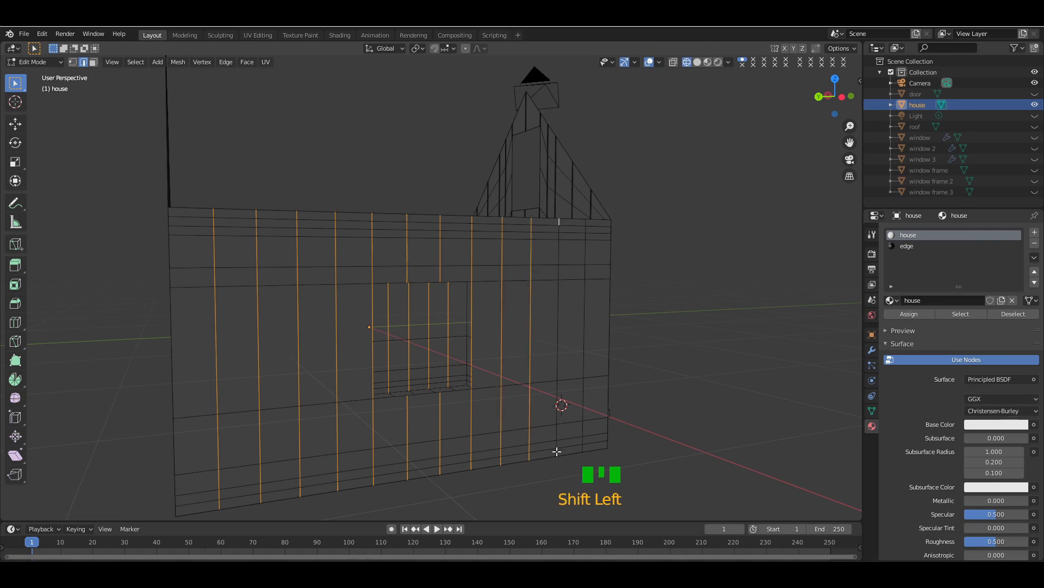
pyautogui.keyDown('ctrl'); pyautogui.click(556, 452); pyautogui.keyUp('ctrl')
pyautogui.keyDown('shift'); pyautogui.click(586, 353); pyautogui.keyUp('shift')
pyautogui.keyDown('ctrl'); pyautogui.click(584, 222); pyautogui.keyUp('ctrl')
# - Bevel the selected vertical edge lines on both side walls into narrow strips
pyautogui.moveTo(585, 222); pyautogui.dragTo(672, 200, button='middle')
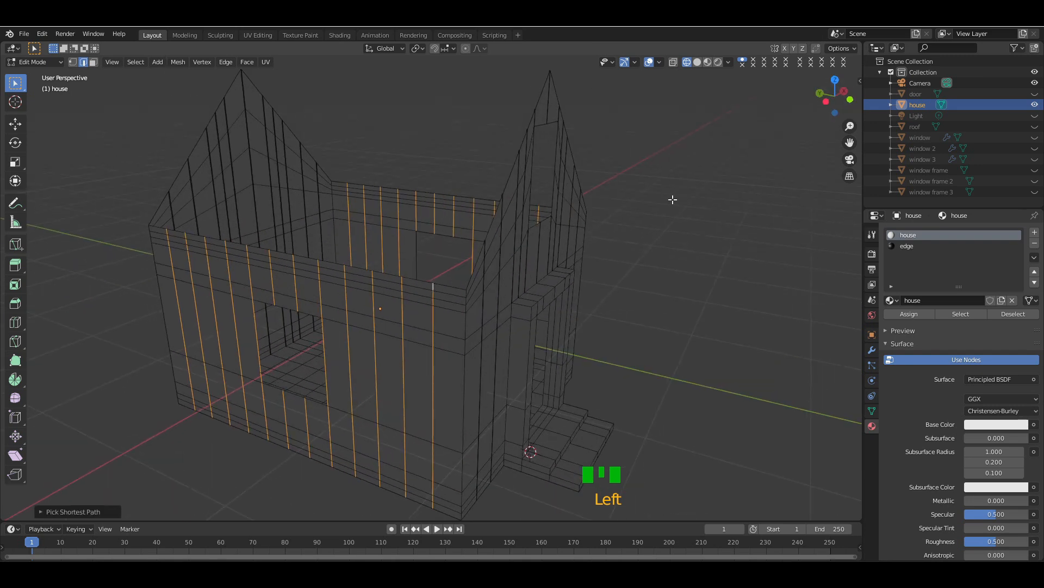
pyautogui.hotkey('ctrl', 'b')
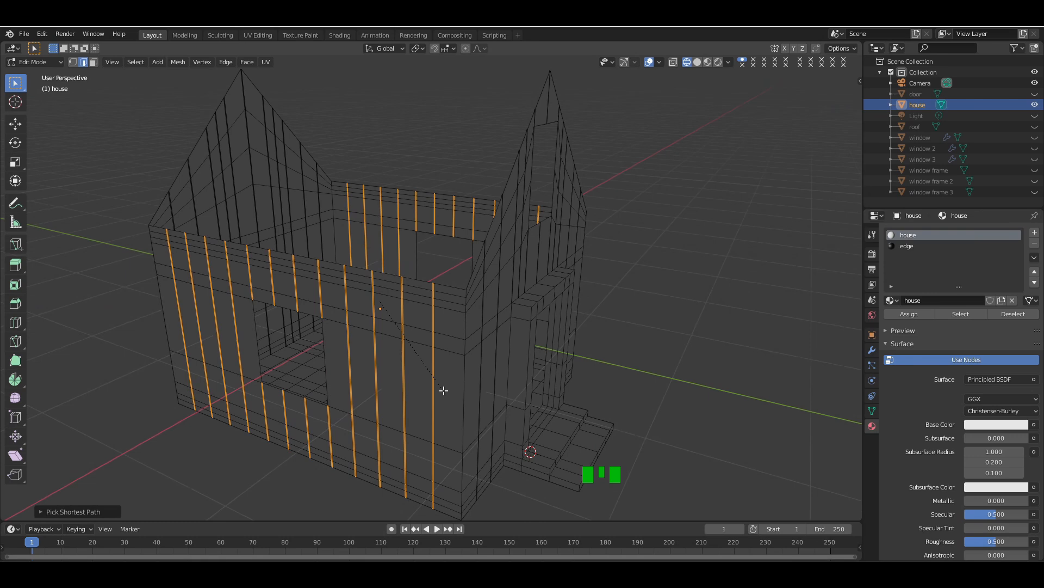
pyautogui.click(444, 390)
# - Extrude the side-wall strips and scale them slightly along the global X axis to give the plank grooves depth
pyautogui.press('e')
pyautogui.press('s')
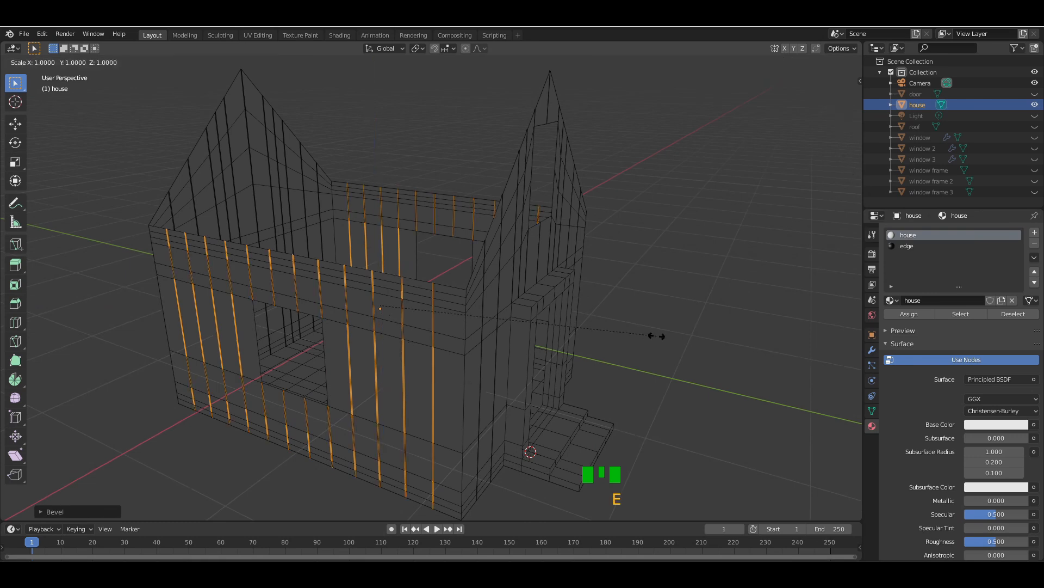
pyautogui.press('x')
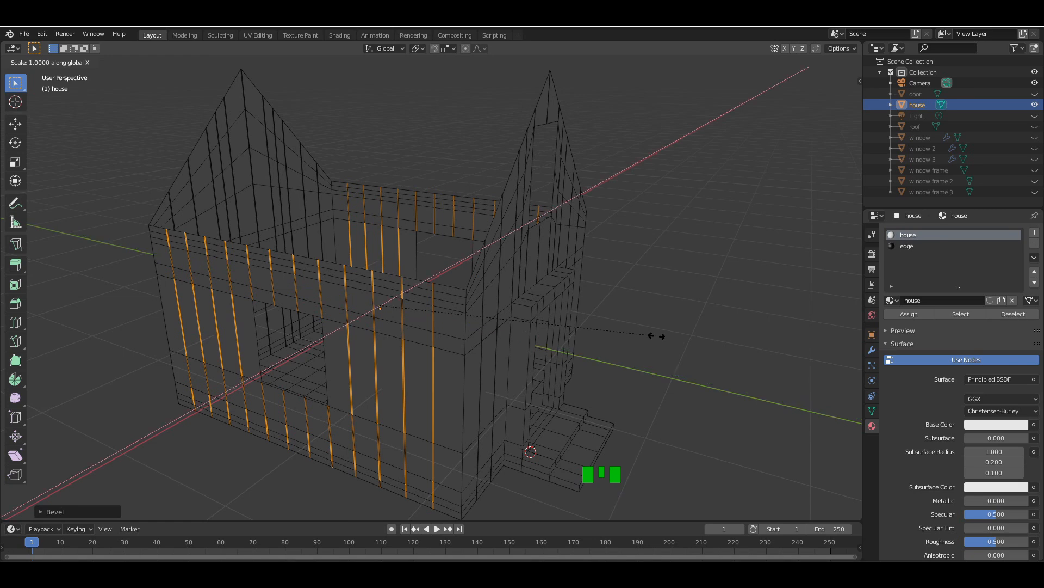
pyautogui.click(664, 315)
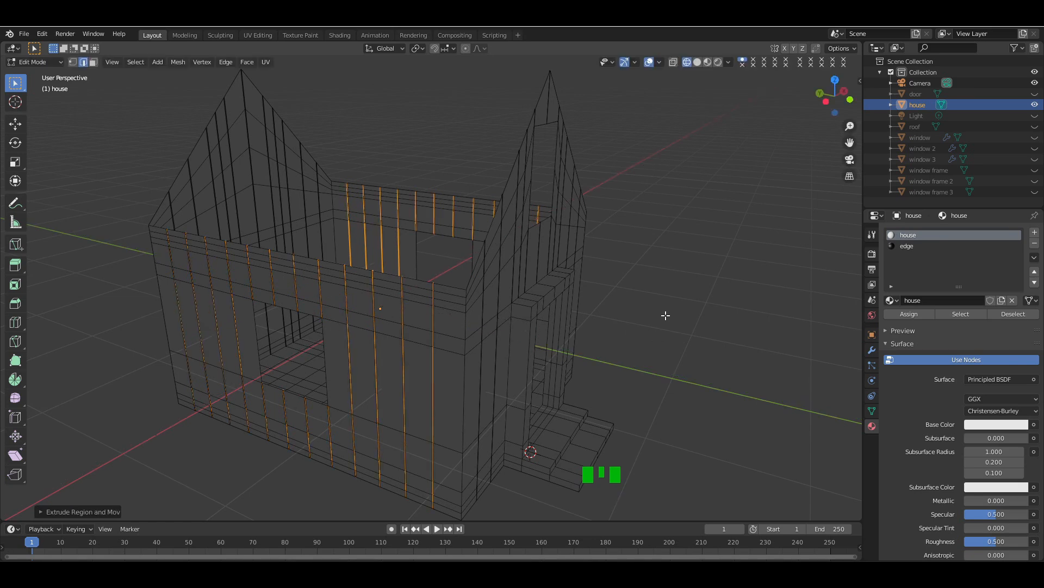
pyautogui.moveTo(835, 97); pyautogui.dragTo(862, 103)
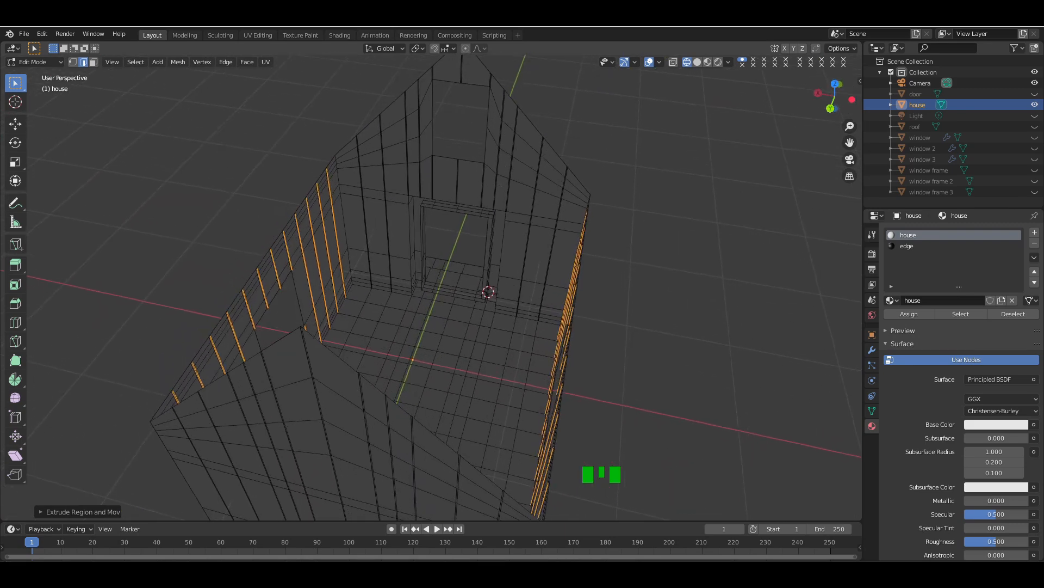
pyautogui.press('s')
pyautogui.press('x')
pyautogui.click(737, 187)
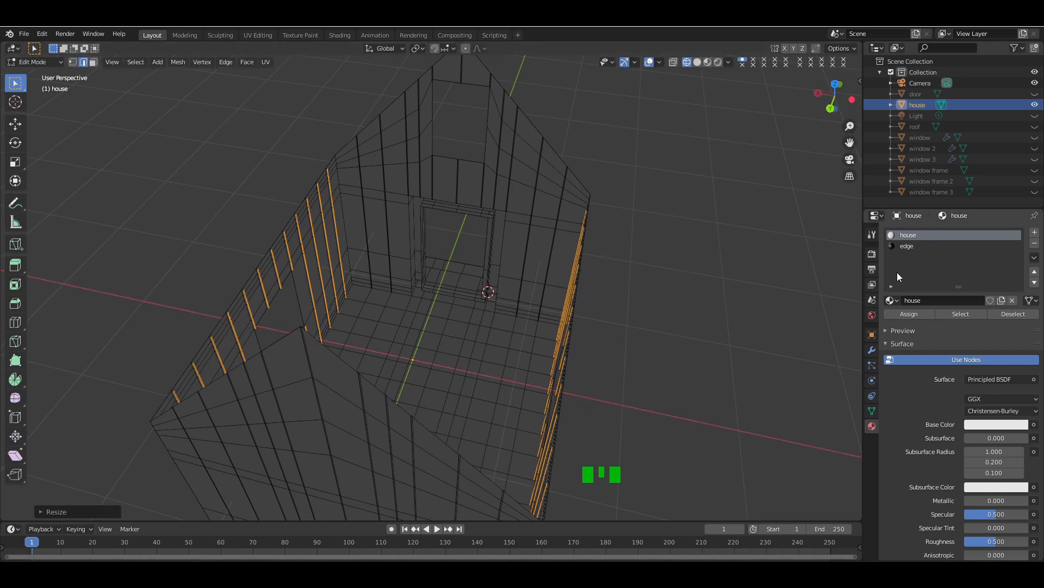
# - Assign the edge material to the selected side-wall groove faces and clear the selection
pyautogui.click(912, 245)
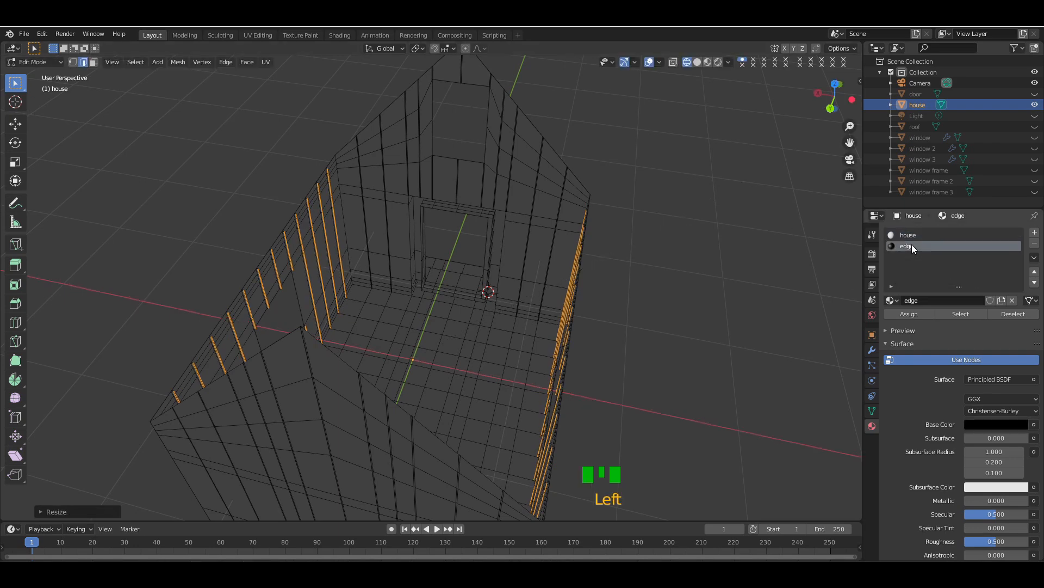
pyautogui.click(908, 315)
pyautogui.moveTo(835, 95); pyautogui.dragTo(734, 180)
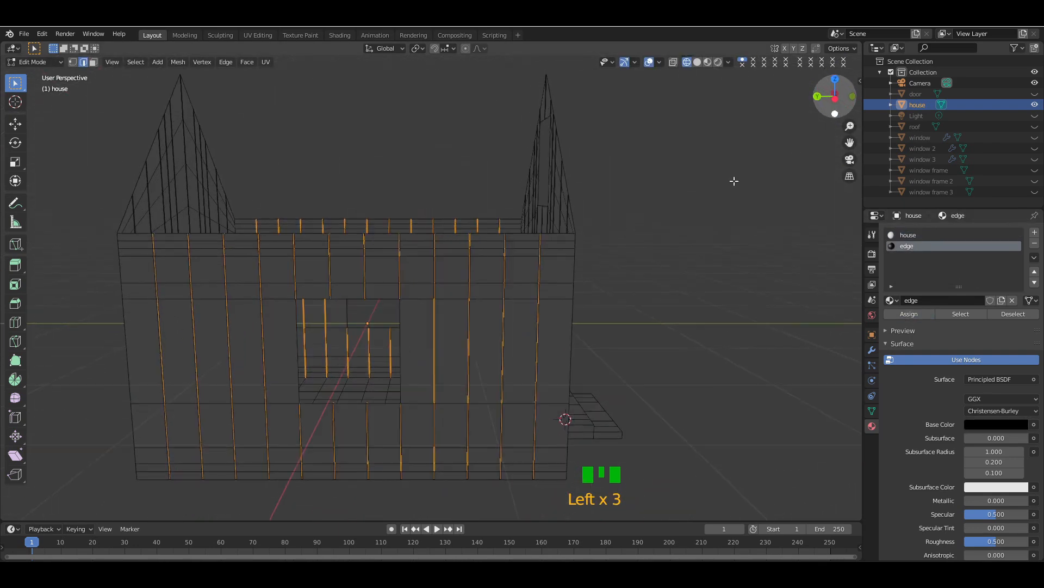
pyautogui.click(669, 257)
# - Return to Object Mode and display the grooved house in solid shading
pyautogui.press('Tab')
pyautogui.click(697, 62)
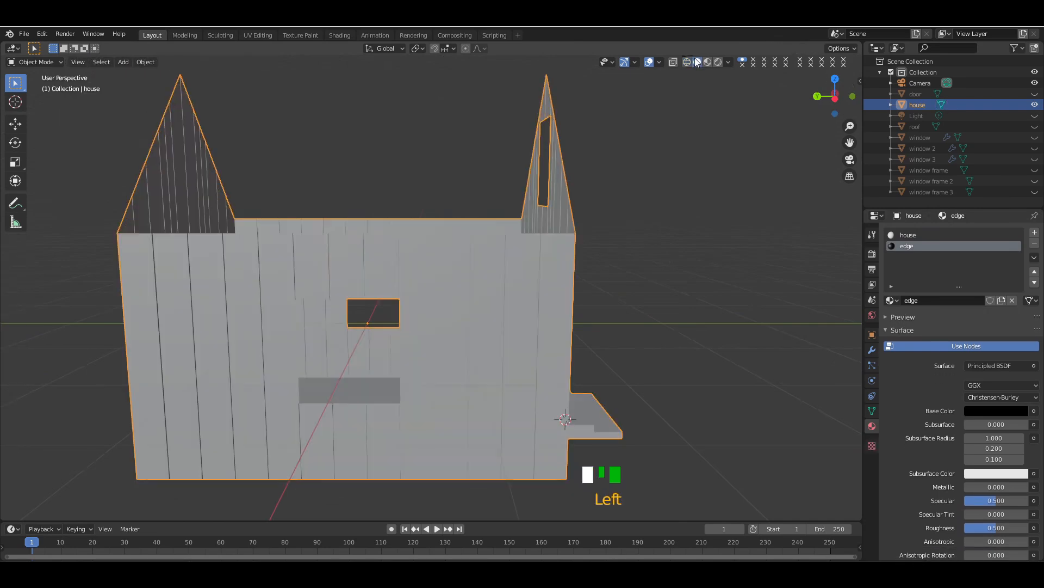
pyautogui.moveTo(838, 97); pyautogui.dragTo(510, 348)
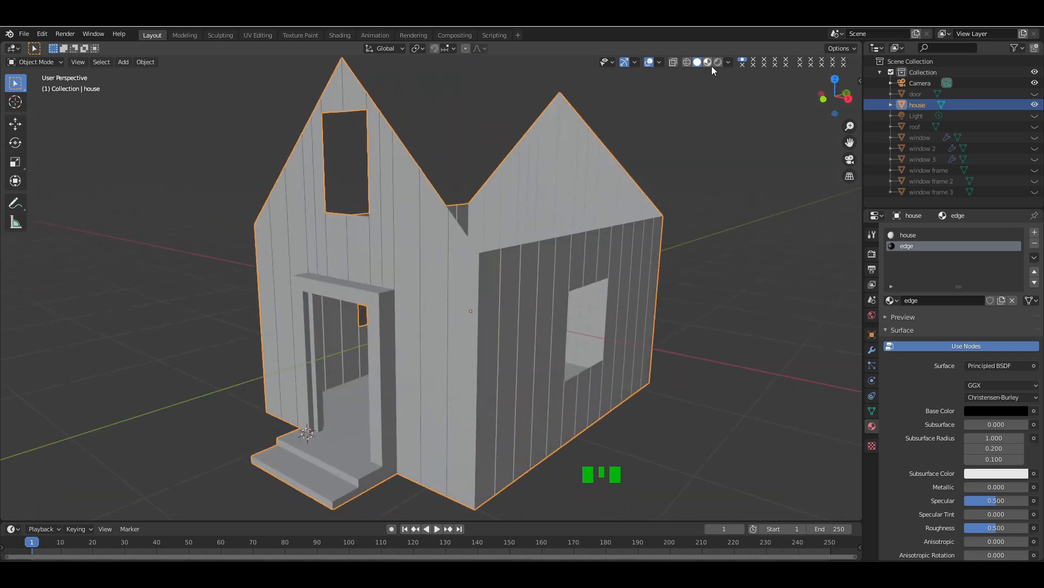
pyautogui.click(765, 133)
pyautogui.moveTo(832, 96); pyautogui.dragTo(735, 113)
# - Hide the house, show the door object and enter Edit Mode on the door
pyautogui.click(1036, 104)
pyautogui.click(1035, 93)
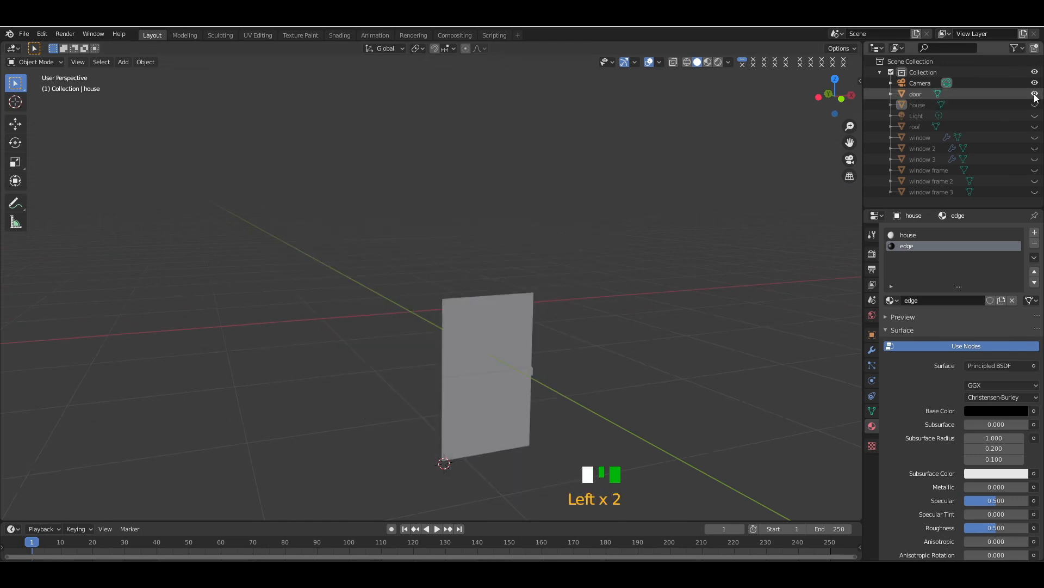
pyautogui.press('KP_Add')
pyautogui.moveTo(850, 143); pyautogui.dragTo(797, 100)
pyautogui.click(420, 275)
pyautogui.press('Tab')
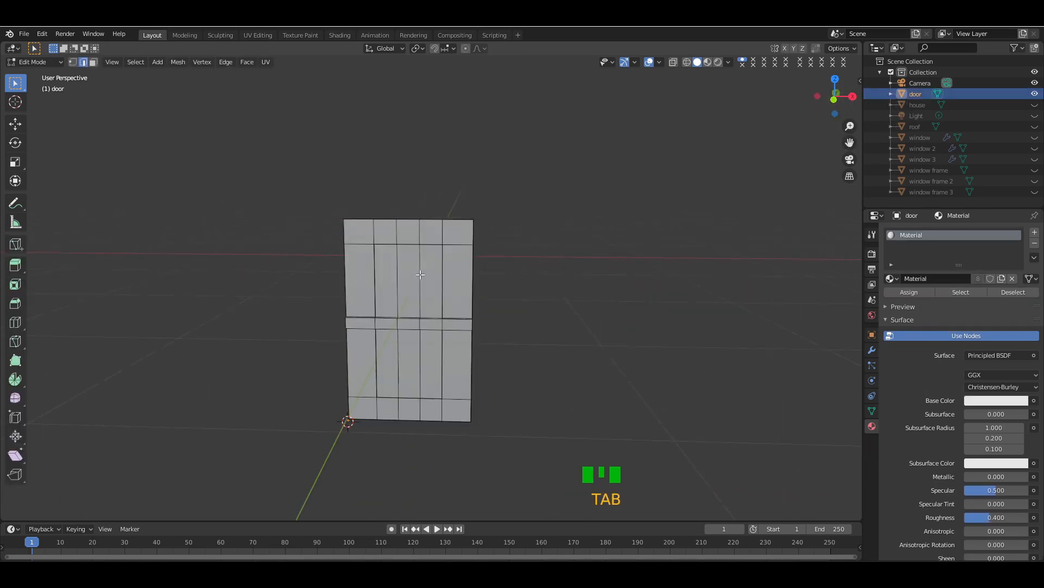
# - Bevel the four central vertical edges of the door, two above and two below the crossbar, into narrow strips
pyautogui.click(397, 258)
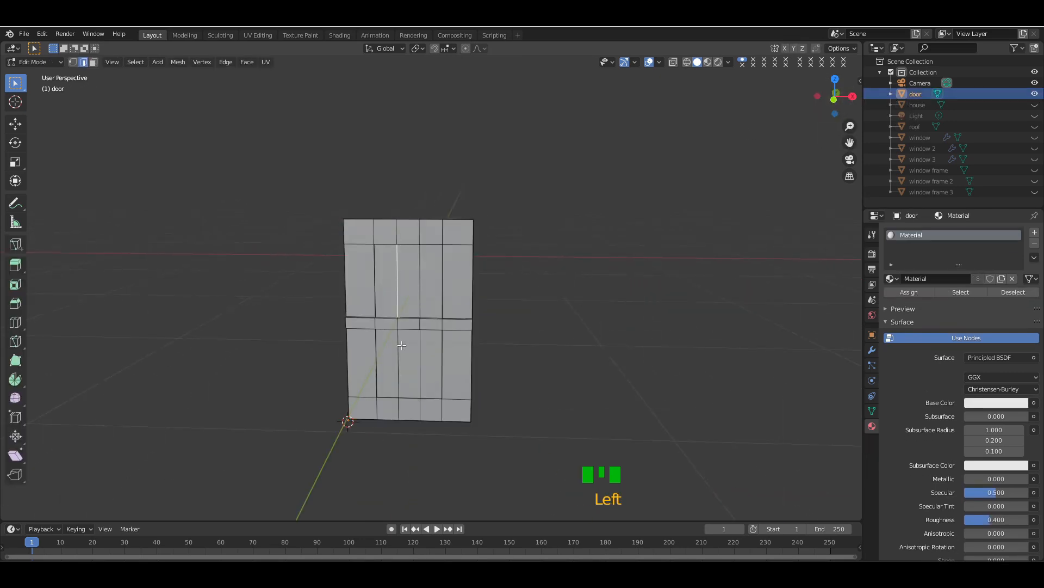
pyautogui.keyDown('shift'); pyautogui.click(398, 356); pyautogui.keyUp('shift')
pyautogui.keyDown('shift'); pyautogui.click(420, 359); pyautogui.keyUp('shift')
pyautogui.keyDown('shift'); pyautogui.click(420, 280); pyautogui.keyUp('shift')
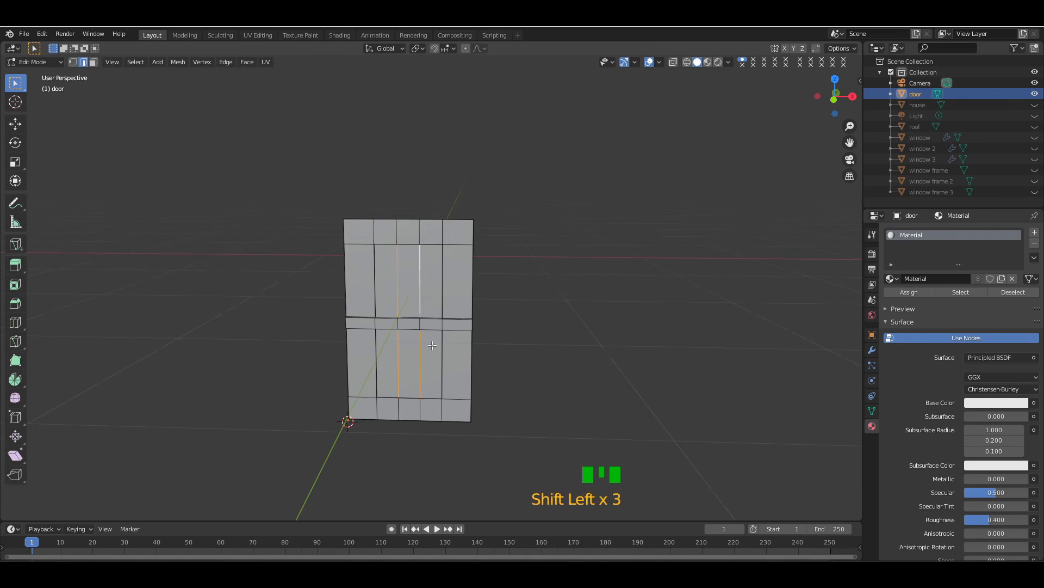
pyautogui.press('KP_Add')
pyautogui.moveTo(830, 98)
pyautogui.mouseDown()
pyautogui.moveTo(862, 101)
pyautogui.moveTo(804, 98)
pyautogui.moveTo(833, 99)
pyautogui.mouseUp()
pyautogui.hotkey('ctrl', 'b')
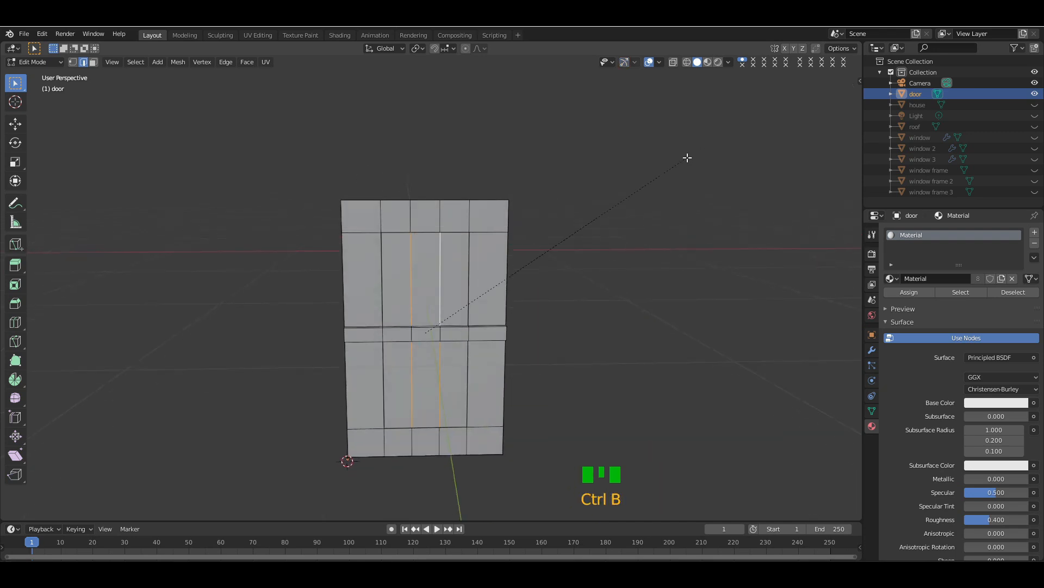
pyautogui.click(687, 158)
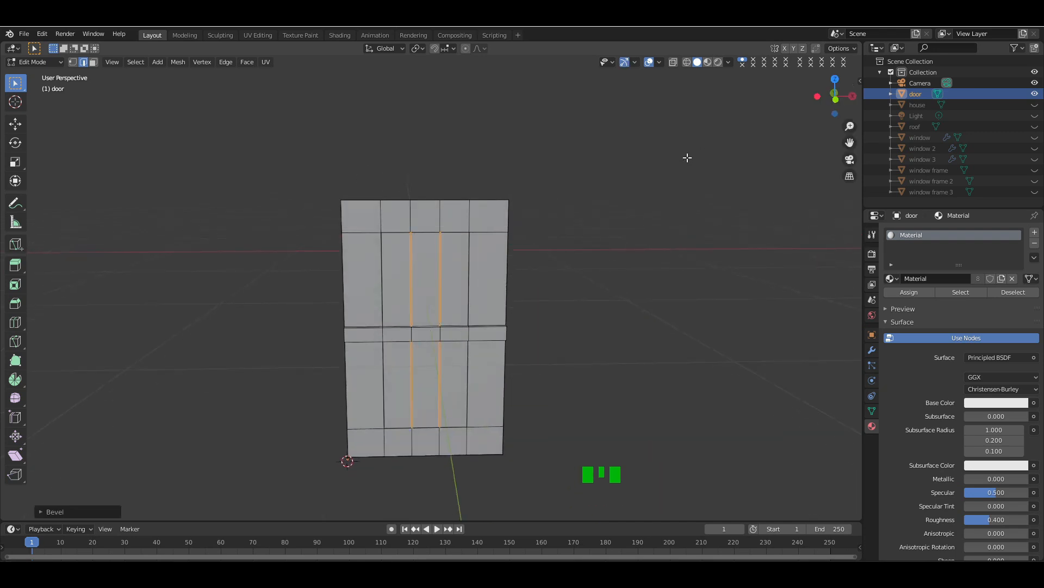
# - Extrude the door strips about 0.0013 m along global Y, move them about -0.0068 m along Y and return to Object Mode
pyautogui.press('e')
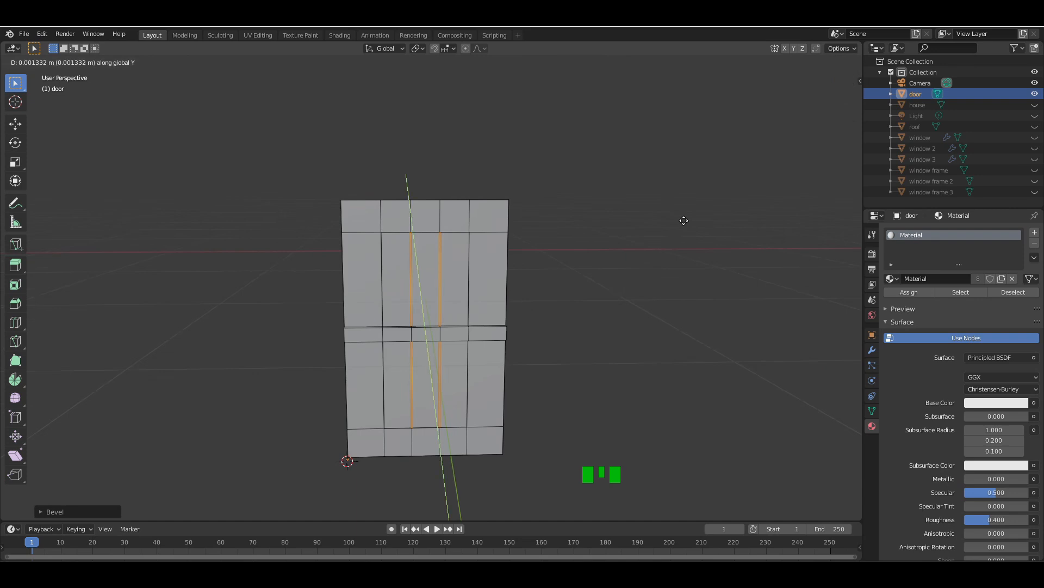
pyautogui.click(684, 220)
pyautogui.moveTo(835, 87); pyautogui.dragTo(927, 94)
pyautogui.press('KP_Add')
pyautogui.press('KP_Add')
pyautogui.press('KP_Add')
pyautogui.press('g')
pyautogui.press('y')
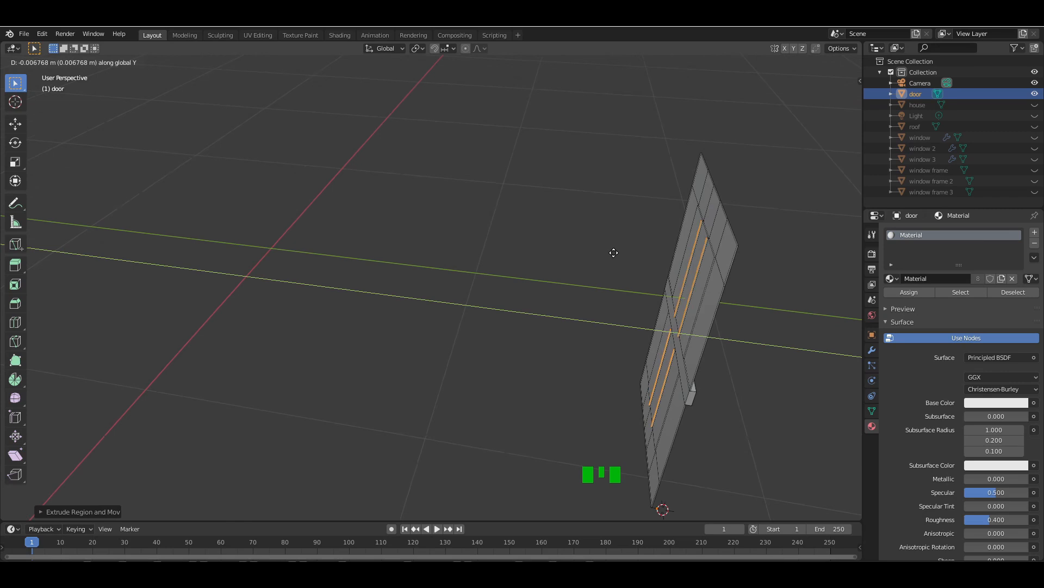
pyautogui.click(614, 253)
pyautogui.moveTo(835, 96); pyautogui.dragTo(745, 72)
pyautogui.press('Tab')
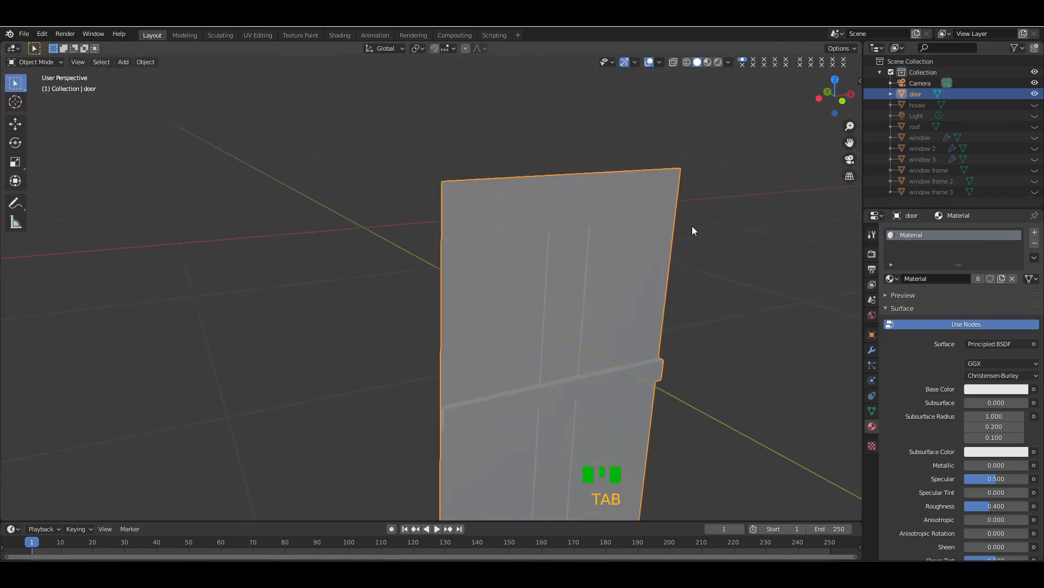
# - Add the edge material to a new slot on the door, assign it to the strip selection and return to Object Mode
pyautogui.moveTo(835, 96)
pyautogui.mouseDown()
pyautogui.moveTo(801, 96)
pyautogui.moveTo(819, 97)
pyautogui.mouseUp()
pyautogui.press('Tab')
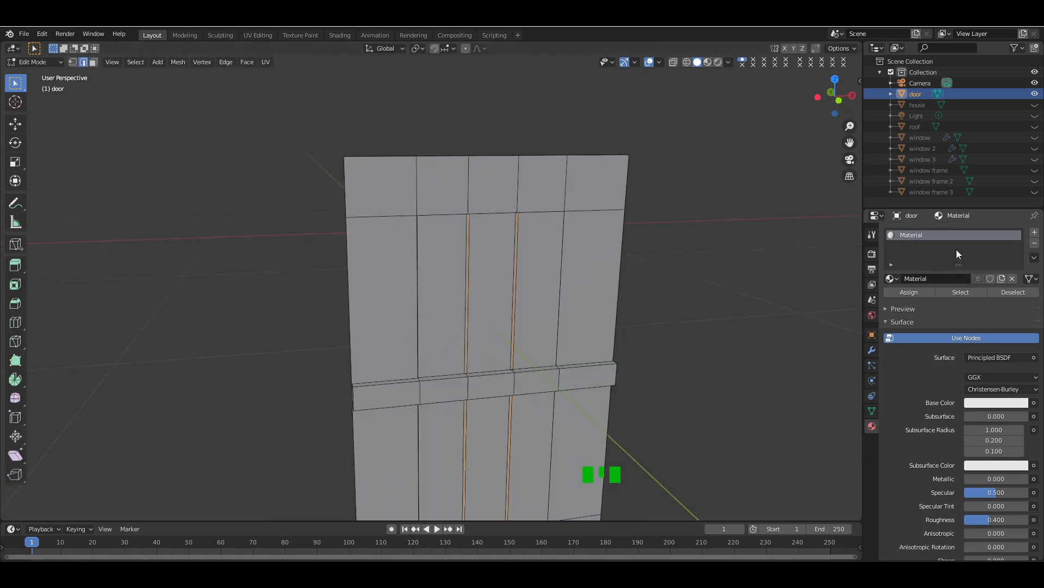
pyautogui.hotkey('ctrl', 'z')
pyautogui.hotkey('ctrl', 'z')
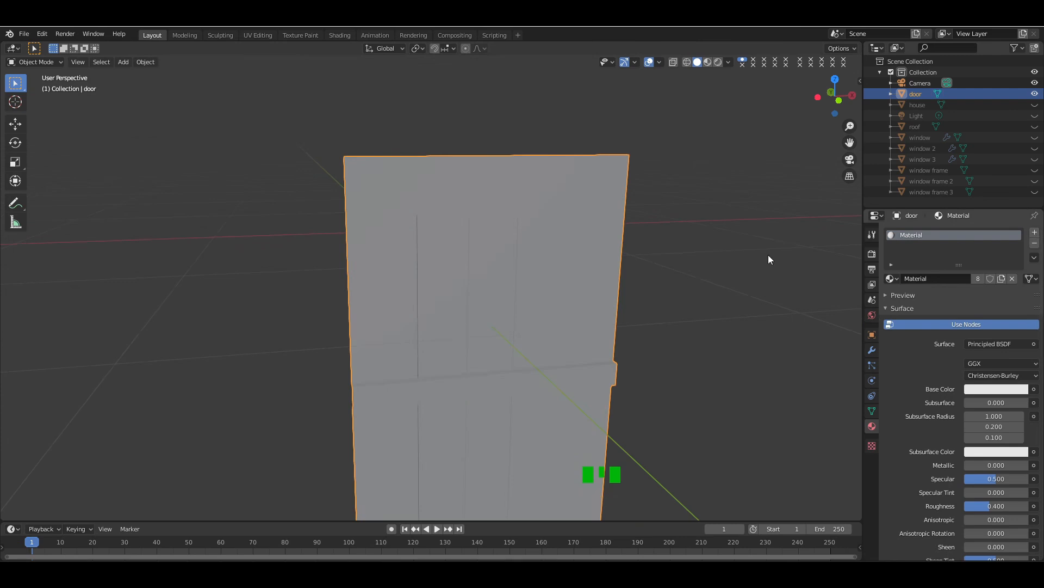
pyautogui.press('Tab')
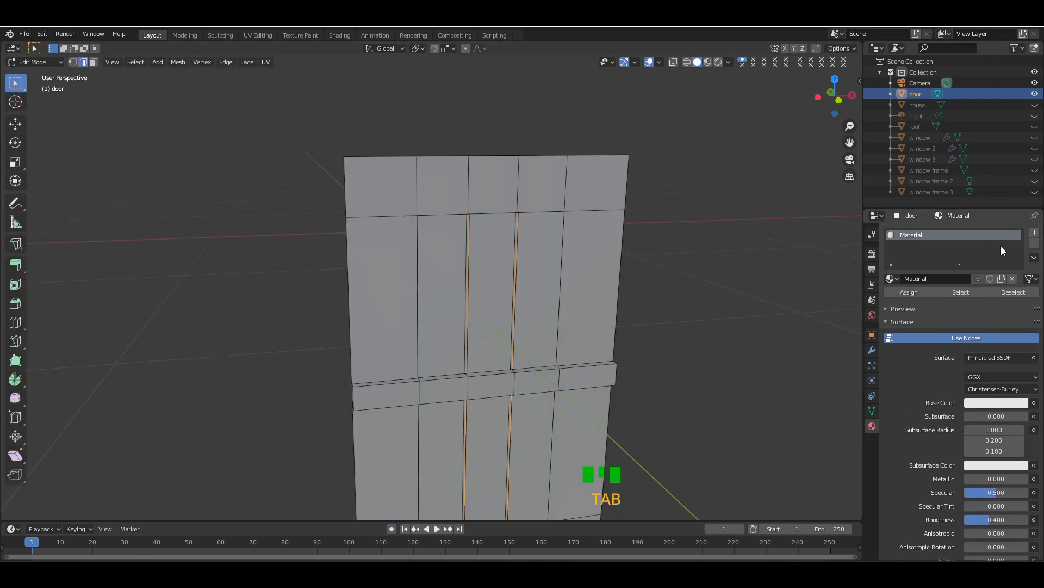
pyautogui.click(1034, 233)
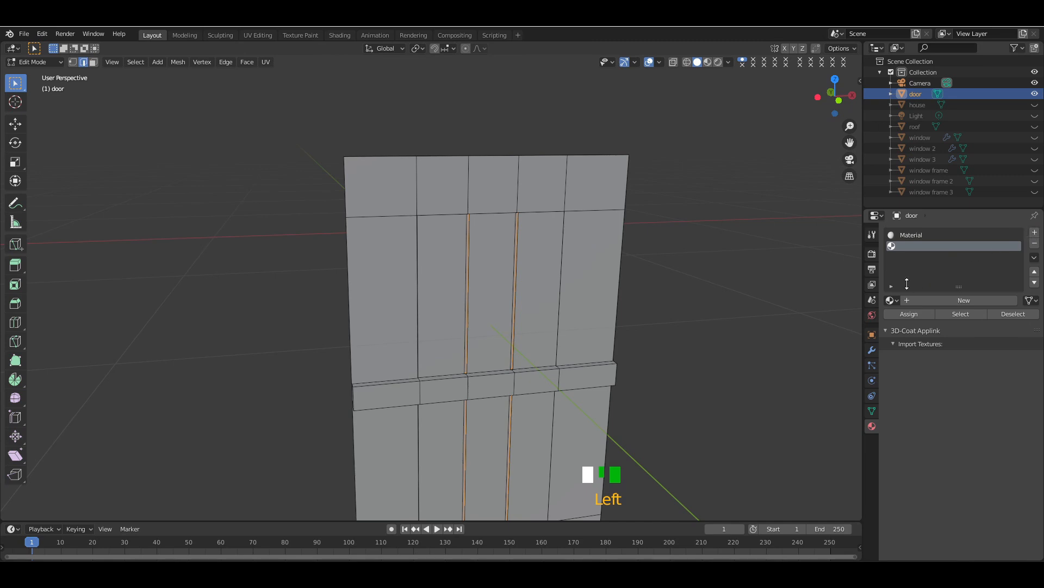
pyautogui.click(895, 299)
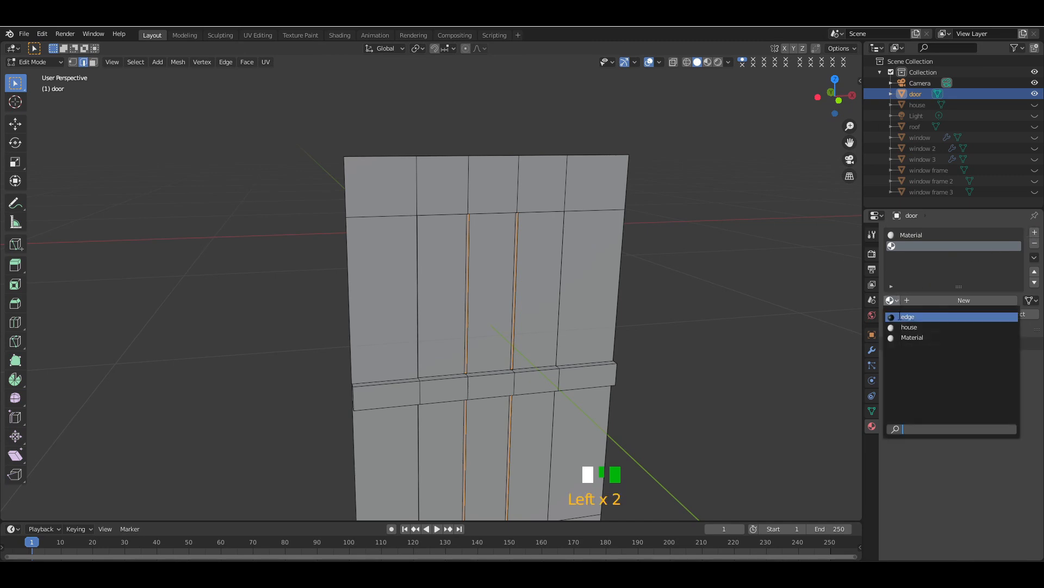
pyautogui.click(899, 317)
pyautogui.click(910, 315)
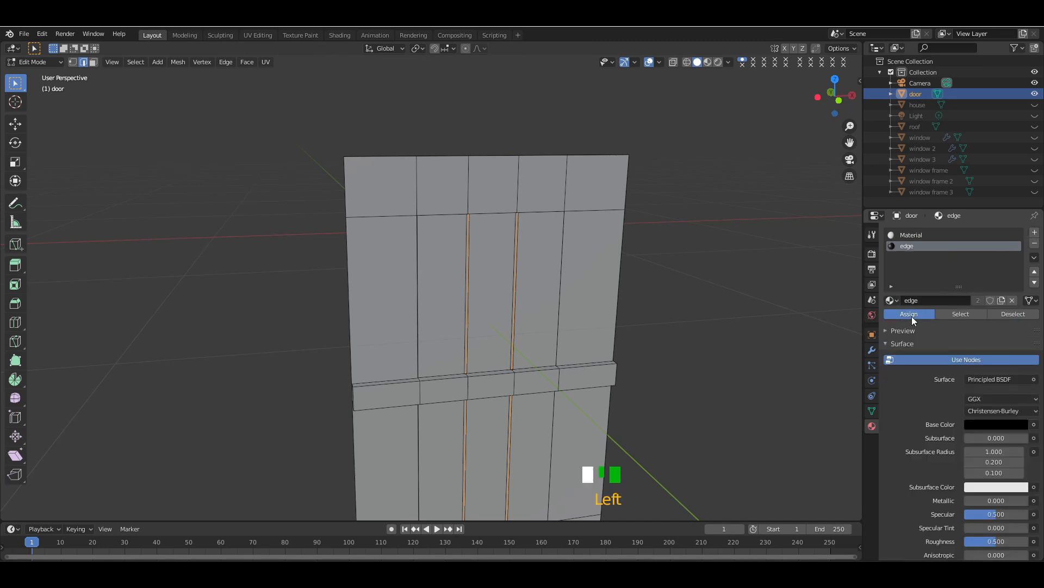
pyautogui.press('Tab')
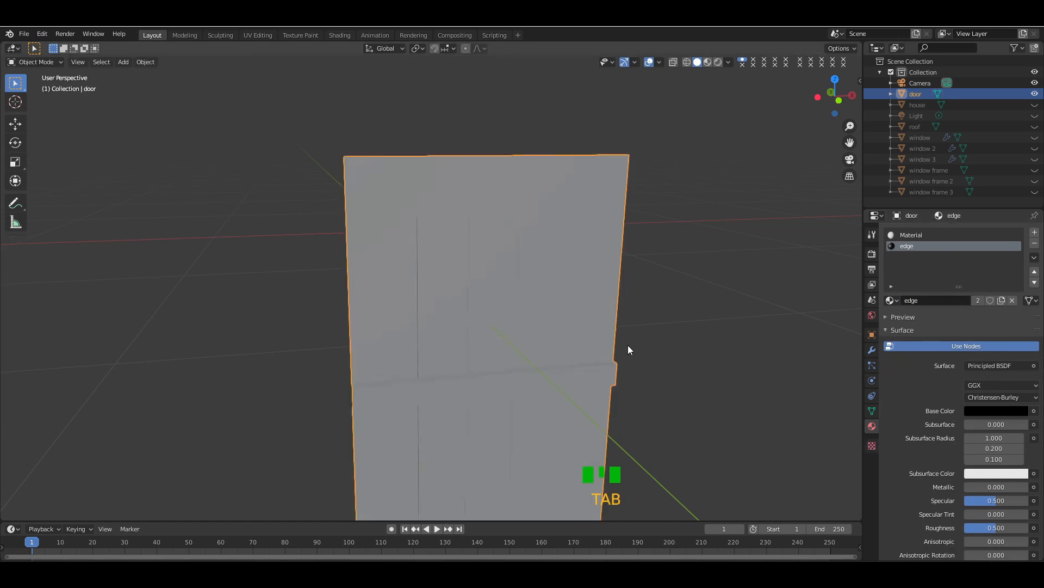
# - Switch to material preview shading and unhide the house, light, roof, windows and window frames
pyautogui.click(708, 62)
pyautogui.click(739, 194)
pyautogui.moveTo(835, 96); pyautogui.dragTo(884, 98)
pyautogui.click(1035, 105)
pyautogui.press('KP_Subtract')
pyautogui.press('KP_Subtract')
pyautogui.press('KP_Subtract')
pyautogui.press('KP_Subtract')
pyautogui.press('KP_Subtract')
pyautogui.press('KP_Subtract')
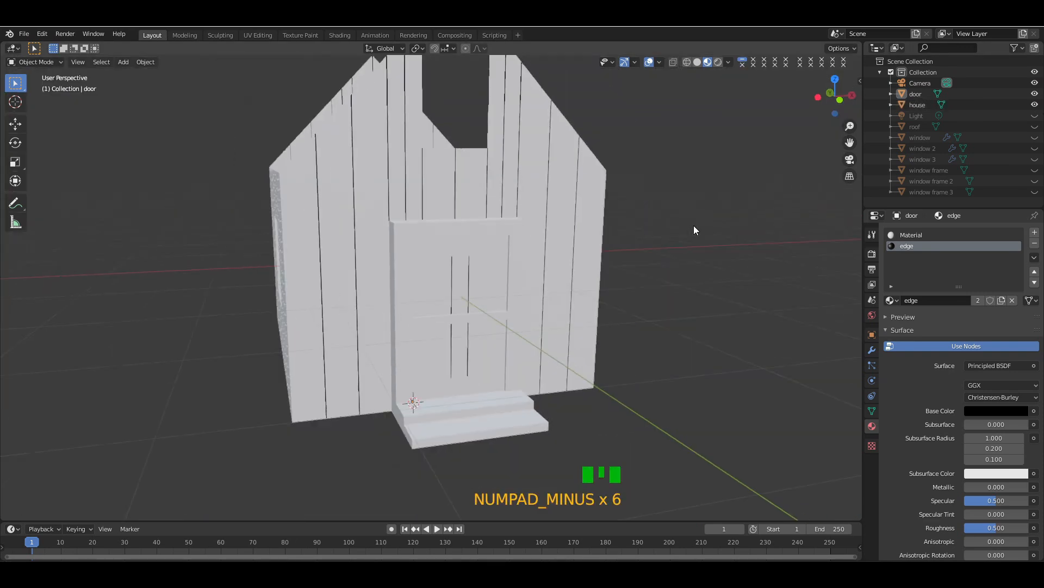
pyautogui.moveTo(1036, 115); pyautogui.dragTo(1035, 181)
pyautogui.press('KP_Subtract')
# - Examine the house from several sides in material preview without overlays, then restore overlays and solid shading
pyautogui.moveTo(821, 103); pyautogui.dragTo(762, 90)
pyautogui.click(648, 62)
pyautogui.moveTo(832, 102); pyautogui.dragTo(777, 99)
pyautogui.moveTo(829, 101); pyautogui.dragTo(761, 125)
pyautogui.click(650, 62)
pyautogui.click(697, 62)
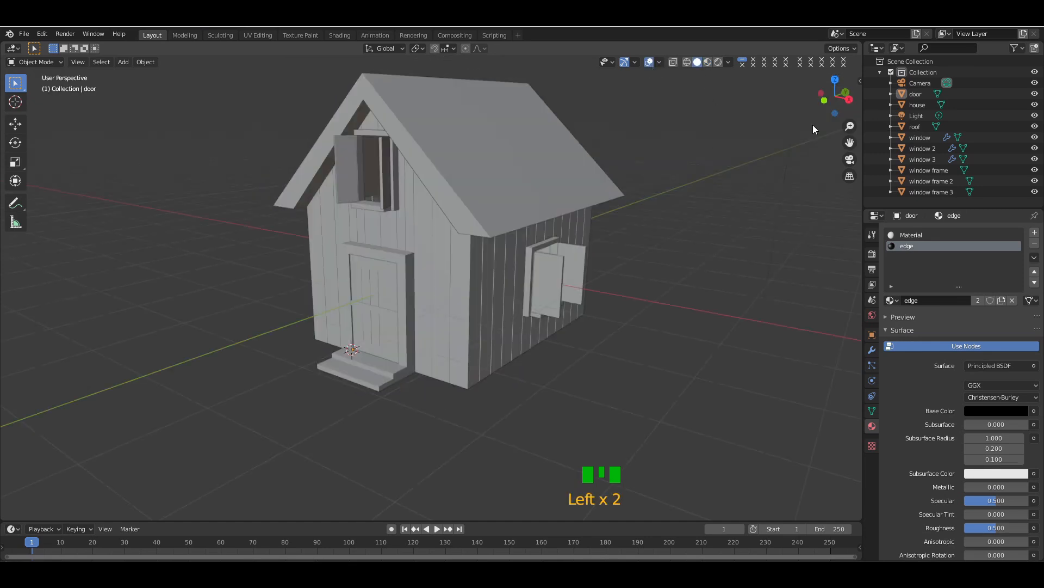
pyautogui.moveTo(832, 103)
pyautogui.mouseDown()
pyautogui.moveTo(723, 104)
pyautogui.moveTo(773, 101)
pyautogui.mouseUp()
pyautogui.moveTo(836, 103)
pyautogui.mouseDown()
pyautogui.moveTo(756, 102)
pyautogui.moveTo(829, 130)
pyautogui.moveTo(745, 106)
pyautogui.moveTo(759, 109)
pyautogui.mouseUp()
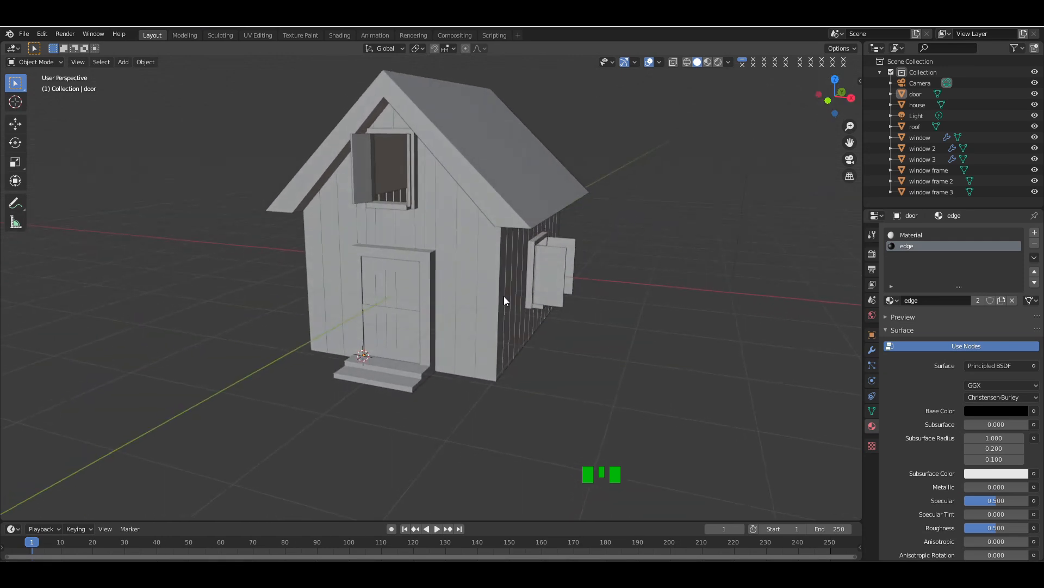
# - Add a mesh plane at the 3D cursor and scale it up into a large ground surface
pyautogui.hotkey('shift', 'a')
pyautogui.moveTo(577, 349)
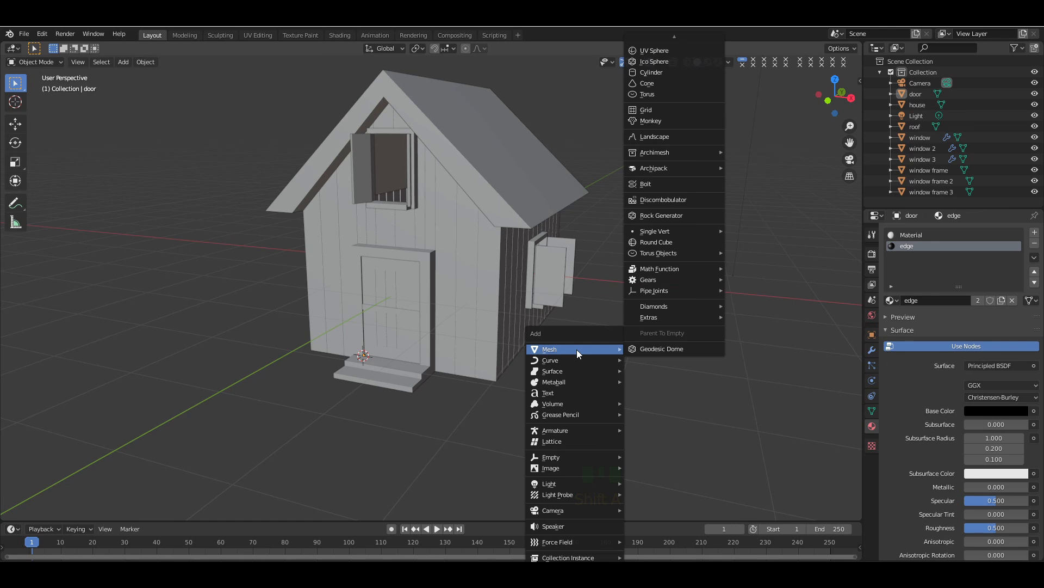
pyautogui.moveTo(649, 152)
pyautogui.click(661, 37)
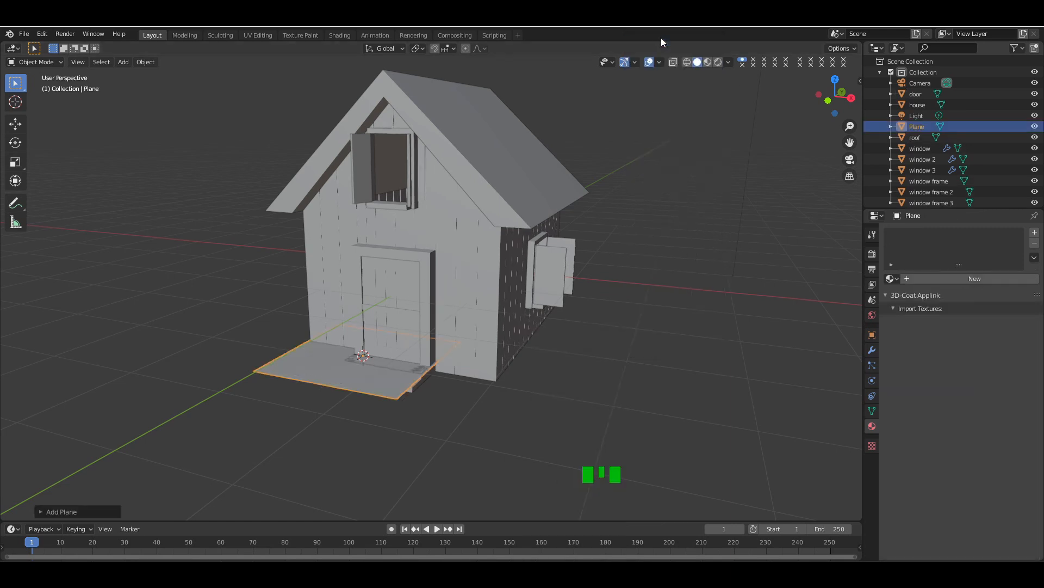
pyautogui.press('s')
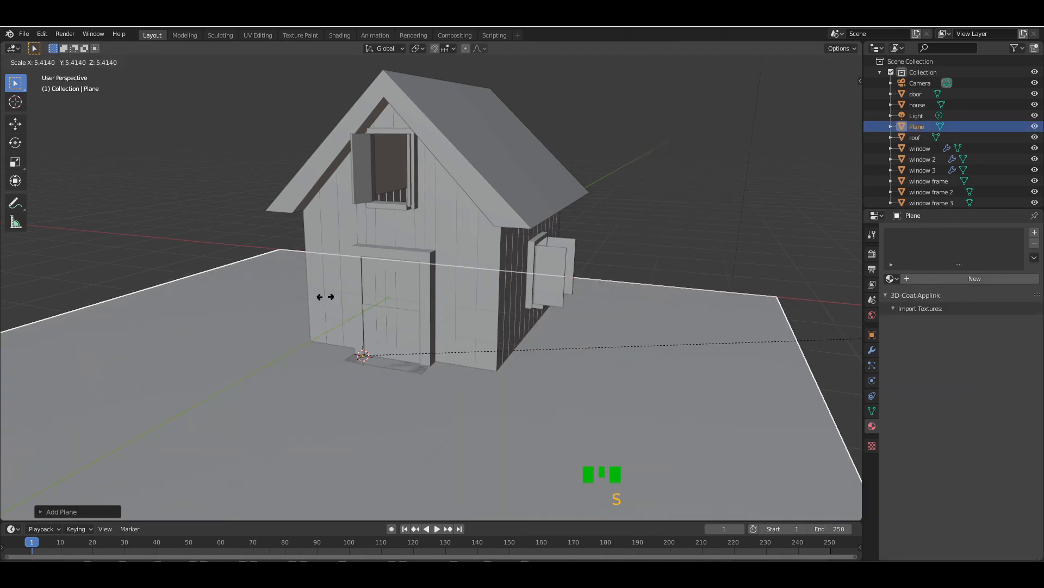
pyautogui.click(668, 225)
# - Move the door about 0.024 m along global Y within its frame
pyautogui.press('KP_Add')
pyautogui.press('KP_Add')
pyautogui.click(413, 315)
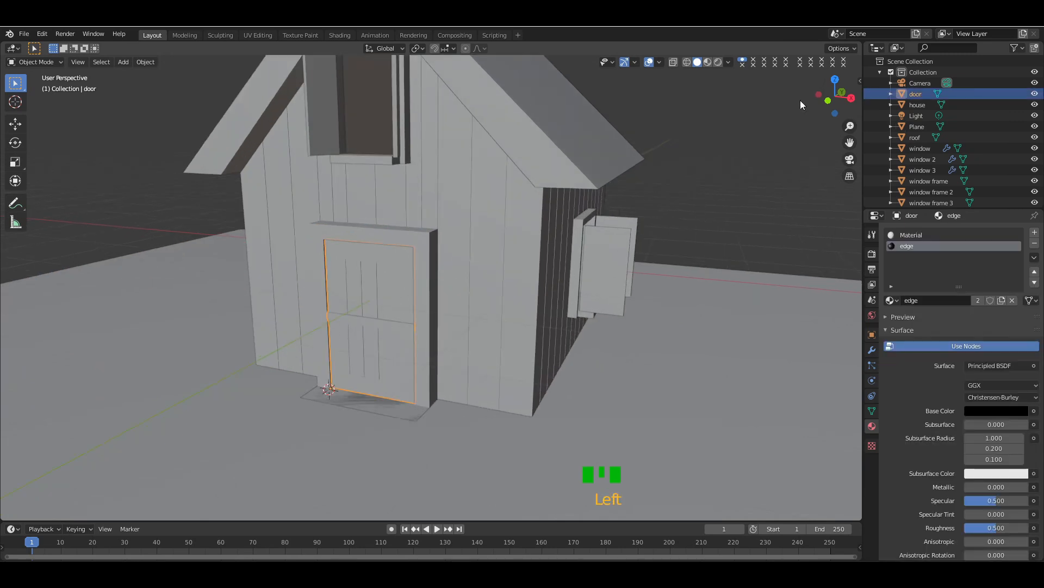
pyautogui.press('g')
pyautogui.press('y')
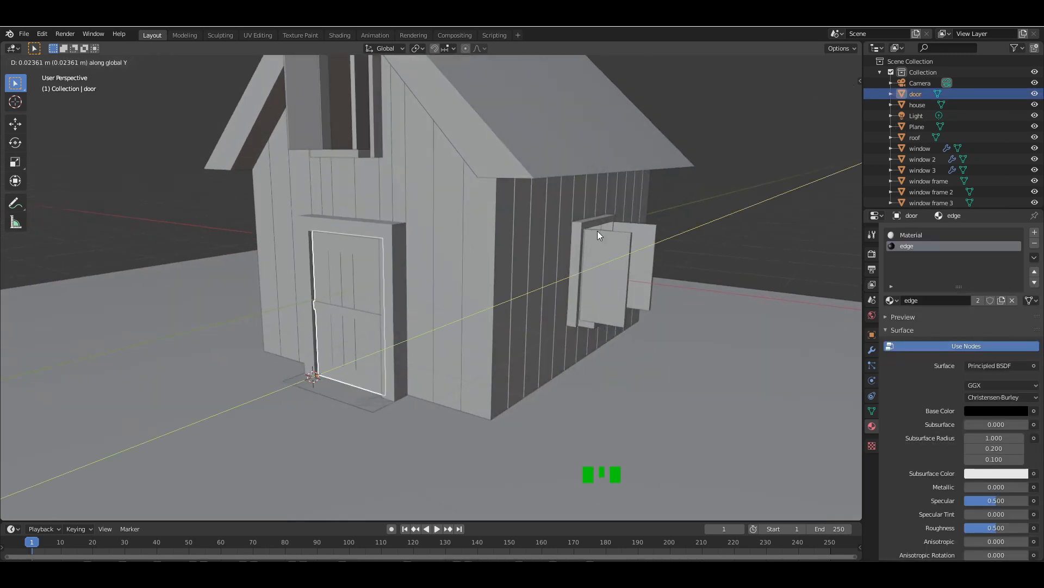
pyautogui.click(598, 231)
pyautogui.click(827, 102)
pyautogui.moveTo(827, 102); pyautogui.dragTo(659, 260)
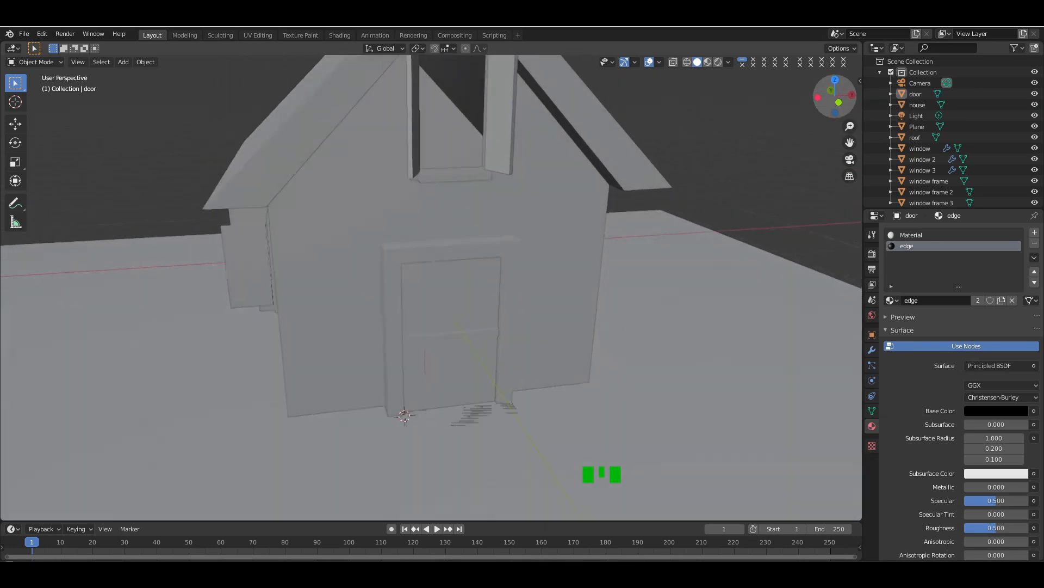
# - Lower the ground plane about 0.18 m along global Z until the doorsteps stand above it
pyautogui.press('KP_Subtract')
pyautogui.press('KP_Subtract')
pyautogui.press('KP_Subtract')
pyautogui.press('KP_Subtract')
pyautogui.press('KP_Subtract')
pyautogui.moveTo(836, 99); pyautogui.dragTo(635, 317)
pyautogui.click(635, 318)
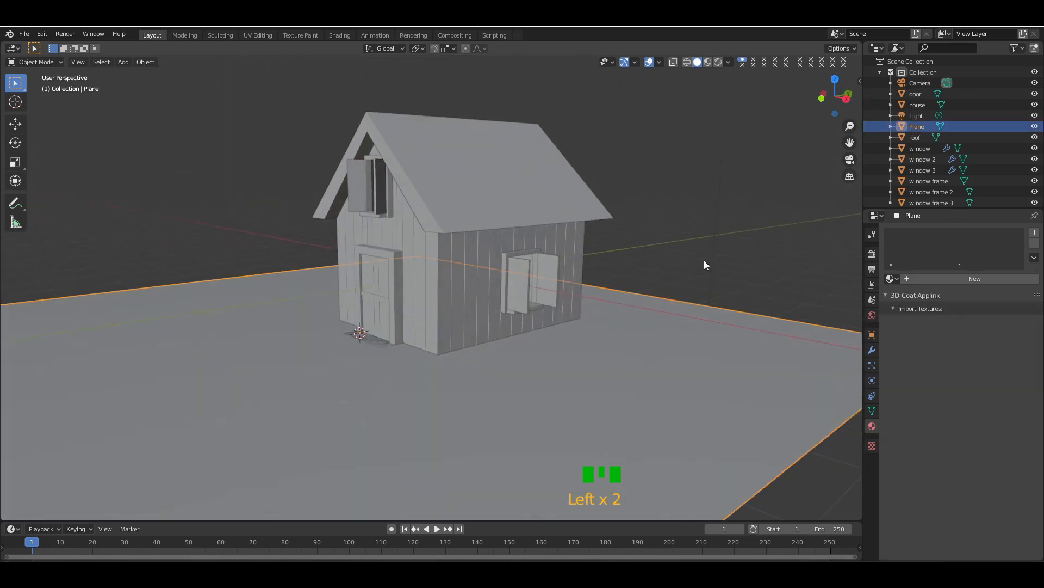
pyautogui.press('g')
pyautogui.press('z')
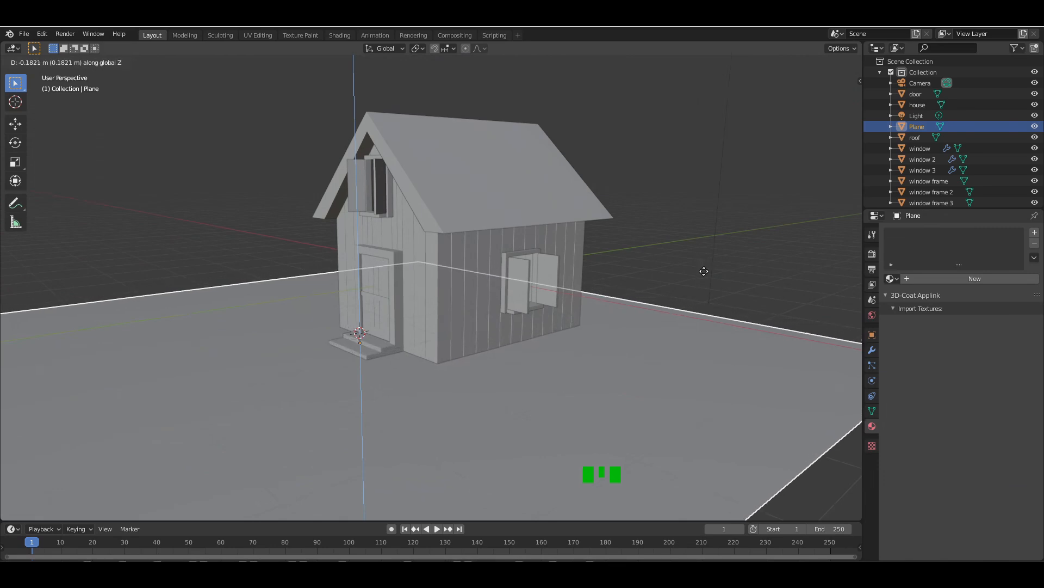
pyautogui.click(704, 268)
# - In right orthographic view, lower the ground plane about 0.028 m to the house base and centre it under the house along Y
pyautogui.press('KP_1')
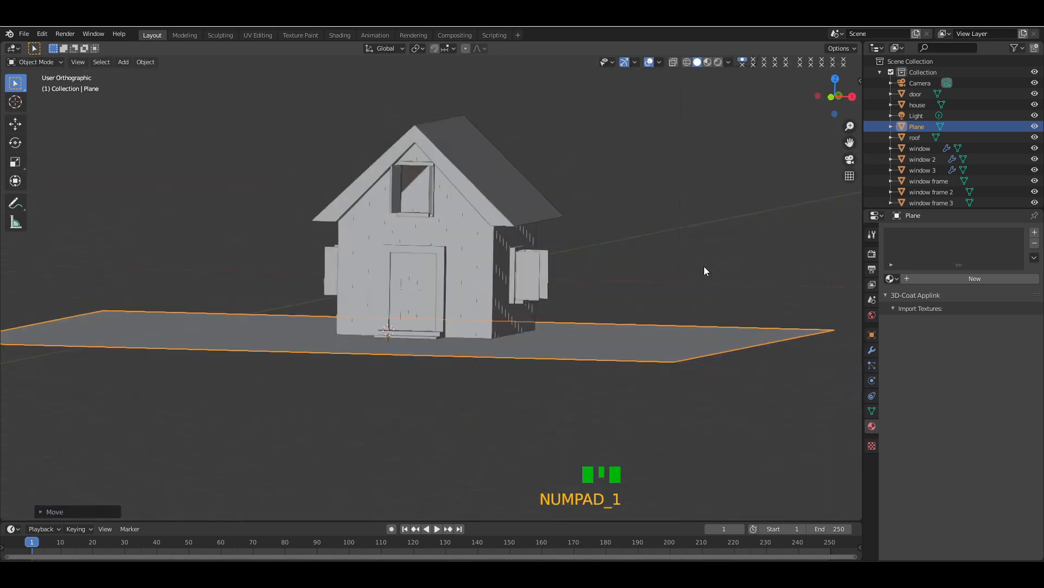
pyautogui.press('KP_3')
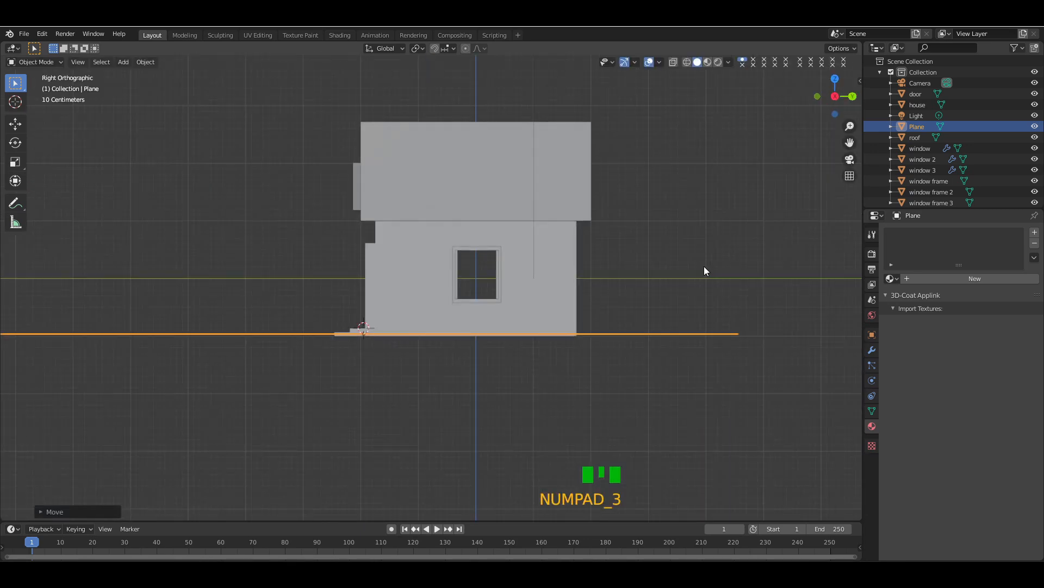
pyautogui.press('g')
pyautogui.press('z')
pyautogui.click(704, 268)
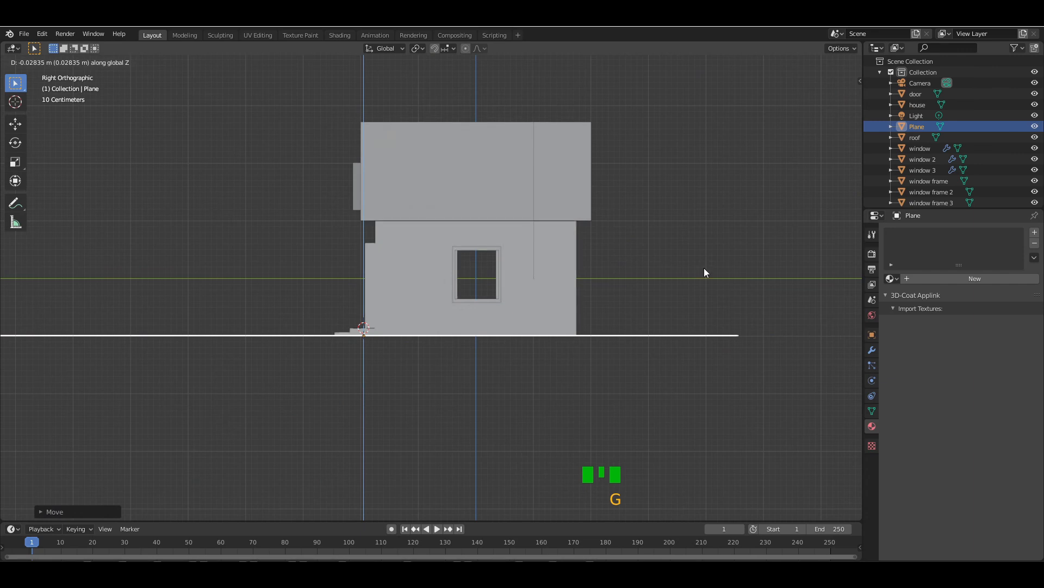
pyautogui.press('g')
pyautogui.press('x')
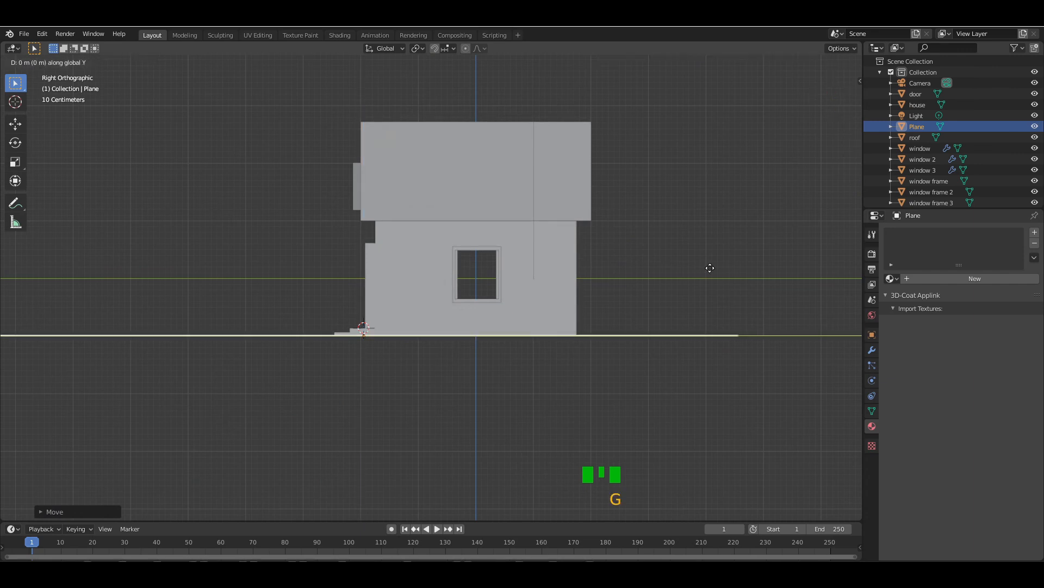
pyautogui.press('y')
pyautogui.click(787, 273)
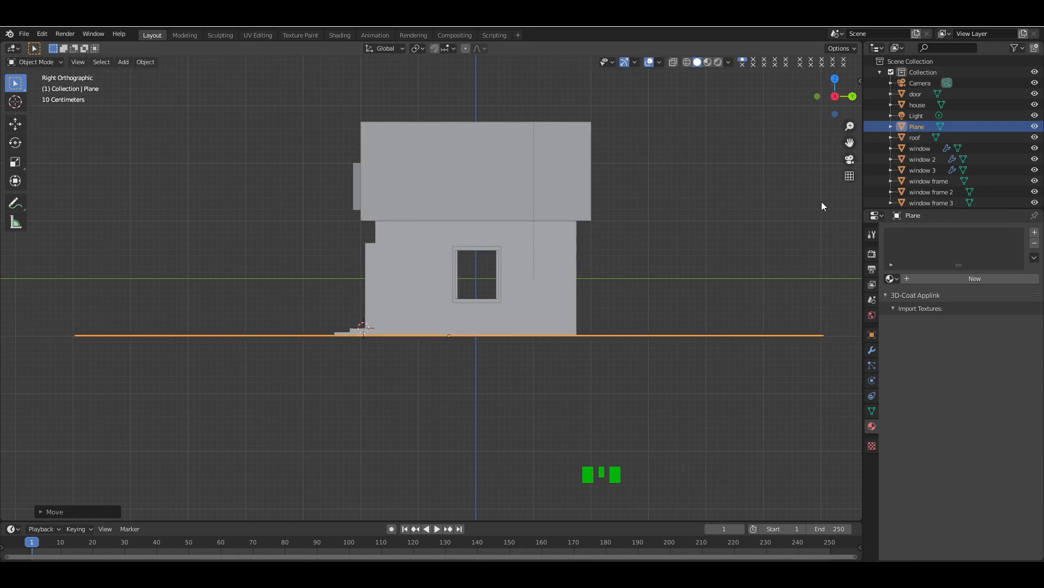
# - Enter Edit Mode on the house and undo the latest edits, leaving face selection active
pyautogui.moveTo(821, 205); pyautogui.dragTo(661, 177, button='middle')
pyautogui.press('KP_Add')
pyautogui.press('KP_Add')
pyautogui.press('KP_Add')
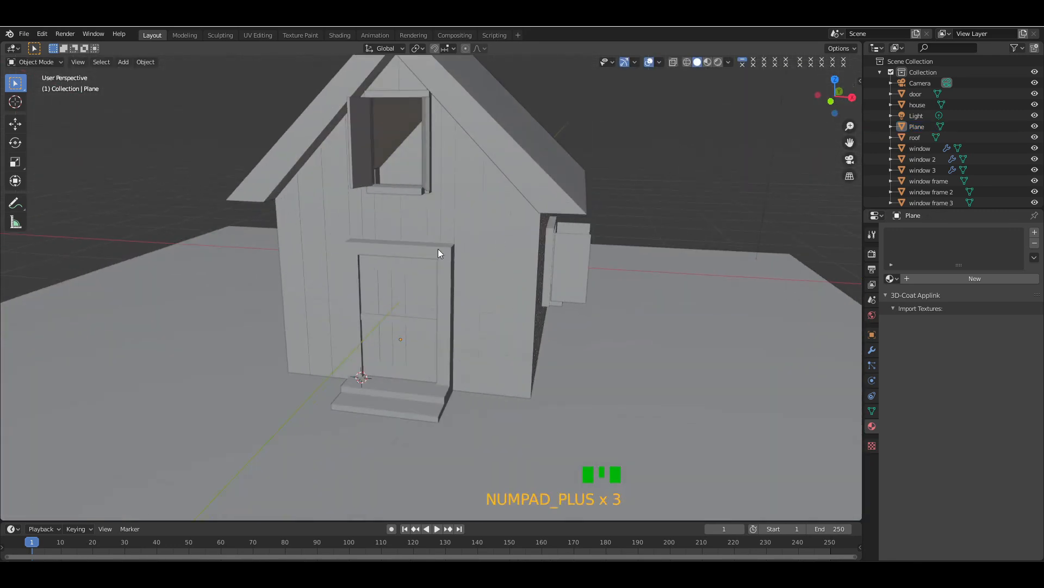
pyautogui.click(436, 249)
pyautogui.press('Tab')
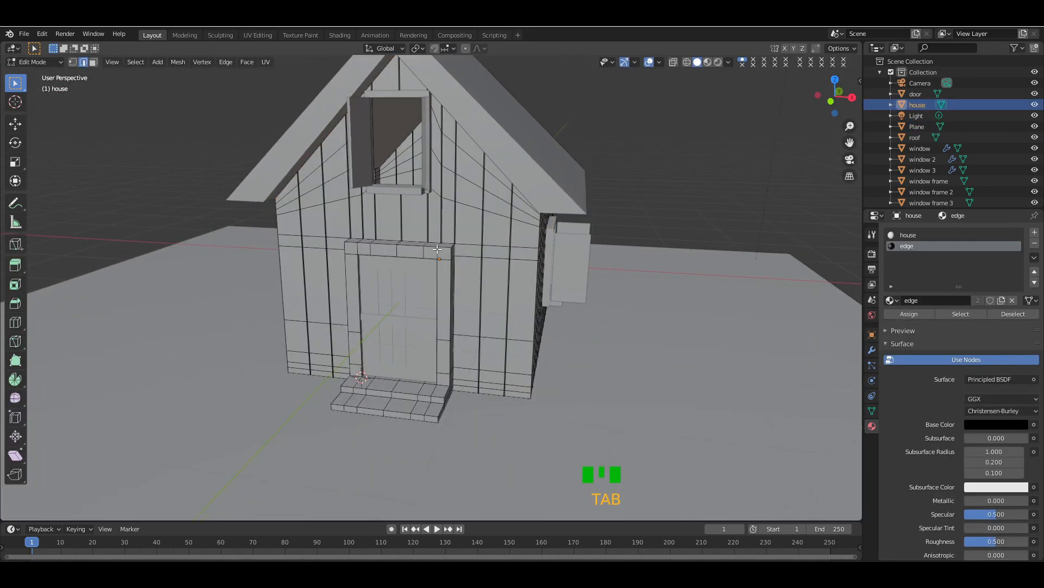
pyautogui.hotkey('ctrl', 'z')
pyautogui.hotkey('ctrl', 'z')
pyautogui.hotkey('ctrl', 'z')
pyautogui.hotkey('ctrl', 'z')
pyautogui.hotkey('ctrl', 'z')
pyautogui.hotkey('ctrl', 'z')
pyautogui.hotkey('ctrl', 'z')
pyautogui.hotkey('ctrl', 'z')
pyautogui.hotkey('ctrl', 'z')
pyautogui.hotkey('ctrl', 'z')
pyautogui.hotkey('ctrl', 'z')
pyautogui.hotkey('ctrl', 'z')
pyautogui.hotkey('ctrl', 'z')
pyautogui.hotkey('ctrl', 'z')
pyautogui.hotkey('ctrl', 'z')
pyautogui.hotkey('ctrl', 'z')
pyautogui.hotkey('ctrl', 'z')
pyautogui.hotkey('ctrl', 'z')
pyautogui.hotkey('ctrl', 'z')
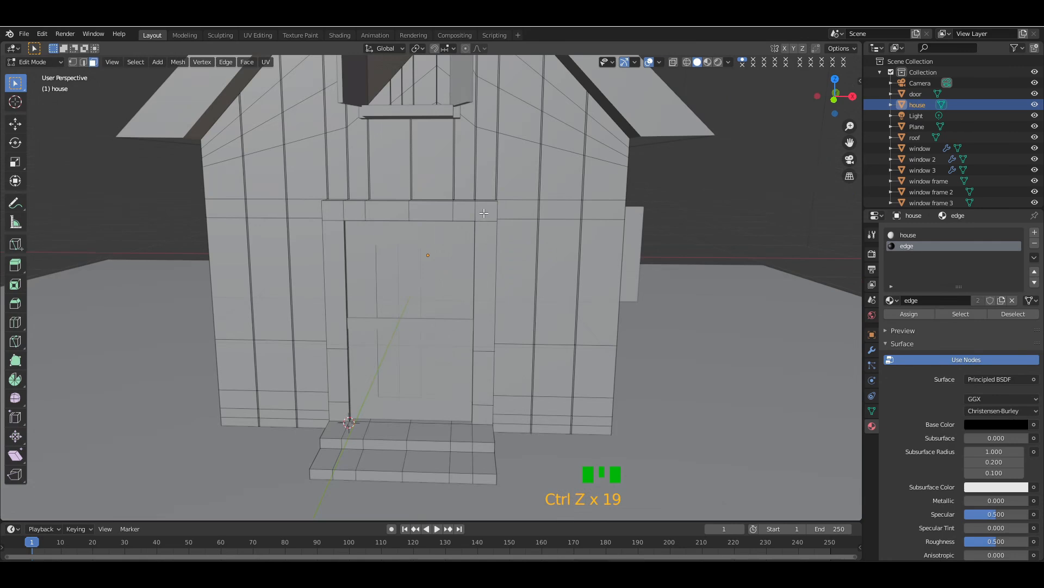
# - Duplicate the row of front faces on the door lintel, raise the copy along Z above the lintel and separate it into its own object
pyautogui.click(484, 213)
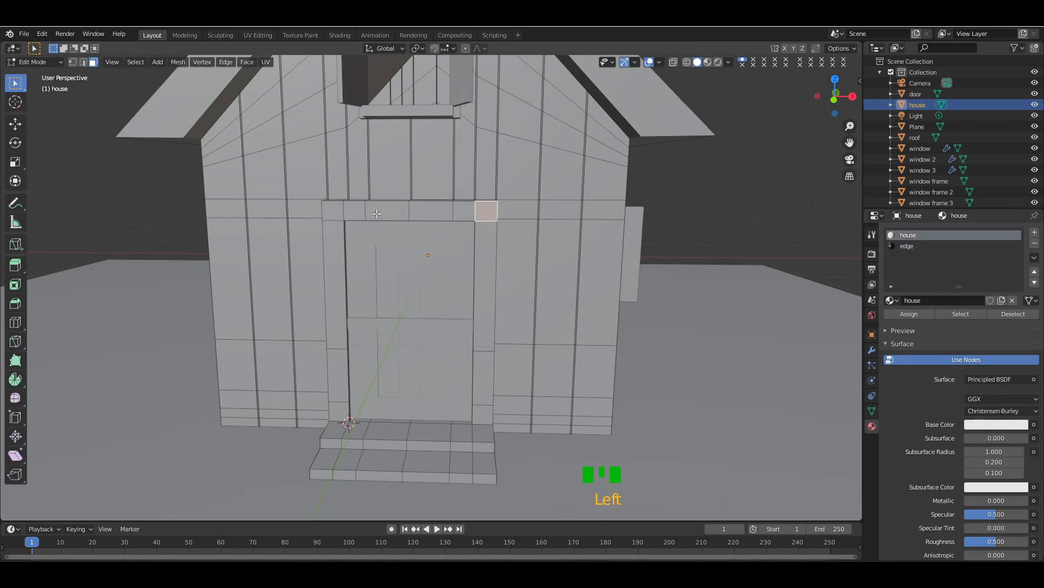
pyautogui.keyDown('ctrl'); pyautogui.click(332, 215); pyautogui.keyUp('ctrl')
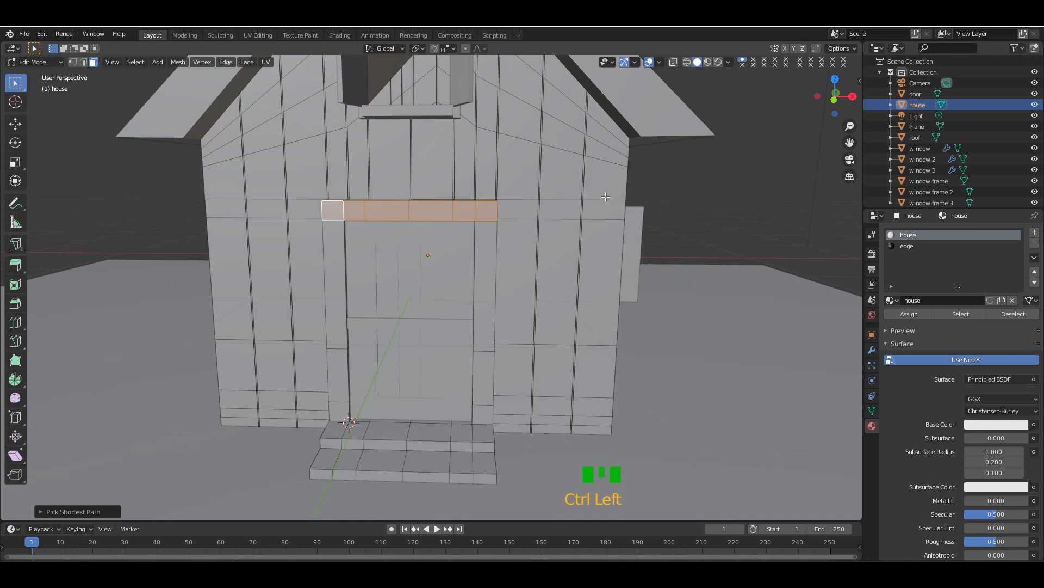
pyautogui.hotkey('shift', 'd')
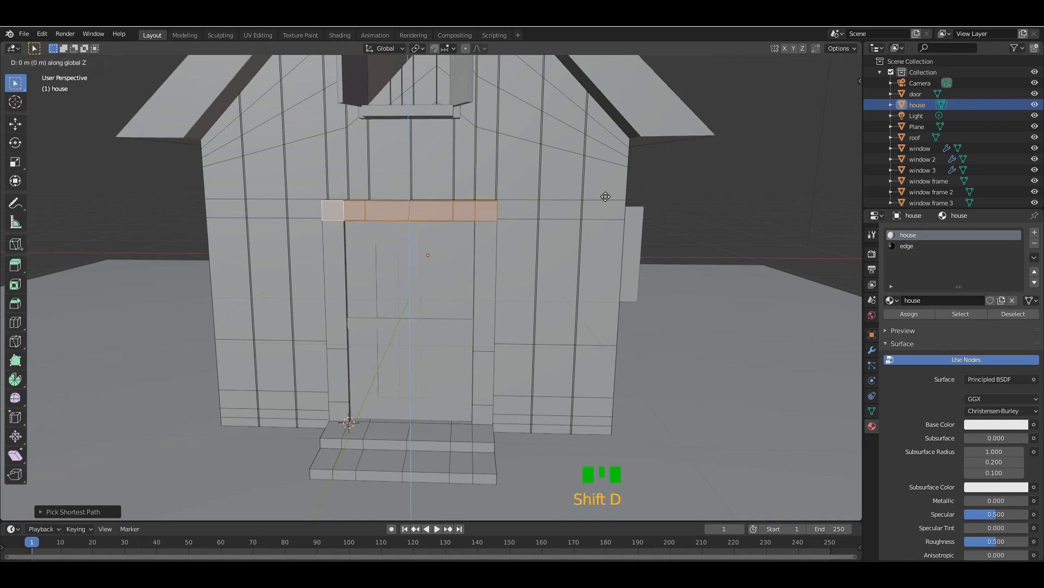
pyautogui.click(607, 166)
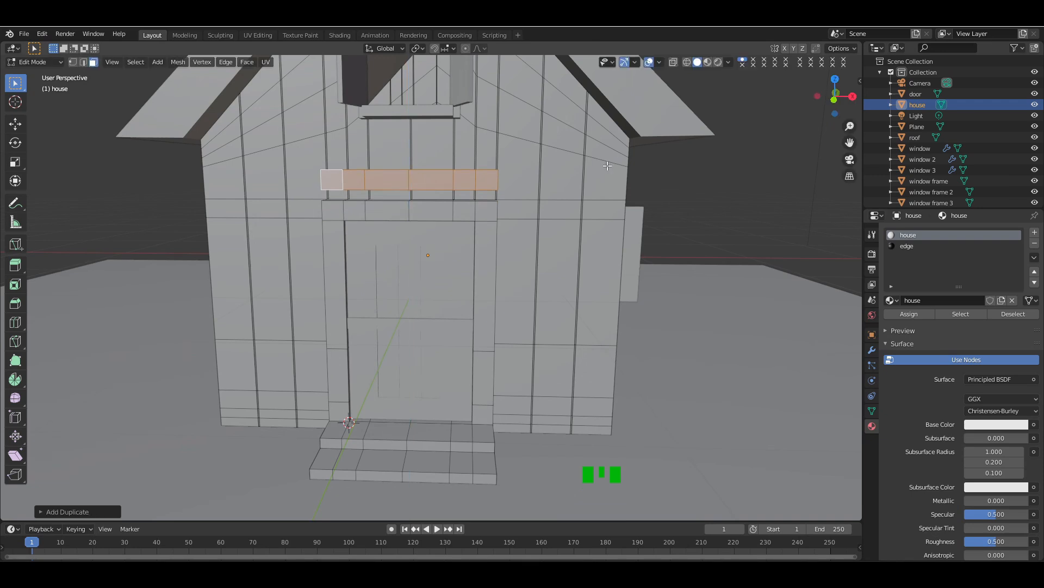
pyautogui.press('p')
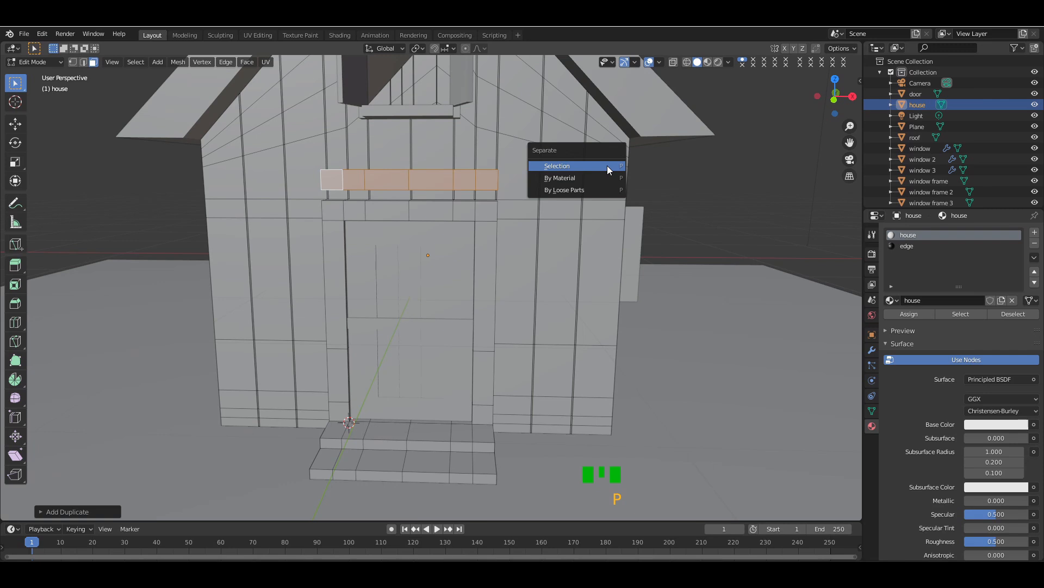
pyautogui.click(593, 166)
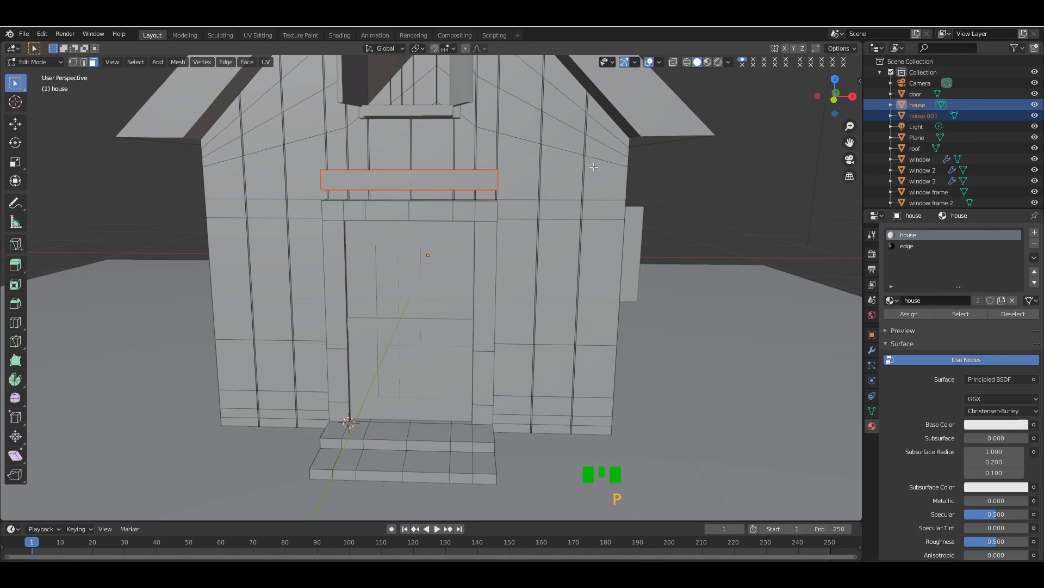
# - In Object Mode, set the origins of the house and the separated strip to their geometry and select only the strip
pyautogui.press('Tab')
pyautogui.rightClick(506, 185)
pyautogui.moveTo(506, 186)
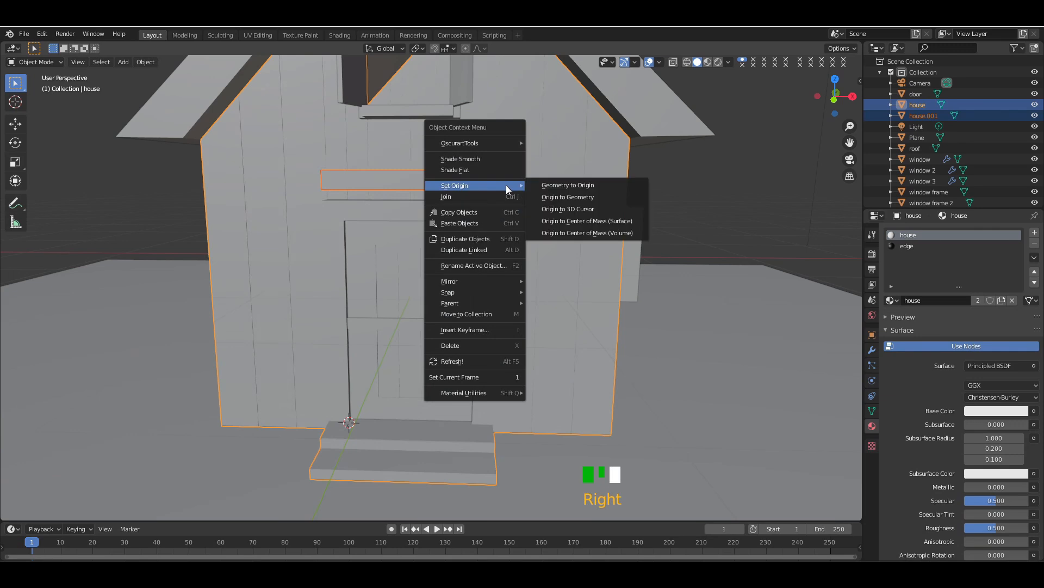
pyautogui.click(555, 197)
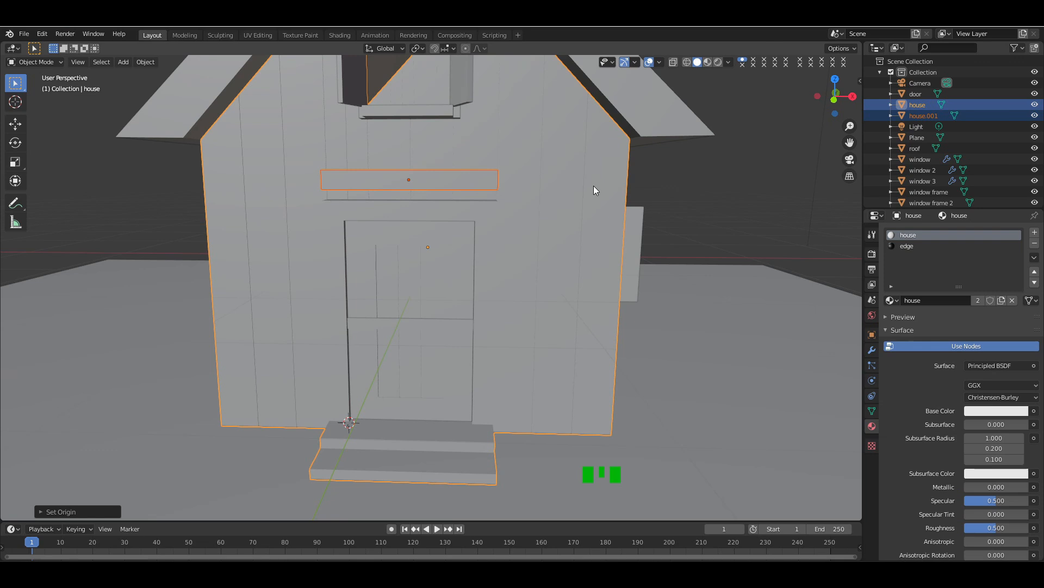
pyautogui.click(415, 177)
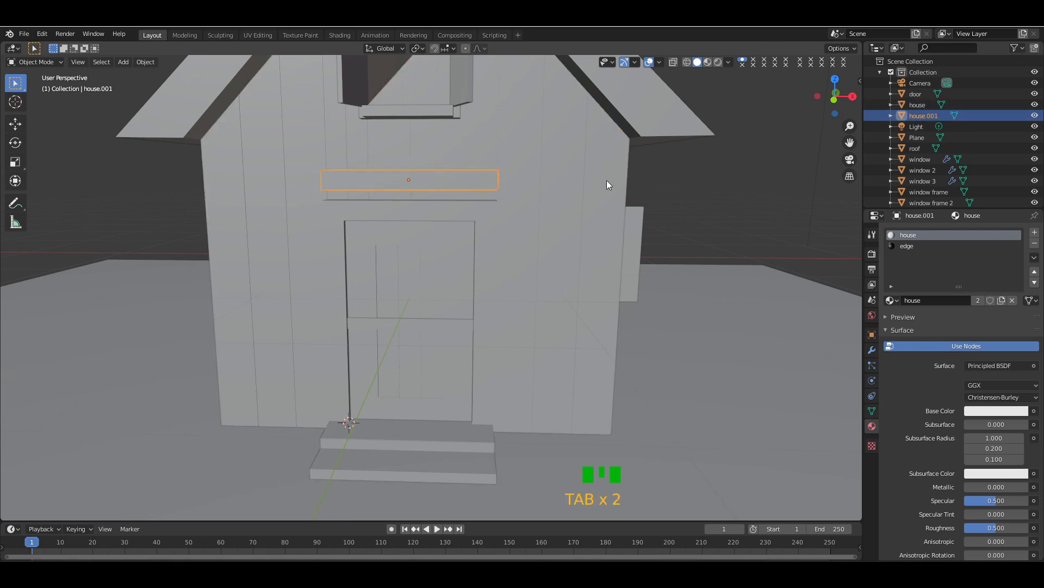
# - Rotate the separated strip 90° about X and raise its middle vertices along Z to form a central peak
pyautogui.write('rx90')
pyautogui.press('Return')
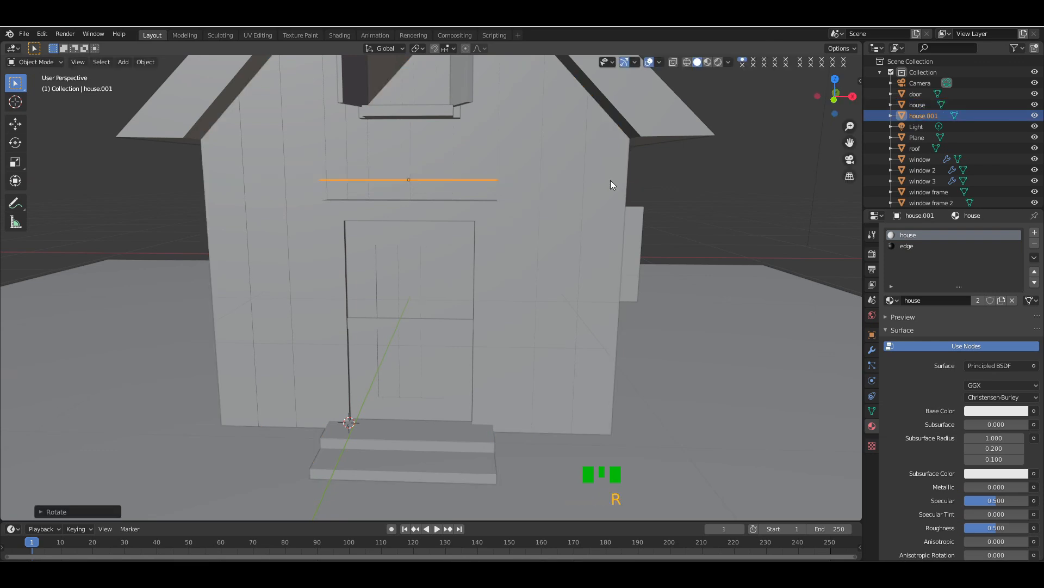
pyautogui.press('Tab')
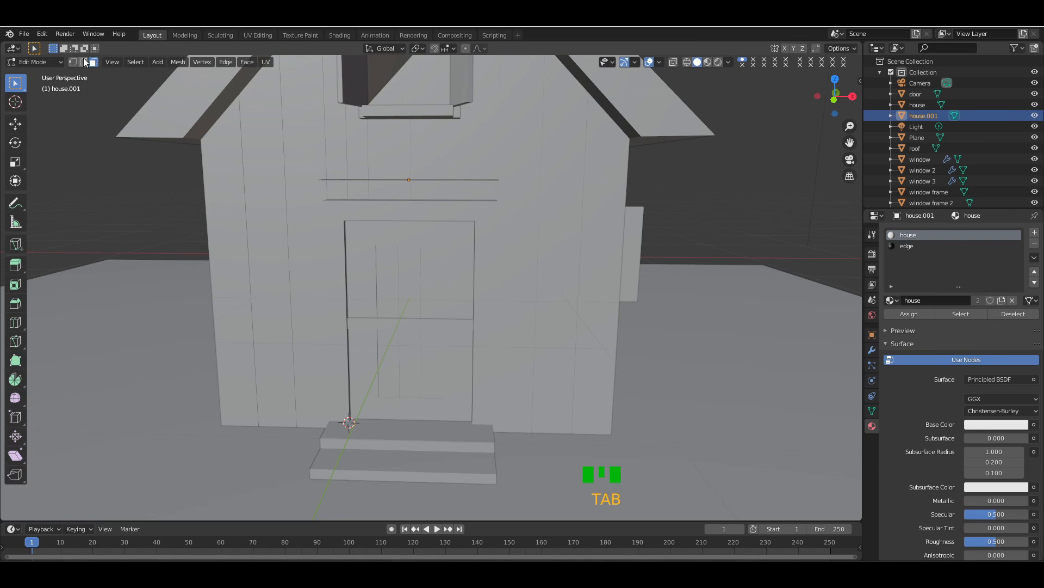
pyautogui.moveTo(838, 96); pyautogui.dragTo(838, 119)
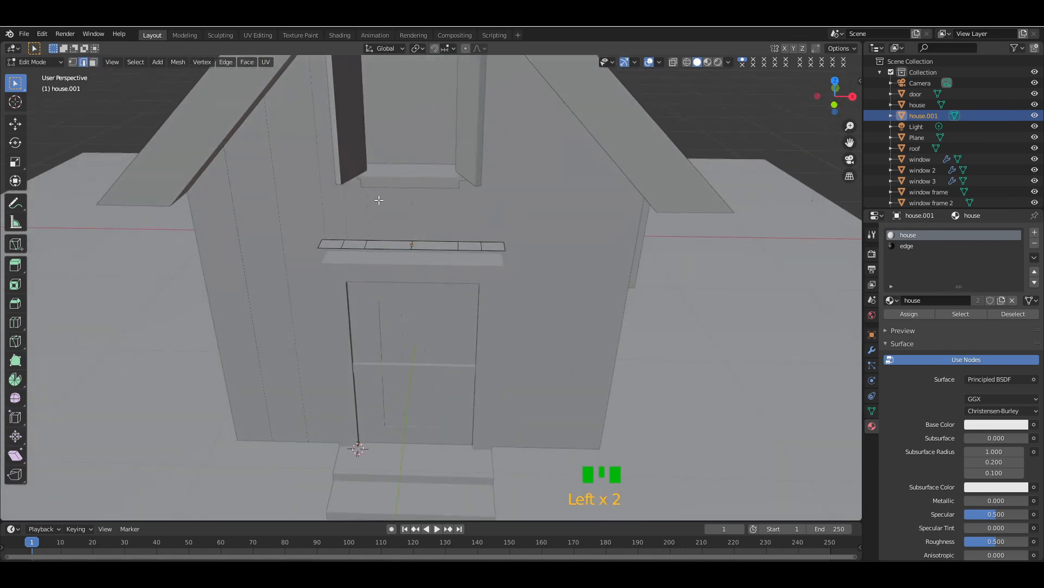
pyautogui.click(72, 62)
pyautogui.press('g')
pyautogui.press('z')
pyautogui.click(632, 254)
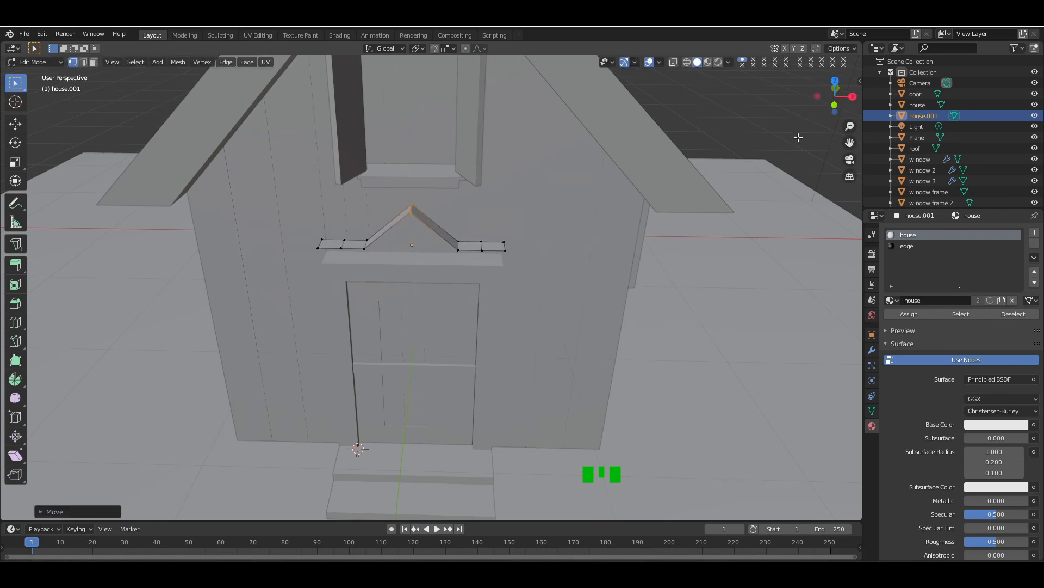
# - Move the whole row of front vertices of the peaked strip outward along Y, away from the wall
pyautogui.moveTo(834, 101)
pyautogui.mouseDown()
pyautogui.moveTo(816, 102)
pyautogui.moveTo(835, 102)
pyautogui.mouseUp()
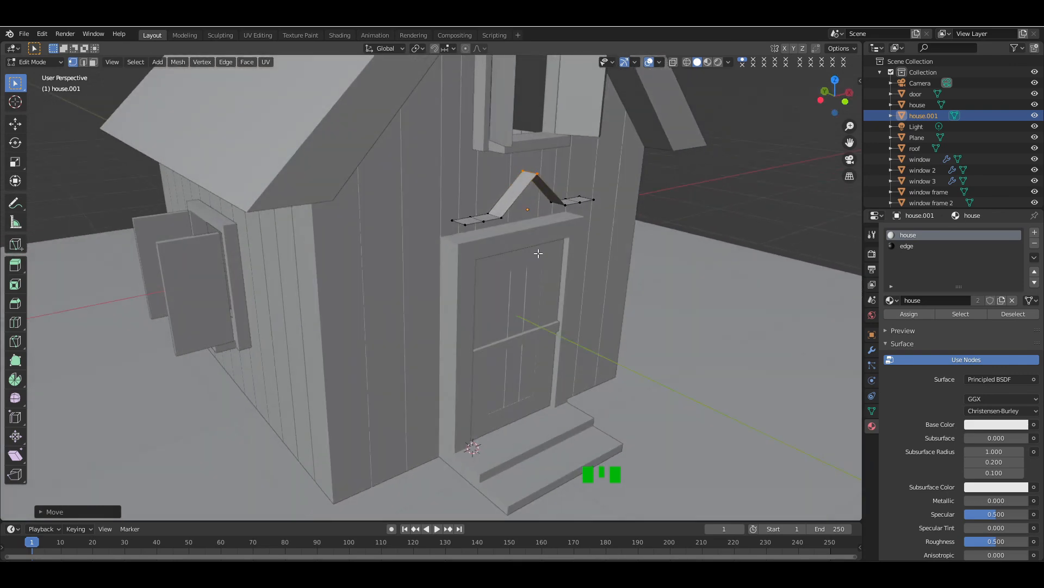
pyautogui.click(466, 225)
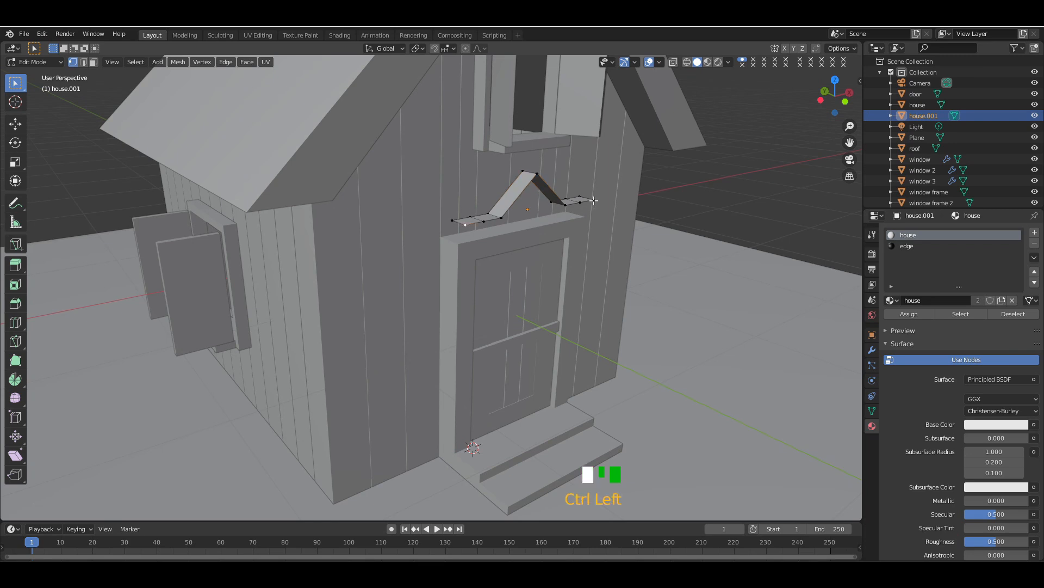
pyautogui.keyDown('ctrl'); pyautogui.click(594, 200); pyautogui.keyUp('ctrl')
pyautogui.press('g')
pyautogui.press('y')
pyautogui.click(675, 234)
# - Widen the peaked strip by scaling the vertices at both of its ends outward along X
pyautogui.moveTo(834, 101); pyautogui.dragTo(811, 102)
pyautogui.click(369, 236)
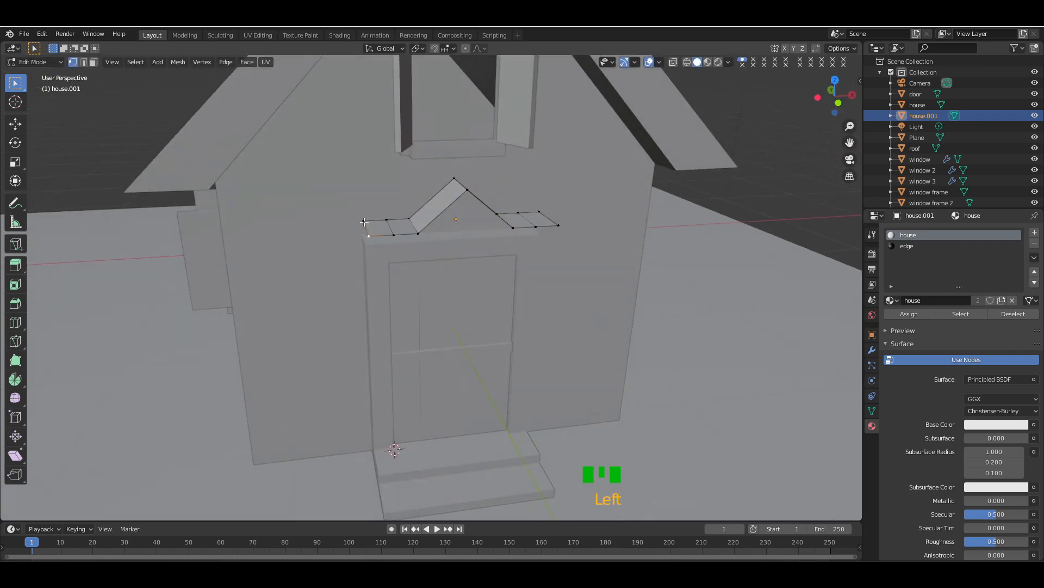
pyautogui.keyDown('shift'); pyautogui.click(560, 224); pyautogui.keyUp('shift')
pyautogui.press('s')
pyautogui.press('x')
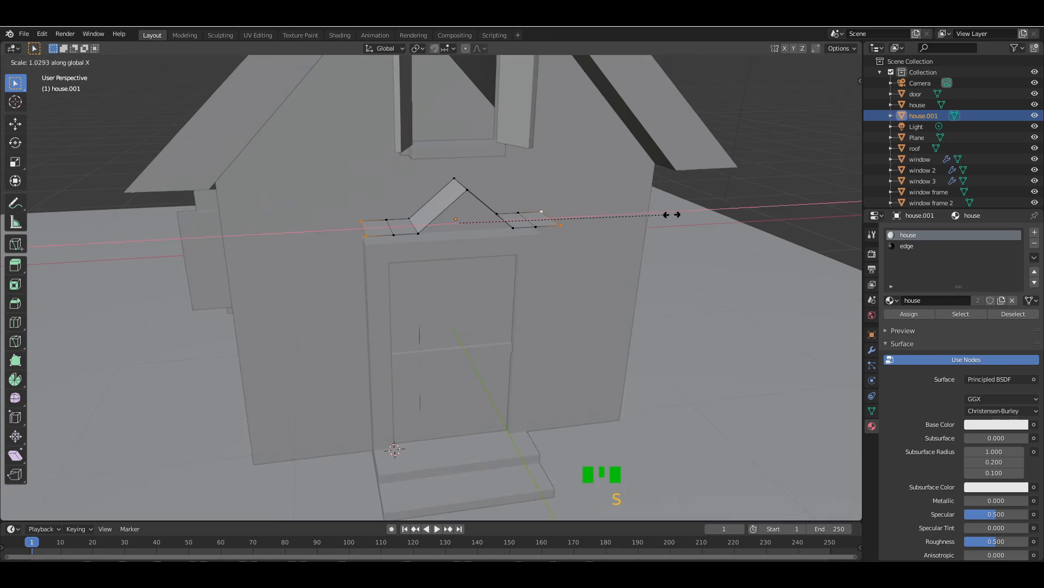
pyautogui.click(699, 215)
# - Extrude all faces of the peaked strip upward about 0.083 m along Z to give it thickness
pyautogui.moveTo(831, 90); pyautogui.dragTo(812, 85)
pyautogui.press('a')
pyautogui.press('a')
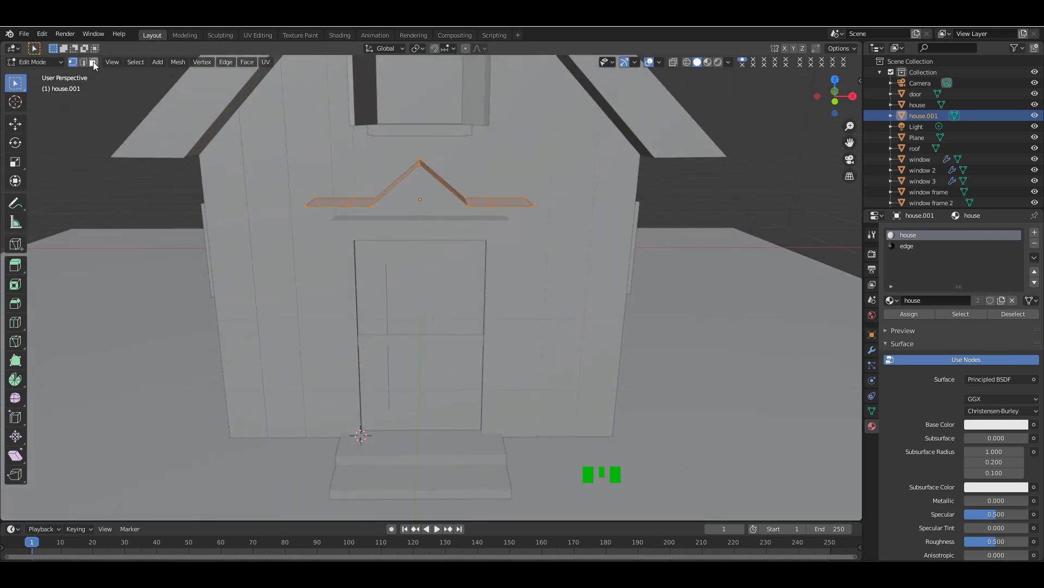
pyautogui.press('e')
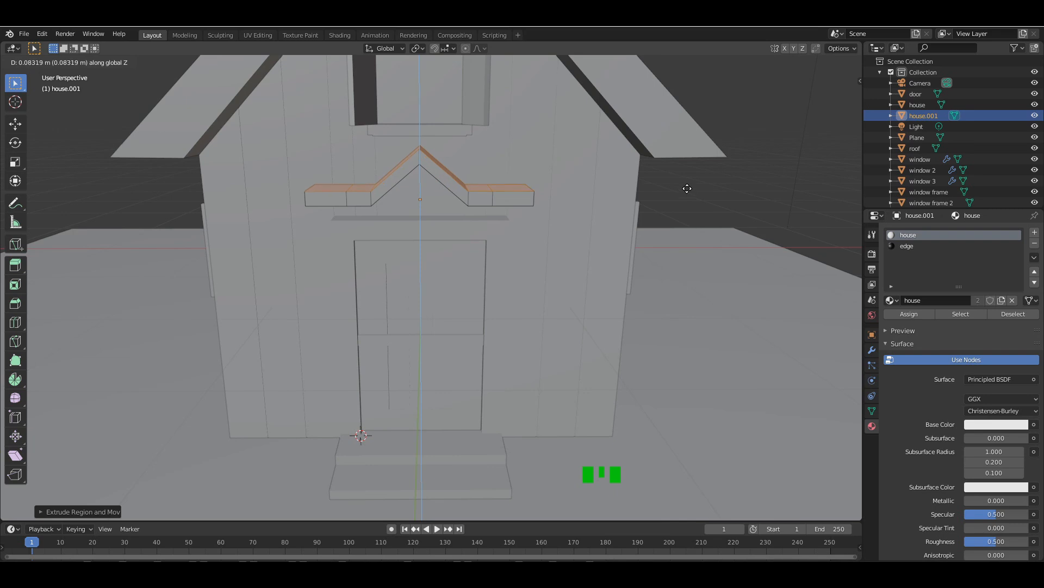
pyautogui.click(688, 189)
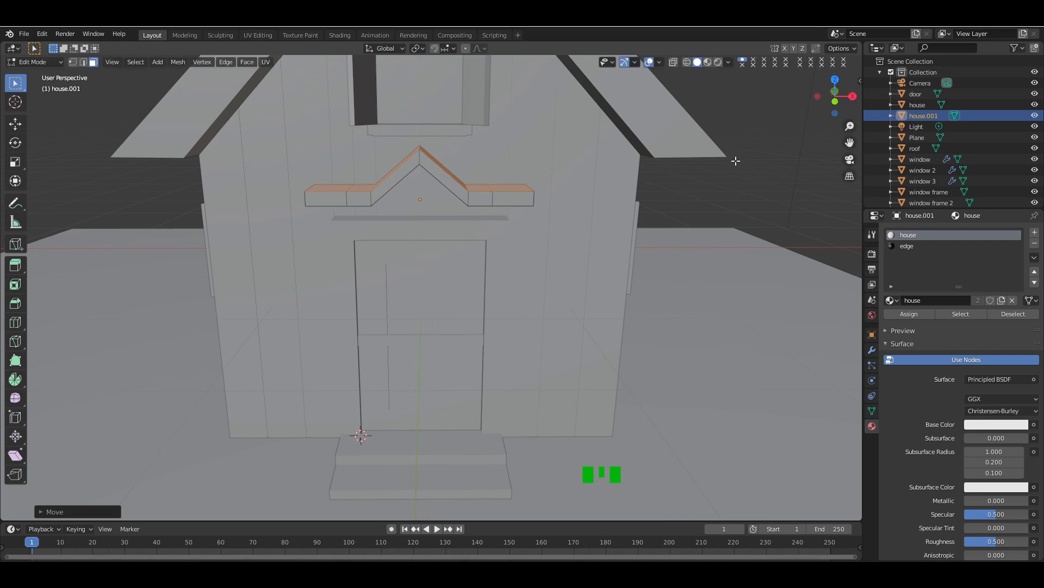
# - Lower the two underside vertices at the trim's peak about 0.064 m along Z
pyautogui.click(748, 188)
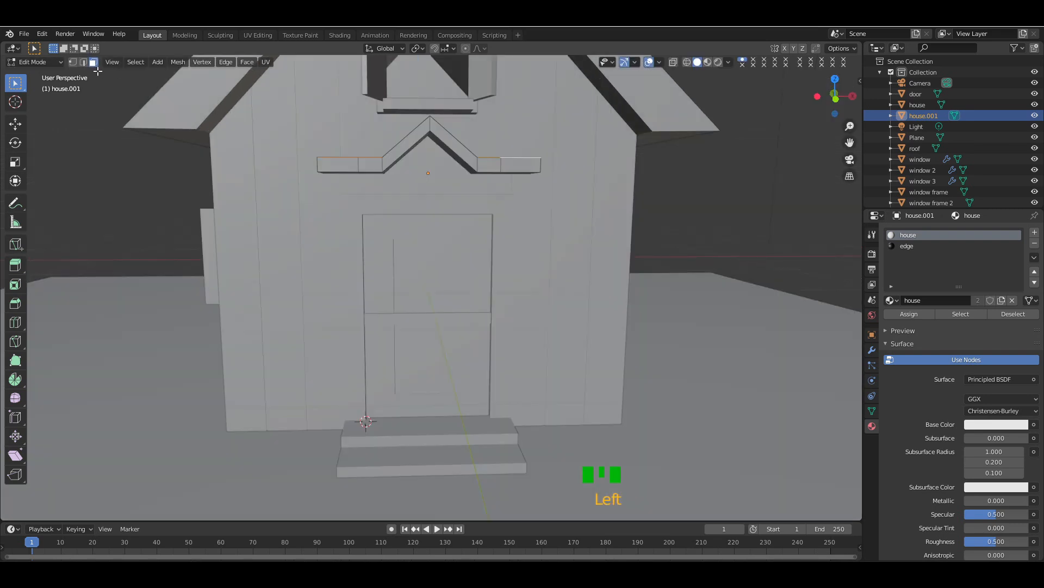
pyautogui.click(73, 62)
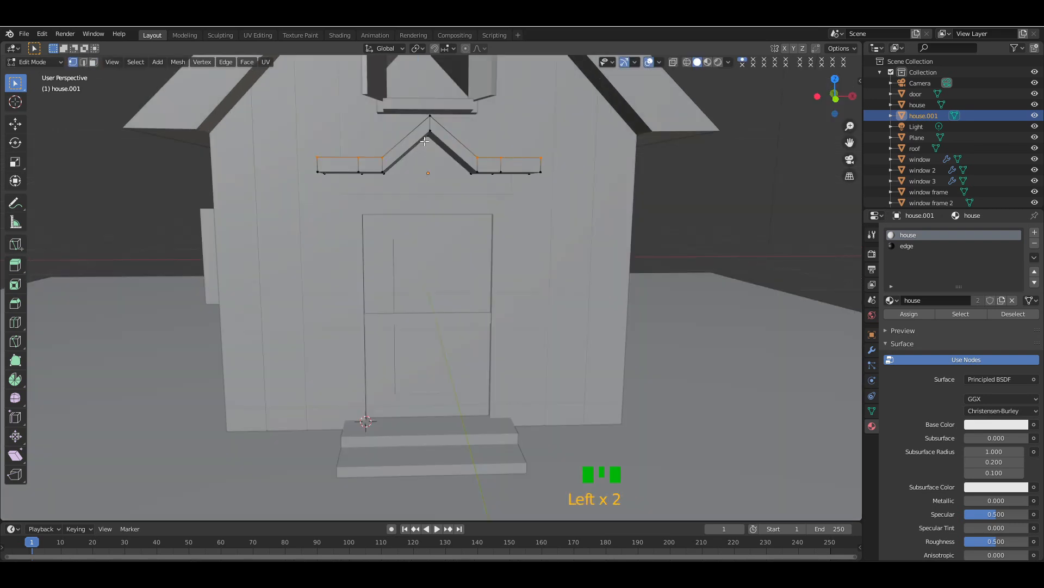
pyautogui.click(674, 63)
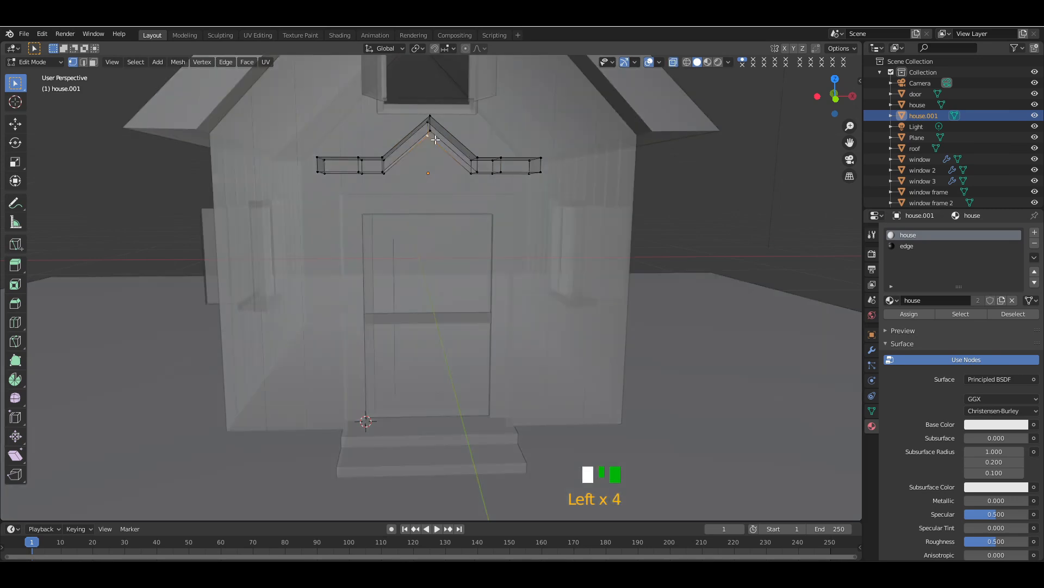
pyautogui.keyDown('shift'); pyautogui.click(431, 131); pyautogui.keyUp('shift')
pyautogui.click(674, 62)
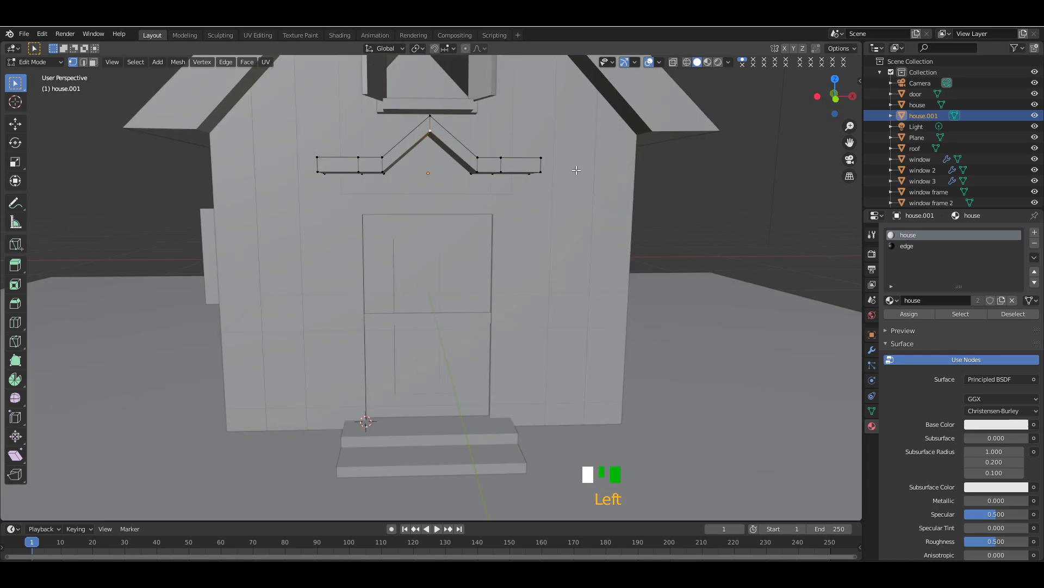
pyautogui.press('g')
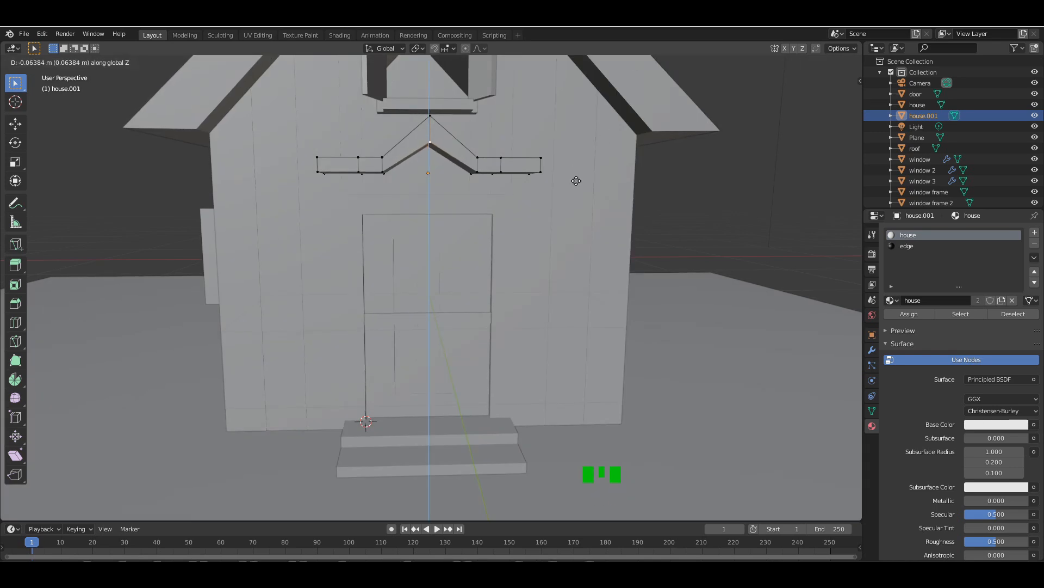
pyautogui.click(576, 181)
# - Scale the lower corner vertices beside the trim's peak to about 0.82 along X and return to Object Mode
pyautogui.moveTo(835, 109)
pyautogui.mouseDown()
pyautogui.moveTo(820, 124)
pyautogui.moveTo(828, 108)
pyautogui.mouseUp()
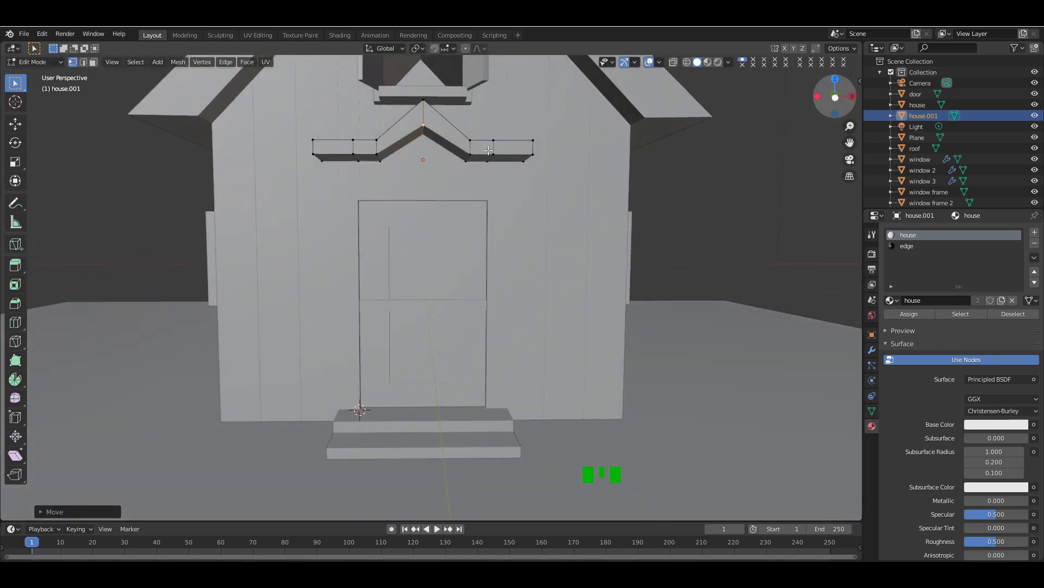
pyautogui.keyDown('shift'); pyautogui.click(379, 154); pyautogui.keyUp('shift')
pyautogui.keyDown('shift'); pyautogui.click(470, 163); pyautogui.keyUp('shift')
pyautogui.press('s')
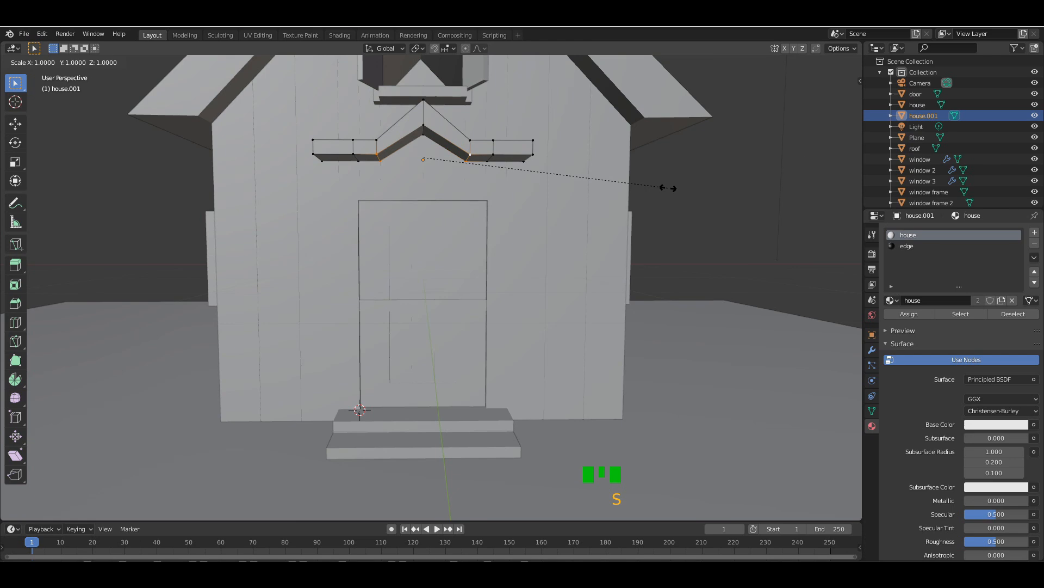
pyautogui.press('x')
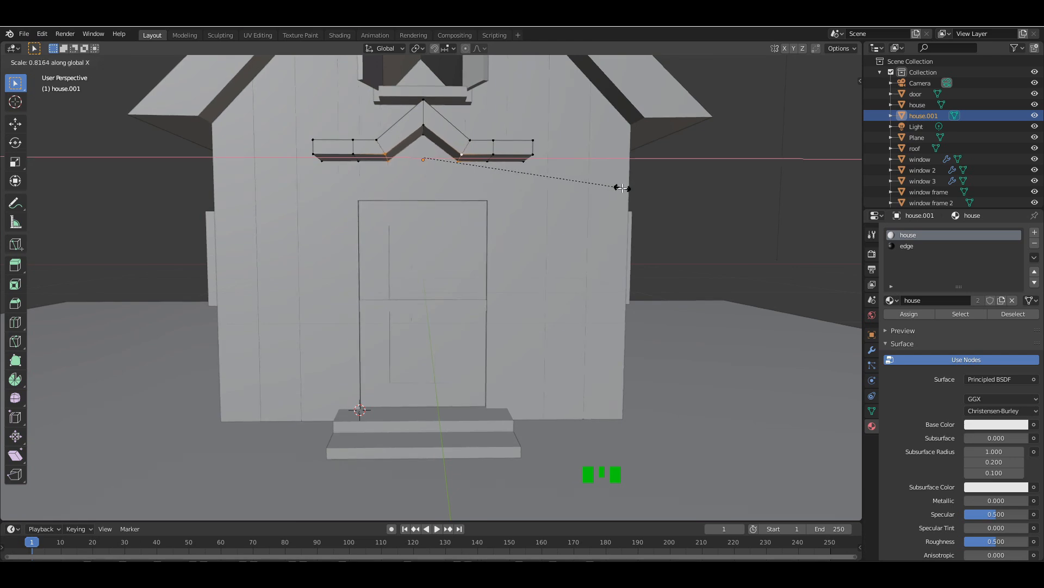
pyautogui.click(622, 188)
pyautogui.moveTo(835, 98); pyautogui.dragTo(667, 175)
pyautogui.press('Tab')
pyautogui.click(822, 117)
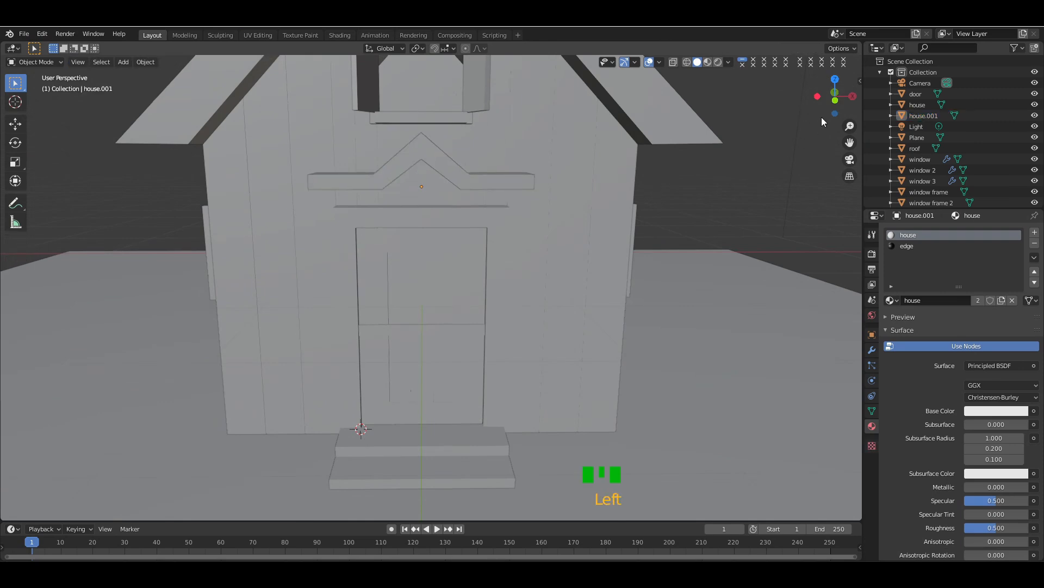
# - Stretch the whole peaked trim above the door slightly wider along X
pyautogui.moveTo(822, 117); pyautogui.dragTo(708, 152)
pyautogui.click(530, 192)
pyautogui.press('s')
pyautogui.press('x')
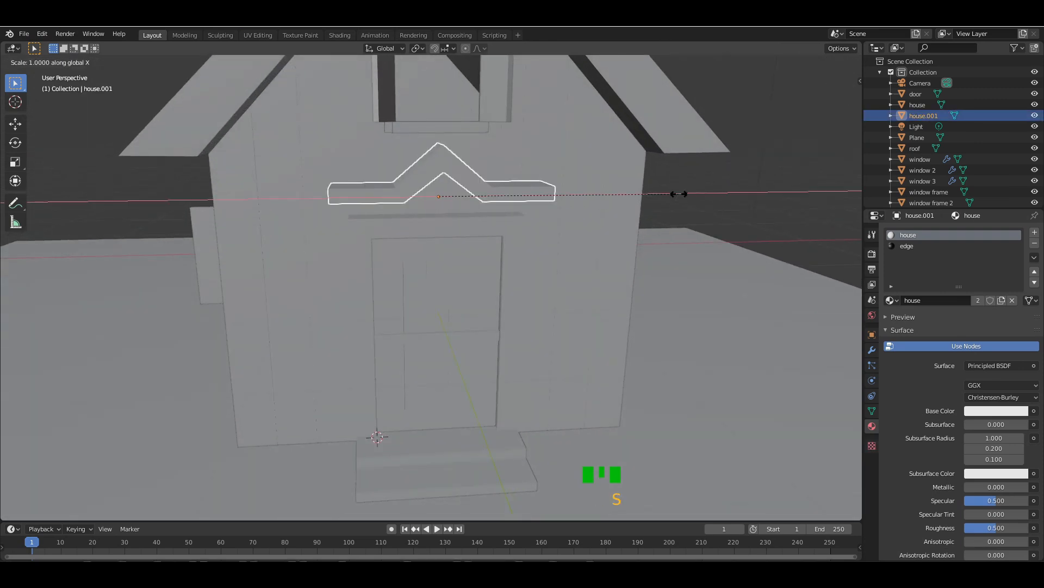
pyautogui.click(707, 194)
pyautogui.click(745, 187)
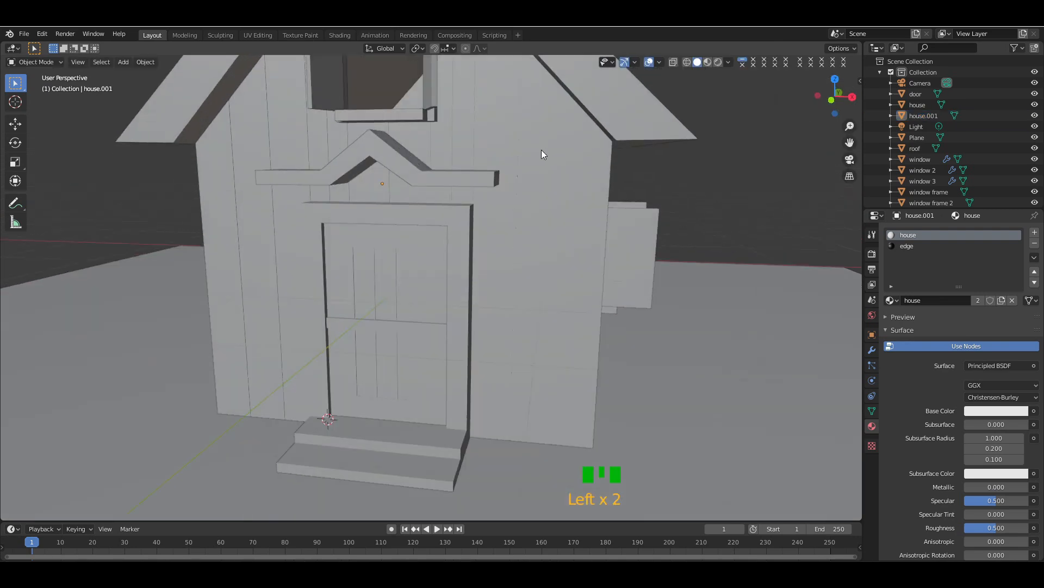
# - Lower the peaked trim along Z onto the door lintel and fine-tune its height
pyautogui.click(494, 183)
pyautogui.press('g')
pyautogui.press('z')
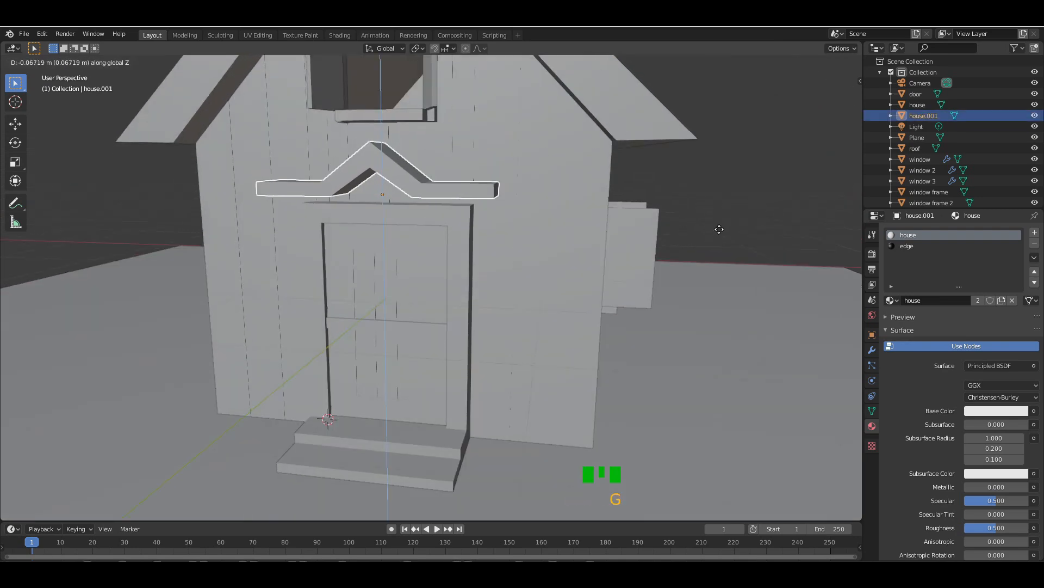
pyautogui.click(761, 199)
pyautogui.click(763, 197)
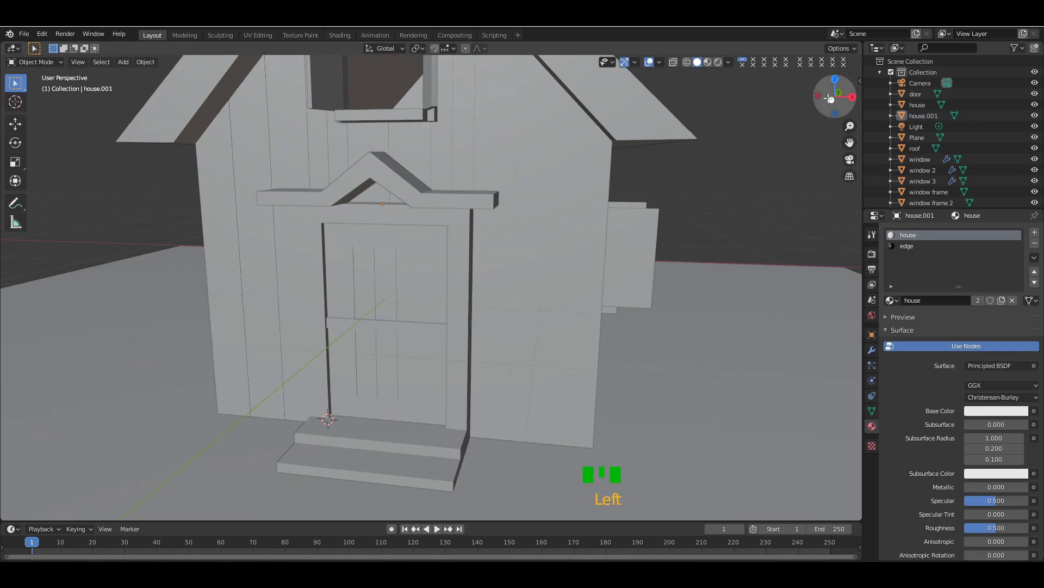
pyautogui.moveTo(829, 98); pyautogui.dragTo(791, 98)
pyautogui.click(354, 175)
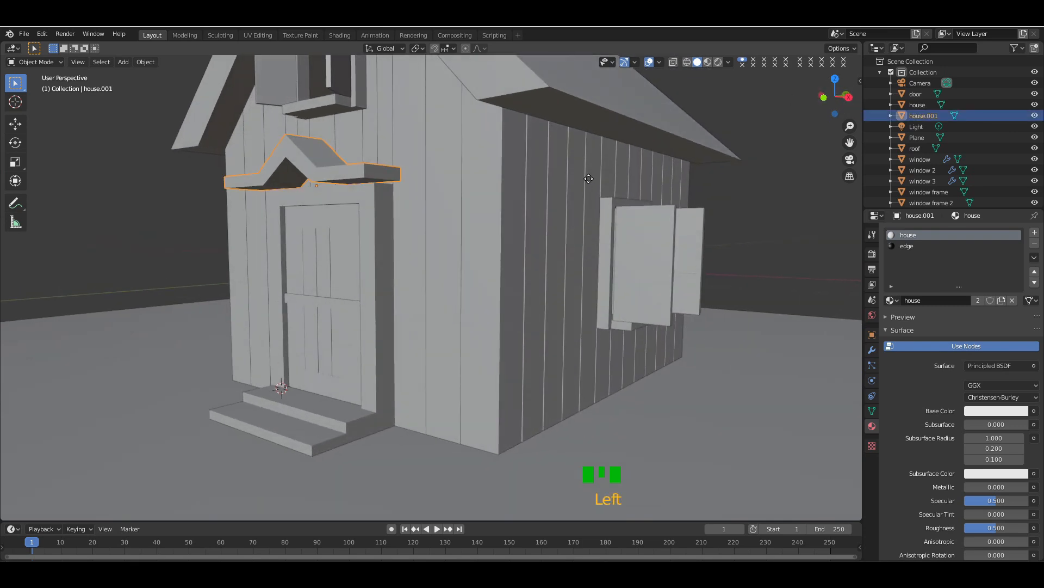
pyautogui.press('g')
pyautogui.press('z')
pyautogui.click(588, 180)
pyautogui.click(790, 212)
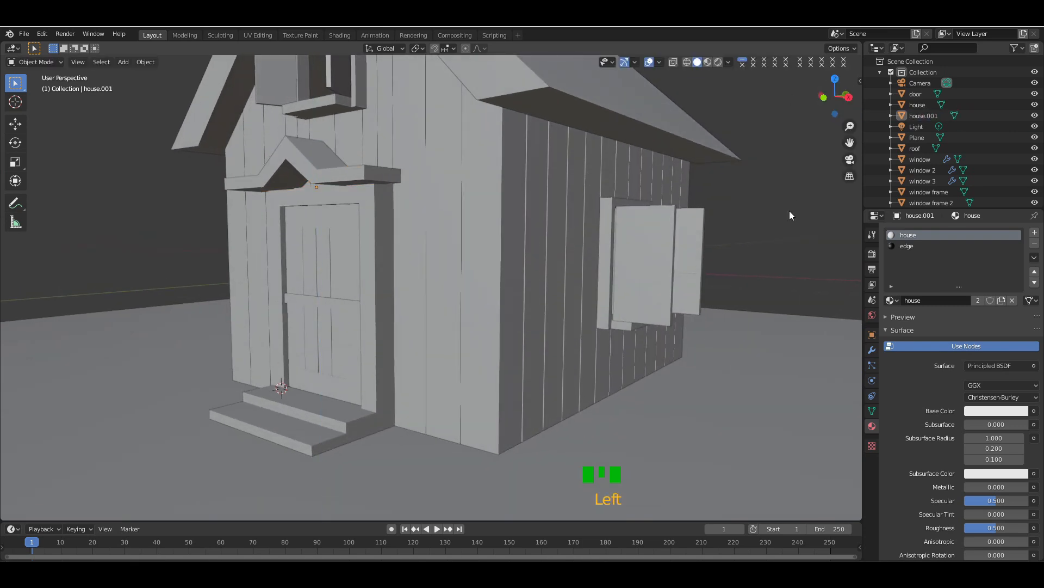
# - In Edit Mode on the roof, add five evenly spaced loop cuts parallel to the ridge on one slope
pyautogui.moveTo(835, 97); pyautogui.dragTo(865, 99)
pyautogui.press('KP_Subtract')
pyautogui.press('KP_Subtract')
pyautogui.press('KP_Subtract')
pyautogui.press('KP_Subtract')
pyautogui.press('KP_Subtract')
pyautogui.click(540, 309)
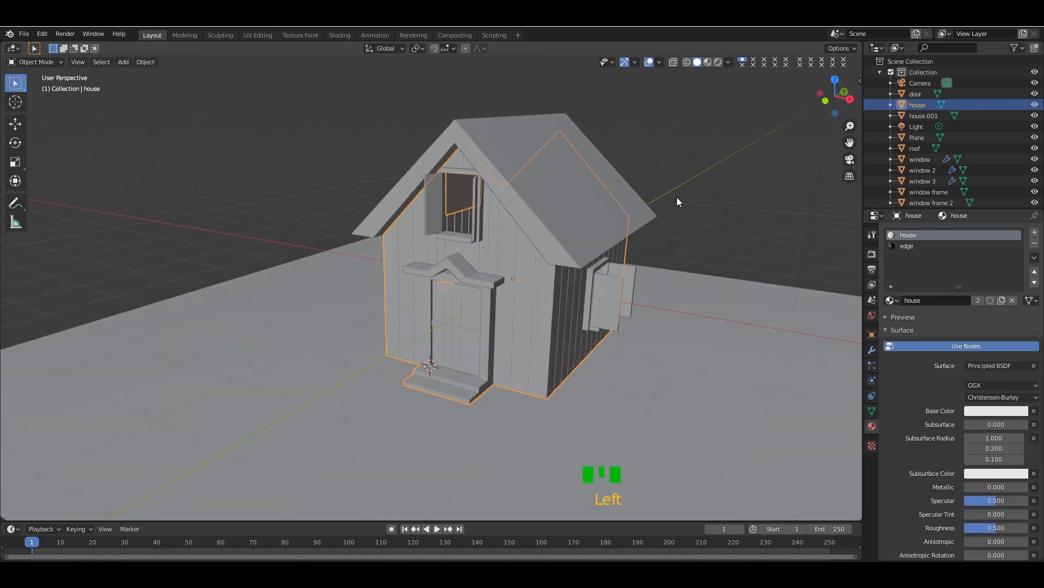
pyautogui.moveTo(820, 112); pyautogui.dragTo(560, 244)
pyautogui.click(561, 244)
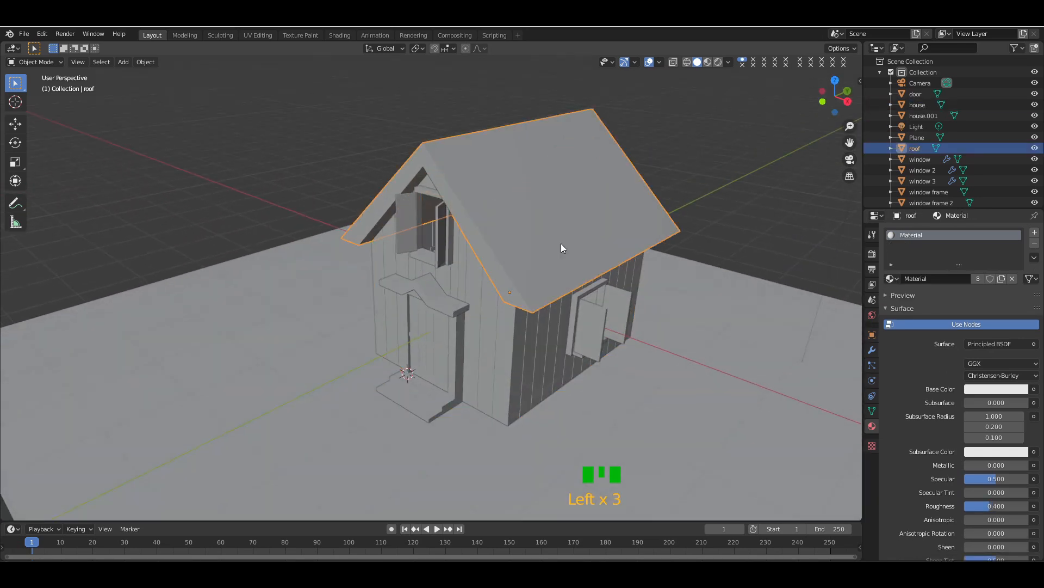
pyautogui.press('Tab')
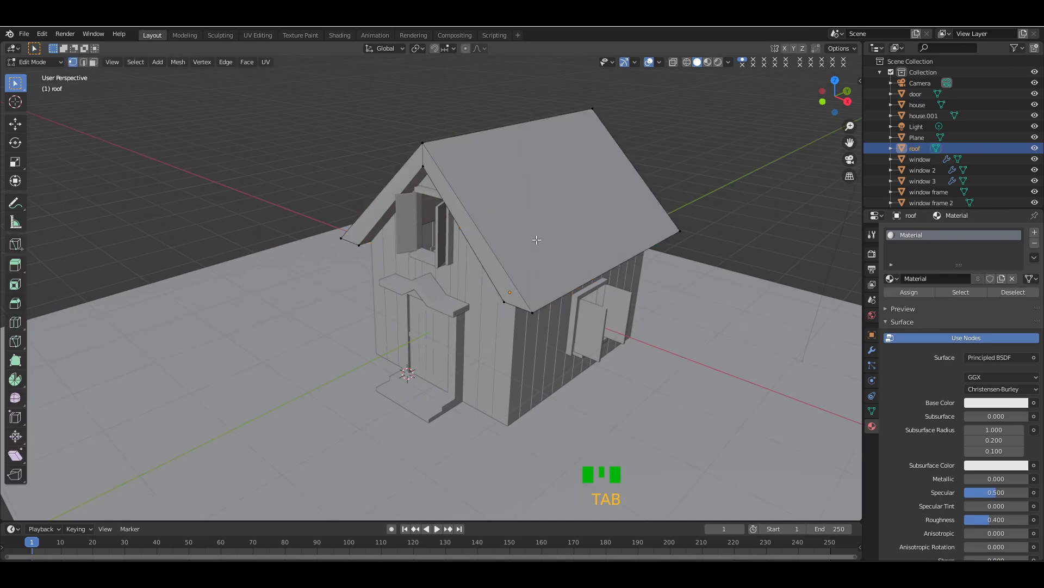
pyautogui.press('KP_Add')
pyautogui.hotkey('ctrl', 'r')
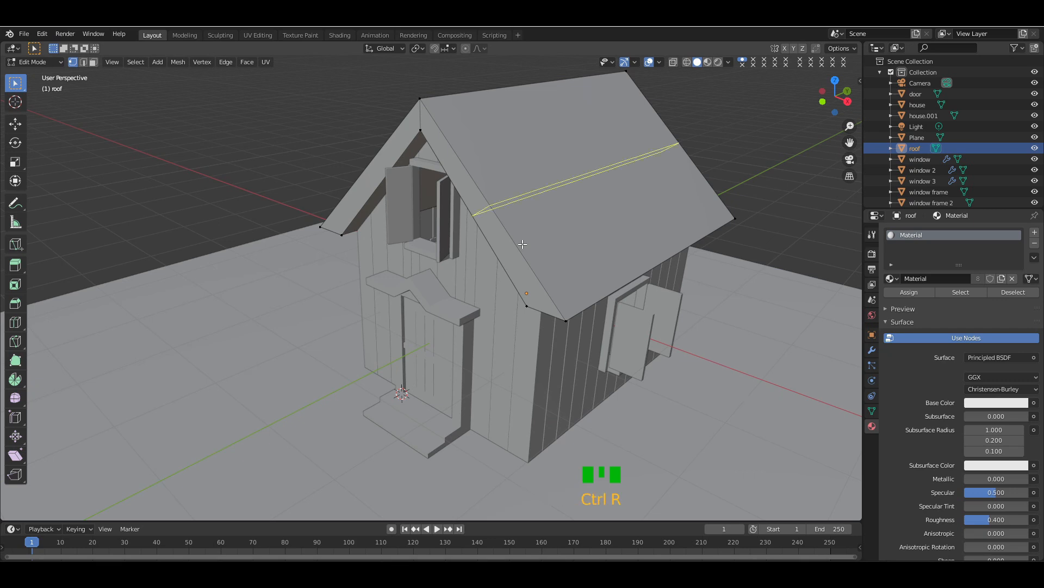
pyautogui.scroll(4, 522, 244)
pyautogui.click(523, 244)
pyautogui.rightClick(523, 244)
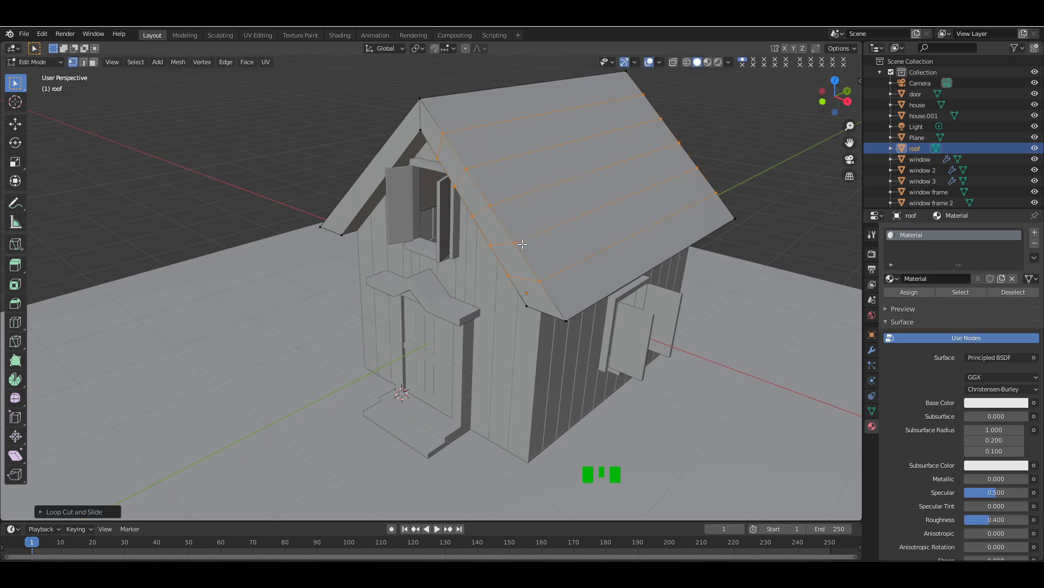
# - Add five matching, evenly spaced loop cuts parallel to the ridge on the roof's opposite slope
pyautogui.moveTo(837, 111); pyautogui.dragTo(543, 180)
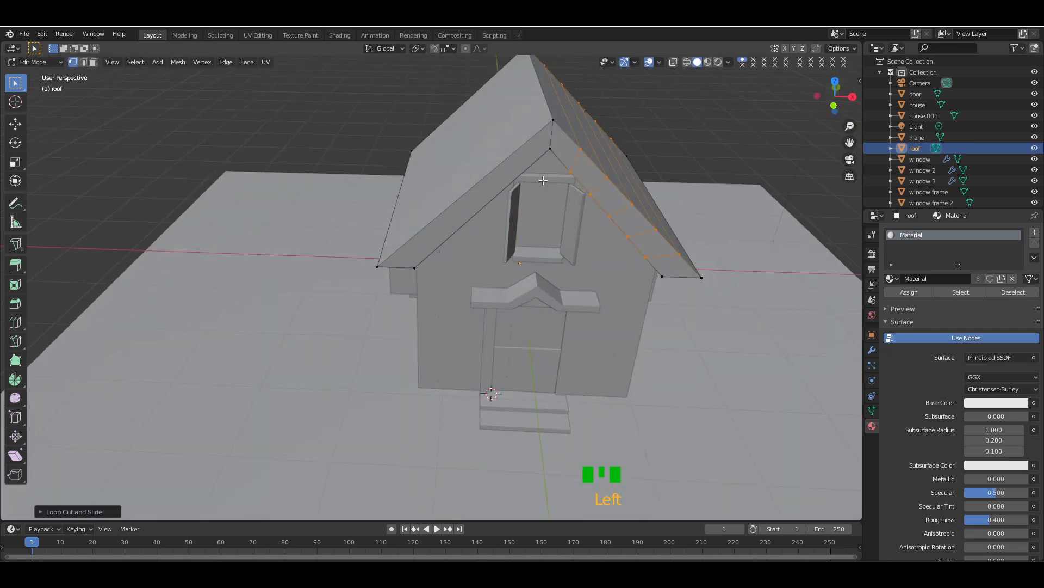
pyautogui.hotkey('ctrl', 'r')
pyautogui.click(482, 167)
pyautogui.rightClick(482, 167)
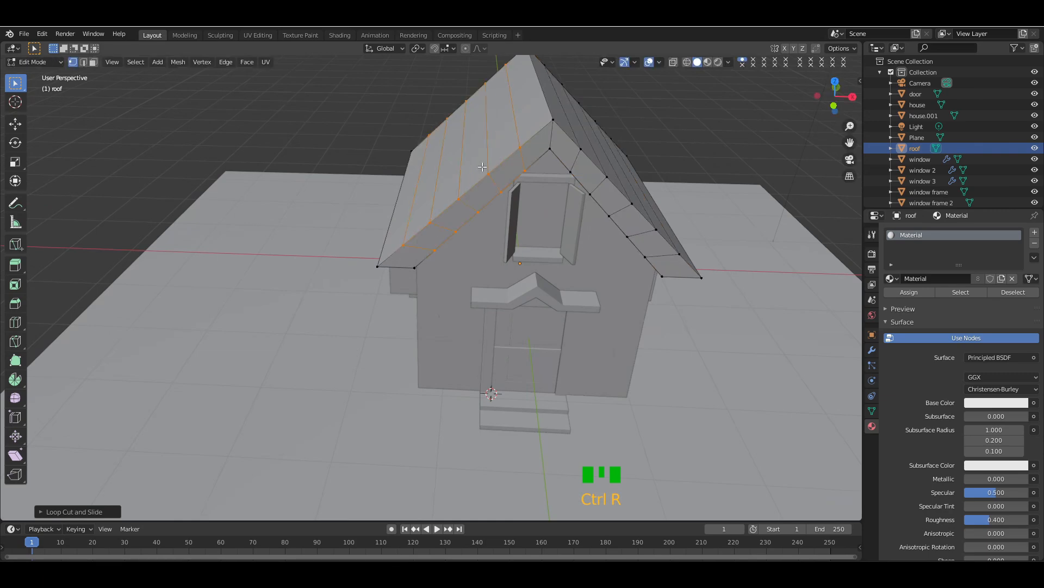
pyautogui.click(683, 156)
# - Add three evenly spaced loop cuts running from ridge to eave across the roof slope
pyautogui.moveTo(833, 100)
pyautogui.mouseDown()
pyautogui.moveTo(824, 103)
pyautogui.moveTo(834, 107)
pyautogui.mouseUp()
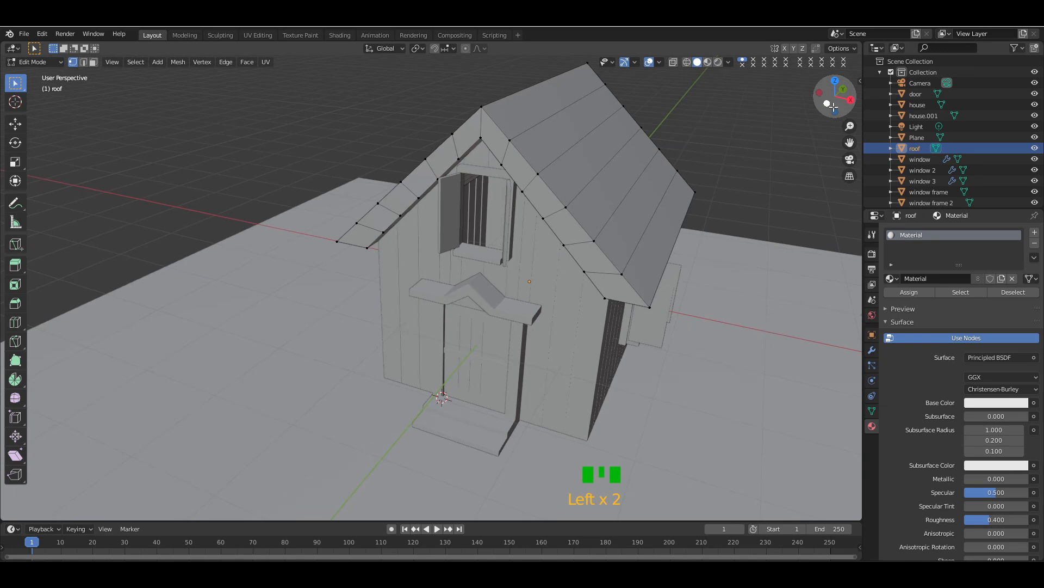
pyautogui.hotkey('ctrl', 'r')
pyautogui.click(568, 125)
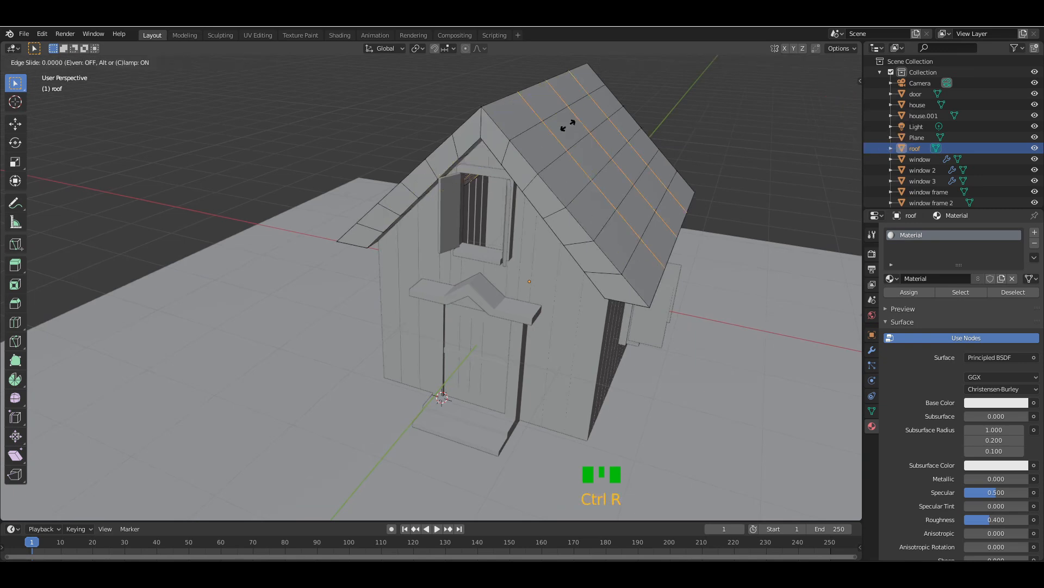
pyautogui.rightClick(568, 125)
pyautogui.click(723, 138)
# - Add five more ridge-parallel loop cuts on this slope, sliding each close beneath one of the existing cuts to form narrow pairs
pyautogui.moveTo(833, 103); pyautogui.dragTo(802, 122)
pyautogui.hotkey('ctrl', 'r')
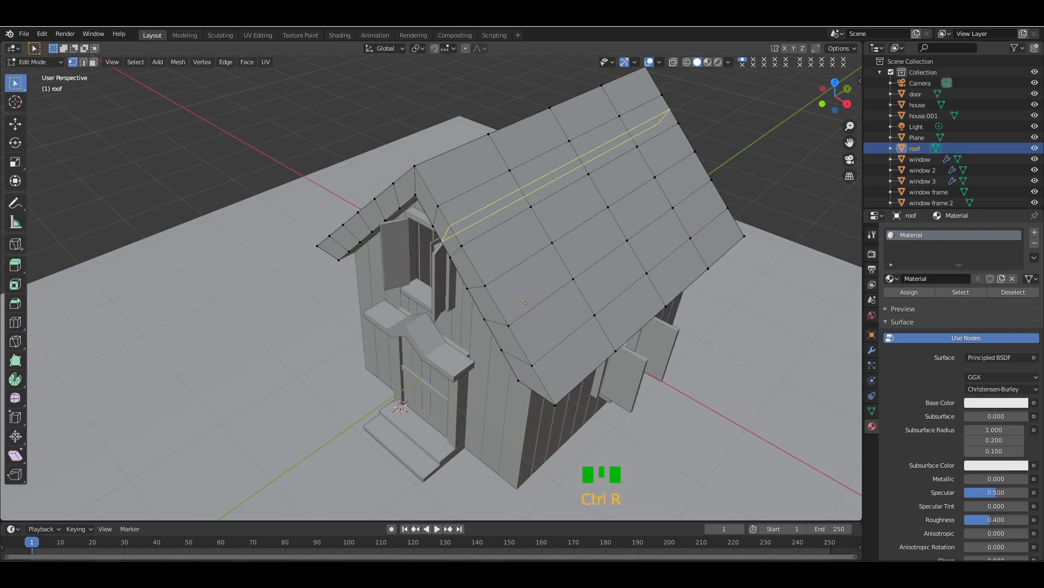
pyautogui.click(519, 183)
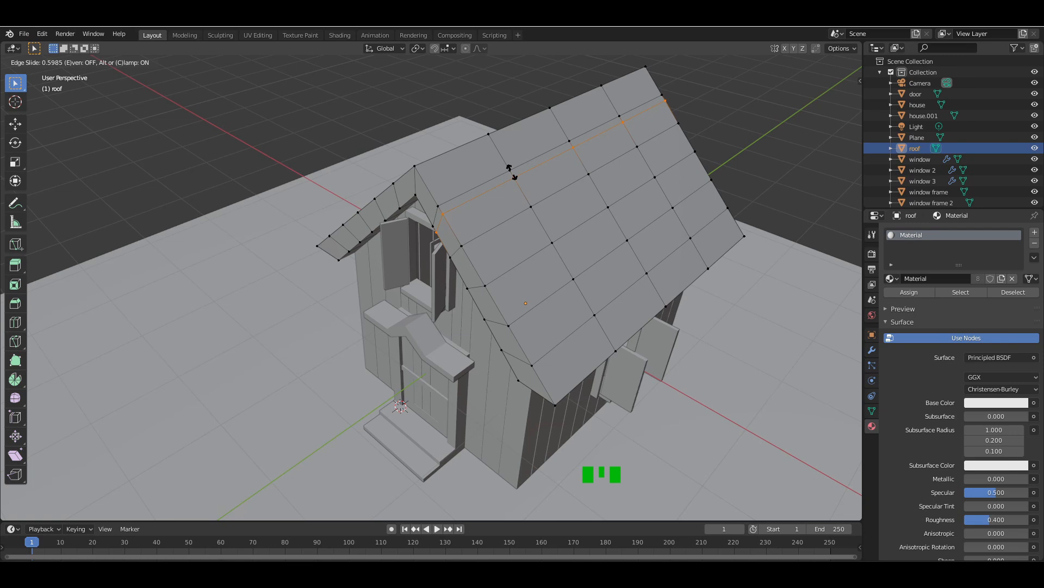
pyautogui.click(510, 168)
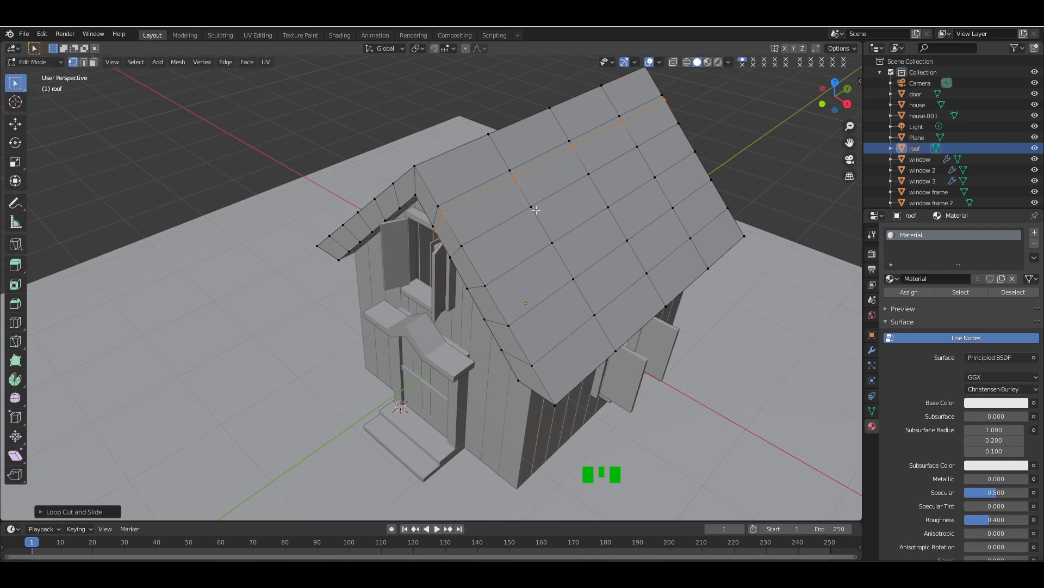
pyautogui.hotkey('ctrl', 'r')
pyautogui.click(537, 216)
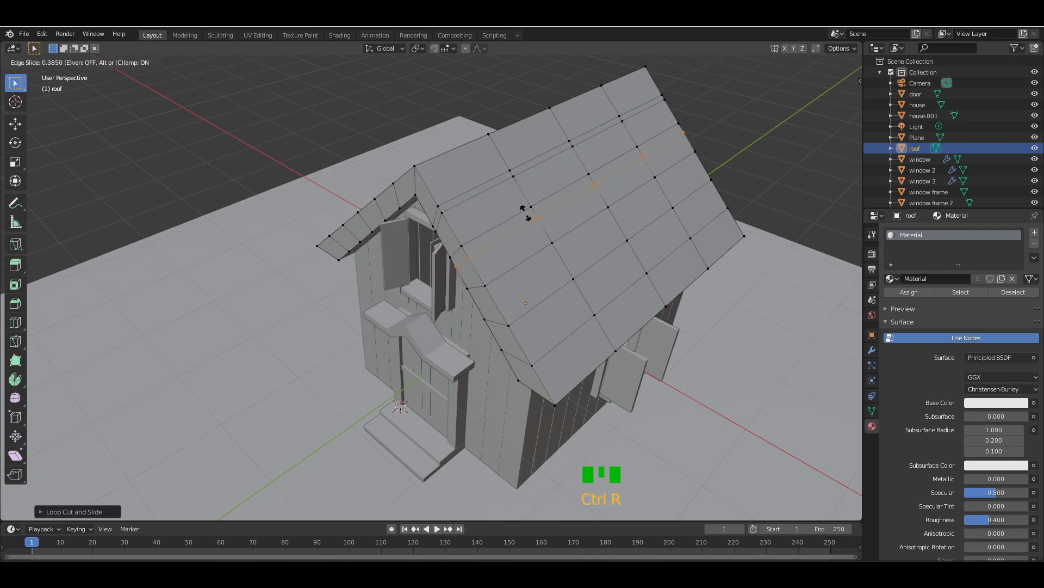
pyautogui.click(520, 209)
pyautogui.hotkey('ctrl', 'r')
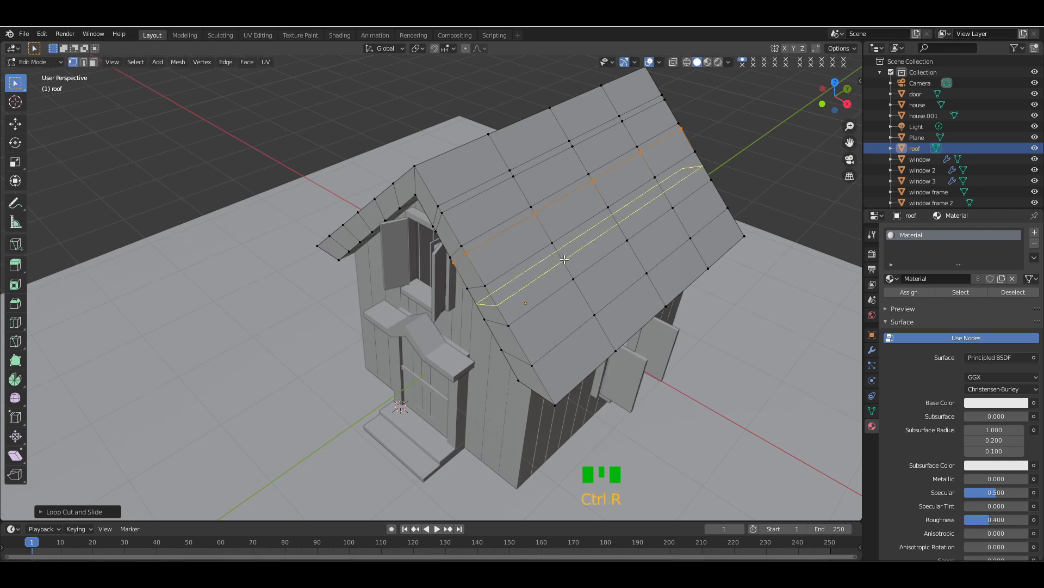
pyautogui.click(563, 259)
pyautogui.click(547, 253)
pyautogui.hotkey('ctrl', 'r')
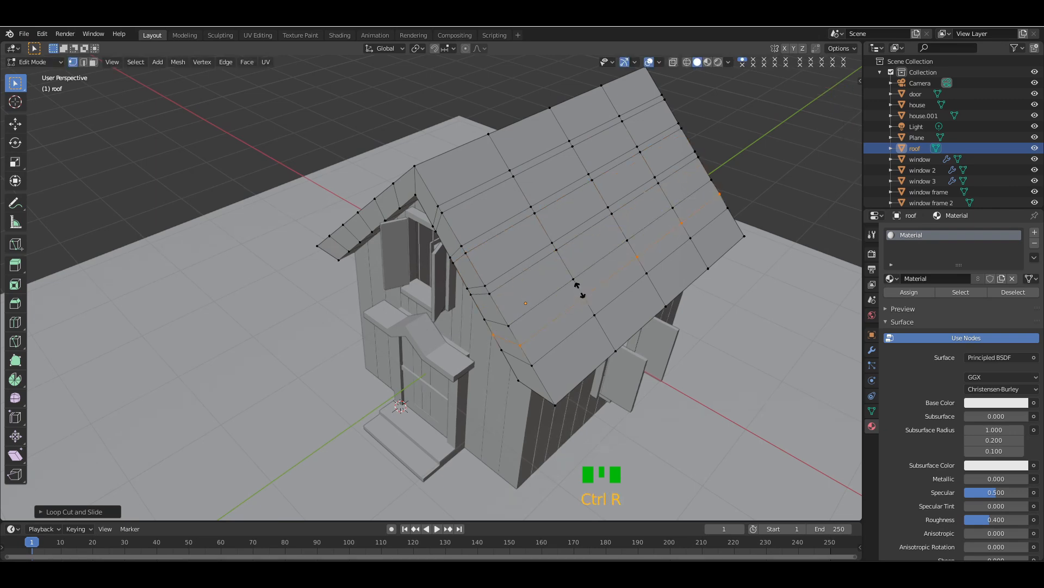
pyautogui.click(571, 288)
pyautogui.click(598, 319)
pyautogui.hotkey('ctrl', 'r')
pyautogui.click(596, 317)
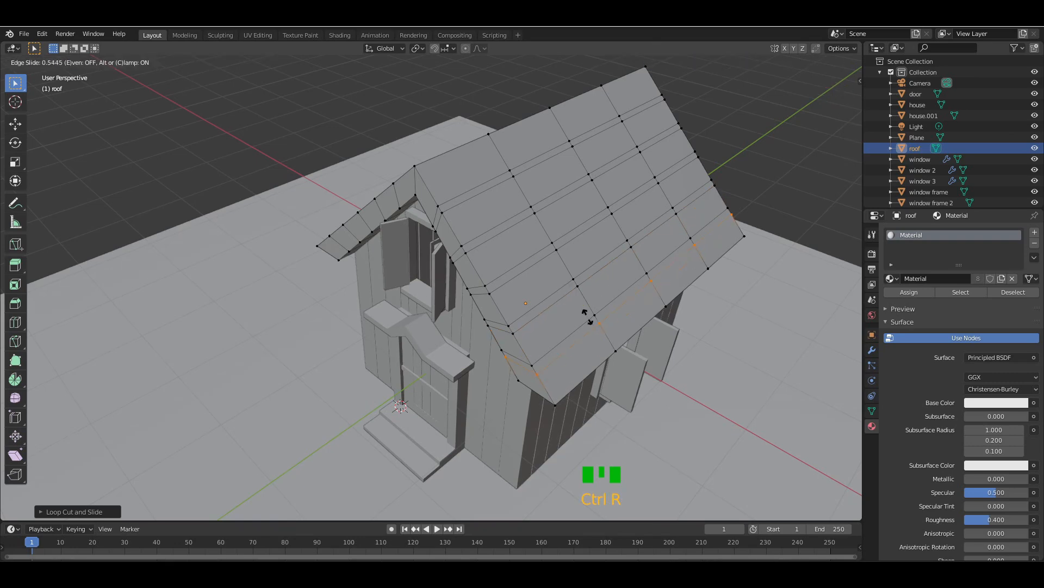
pyautogui.click(588, 315)
# - Add five matching ridge-parallel loop cuts on the opposite roof slope, each slid close beneath an existing cut
pyautogui.moveTo(834, 95); pyautogui.dragTo(935, 101)
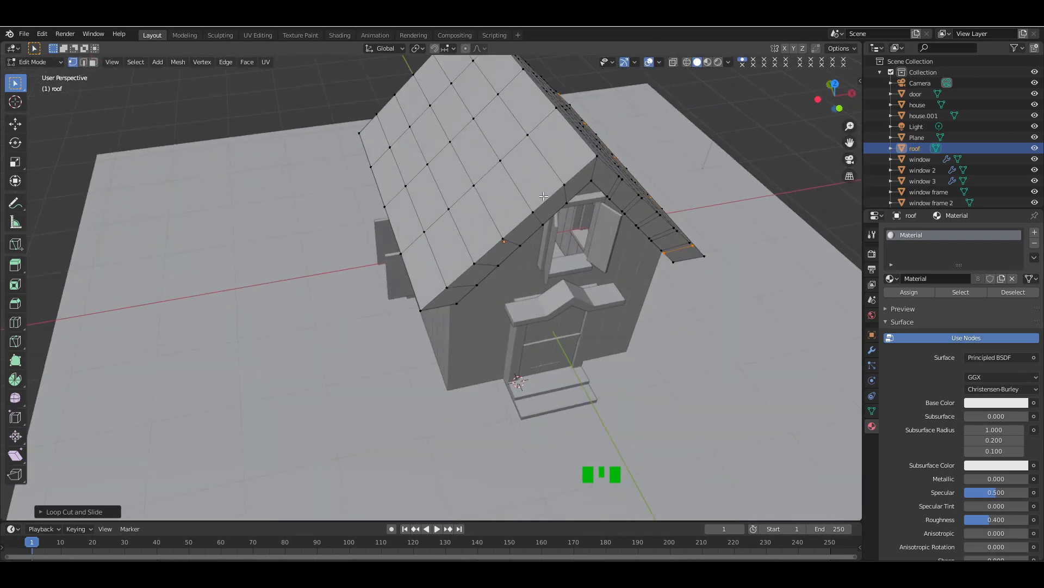
pyautogui.hotkey('ctrl', 'r')
pyautogui.click(548, 197)
pyautogui.click(566, 188)
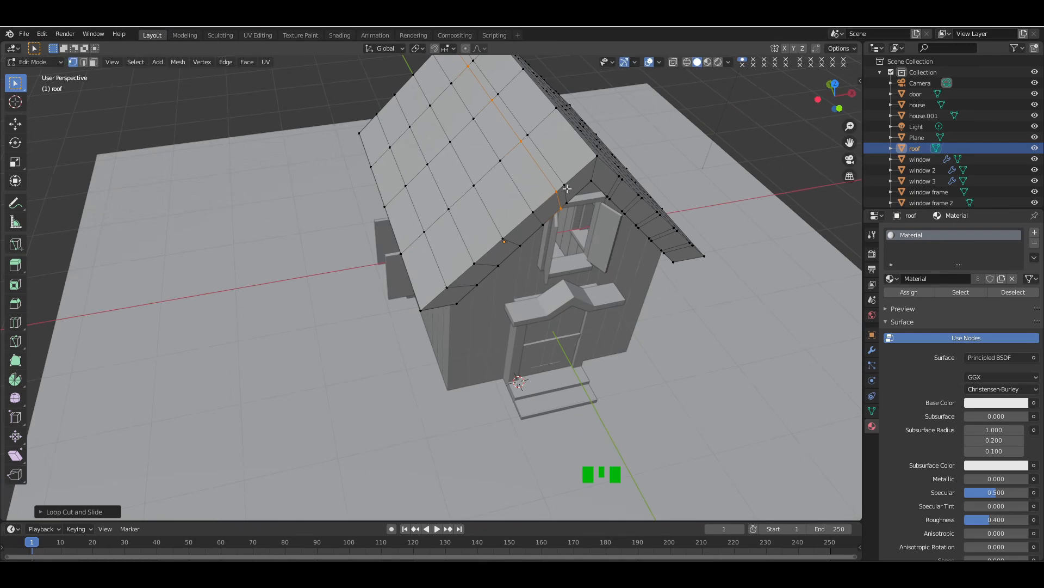
pyautogui.hotkey('ctrl', 'r')
pyautogui.click(505, 188)
pyautogui.click(501, 171)
pyautogui.hotkey('ctrl', 'r')
pyautogui.click(468, 191)
pyautogui.click(482, 186)
pyautogui.moveTo(833, 97); pyautogui.dragTo(824, 99)
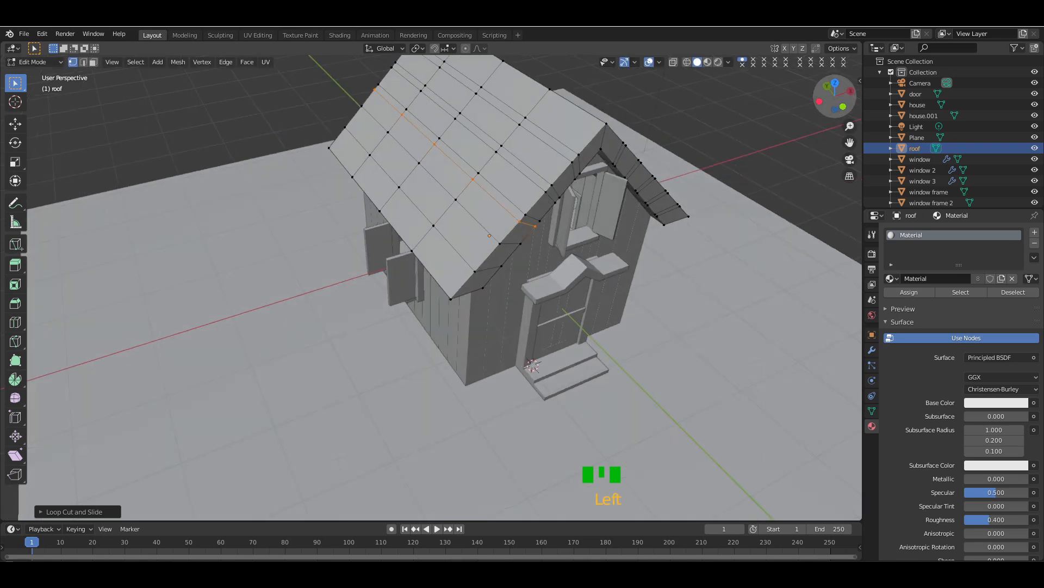
pyautogui.hotkey('ctrl', 'r')
pyautogui.click(452, 203)
pyautogui.click(467, 202)
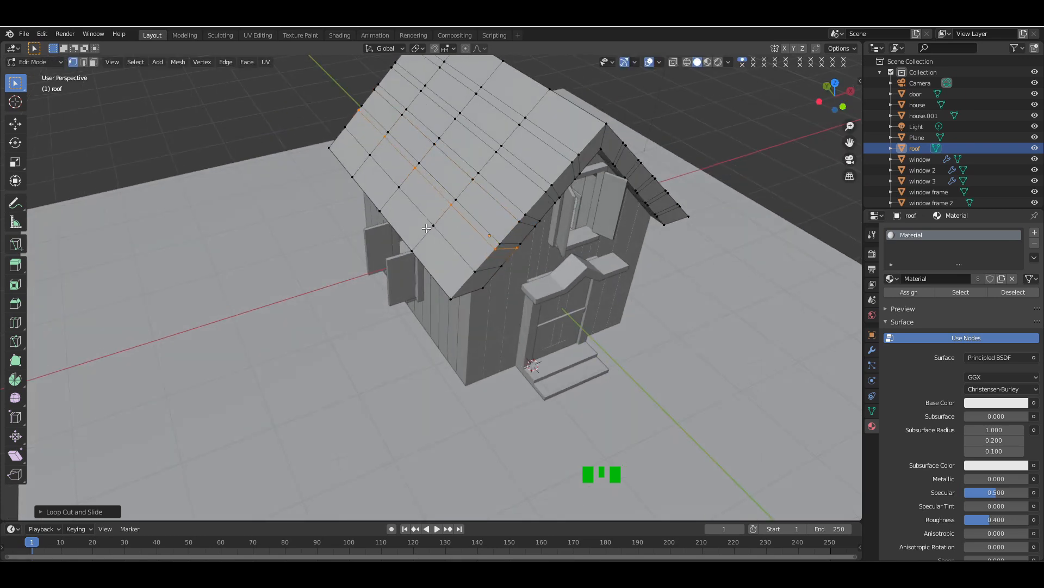
pyautogui.hotkey('ctrl', 'r')
pyautogui.click(427, 229)
pyautogui.click(436, 229)
# - In edge select mode, select the full length of the upper edge row in all five cut pairs on one slope
pyautogui.moveTo(834, 97); pyautogui.dragTo(278, 94)
pyautogui.click(83, 63)
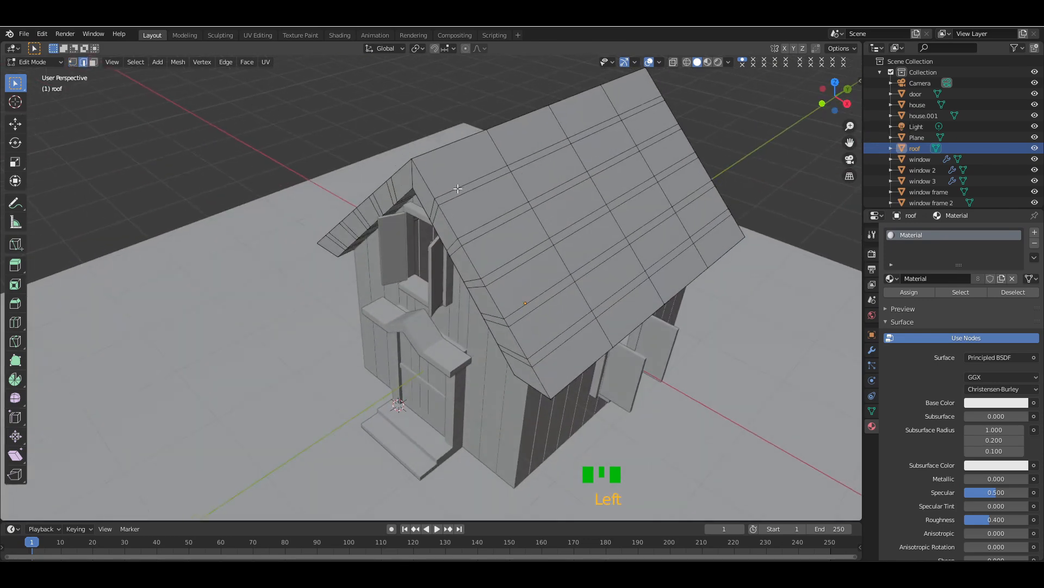
pyautogui.keyDown('ctrl'); pyautogui.click(639, 103); pyautogui.keyUp('ctrl')
pyautogui.keyDown('shift'); pyautogui.click(506, 212); pyautogui.keyUp('shift')
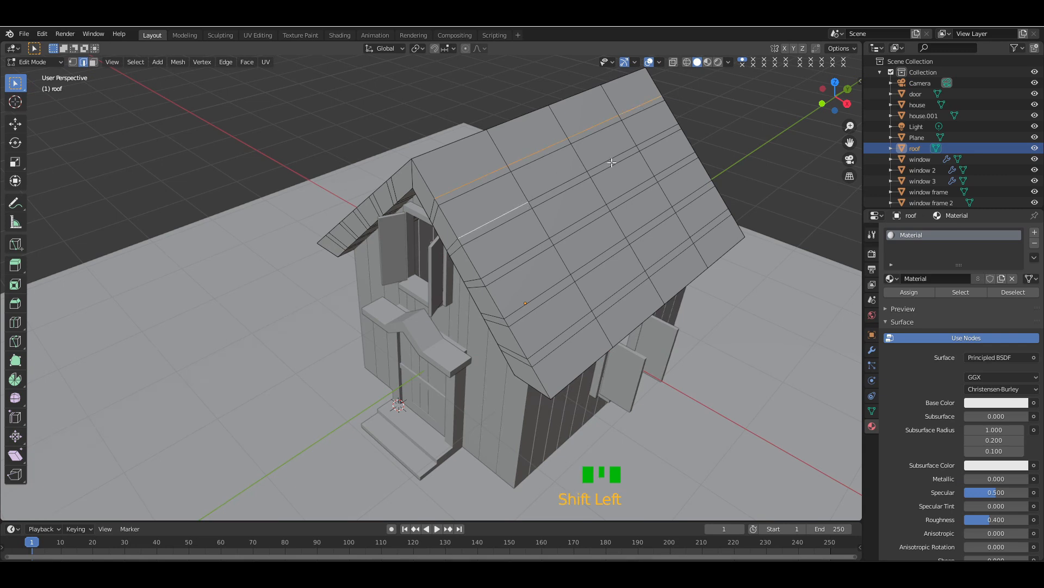
pyautogui.keyDown('ctrl'); pyautogui.click(650, 138); pyautogui.keyUp('ctrl')
pyautogui.keyDown('shift'); pyautogui.click(519, 257); pyautogui.keyUp('shift')
pyautogui.keyDown('ctrl'); pyautogui.click(671, 165); pyautogui.keyUp('ctrl')
pyautogui.keyDown('shift'); pyautogui.click(539, 296); pyautogui.keyUp('shift')
pyautogui.keyDown('ctrl'); pyautogui.click(683, 200); pyautogui.keyUp('ctrl')
pyautogui.keyDown('shift'); pyautogui.click(566, 330); pyautogui.keyUp('shift')
pyautogui.keyDown('ctrl'); pyautogui.click(702, 224); pyautogui.keyUp('ctrl')
# - Extend the selection with the full upper edge rows of the five cut pairs on the opposite slope
pyautogui.moveTo(827, 110); pyautogui.dragTo(831, 96)
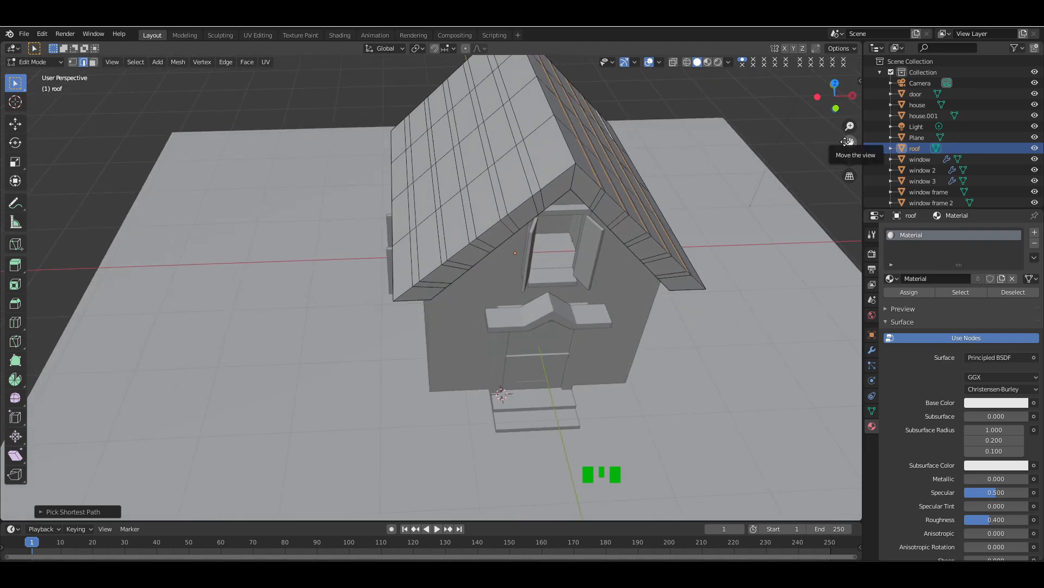
pyautogui.moveTo(850, 142); pyautogui.dragTo(852, 175)
pyautogui.keyDown('shift'); pyautogui.click(501, 99); pyautogui.keyUp('shift')
pyautogui.keyDown('ctrl'); pyautogui.click(540, 228); pyautogui.keyUp('ctrl')
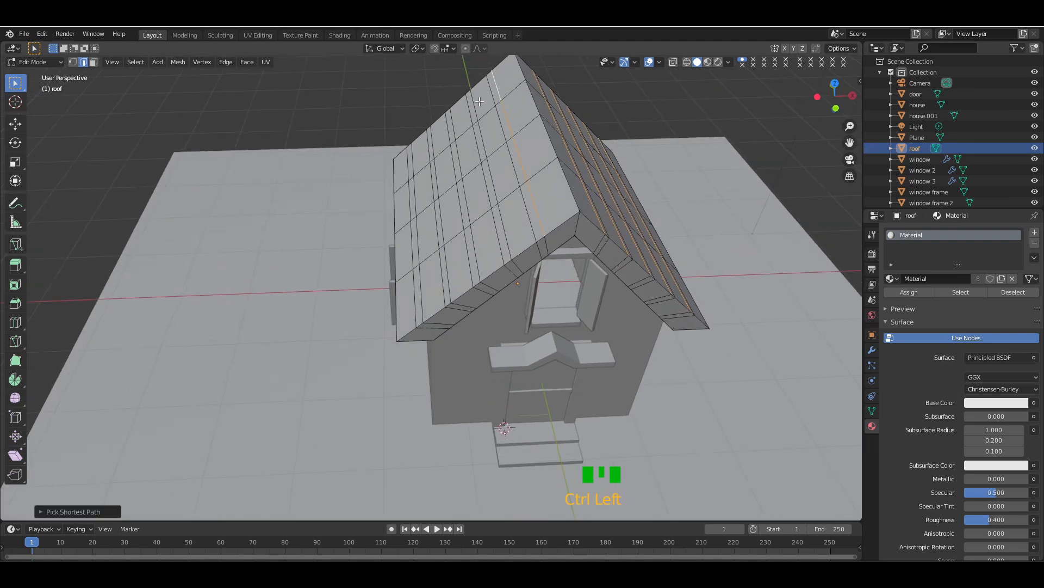
pyautogui.keyDown('shift'); pyautogui.click(479, 103); pyautogui.keyUp('shift')
pyautogui.keyDown('ctrl'); pyautogui.click(506, 245); pyautogui.keyUp('ctrl')
pyautogui.keyDown('shift'); pyautogui.click(476, 254); pyautogui.keyUp('shift')
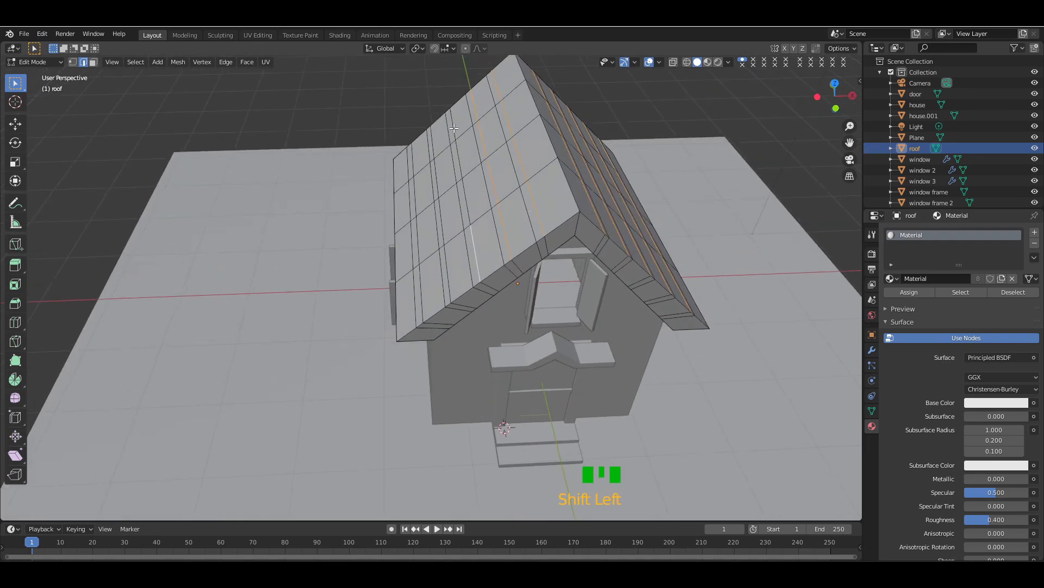
pyautogui.keyDown('ctrl'); pyautogui.click(454, 129); pyautogui.keyUp('ctrl')
pyautogui.keyDown('shift'); pyautogui.click(433, 141); pyautogui.keyUp('shift')
pyautogui.keyDown('ctrl'); pyautogui.click(449, 278); pyautogui.keyUp('ctrl')
pyautogui.keyDown('shift'); pyautogui.click(422, 288); pyautogui.keyUp('shift')
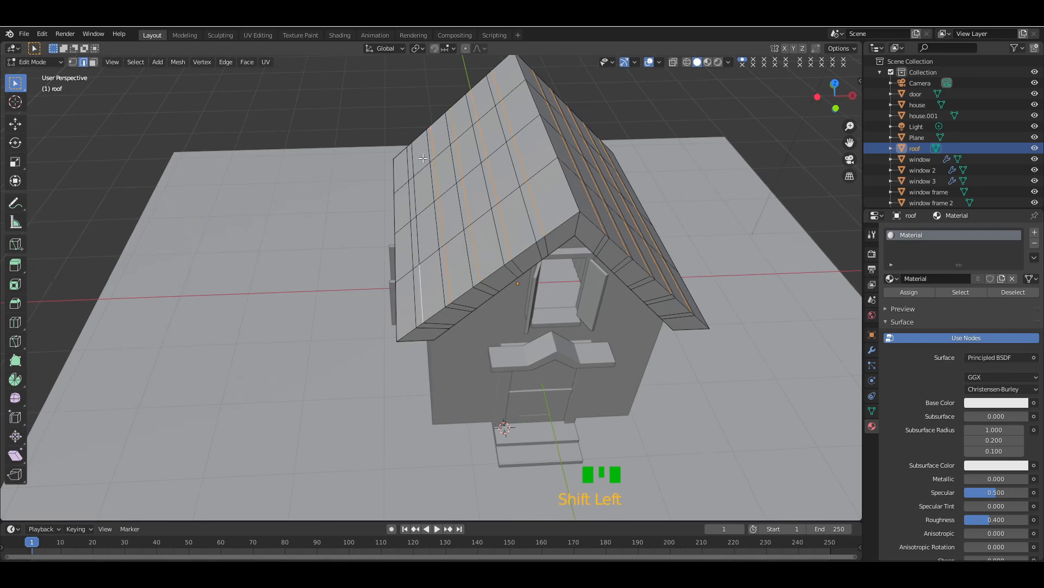
pyautogui.keyDown('ctrl'); pyautogui.click(412, 157); pyautogui.keyUp('ctrl')
# - Raise the selected roof edge rows about 0.06 m along Z and scale them outward along X by about 1.03
pyautogui.moveTo(835, 95); pyautogui.dragTo(773, 211)
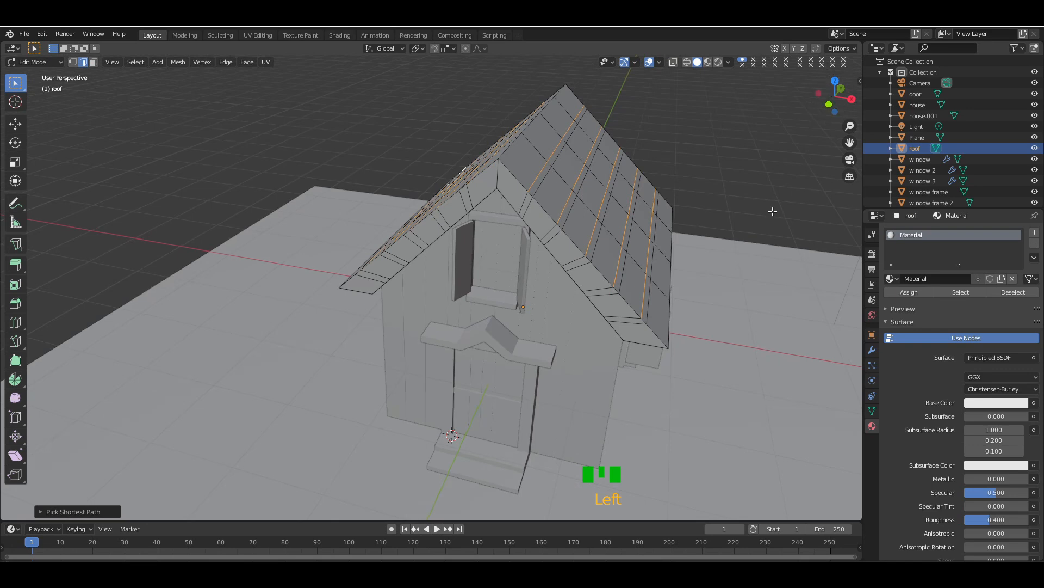
pyautogui.press('g')
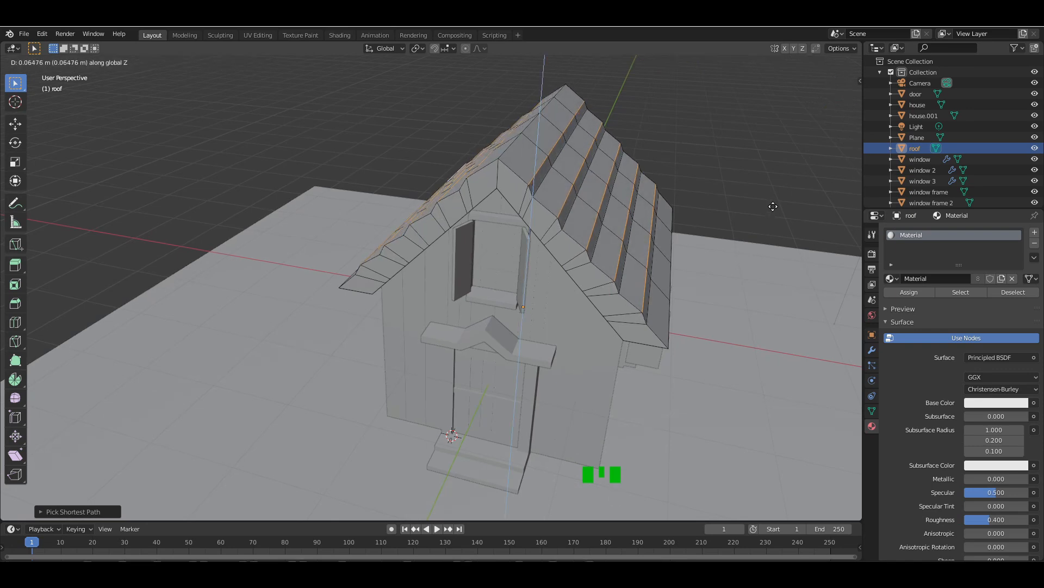
pyautogui.click(773, 206)
pyautogui.press('s')
pyautogui.press('x')
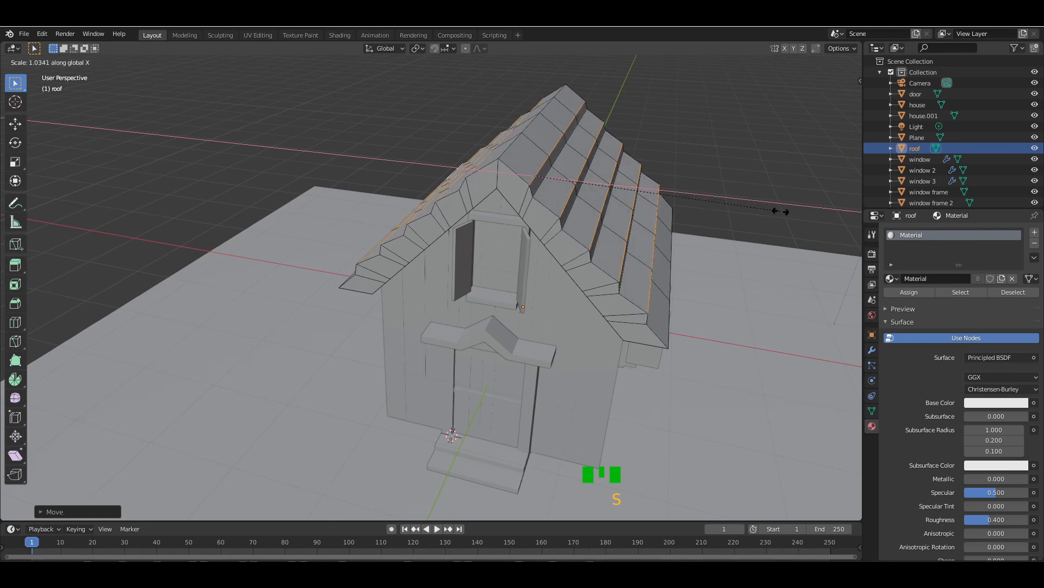
pyautogui.click(784, 216)
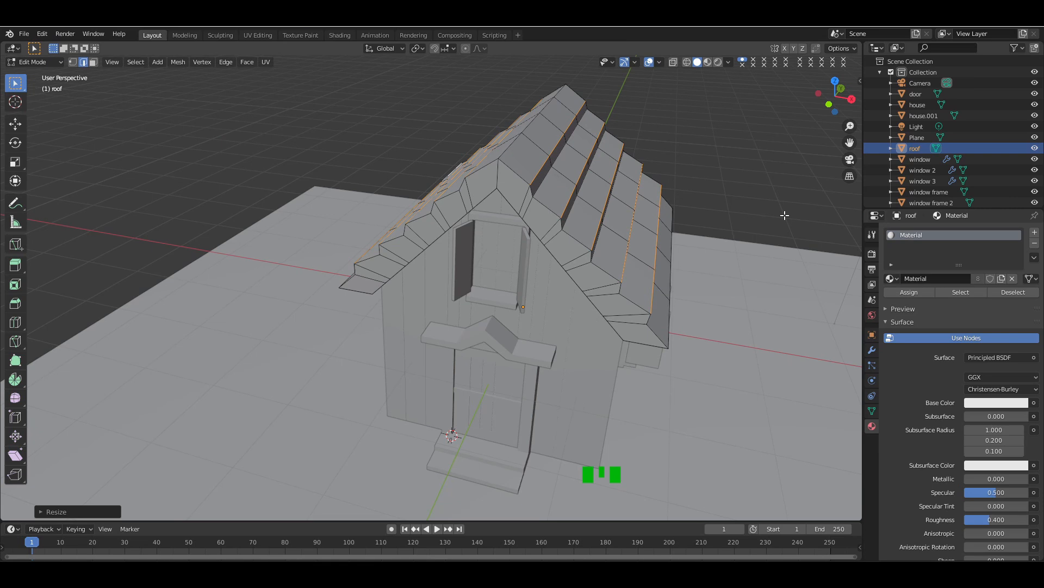
# - Lower the selected edge rows about 0.05 m along Z and widen them again along X by about 1.03
pyautogui.press('g')
pyautogui.press('z')
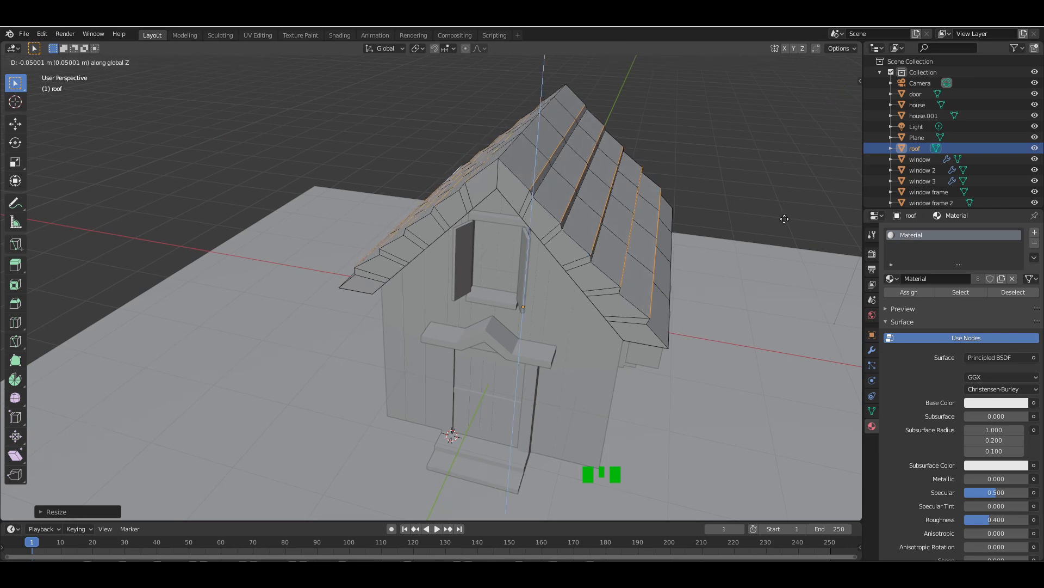
pyautogui.click(784, 219)
pyautogui.press('s')
pyautogui.press('x')
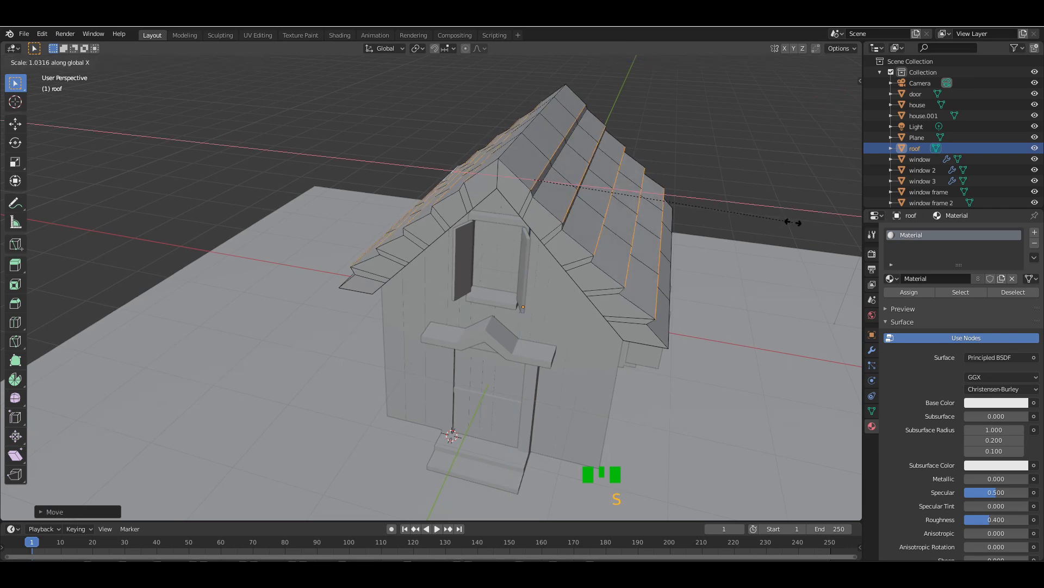
pyautogui.click(795, 224)
# - Lower the overlapping roof edges about 0.01 m more along Z and return to Object Mode
pyautogui.press('g')
pyautogui.press('z')
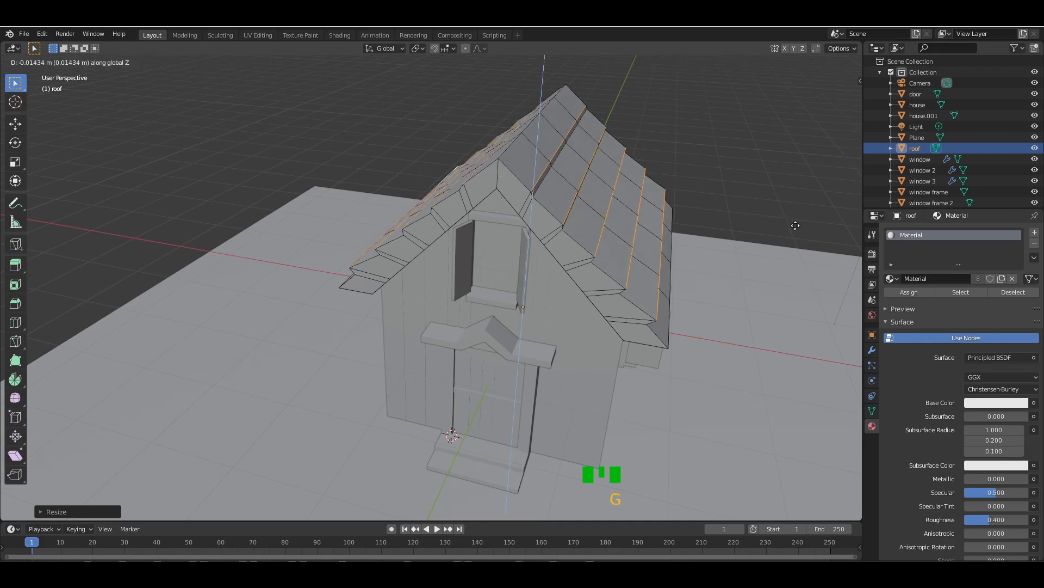
pyautogui.click(860, 225)
pyautogui.moveTo(834, 96); pyautogui.dragTo(618, 241)
pyautogui.press('Tab')
pyautogui.press('Tab')
pyautogui.press('Tab')
pyautogui.press('KP_Subtract')
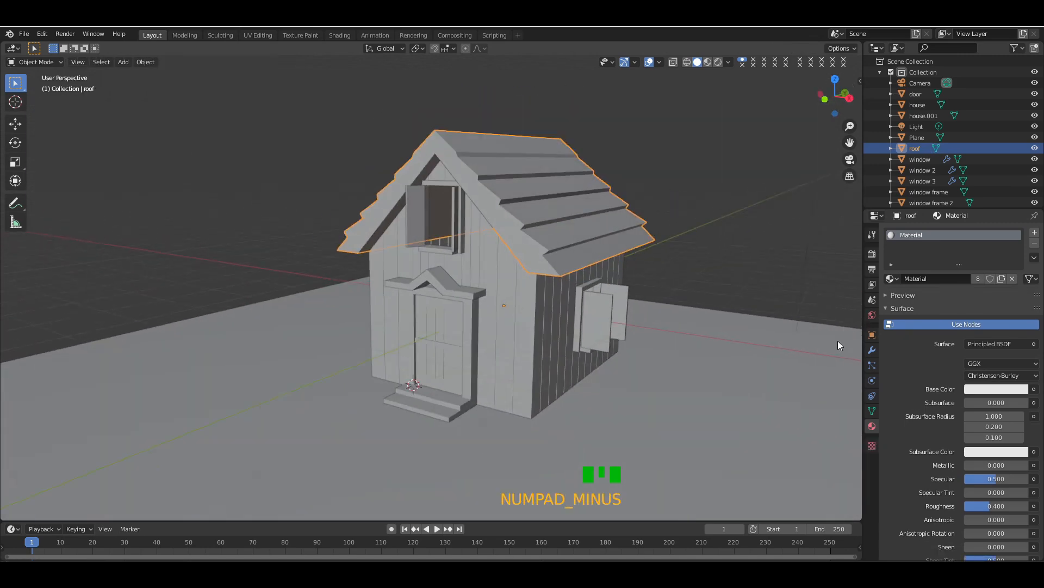
# - Rename the roof's material to roof with a dark blue base color, and display the viewport in Material Preview
pyautogui.tripleClick(926, 233)
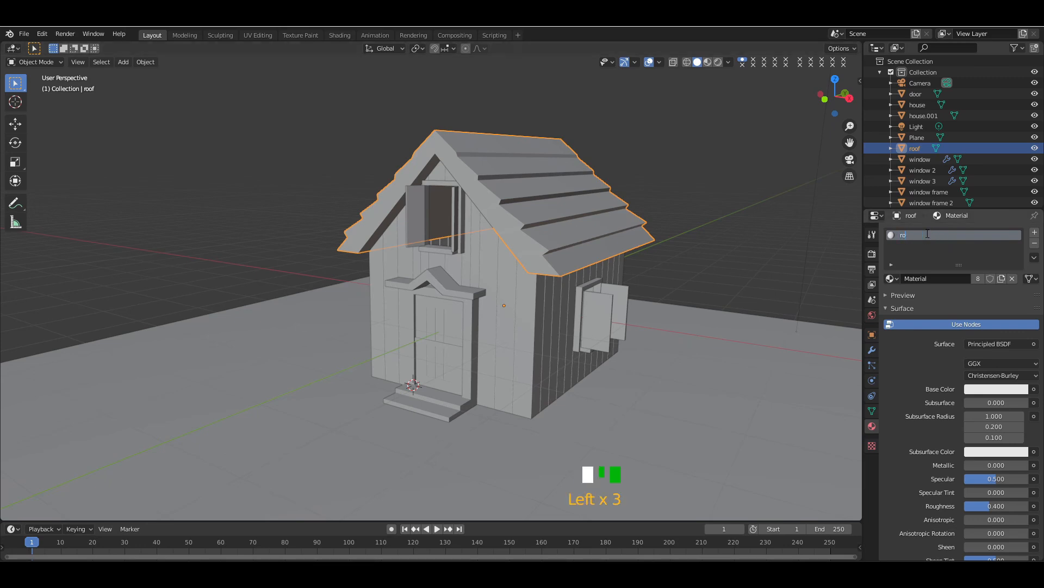
pyautogui.click(978, 390)
pyautogui.click(998, 249)
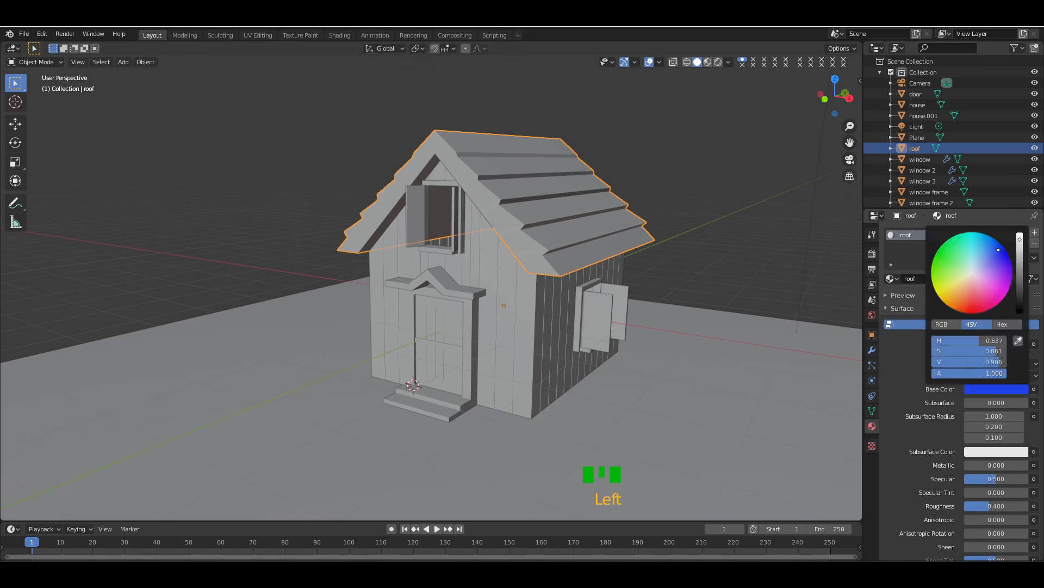
pyautogui.moveTo(1020, 239); pyautogui.dragTo(1021, 284)
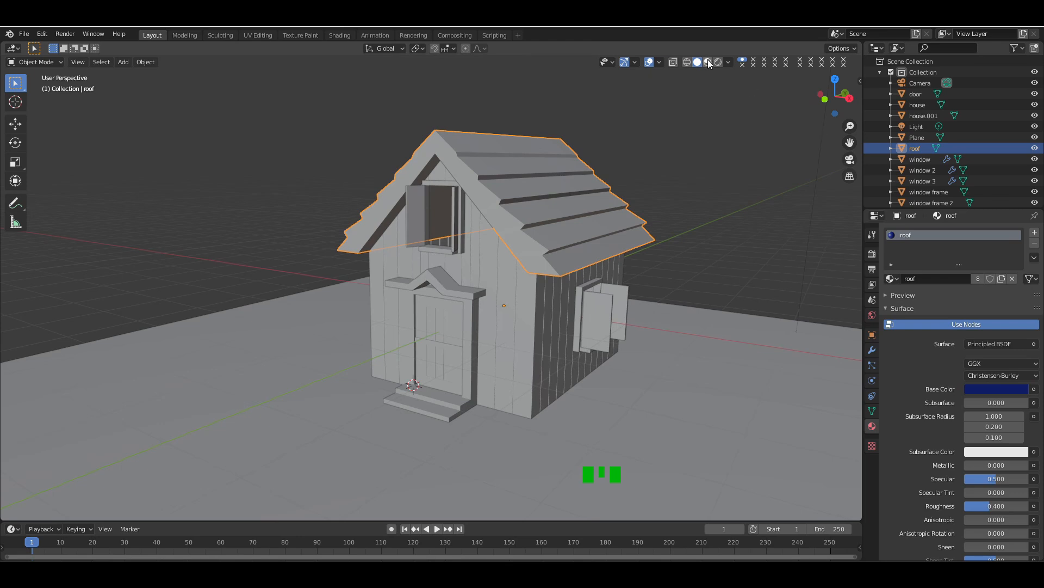
pyautogui.click(708, 62)
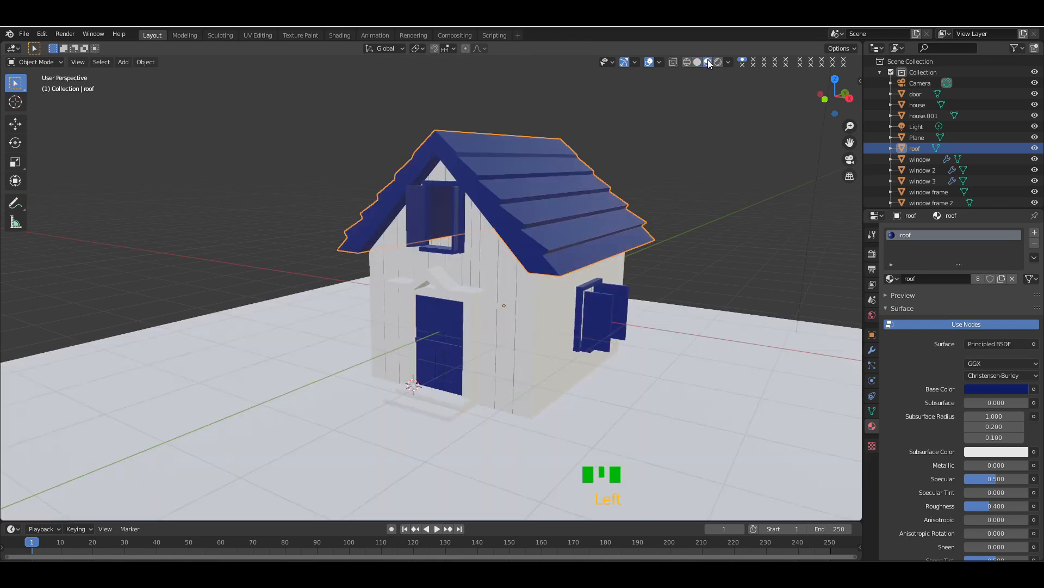
# - Replace the roof material on the side window shutters with a new material named window, using a red base color
pyautogui.click(589, 309)
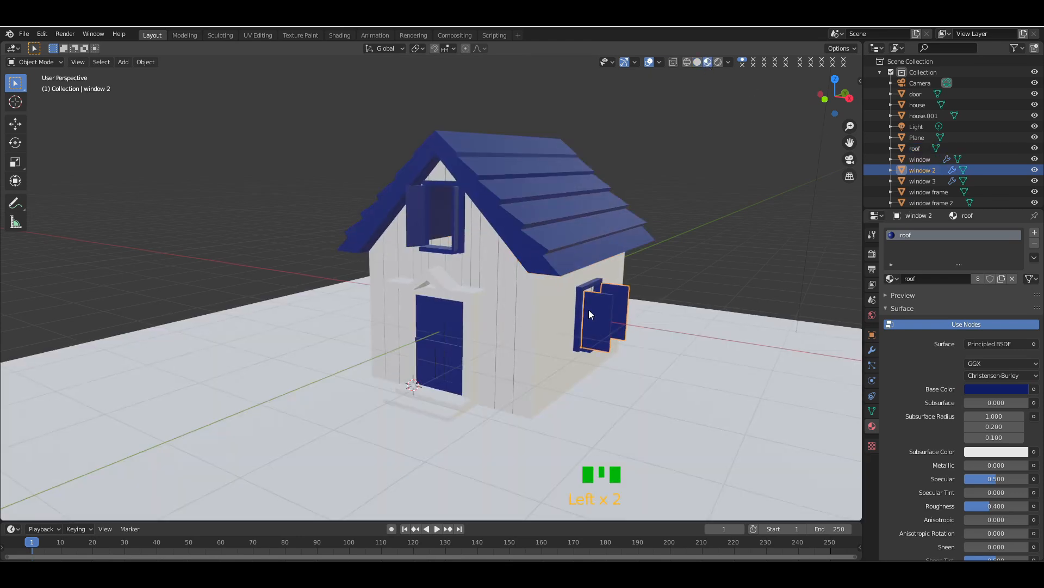
pyautogui.click(1035, 246)
pyautogui.click(1035, 234)
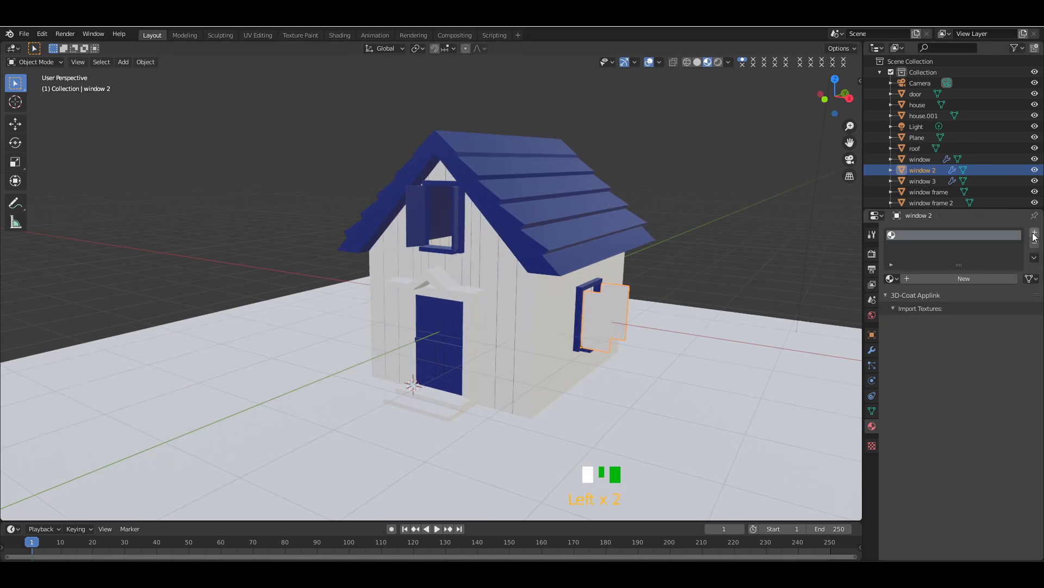
pyautogui.click(954, 279)
pyautogui.doubleClick(929, 234)
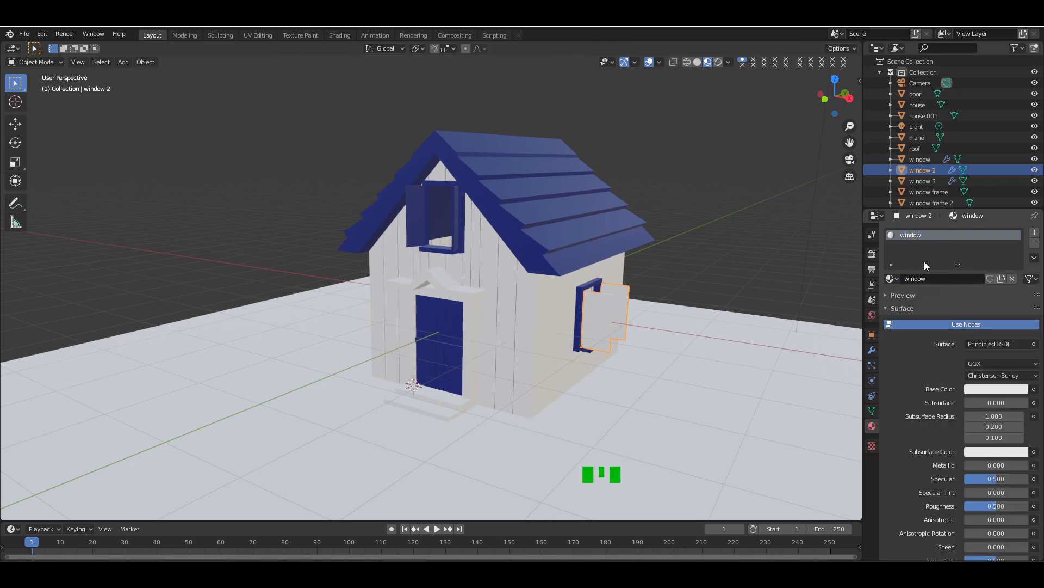
pyautogui.click(986, 390)
pyautogui.click(970, 309)
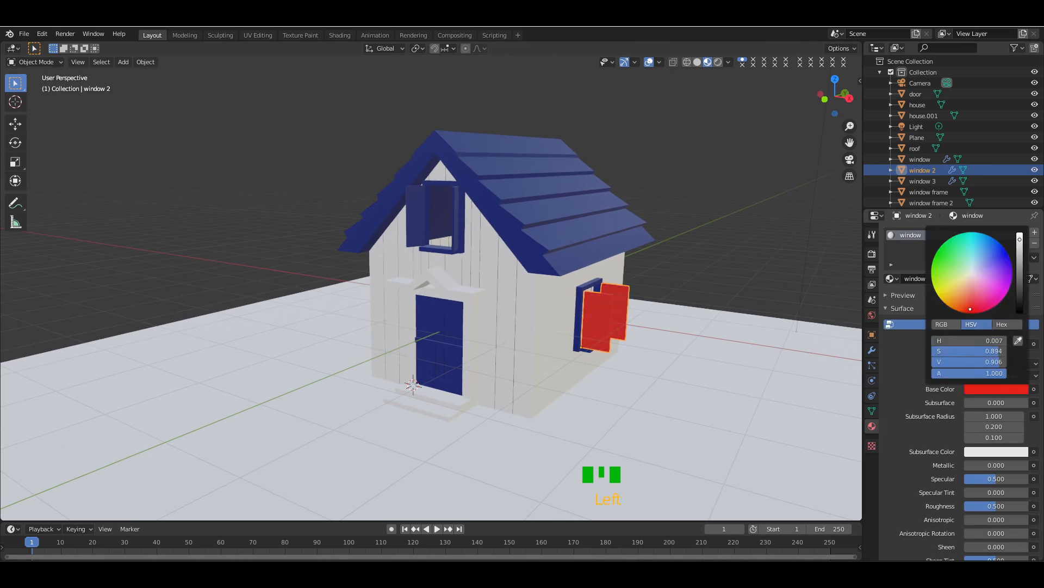
# - Replace the roof material on the side window's frame with the window material
pyautogui.click(905, 348)
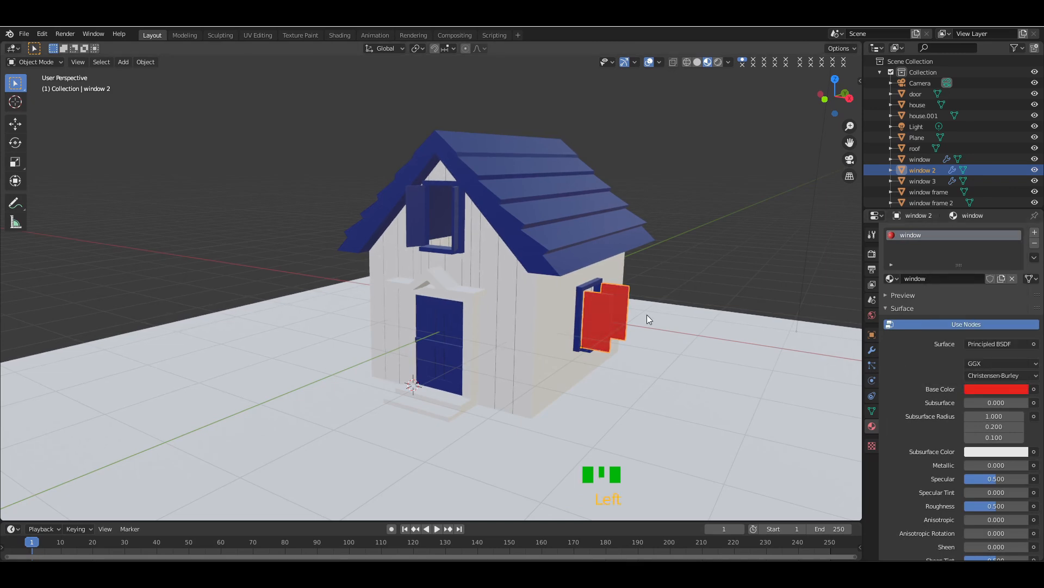
pyautogui.click(581, 295)
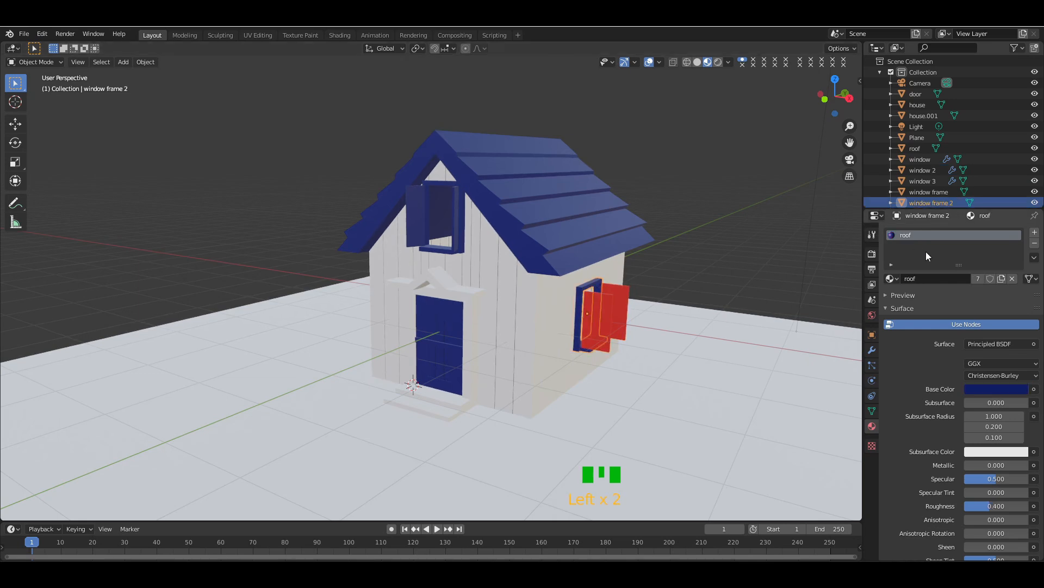
pyautogui.click(1035, 244)
pyautogui.click(891, 278)
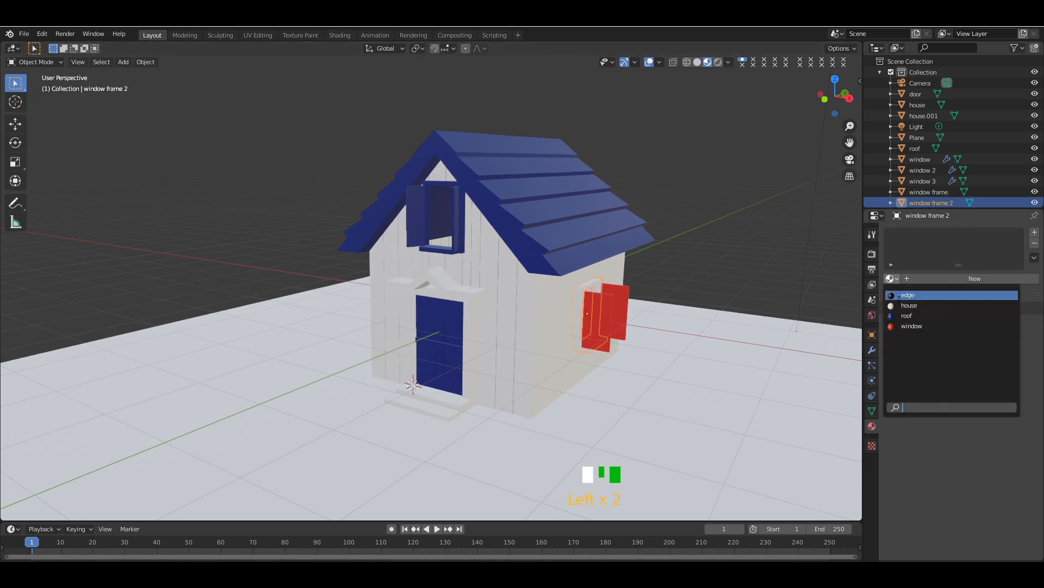
pyautogui.click(906, 327)
# - Assign the window material to the front attic window's shutters and frame in place of the roof material
pyautogui.click(455, 214)
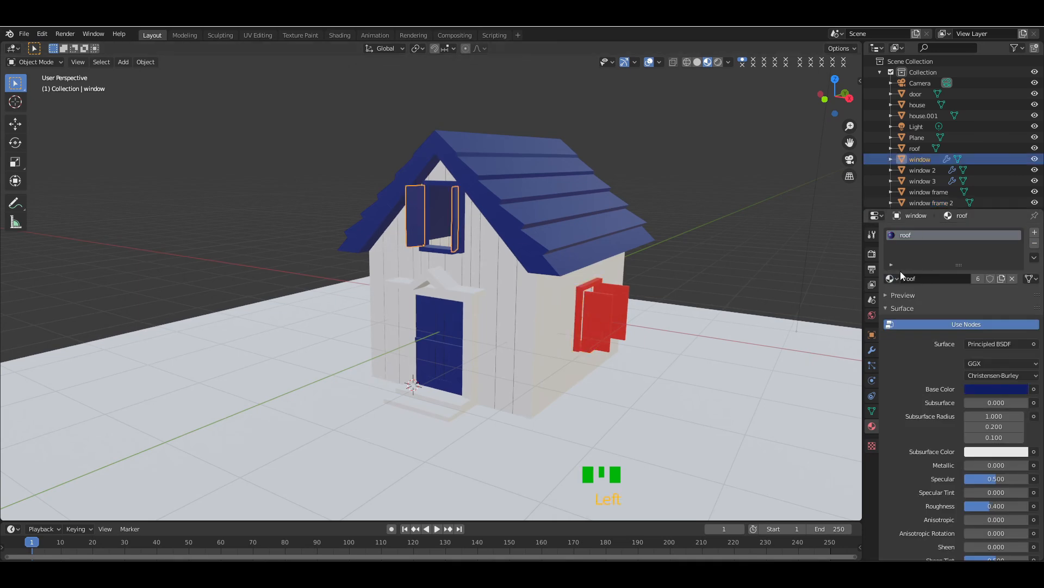
pyautogui.click(890, 278)
pyautogui.click(906, 321)
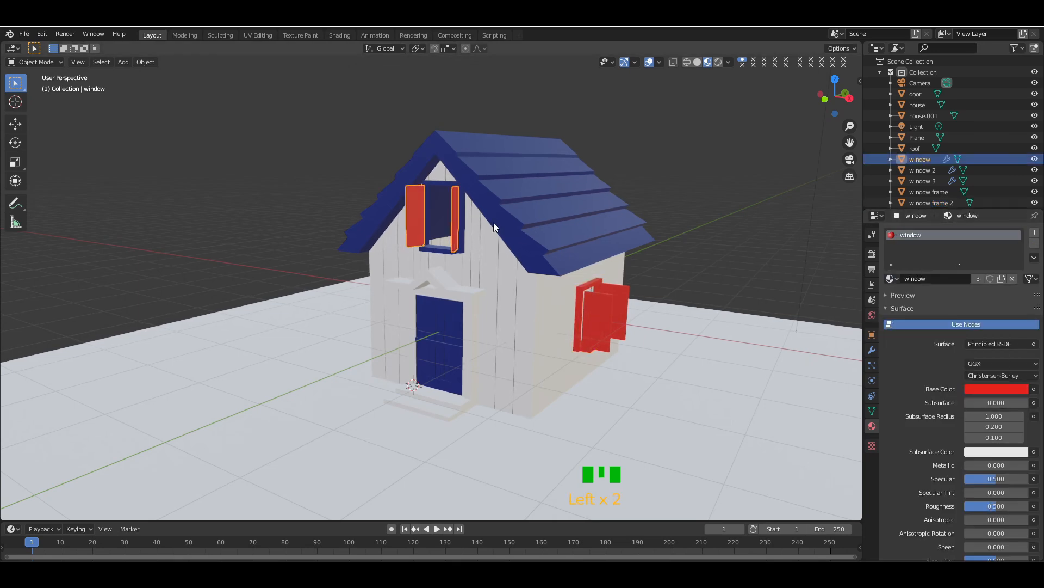
pyautogui.click(461, 218)
pyautogui.click(890, 278)
pyautogui.click(905, 326)
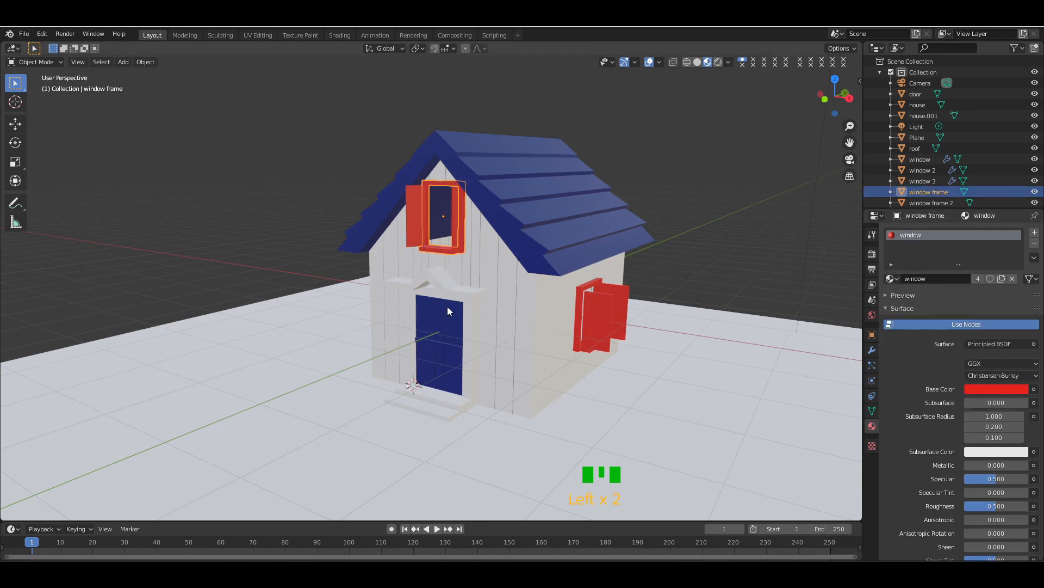
# - Replace the roof material in the door's first slot with the window material and deselect the door
pyautogui.click(448, 317)
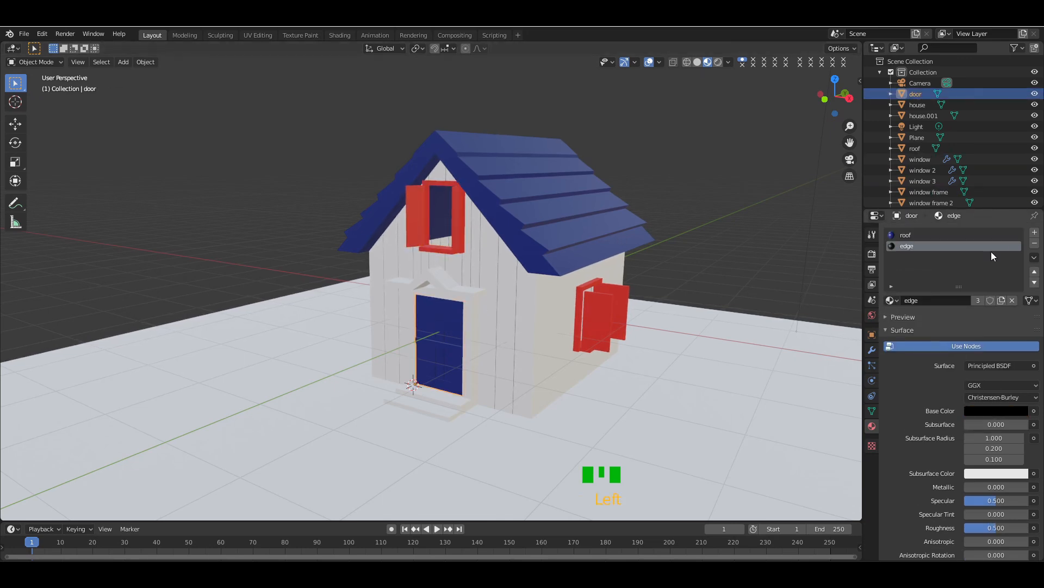
pyautogui.click(931, 233)
pyautogui.click(891, 300)
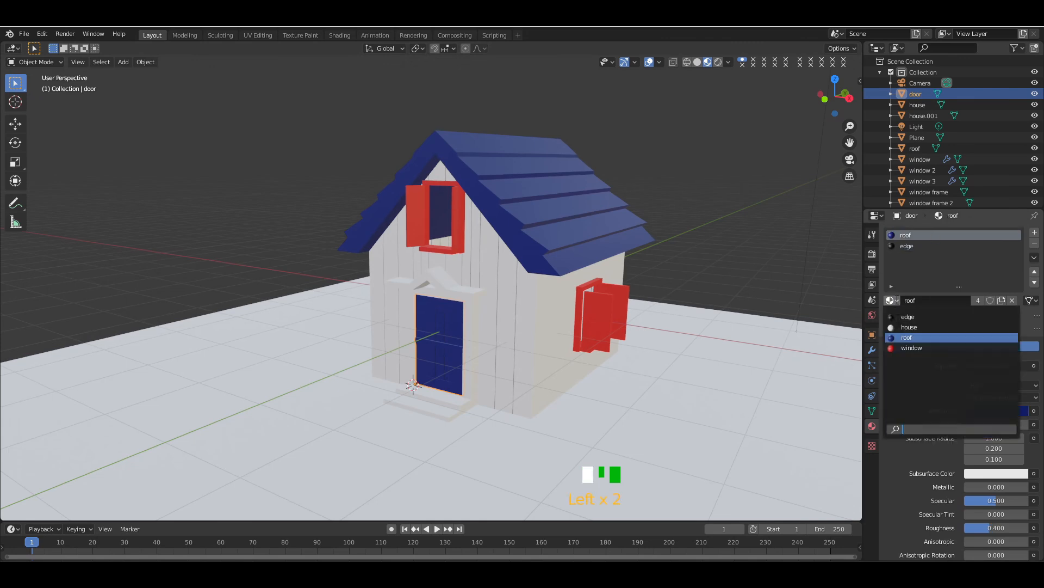
pyautogui.click(905, 344)
pyautogui.click(714, 204)
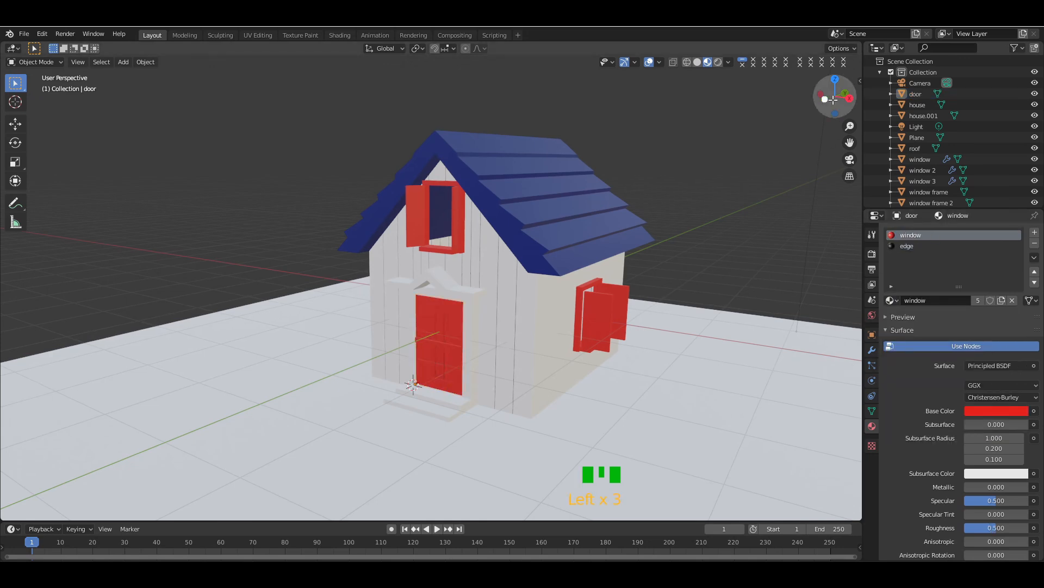
# - Assign the window material to the shutters and frame of the window on the house's opposite side
pyautogui.moveTo(826, 97); pyautogui.dragTo(434, 99)
pyautogui.click(413, 292)
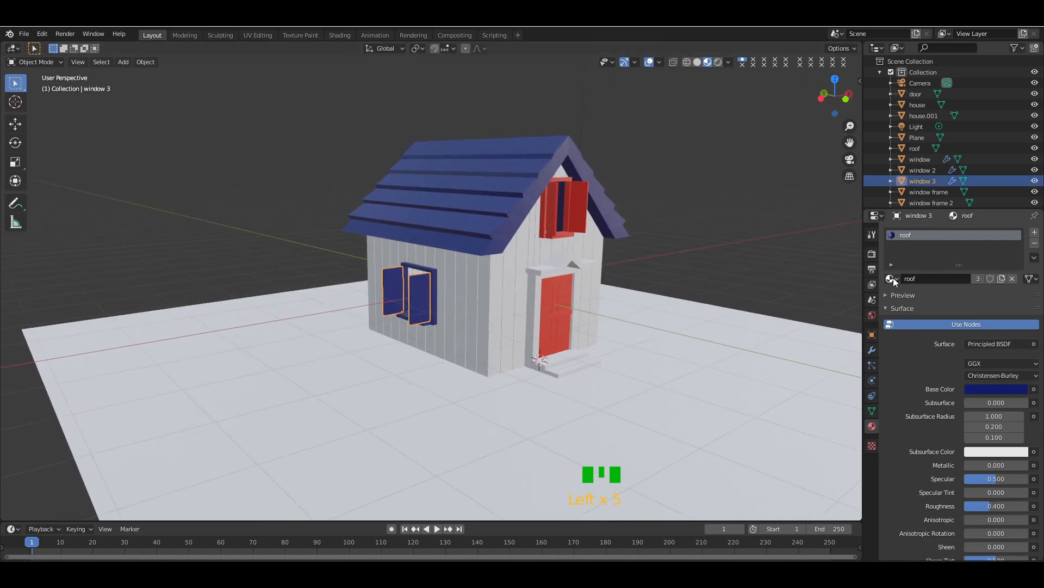
pyautogui.click(891, 278)
pyautogui.click(906, 322)
pyautogui.click(891, 278)
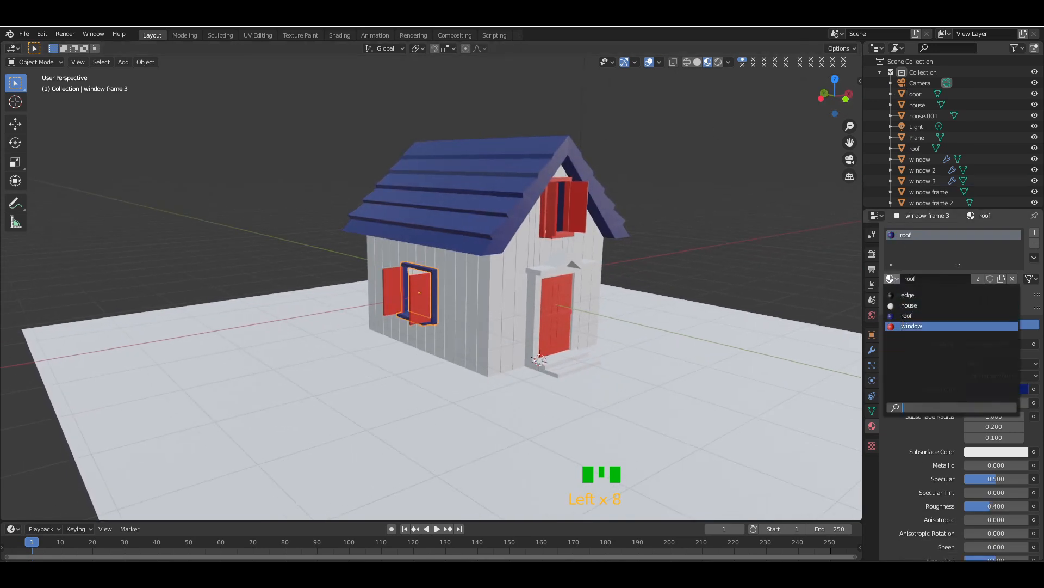
# - Give the small canopy above the door the roof material in its first slot and deselect it
pyautogui.click(542, 271)
pyautogui.click(890, 300)
pyautogui.click(904, 337)
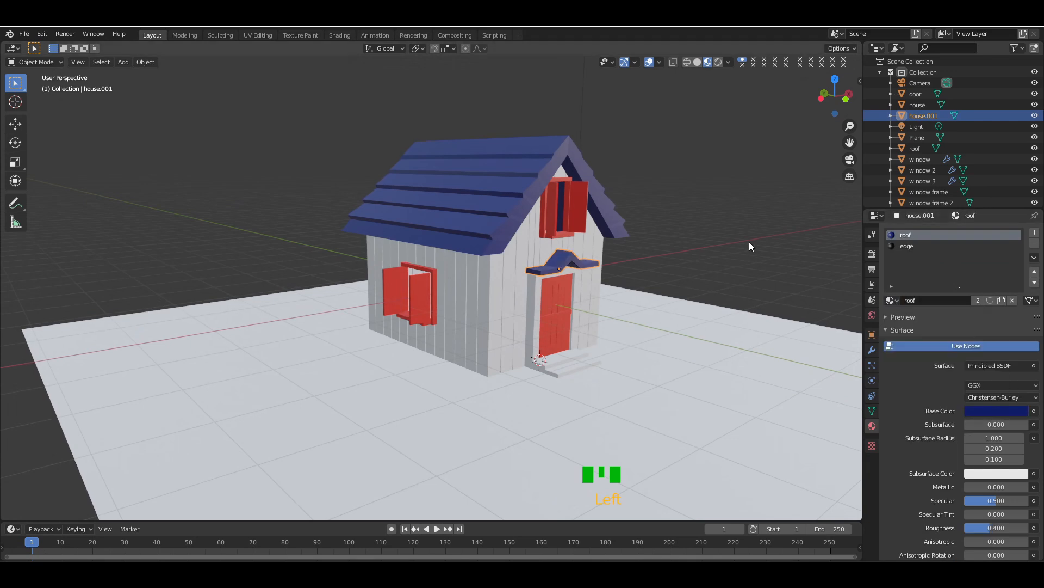
pyautogui.click(751, 245)
# - Change the house material's base color to a darkened muted teal
pyautogui.moveTo(832, 97); pyautogui.dragTo(758, 98)
pyautogui.click(506, 326)
pyautogui.click(983, 413)
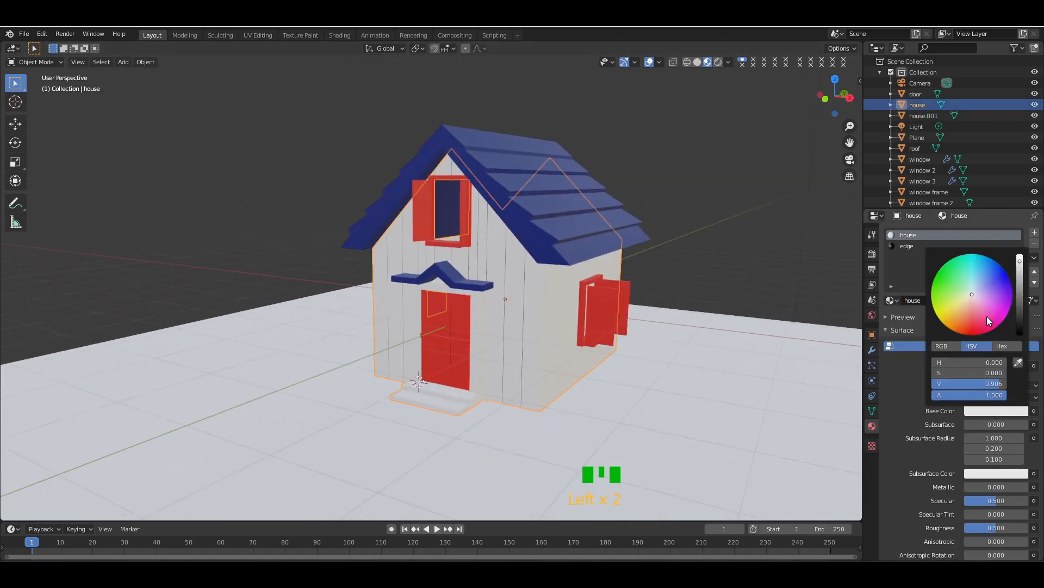
pyautogui.click(973, 280)
pyautogui.moveTo(1020, 261); pyautogui.dragTo(1020, 293)
pyautogui.click(784, 142)
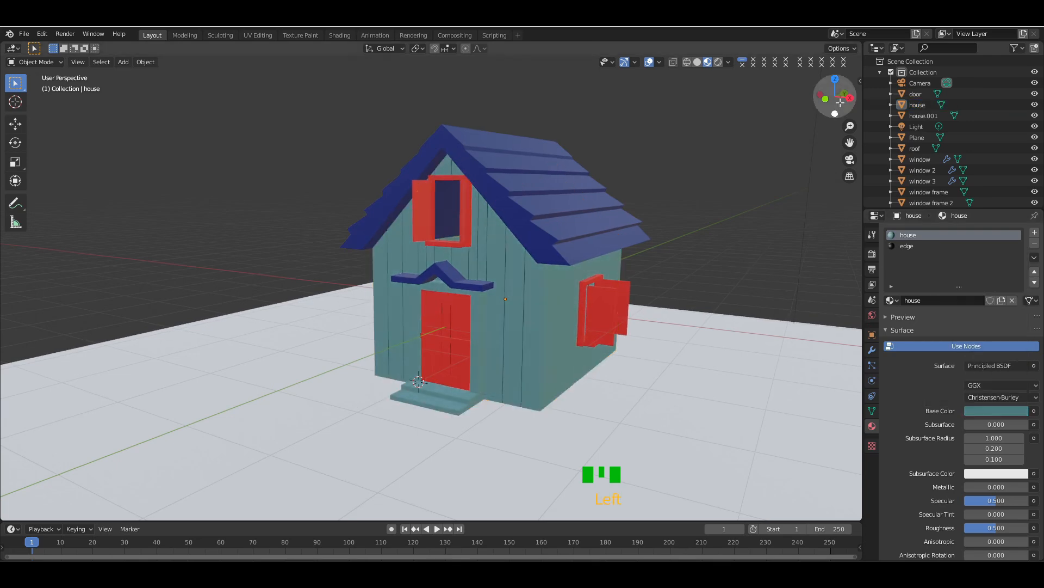
# - Hide the viewport overlays and switch to the Shading workspace
pyautogui.moveTo(833, 97)
pyautogui.mouseDown()
pyautogui.moveTo(979, 99)
pyautogui.moveTo(800, 99)
pyautogui.moveTo(828, 99)
pyautogui.mouseUp()
pyautogui.click(649, 62)
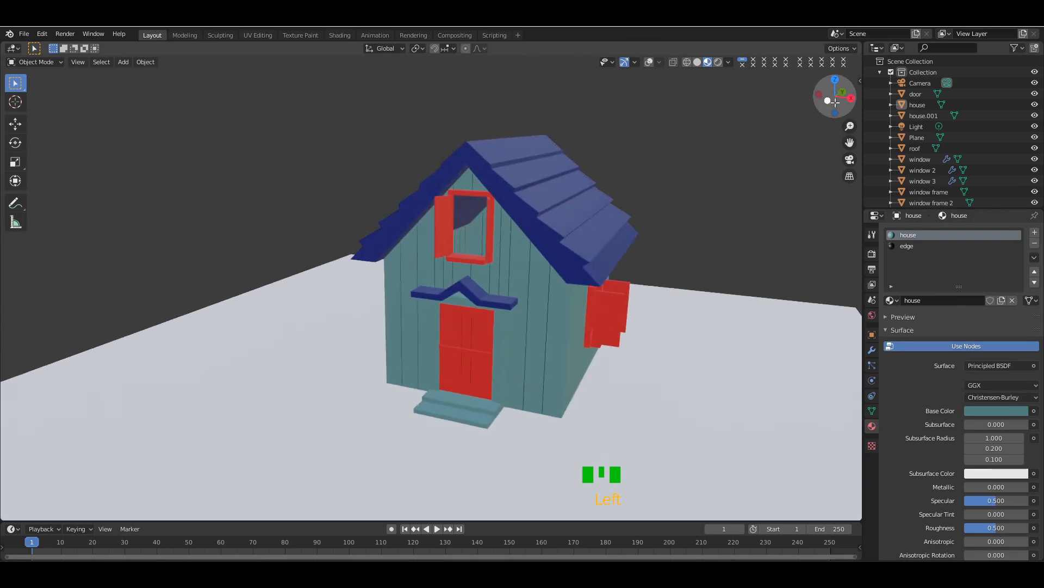
pyautogui.click(339, 35)
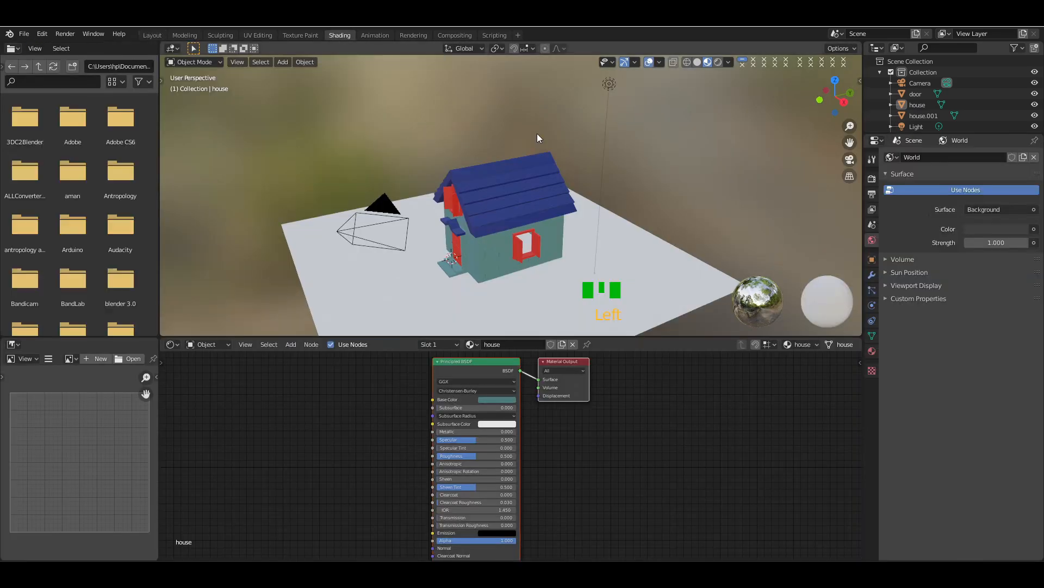
pyautogui.scroll(5, 537, 133)
# - Add a Noise Texture node to the roof material's node tree, left of the Principled BSDF
pyautogui.hotkey('shift', 'a')
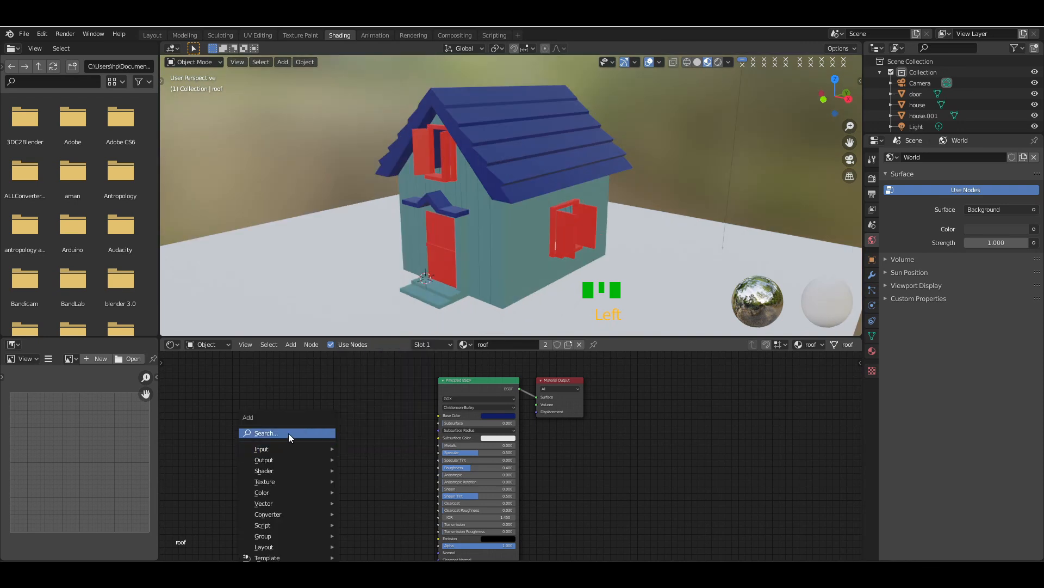
pyautogui.click(289, 433)
pyautogui.write('noi')
pyautogui.click(305, 453)
pyautogui.click(363, 452)
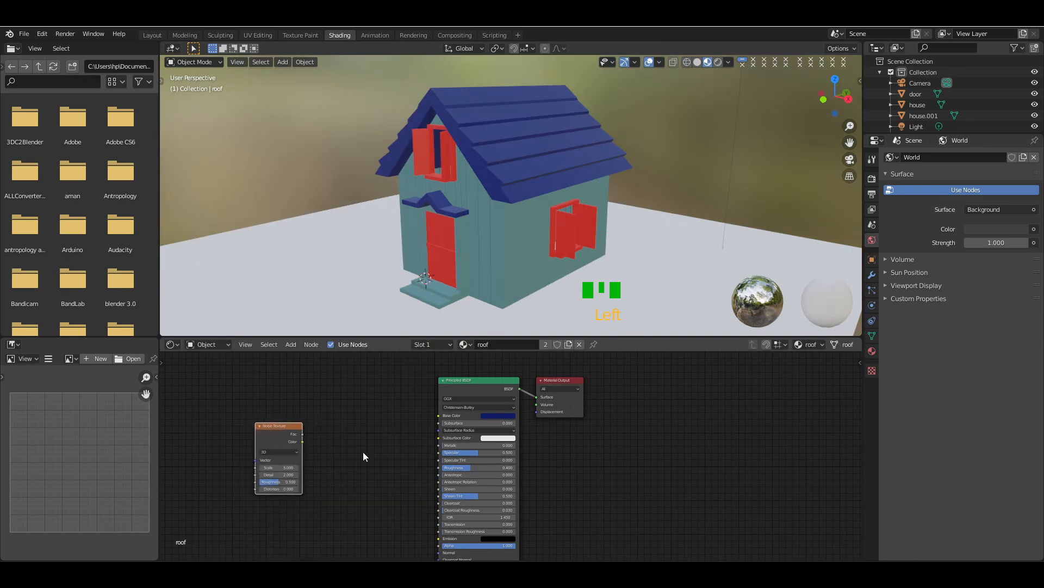
# - Add a ColorRamp node to the roof material and route the noise Color through it into Base Color
pyautogui.hotkey('shift', 'a')
pyautogui.click(338, 431)
pyautogui.write('col')
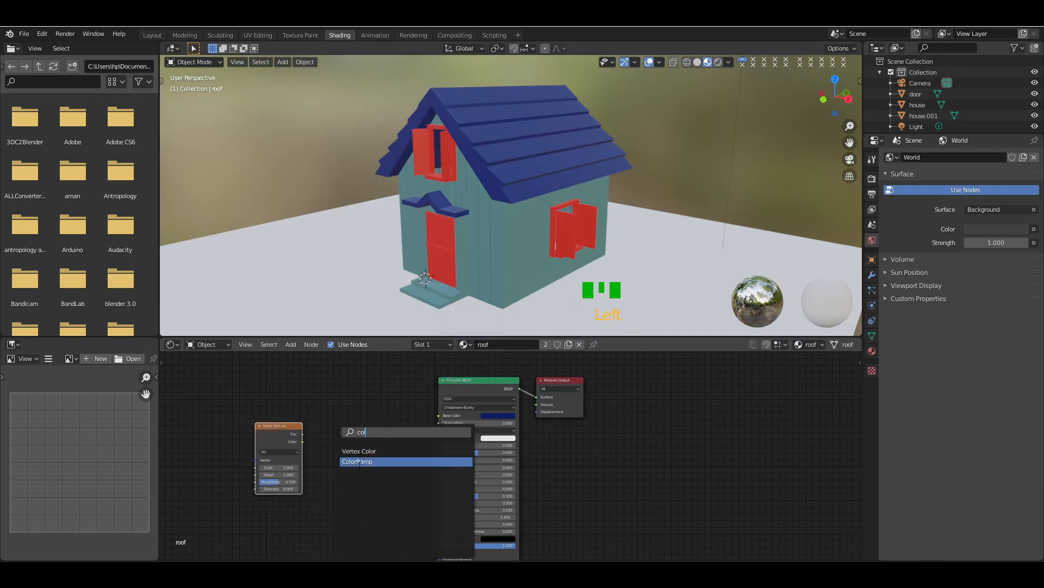
pyautogui.click(343, 461)
pyautogui.click(336, 461)
pyautogui.moveTo(302, 442); pyautogui.dragTo(437, 416)
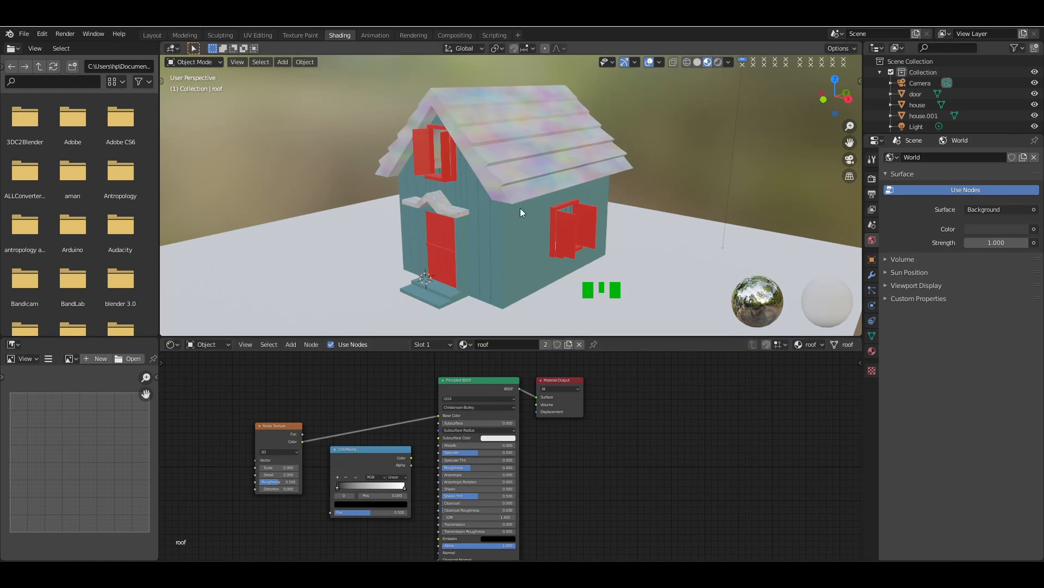
pyautogui.moveTo(364, 468); pyautogui.dragTo(373, 439)
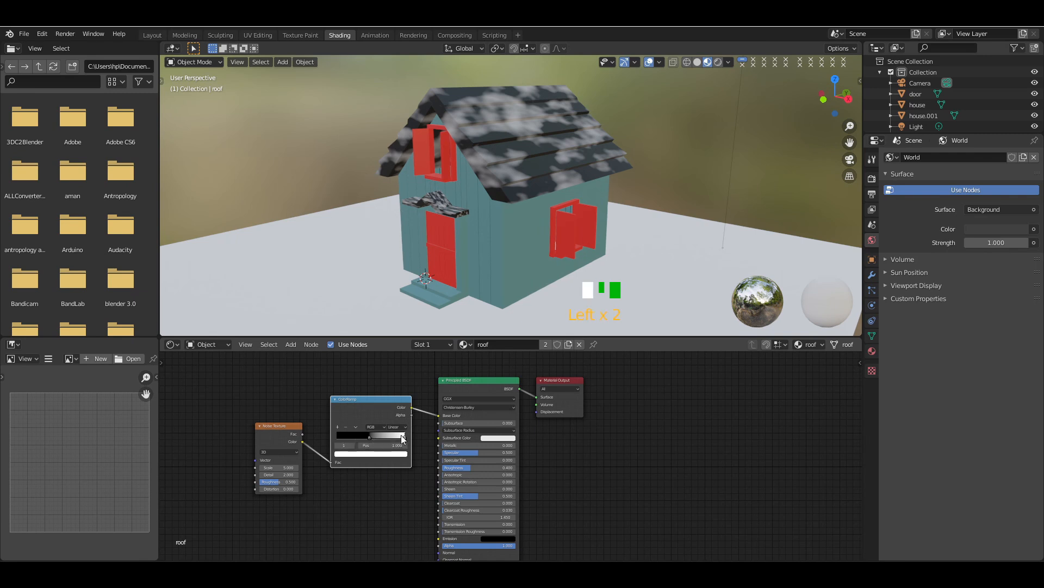
# - Color the roof ColorRamp's white stop orange and slightly raise the roof material's roughness
pyautogui.click(383, 454)
pyautogui.moveTo(374, 379)
pyautogui.mouseDown()
pyautogui.moveTo(372, 359)
pyautogui.moveTo(342, 396)
pyautogui.moveTo(363, 405)
pyautogui.moveTo(347, 400)
pyautogui.moveTo(379, 363)
pyautogui.moveTo(350, 404)
pyautogui.moveTo(361, 435)
pyautogui.moveTo(393, 439)
pyautogui.moveTo(351, 441)
pyautogui.moveTo(411, 442)
pyautogui.mouseUp()
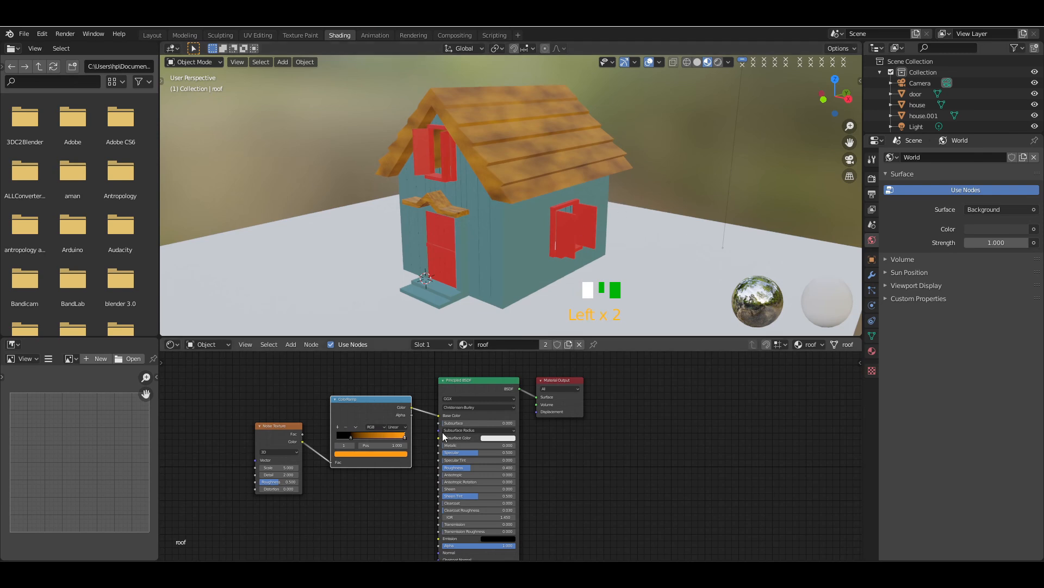
pyautogui.moveTo(471, 467)
pyautogui.mouseDown()
pyautogui.moveTo(447, 468)
pyautogui.moveTo(485, 468)
pyautogui.mouseUp()
pyautogui.moveTo(824, 111)
pyautogui.mouseDown()
pyautogui.moveTo(861, 111)
pyautogui.moveTo(836, 112)
pyautogui.mouseUp()
# - Add a Noise Texture node to the house walls' material
pyautogui.click(519, 252)
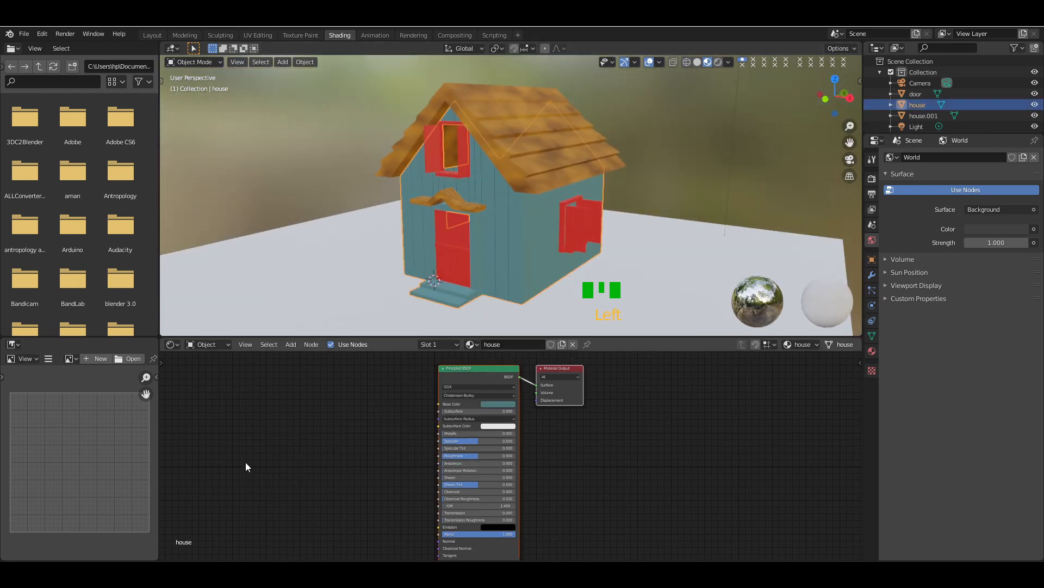
pyautogui.hotkey('shift', 'a')
pyautogui.write('noi')
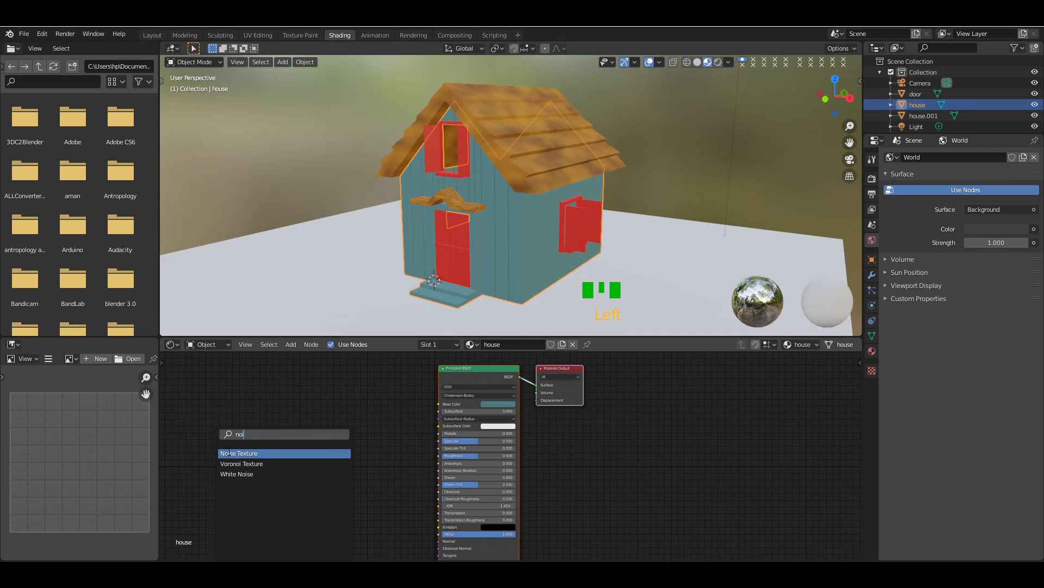
pyautogui.click(229, 453)
pyautogui.click(266, 454)
# - Add a ColorRamp node to the house material and link it between the noise Color and Base Color
pyautogui.hotkey('shift', 'a')
pyautogui.click(333, 434)
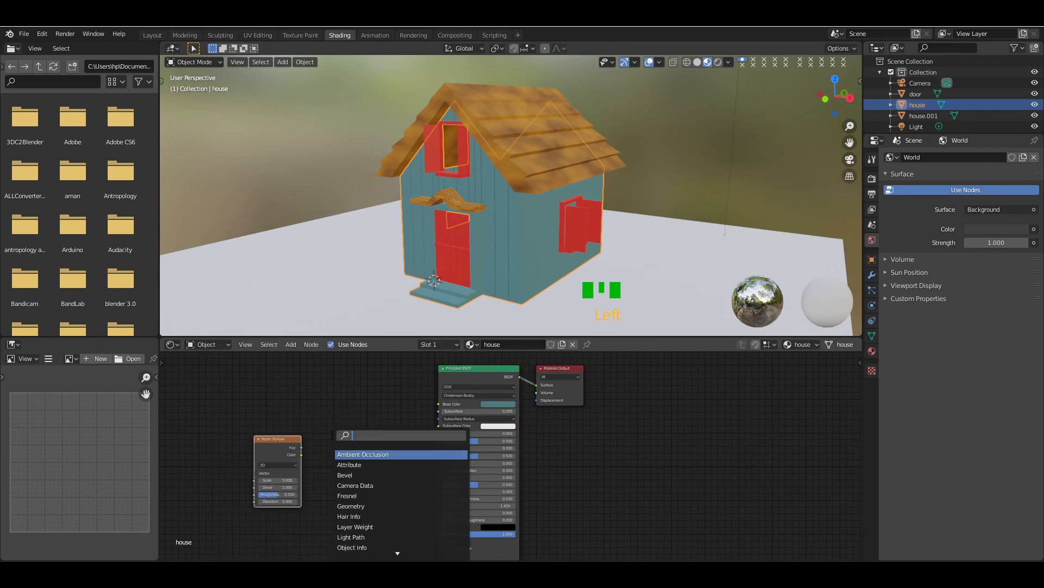
pyautogui.write('col')
pyautogui.click(346, 465)
pyautogui.click(326, 465)
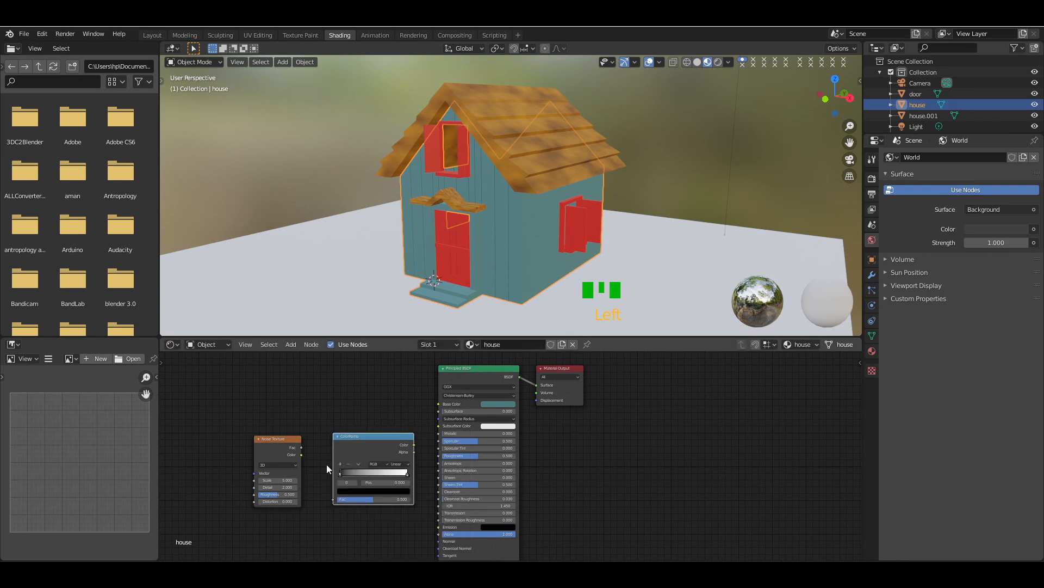
pyautogui.moveTo(414, 445); pyautogui.dragTo(438, 403)
pyautogui.moveTo(385, 436); pyautogui.dragTo(381, 431)
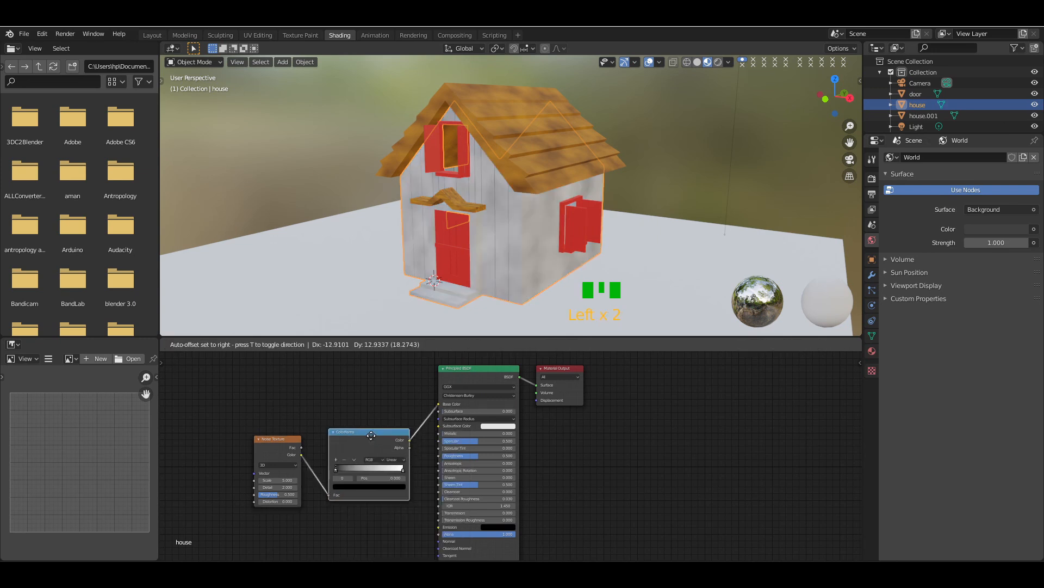
# - Change the house ColorRamp's white stop to a light turquoise
pyautogui.moveTo(339, 469); pyautogui.dragTo(387, 469)
pyautogui.click(401, 469)
pyautogui.click(370, 486)
pyautogui.moveTo(365, 414); pyautogui.dragTo(391, 400)
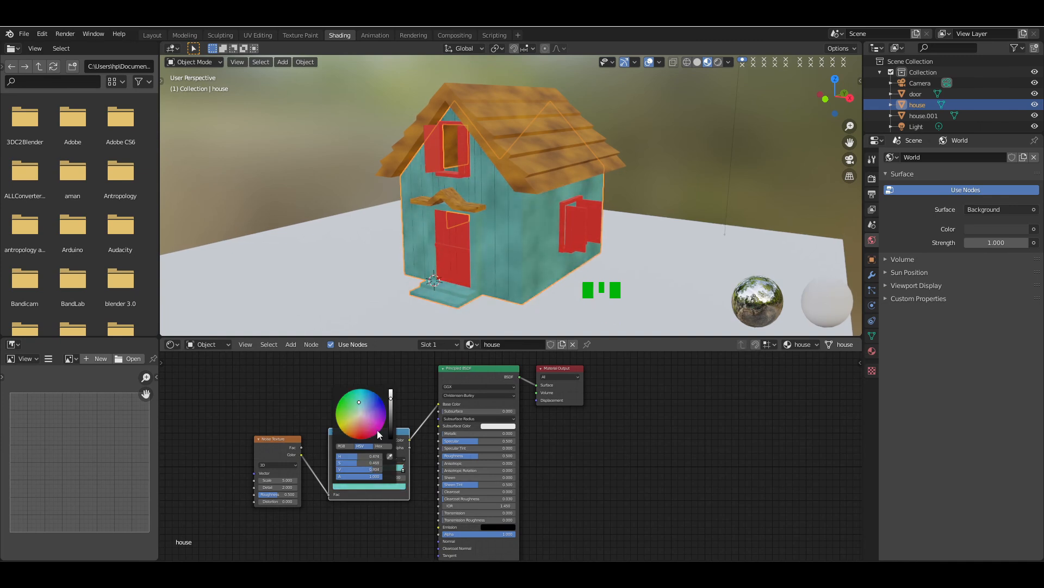
# - Move the house ColorRamp's turquoise stop to position 0.441 and deselect the house
pyautogui.moveTo(339, 471); pyautogui.dragTo(329, 470)
pyautogui.click(333, 467)
pyautogui.moveTo(398, 469); pyautogui.dragTo(361, 470)
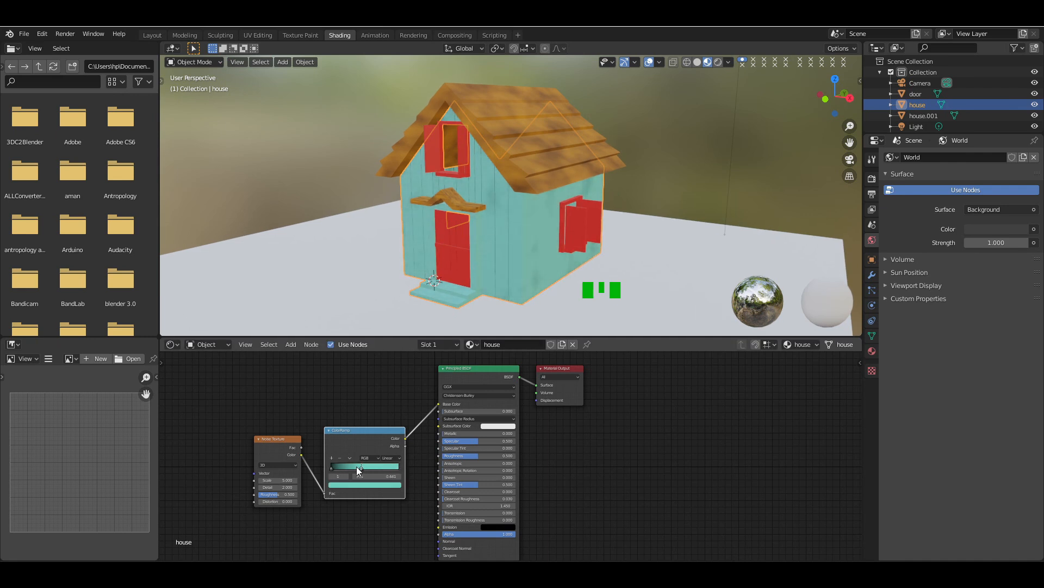
pyautogui.press('KP_Add')
pyautogui.moveTo(835, 97)
pyautogui.mouseDown()
pyautogui.moveTo(908, 97)
pyautogui.moveTo(758, 97)
pyautogui.moveTo(914, 97)
pyautogui.moveTo(843, 97)
pyautogui.mouseUp()
pyautogui.hotkey('alt', 'a')
# - Select the door and add a Noise Texture node to its window material
pyautogui.click(452, 251)
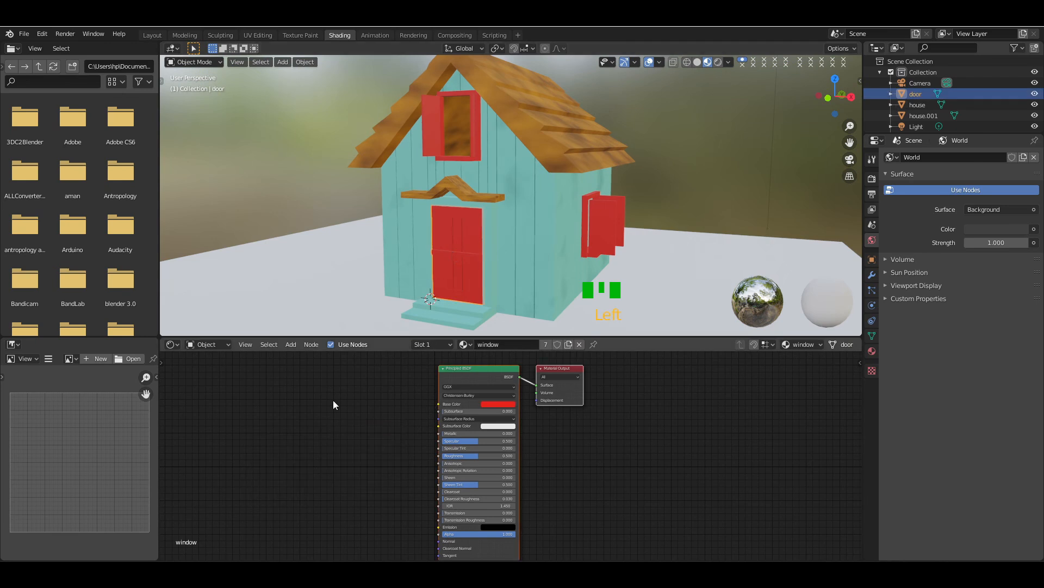
pyautogui.hotkey('shift', 'a')
pyautogui.click(286, 430)
pyautogui.write('noi')
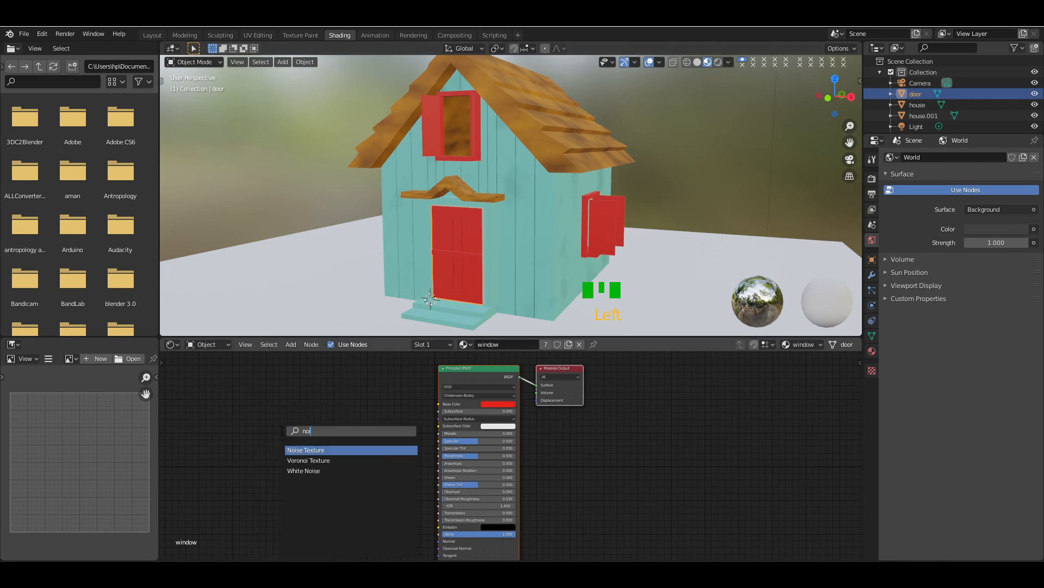
pyautogui.press('Return')
pyautogui.click(351, 439)
# - Add a ColorRamp node to the window material and connect the noise Color through it to Base Color
pyautogui.hotkey('shift', 'a')
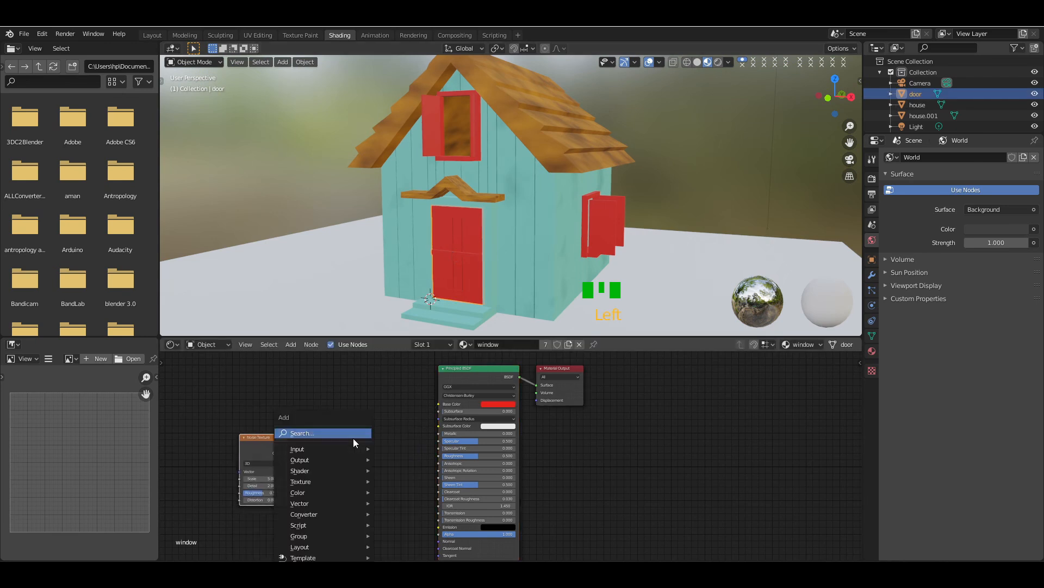
pyautogui.click(354, 438)
pyautogui.write('col')
pyautogui.click(357, 462)
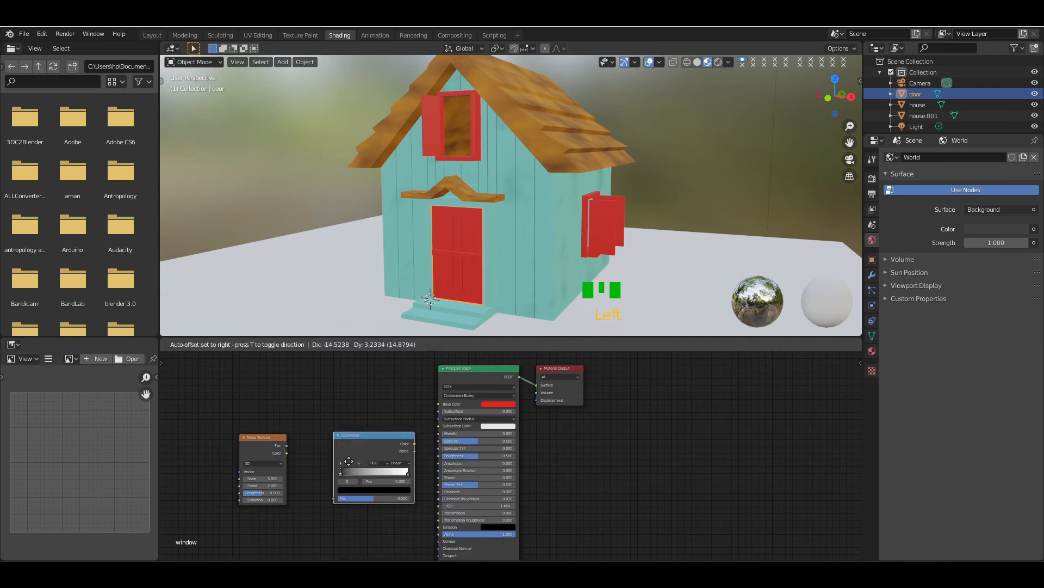
pyautogui.click(351, 458)
pyautogui.moveTo(286, 452); pyautogui.dragTo(332, 494)
pyautogui.moveTo(413, 439); pyautogui.dragTo(438, 404)
# - Set the window material's white ColorRamp stop to red and move it to about position 0.48
pyautogui.click(389, 489)
pyautogui.click(363, 437)
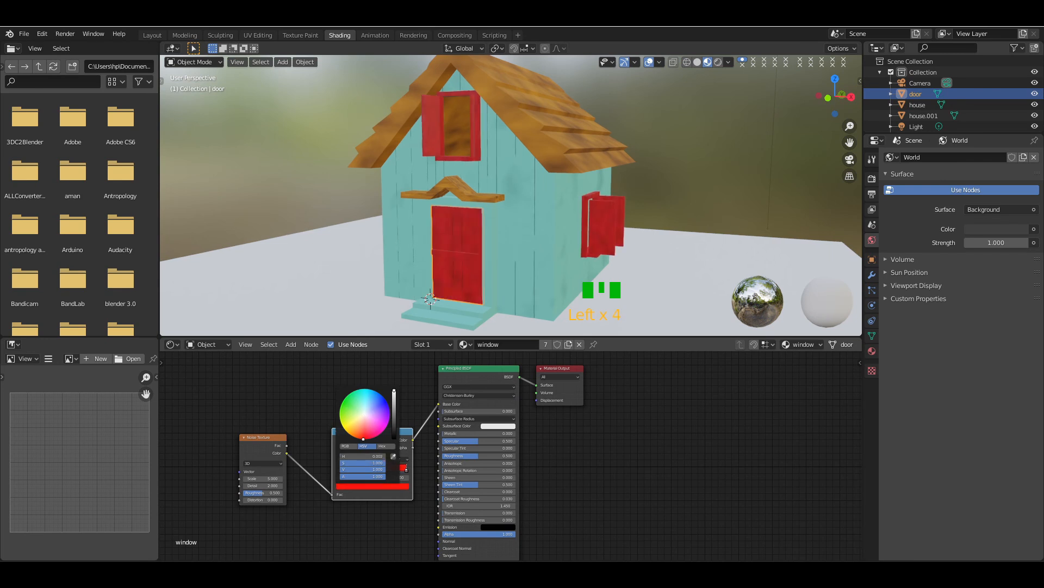
pyautogui.press('KP_Add')
pyautogui.moveTo(406, 467); pyautogui.dragTo(370, 468)
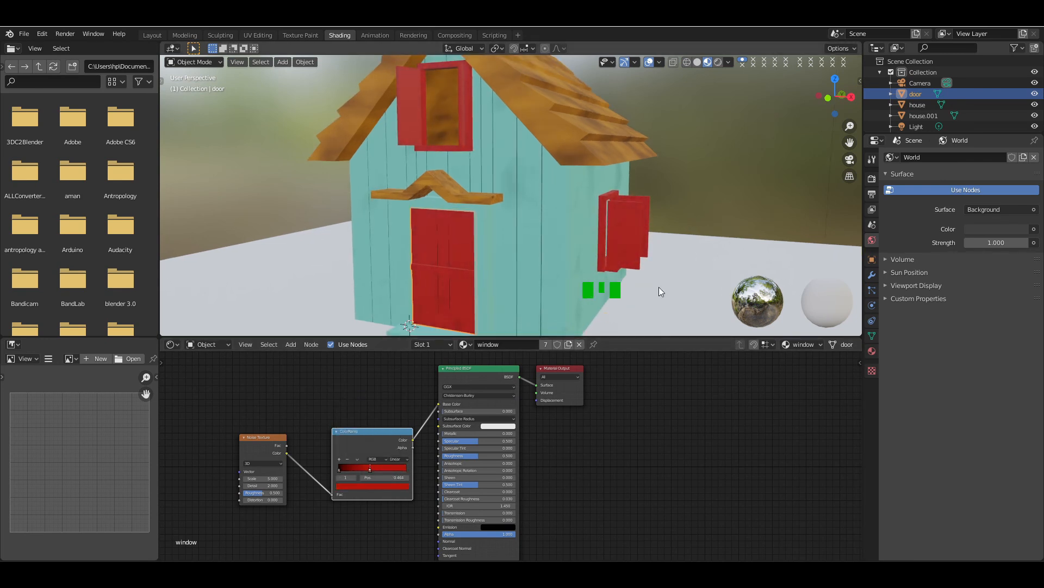
# - Select the house and shift its ColorRamp's turquoise stop to a more saturated cyan
pyautogui.click(660, 289)
pyautogui.moveTo(835, 97); pyautogui.dragTo(783, 101)
pyautogui.press('KP_Subtract')
pyautogui.press('KP_Subtract')
pyautogui.click(571, 239)
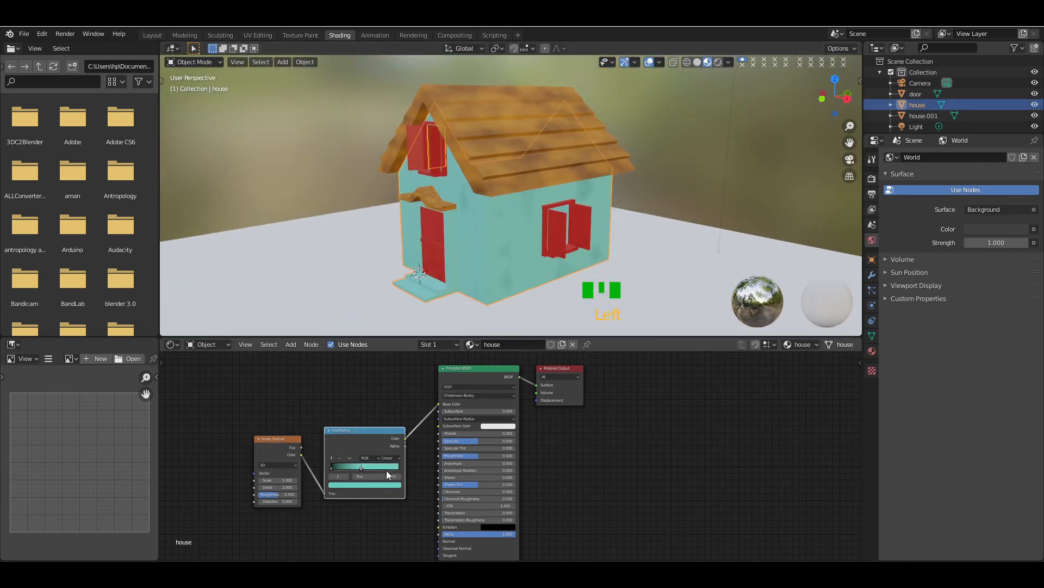
pyautogui.click(388, 484)
pyautogui.moveTo(356, 402)
pyautogui.mouseDown()
pyautogui.moveTo(362, 396)
pyautogui.moveTo(334, 423)
pyautogui.moveTo(344, 434)
pyautogui.moveTo(360, 390)
pyautogui.mouseUp()
pyautogui.click(746, 205)
# - Examine the house's colors in the Layout workspace with the viewport overlays hidden
pyautogui.moveTo(835, 97)
pyautogui.mouseDown()
pyautogui.moveTo(859, 93)
pyautogui.moveTo(837, 92)
pyautogui.mouseUp()
pyautogui.click(152, 35)
pyautogui.click(540, 161)
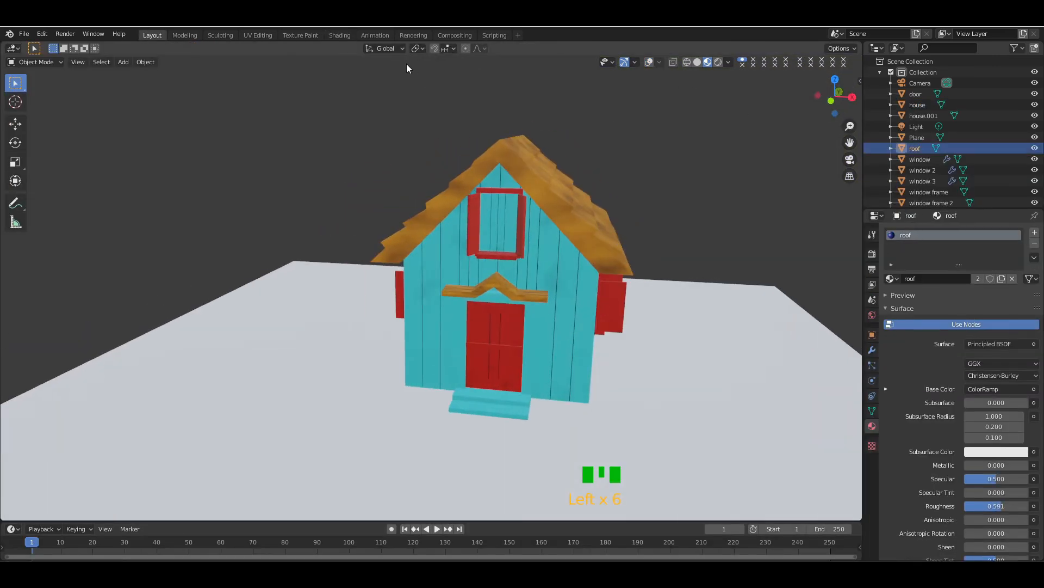
pyautogui.click(566, 239)
pyautogui.click(649, 62)
# - Select the roof and change its ColorRamp's orange stop to dark purple in the Shading workspace
pyautogui.click(565, 195)
pyautogui.scroll(-2, 1032, 412)
pyautogui.click(339, 35)
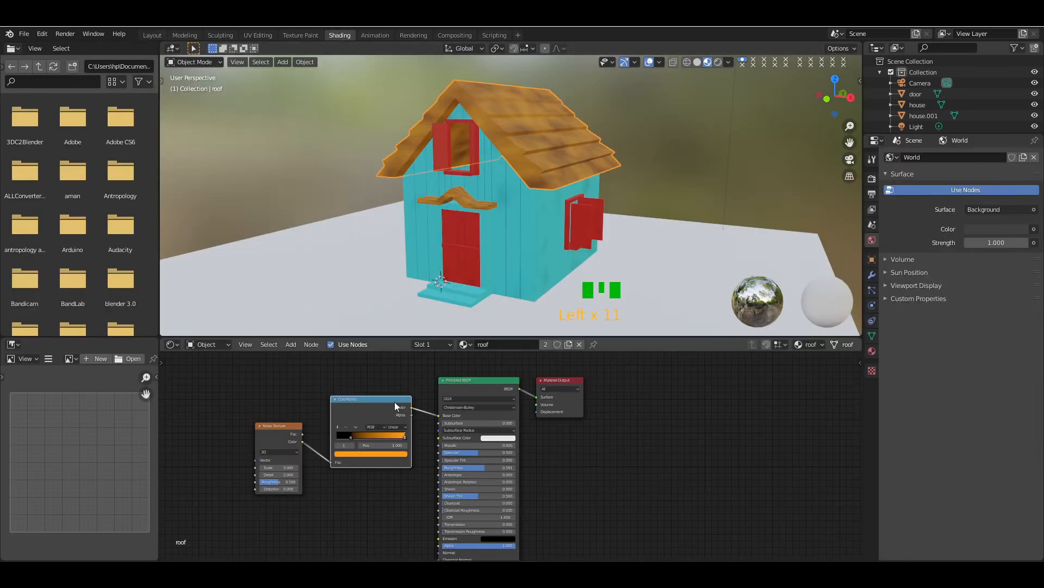
pyautogui.click(396, 452)
pyautogui.click(363, 381)
pyautogui.moveTo(393, 364); pyautogui.dragTo(392, 396)
pyautogui.click(371, 384)
# - Select the house and change its ColorRamp's cyan stop to light grey
pyautogui.moveTo(593, 231)
pyautogui.mouseDown(button='middle')
pyautogui.moveTo(550, 230)
pyautogui.moveTo(611, 231)
pyautogui.mouseUp(button='middle')
pyautogui.click(555, 245)
pyautogui.click(388, 484)
pyautogui.click(360, 401)
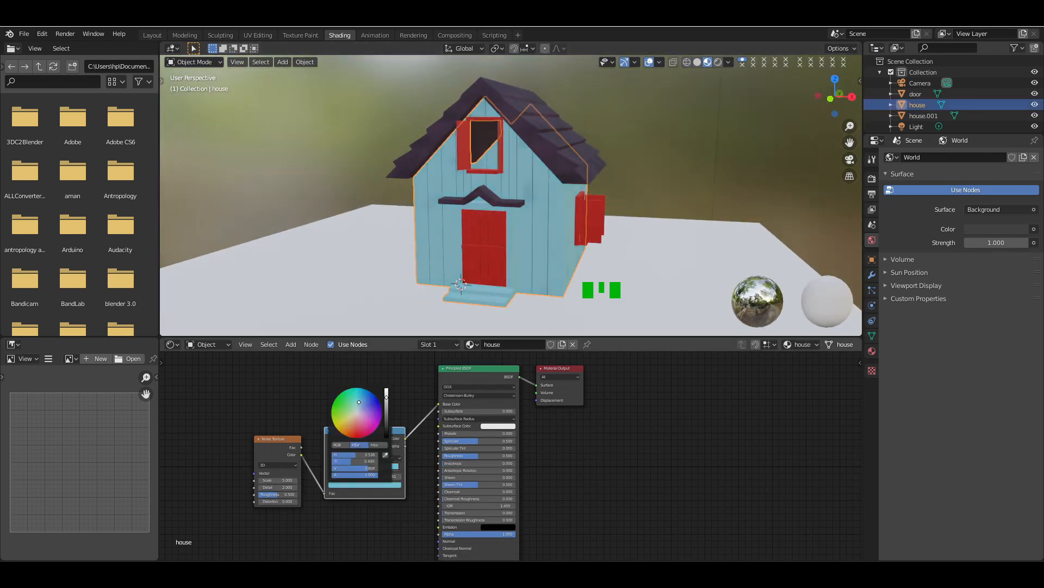
pyautogui.moveTo(387, 399)
pyautogui.mouseDown()
pyautogui.moveTo(386, 412)
pyautogui.moveTo(387, 403)
pyautogui.mouseUp()
pyautogui.click(358, 402)
pyautogui.click(791, 121)
pyautogui.moveTo(835, 97)
pyautogui.mouseDown()
pyautogui.moveTo(794, 98)
pyautogui.moveTo(854, 98)
pyautogui.mouseUp()
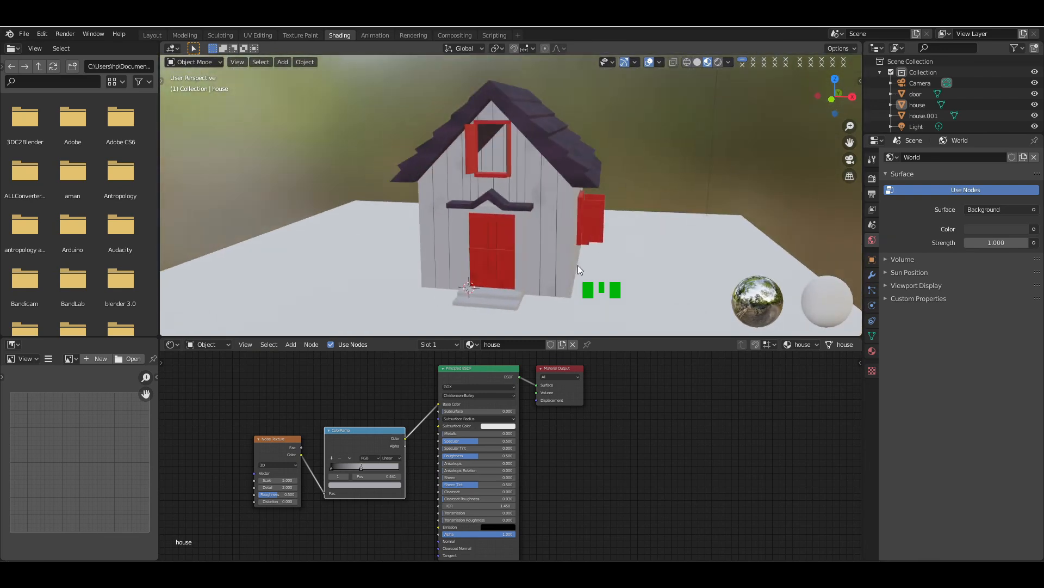
# - Unlink the window material from the door's first slot and create a new material there
pyautogui.click(482, 229)
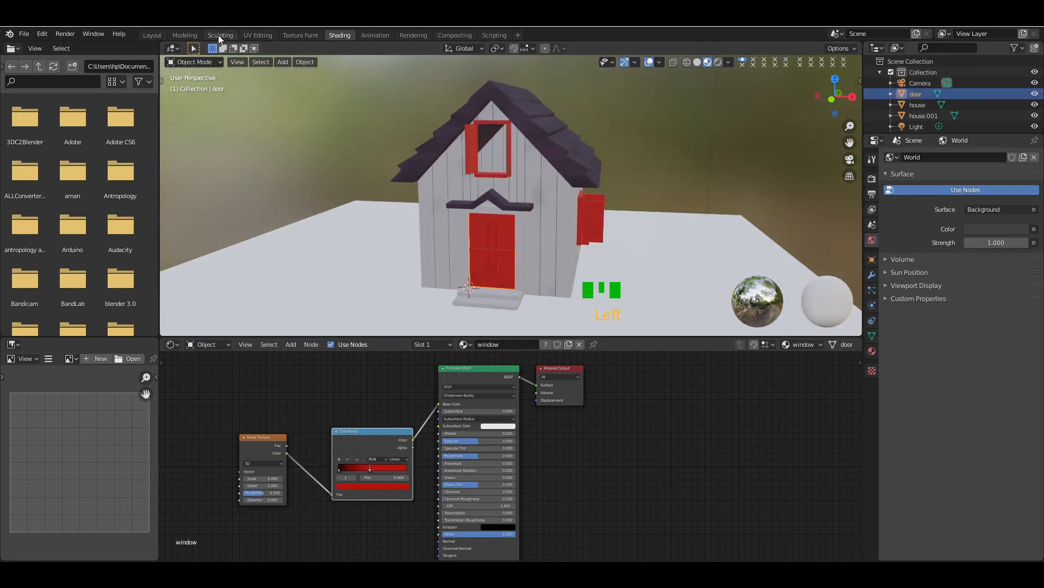
pyautogui.click(870, 353)
pyautogui.moveTo(835, 98); pyautogui.dragTo(791, 99)
pyautogui.click(1010, 226)
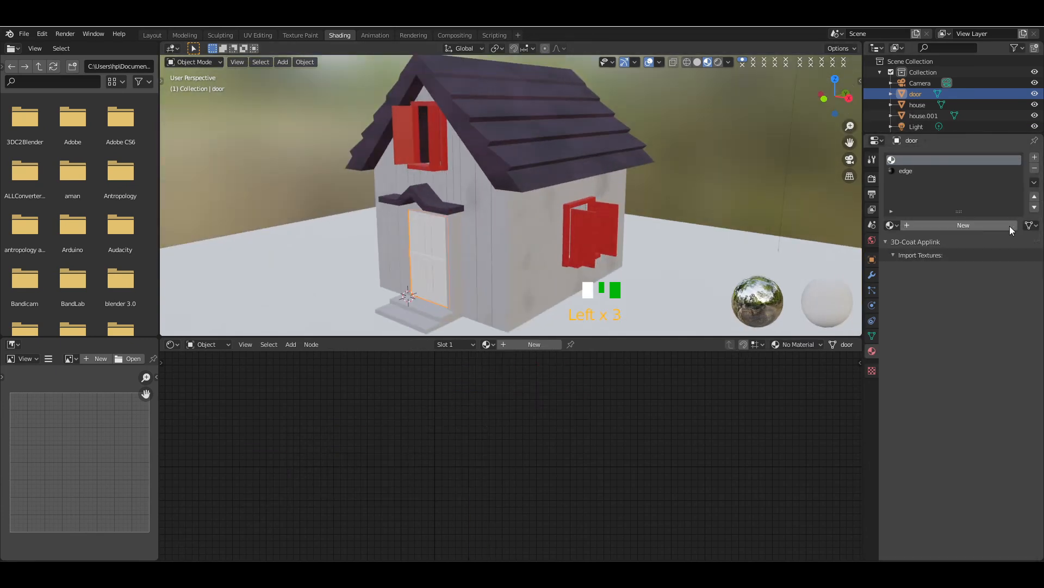
pyautogui.click(973, 225)
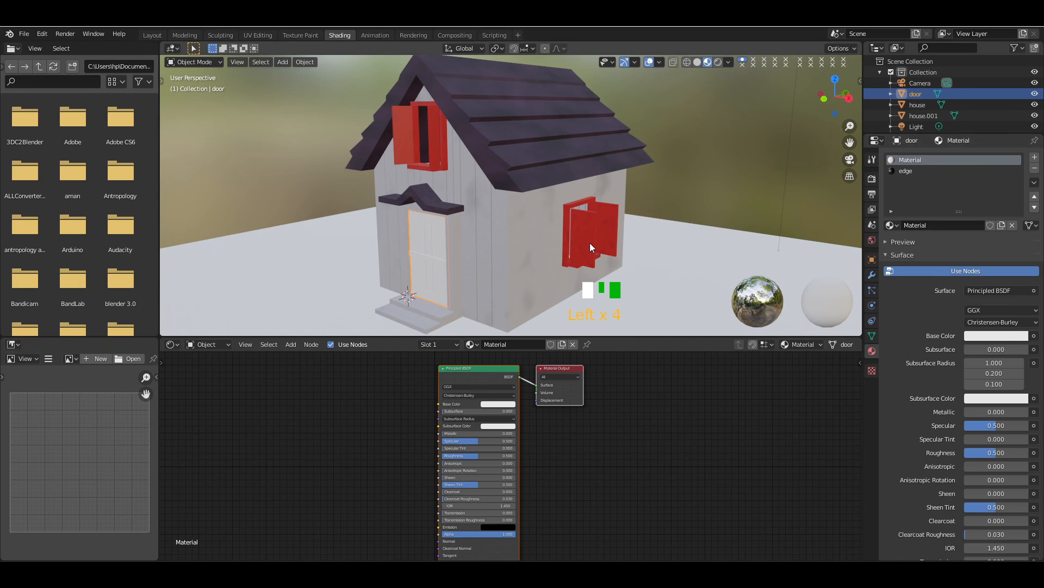
# - Select the side window's shutters and move the window material's red ColorRamp stop to position 1.0
pyautogui.click(582, 225)
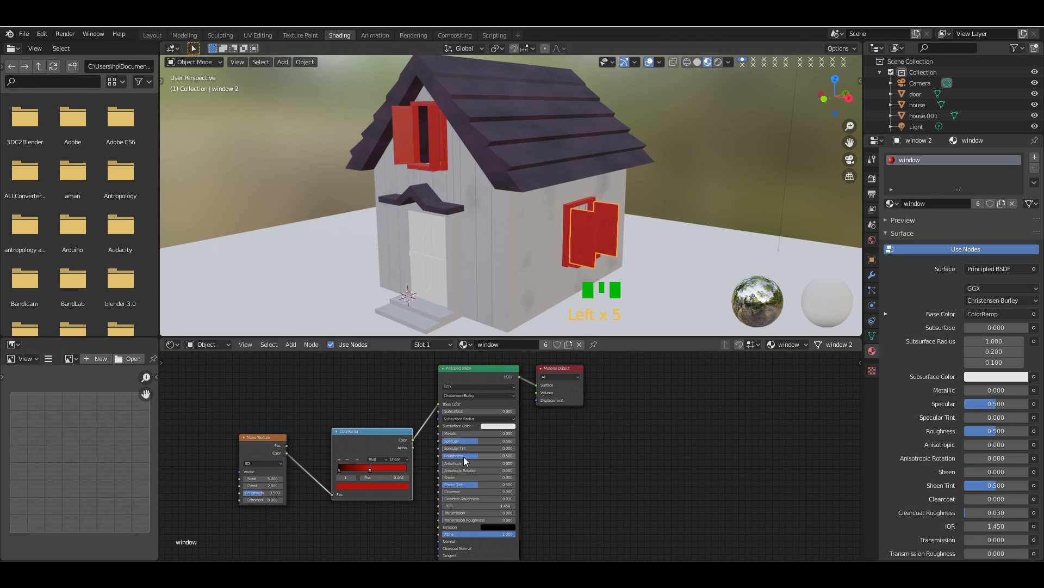
pyautogui.moveTo(371, 469); pyautogui.dragTo(409, 470)
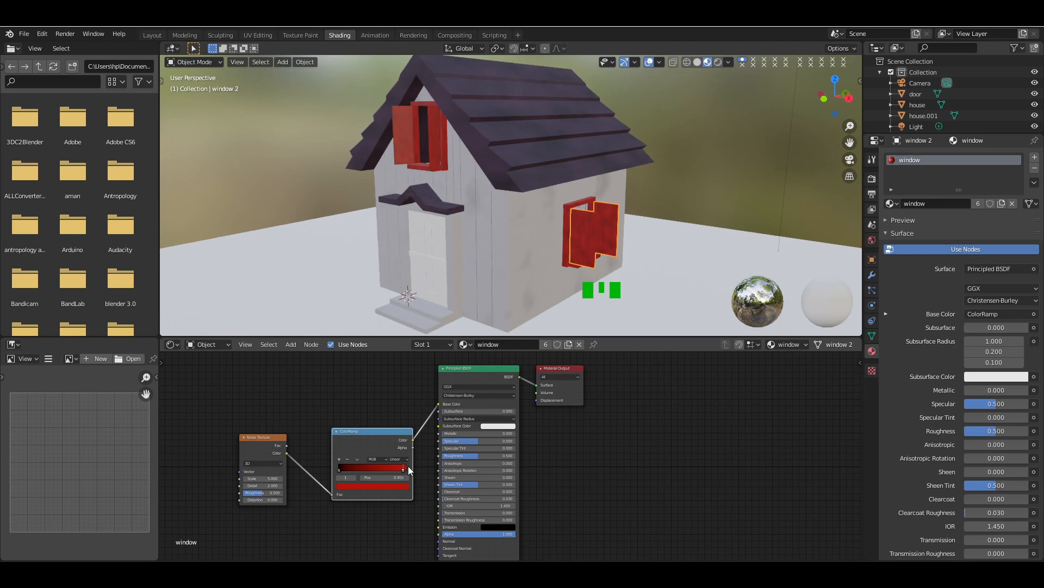
pyautogui.press('KP_Add')
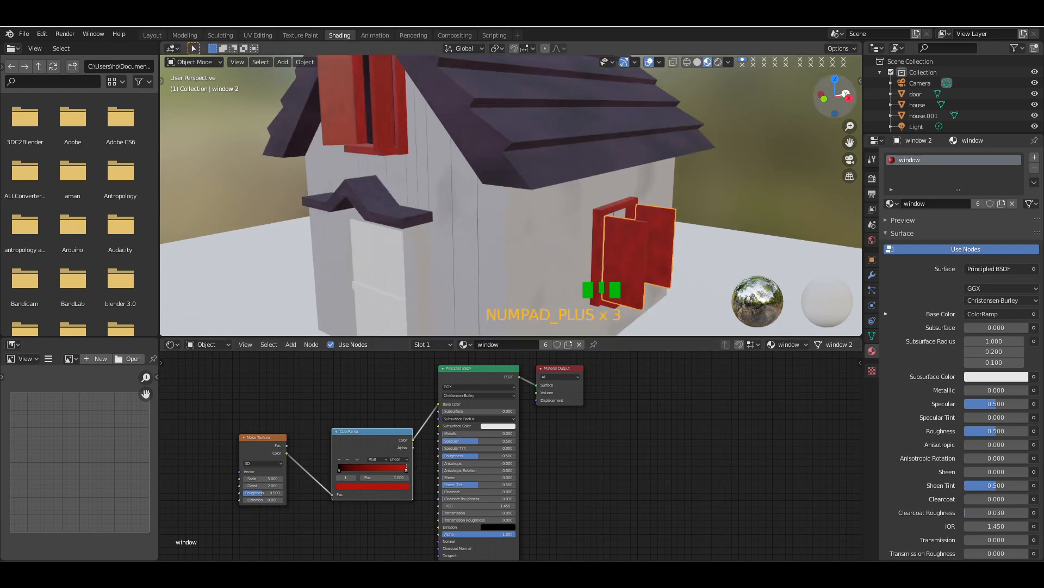
# - Select the window 3 shutters on the opposite side wall and nudge them along the X axis
pyautogui.moveTo(835, 96); pyautogui.dragTo(831, 100)
pyautogui.moveTo(835, 95); pyautogui.dragTo(836, 97)
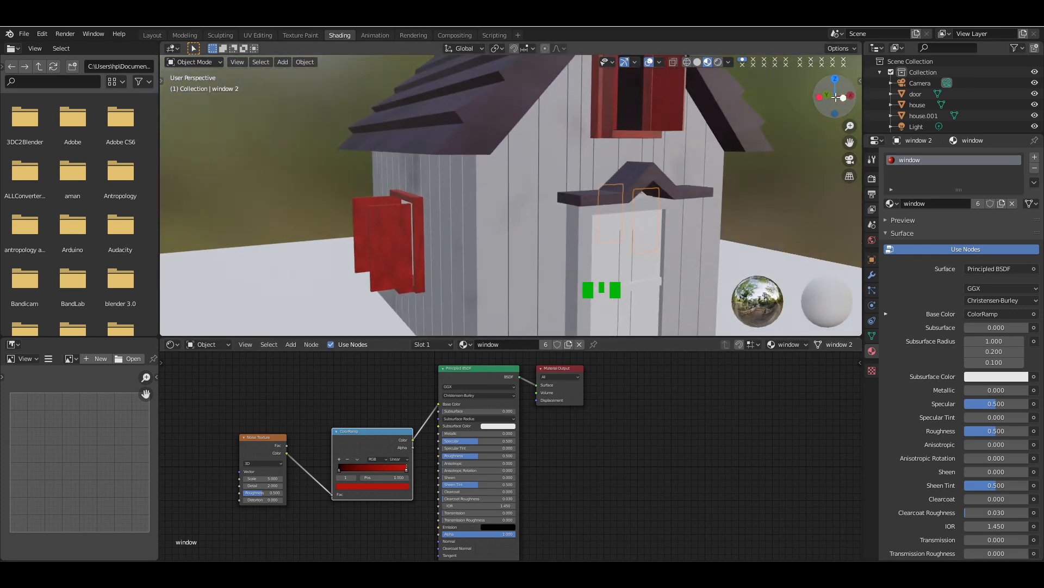
pyautogui.press('g')
pyautogui.press('y')
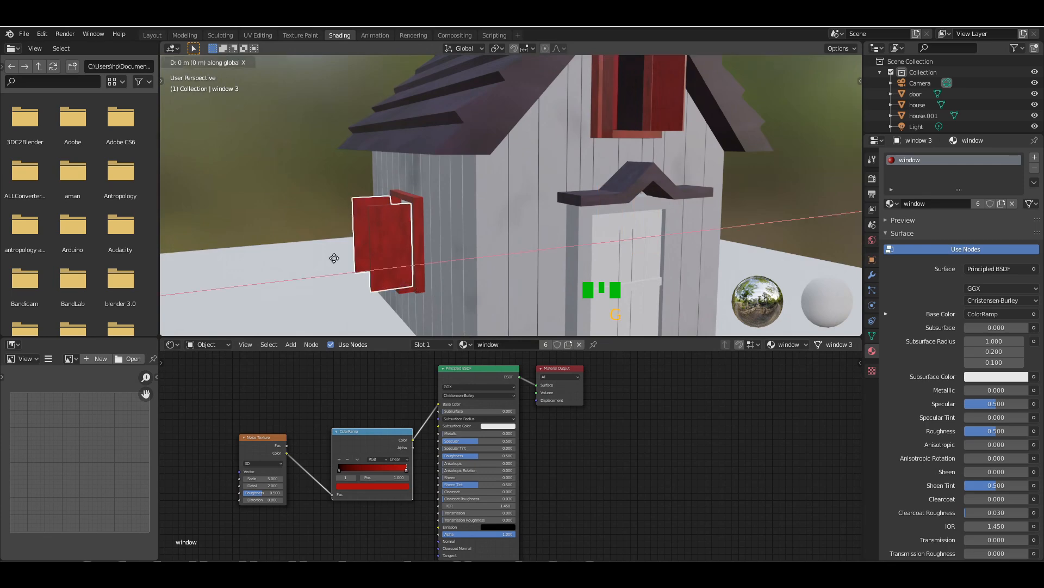
pyautogui.click(336, 258)
# - Select the window 2 shutters and move them about 0.016 m along X toward the wall
pyautogui.moveTo(835, 95); pyautogui.dragTo(800, 98)
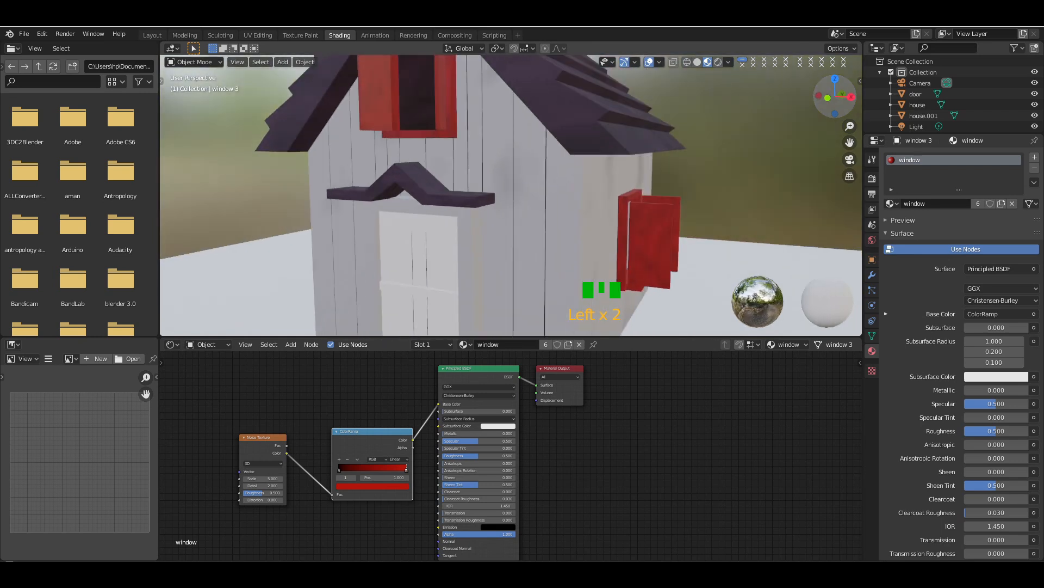
pyautogui.click(655, 246)
pyautogui.press('g')
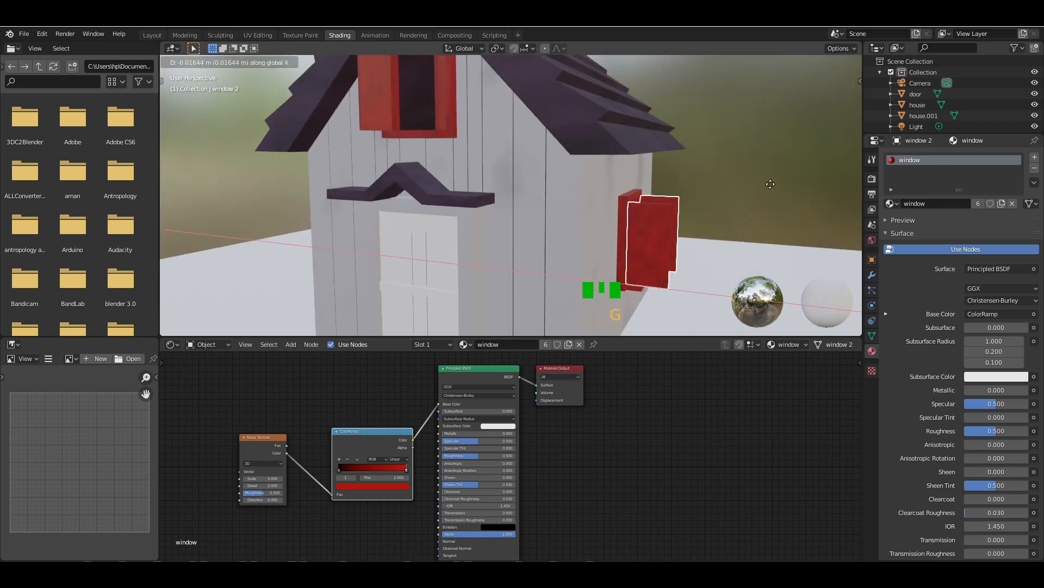
pyautogui.click(770, 184)
# - Select the upper front window's shutters and move them about 0.005 m along the Y axis
pyautogui.moveTo(835, 96); pyautogui.dragTo(799, 100)
pyautogui.click(370, 172)
pyautogui.press('g')
pyautogui.press('y')
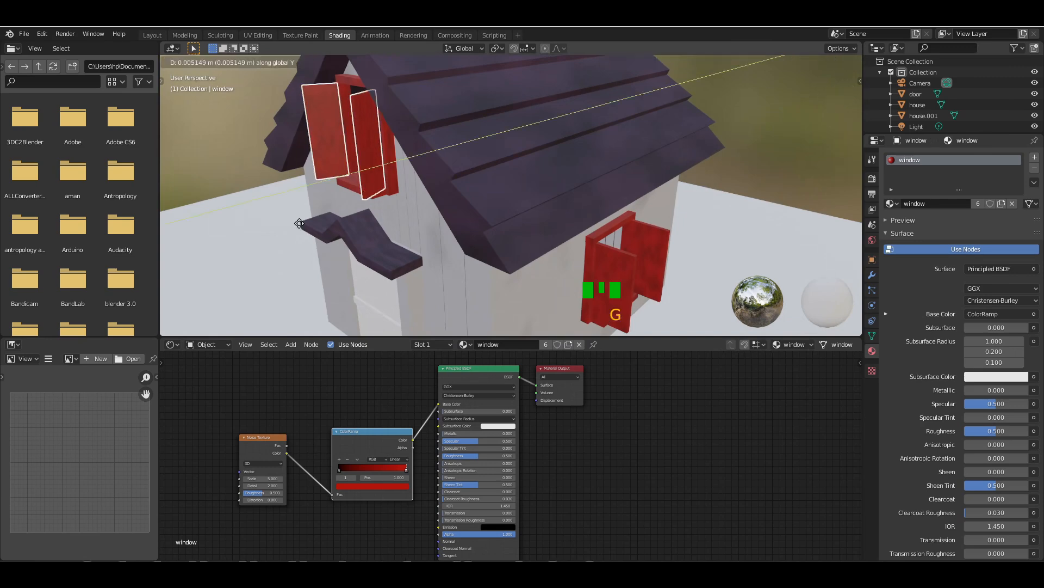
pyautogui.click(299, 223)
# - Select the door and add a Noise Texture node to its new material
pyautogui.moveTo(837, 104); pyautogui.dragTo(668, 171)
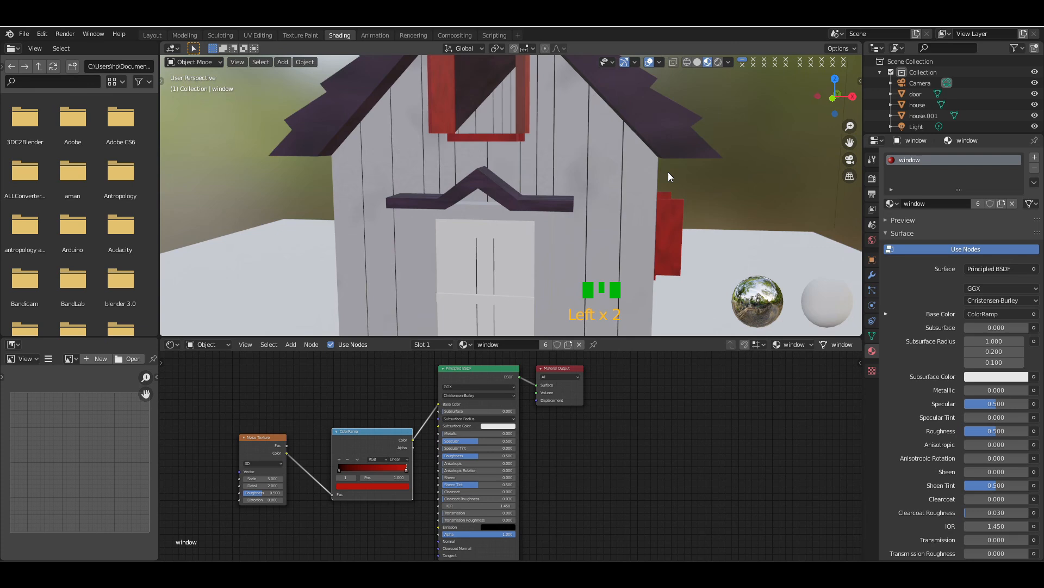
pyautogui.scroll(-4, 668, 172)
pyautogui.click(492, 248)
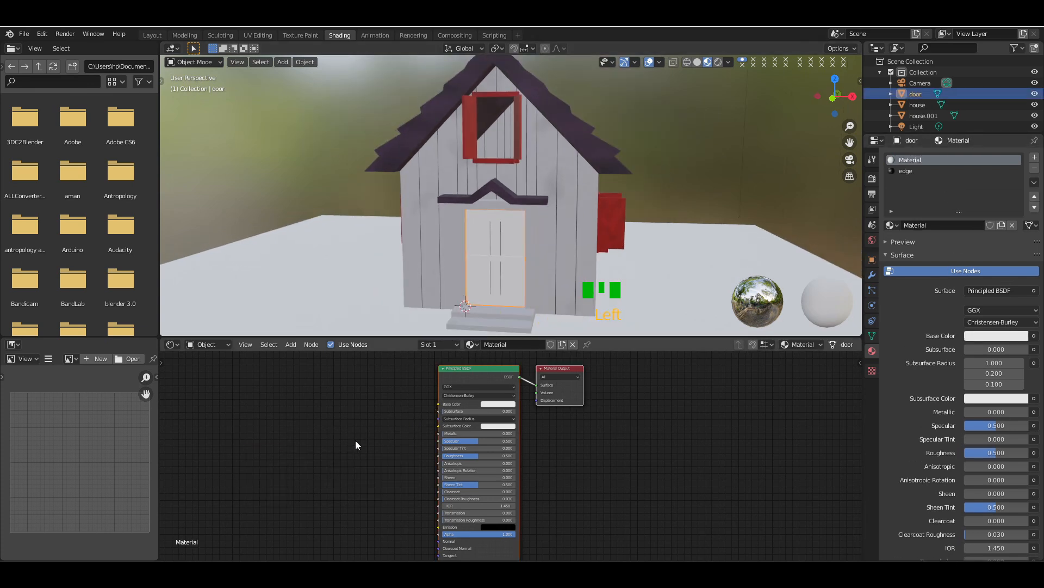
pyautogui.hotkey('shift', 'a')
pyautogui.click(297, 435)
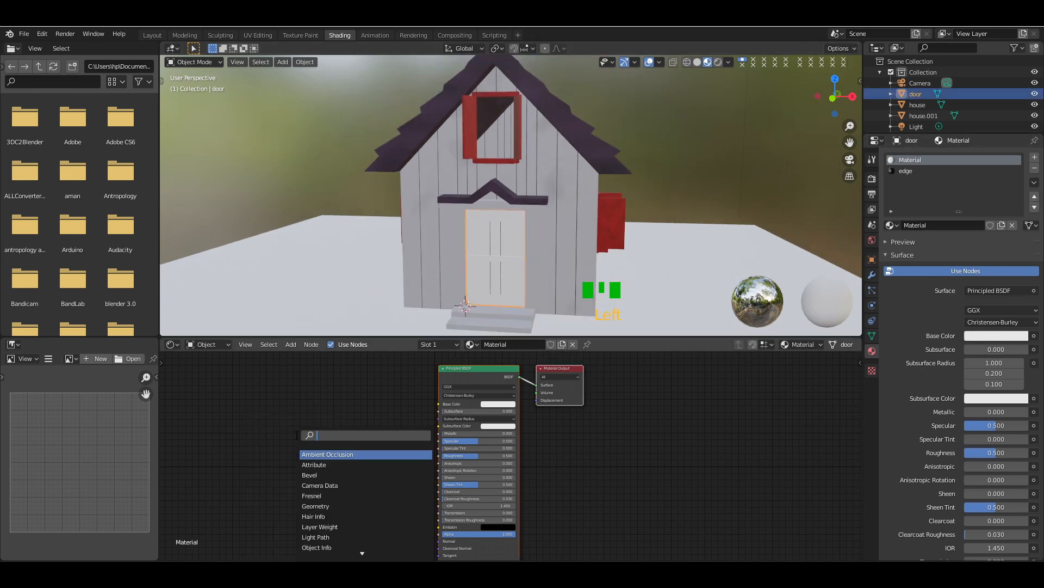
pyautogui.write('noi')
pyautogui.click(328, 453)
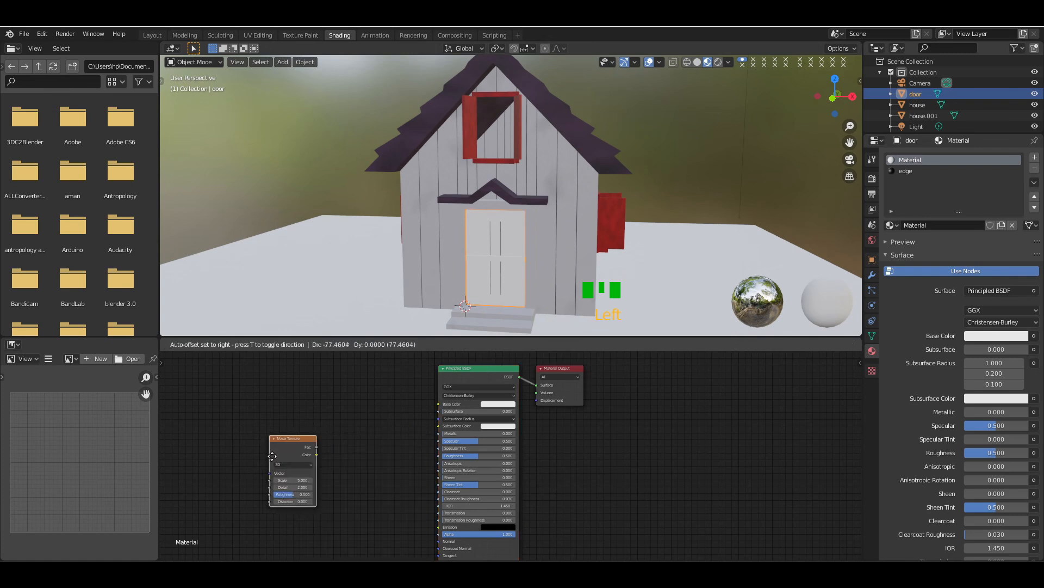
pyautogui.click(289, 451)
# - Add a ColorRamp node to the door material and connect the noise Color through it to Base Color
pyautogui.hotkey('shift', 'a')
pyautogui.click(345, 433)
pyautogui.write('col')
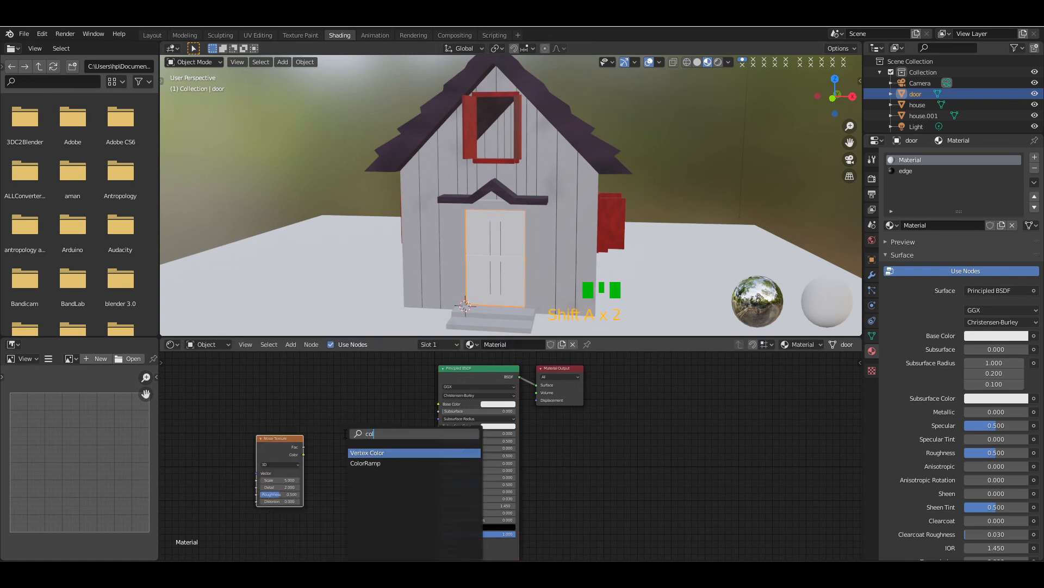
pyautogui.click(365, 463)
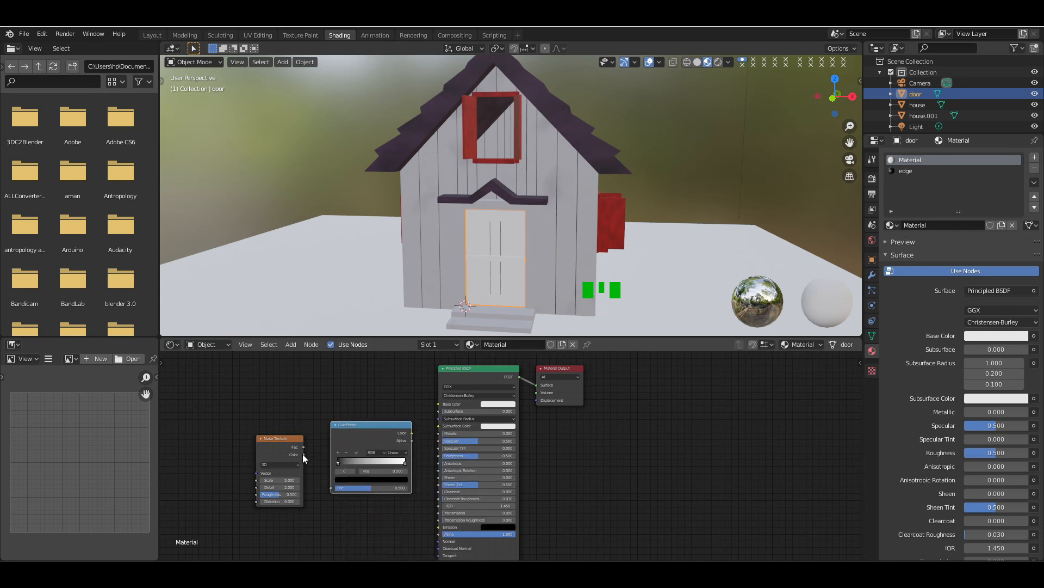
pyautogui.moveTo(412, 433); pyautogui.dragTo(439, 404)
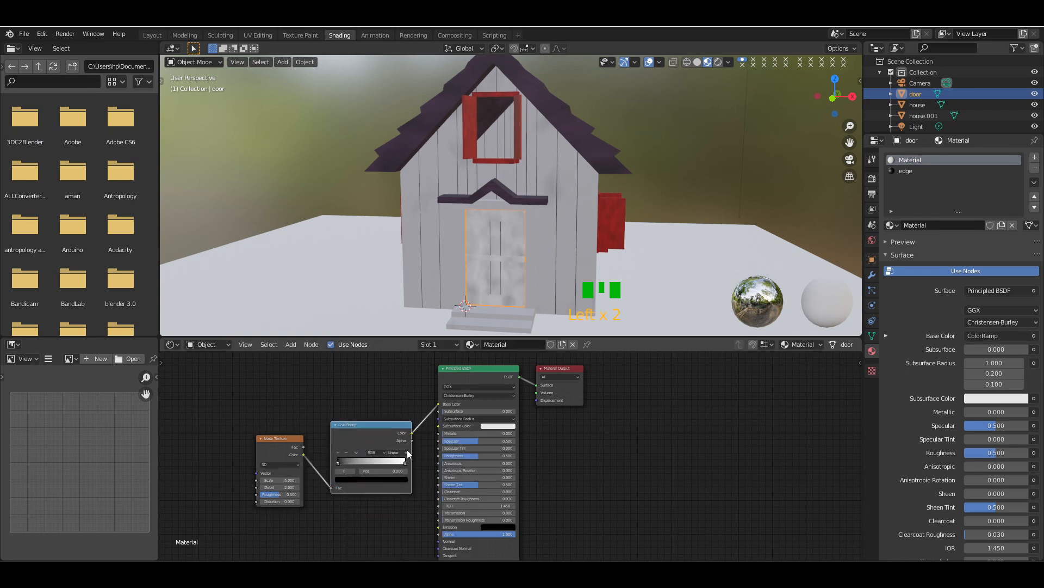
# - Change the white stop of the door material's ColorRamp to orange
pyautogui.click(395, 479)
pyautogui.moveTo(368, 422); pyautogui.dragTo(357, 432)
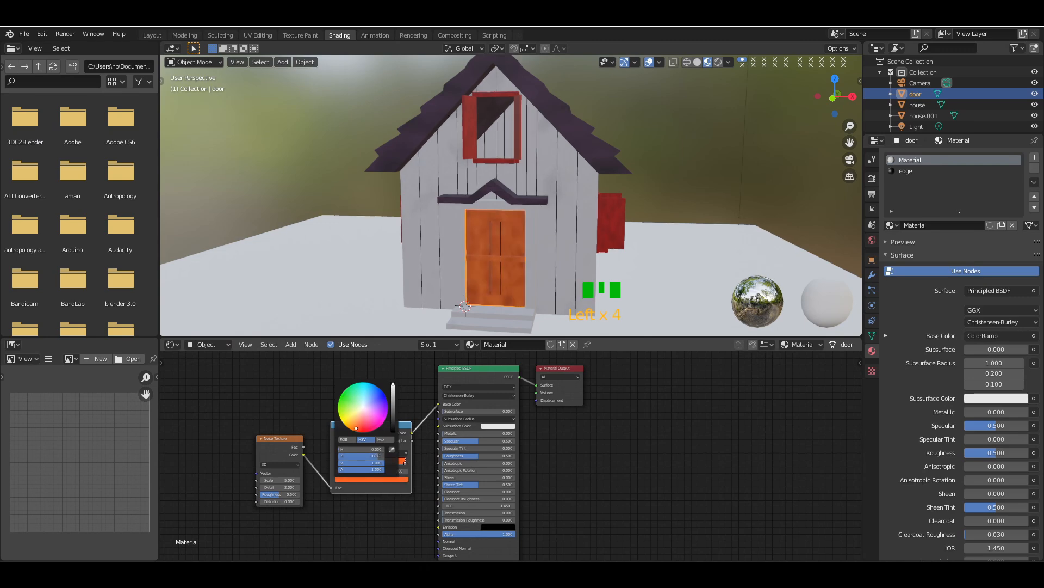
pyautogui.moveTo(835, 97); pyautogui.dragTo(793, 98)
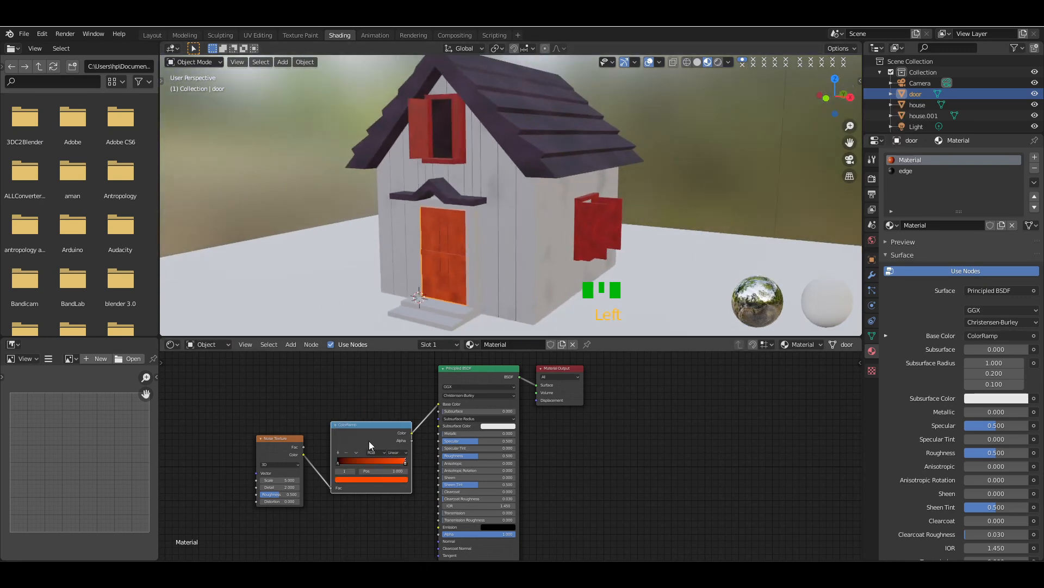
# - Darken the door ColorRamp's orange stop to brown at about position 0.4, with the material's Specular at 0.145 and Roughness at 0.777
pyautogui.moveTo(404, 460); pyautogui.dragTo(380, 463)
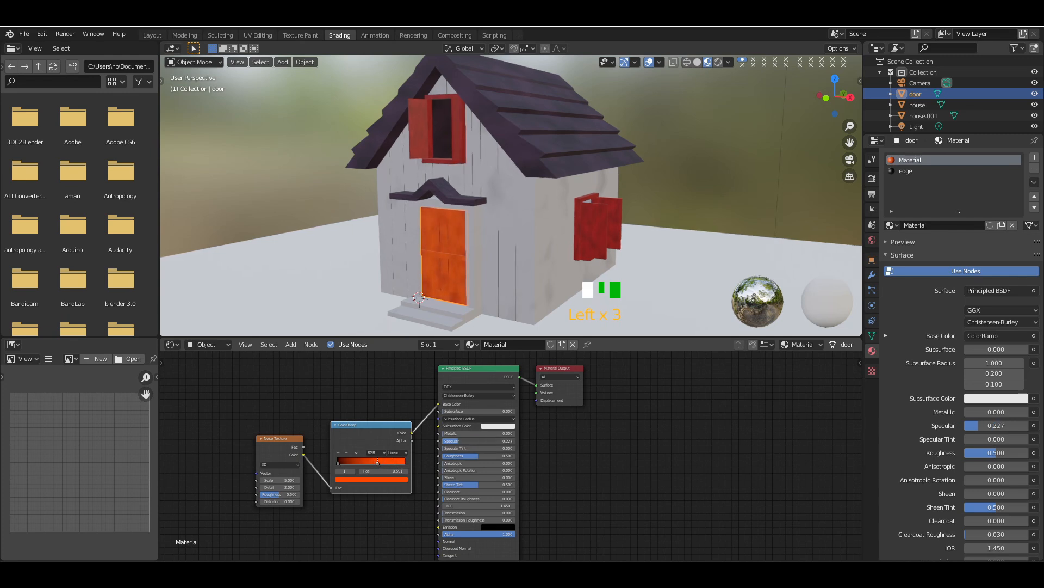
pyautogui.click(379, 478)
pyautogui.moveTo(379, 426); pyautogui.dragTo(357, 427)
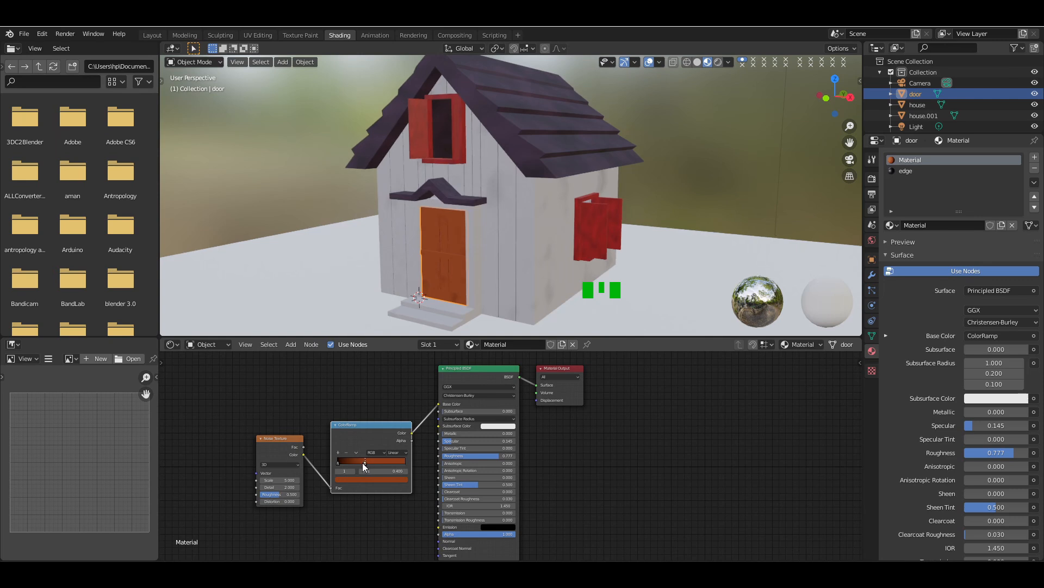
pyautogui.moveTo(339, 462)
pyautogui.mouseDown()
pyautogui.moveTo(388, 466)
pyautogui.moveTo(338, 470)
pyautogui.mouseUp()
pyautogui.click(361, 462)
pyautogui.click(699, 148)
# - Switch to the Layout workspace with solid viewport shading and add a cube
pyautogui.moveTo(835, 97)
pyautogui.mouseDown()
pyautogui.moveTo(922, 96)
pyautogui.moveTo(805, 97)
pyautogui.moveTo(822, 94)
pyautogui.mouseUp()
pyautogui.click(152, 35)
pyautogui.press('KP_Subtract')
pyautogui.press('KP_Subtract')
pyautogui.press('KP_Subtract')
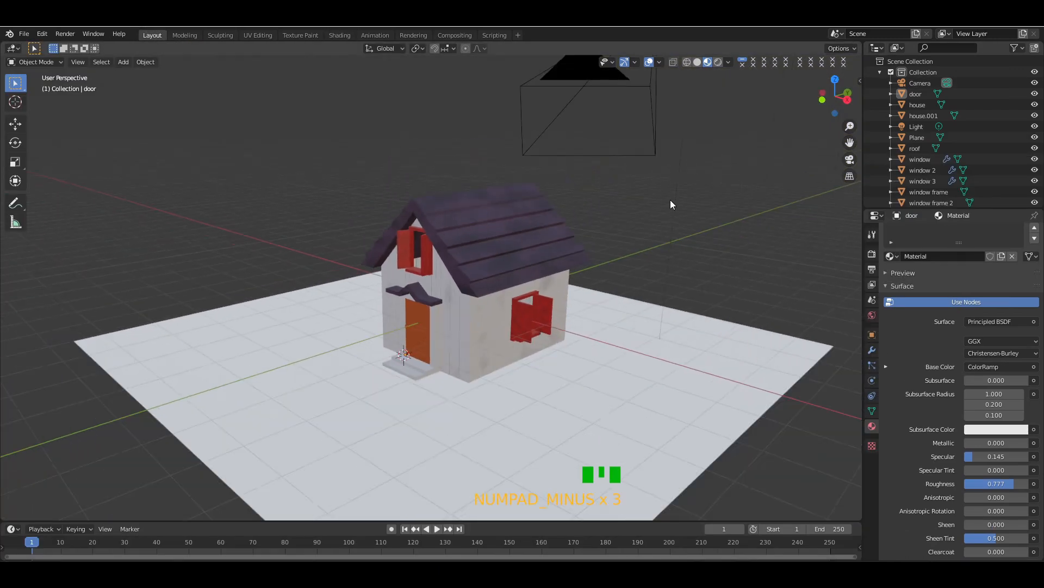
pyautogui.click(698, 61)
pyautogui.hotkey('shift', 'a')
pyautogui.moveTo(469, 268)
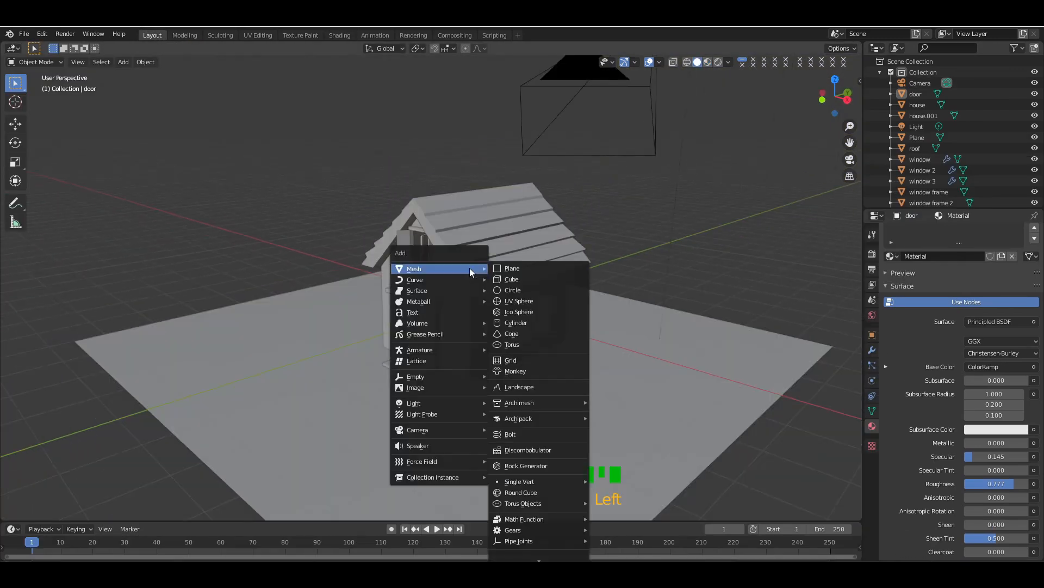
pyautogui.click(509, 277)
# - Raise the cube along Z above the front of the roof and scale it down to less than half its size
pyautogui.press('g')
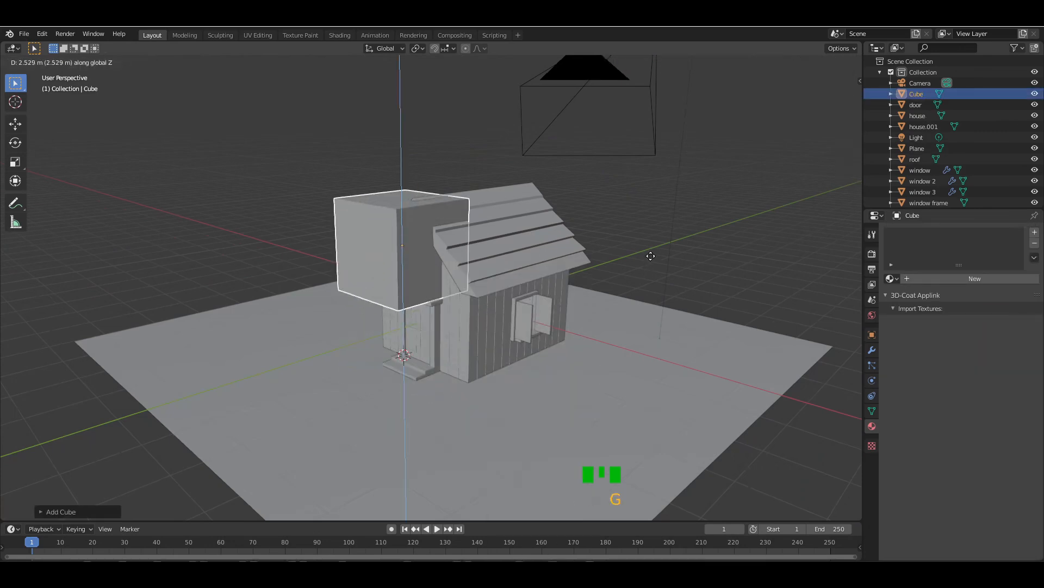
pyautogui.click(664, 193)
pyautogui.press('s')
pyautogui.click(501, 189)
# - Position the small cube on the roof's rear slope by moving it along X, down along Z and back along Y
pyautogui.press('g')
pyautogui.middleClick(501, 191)
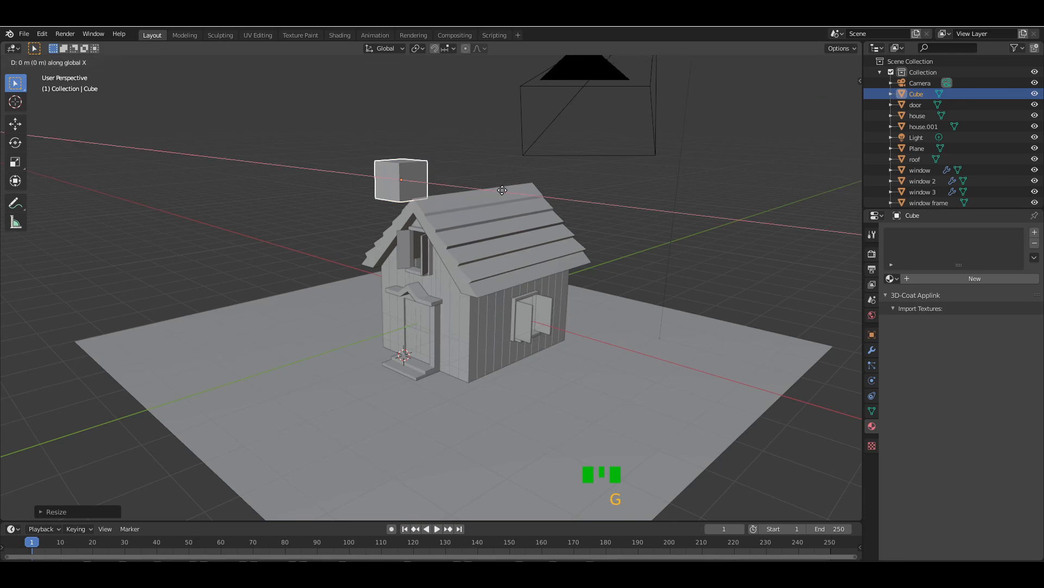
pyautogui.click(576, 207)
pyautogui.press('g')
pyautogui.middleClick(576, 210)
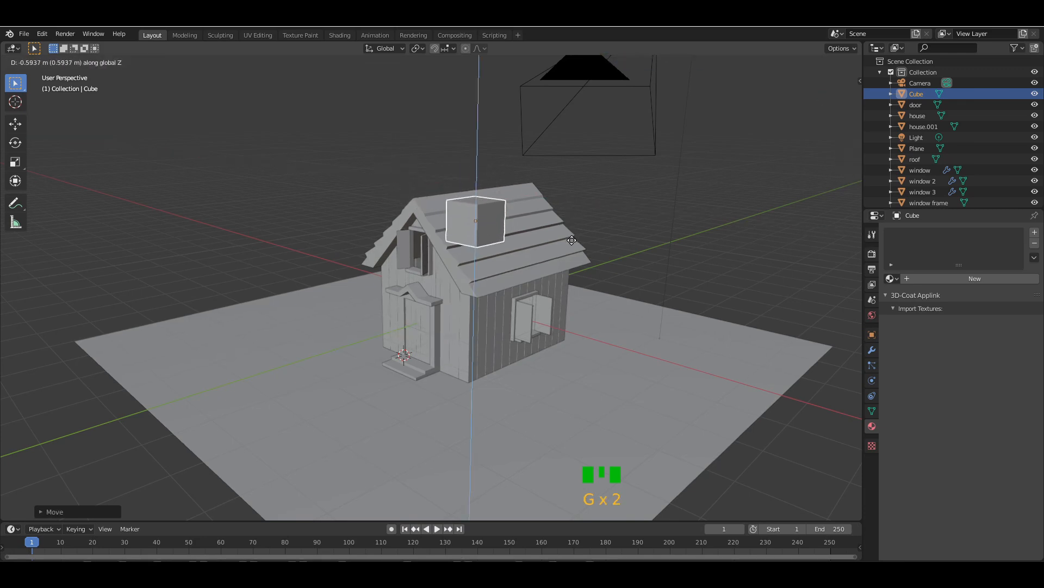
pyautogui.click(576, 240)
pyautogui.press('g')
pyautogui.middleClick(578, 237)
pyautogui.click(645, 203)
# - Scale the cube down further and stretch it along Z into a tall chimney block
pyautogui.press('s')
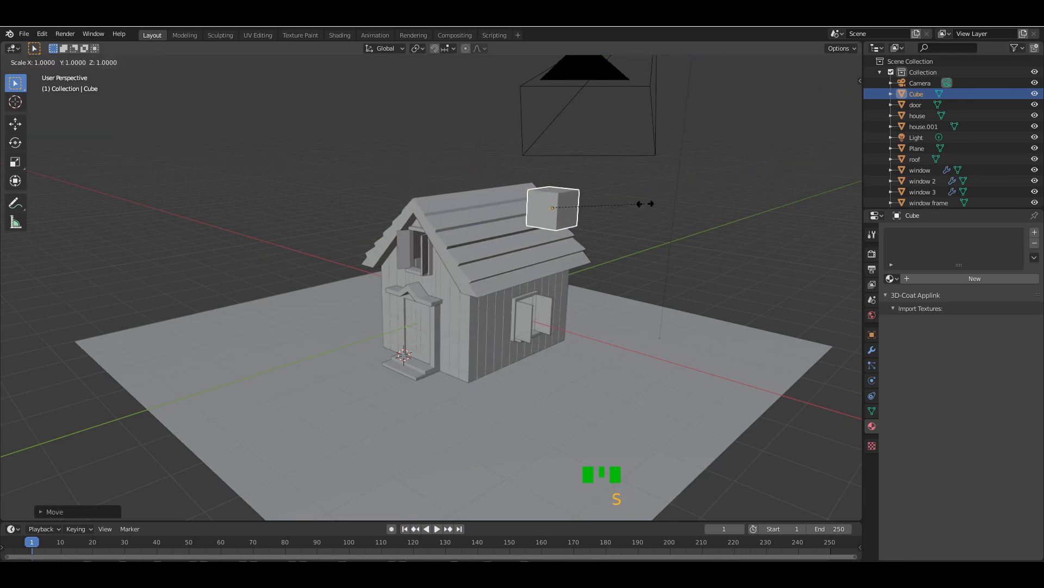
pyautogui.click(613, 206)
pyautogui.press('s')
pyautogui.middleClick(613, 206)
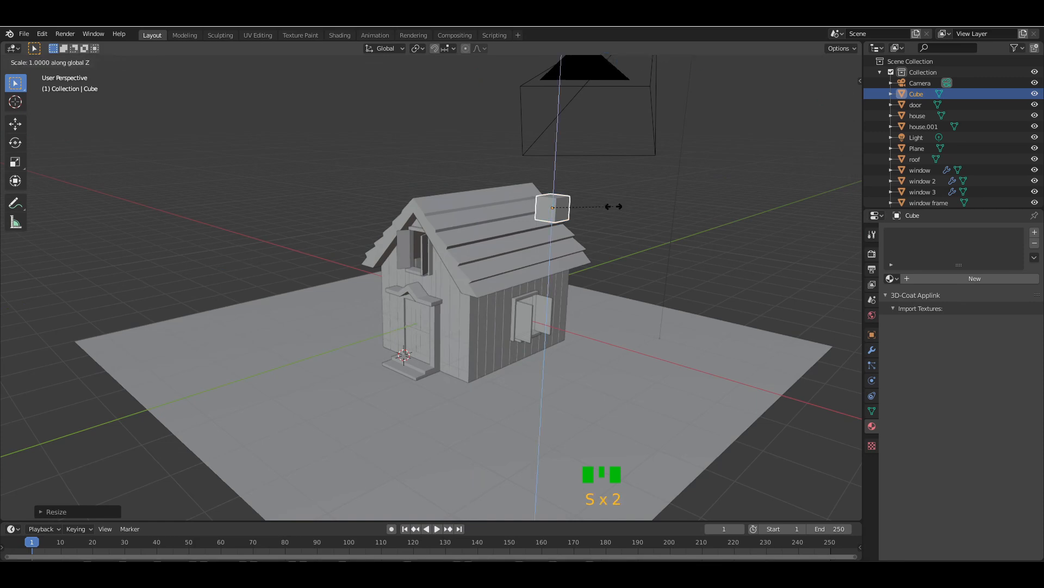
pyautogui.click(690, 206)
# - Shift the chimney block along X towards the roof ridge and along Y towards the rear of the house
pyautogui.press('g')
pyautogui.middleClick(689, 205)
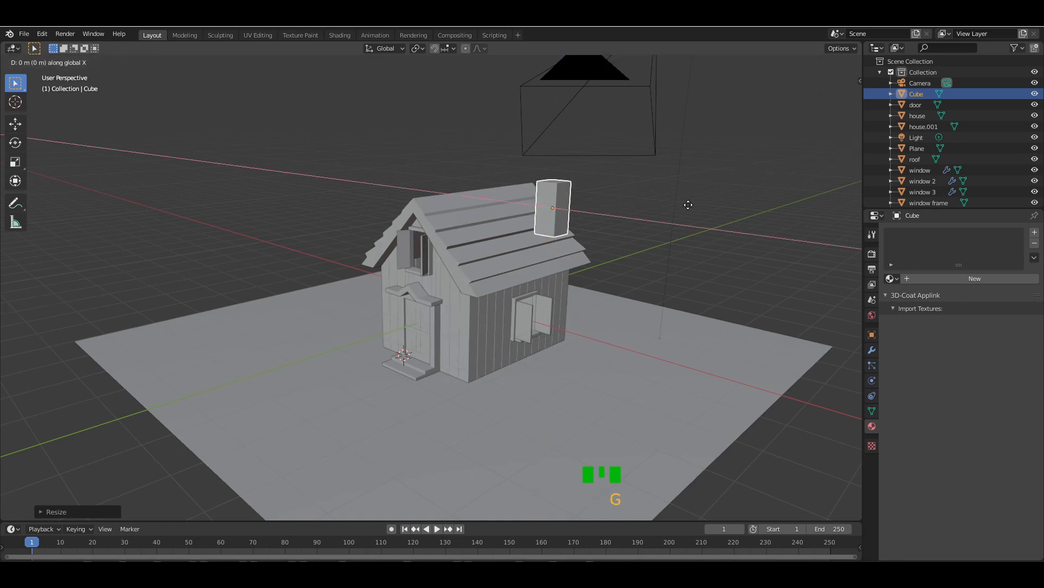
pyautogui.click(647, 185)
pyautogui.press('g')
pyautogui.middleClick(643, 185)
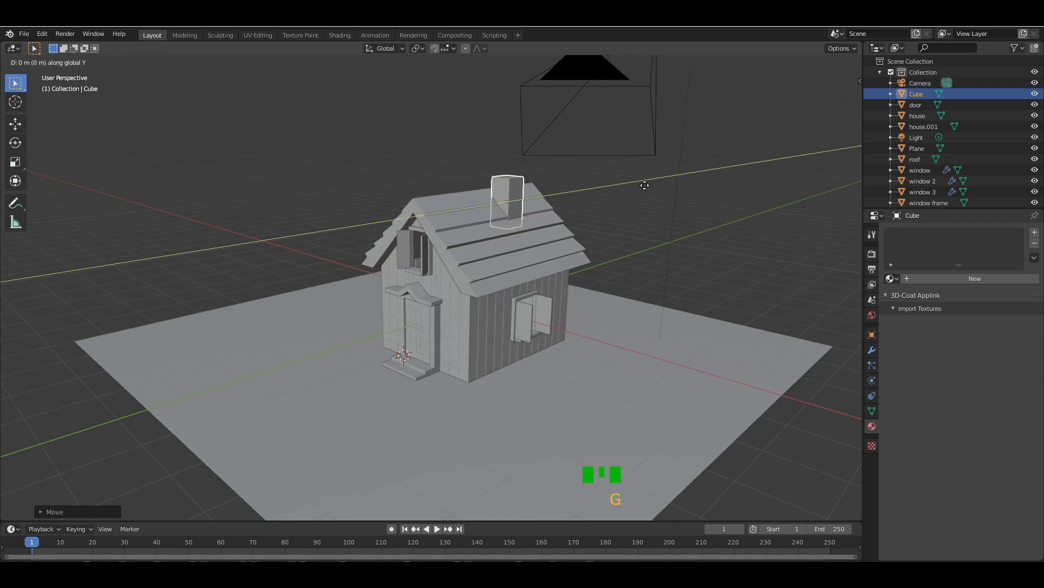
pyautogui.click(674, 170)
# - Raise the chimney along Z out of the roof and nudge it along X to sit beside the ridge
pyautogui.moveTo(828, 101); pyautogui.dragTo(710, 155)
pyautogui.press('g')
pyautogui.press('z')
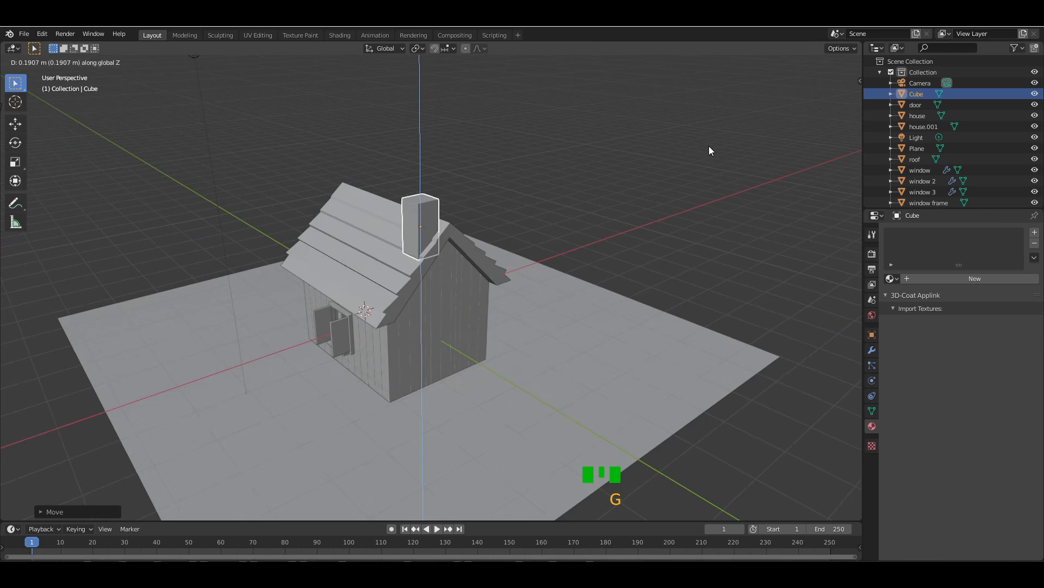
pyautogui.click(709, 146)
pyautogui.click(709, 146)
pyautogui.moveTo(830, 99); pyautogui.dragTo(824, 98)
pyautogui.click(422, 218)
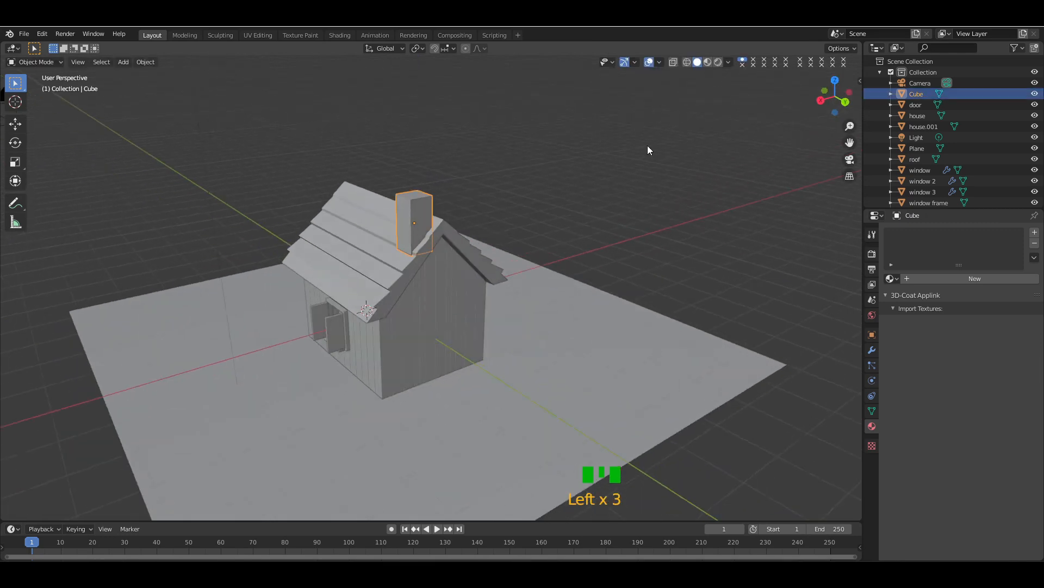
pyautogui.press('g')
pyautogui.press('x')
pyautogui.click(649, 143)
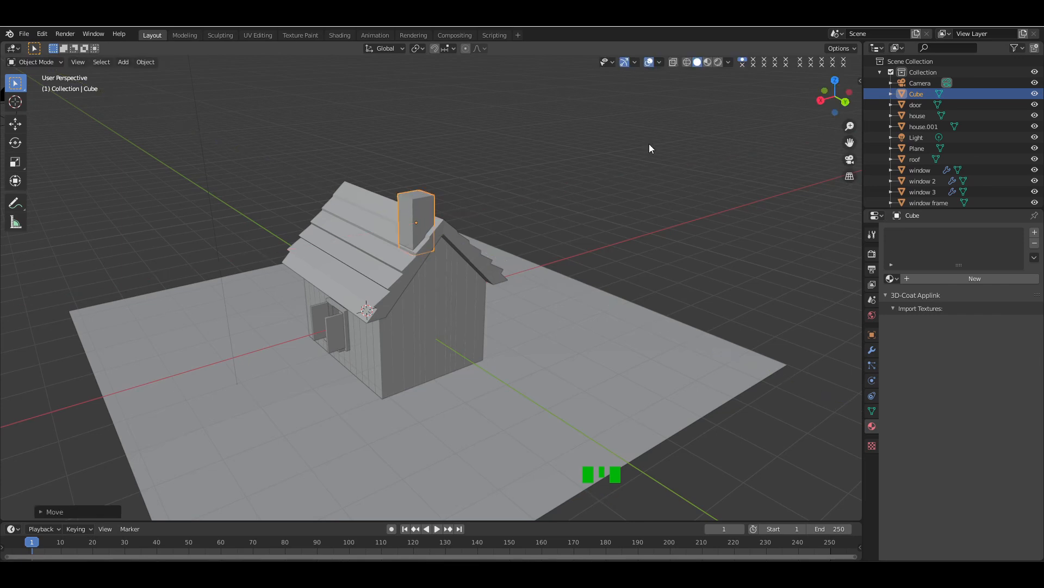
pyautogui.click(667, 146)
# - Add two horizontal loop cuts to the chimney, one near its top and one moved up along Z just beneath it
pyautogui.moveTo(824, 96); pyautogui.dragTo(987, 96)
pyautogui.press('KP_Add')
pyautogui.press('KP_Add')
pyautogui.press('KP_Add')
pyautogui.click(566, 128)
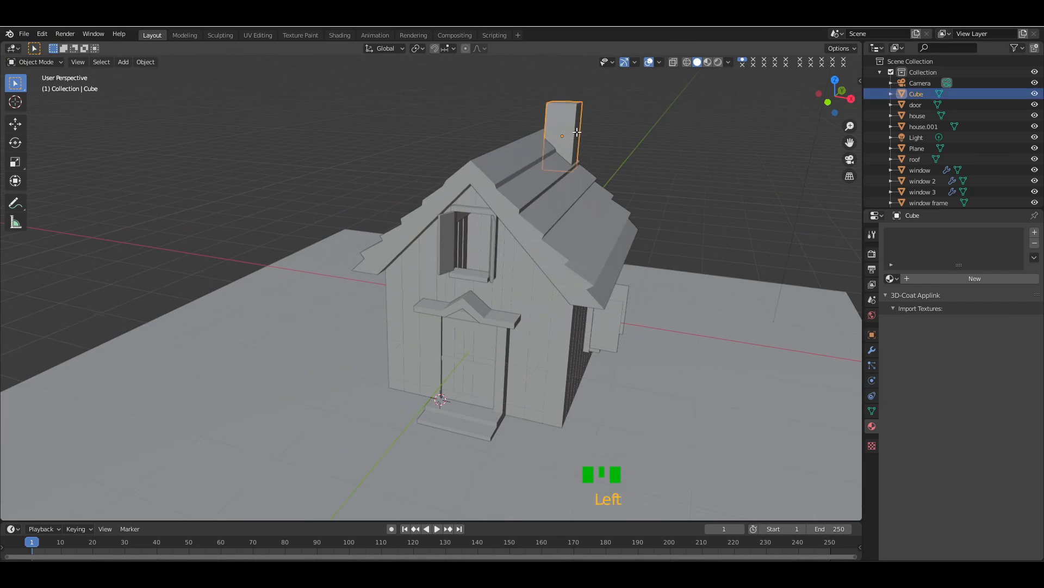
pyautogui.press('Tab')
pyautogui.hotkey('ctrl', 'r')
pyautogui.click(570, 123)
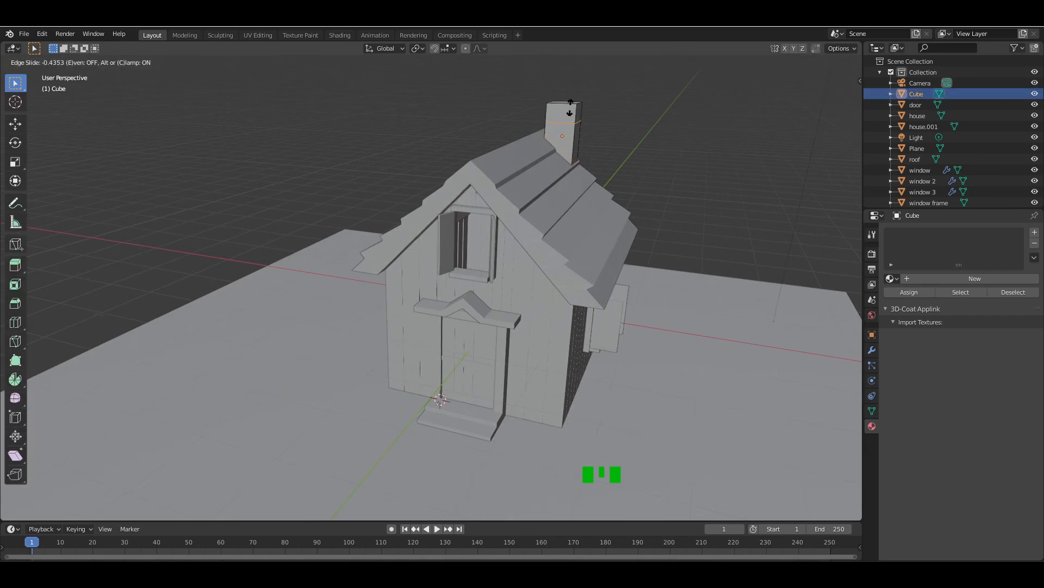
pyautogui.click(572, 119)
pyautogui.press('g')
pyautogui.press('z')
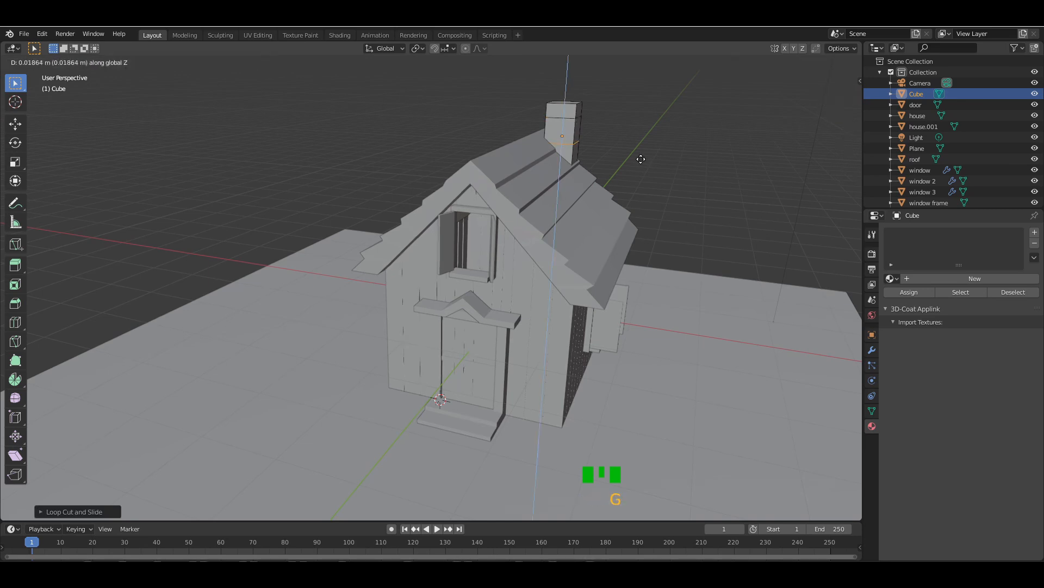
pyautogui.click(642, 143)
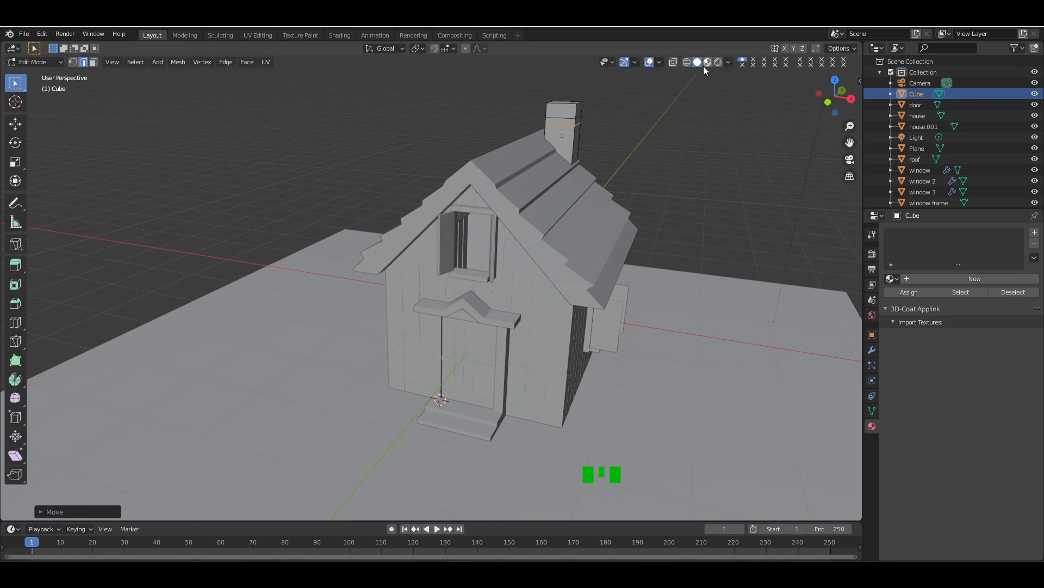
# - Select all faces of the chimney's top band and scale them up into a wider cap, then return to Object Mode
pyautogui.click(673, 62)
pyautogui.click(565, 108)
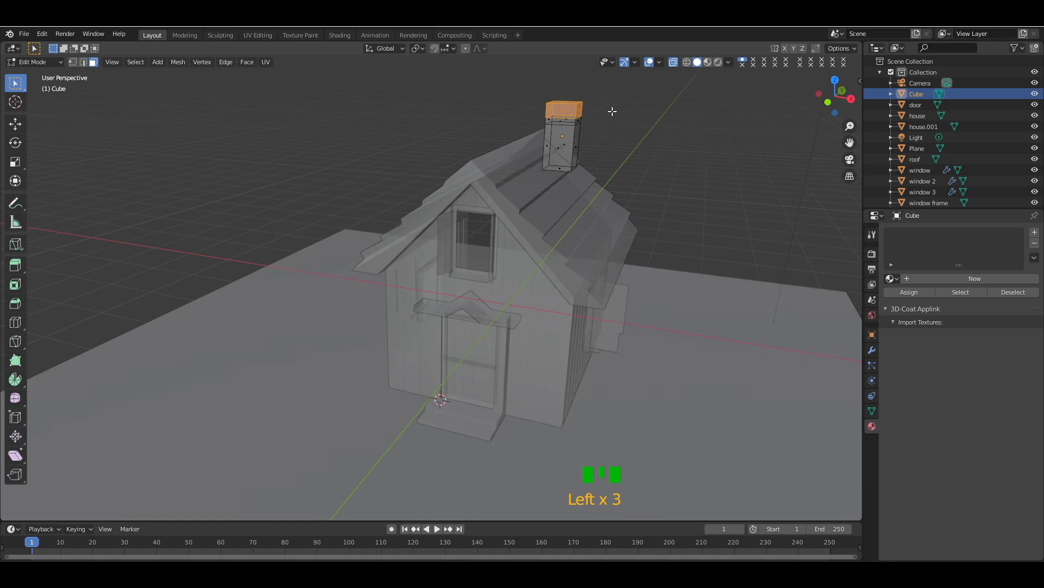
pyautogui.click(673, 62)
pyautogui.moveTo(751, 125); pyautogui.dragTo(778, 119, button='middle')
pyautogui.press('s')
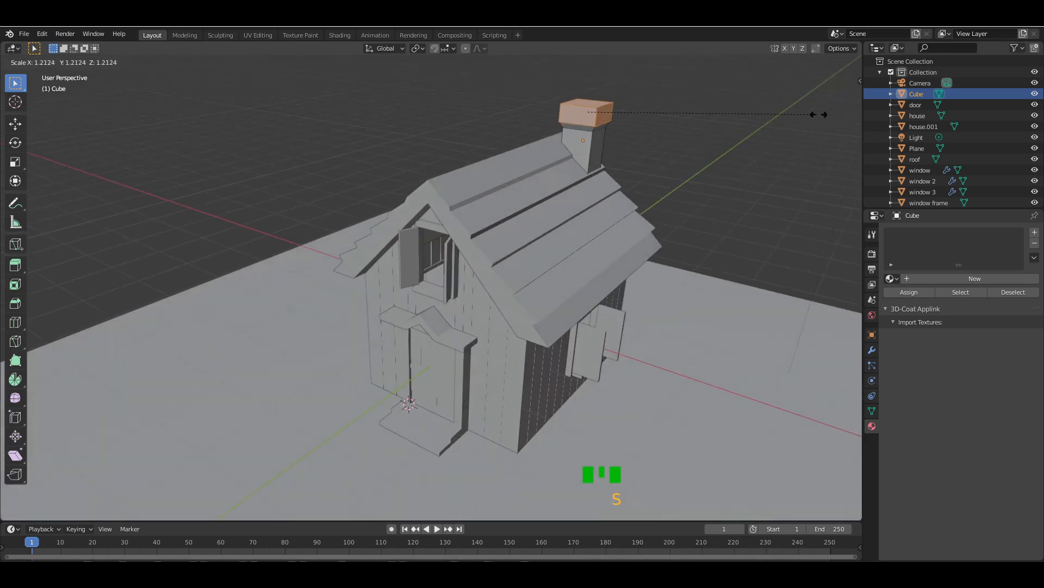
pyautogui.click(832, 113)
pyautogui.moveTo(642, 198); pyautogui.dragTo(691, 179, button='middle')
pyautogui.click(729, 162)
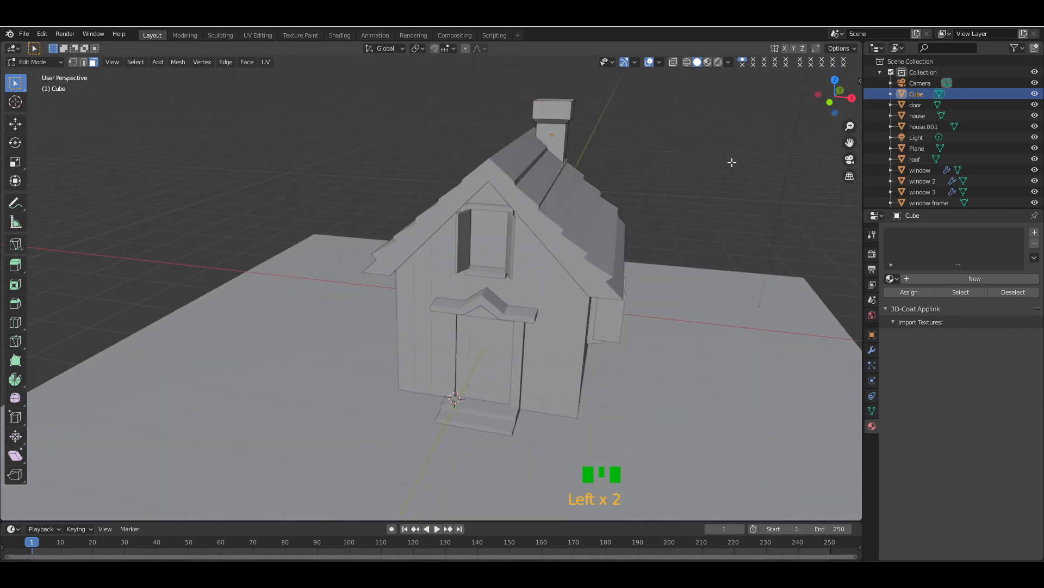
pyautogui.press('Tab')
pyautogui.click(740, 155)
# - Add a mesh circle at the 3D cursor by the front door steps
pyautogui.moveTo(828, 100); pyautogui.dragTo(637, 138)
pyautogui.moveTo(835, 96); pyautogui.dragTo(729, 101)
pyautogui.hotkey('shift', 'a')
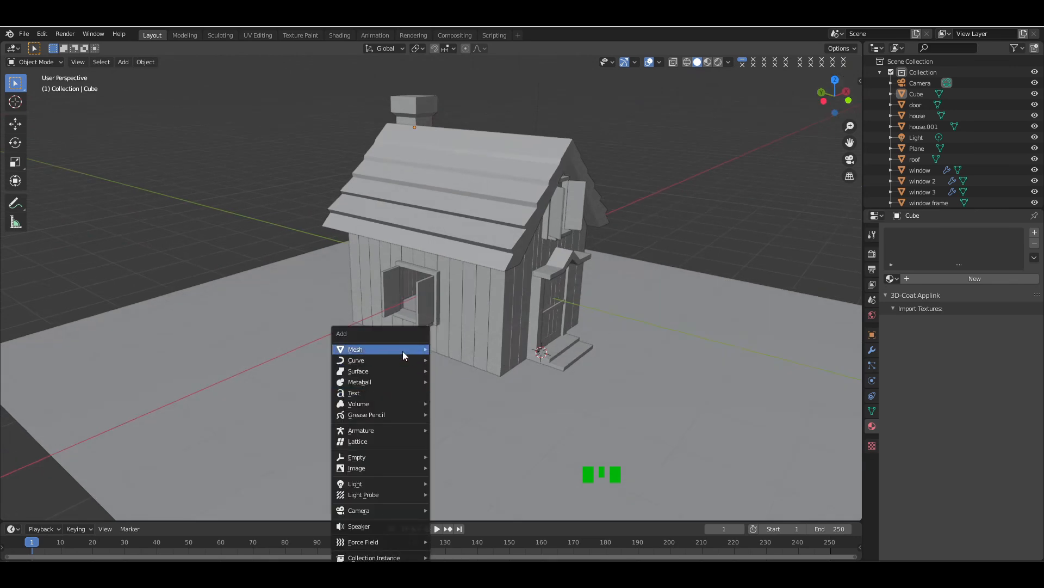
pyautogui.moveTo(411, 349)
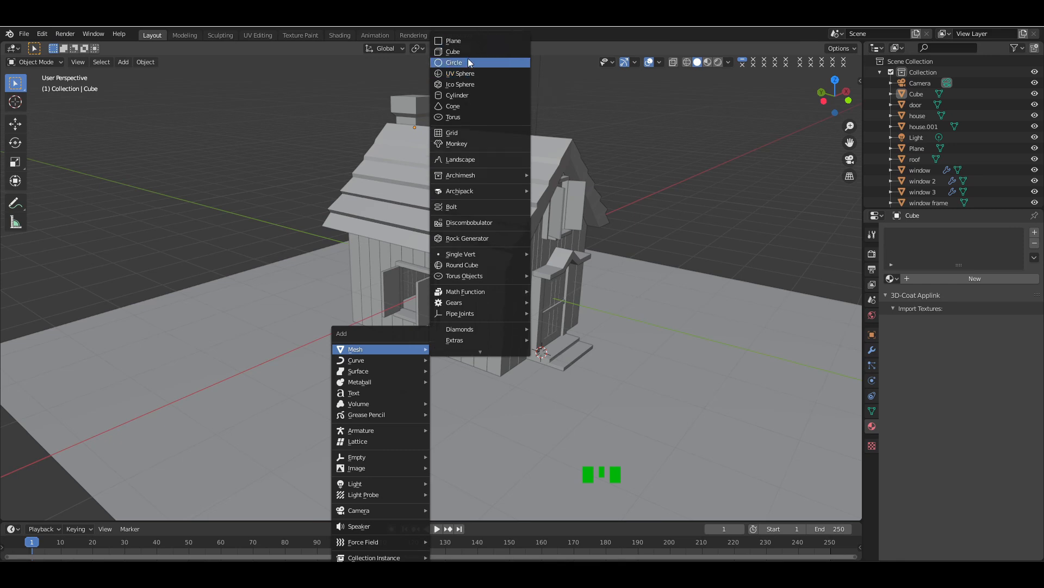
pyautogui.click(471, 62)
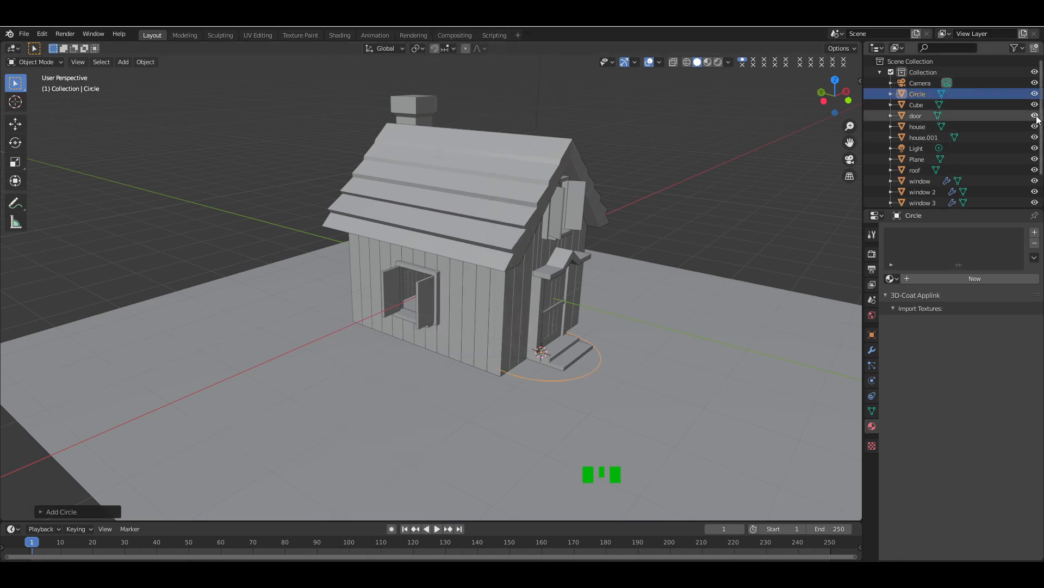
# - Hide the door, house parts, light, plane, roof, windows and window frames, leaving the circle and chimney displayed
pyautogui.moveTo(1035, 115); pyautogui.dragTo(1035, 198)
pyautogui.scroll(-2, 952, 137)
pyautogui.click(1034, 175)
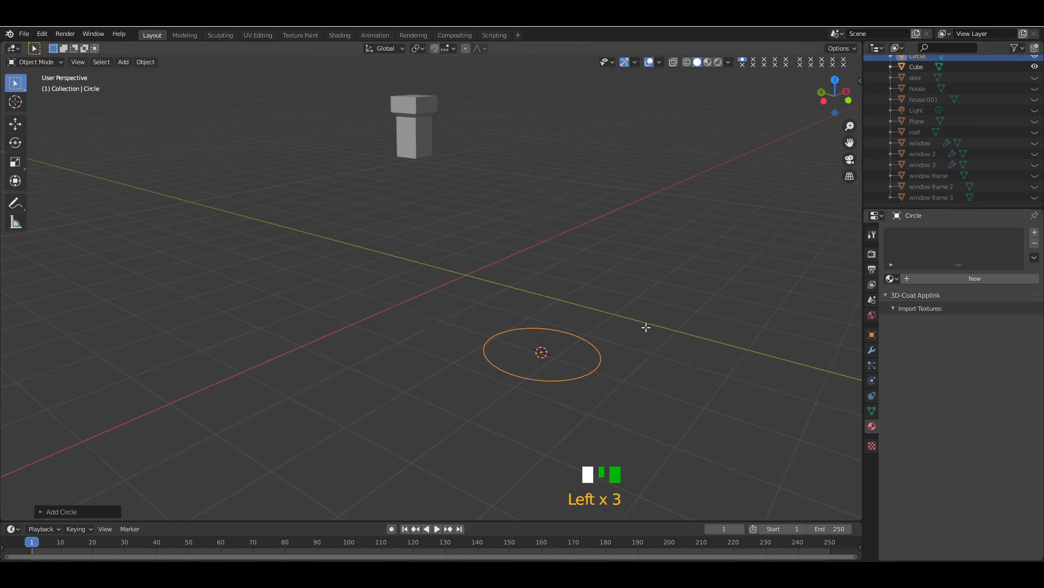
# - Extrude the circle's vertices upward into a cylinder wall and scale the upper ring slightly wider
pyautogui.press('Tab')
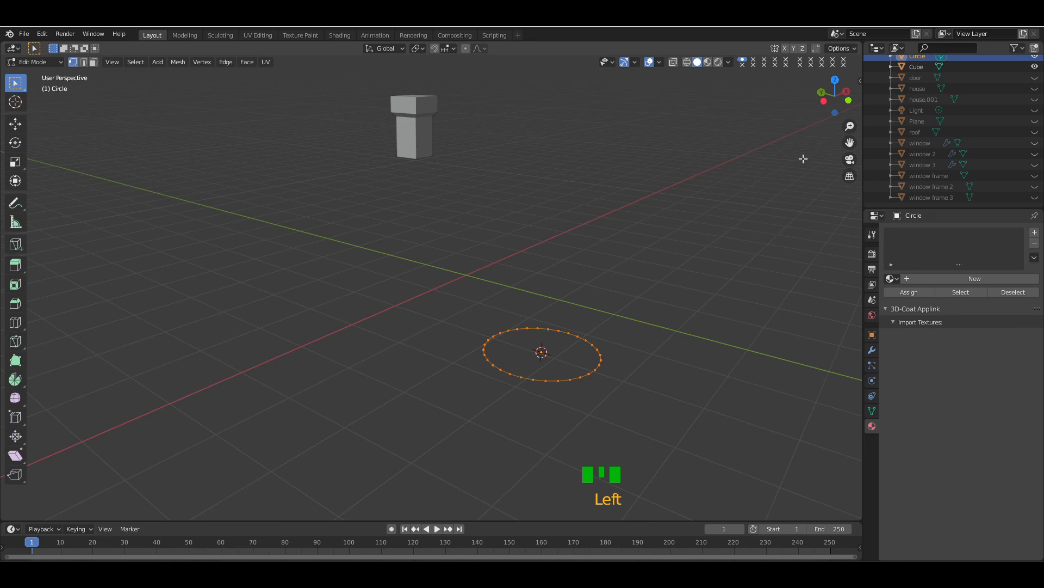
pyautogui.moveTo(833, 93); pyautogui.dragTo(823, 98)
pyautogui.press('e')
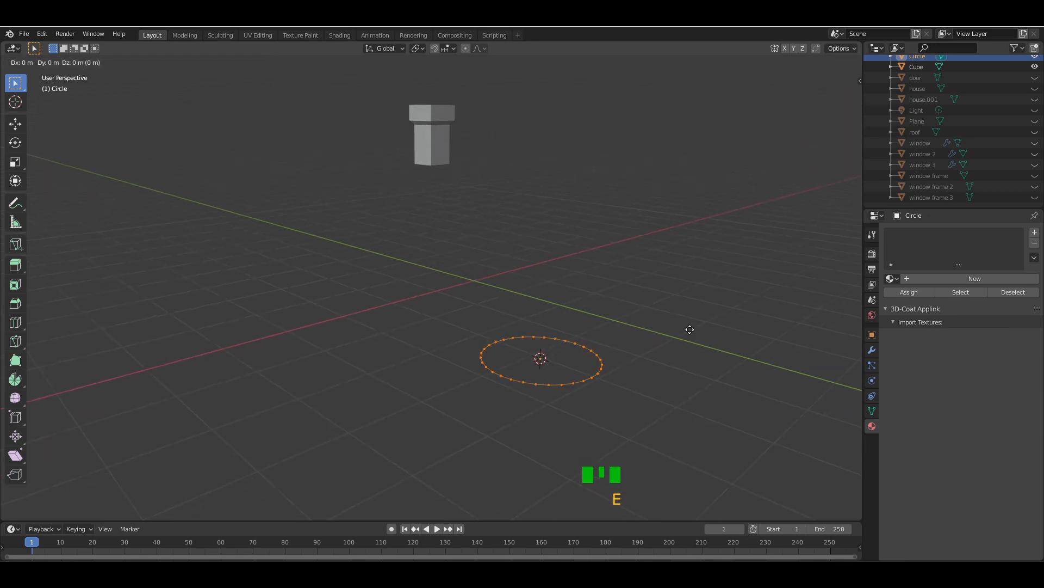
pyautogui.click(687, 260)
pyautogui.press('s')
pyautogui.click(703, 259)
# - Extrude the upper ring a short way up and scale it inward to about 0.8 to form a sloped shoulder
pyautogui.press('e')
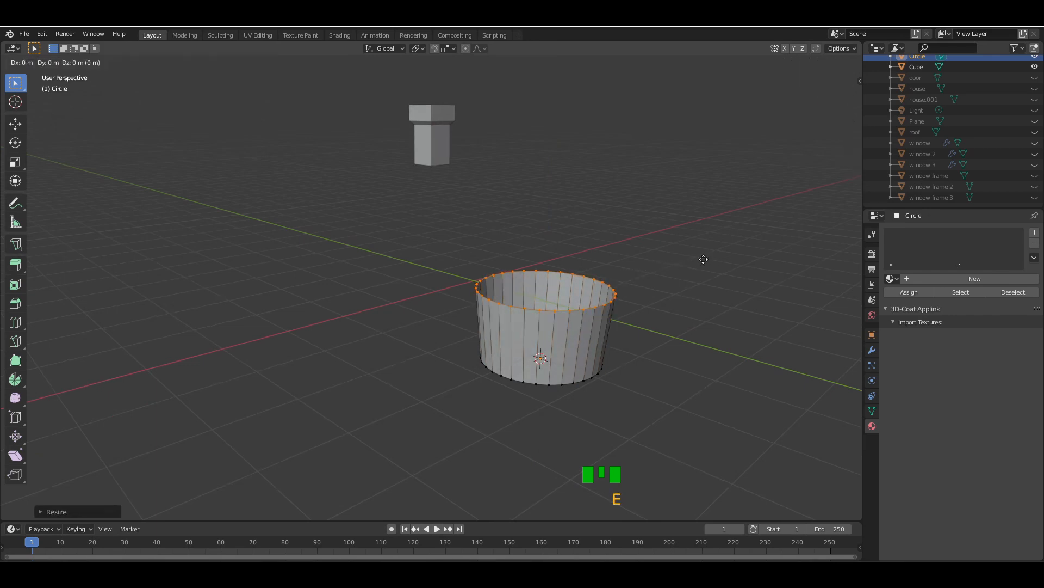
pyautogui.click(700, 246)
pyautogui.press('s')
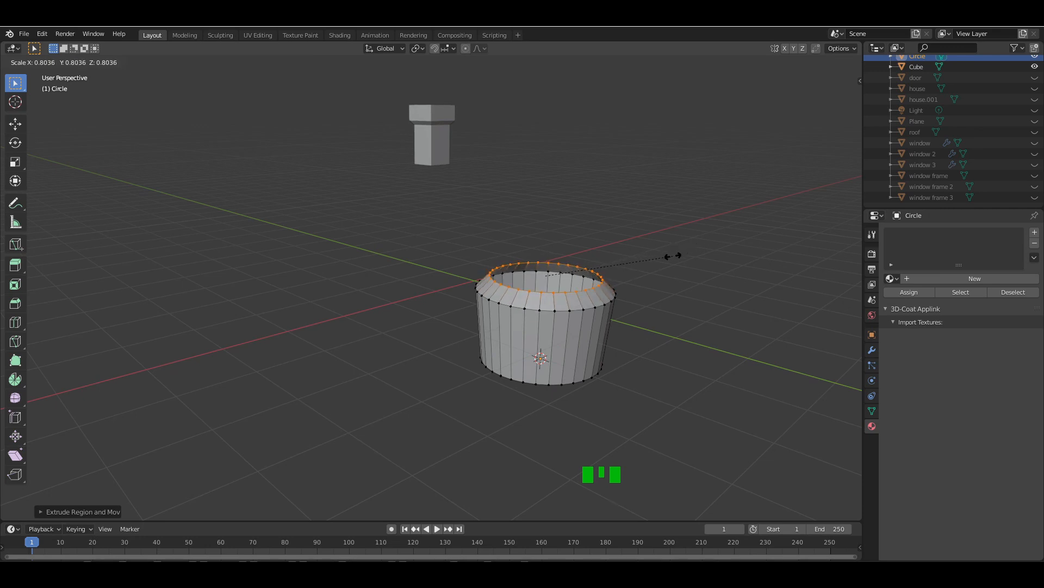
pyautogui.click(673, 256)
# - Select the bottom edge loop of the extruded circle
pyautogui.keyDown('alt'); pyautogui.click(557, 384); pyautogui.keyUp('alt')
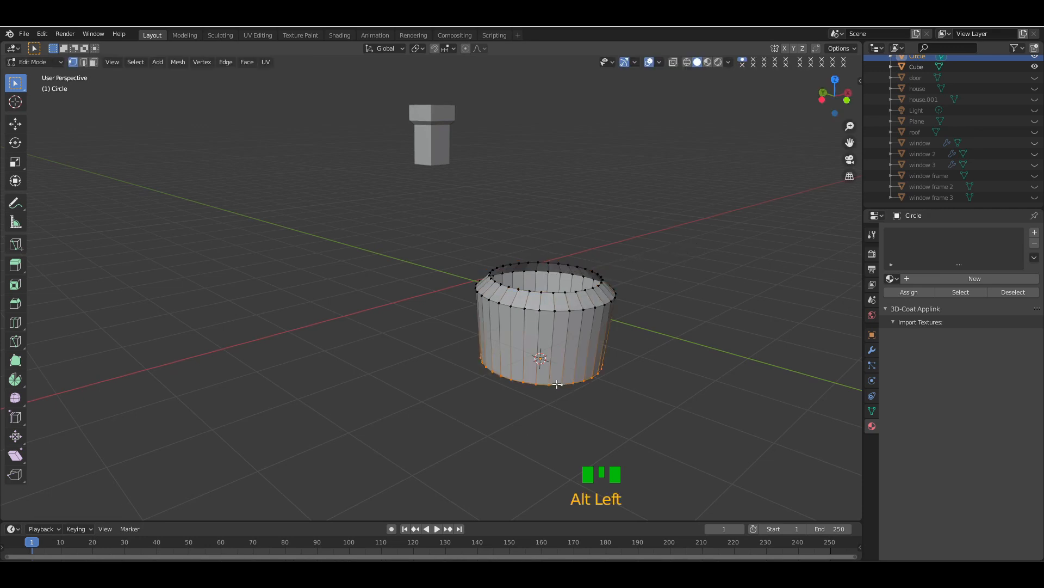
# - Scale the pot's bottom edge loop to about 0.85 and close the bottom opening with Grid Fill
pyautogui.press('s')
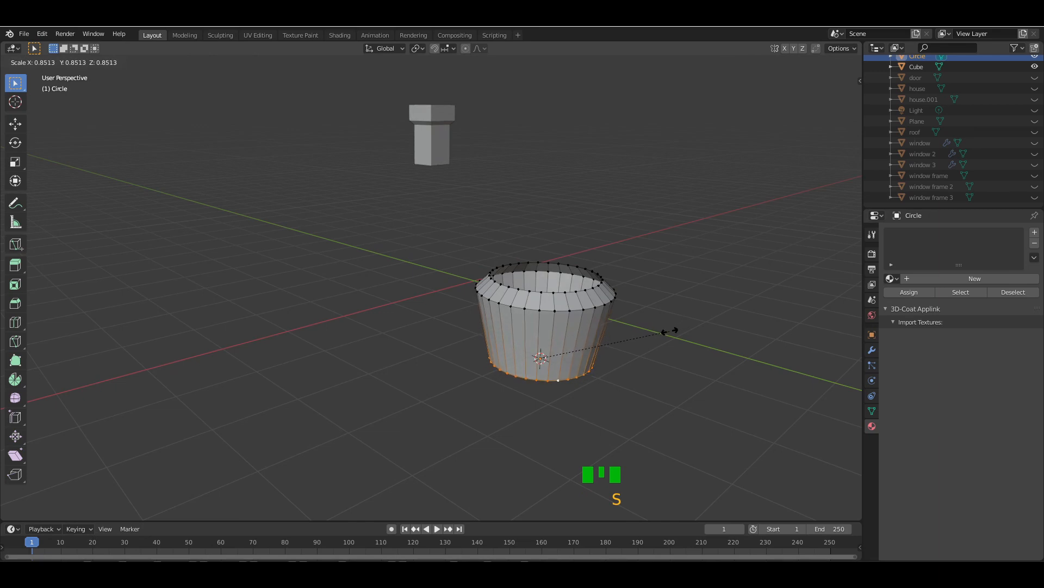
pyautogui.click(670, 331)
pyautogui.moveTo(831, 91); pyautogui.dragTo(673, 294)
pyautogui.hotkey('ctrl', 'z')
pyautogui.click(247, 62)
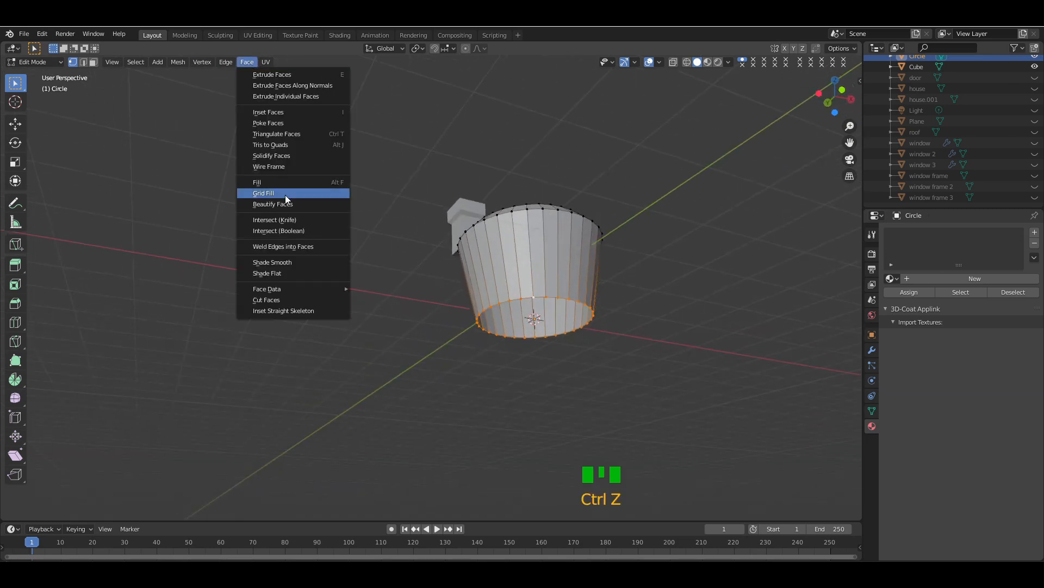
pyautogui.click(286, 194)
# - Select the inner edge loop at the top of the pot and close the opening with Grid Fill
pyautogui.moveTo(830, 101); pyautogui.dragTo(816, 182)
pyautogui.keyDown('alt'); pyautogui.click(576, 338); pyautogui.keyUp('alt')
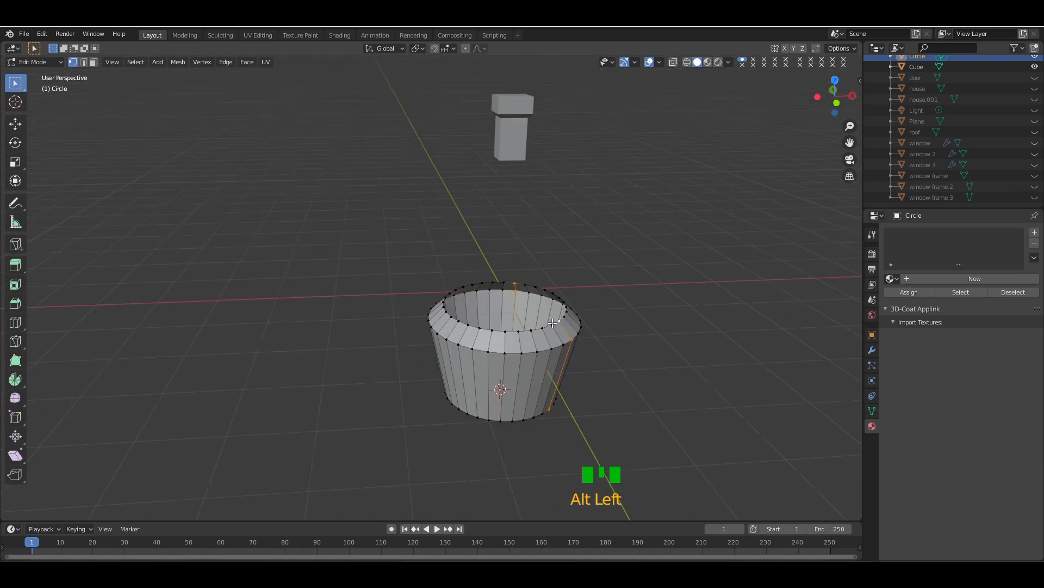
pyautogui.click(247, 62)
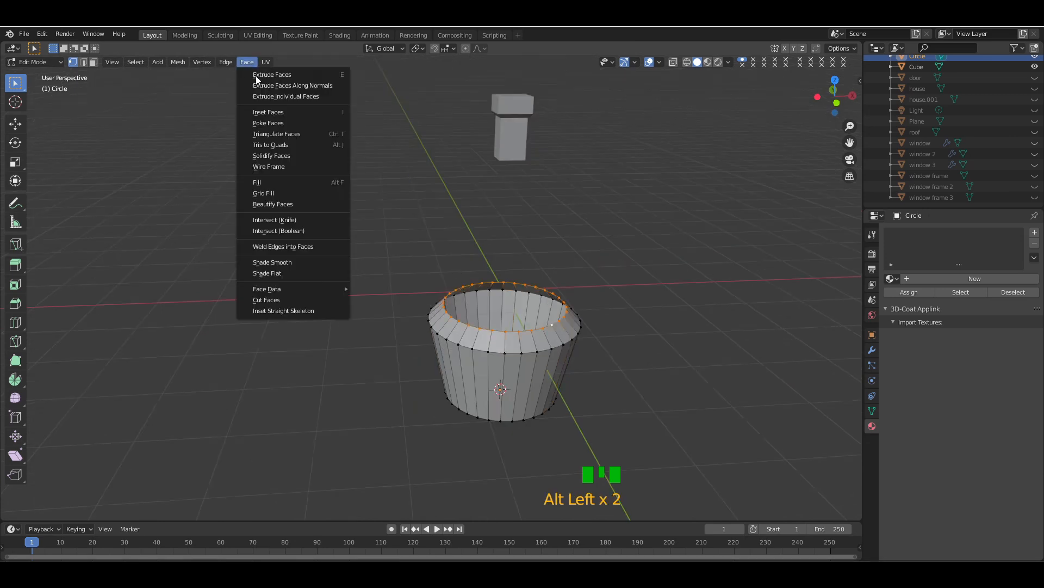
pyautogui.click(288, 192)
pyautogui.click(650, 210)
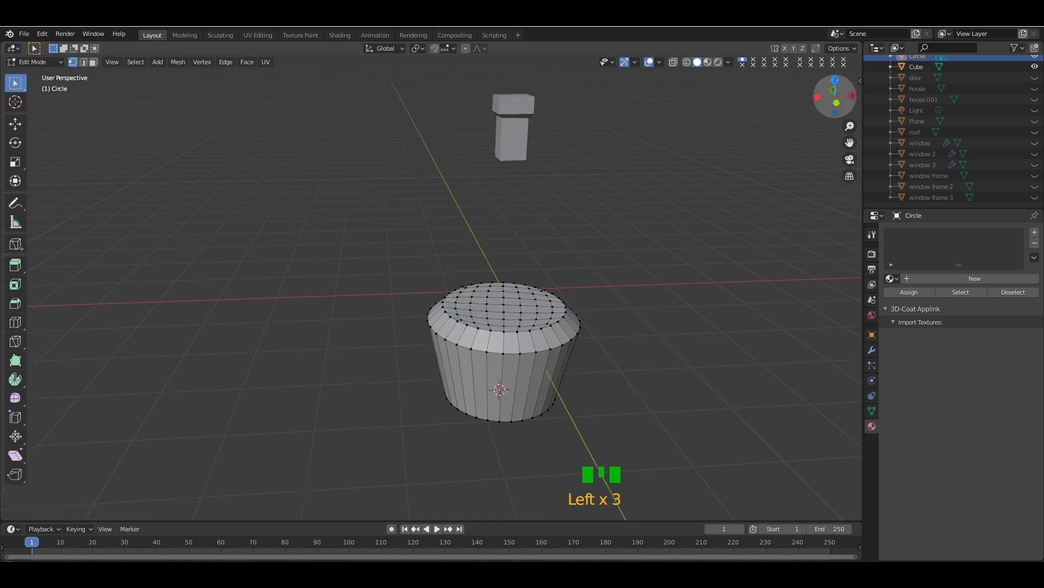
# - Extrude the pot's sloped ring of rim faces, scale it outward and raise it about 0.22 m along Z
pyautogui.moveTo(835, 96); pyautogui.dragTo(831, 107)
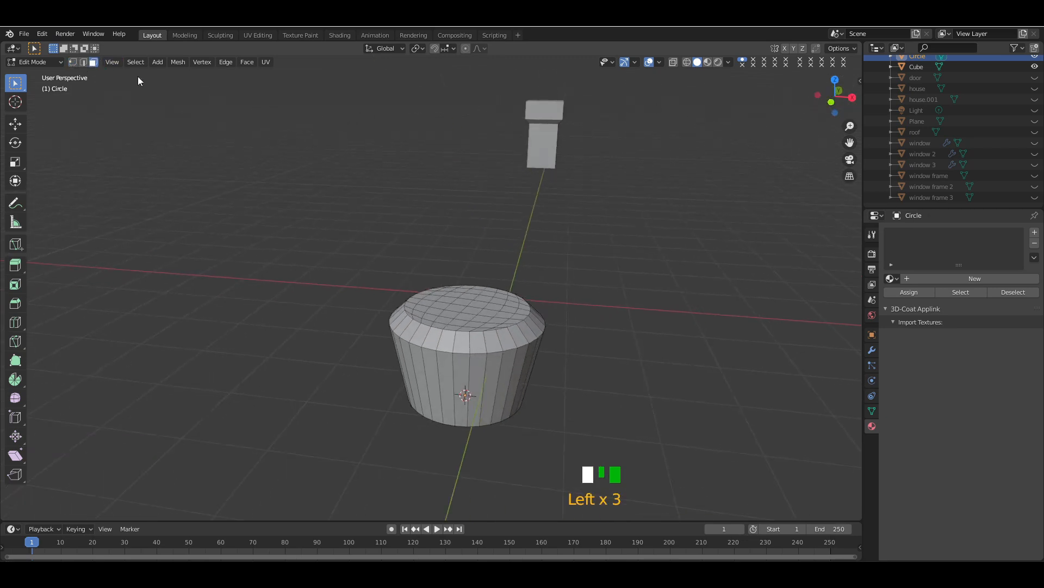
pyautogui.keyDown('alt'); pyautogui.click(476, 337); pyautogui.keyUp('alt')
pyautogui.press('e')
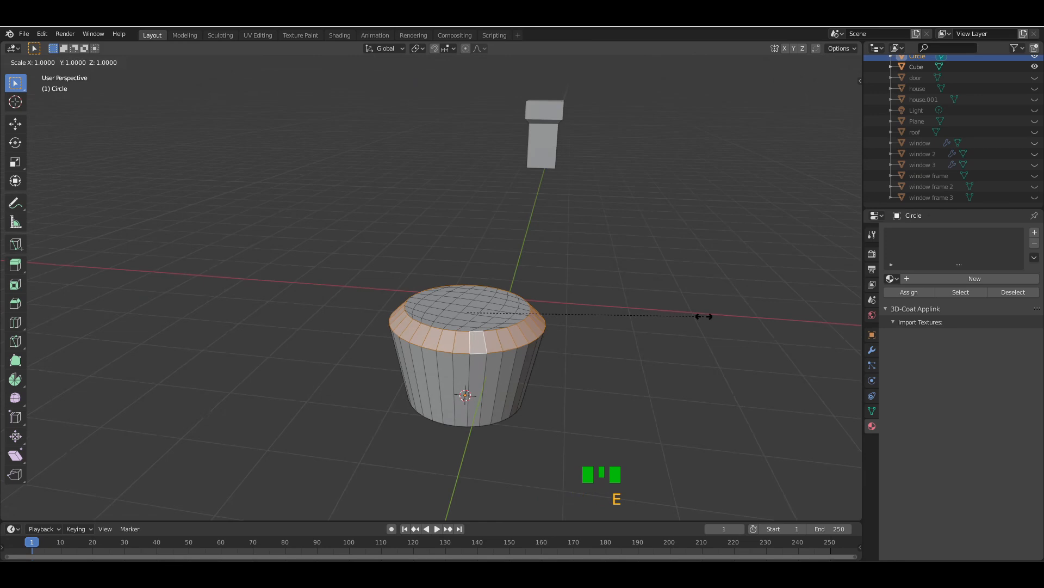
pyautogui.click(743, 311)
pyautogui.press('g')
pyautogui.press('z')
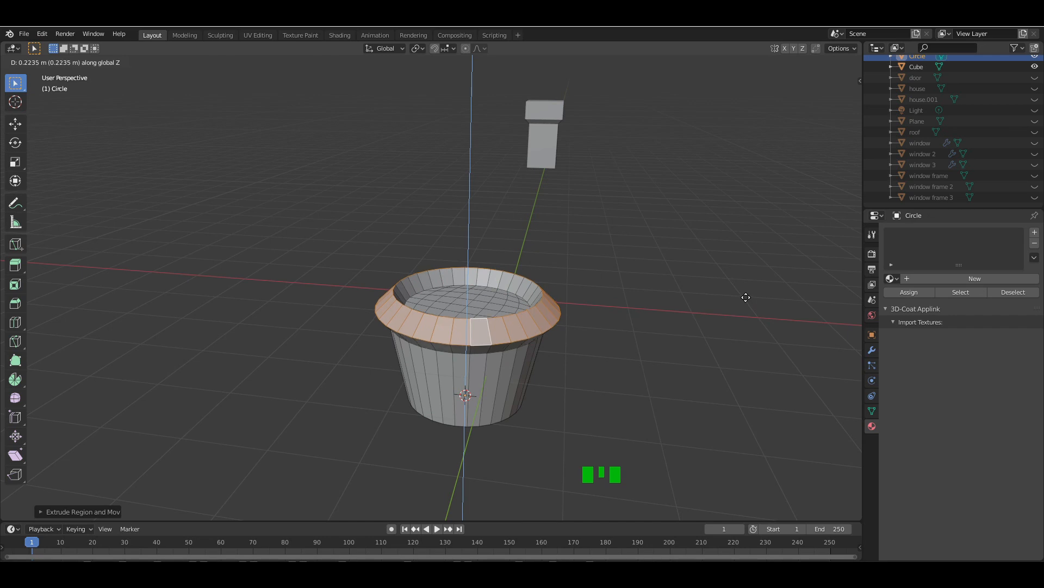
pyautogui.click(744, 296)
# - Add a Subdivision Surface modifier to the pot with 2 viewport subdivisions
pyautogui.press('Tab')
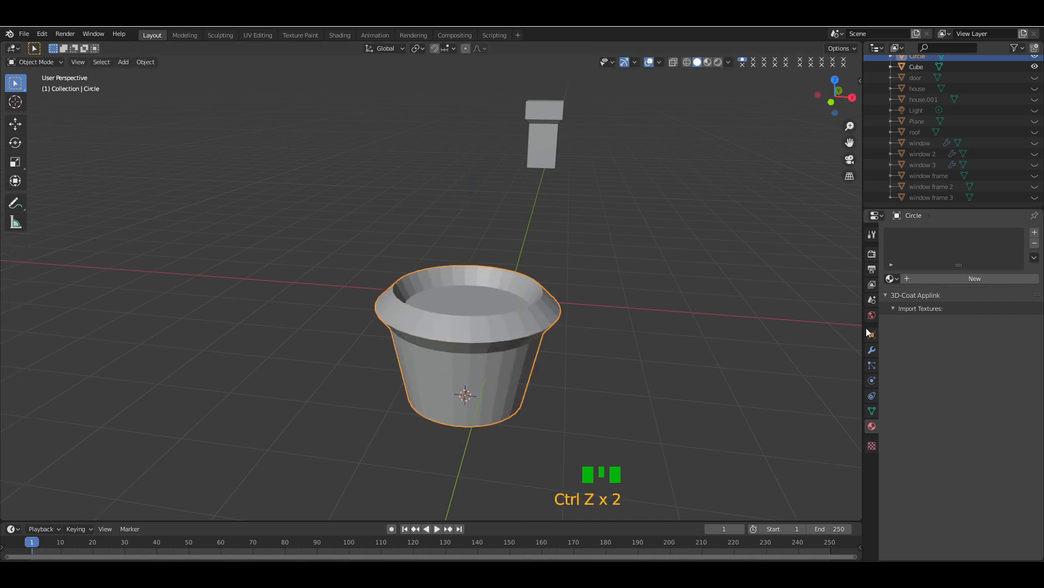
pyautogui.click(872, 348)
pyautogui.click(898, 233)
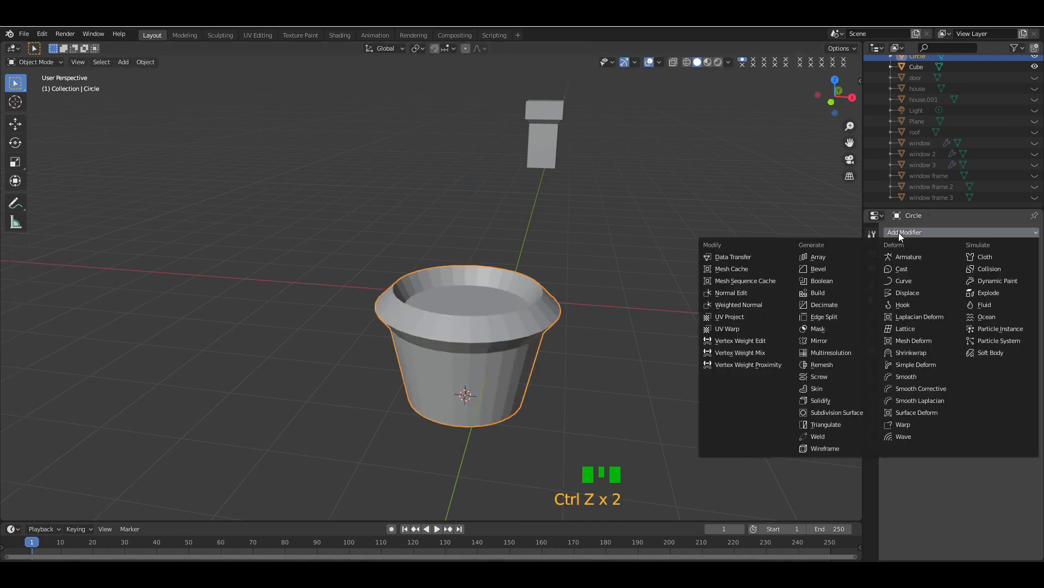
pyautogui.click(846, 409)
pyautogui.click(956, 339)
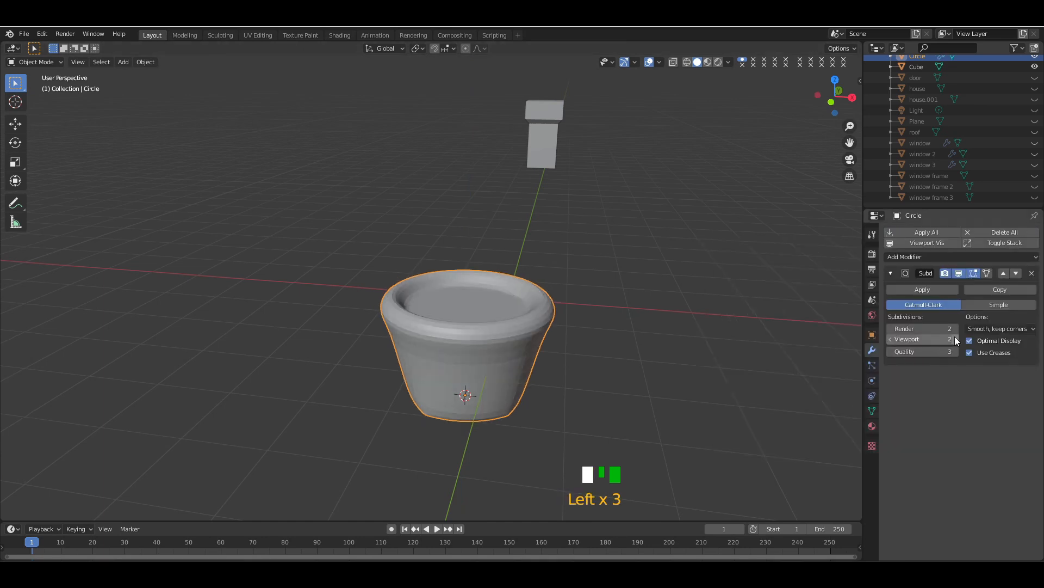
# - Shade the pot smooth and apply its Subdivision Surface modifier
pyautogui.rightClick(598, 302)
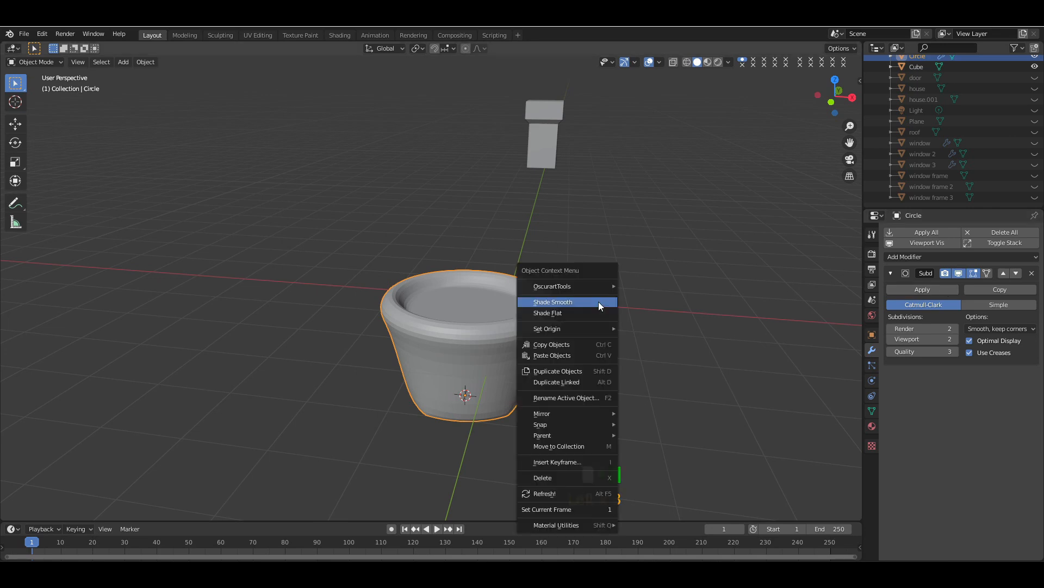
pyautogui.click(598, 301)
pyautogui.click(921, 291)
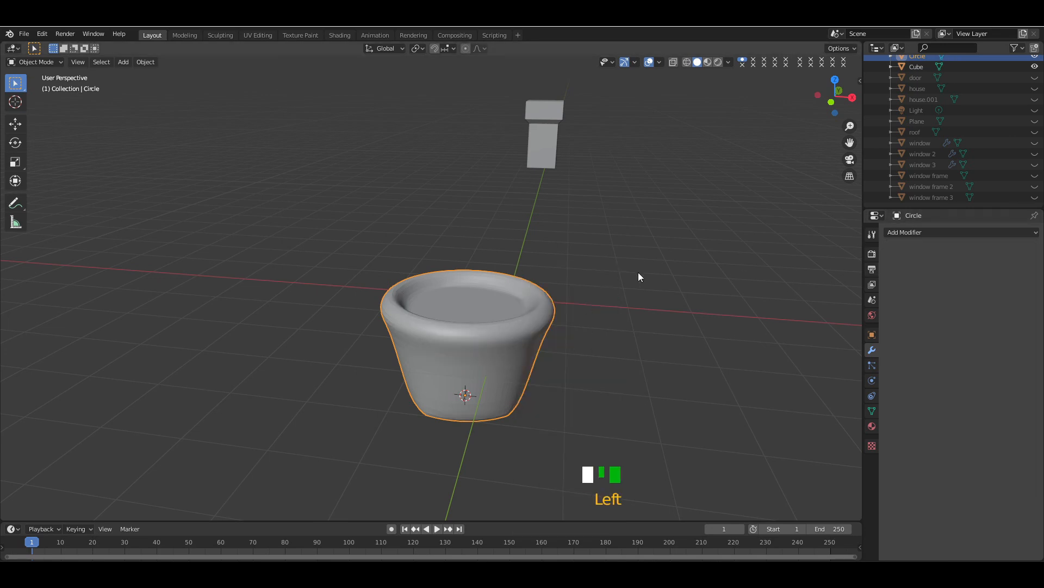
# - Unhide the house, ground and window objects and scale the pot down to suit the house
pyautogui.press('Tab')
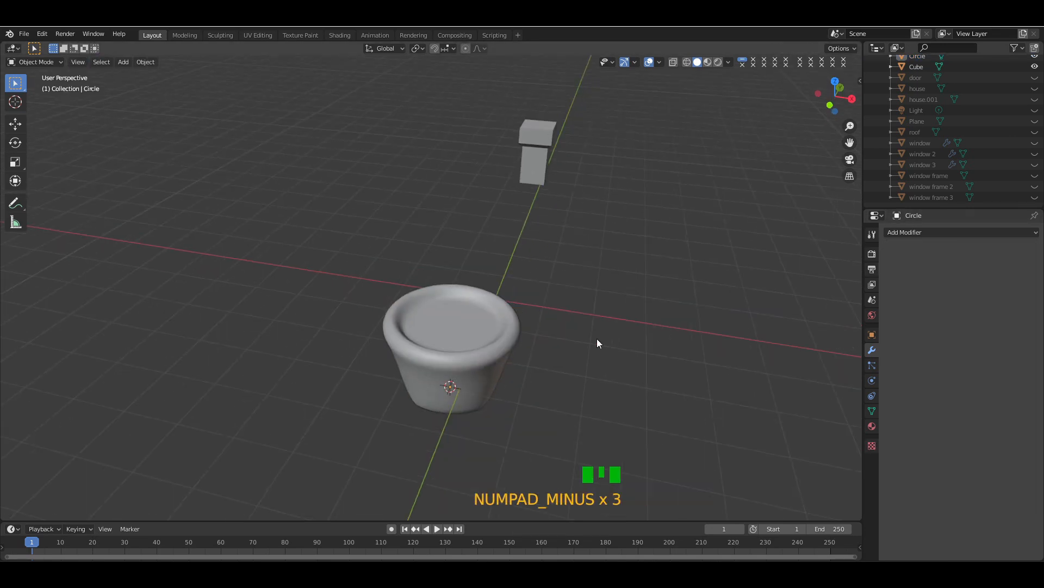
pyautogui.click(503, 335)
pyautogui.moveTo(834, 101); pyautogui.dragTo(830, 82)
pyautogui.moveTo(1030, 86); pyautogui.dragTo(1035, 197)
pyautogui.press('s')
pyautogui.click(495, 323)
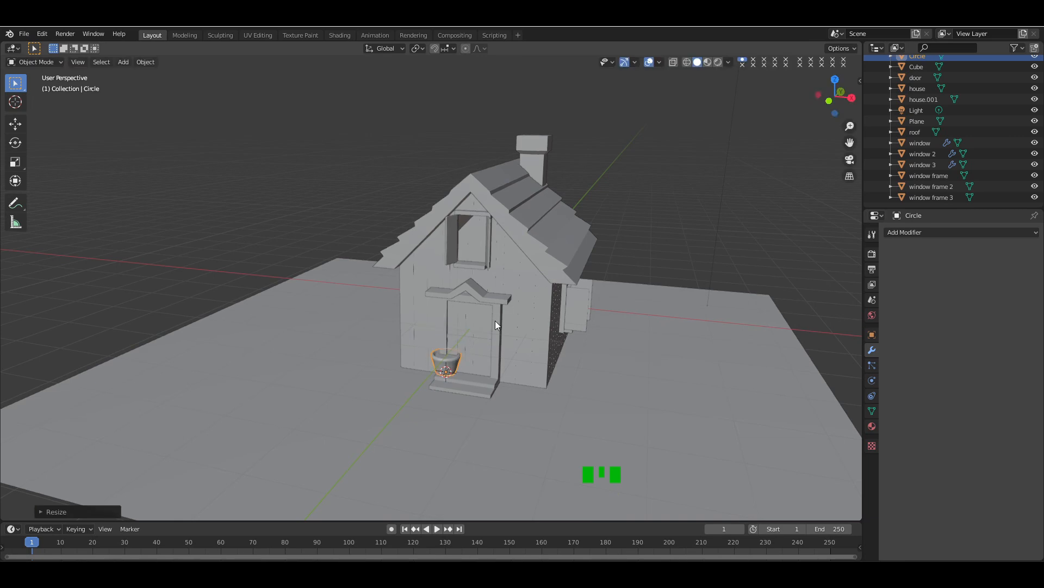
# - Move the pot onto the ground beside the doorstep, in front of the house's front wall
pyautogui.press('g')
pyautogui.middleClick(525, 335)
pyautogui.click(559, 351)
pyautogui.press('g')
pyautogui.middleClick(558, 359)
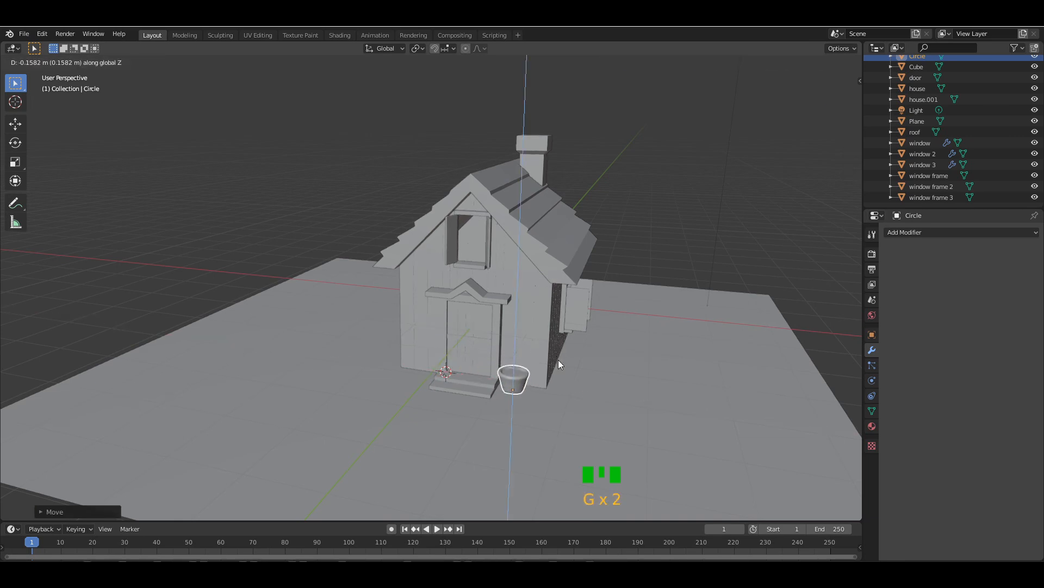
pyautogui.click(559, 360)
pyautogui.press('g')
pyautogui.middleClick(618, 314)
pyautogui.click(625, 322)
pyautogui.press('g')
pyautogui.middleClick(625, 321)
pyautogui.click(626, 323)
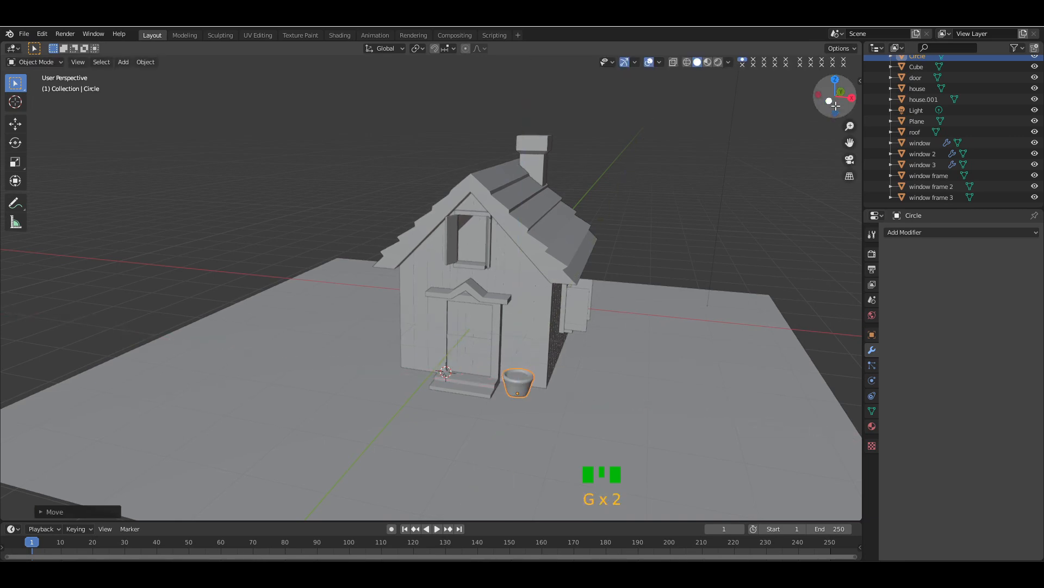
# - Display the scene in Material Preview shading and give the pot the existing "window" material
pyautogui.moveTo(835, 105); pyautogui.dragTo(732, 202)
pyautogui.click(708, 62)
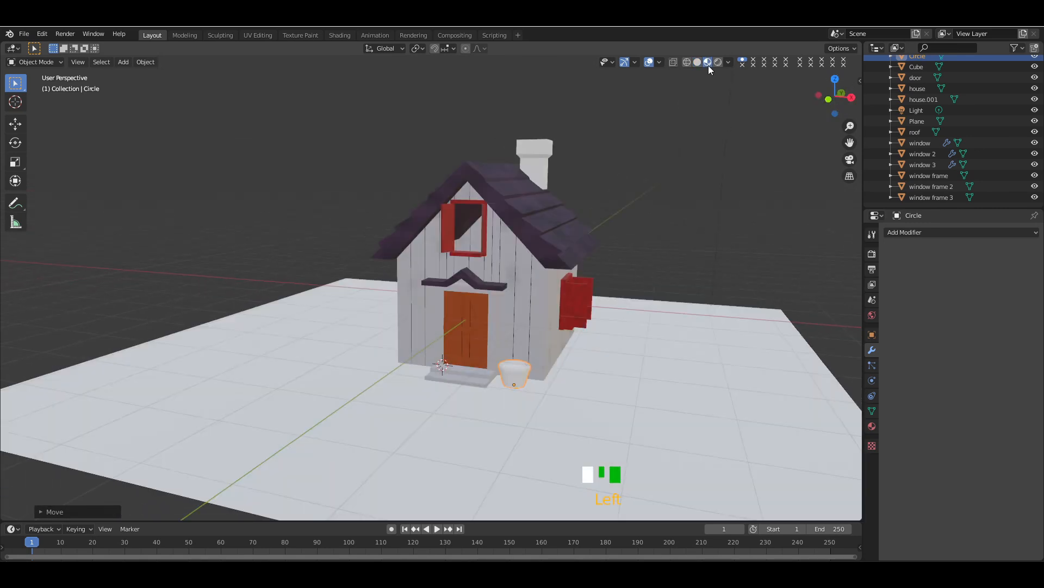
pyautogui.press('KP_Add')
pyautogui.press('KP_Add')
pyautogui.press('KP_Add')
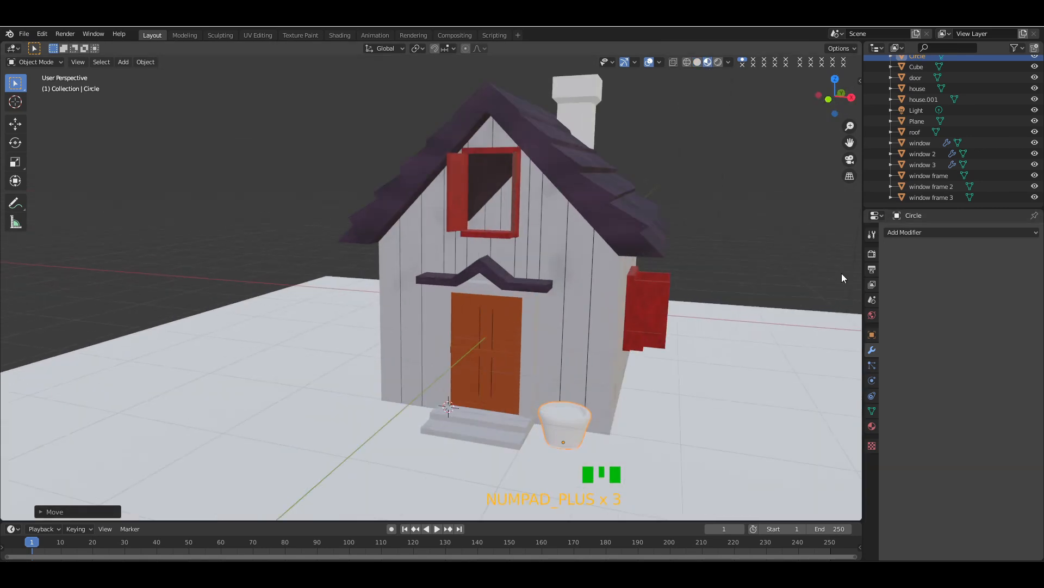
pyautogui.click(872, 426)
pyautogui.click(892, 279)
pyautogui.click(895, 336)
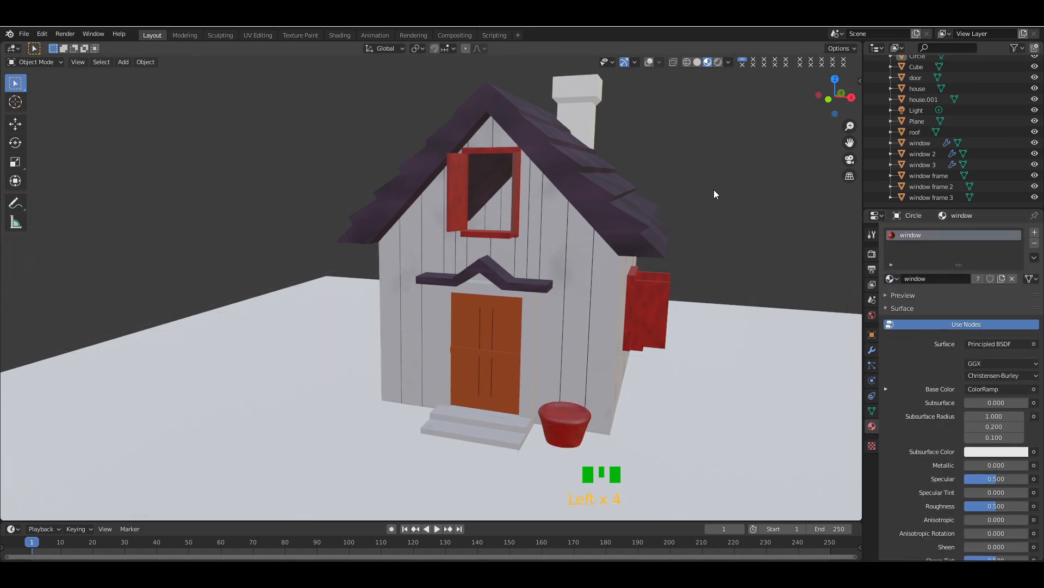
# - Give the chimney the existing "window" material
pyautogui.press('KP_Subtract')
pyautogui.moveTo(824, 101)
pyautogui.mouseDown()
pyautogui.moveTo(857, 101)
pyautogui.moveTo(838, 108)
pyautogui.mouseUp()
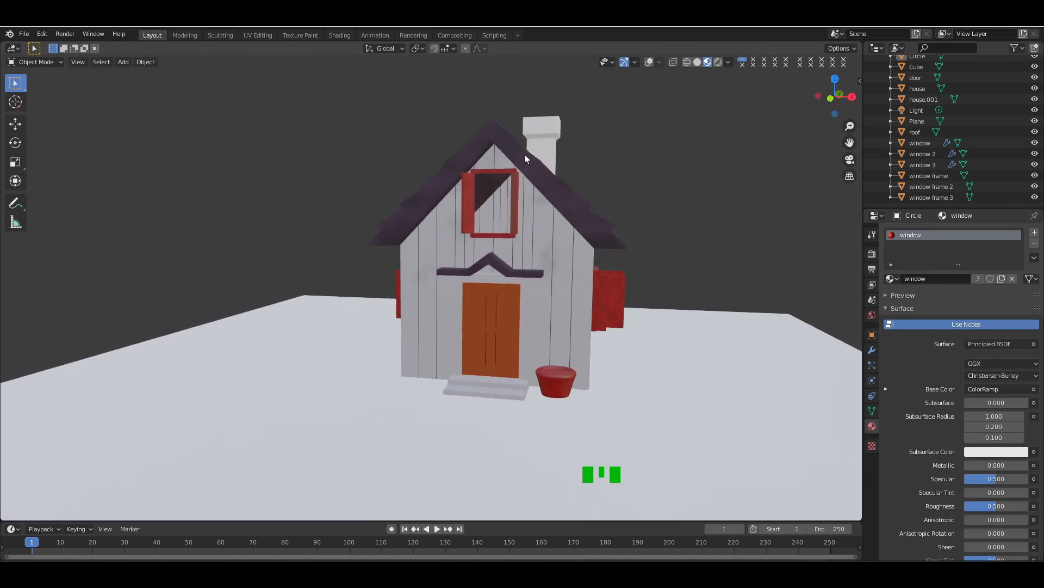
pyautogui.click(538, 141)
pyautogui.click(893, 278)
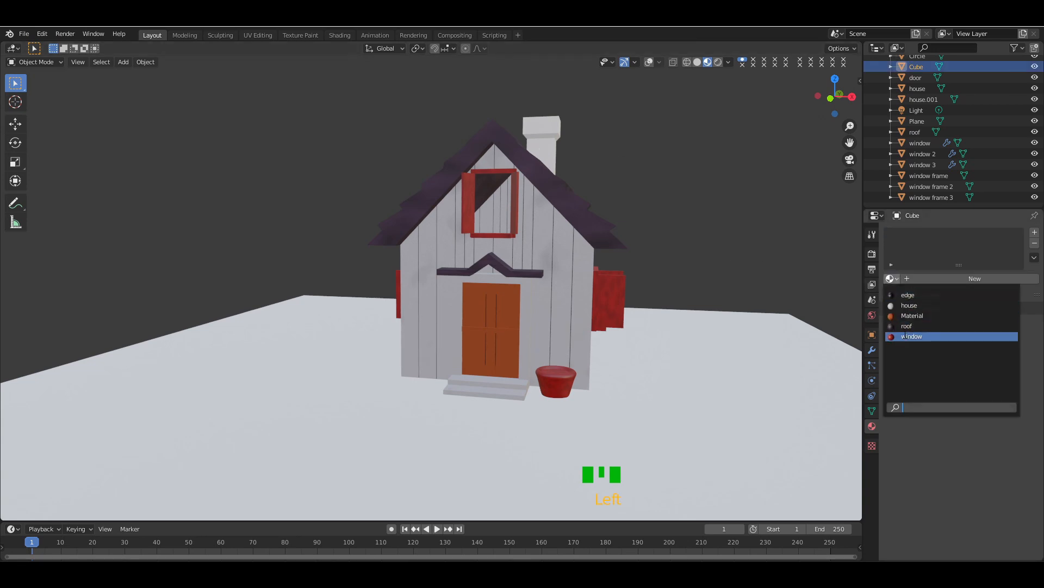
pyautogui.click(919, 336)
# - Enter Edit Mode on the chimney and temporarily hide the surrounding house parts to select its bottom vertices
pyautogui.click(765, 188)
pyautogui.moveTo(829, 101)
pyautogui.mouseDown()
pyautogui.moveTo(742, 101)
pyautogui.moveTo(835, 87)
pyautogui.moveTo(824, 98)
pyautogui.mouseUp()
pyautogui.click(518, 189)
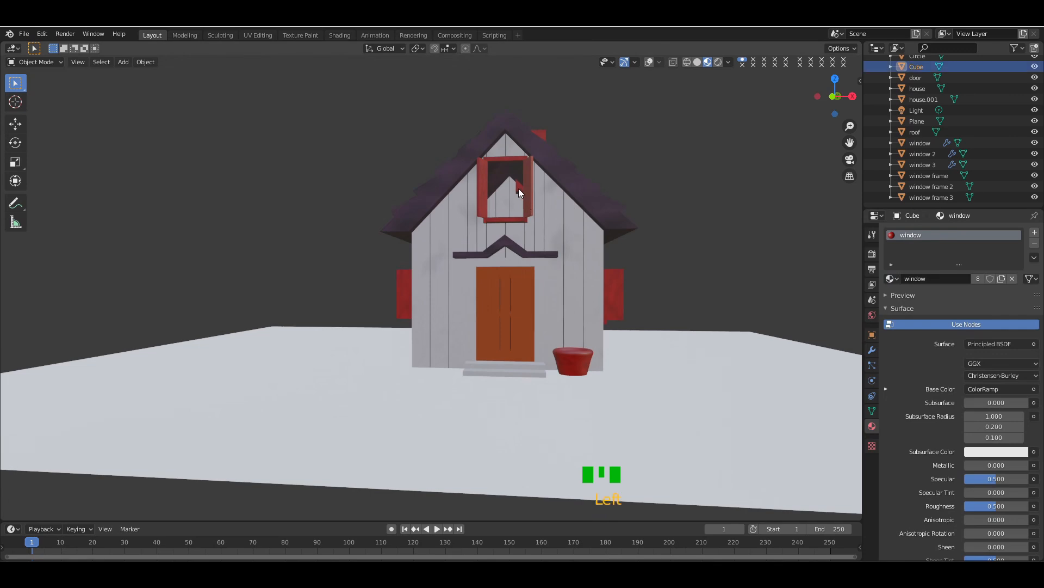
pyautogui.press('Tab')
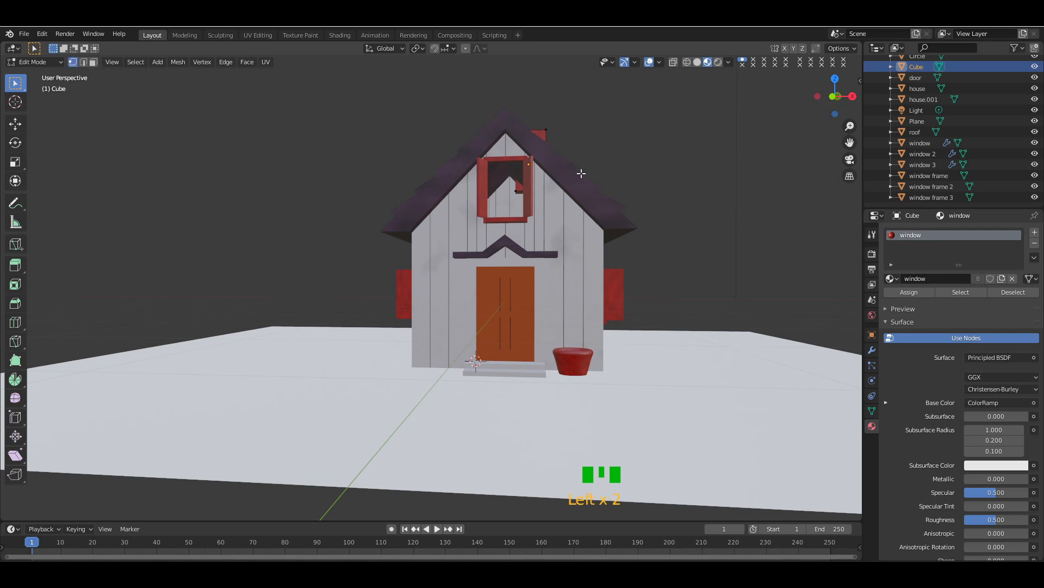
pyautogui.moveTo(838, 97); pyautogui.dragTo(846, 99)
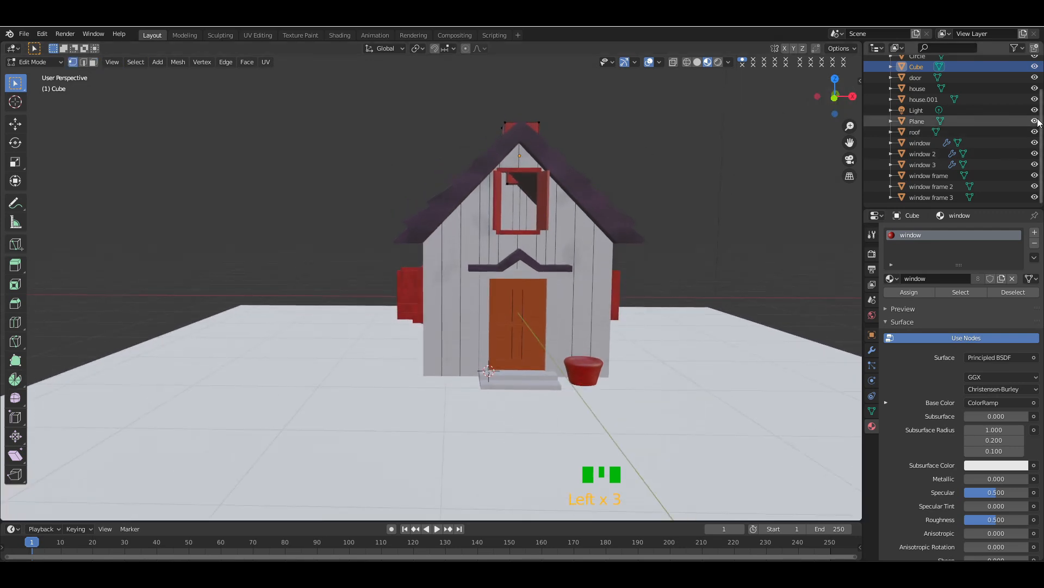
pyautogui.moveTo(1035, 80); pyautogui.dragTo(1036, 153)
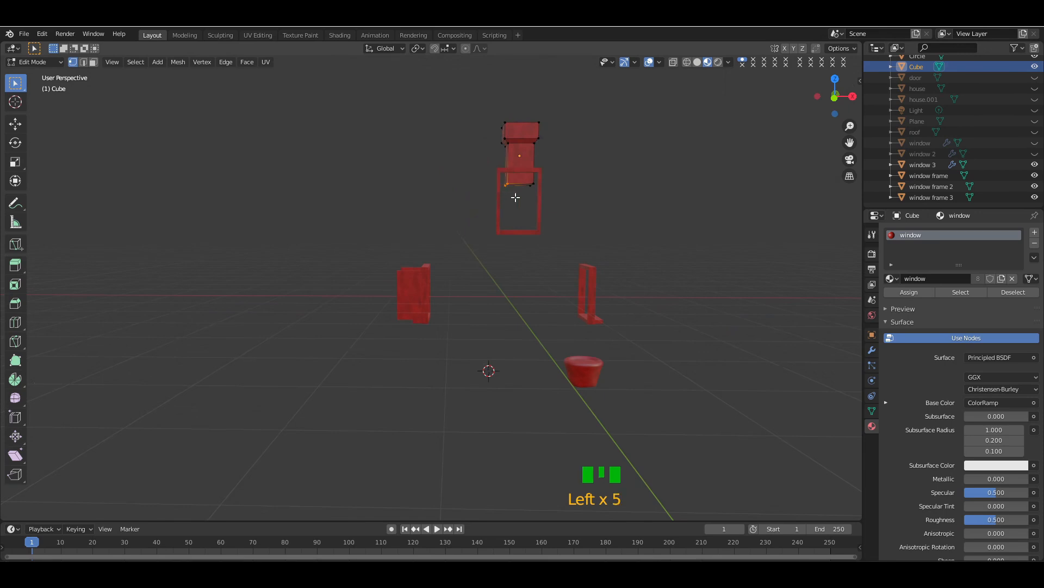
pyautogui.moveTo(827, 112); pyautogui.dragTo(832, 113)
pyautogui.moveTo(1035, 78); pyautogui.dragTo(1035, 153)
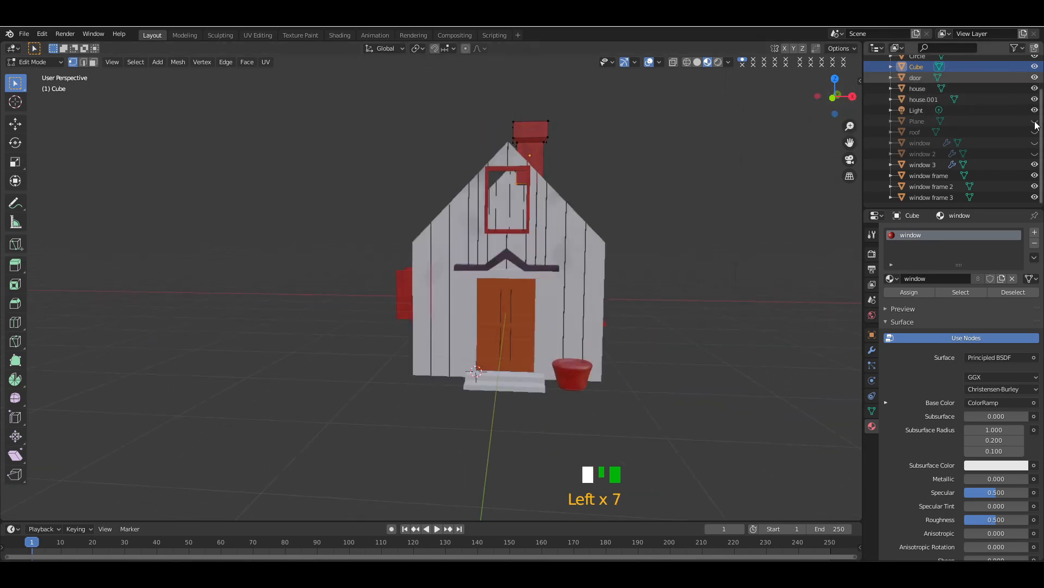
# - Move the chimney's bottom vertices up about 0.26 m along Z and return to Object Mode
pyautogui.moveTo(834, 96); pyautogui.dragTo(839, 99)
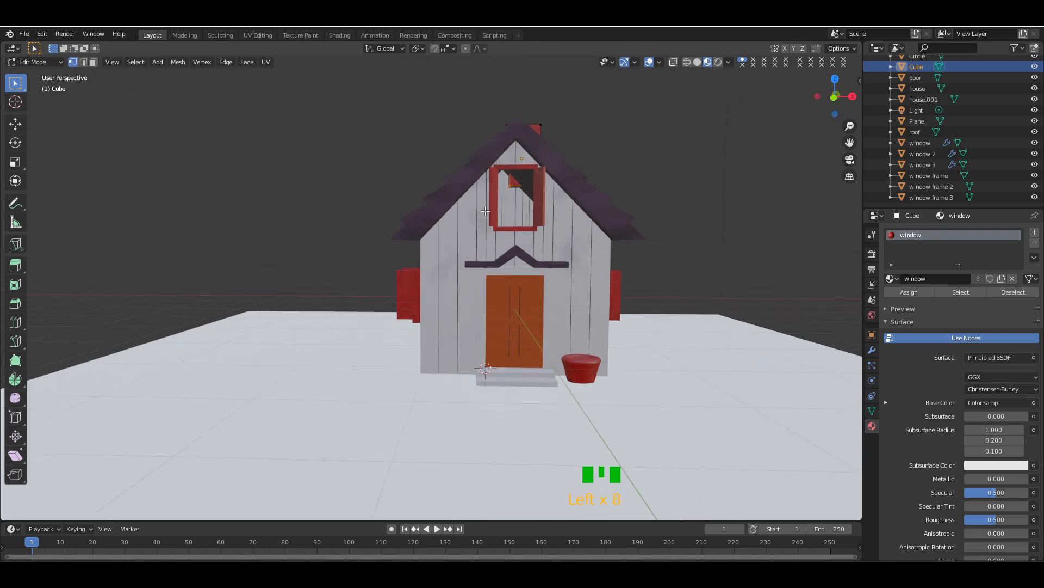
pyautogui.press('g')
pyautogui.press('z')
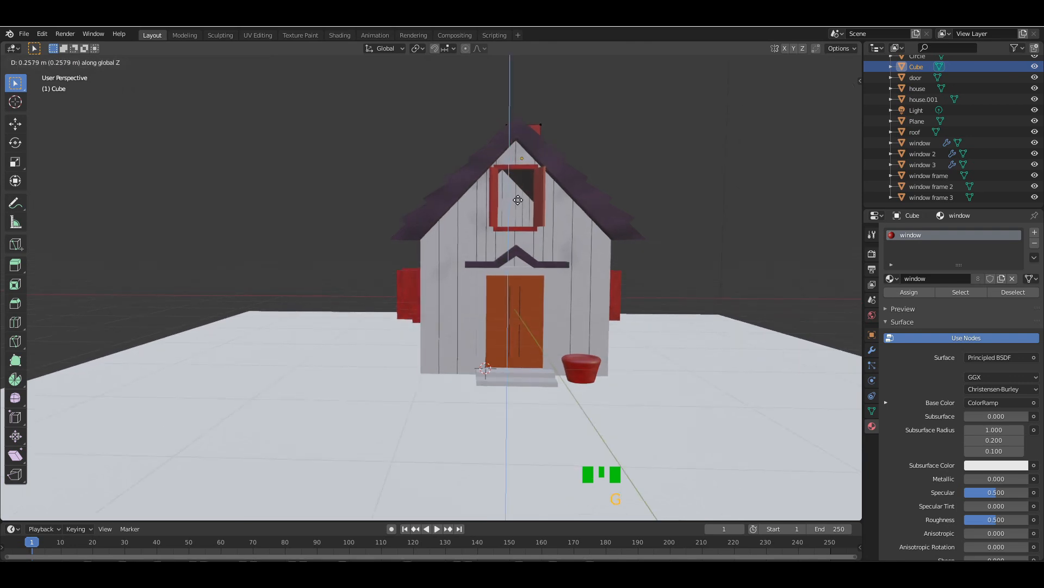
pyautogui.click(518, 199)
pyautogui.moveTo(835, 97); pyautogui.dragTo(870, 97)
pyautogui.moveTo(673, 91); pyautogui.dragTo(795, 106)
pyautogui.press('KP_Add')
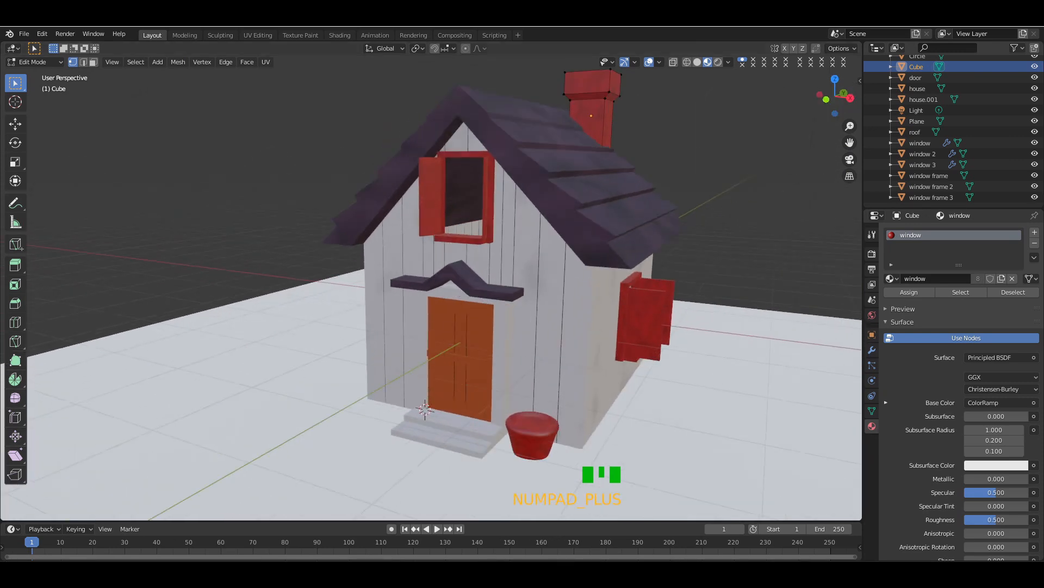
pyautogui.press('Tab')
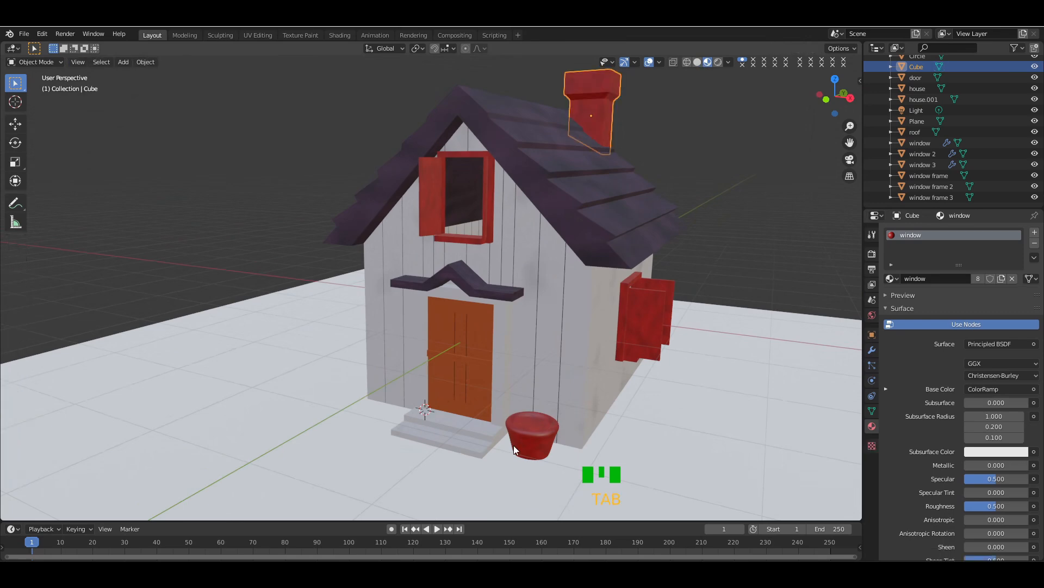
# - Enter Edit Mode on the chimney in face selection mode and select its top face
pyautogui.click(533, 419)
pyautogui.moveTo(835, 97)
pyautogui.mouseDown()
pyautogui.moveTo(842, 105)
pyautogui.moveTo(833, 95)
pyautogui.mouseUp()
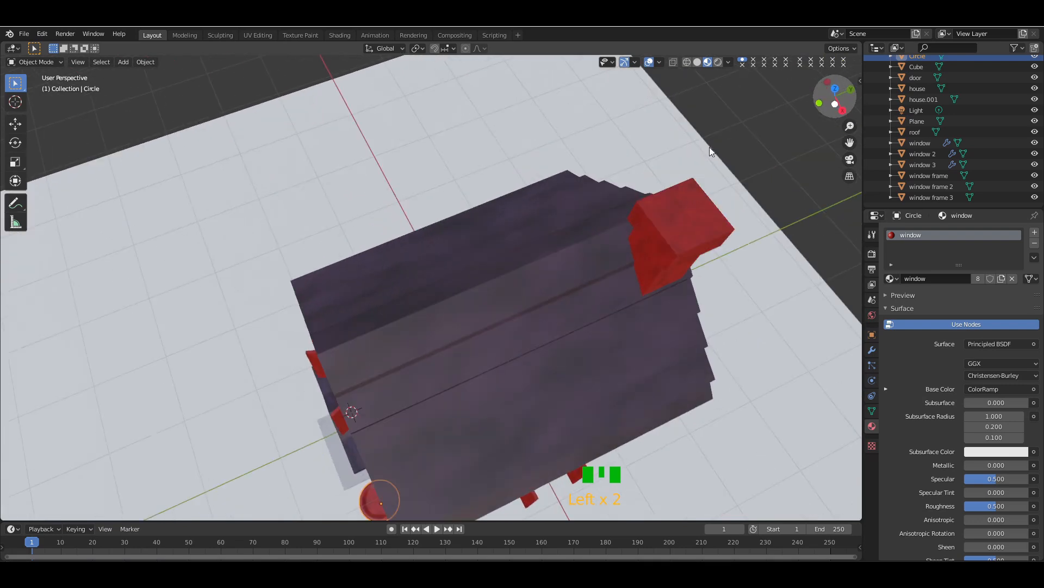
pyautogui.click(674, 210)
pyautogui.press('Tab')
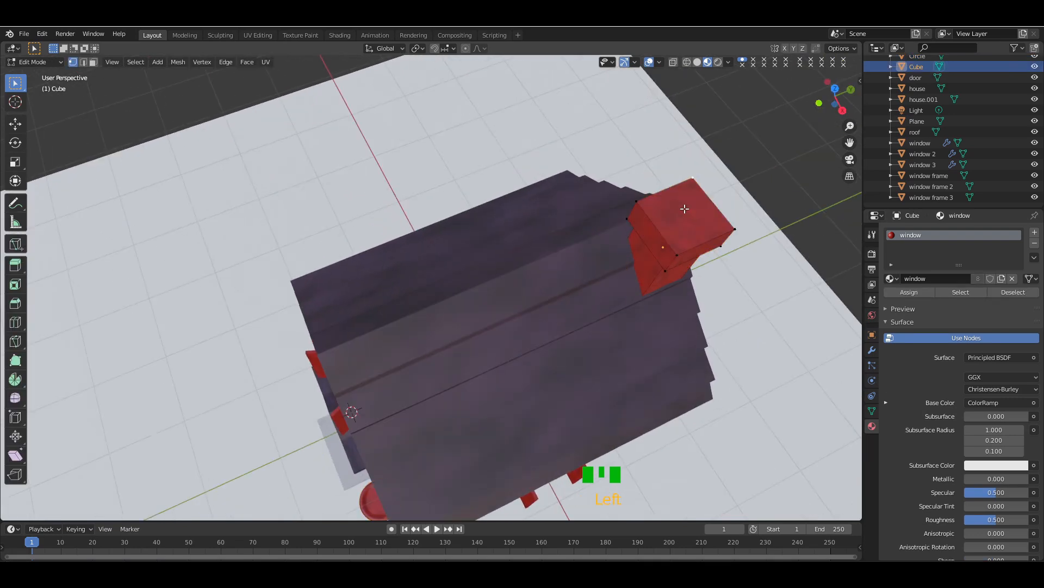
pyautogui.click(93, 62)
pyautogui.click(672, 204)
pyautogui.moveTo(835, 97); pyautogui.dragTo(841, 103)
# - Assign a second material slot to the chimney's top face, set it to the existing "edge" material, and return to Object Mode
pyautogui.click(1034, 233)
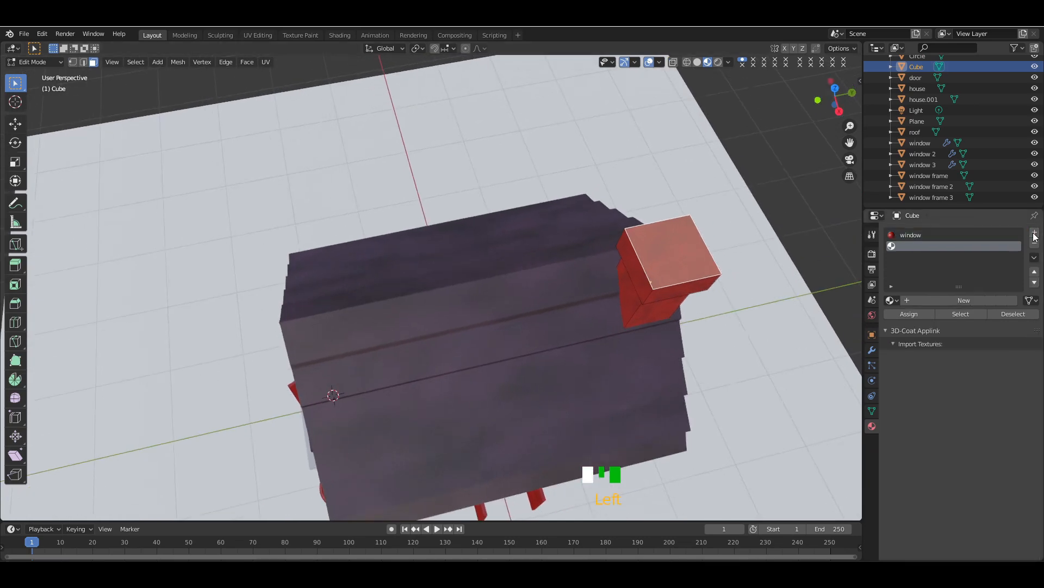
pyautogui.click(937, 300)
pyautogui.click(909, 314)
pyautogui.click(893, 300)
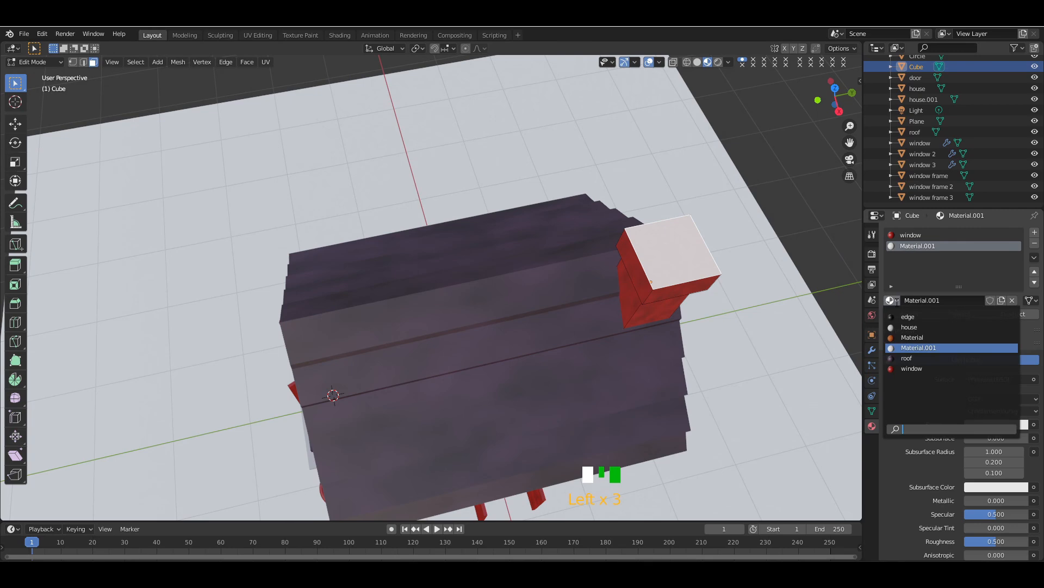
pyautogui.click(908, 316)
pyautogui.press('Tab')
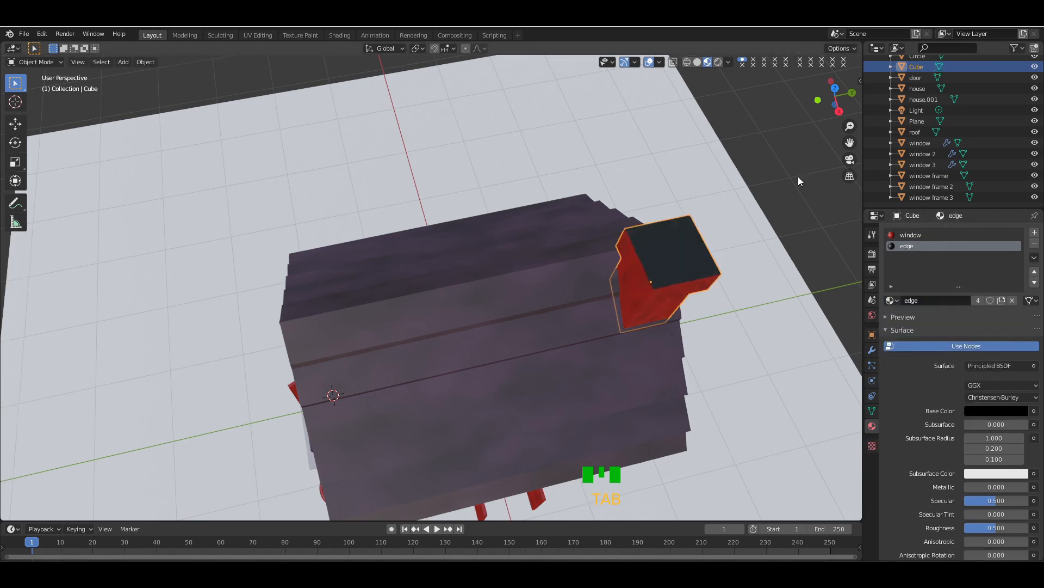
pyautogui.click(812, 153)
# - Select the flower pot beside the door and inspect its mesh density in Edit Mode, ending in Object Mode
pyautogui.moveTo(835, 102); pyautogui.dragTo(838, 70)
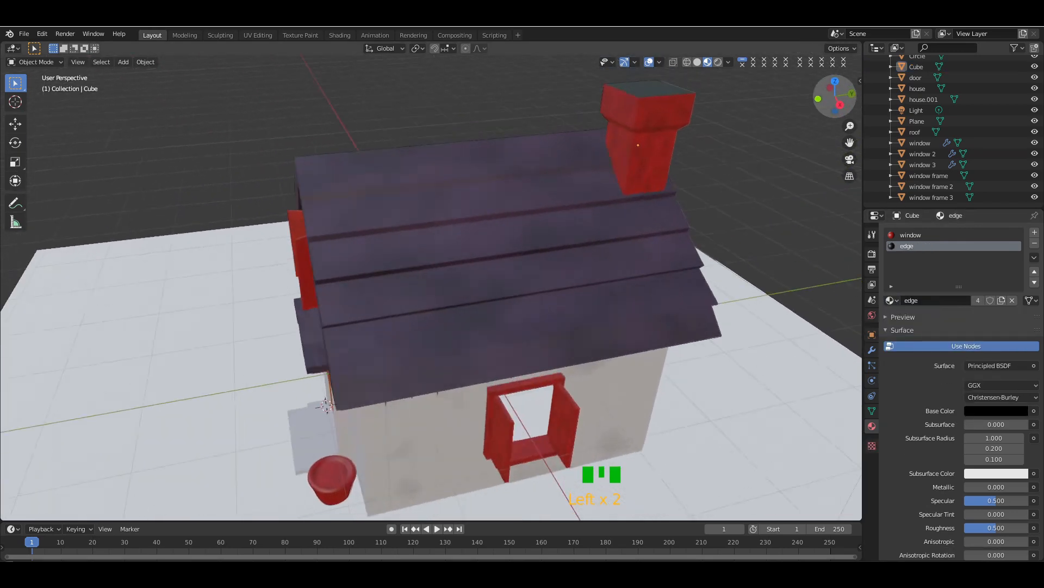
pyautogui.moveTo(530, 453)
pyautogui.mouseDown(button='middle')
pyautogui.moveTo(604, 424)
pyautogui.moveTo(530, 452)
pyautogui.mouseUp(button='middle')
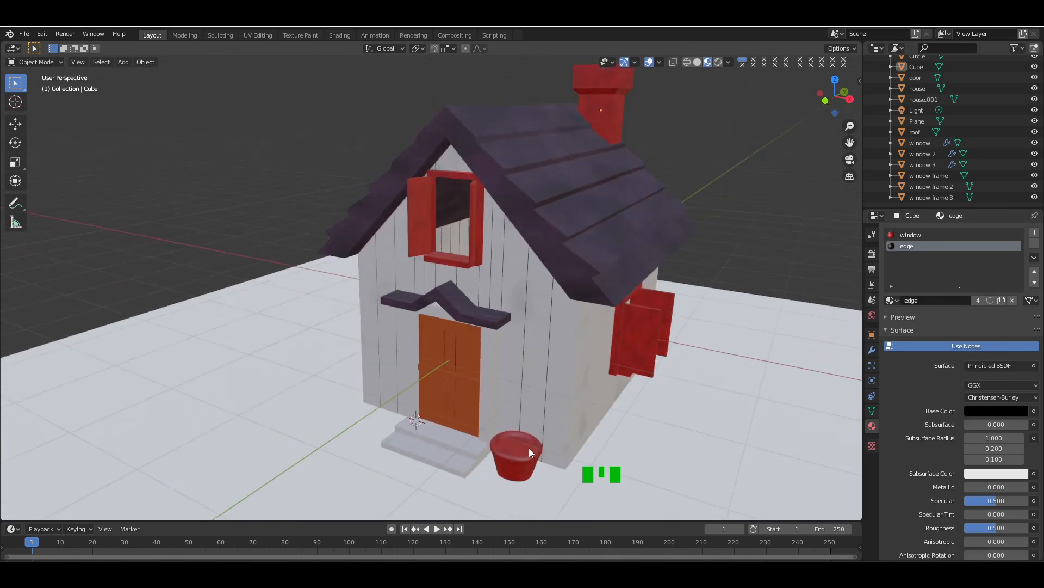
pyautogui.click(530, 453)
pyautogui.press('KP_Add')
pyautogui.press('KP_Add')
pyautogui.press('KP_Add')
pyautogui.press('KP_Add')
pyautogui.press('KP_Add')
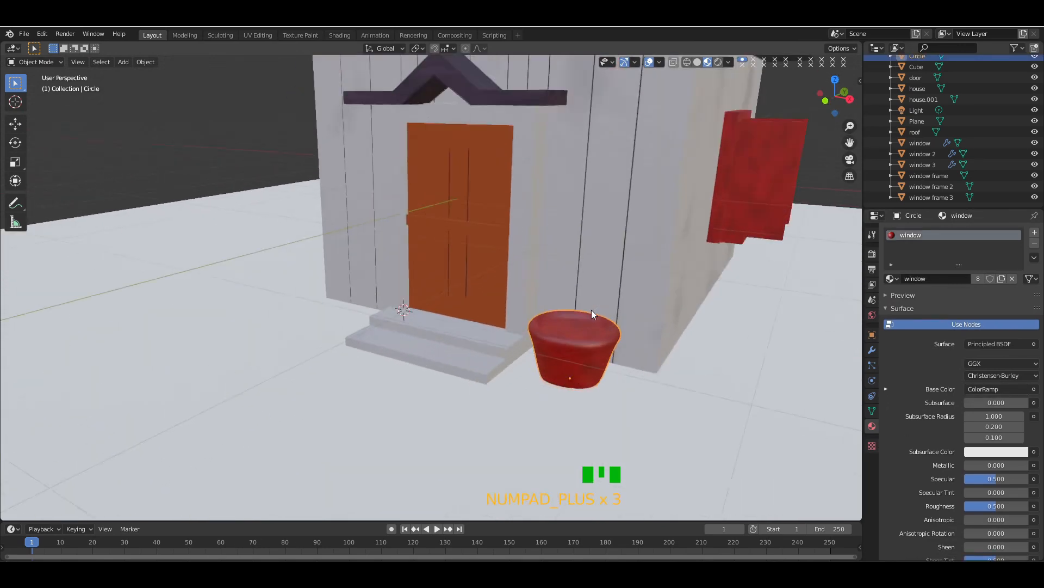
pyautogui.moveTo(834, 98); pyautogui.dragTo(593, 320)
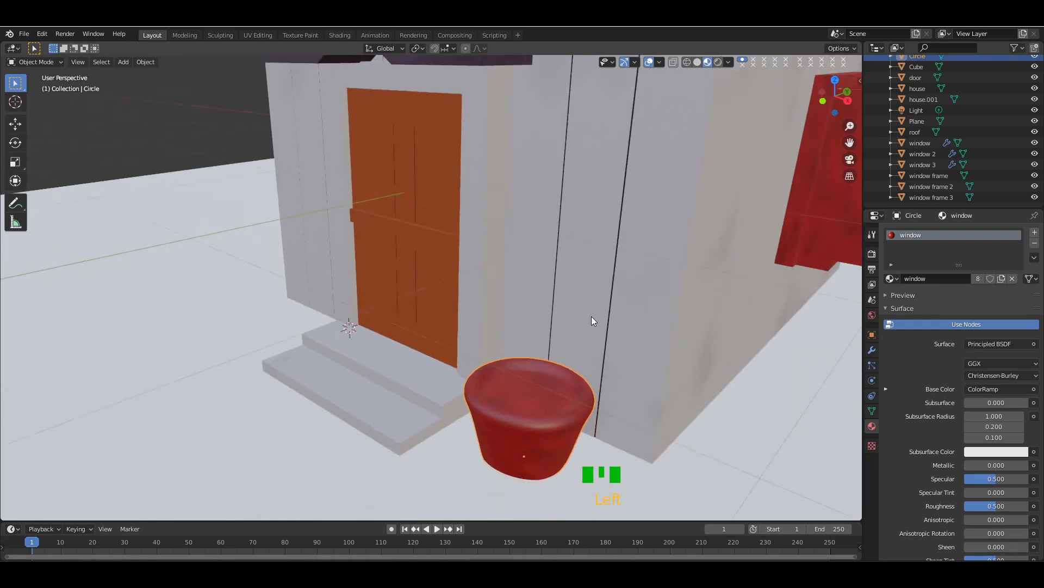
pyautogui.press('Tab')
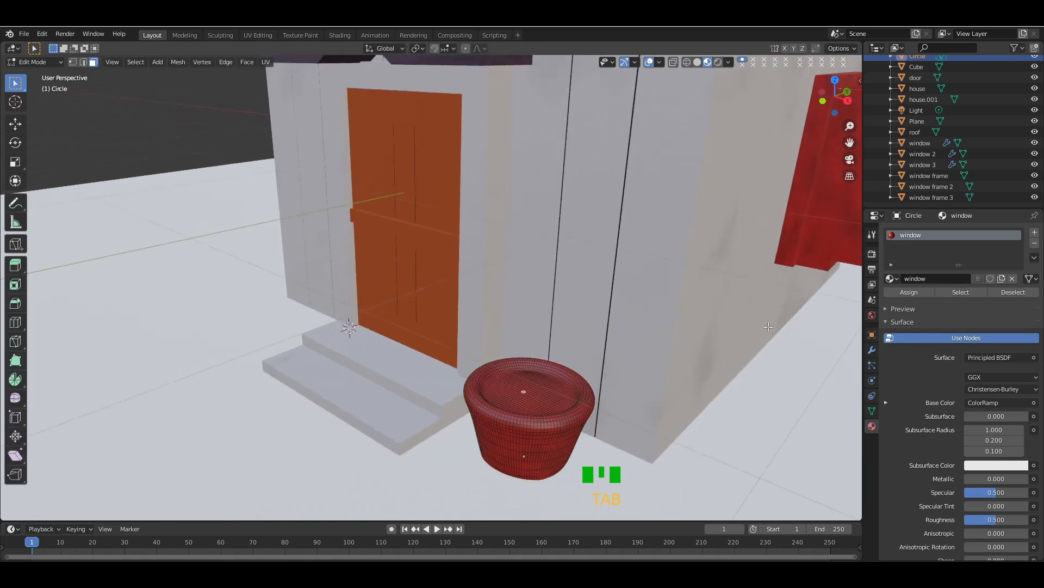
pyautogui.click(872, 349)
pyautogui.press('Tab')
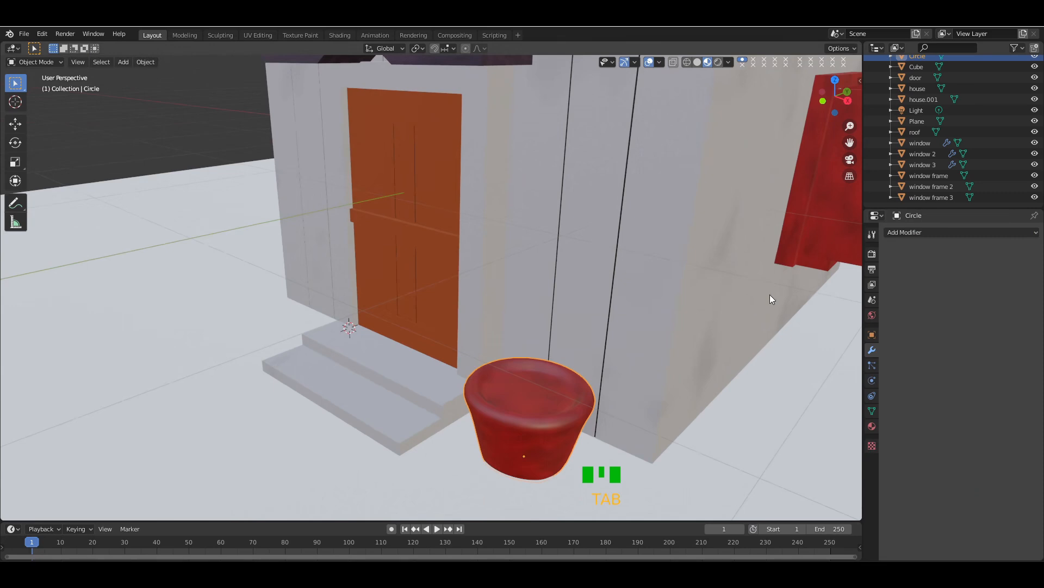
# - Add a Decimate modifier to the pot in Un-Subdivide mode with 4 iterations and apply it
pyautogui.click(909, 233)
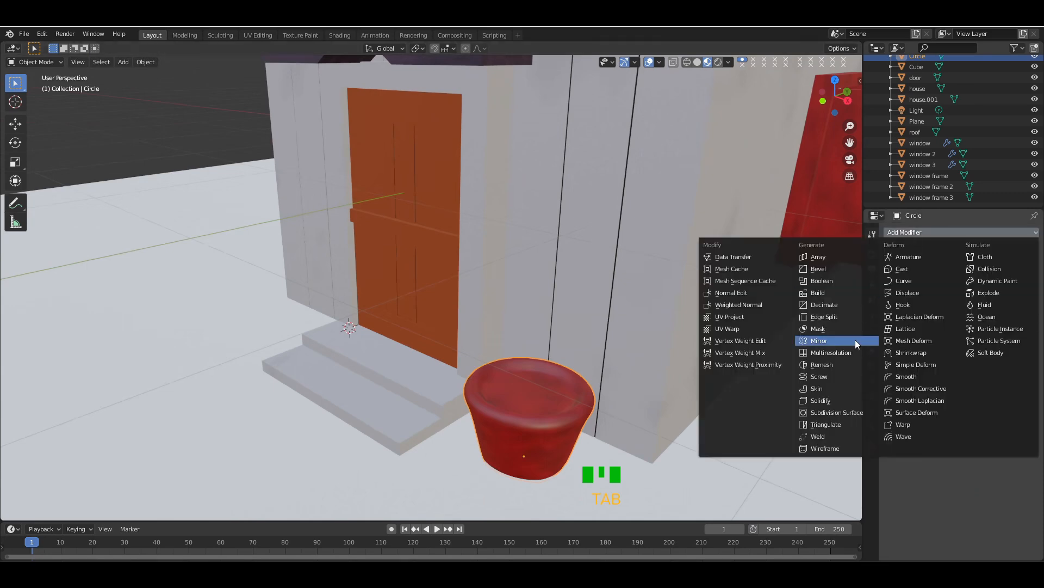
pyautogui.click(831, 306)
pyautogui.click(950, 305)
pyautogui.click(1033, 317)
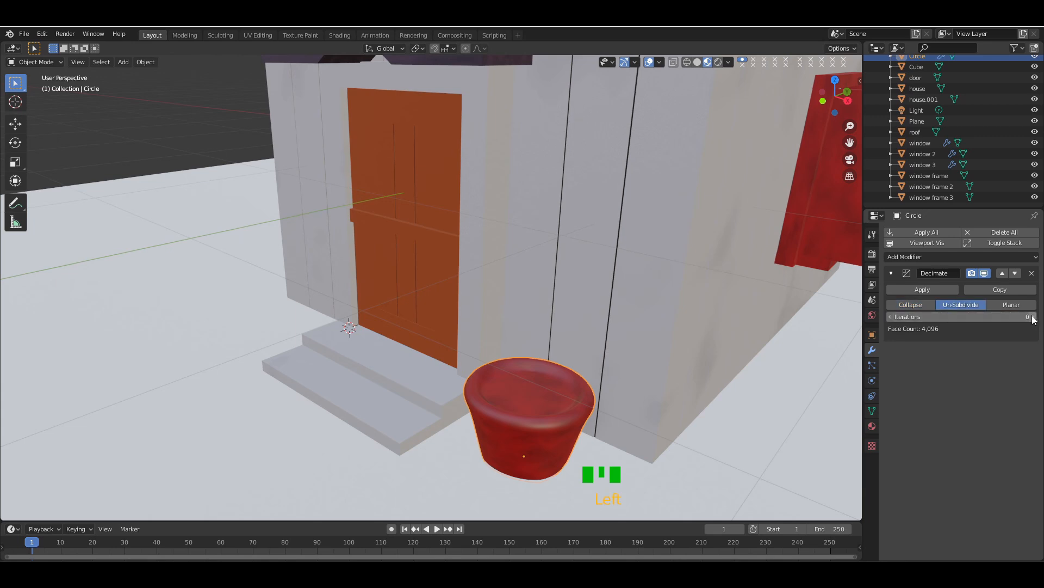
pyautogui.click(1034, 316)
pyautogui.click(1033, 317)
pyautogui.click(1034, 316)
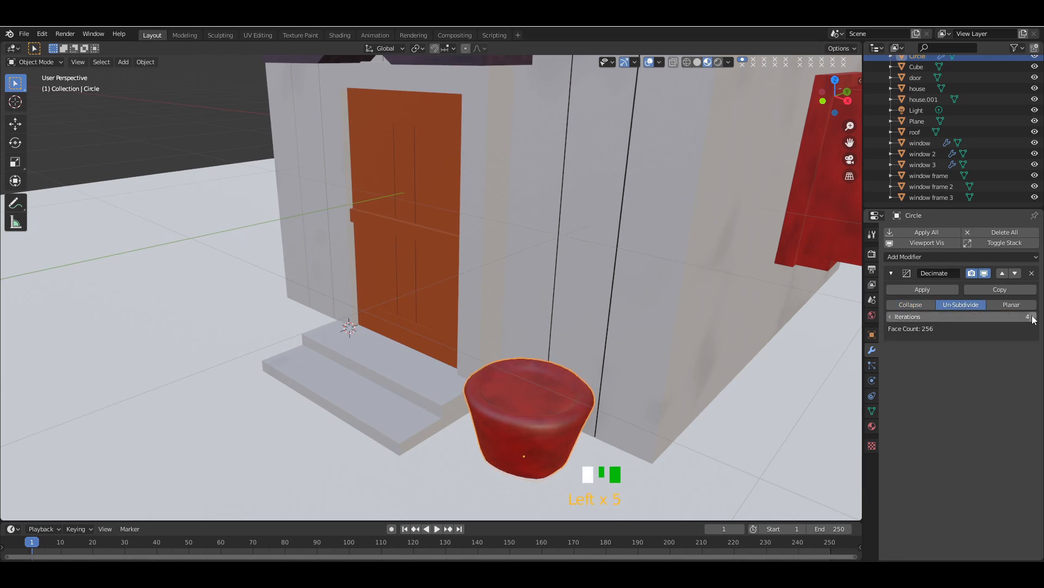
pyautogui.click(922, 289)
# - Enter Edit Mode on the pot and select all faces of its inner surface inside the rim
pyautogui.press('Tab')
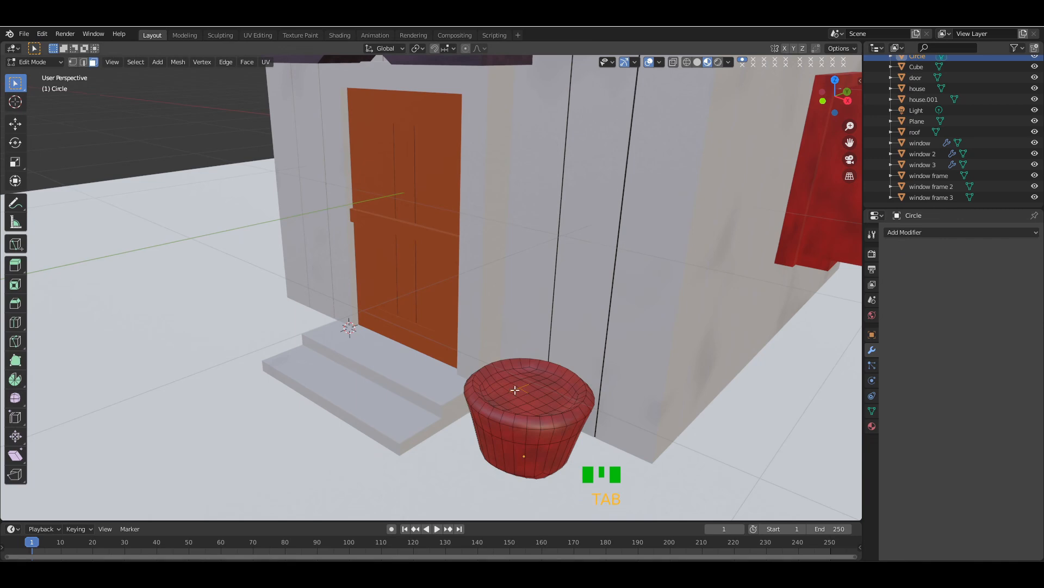
pyautogui.click(486, 390)
pyautogui.keyDown('ctrl'); pyautogui.click(530, 370); pyautogui.keyUp('ctrl')
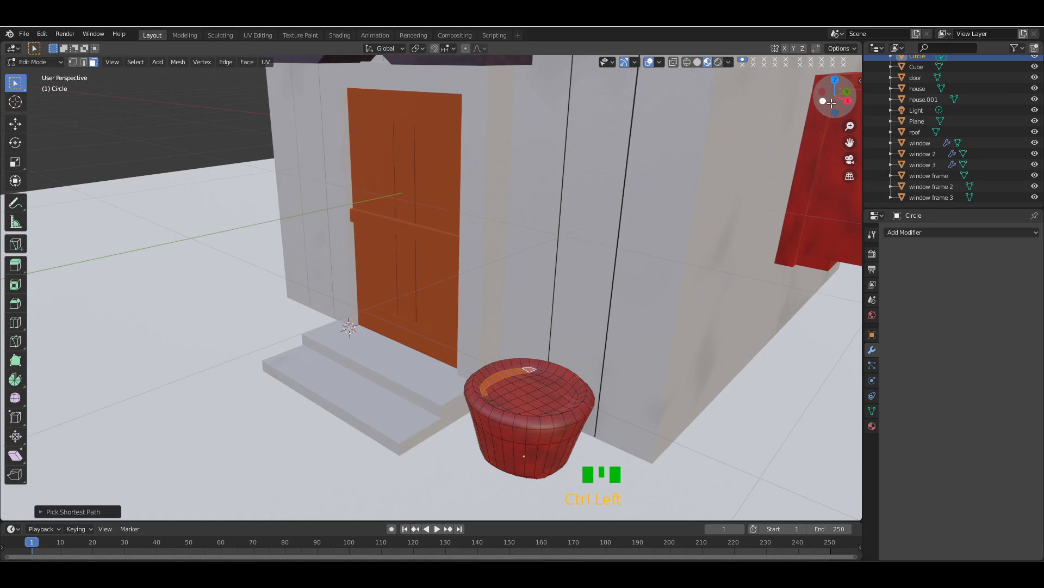
pyautogui.moveTo(828, 102); pyautogui.dragTo(830, 116)
pyautogui.keyDown('ctrl'); pyautogui.click(577, 497); pyautogui.keyUp('ctrl')
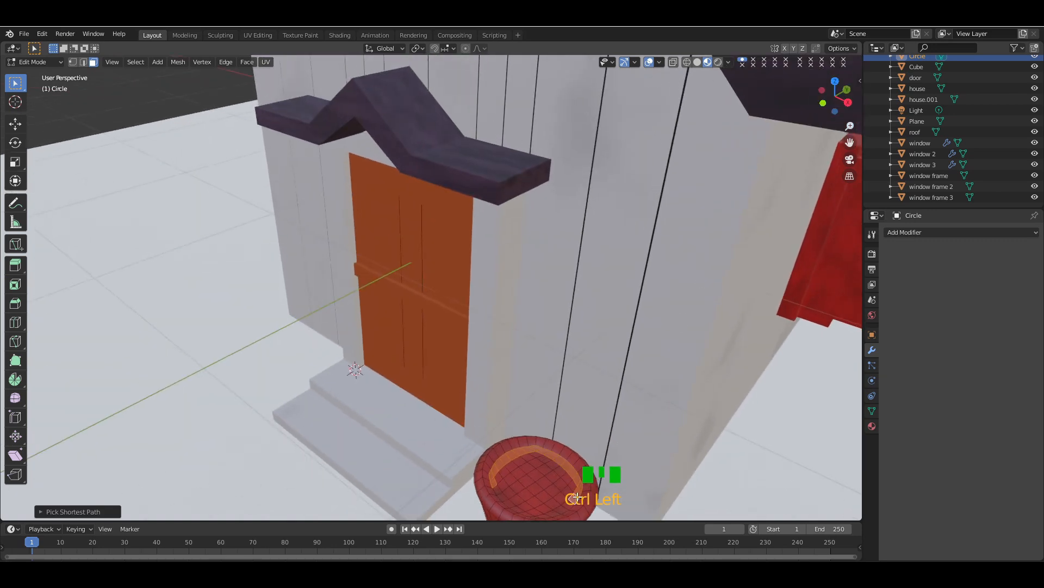
pyautogui.keyDown('ctrl'); pyautogui.click(499, 484); pyautogui.keyUp('ctrl')
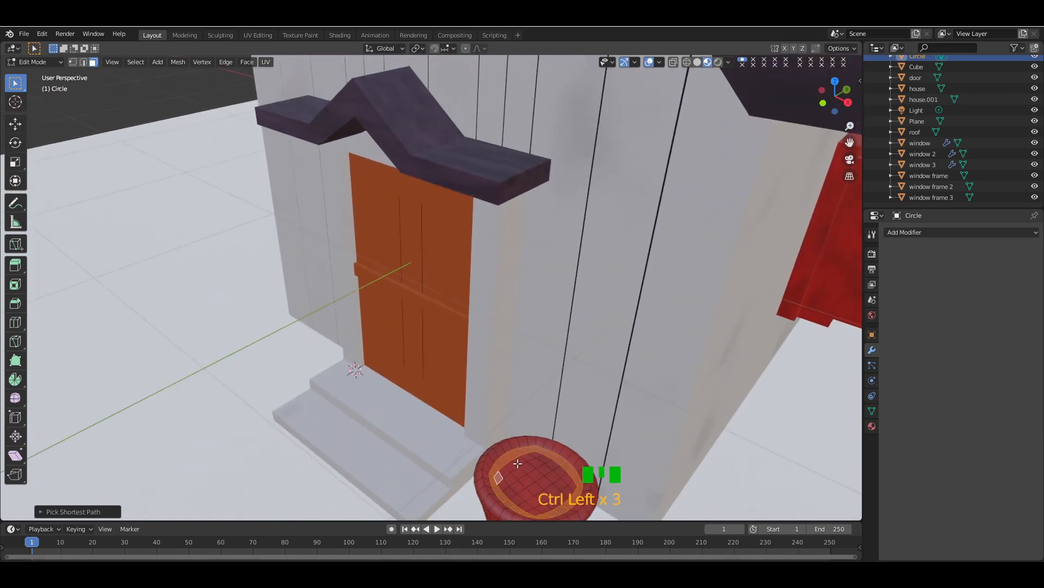
pyautogui.keyDown('ctrl'); pyautogui.click(532, 454); pyautogui.keyUp('ctrl')
pyautogui.keyDown('shift'); pyautogui.click(544, 472); pyautogui.keyUp('shift')
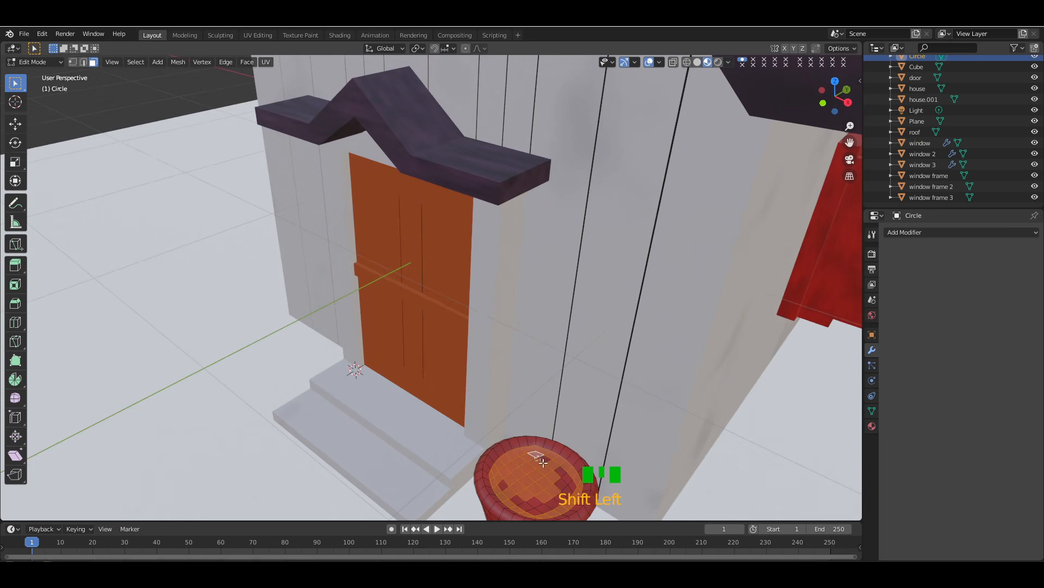
pyautogui.keyDown('shift'); pyautogui.click(549, 470); pyautogui.keyUp('shift')
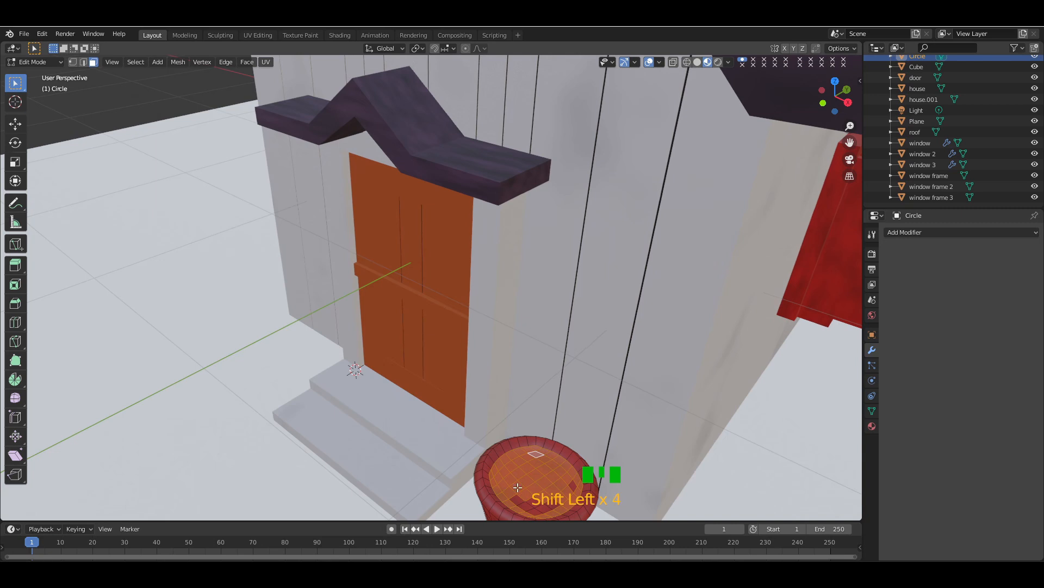
pyautogui.keyDown('shift'); pyautogui.click(528, 500); pyautogui.keyUp('shift')
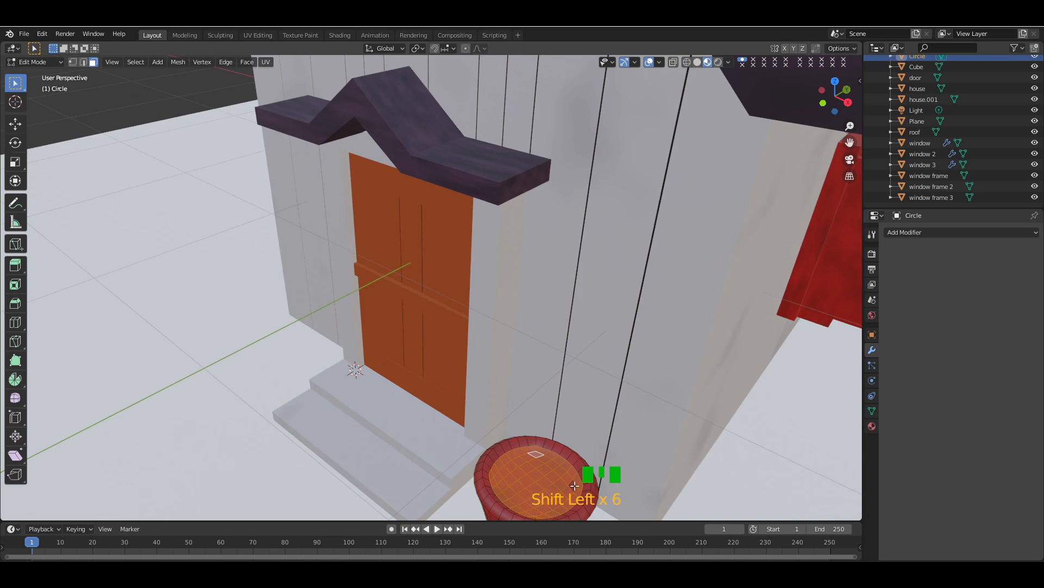
# - Assign a second material slot to the pot's selected inner faces, set it to "edge", and return to Object Mode
pyautogui.click(872, 426)
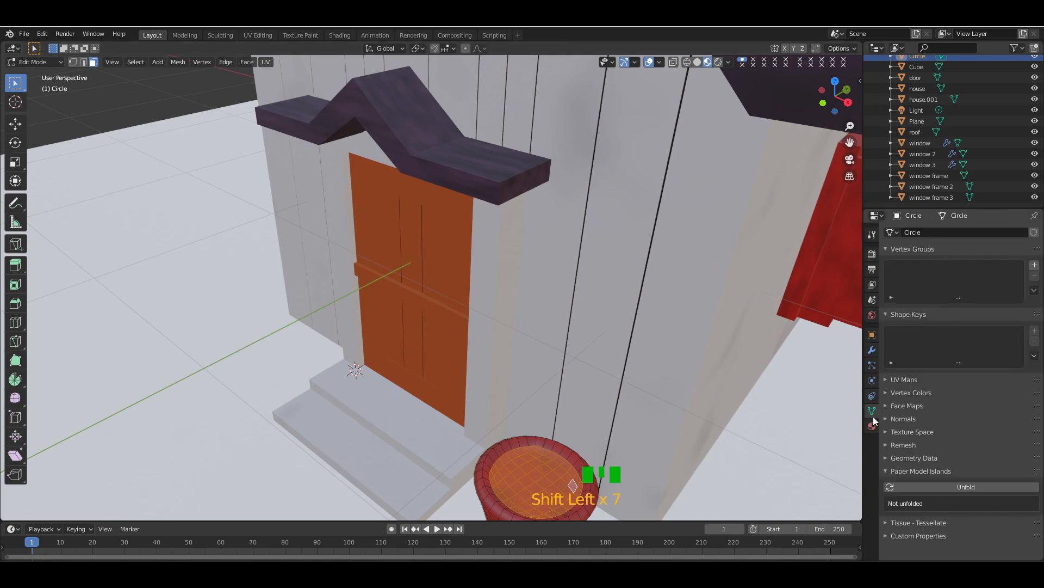
pyautogui.click(1034, 233)
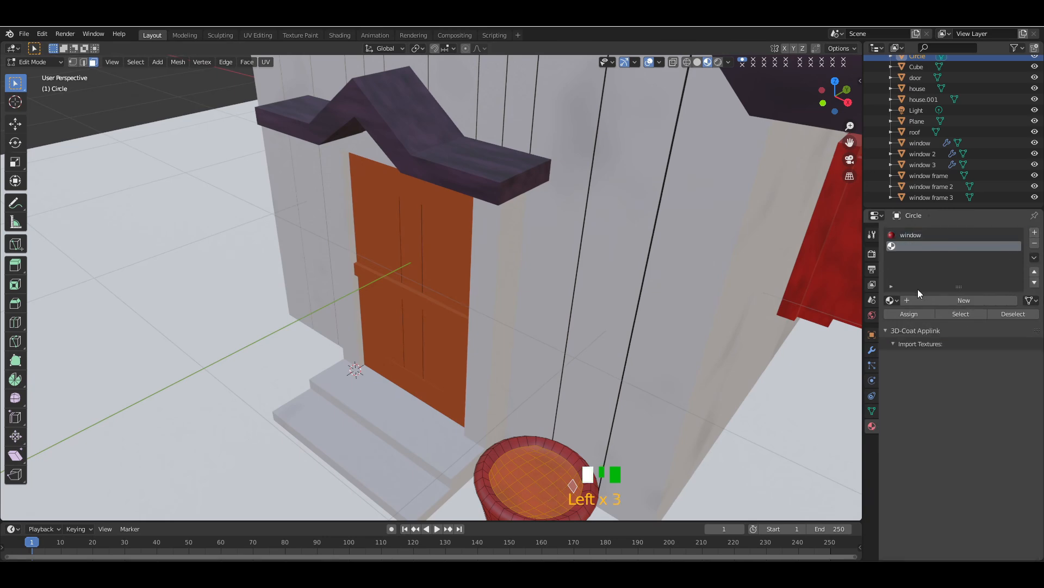
pyautogui.click(890, 300)
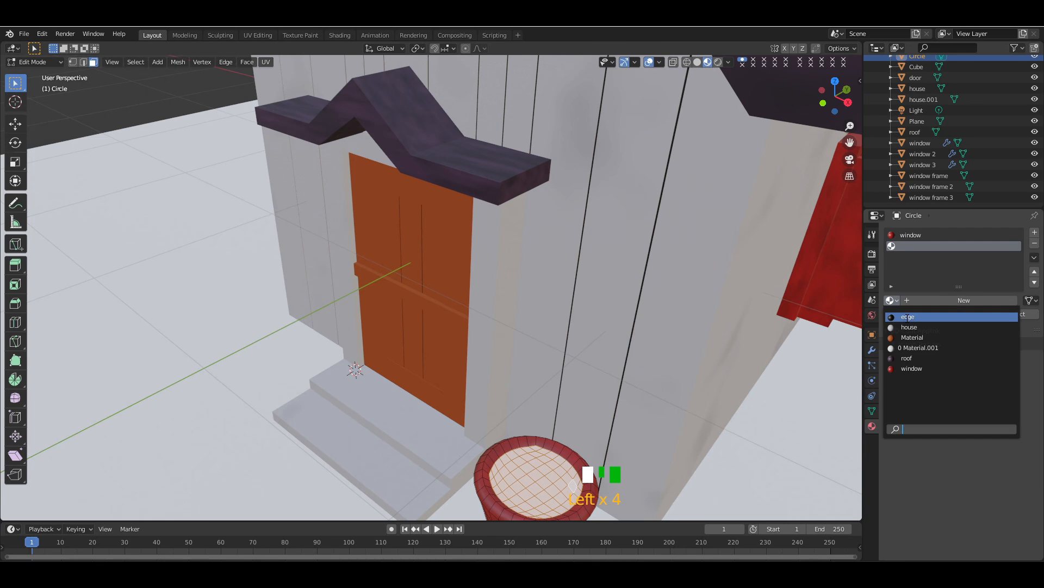
pyautogui.click(908, 316)
pyautogui.press('Tab')
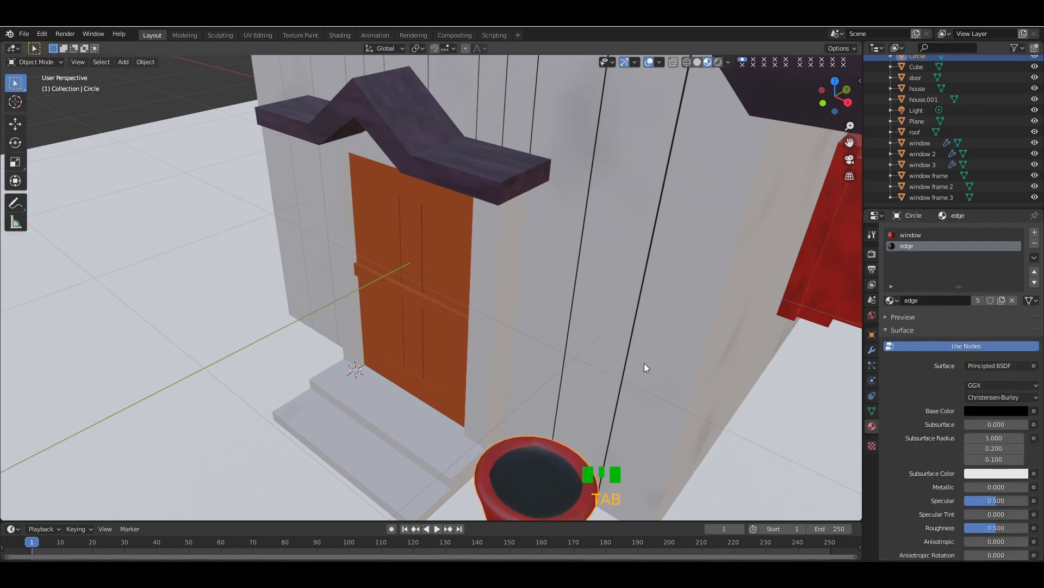
# - Add a Subdivision Surface modifier with viewport level 2 to the pot and apply it
pyautogui.click(872, 350)
pyautogui.click(904, 233)
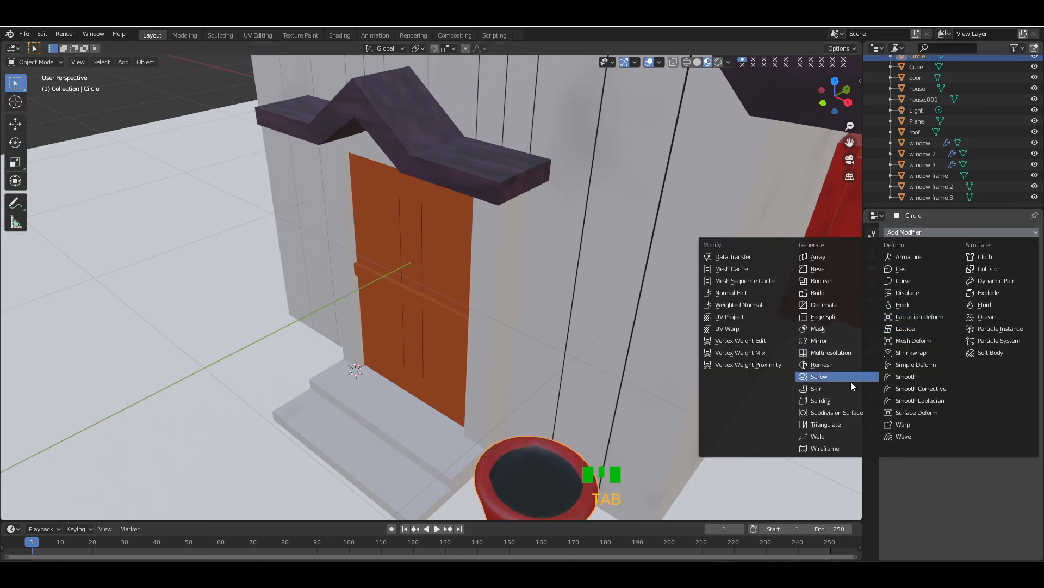
pyautogui.click(831, 413)
pyautogui.moveTo(836, 98); pyautogui.dragTo(838, 74)
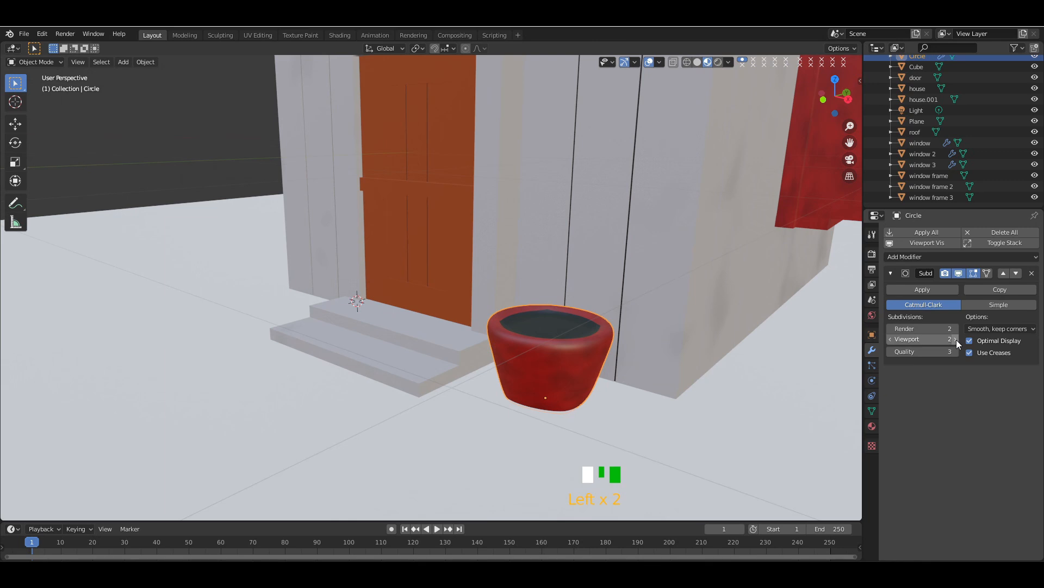
pyautogui.click(924, 289)
pyautogui.click(775, 363)
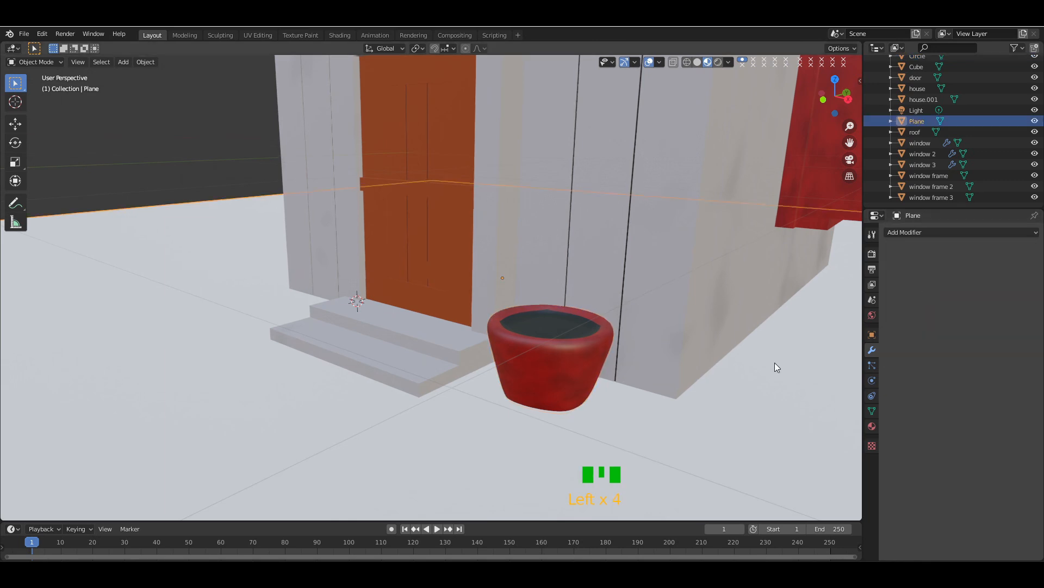
# - Add a cylinder mesh at the 3D cursor and scale it down to a small fraction of the pot's size
pyautogui.press('KP_Subtract')
pyautogui.press('KP_Subtract')
pyautogui.press('KP_Subtract')
pyautogui.click(786, 211)
pyautogui.hotkey('shift', 'a')
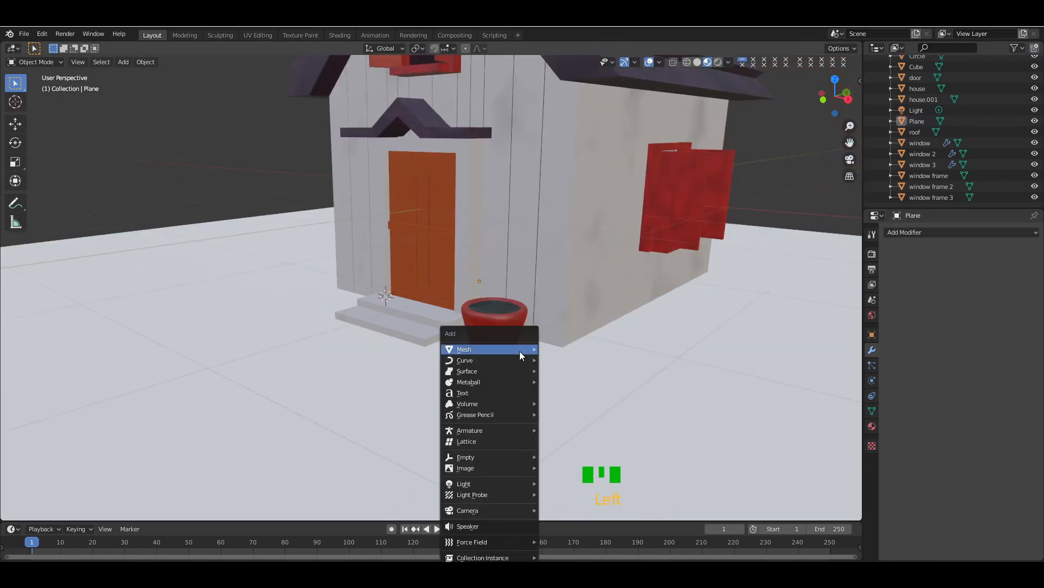
pyautogui.moveTo(520, 351)
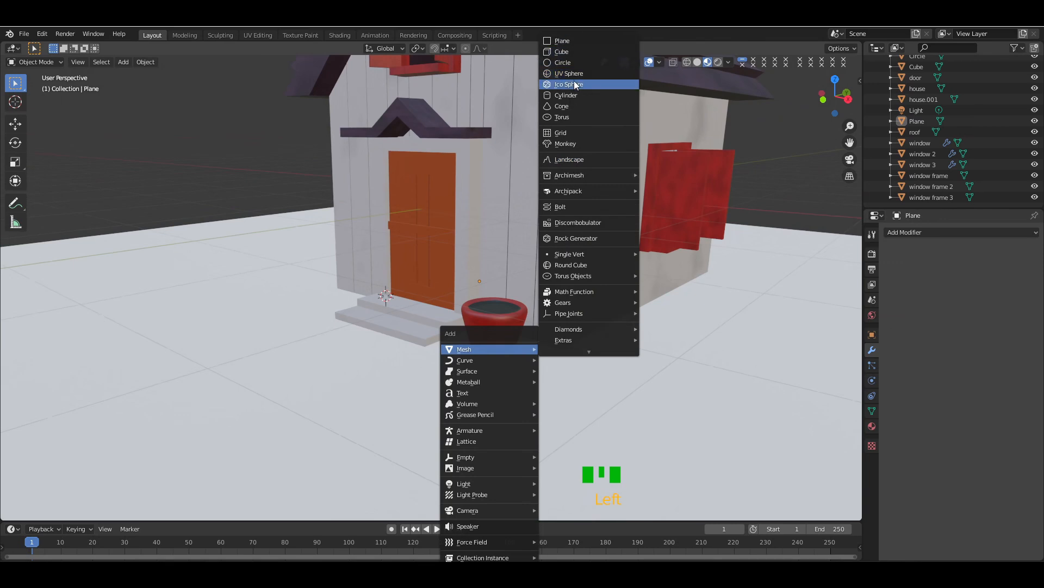
pyautogui.click(572, 95)
pyautogui.press('s')
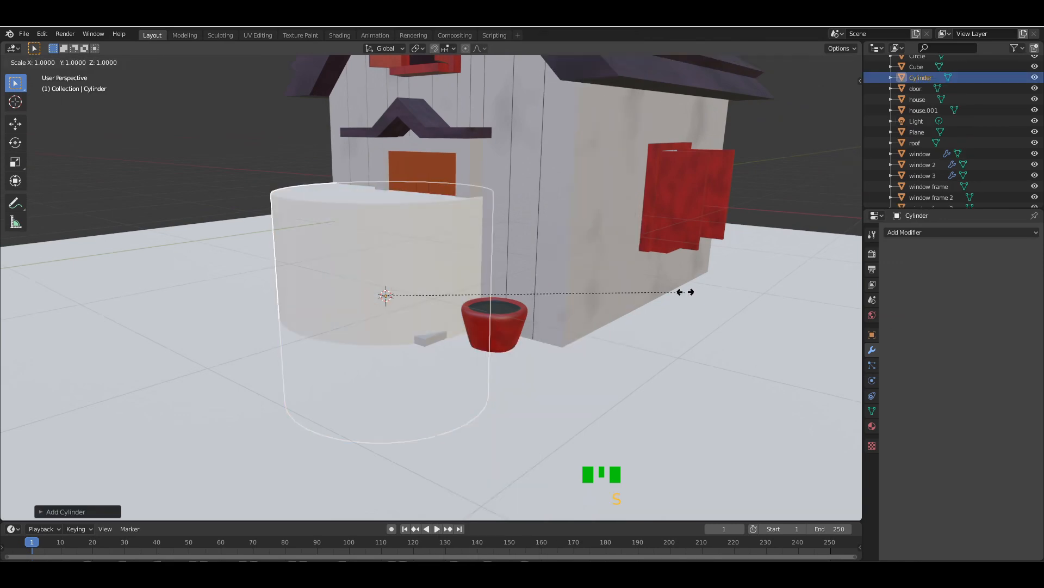
pyautogui.click(399, 312)
# - Move the small cylinder along X to the middle of the flower pot and adjust its height along Z
pyautogui.press('g')
pyautogui.press('x')
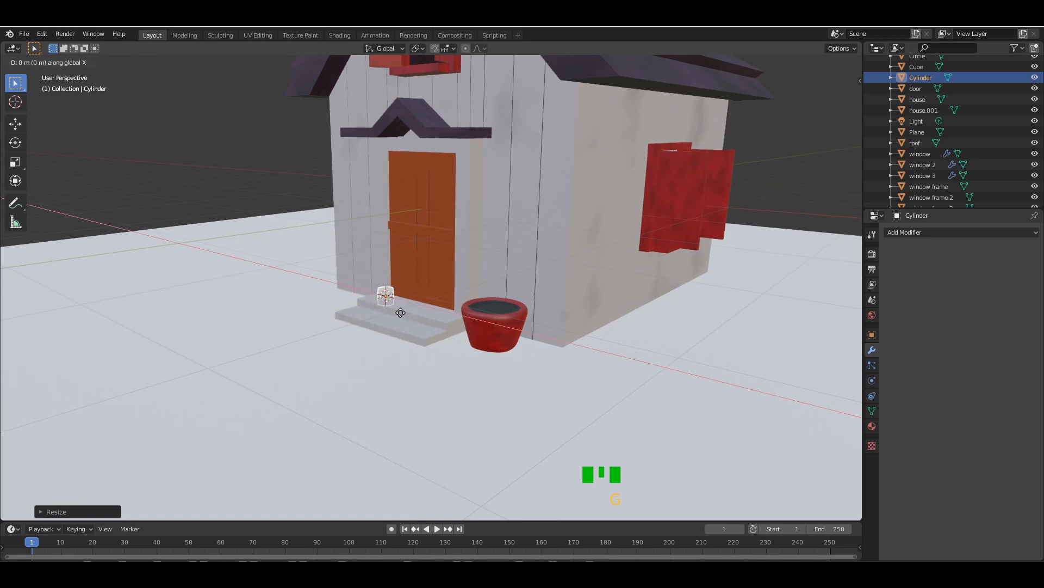
pyautogui.click(501, 327)
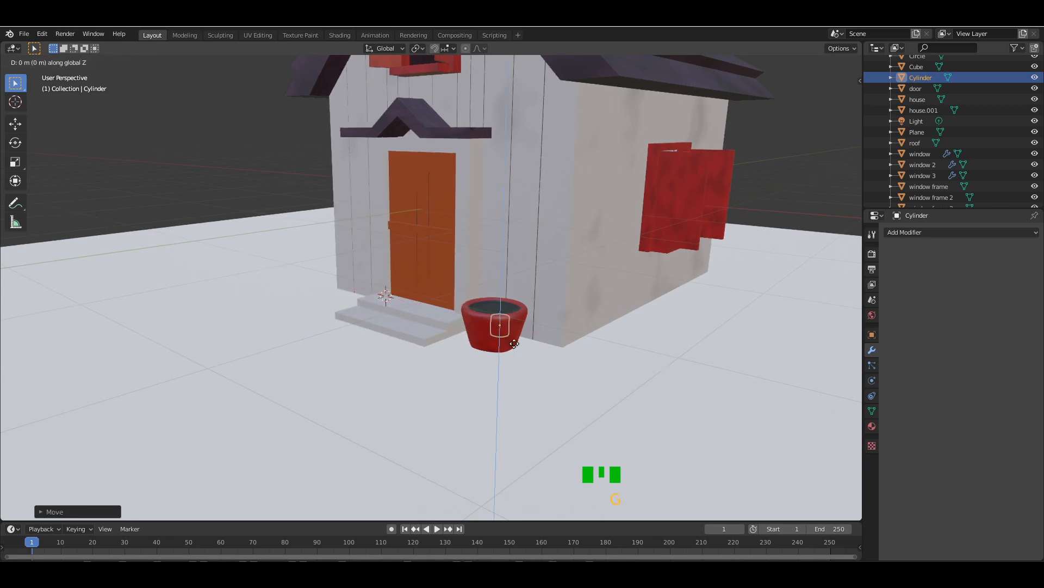
pyautogui.moveTo(749, 165); pyautogui.dragTo(716, 178, button='middle')
# - Thin the small cylinder, then stretch it along Z into a tall stem and raise it about 0.1 m in the pot
pyautogui.press('s')
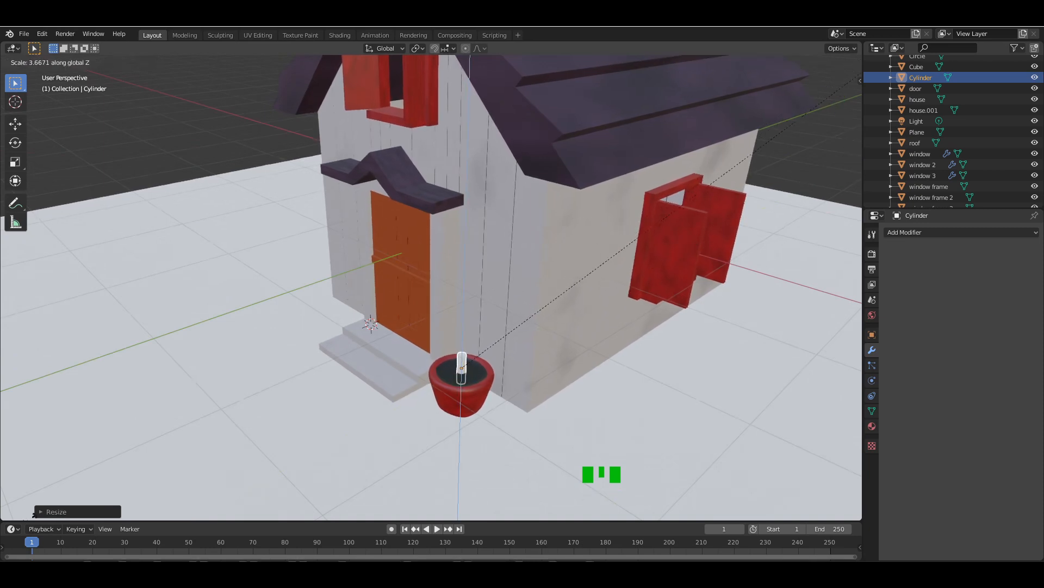
pyautogui.click(578, 336)
pyautogui.press('s')
pyautogui.press('z')
pyautogui.click(62, 358)
pyautogui.press('g')
pyautogui.press('z')
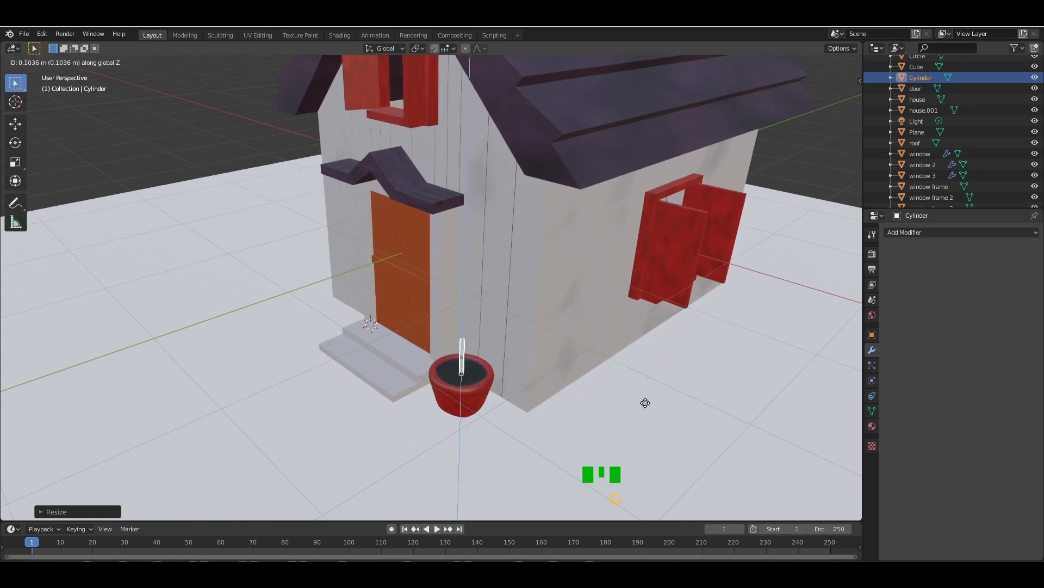
pyautogui.click(646, 402)
# - Add a circle mesh at the 3D cursor and isolate it for vertex editing by hiding the objects from Cube to roof
pyautogui.moveTo(646, 270); pyautogui.dragTo(692, 257, button='middle')
pyautogui.hotkey('shift', 'a')
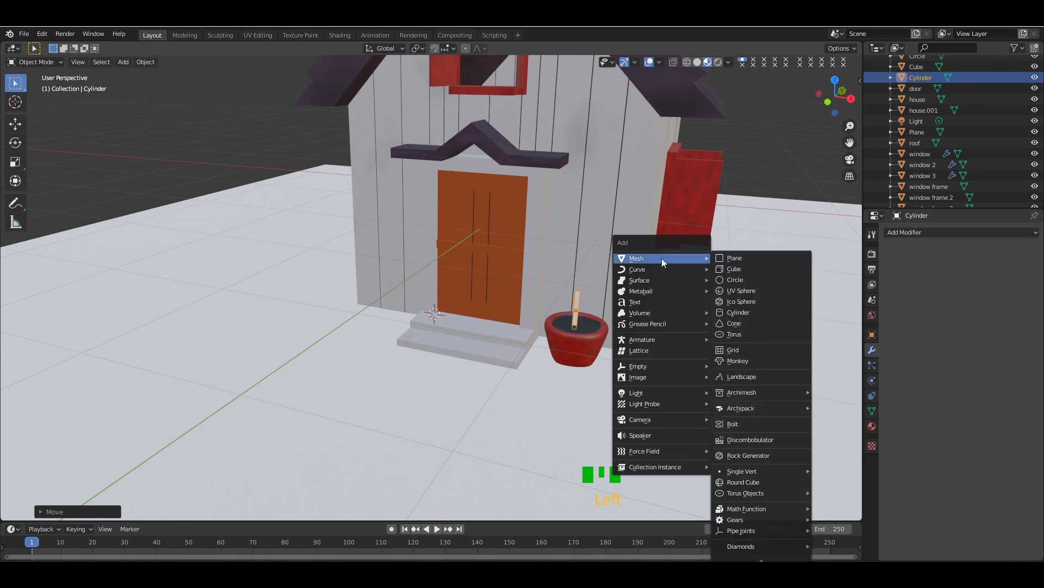
pyautogui.click(731, 279)
pyautogui.moveTo(1035, 78); pyautogui.dragTo(1034, 154)
pyautogui.press('KP_Subtract')
pyautogui.press('Tab')
pyautogui.click(73, 62)
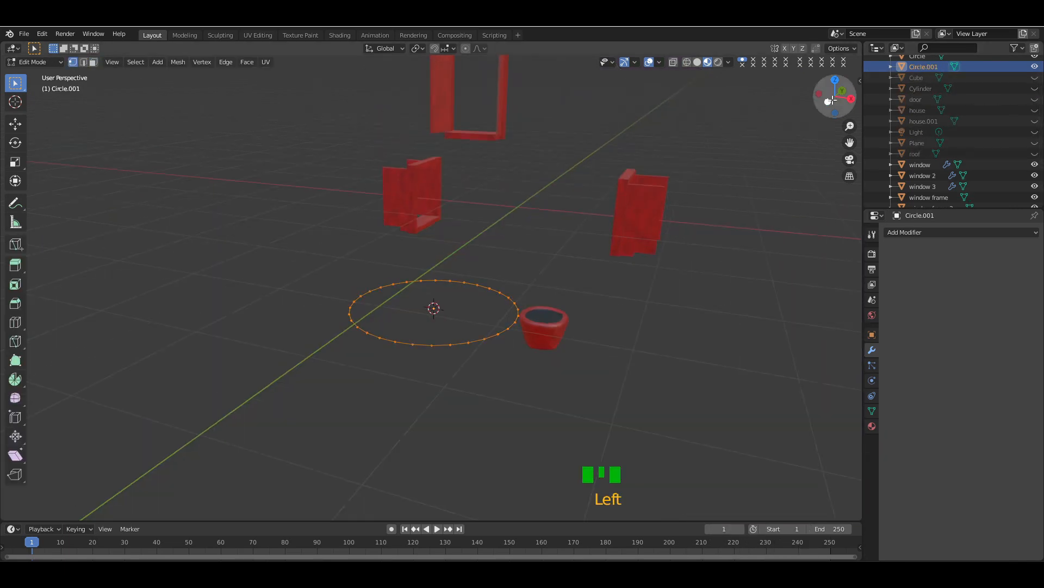
# - Pull the vertices at the circle's back edge inward along Y and centre them along X to form the first petal notch
pyautogui.moveTo(828, 100); pyautogui.dragTo(827, 120)
pyautogui.moveTo(411, 283); pyautogui.dragTo(438, 301)
pyautogui.press('g')
pyautogui.press('y')
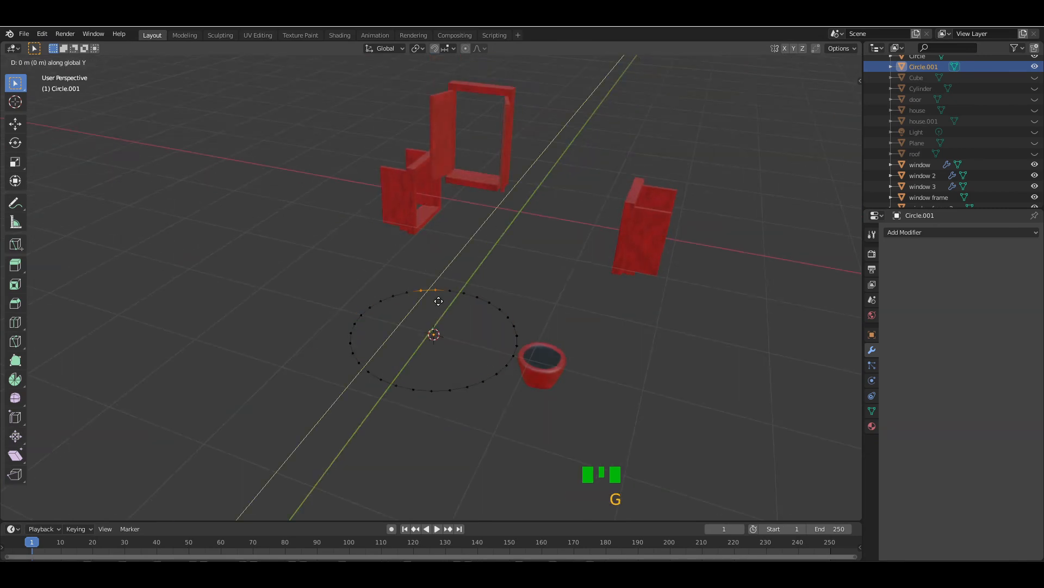
pyautogui.press('x')
pyautogui.click(447, 313)
pyautogui.press('g')
pyautogui.press('y')
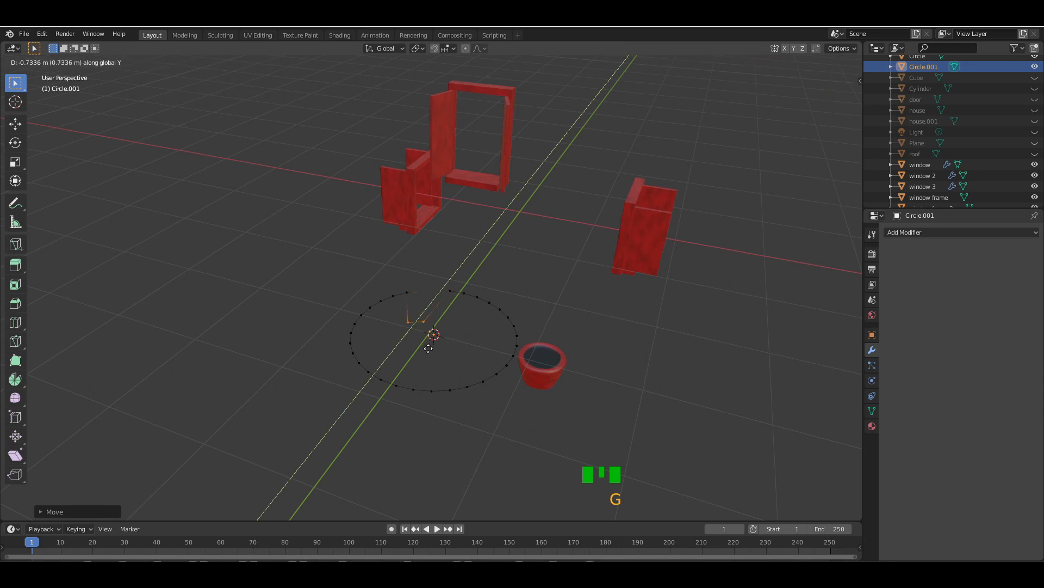
pyautogui.click(440, 345)
pyautogui.press('g')
pyautogui.press('x')
pyautogui.click(451, 337)
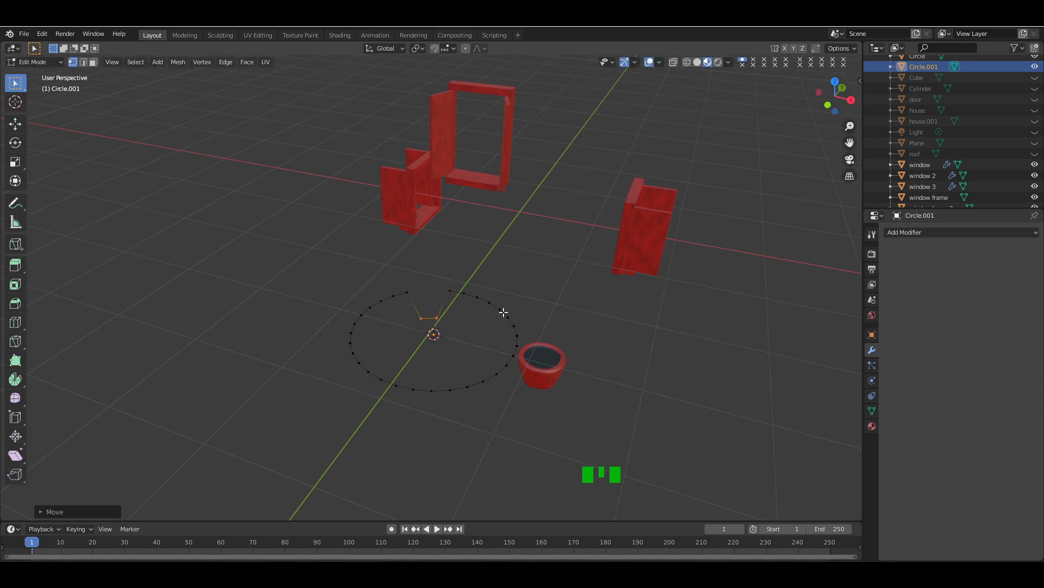
# - Move the circle's back-right vertices about 0.39 m inward along Y and shift them inward along X to form a second notch
pyautogui.moveTo(509, 321); pyautogui.dragTo(512, 323)
pyautogui.press('g')
pyautogui.press('y')
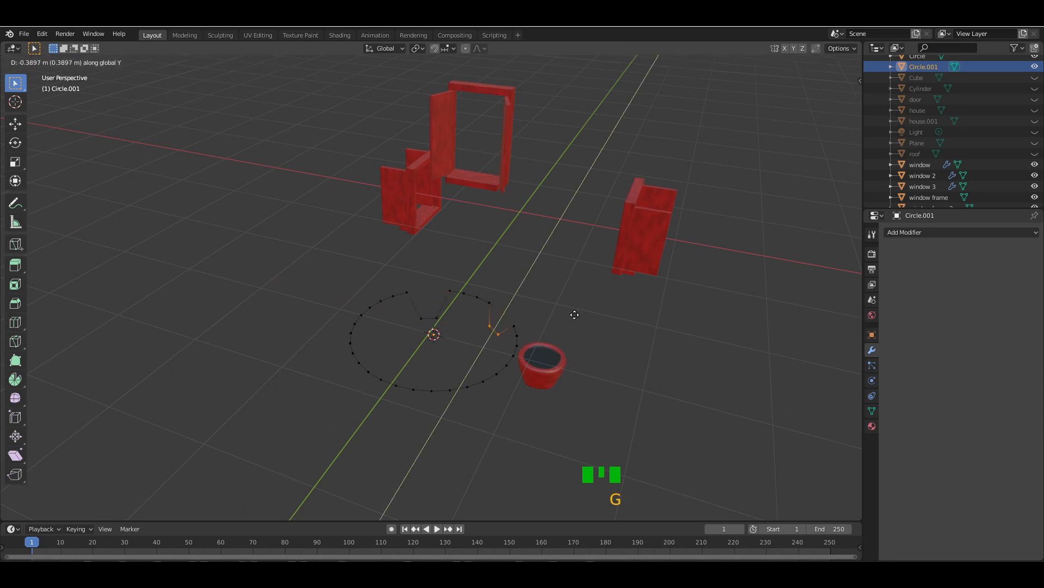
pyautogui.click(575, 315)
pyautogui.press('g')
pyautogui.press('x')
pyautogui.click(561, 303)
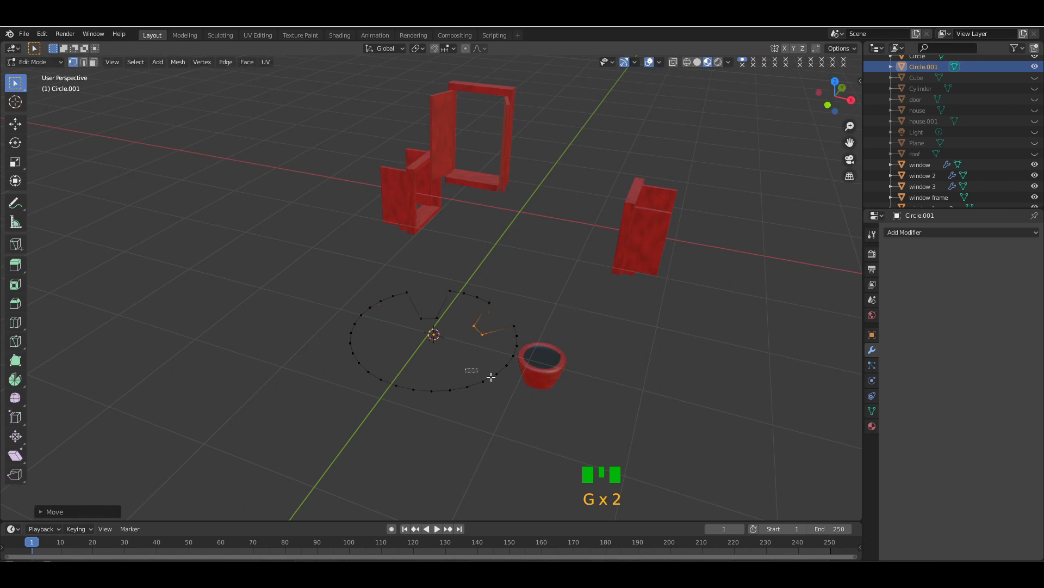
# - Move the circle's front-right vertices inward along X and Y to form a third notch between petals
pyautogui.moveTo(491, 377); pyautogui.dragTo(503, 389)
pyautogui.press('g')
pyautogui.press('x')
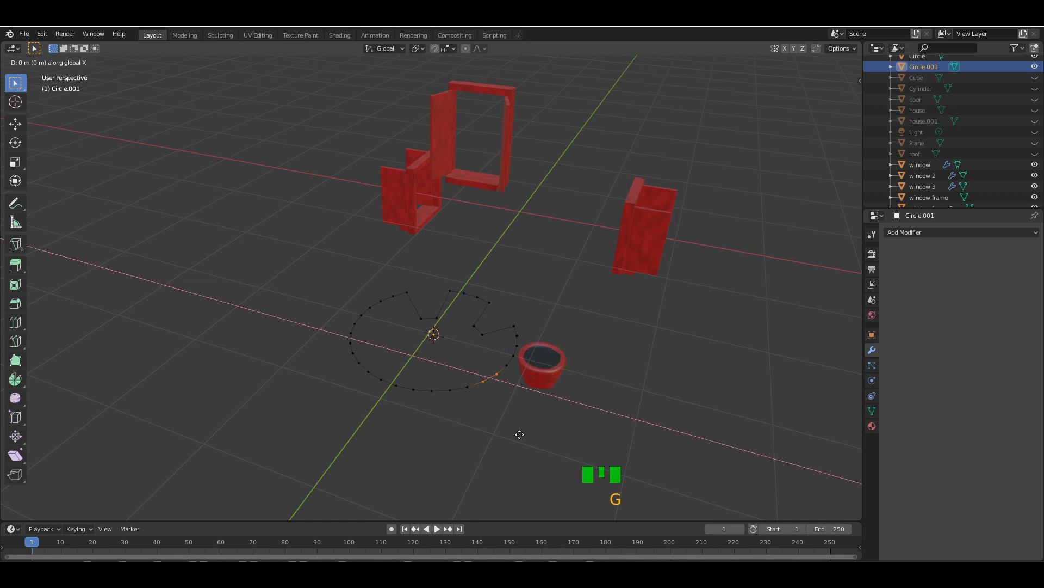
pyautogui.click(495, 411)
pyautogui.press('g')
pyautogui.press('x')
pyautogui.press('y')
pyautogui.click(504, 404)
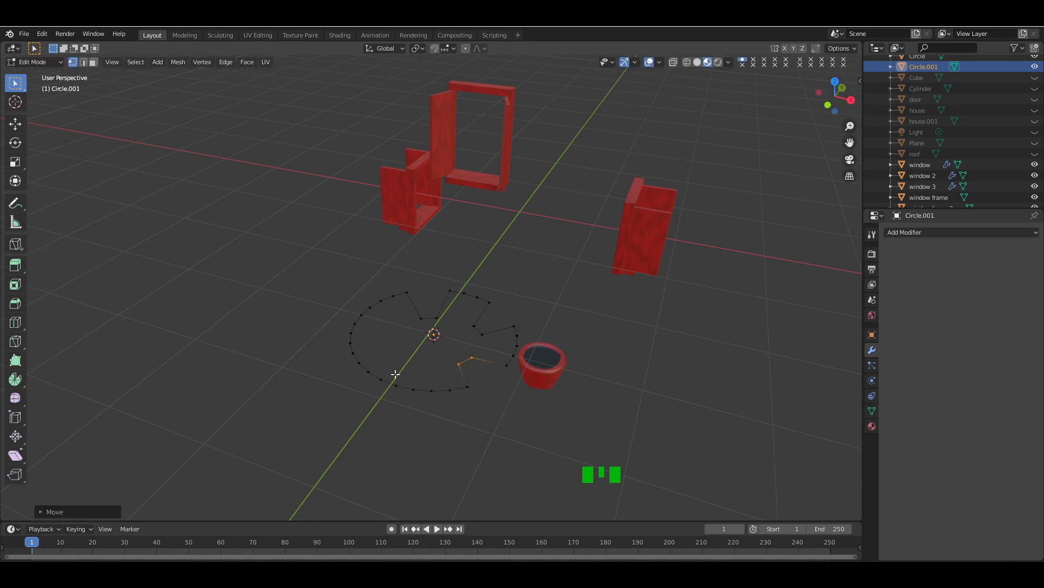
# - Push the front-left vertices about 0.36 m inward along Y and the left-side vertices inward along X to complete five notches
pyautogui.moveTo(388, 374); pyautogui.dragTo(416, 401)
pyautogui.press('g')
pyautogui.press('y')
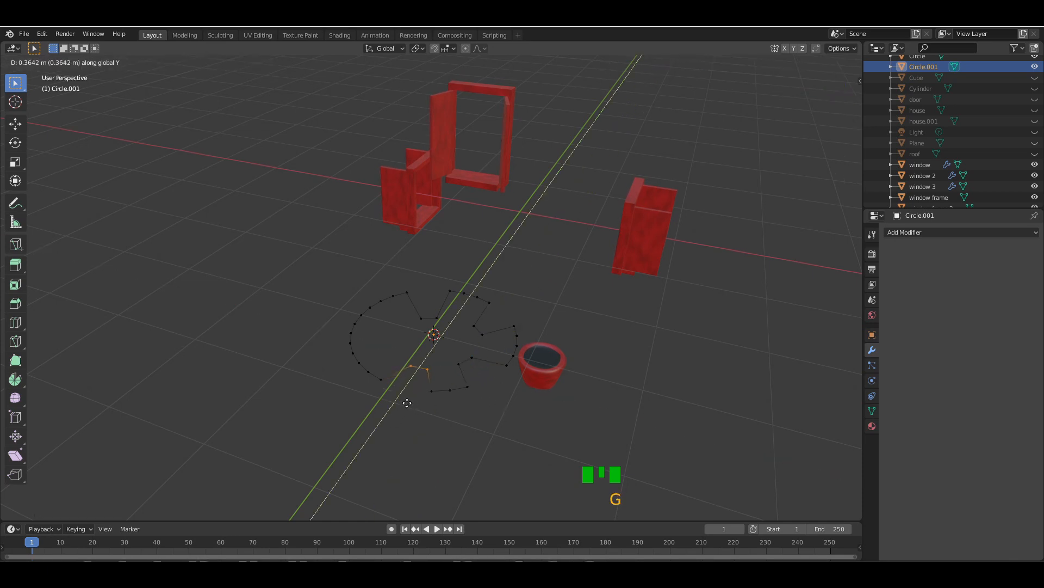
pyautogui.click(406, 403)
pyautogui.moveTo(365, 343); pyautogui.dragTo(365, 343)
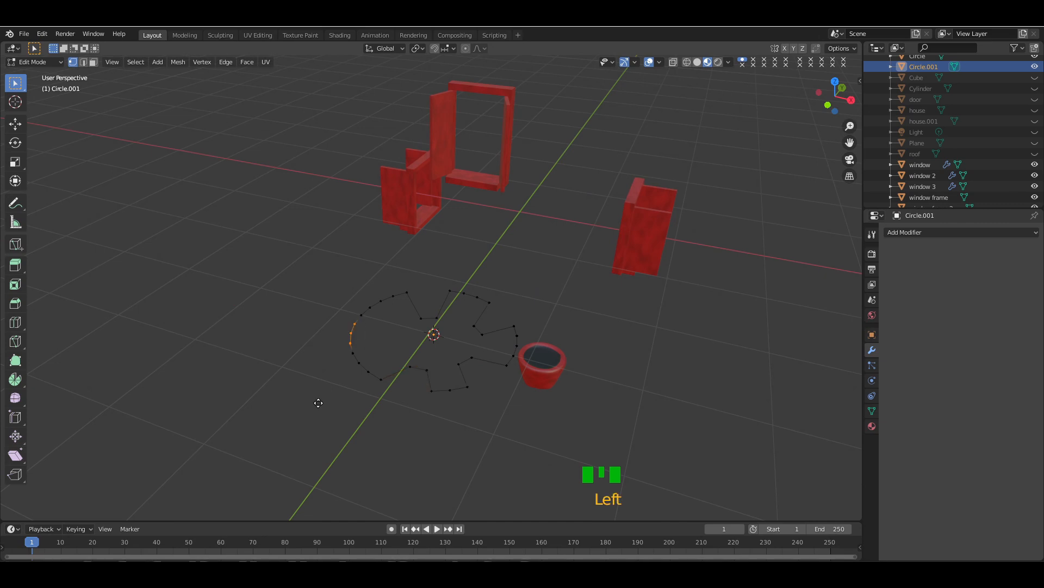
pyautogui.press('g')
pyautogui.press('x')
pyautogui.click(357, 406)
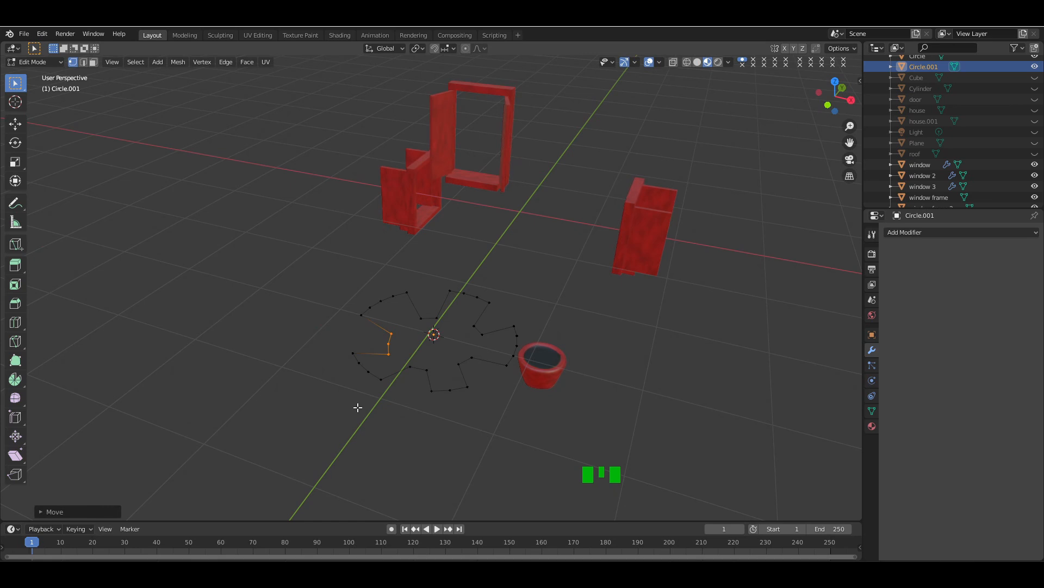
# - Move the two middle vertices on the back petal's outer edge slightly outward along Y to round its tip
pyautogui.moveTo(462, 288); pyautogui.dragTo(489, 308)
pyautogui.press('g')
pyautogui.press('y')
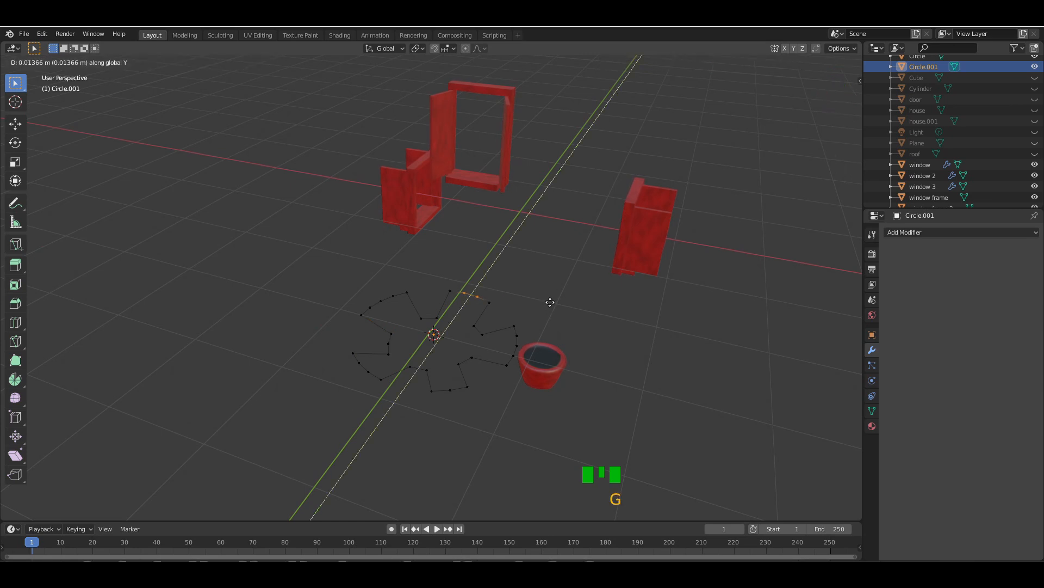
pyautogui.click(551, 298)
# - Shift the outer vertices of the back-left petal outward to give it a rounder tip
pyautogui.click(382, 299)
pyautogui.press('g')
pyautogui.press('y')
pyautogui.press('x')
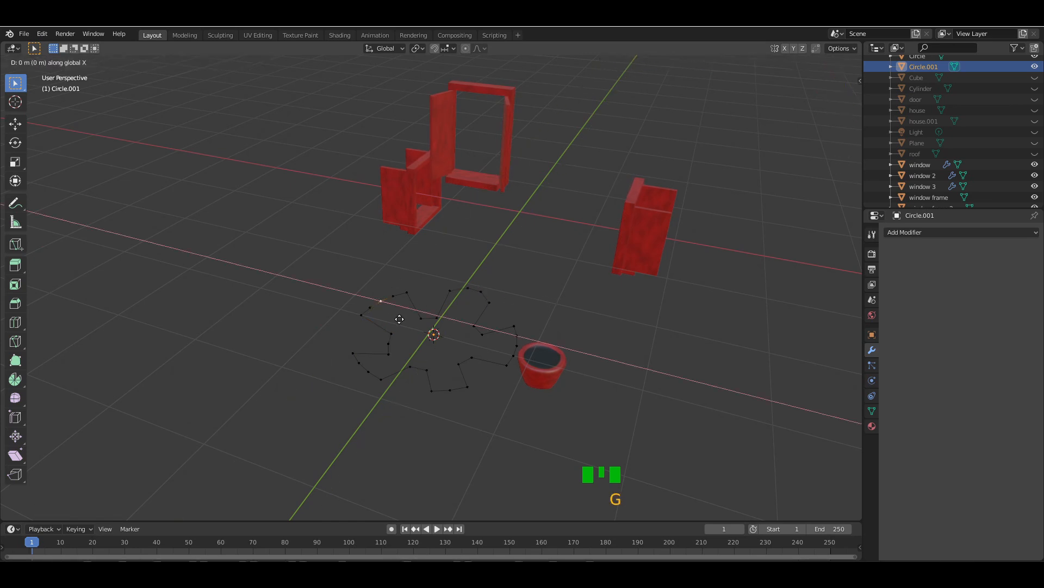
pyautogui.rightClick(392, 315)
pyautogui.press('g')
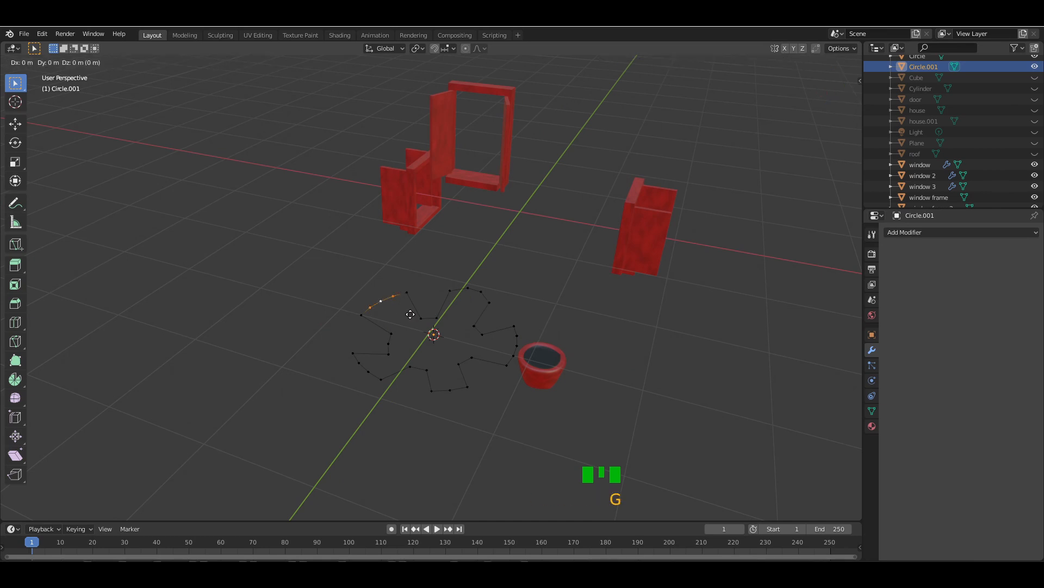
pyautogui.click(403, 304)
pyautogui.press('g')
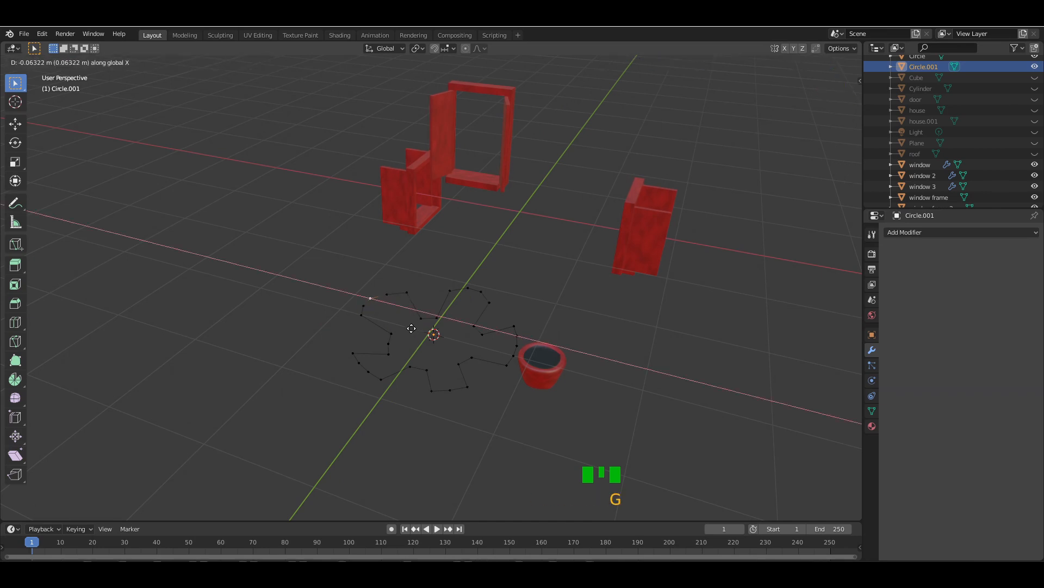
pyautogui.click(379, 348)
# - Move the two outer vertices of the front-left petal outward along Y to widen its tip
pyautogui.moveTo(366, 378); pyautogui.dragTo(370, 382)
pyautogui.press('g')
pyautogui.press('x')
pyautogui.press('y')
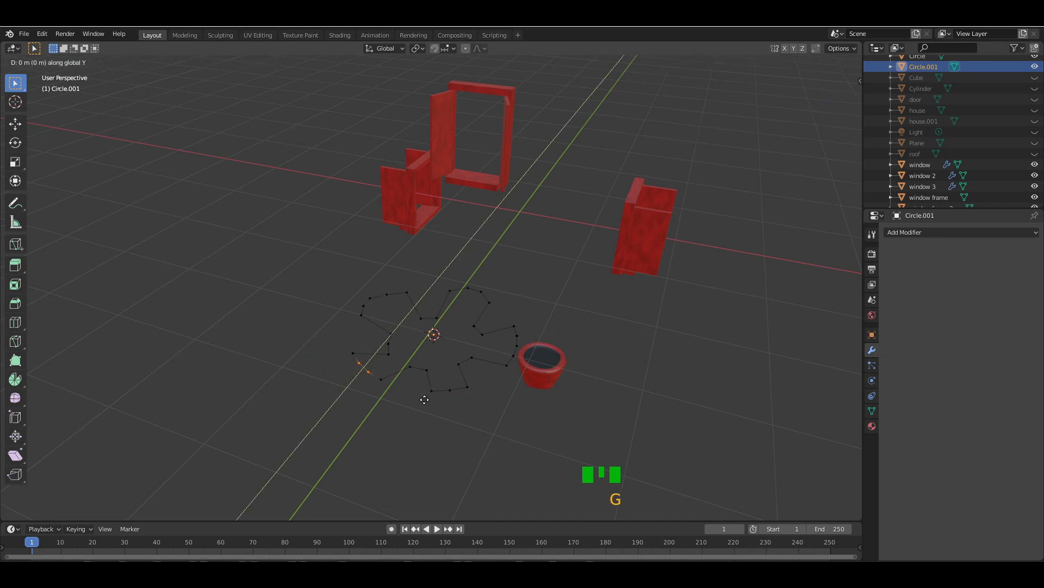
pyautogui.click(415, 405)
# - Move the front petal's tip vertex slightly outward along Y and adjust its position along X
pyautogui.click(451, 393)
pyautogui.press('g')
pyautogui.press('x')
pyautogui.press('y')
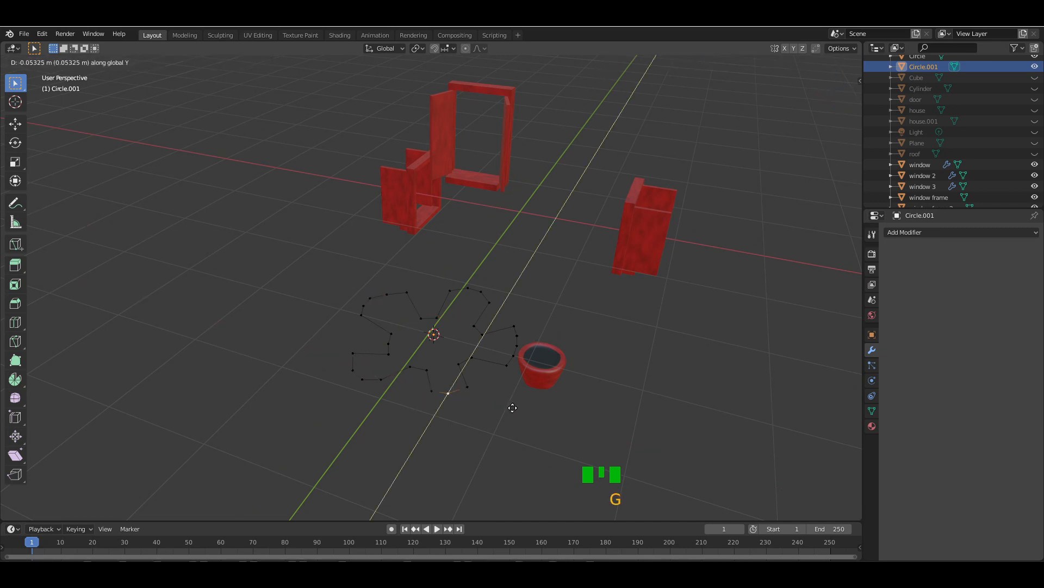
pyautogui.click(513, 408)
pyautogui.press('g')
pyautogui.press('x')
pyautogui.click(514, 407)
# - Extend the right petal by moving its tip vertices outward along X
pyautogui.click(514, 338)
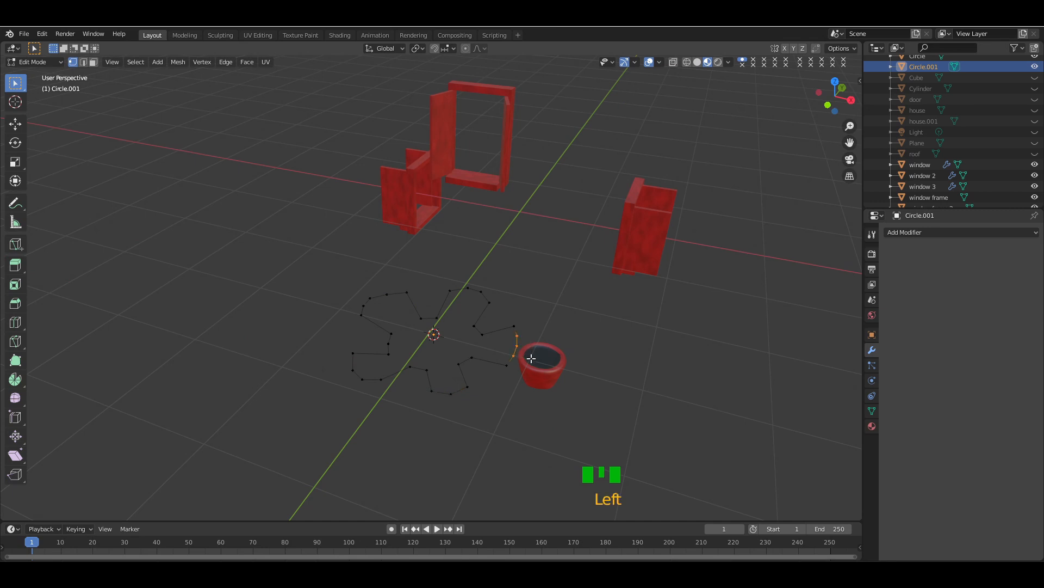
pyautogui.press('g')
pyautogui.press('x')
pyautogui.click(539, 361)
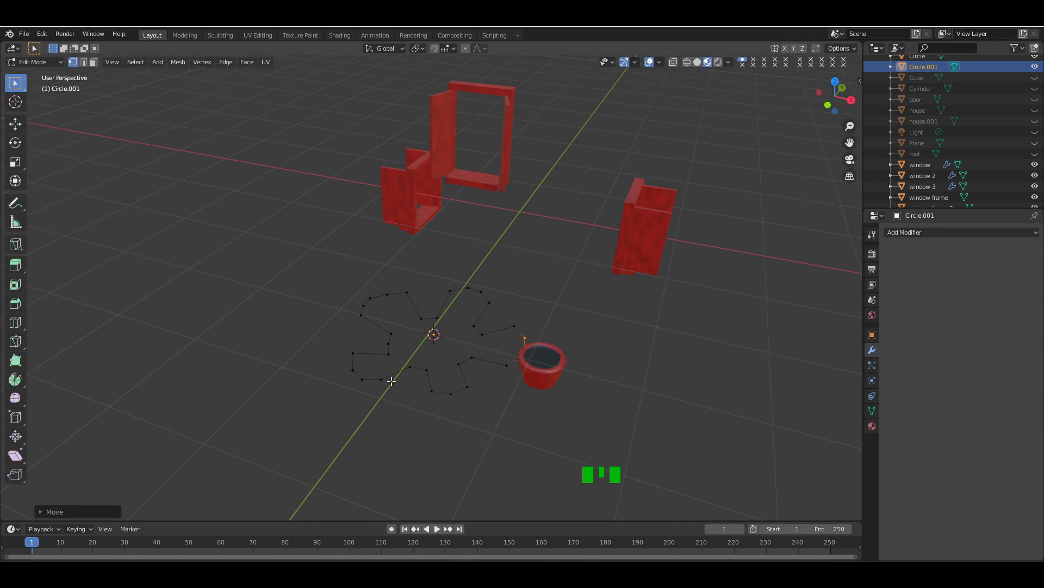
# - Shift the front-left petal's outer vertices about 0.04 m along X and nudge them slightly downward
pyautogui.click(381, 385)
pyautogui.moveTo(337, 348); pyautogui.dragTo(373, 396)
pyautogui.press('g')
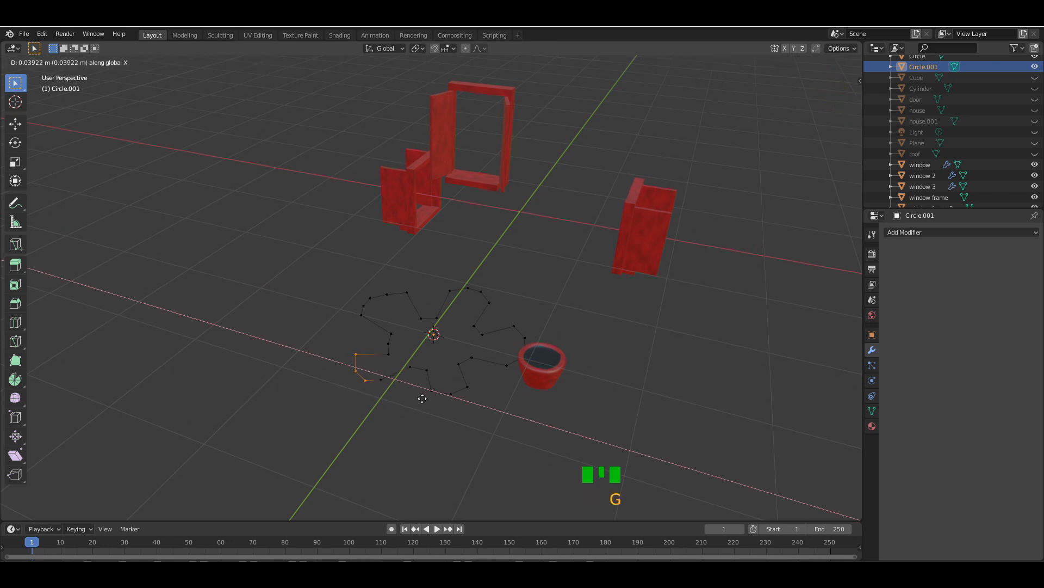
pyautogui.click(421, 396)
pyautogui.press('g')
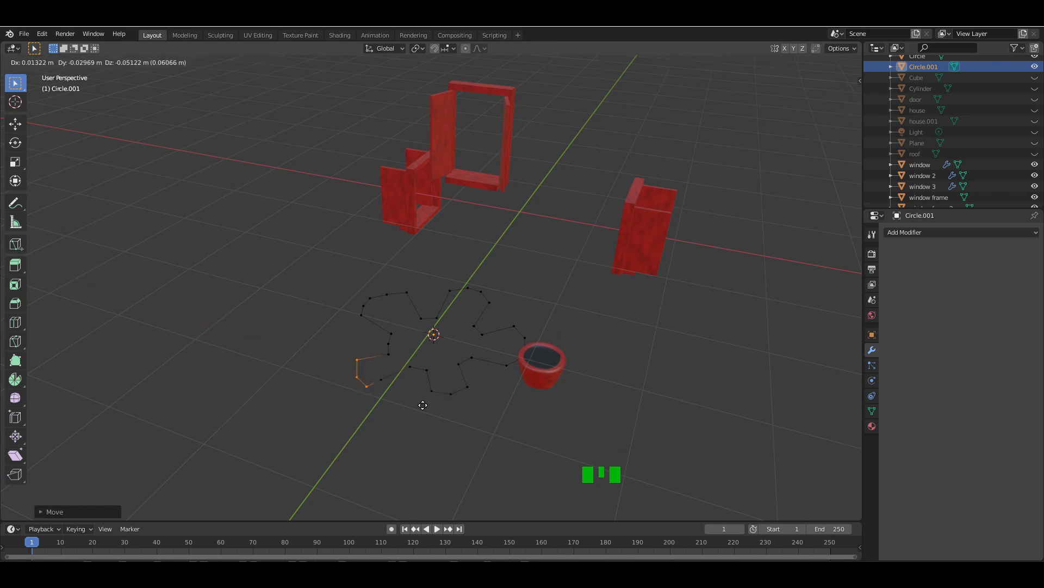
pyautogui.click(422, 405)
# - Select the outer vertices of all five petals and raise them about 0.14 m along Z
pyautogui.keyDown('shift'); pyautogui.moveTo(358, 279); pyautogui.dragTo(375, 318); pyautogui.keyUp('shift')
pyautogui.keyDown('shift'); pyautogui.moveTo(375, 273); pyautogui.dragTo(414, 307); pyautogui.keyUp('shift')
pyautogui.keyDown('shift'); pyautogui.moveTo(446, 259); pyautogui.dragTo(564, 406); pyautogui.keyUp('shift')
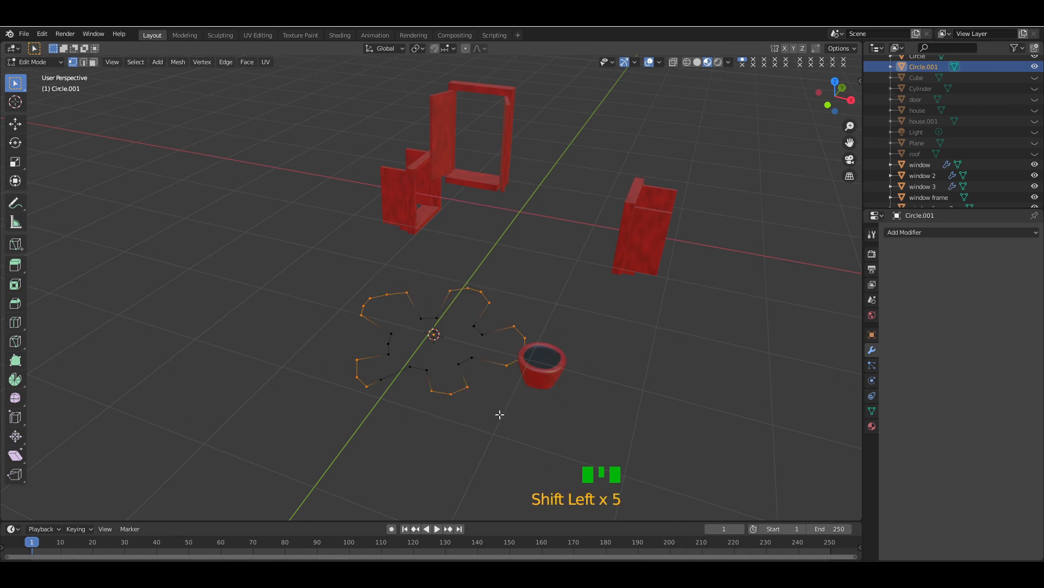
pyautogui.press('g')
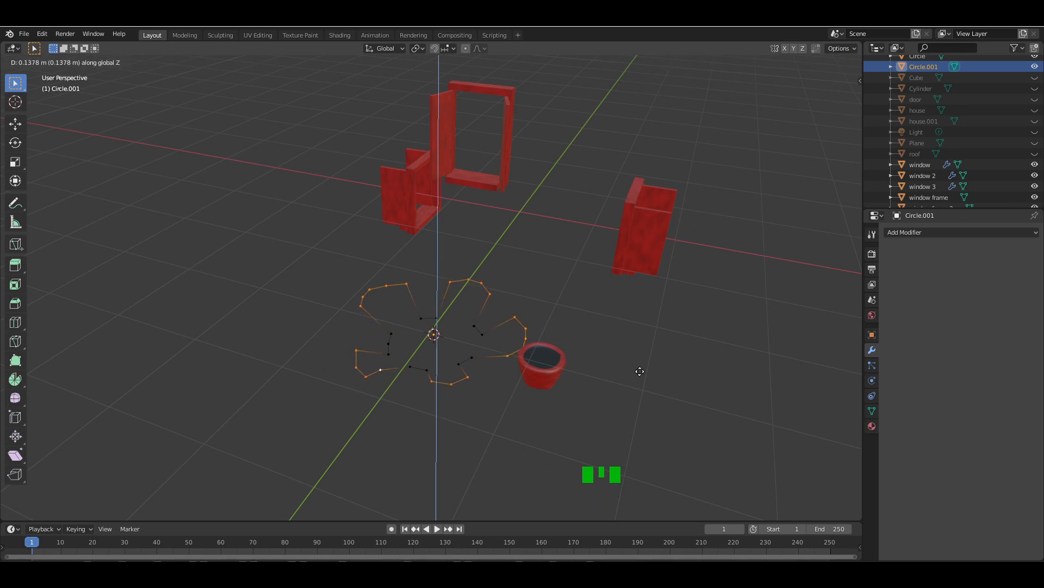
pyautogui.click(473, 344)
# - Connect the inner vertices between neighbouring petals with edges to close the flower's central ring
pyautogui.click(410, 326)
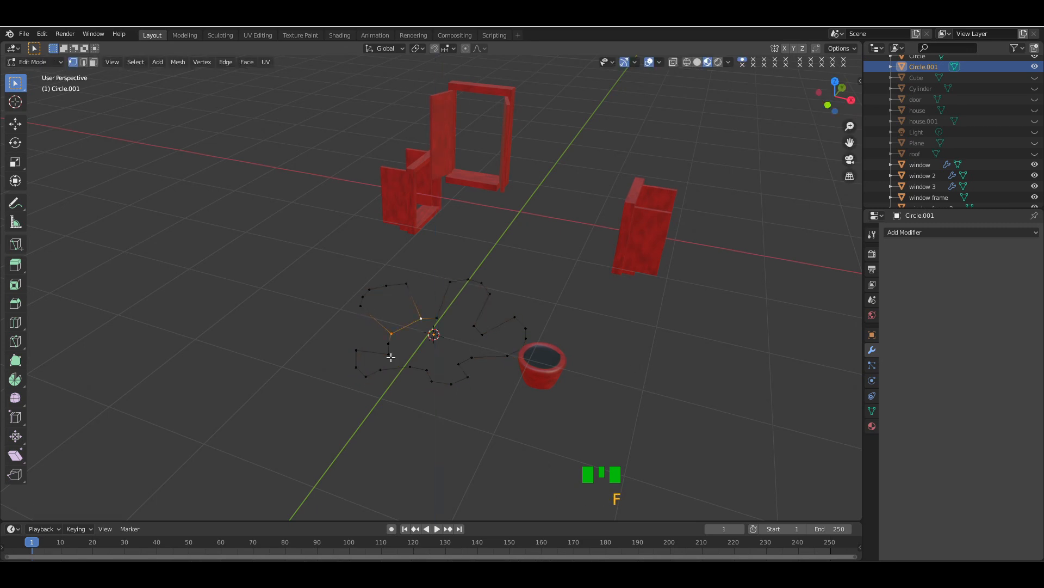
pyautogui.press('f')
pyautogui.press('f')
# - Select the entire flower outline and apply Smooth Vertices to soften its shape
pyautogui.keyDown('alt'); pyautogui.click(394, 333); pyautogui.keyUp('alt')
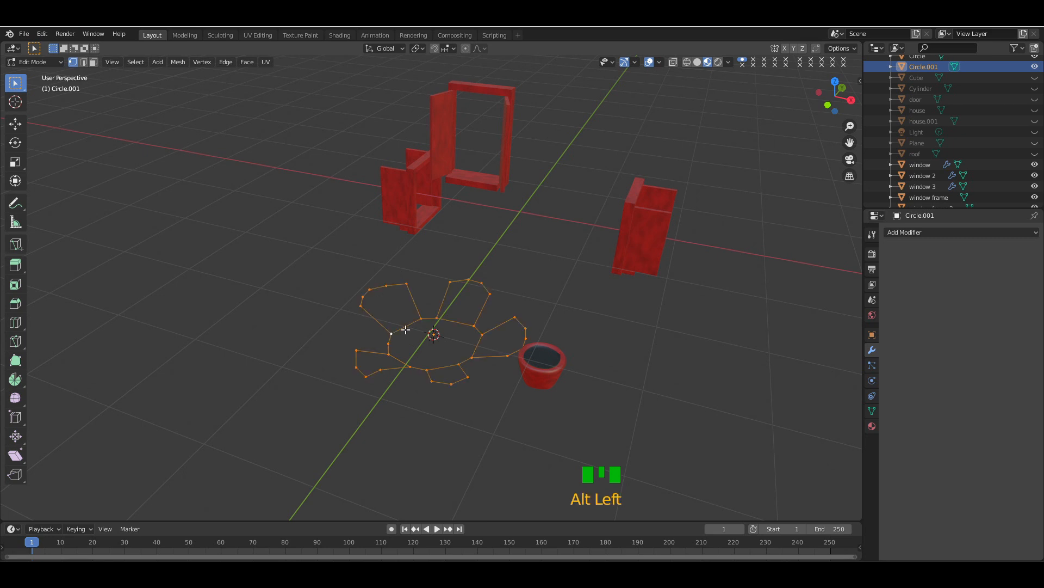
pyautogui.keyDown('alt'); pyautogui.click(405, 330); pyautogui.keyUp('alt')
pyautogui.click(389, 354)
pyautogui.moveTo(321, 259); pyautogui.dragTo(568, 424)
pyautogui.rightClick(501, 271)
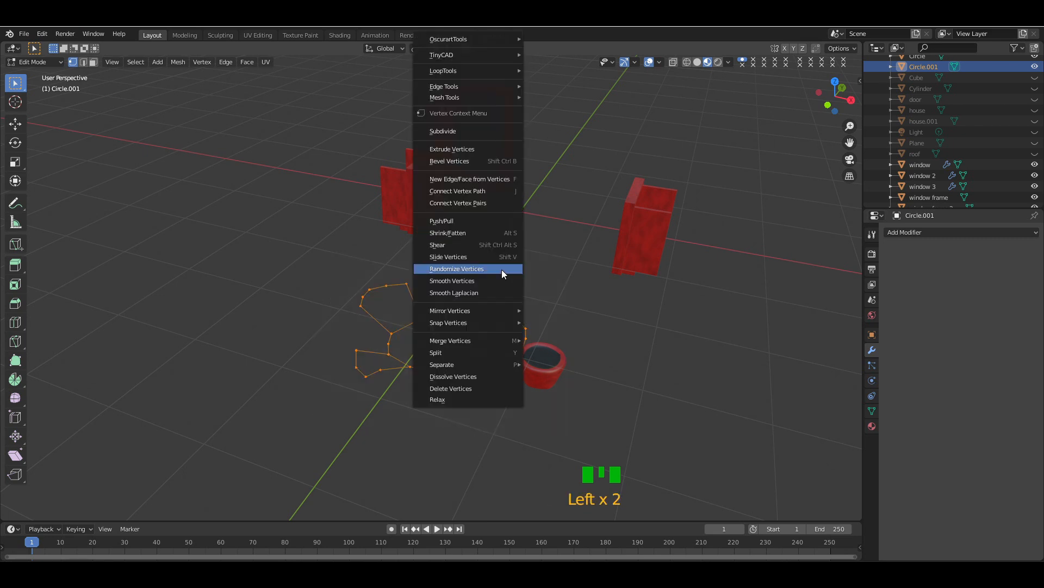
pyautogui.click(480, 280)
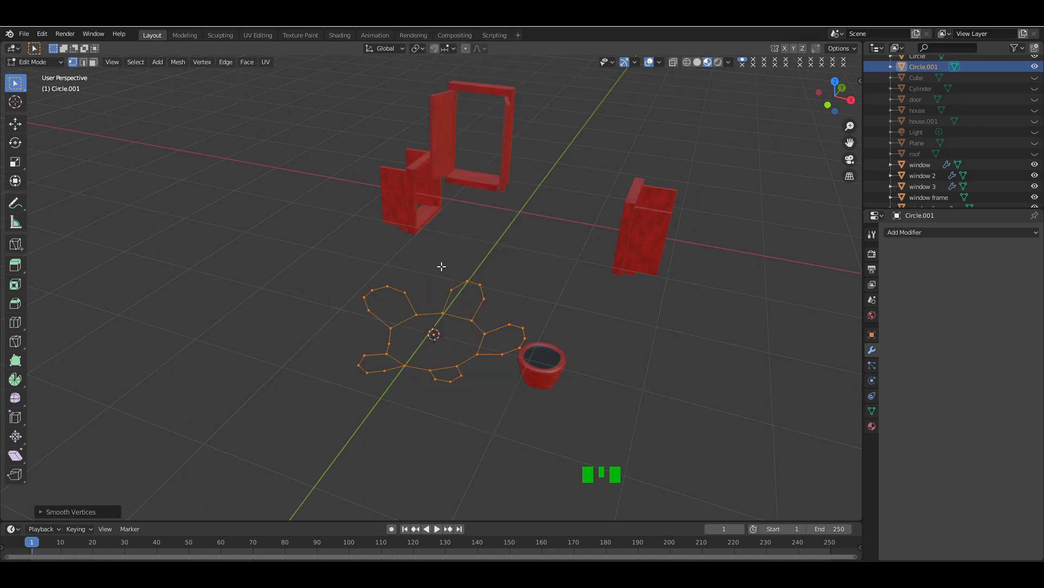
# - Fill each of the five petal outlines with a face
pyautogui.moveTo(441, 266); pyautogui.dragTo(486, 323)
pyautogui.press('f')
pyautogui.moveTo(386, 291); pyautogui.dragTo(423, 333)
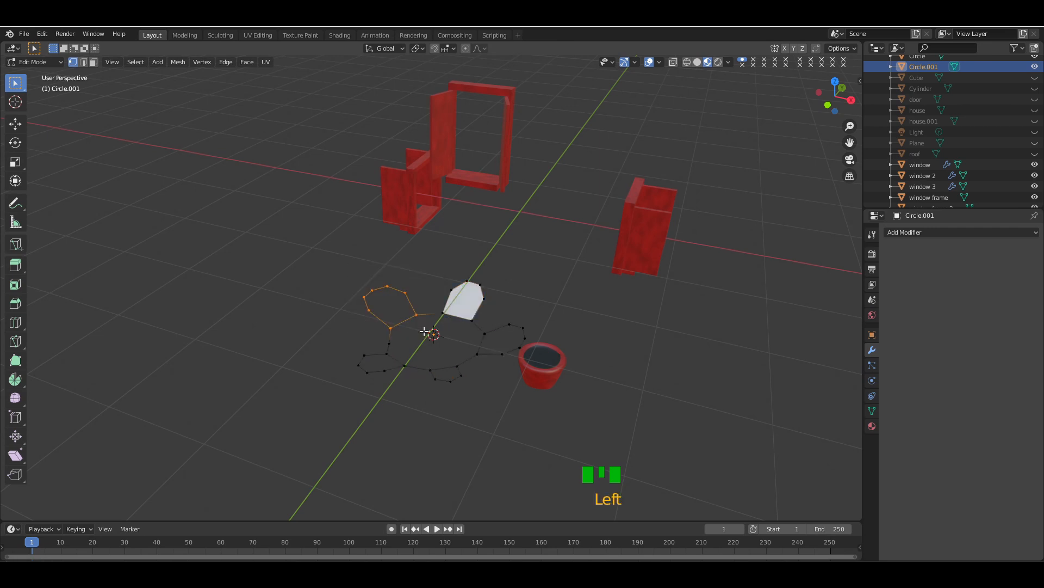
pyautogui.press('f')
pyautogui.moveTo(349, 350); pyautogui.dragTo(463, 392)
pyautogui.press('f')
pyautogui.press('f')
pyautogui.moveTo(481, 319); pyautogui.dragTo(555, 379)
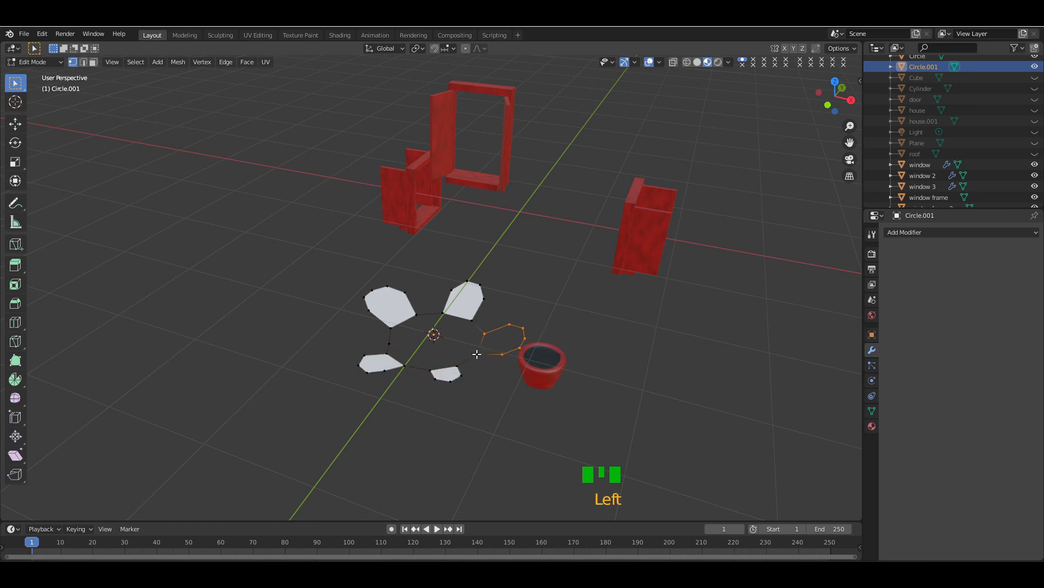
pyautogui.press('f')
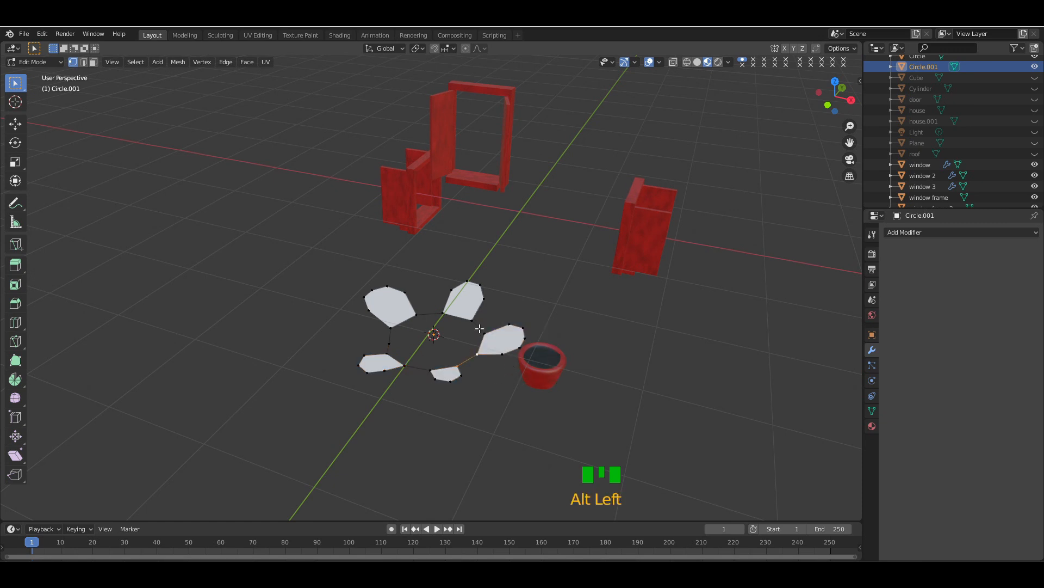
# - Select the flower's inner ring of vertices and scale it in to about 0.65
pyautogui.keyDown('alt'); pyautogui.click(479, 328); pyautogui.keyUp('alt')
pyautogui.keyDown('alt'); pyautogui.keyDown('shift'); pyautogui.click(431, 315); pyautogui.keyUp('shift'); pyautogui.keyUp('alt')
pyautogui.keyDown('alt'); pyautogui.keyDown('shift'); pyautogui.click(419, 372); pyautogui.keyUp('shift'); pyautogui.keyUp('alt')
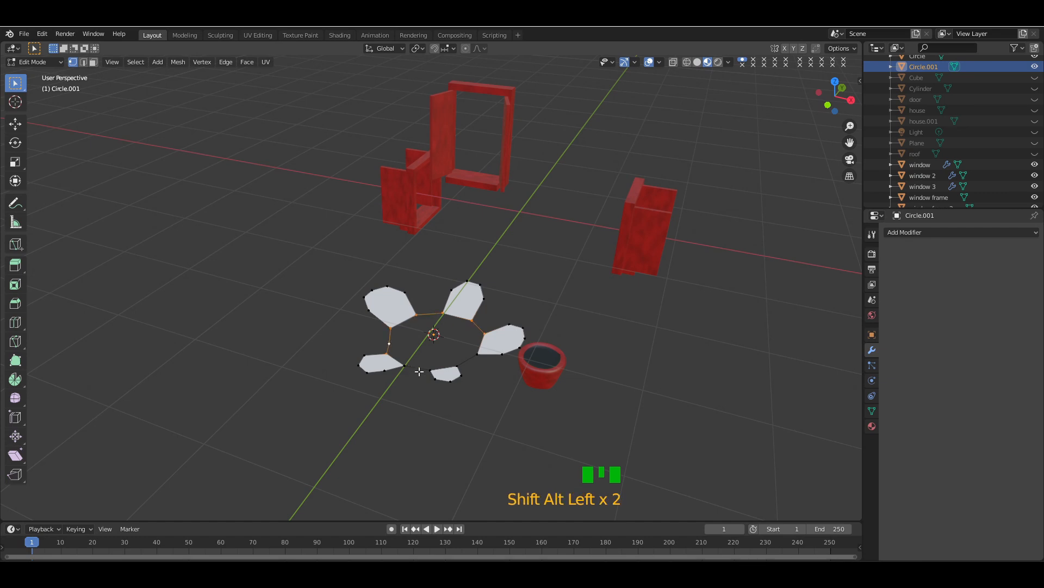
pyautogui.press('s')
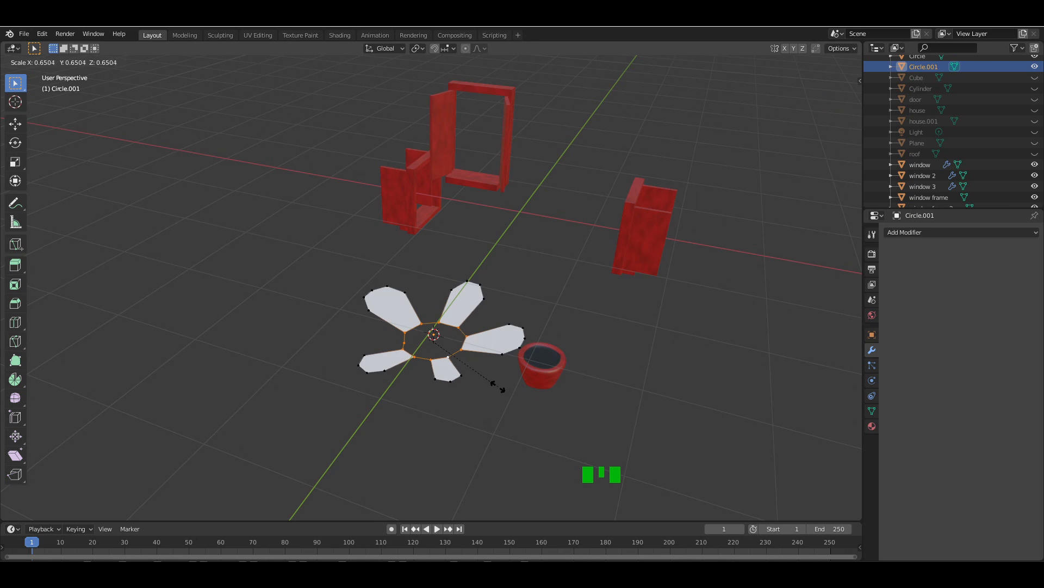
# - Fill the flower's central ring with a face and apply Poke Faces to it
pyautogui.hotkey('ctrl', 'z')
pyautogui.click(247, 61)
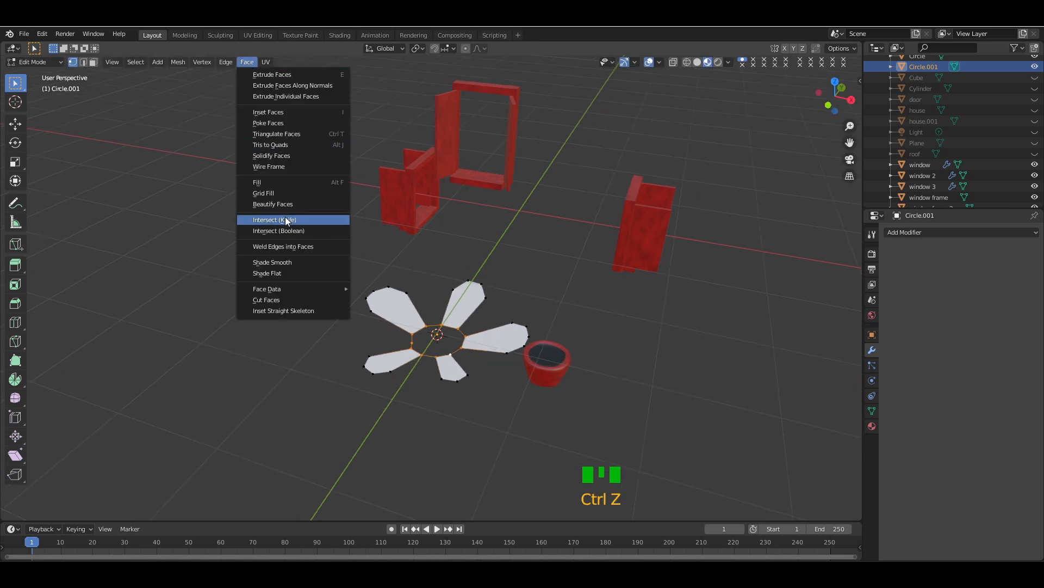
pyautogui.click(287, 217)
pyautogui.press('f')
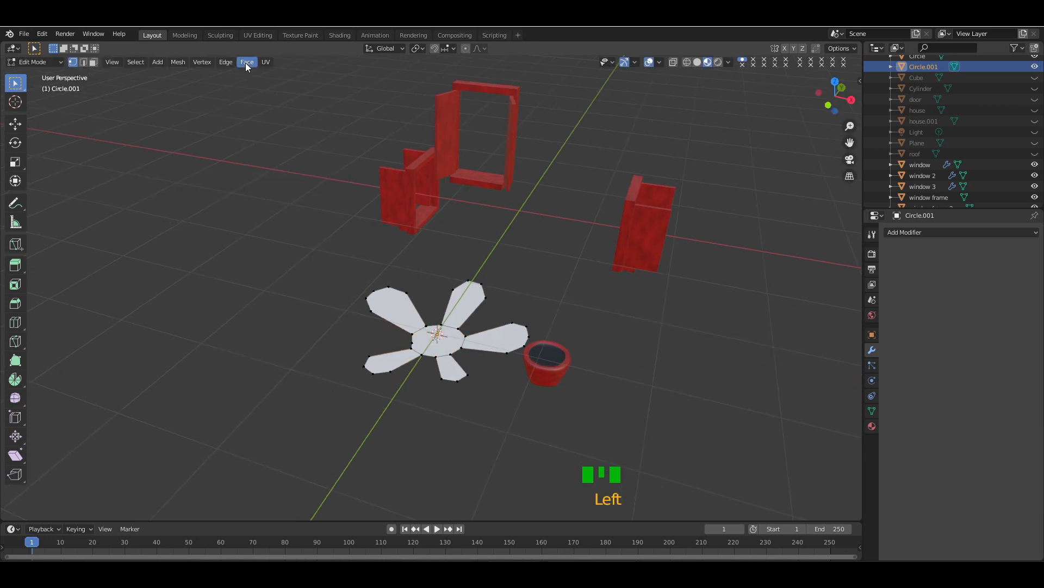
pyautogui.click(247, 63)
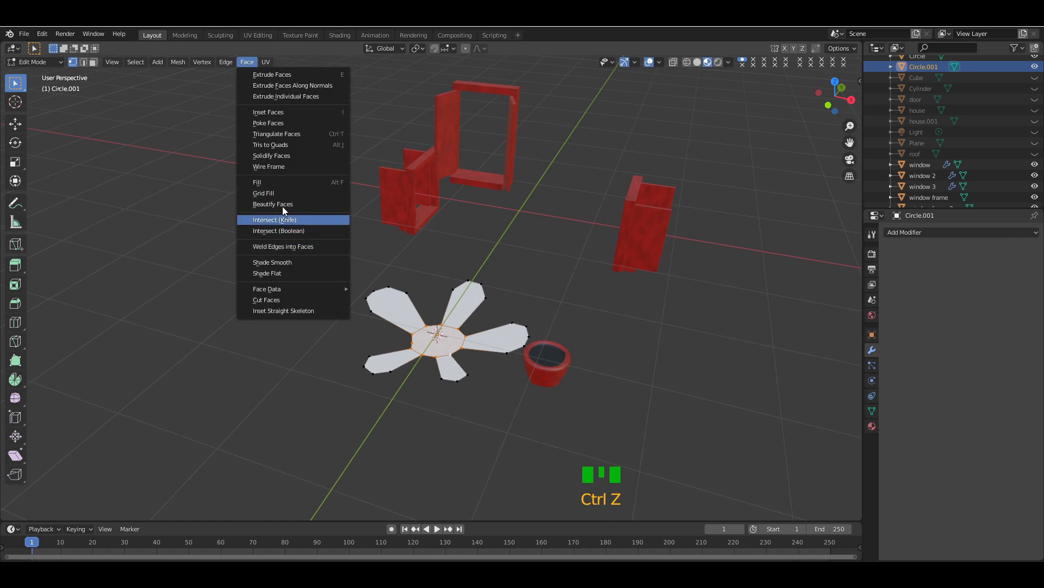
pyautogui.click(276, 123)
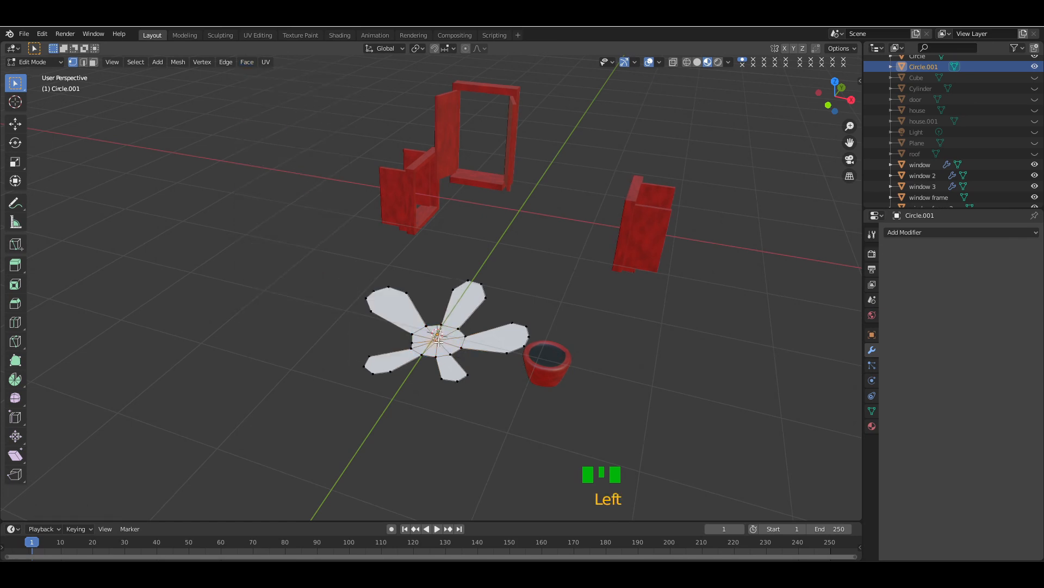
# - Move the flower's centre vertex down along Z to form a cone beneath the petals
pyautogui.press('g')
pyautogui.press('z')
pyautogui.click(612, 302)
pyautogui.moveTo(835, 96)
pyautogui.mouseDown()
pyautogui.moveTo(805, 68)
pyautogui.moveTo(832, 57)
pyautogui.moveTo(838, 110)
pyautogui.mouseUp()
pyautogui.press('g')
pyautogui.press('z')
pyautogui.click(679, 157)
# - Select only the ring around the cone, cap it with a face and return to Object Mode
pyautogui.keyDown('alt'); pyautogui.click(475, 316); pyautogui.keyUp('alt')
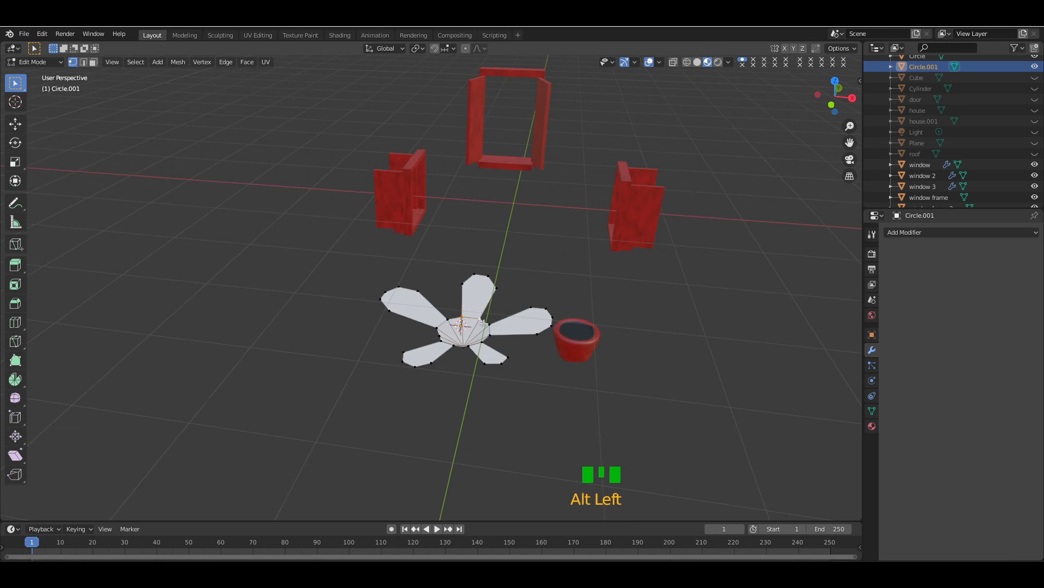
pyautogui.keyDown('alt'); pyautogui.keyDown('shift'); pyautogui.click(443, 322); pyautogui.keyUp('shift'); pyautogui.keyUp('alt')
pyautogui.keyDown('alt'); pyautogui.keyDown('shift'); pyautogui.click(442, 337); pyautogui.keyUp('shift'); pyautogui.keyUp('alt')
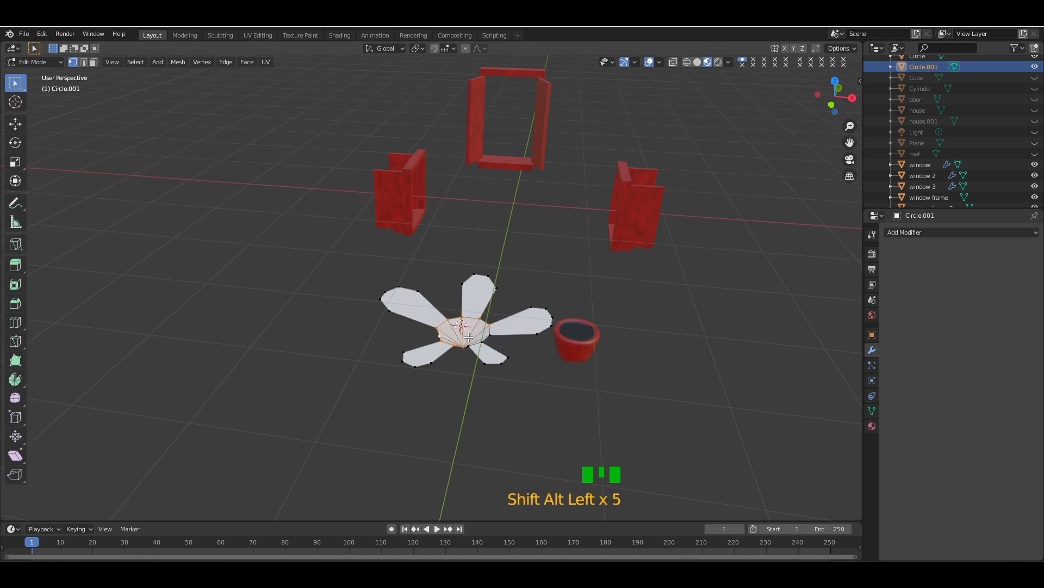
pyautogui.moveTo(835, 97); pyautogui.dragTo(520, 253)
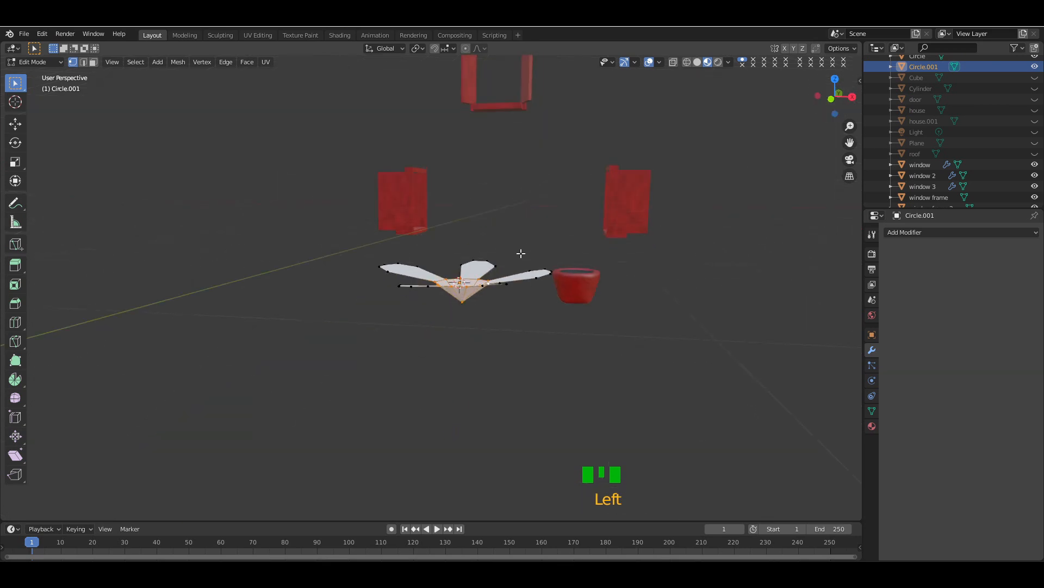
pyautogui.keyDown('ctrl'); pyautogui.click(483, 309); pyautogui.keyUp('ctrl')
pyautogui.moveTo(835, 97); pyautogui.dragTo(838, 82)
pyautogui.press('f')
pyautogui.press('Tab')
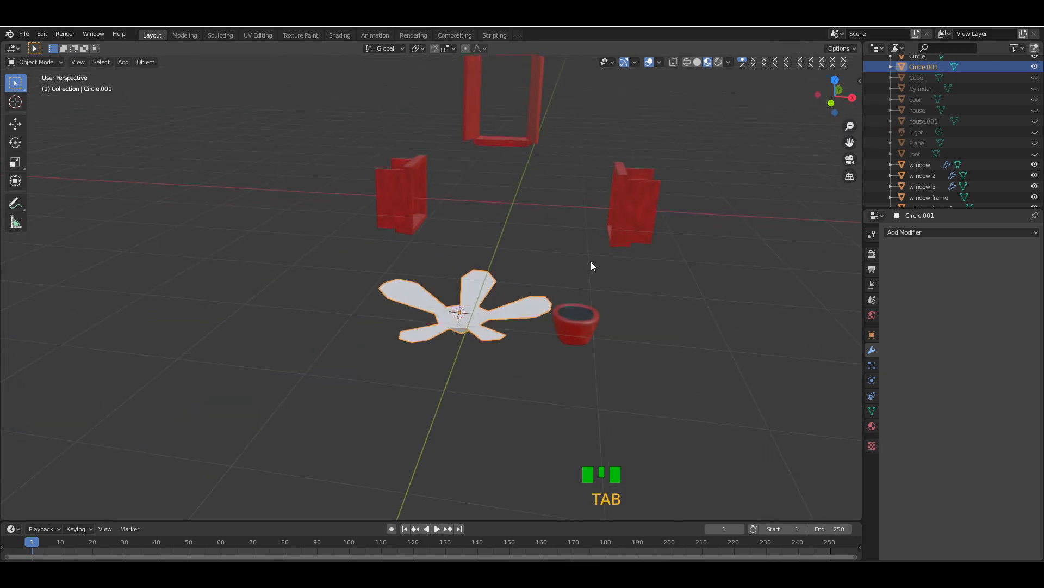
# - Add a new material to the flower and set its base color to yellow
pyautogui.click(872, 426)
pyautogui.click(950, 275)
pyautogui.click(984, 390)
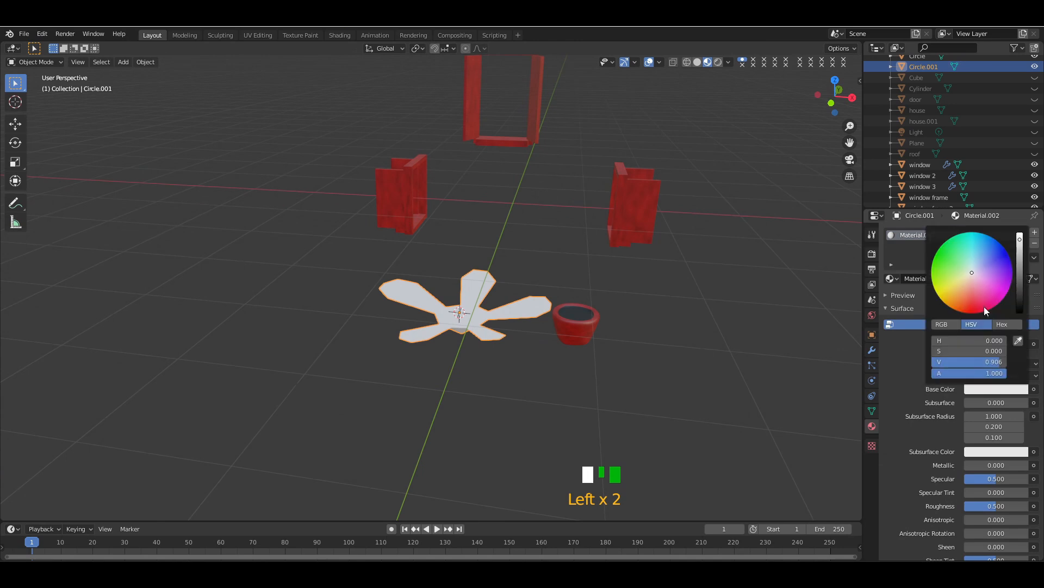
pyautogui.moveTo(984, 306); pyautogui.dragTo(943, 302)
# - Assign a second new material with a near-black base color to the flower's central face
pyautogui.press('Tab')
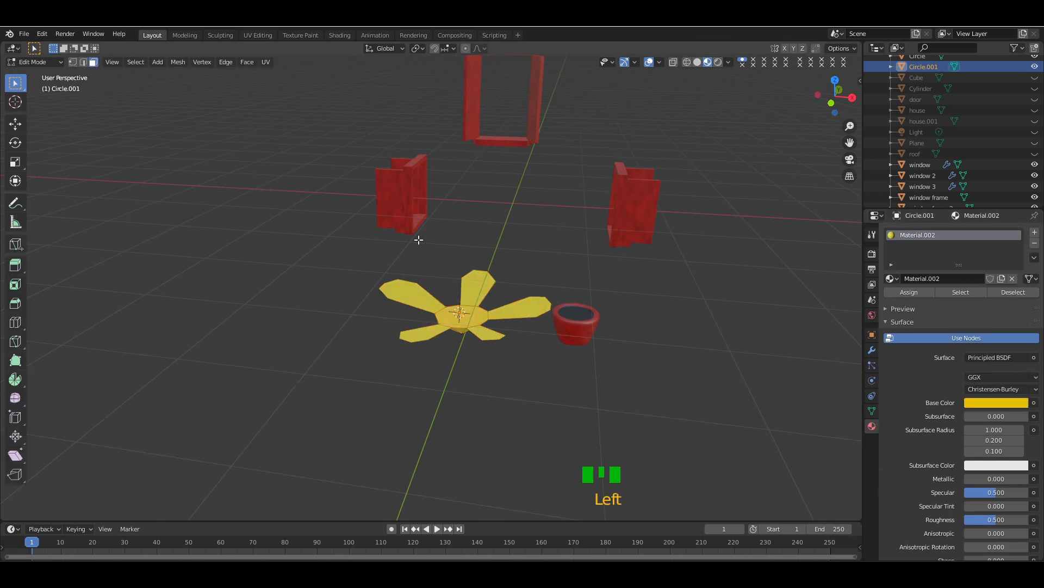
pyautogui.click(462, 315)
pyautogui.click(1034, 232)
pyautogui.click(959, 299)
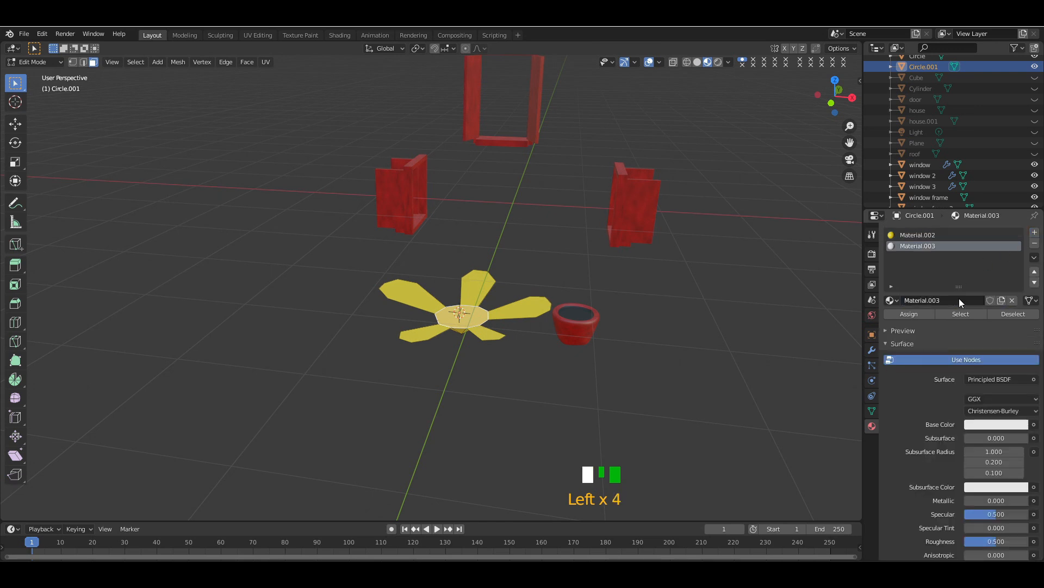
pyautogui.click(909, 314)
pyautogui.click(996, 424)
pyautogui.click(1020, 328)
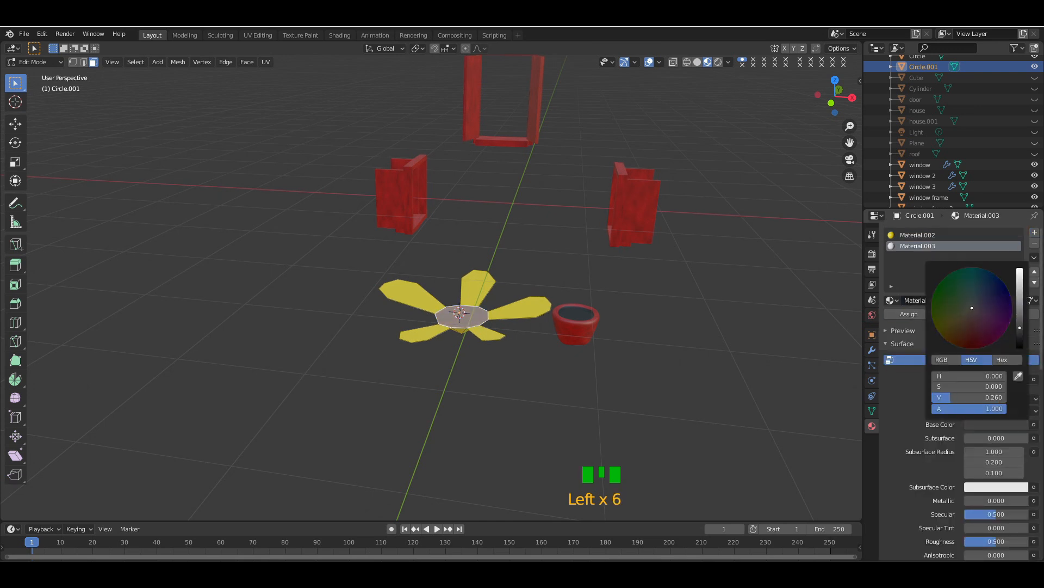
pyautogui.moveTo(1020, 331); pyautogui.dragTo(1020, 346)
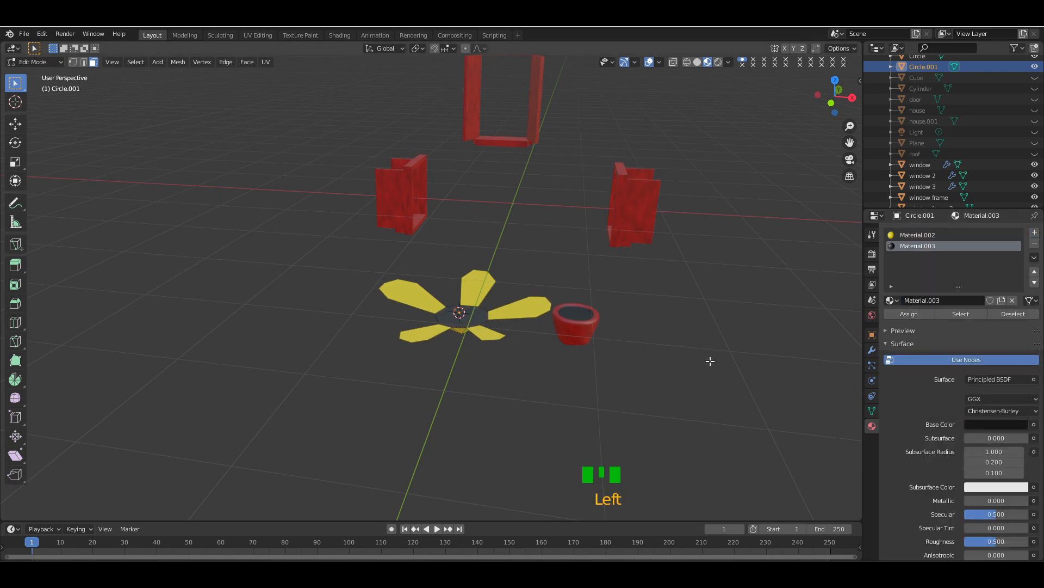
pyautogui.press('Tab')
# - Try a Subdivision Surface modifier on the flower, toggle its viewport display to compare, and remove it
pyautogui.moveTo(841, 117); pyautogui.dragTo(830, 101)
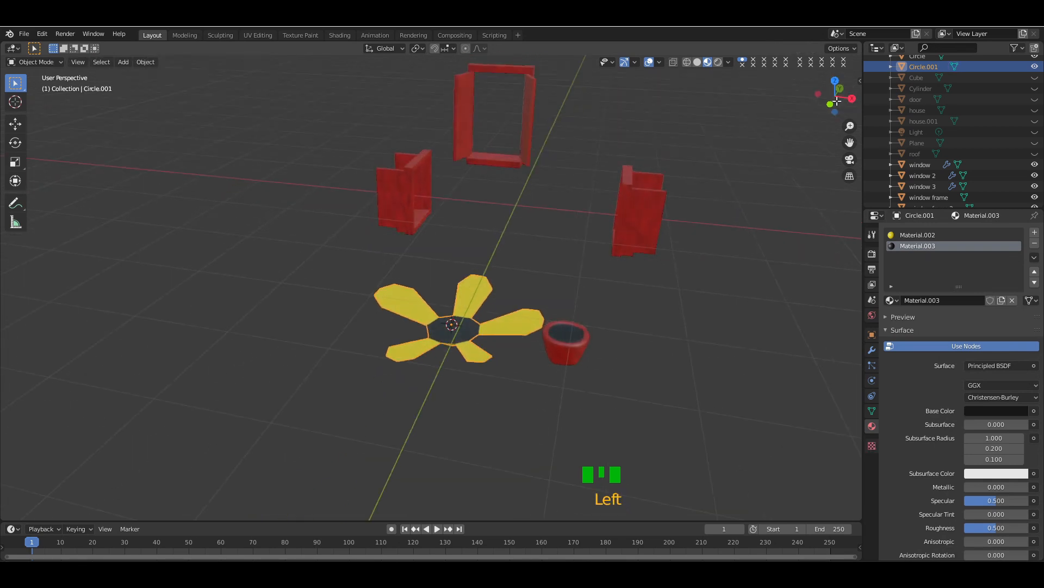
pyautogui.click(871, 348)
pyautogui.click(926, 232)
pyautogui.click(825, 413)
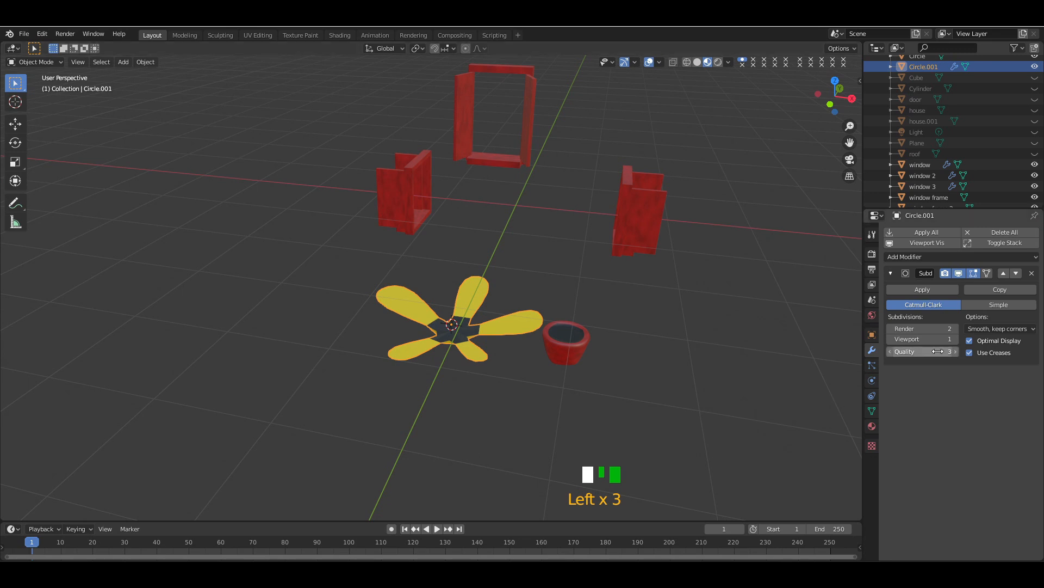
pyautogui.press('KP_Add')
pyautogui.press('KP_Add')
pyautogui.press('KP_Add')
pyautogui.moveTo(836, 111)
pyautogui.mouseDown()
pyautogui.moveTo(818, 128)
pyautogui.moveTo(836, 113)
pyautogui.mouseUp()
pyautogui.click(956, 340)
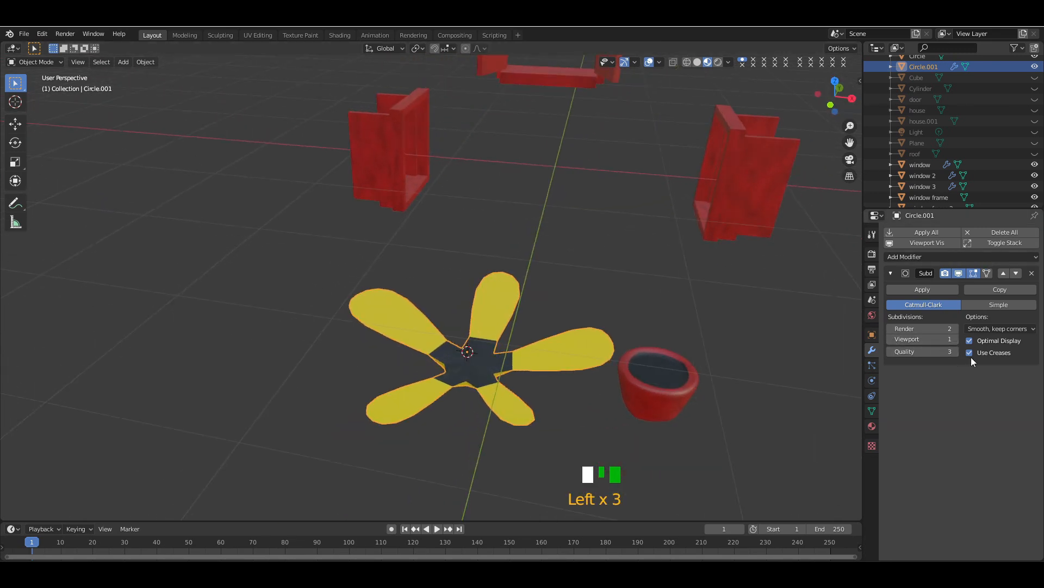
pyautogui.click(959, 272)
pyautogui.click(959, 272)
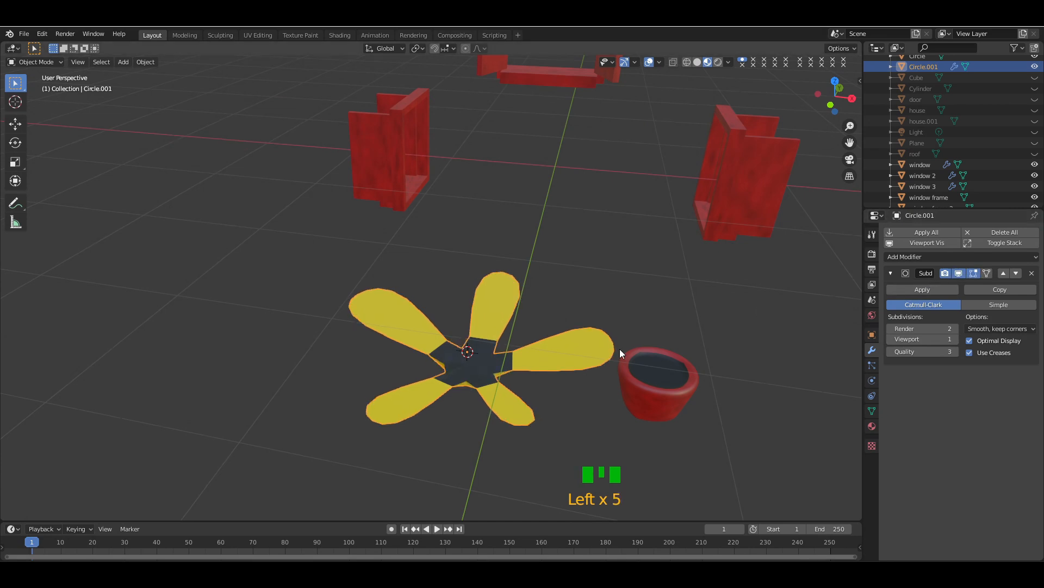
pyautogui.scroll(-3, 619, 348)
pyautogui.press('s')
pyautogui.rightClick(565, 349)
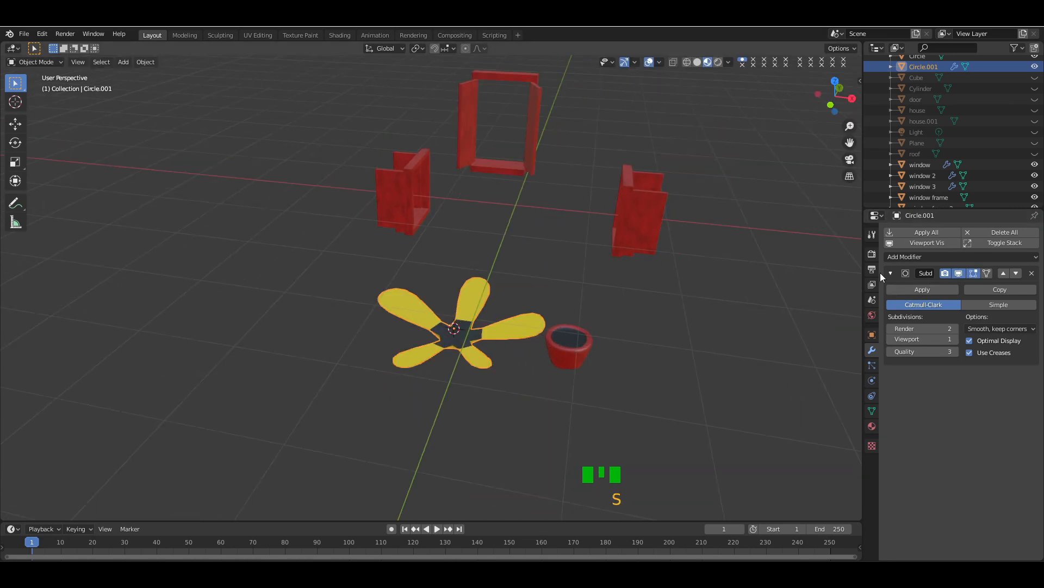
pyautogui.click(1031, 273)
# - Scale the flower down and move it about 1.32 m along X so it sits over the pot
pyautogui.click(751, 317)
pyautogui.press('KP_Subtract')
pyautogui.click(495, 318)
pyautogui.press('s')
pyautogui.click(620, 333)
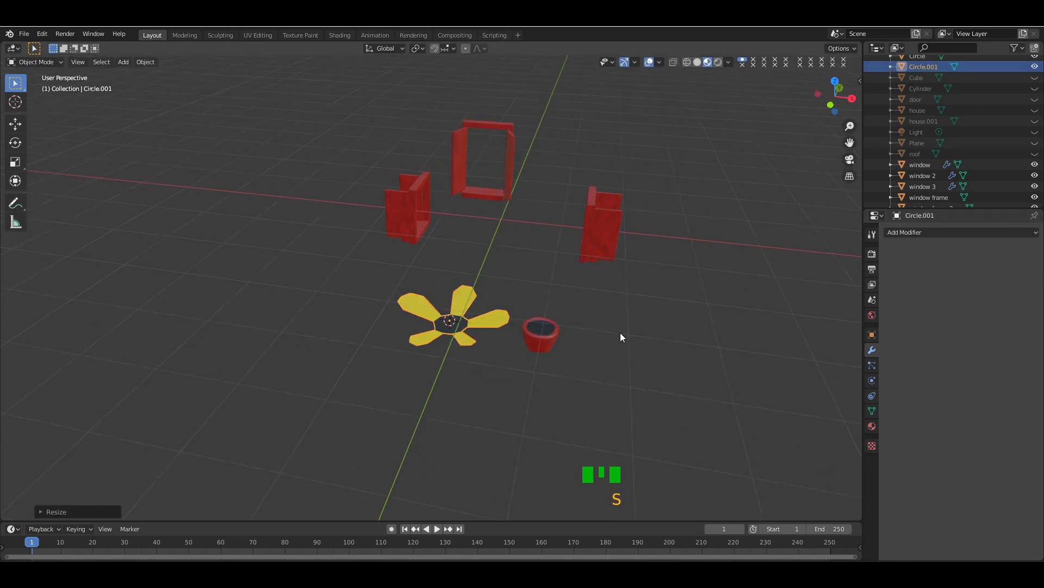
pyautogui.press('KP_7')
pyautogui.press('g')
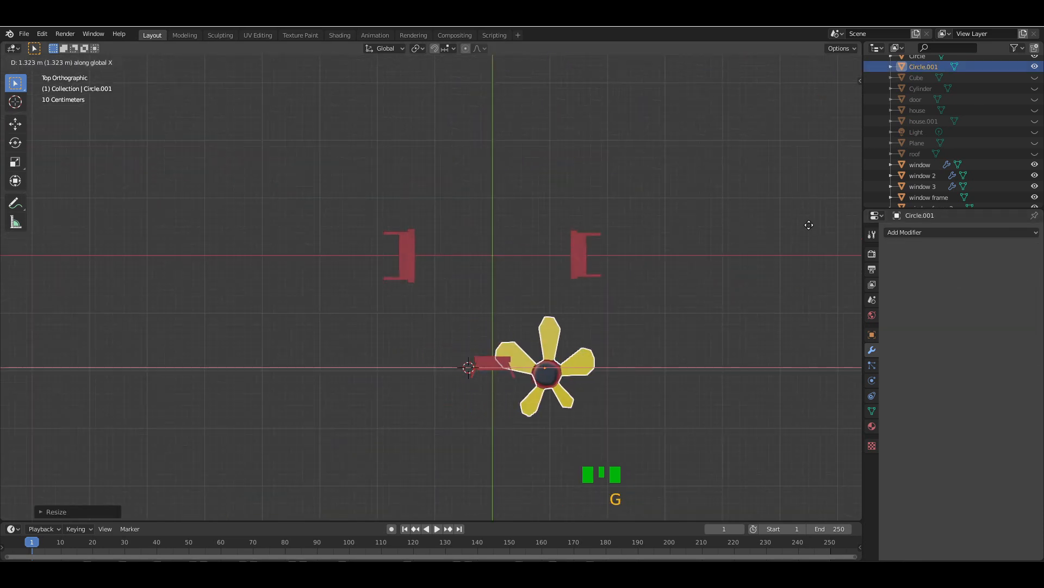
pyautogui.click(809, 226)
# - Raise the flower about 0.34 m along Z above the pot and unhide the remaining house objects
pyautogui.moveTo(848, 105); pyautogui.dragTo(664, 215)
pyautogui.press('g')
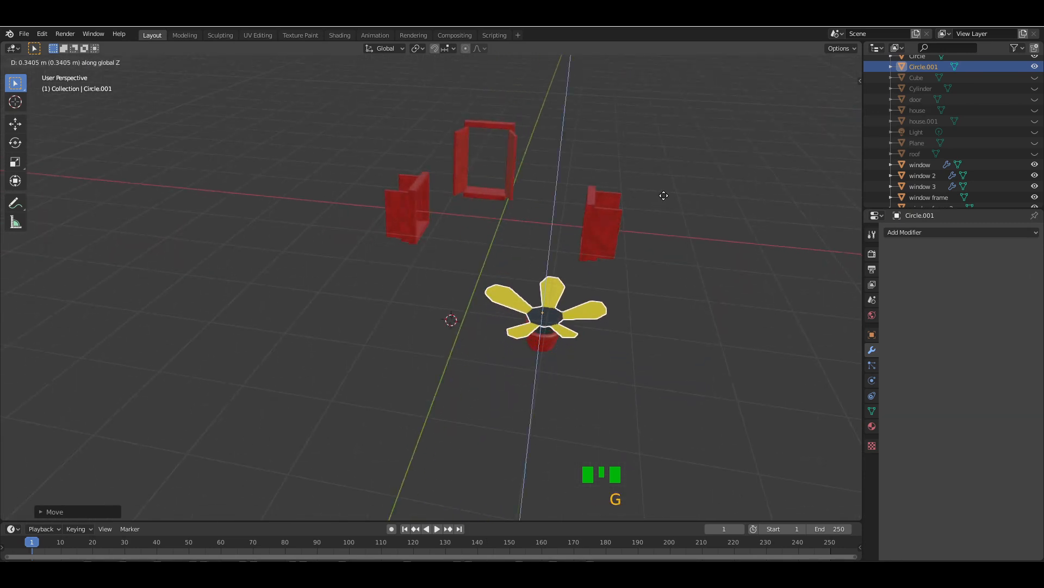
pyautogui.moveTo(1035, 77); pyautogui.dragTo(1035, 153)
# - Scale the flower down to suit the pot and stretch it along Z
pyautogui.moveTo(843, 104); pyautogui.dragTo(738, 88)
pyautogui.press('s')
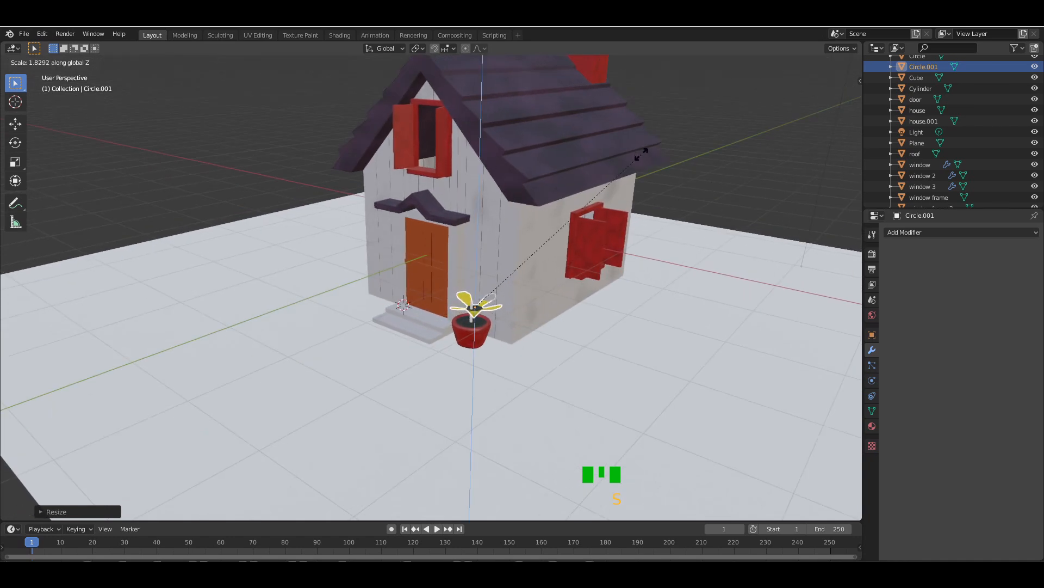
pyautogui.click(644, 233)
# - Shift the flower along Y over the stem and raise it along Z
pyautogui.scroll(4, 644, 233)
pyautogui.moveTo(824, 103); pyautogui.dragTo(778, 107)
pyautogui.press('g')
pyautogui.press('y')
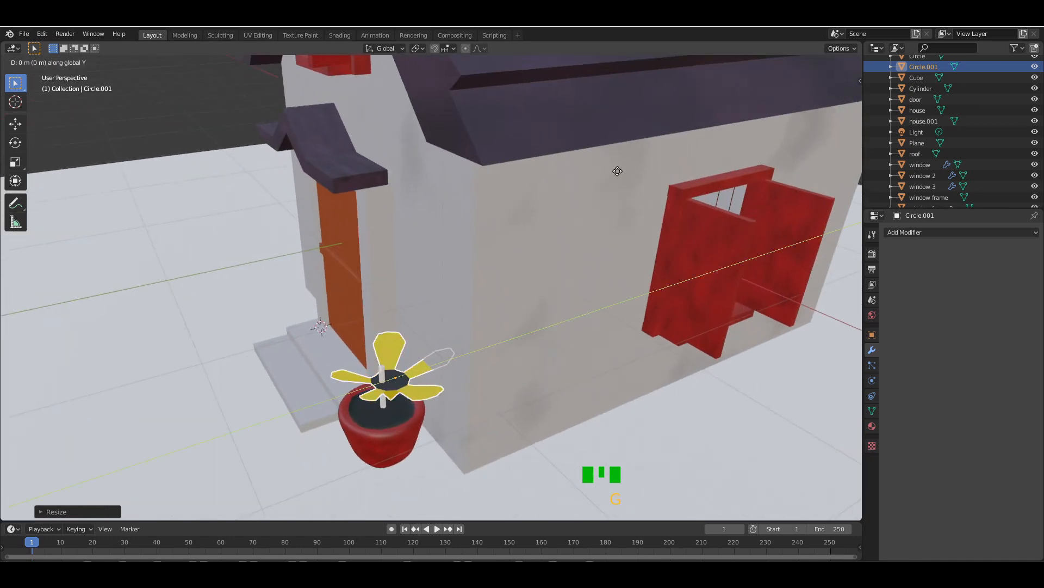
pyautogui.press('z')
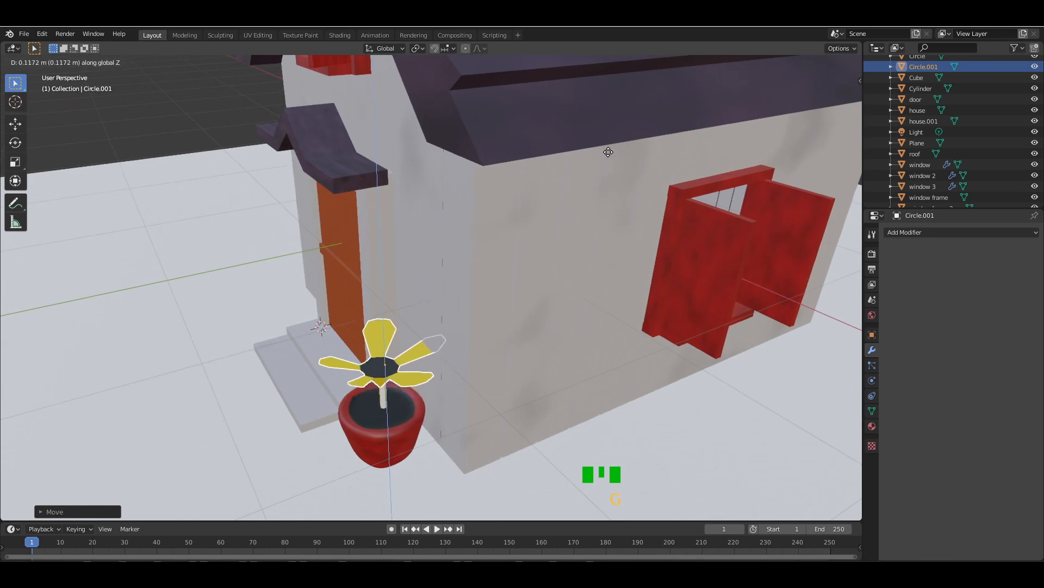
# - Rotate the flower 90° around Z and scale it down uniformly
pyautogui.write('rz90')
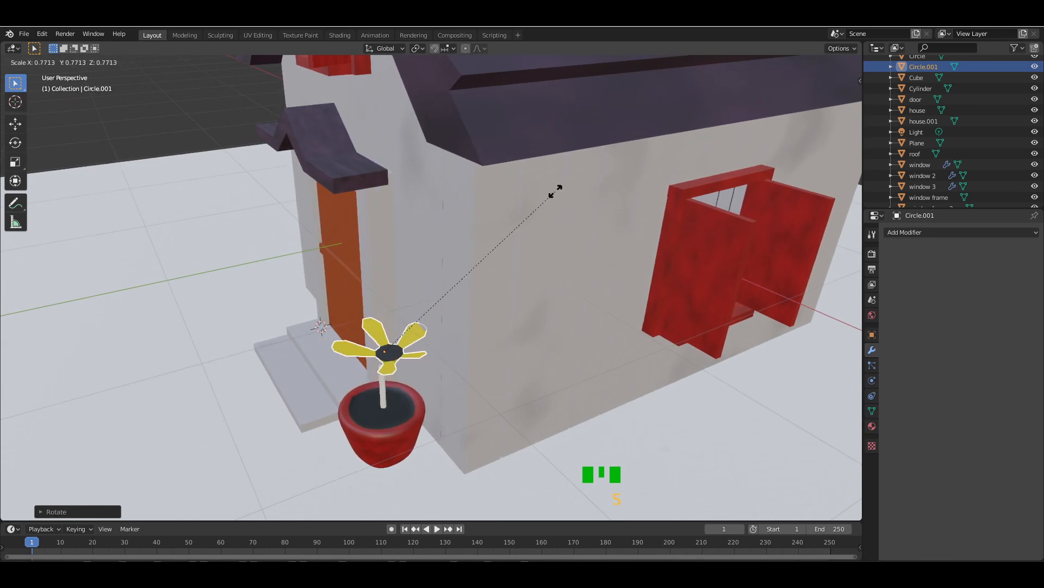
pyautogui.click(543, 205)
# - Fine-tune the flower's position along X, Y and Z so it sits centred on the stem's tip
pyautogui.press('g')
pyautogui.press('x')
pyautogui.press('y')
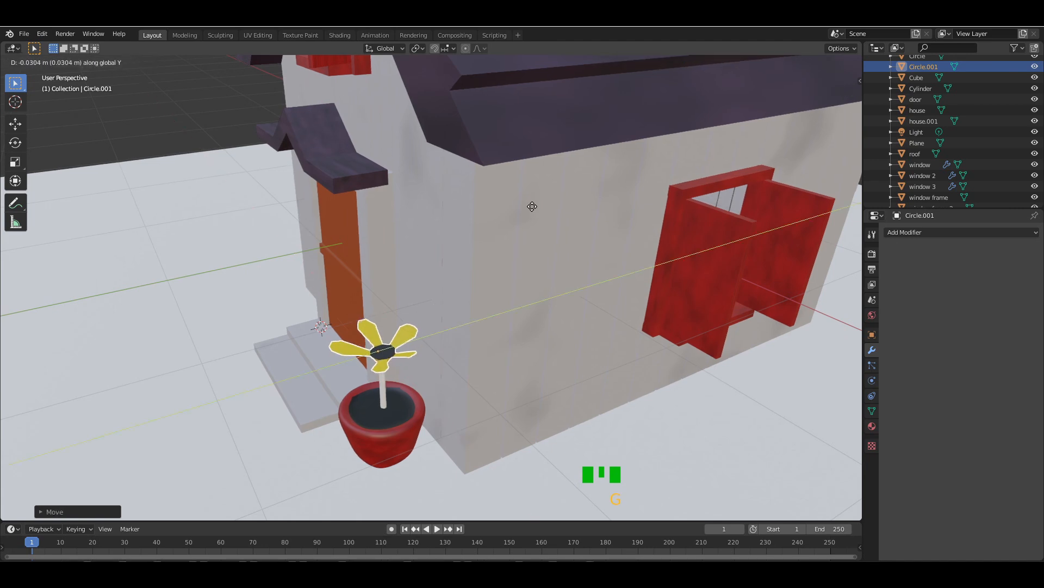
pyautogui.click(532, 205)
pyautogui.moveTo(531, 205); pyautogui.dragTo(544, 166, button='middle')
pyautogui.moveTo(729, 155); pyautogui.dragTo(713, 155, button='middle')
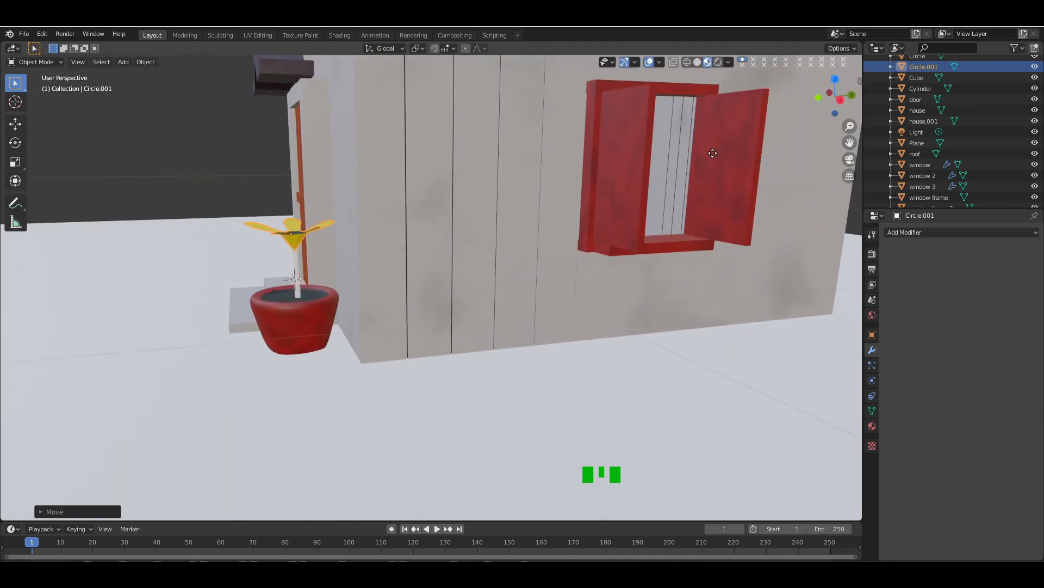
pyautogui.press('g')
pyautogui.press('y')
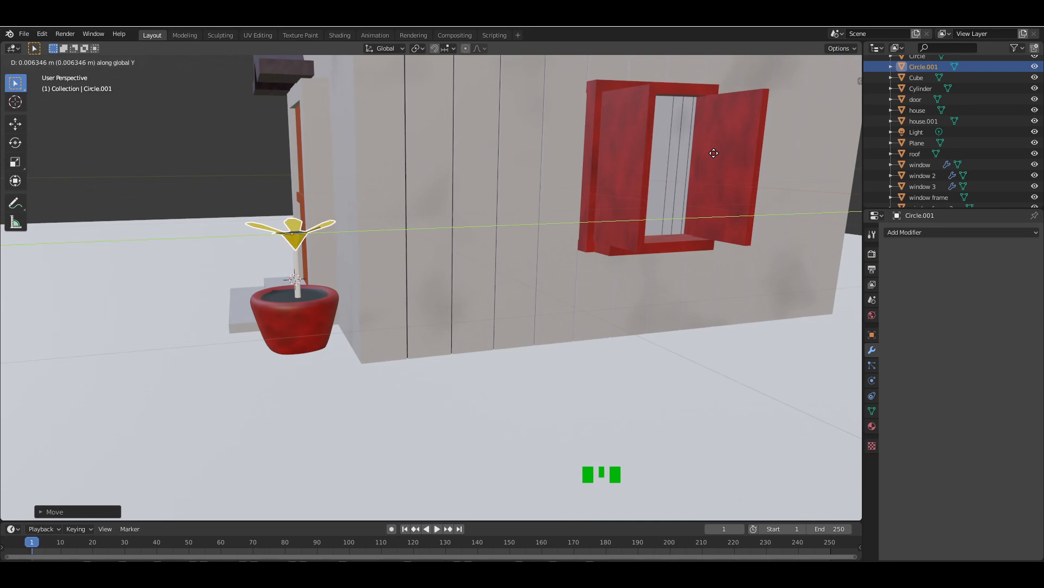
pyautogui.press('z')
pyautogui.click(714, 155)
# - Add the stem to the selection and move it together with the flower along Y within the pot
pyautogui.keyDown('shift'); pyautogui.click(303, 269); pyautogui.keyUp('shift')
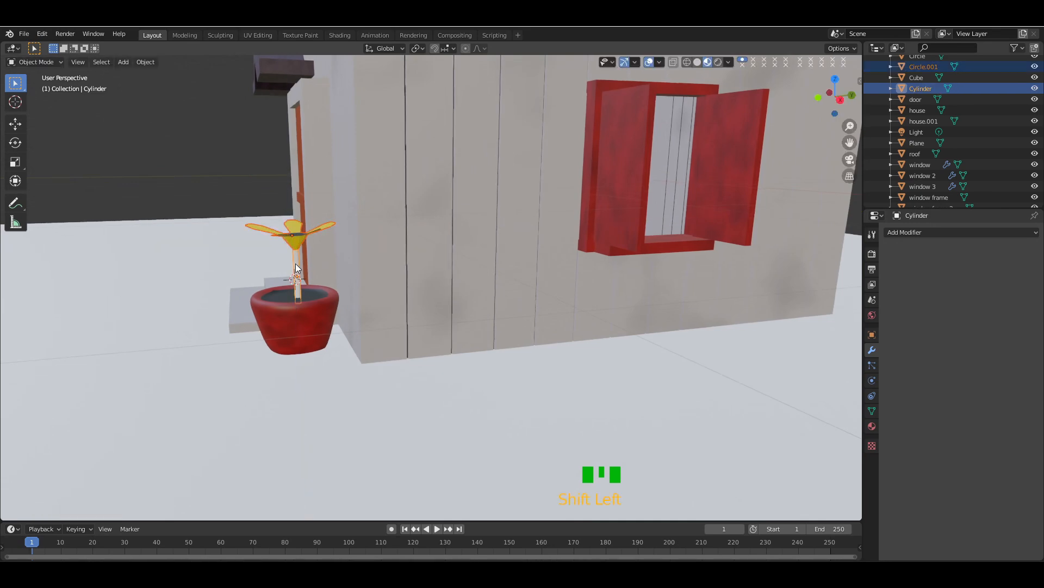
pyautogui.press('g')
pyautogui.press('y')
pyautogui.click(501, 284)
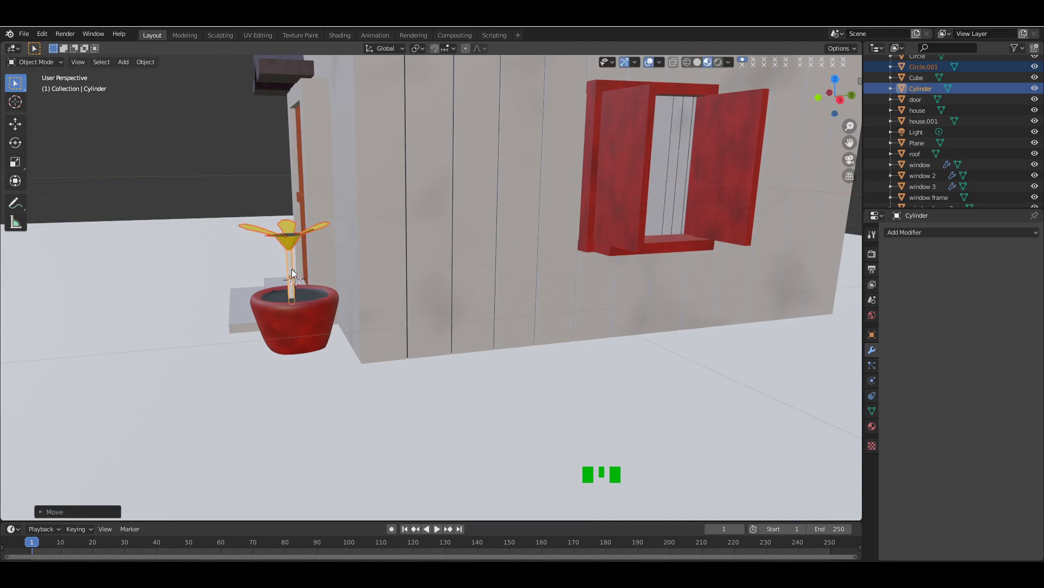
pyautogui.click(502, 285)
# - Make the stem thinner by scaling it down uniformly, and stretch it by about 1.71 along Z up to the flower
pyautogui.click(292, 272)
pyautogui.press('s')
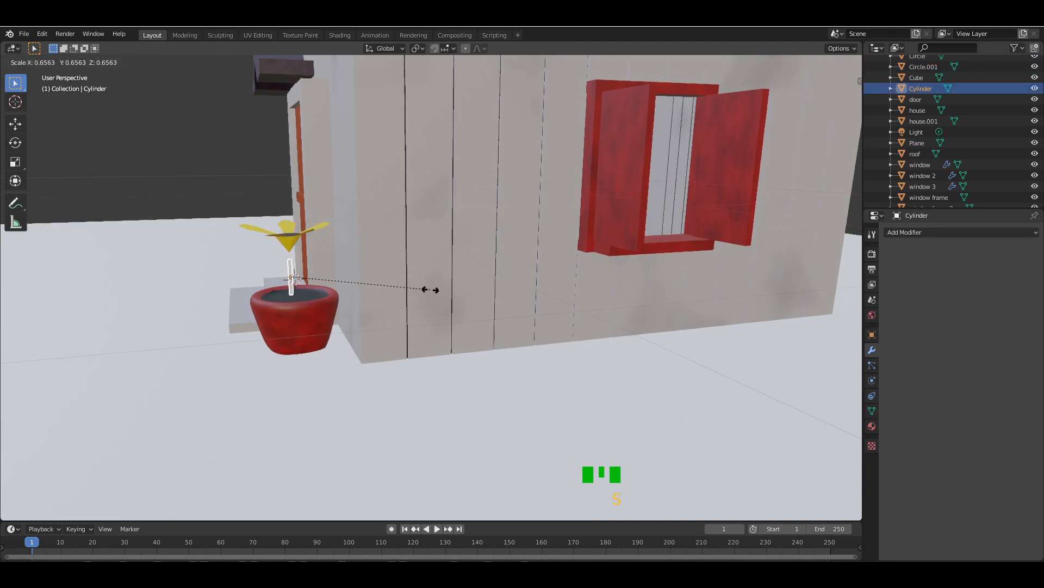
pyautogui.click(419, 293)
pyautogui.press('s')
pyautogui.press('z')
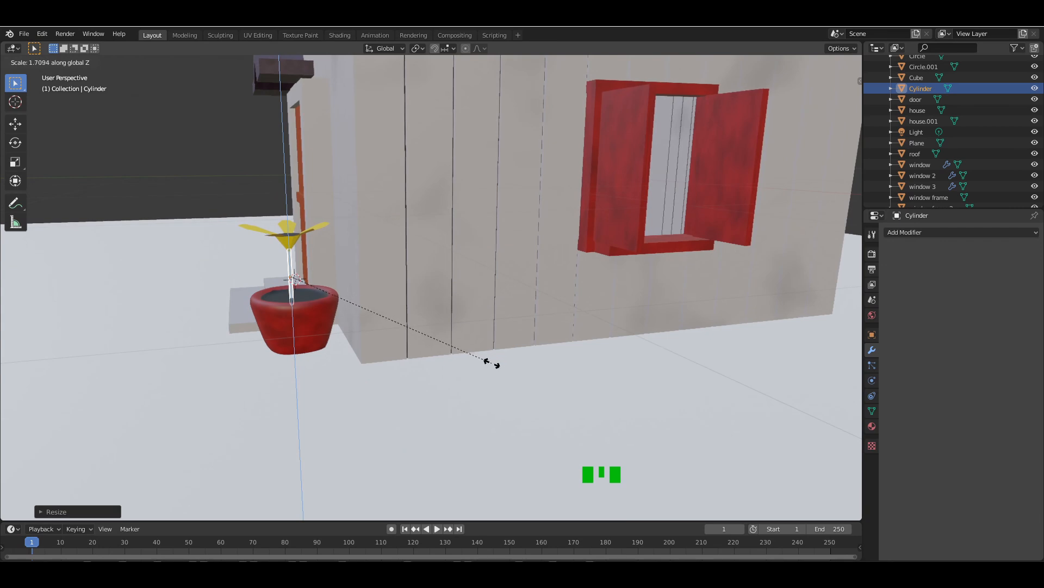
pyautogui.click(490, 362)
# - Give the flower's stem a new material with a bright green base colour
pyautogui.click(872, 426)
pyautogui.click(938, 278)
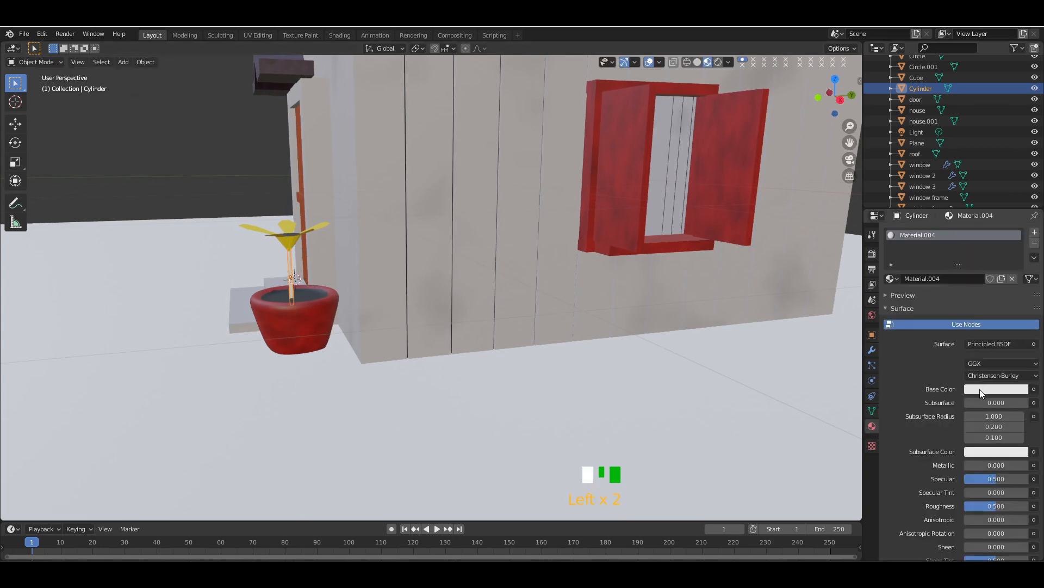
pyautogui.click(980, 389)
pyautogui.click(934, 256)
pyautogui.click(597, 166)
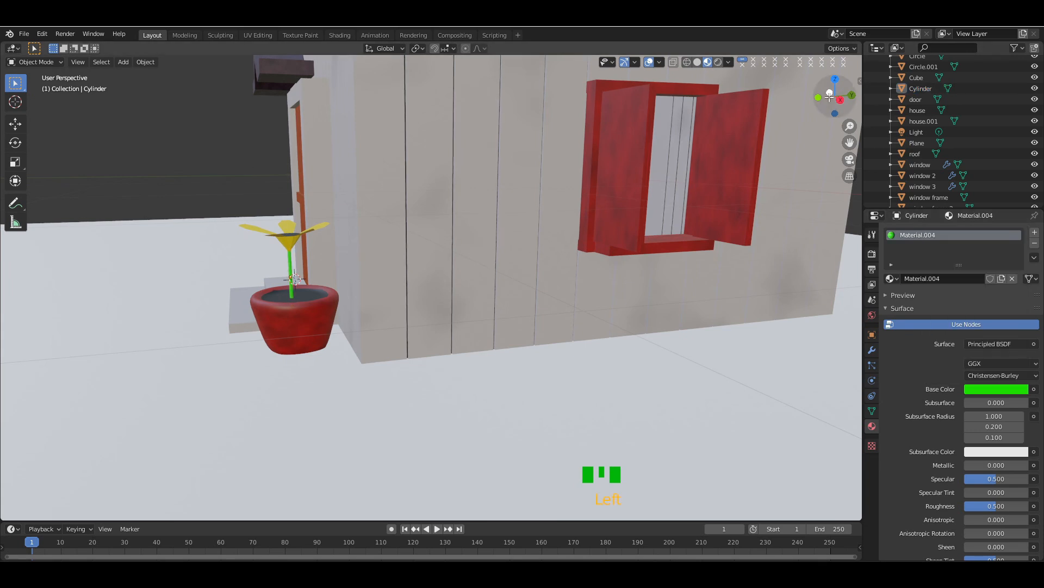
# - Give the ground plane a new material with a darkened green base colour, hue 0.313 and saturation 1
pyautogui.moveTo(830, 97); pyautogui.dragTo(900, 123)
pyautogui.scroll(-3, 732, 190)
pyautogui.moveTo(832, 96)
pyautogui.mouseDown()
pyautogui.moveTo(833, 73)
pyautogui.moveTo(800, 98)
pyautogui.moveTo(887, 108)
pyautogui.moveTo(827, 97)
pyautogui.moveTo(865, 98)
pyautogui.moveTo(663, 99)
pyautogui.moveTo(936, 99)
pyautogui.moveTo(677, 98)
pyautogui.moveTo(816, 98)
pyautogui.mouseUp()
pyautogui.click(648, 62)
pyautogui.scroll(1, 658, 249)
pyautogui.click(657, 224)
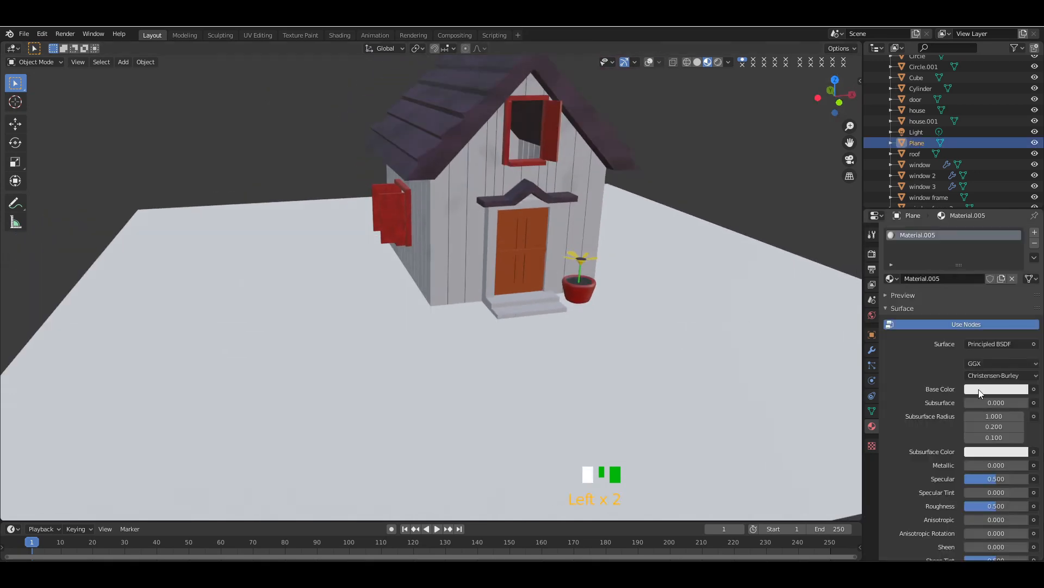
pyautogui.click(978, 389)
pyautogui.click(934, 257)
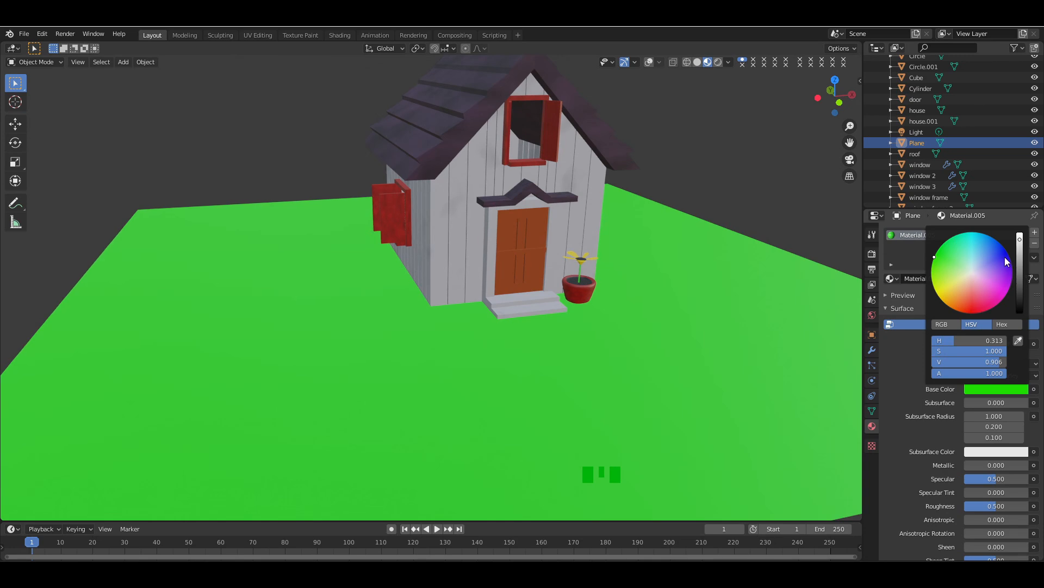
pyautogui.moveTo(1020, 262); pyautogui.dragTo(1020, 284)
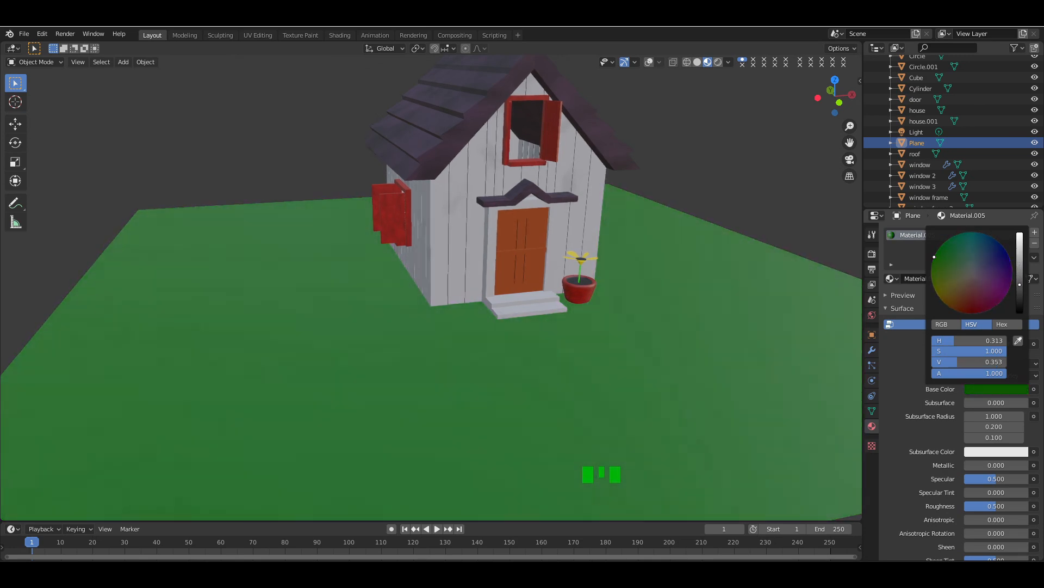
pyautogui.click(700, 296)
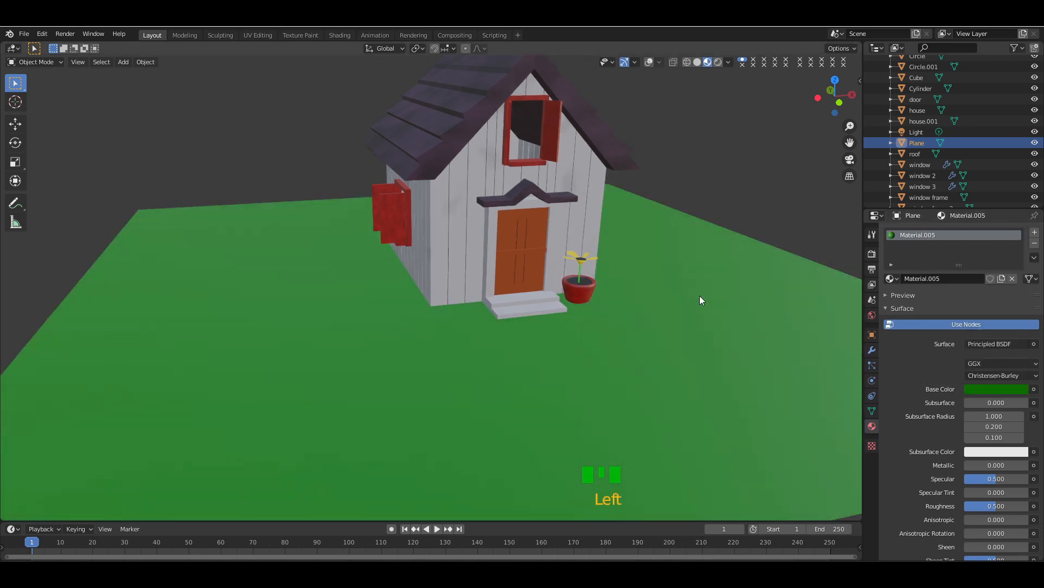
# - Subdivide the ground plane's mesh with 10 cuts
pyautogui.click(649, 62)
pyautogui.press('Tab')
pyautogui.rightClick(499, 349)
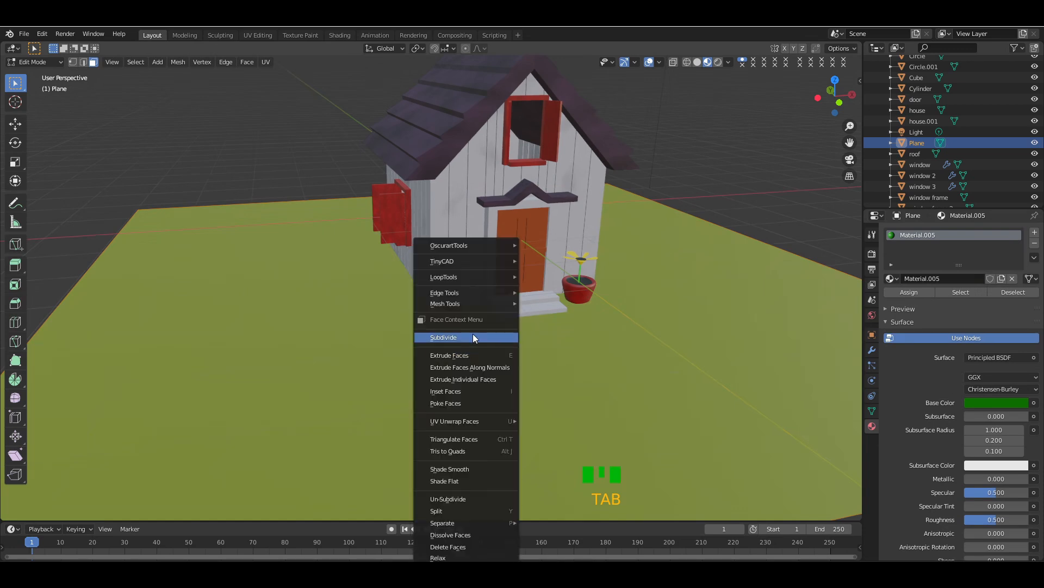
pyautogui.click(472, 336)
pyautogui.click(41, 512)
pyautogui.click(178, 436)
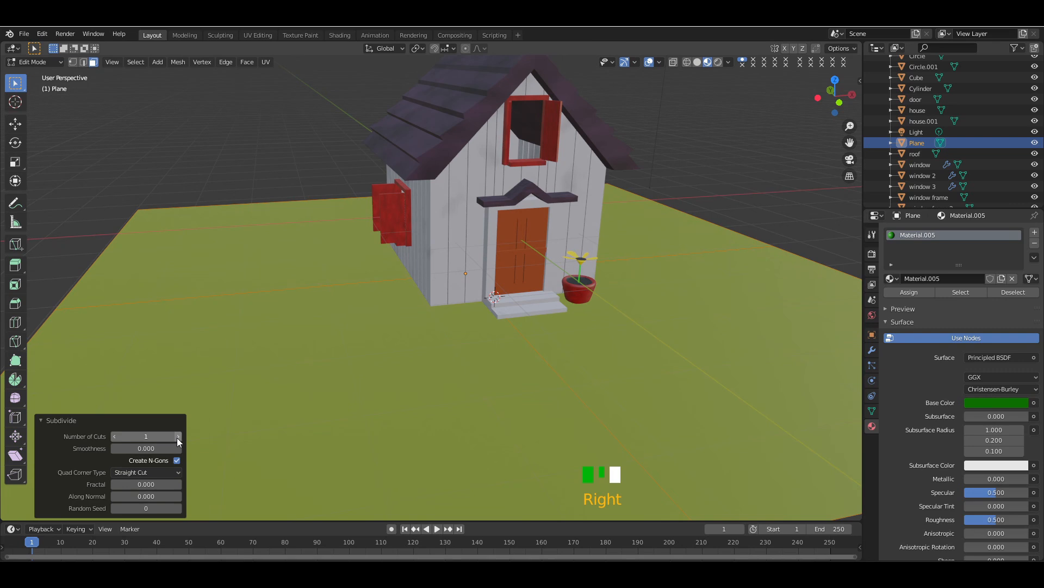
pyautogui.click(177, 437)
pyautogui.click(177, 437)
pyautogui.click(177, 436)
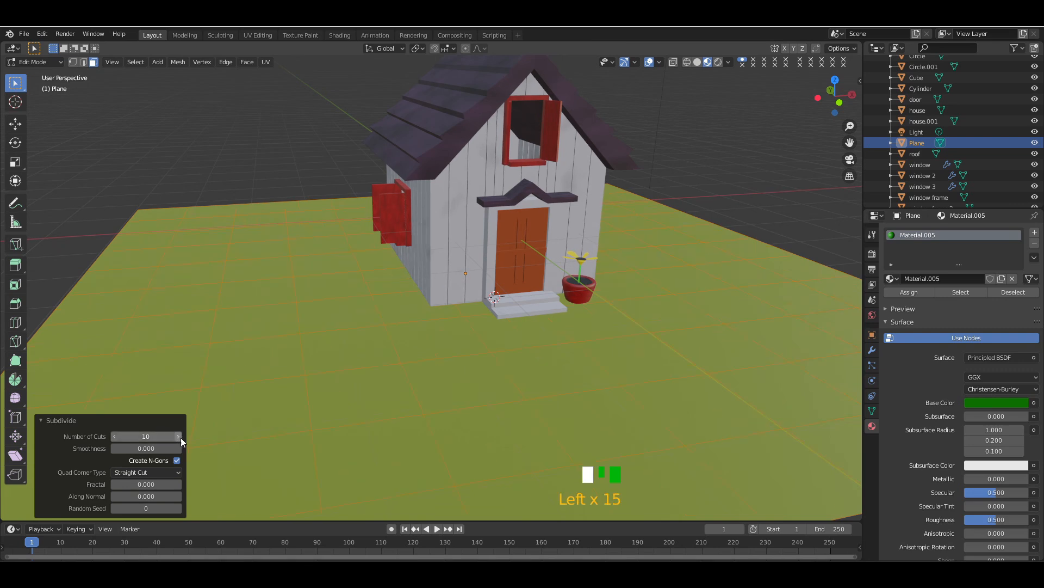
# - Show the scene in Solid shading and subdivide the ground mesh a second time with 10 cuts
pyautogui.click(697, 62)
pyautogui.press('KP_Subtract')
pyautogui.press('KP_Subtract')
pyautogui.press('KP_Subtract')
pyautogui.moveTo(646, 302); pyautogui.dragTo(631, 302, button='right')
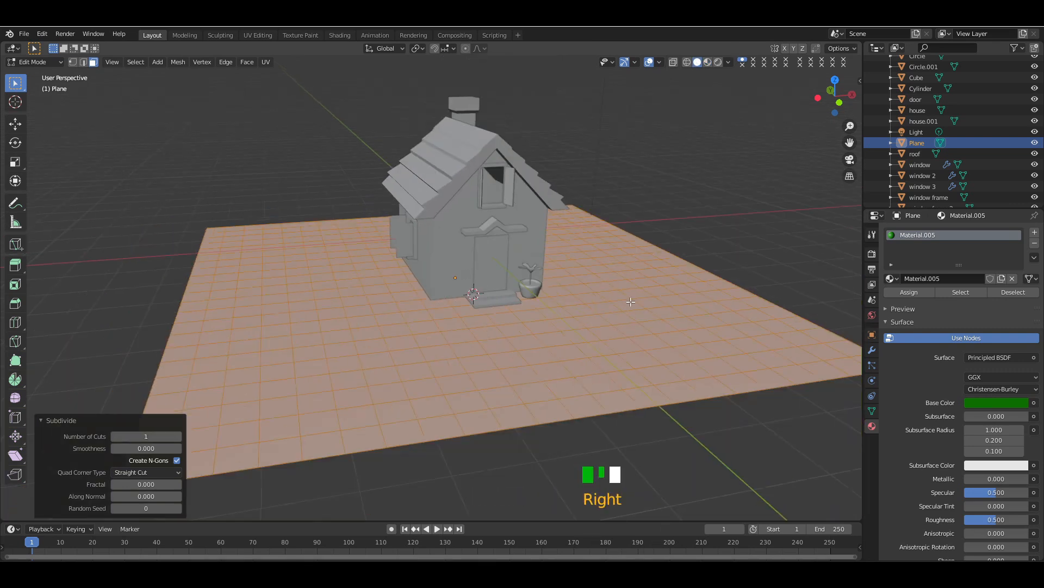
pyautogui.click(179, 438)
pyautogui.click(179, 438)
pyautogui.click(180, 438)
pyautogui.click(179, 438)
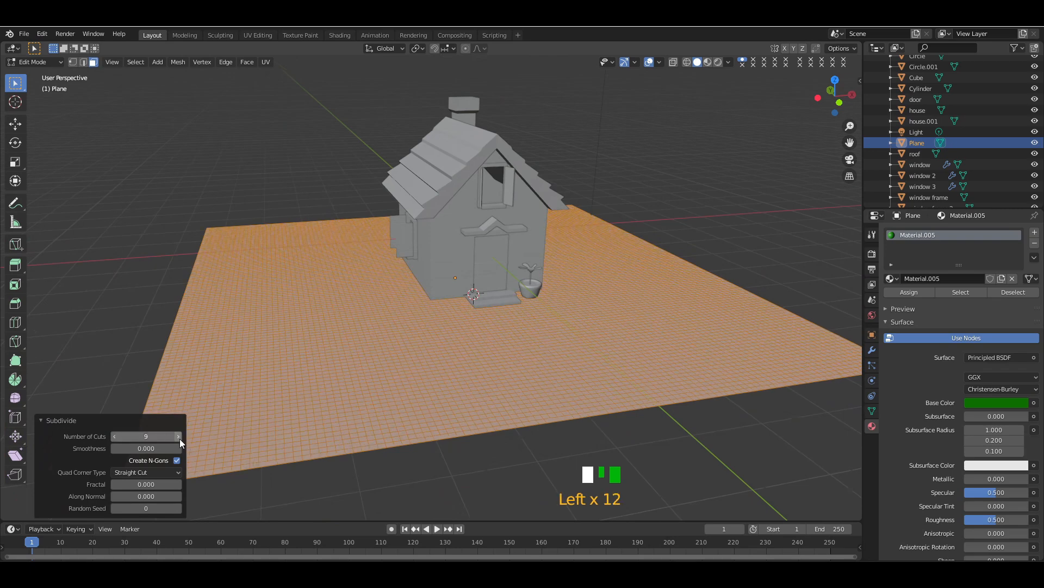
pyautogui.click(180, 439)
# - Raise gentle bumps across the ground by moving single vertices with proportional editing, using Smooth falloff and size 1.00
pyautogui.click(86, 67)
pyautogui.click(73, 62)
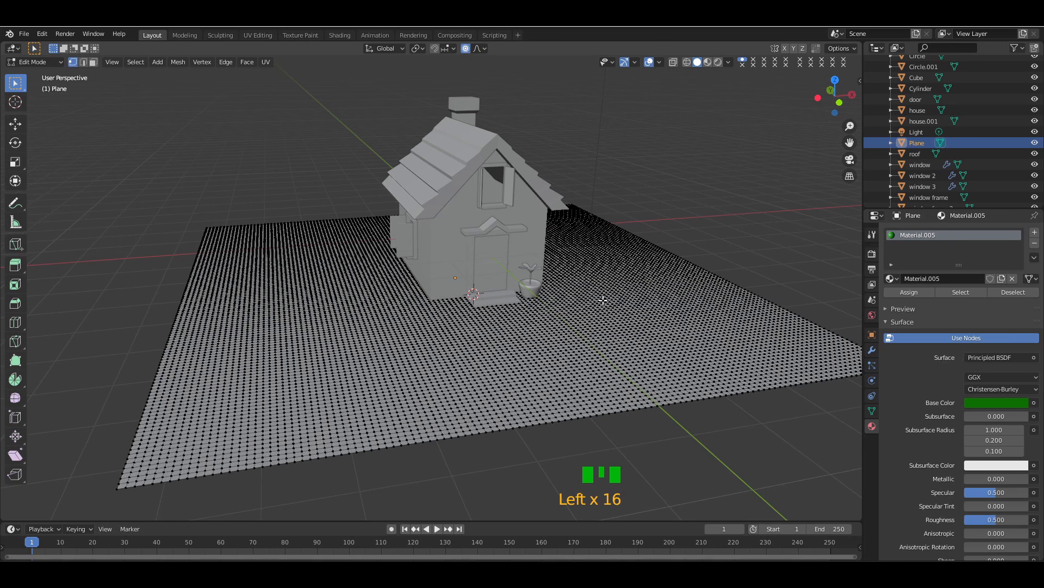
pyautogui.press('g')
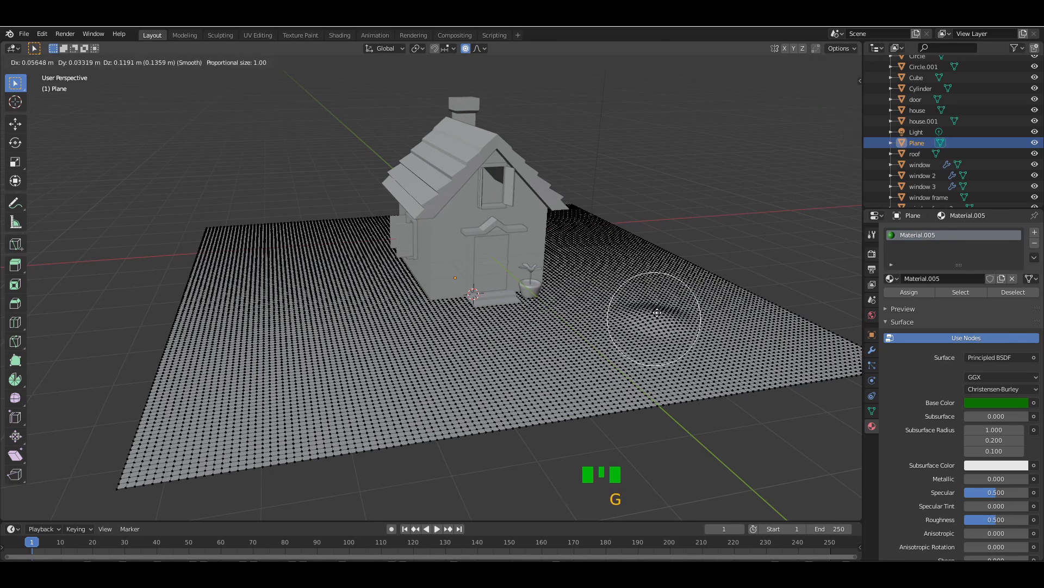
pyautogui.click(652, 317)
pyautogui.press('g')
pyautogui.click(351, 359)
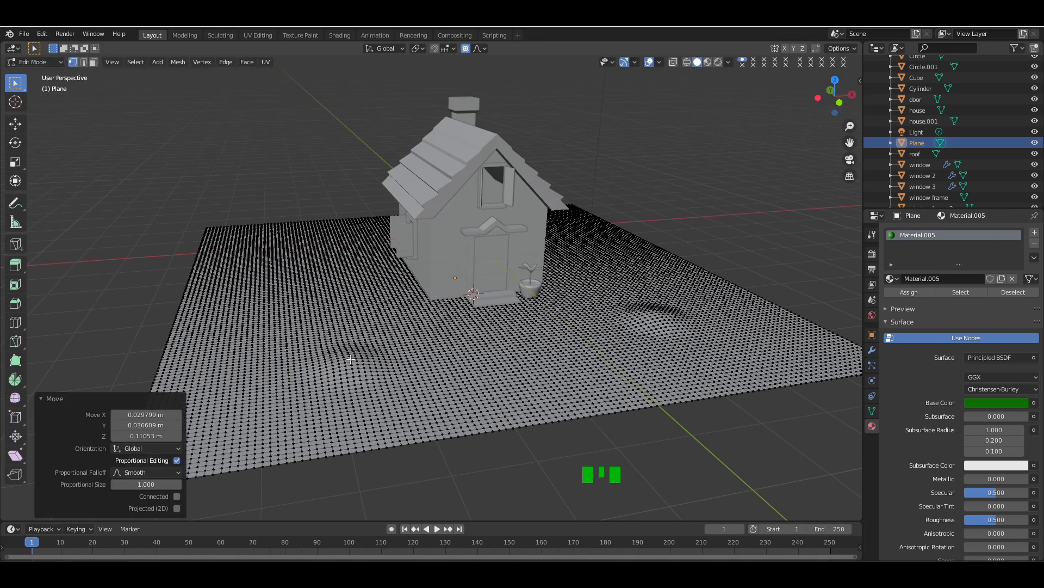
pyautogui.press('g')
pyautogui.click(304, 291)
pyautogui.press('g')
pyautogui.click(432, 325)
pyautogui.press('g')
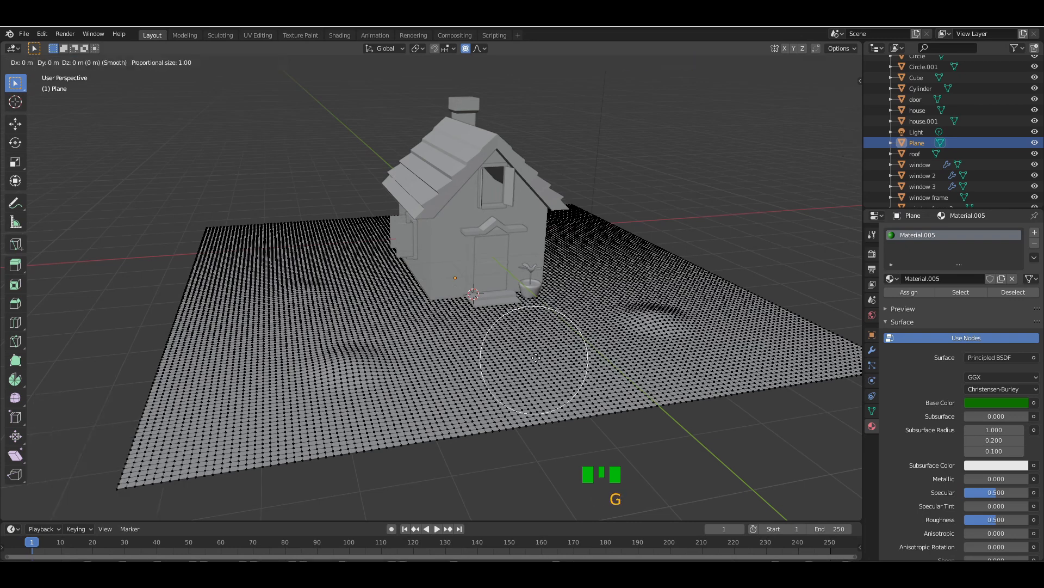
pyautogui.click(518, 345)
pyautogui.press('g')
pyautogui.click(408, 443)
pyautogui.press('g')
pyautogui.click(220, 414)
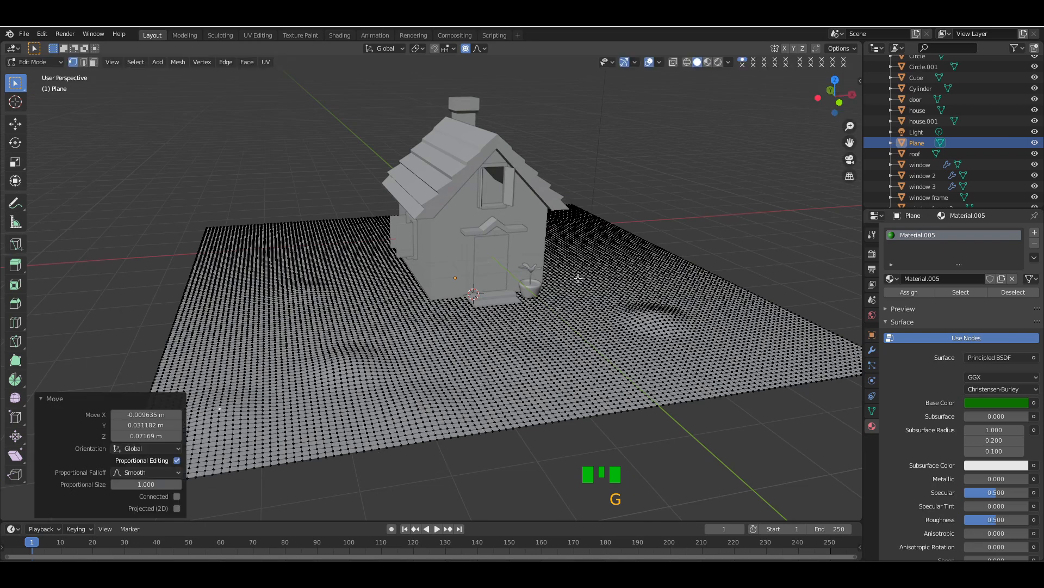
pyautogui.press('g')
pyautogui.click(612, 275)
pyautogui.press('g')
pyautogui.click(742, 348)
pyautogui.press('g')
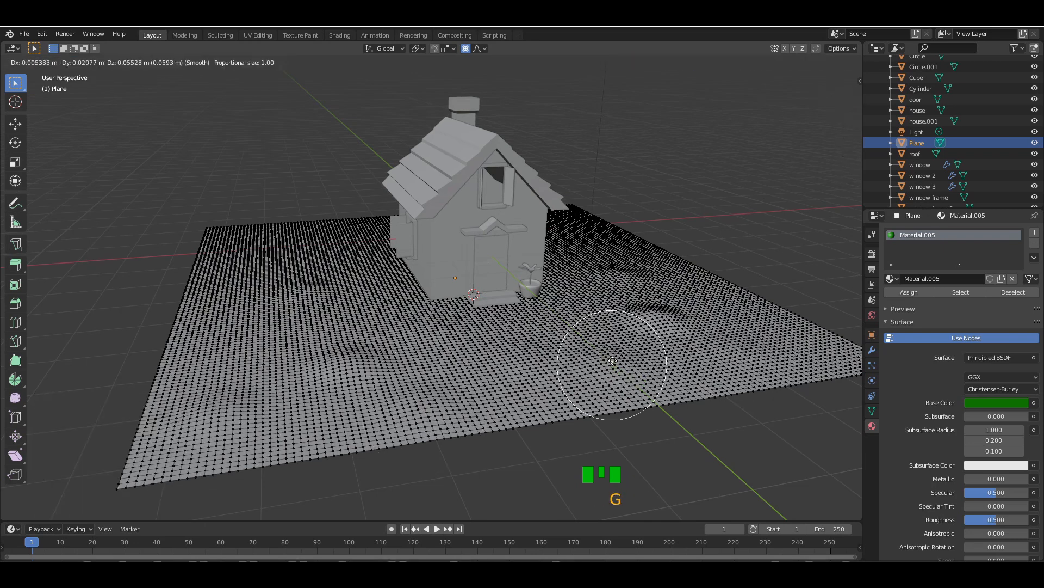
pyautogui.click(613, 362)
# - Show the material colours, raise a few more slight bumps in front of and beside the house, and return to Object Mode
pyautogui.click(708, 62)
pyautogui.press('g')
pyautogui.click(436, 322)
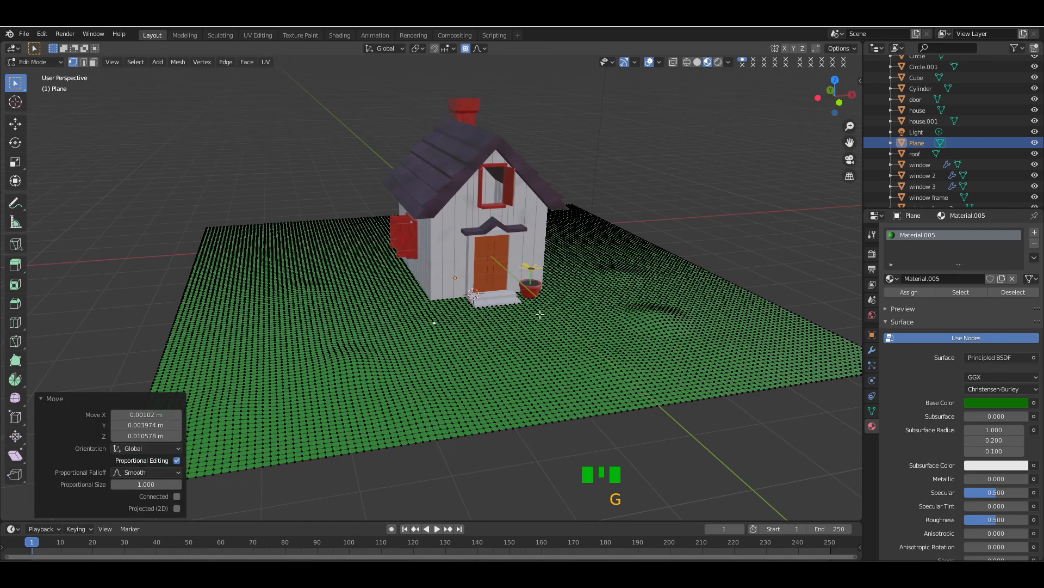
pyautogui.press('g')
pyautogui.click(546, 312)
pyautogui.press('g')
pyautogui.click(316, 233)
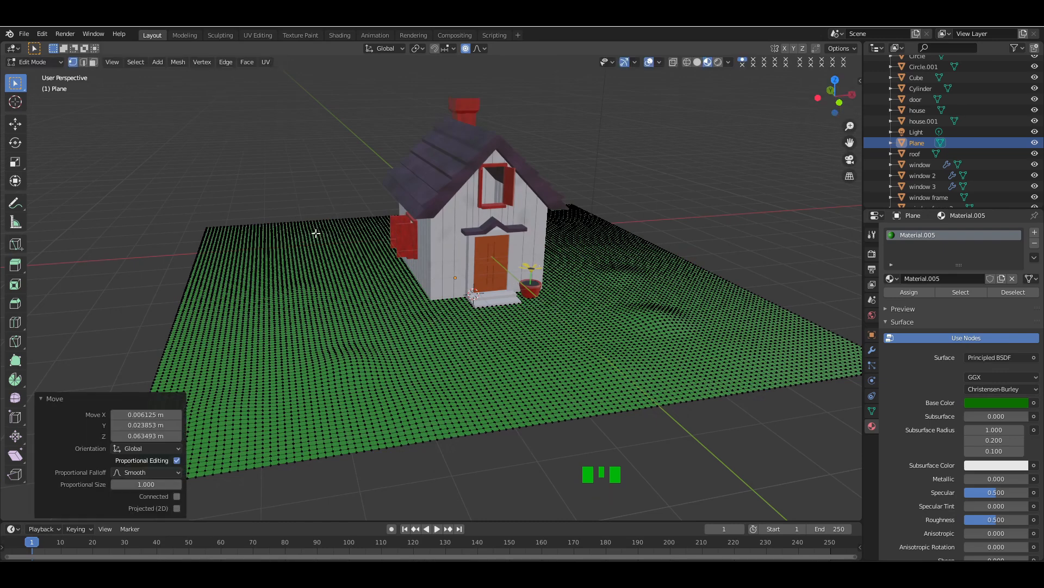
pyautogui.press('g')
pyautogui.click(361, 266)
pyautogui.press('Tab')
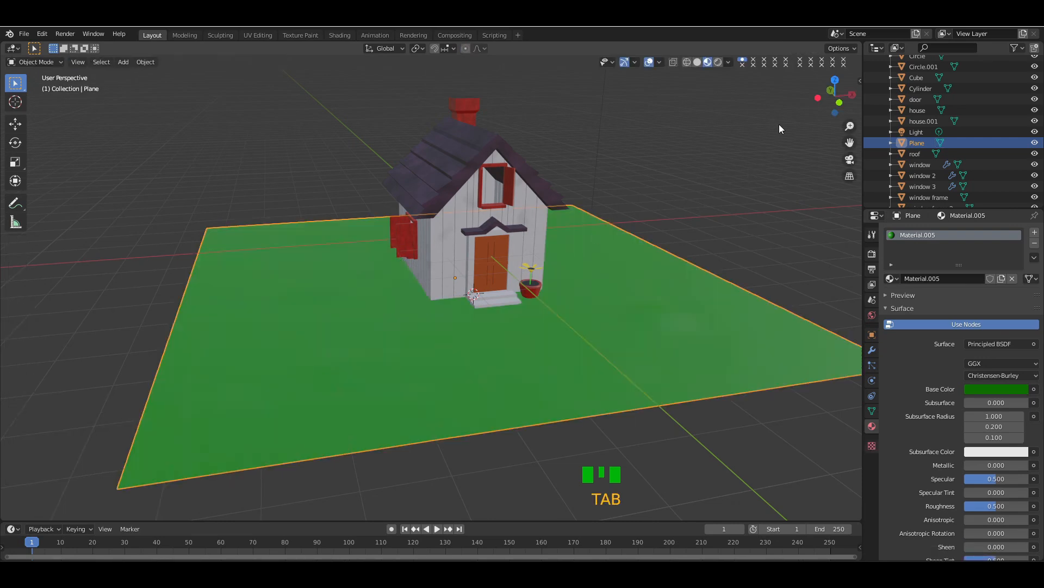
# - Sculpt many small bumps all over the ground plane with the Snake Hook brush at a radius of 37 px
pyautogui.moveTo(837, 98); pyautogui.dragTo(731, 87)
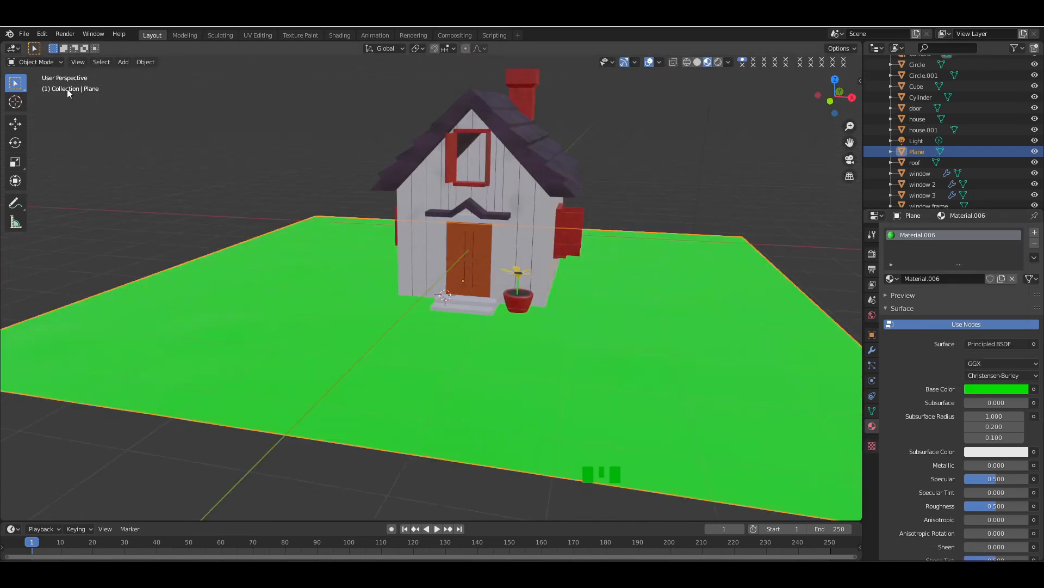
pyautogui.click(35, 62)
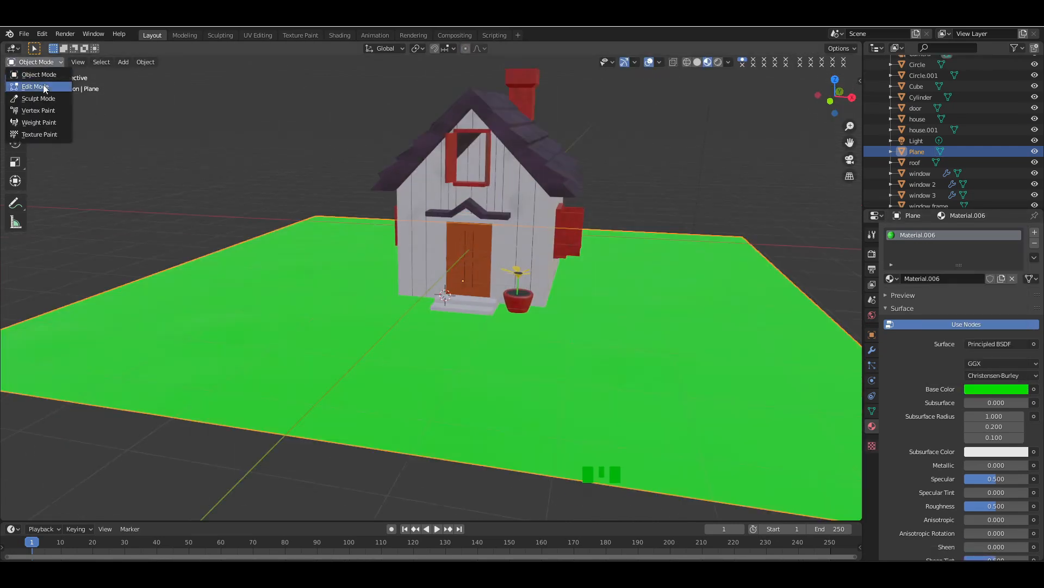
pyautogui.click(41, 99)
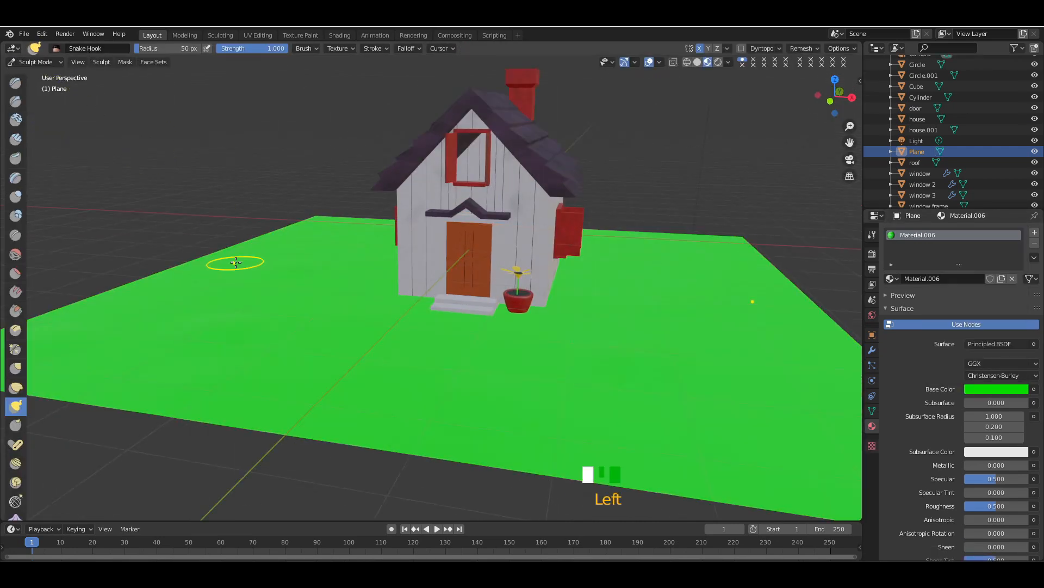
pyautogui.click(649, 62)
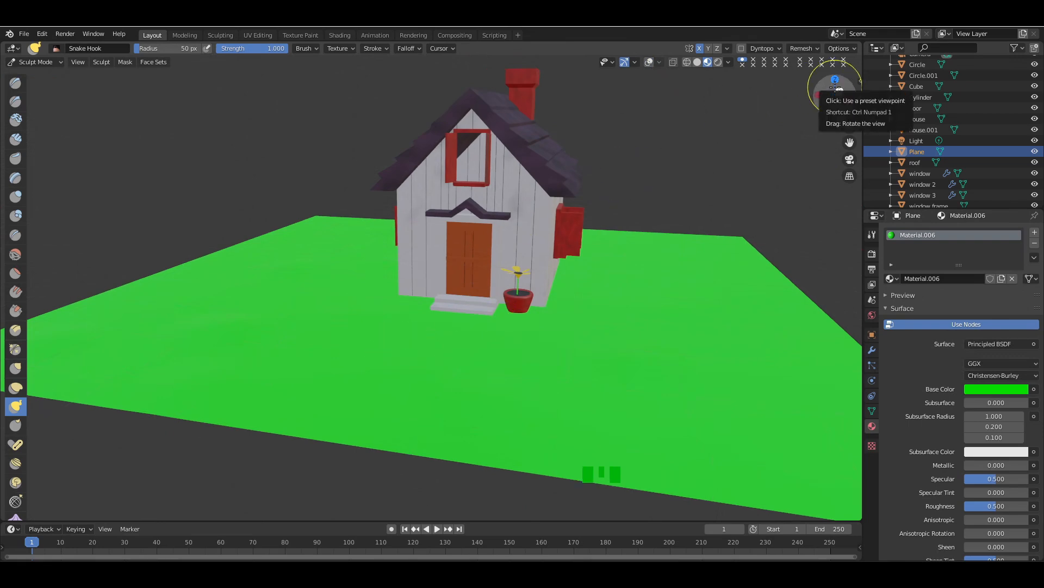
pyautogui.moveTo(828, 85); pyautogui.dragTo(838, 92)
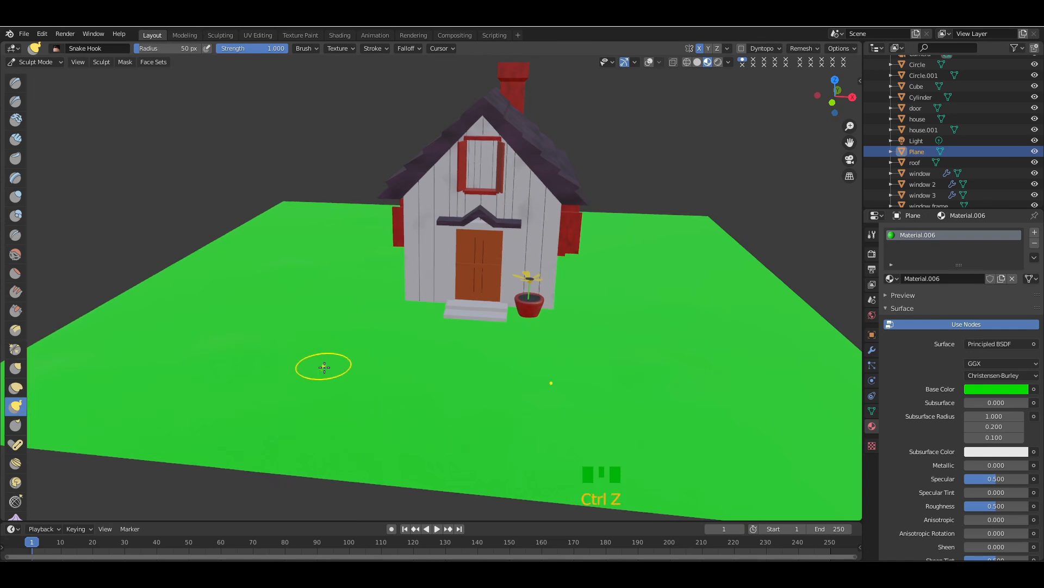
pyautogui.press('f')
pyautogui.click(306, 366)
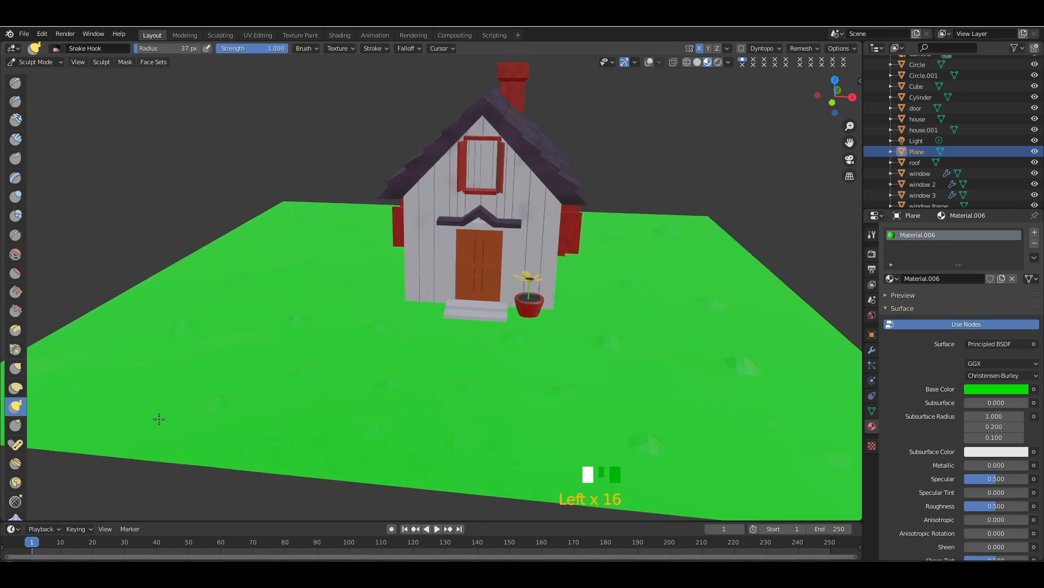
pyautogui.moveTo(821, 90); pyautogui.dragTo(805, 111)
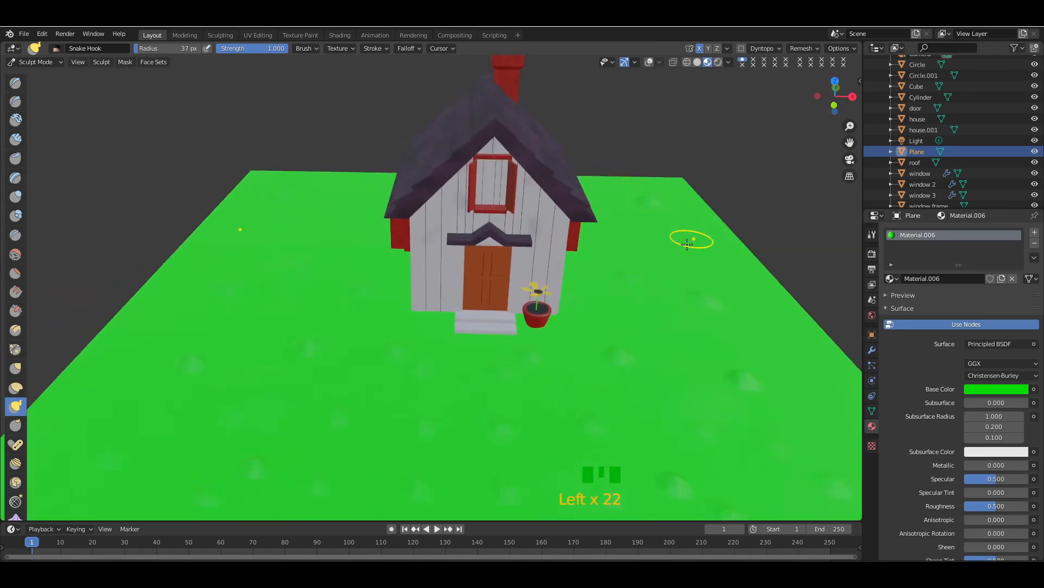
pyautogui.moveTo(679, 348); pyautogui.dragTo(680, 342)
pyautogui.moveTo(776, 335); pyautogui.dragTo(775, 327)
# - Return to Object Mode, shade the ground plane smooth and deselect it
pyautogui.click(36, 62)
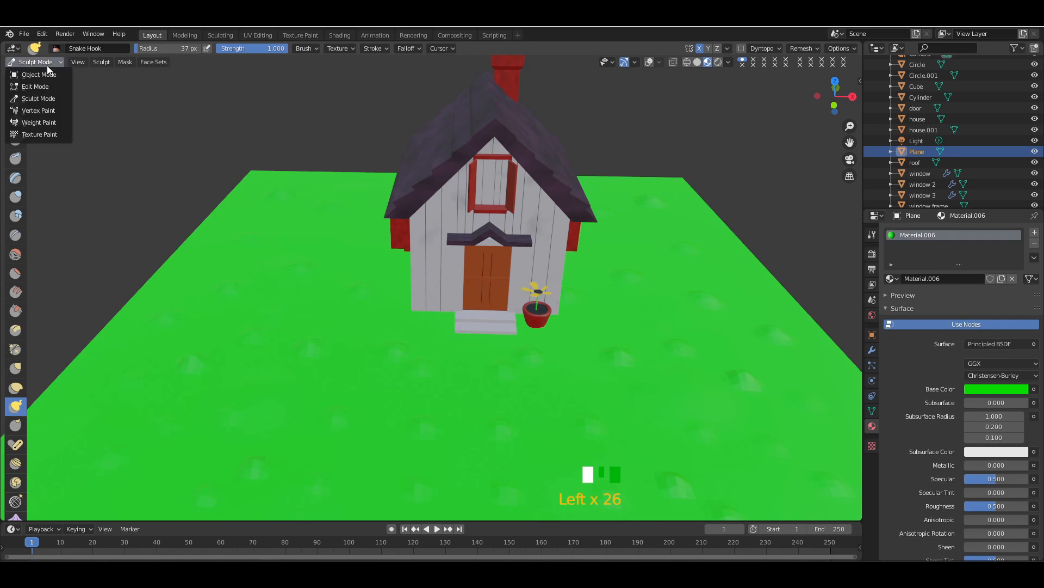
pyautogui.click(33, 73)
pyautogui.click(650, 62)
pyautogui.rightClick(651, 247)
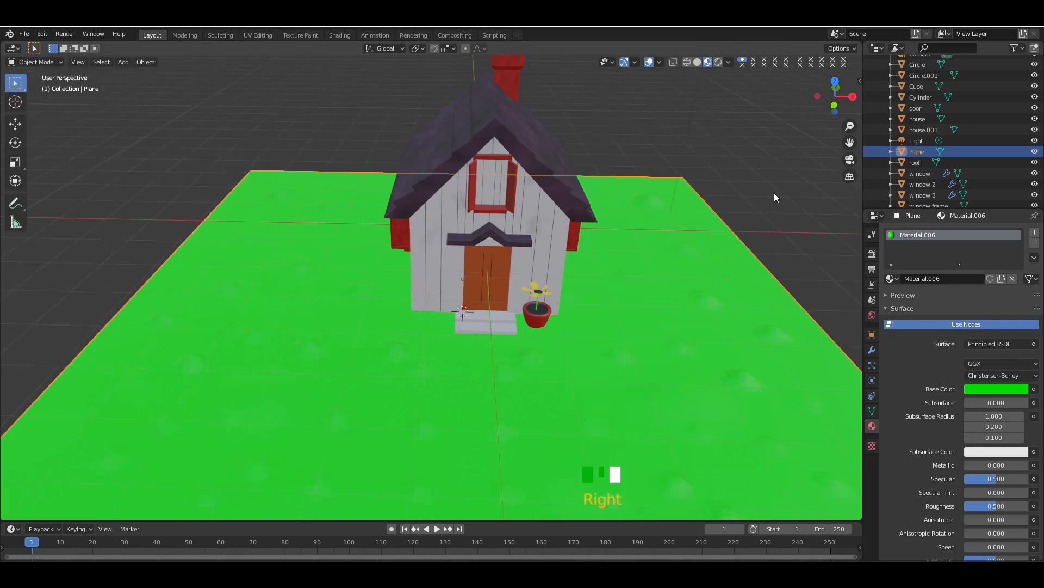
pyautogui.click(775, 193)
# - Set the ground material's roughness to 0.750 and specular to 0.183, and darken its green base colour to hue 0.329, value 0.553
pyautogui.moveTo(836, 97); pyautogui.dragTo(701, 78)
pyautogui.click(650, 62)
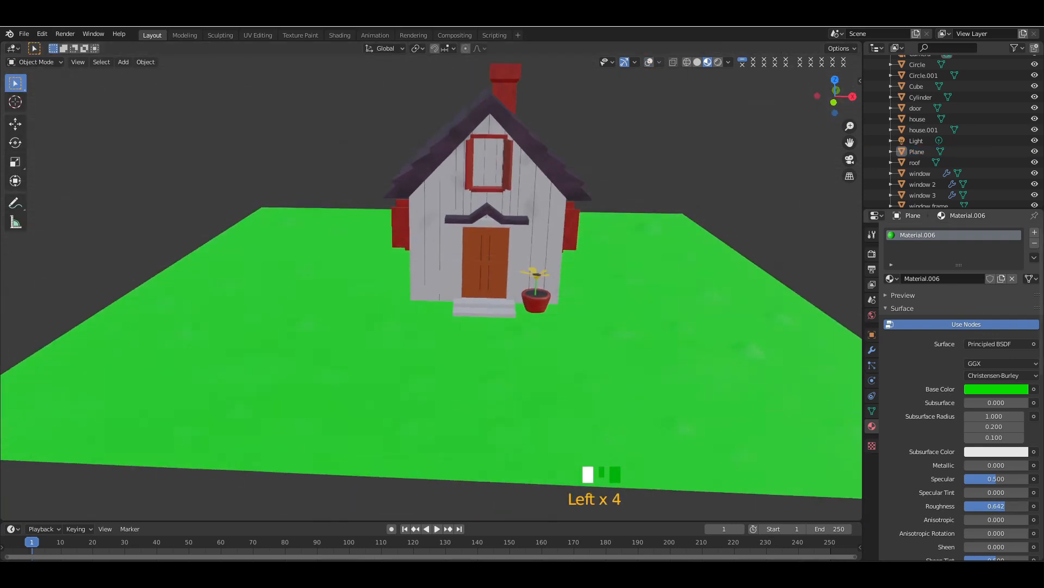
pyautogui.moveTo(996, 505); pyautogui.dragTo(1005, 478)
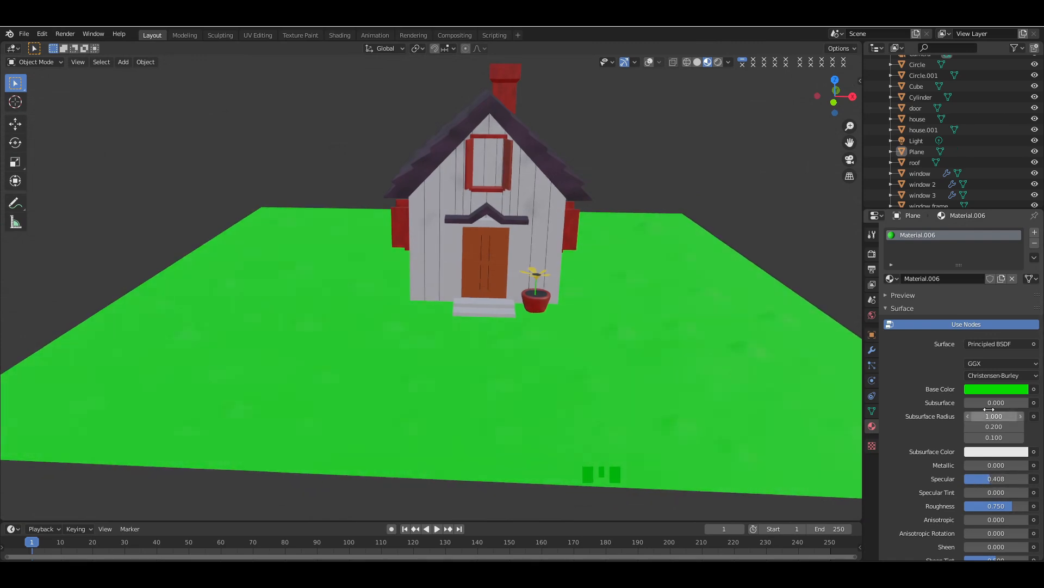
pyautogui.click(995, 388)
pyautogui.moveTo(1024, 255); pyautogui.dragTo(1021, 269)
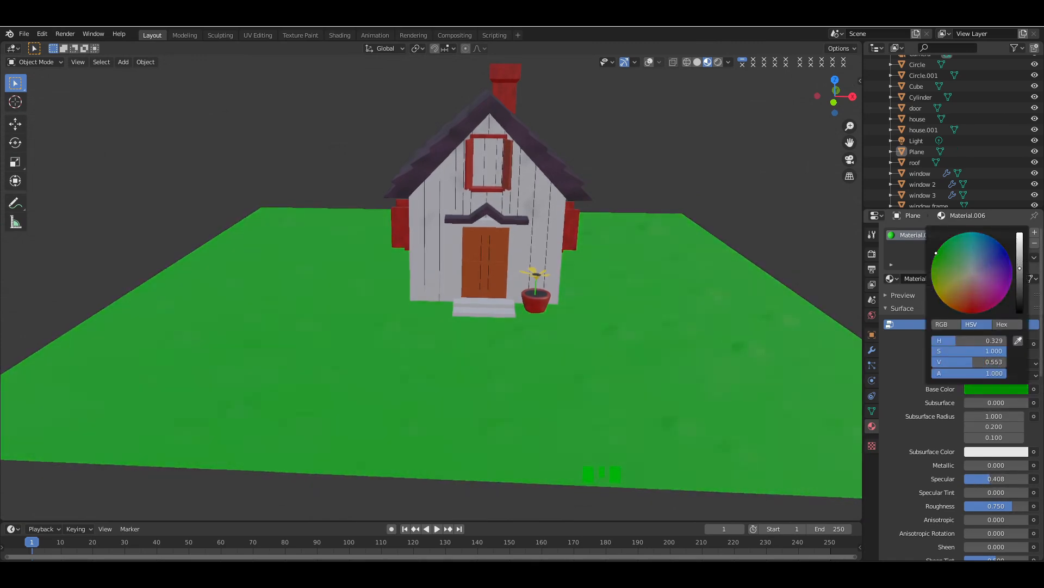
pyautogui.moveTo(834, 122); pyautogui.dragTo(842, 108)
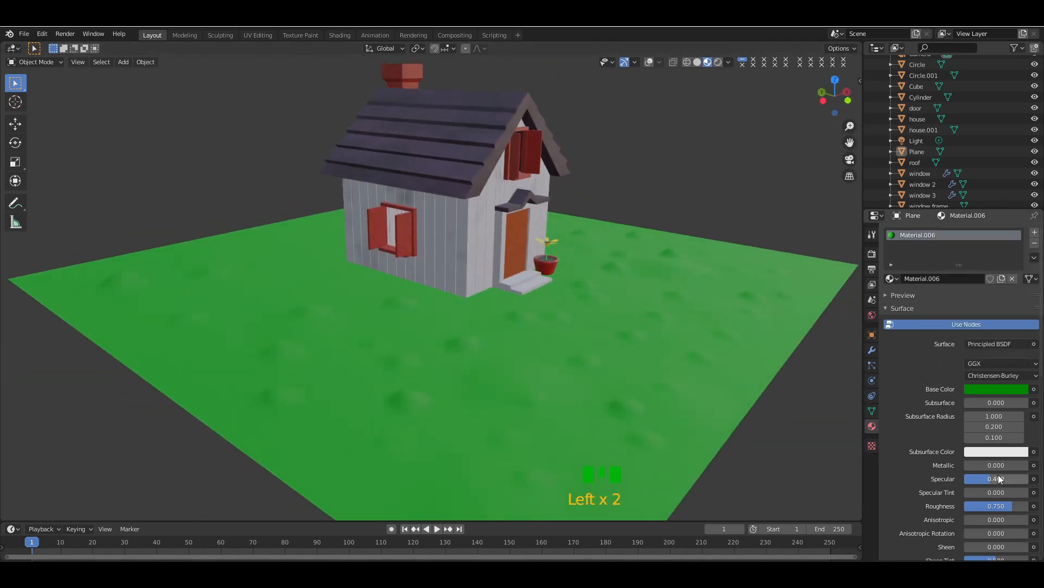
pyautogui.moveTo(978, 479); pyautogui.dragTo(976, 479)
# - Inspect the house front, flower pot and bumpy ground up close, including in Solid shading
pyautogui.moveTo(837, 111); pyautogui.dragTo(789, 103)
pyautogui.press('KP_Add')
pyautogui.press('KP_Add')
pyautogui.press('KP_Add')
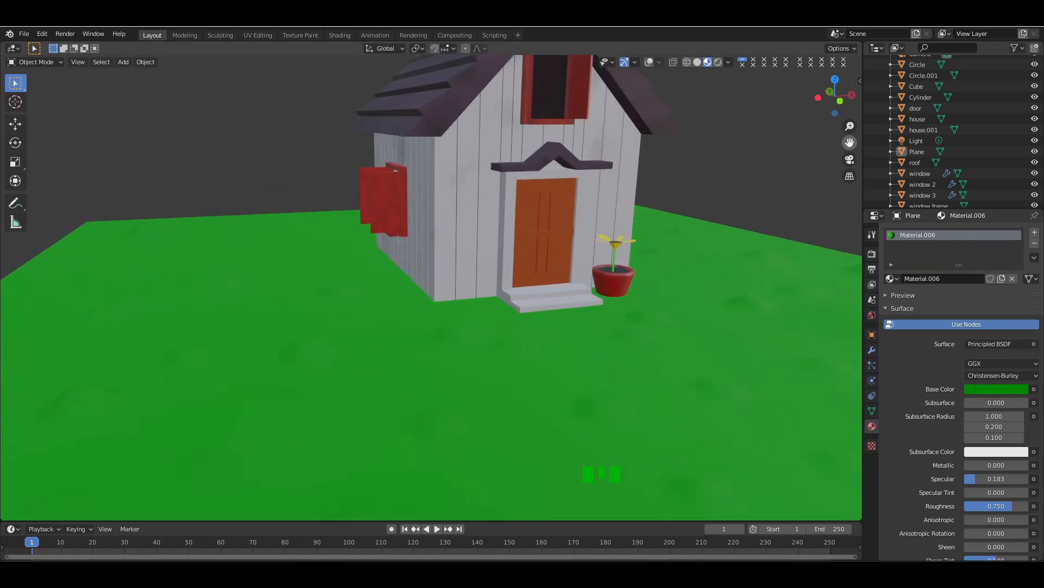
pyautogui.moveTo(850, 142); pyautogui.dragTo(809, 192)
pyautogui.moveTo(835, 97)
pyautogui.mouseDown()
pyautogui.moveTo(767, 99)
pyautogui.moveTo(802, 98)
pyautogui.mouseUp()
pyautogui.click(697, 62)
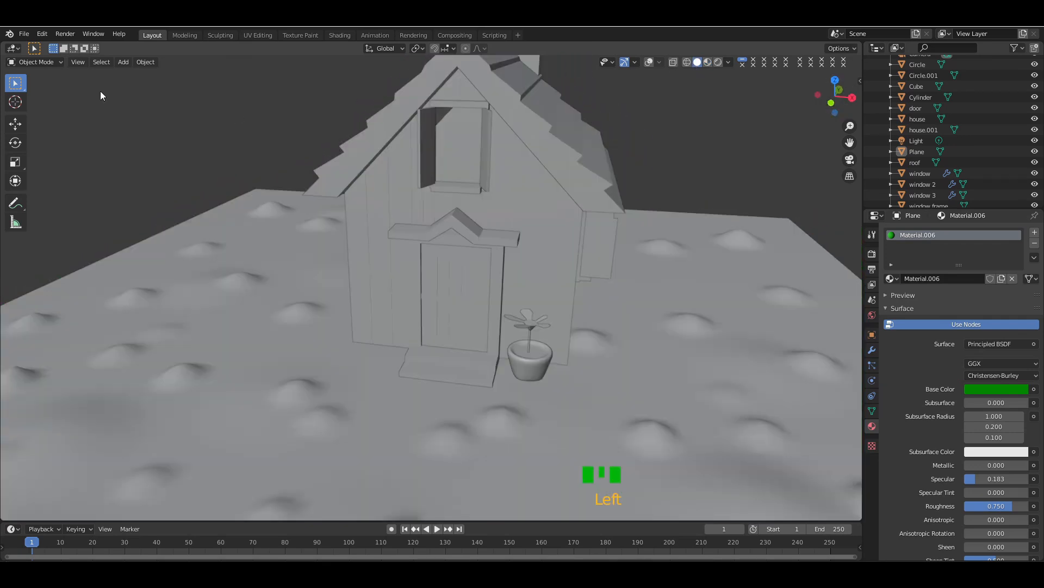
# - Edit the front window frame's mesh, hide its shutters and fill the frame opening with a face
pyautogui.click(50, 62)
pyautogui.click(38, 82)
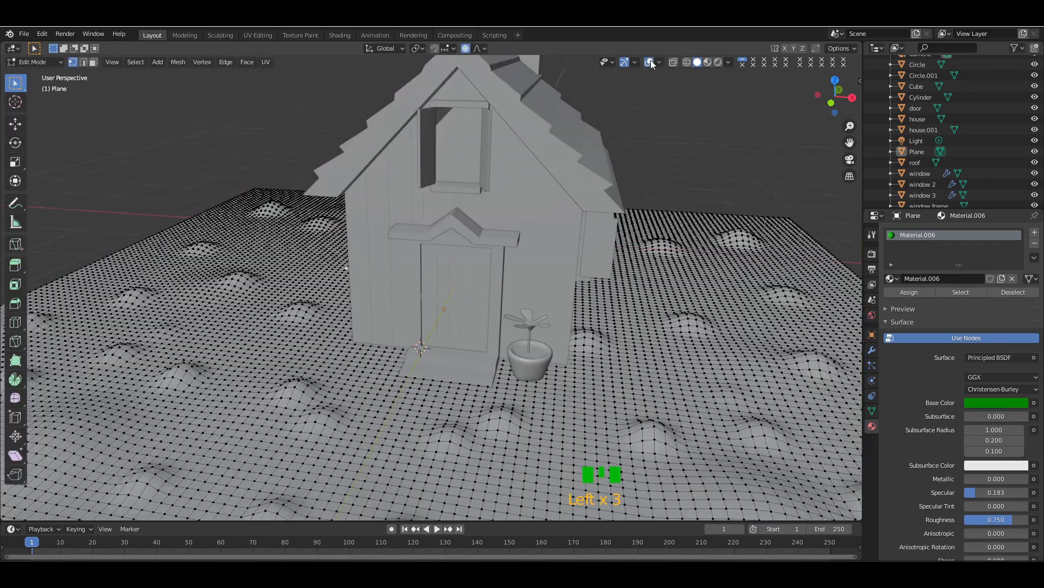
pyautogui.press('Tab')
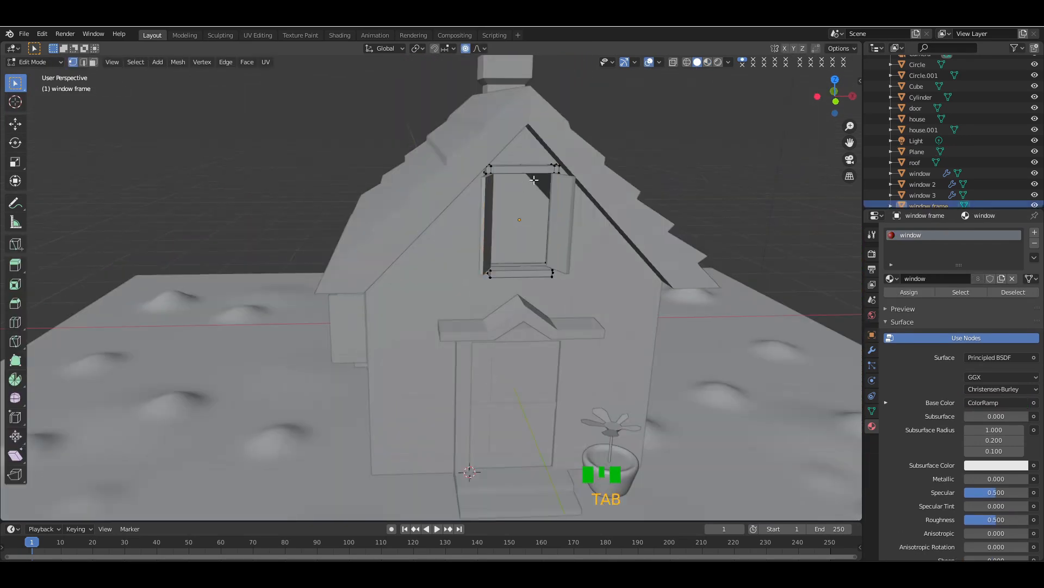
pyautogui.scroll(-1, 1028, 158)
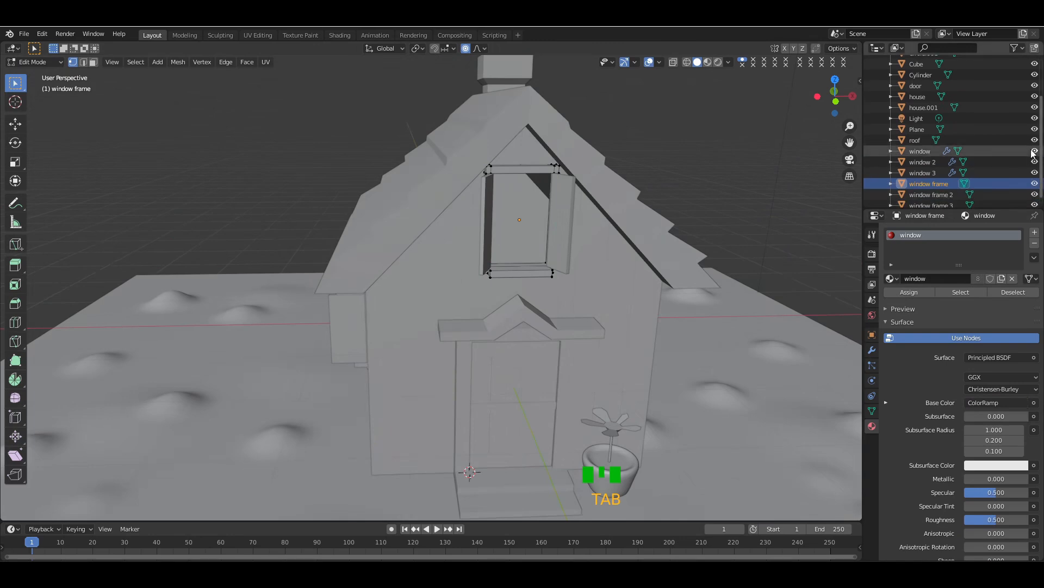
pyautogui.click(1034, 151)
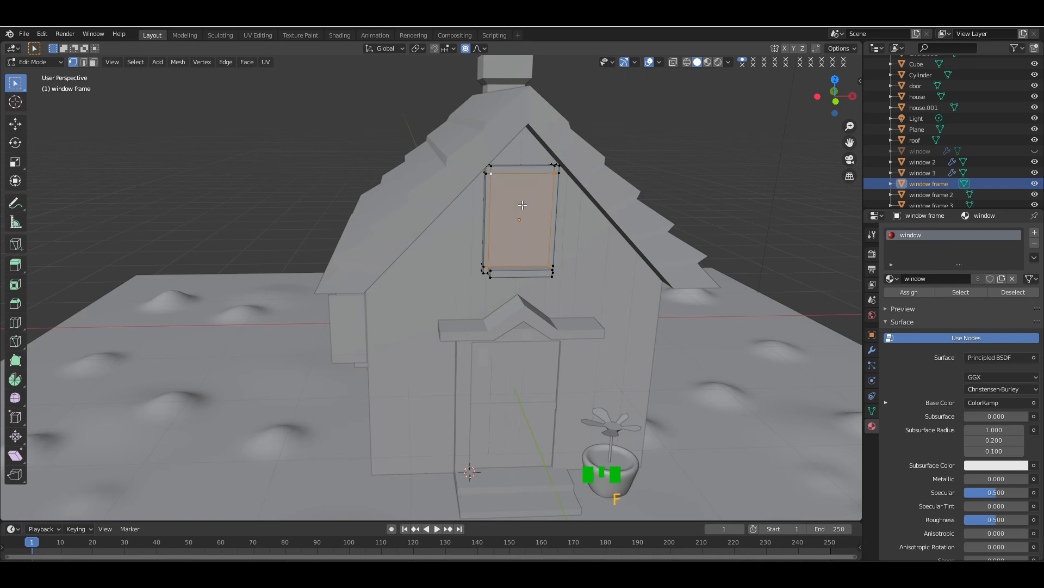
# - Create a material named glass, assign it to the front window's new pane and return to Object Mode
pyautogui.click(1035, 232)
pyautogui.click(958, 299)
pyautogui.click(914, 314)
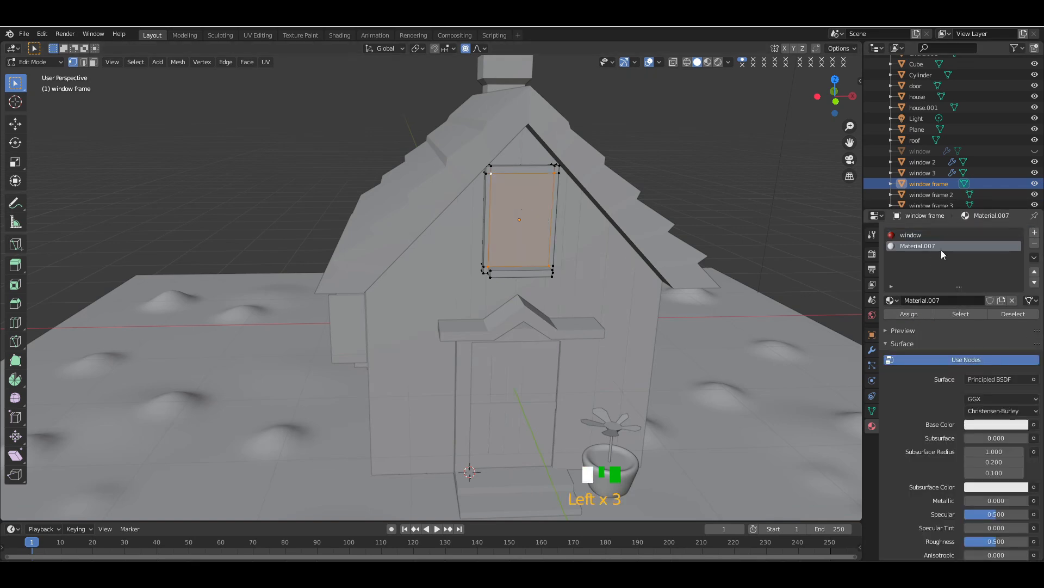
pyautogui.press('Return')
pyautogui.press('Tab')
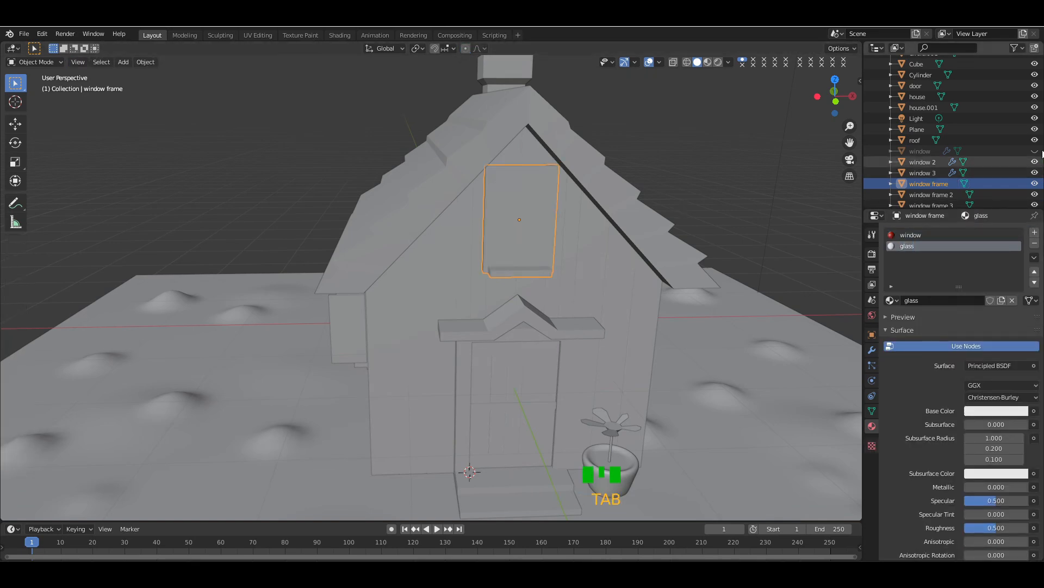
# - Hide the window 2 and window 3 shutters and fill the opening of window frame 2 with a face
pyautogui.moveTo(833, 97); pyautogui.dragTo(804, 97)
pyautogui.click(446, 312)
pyautogui.press('Tab')
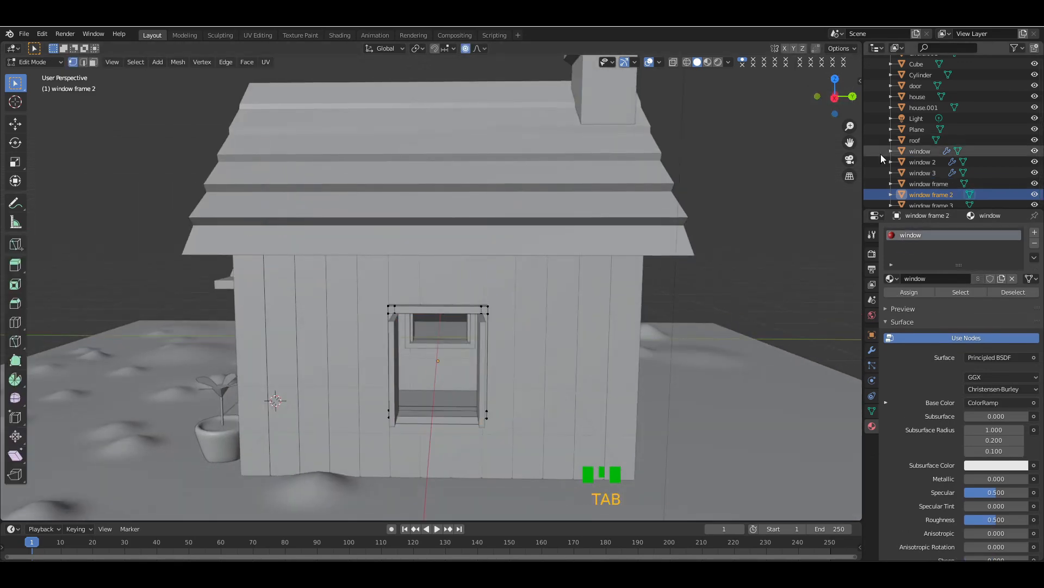
pyautogui.click(1035, 163)
pyautogui.click(1035, 173)
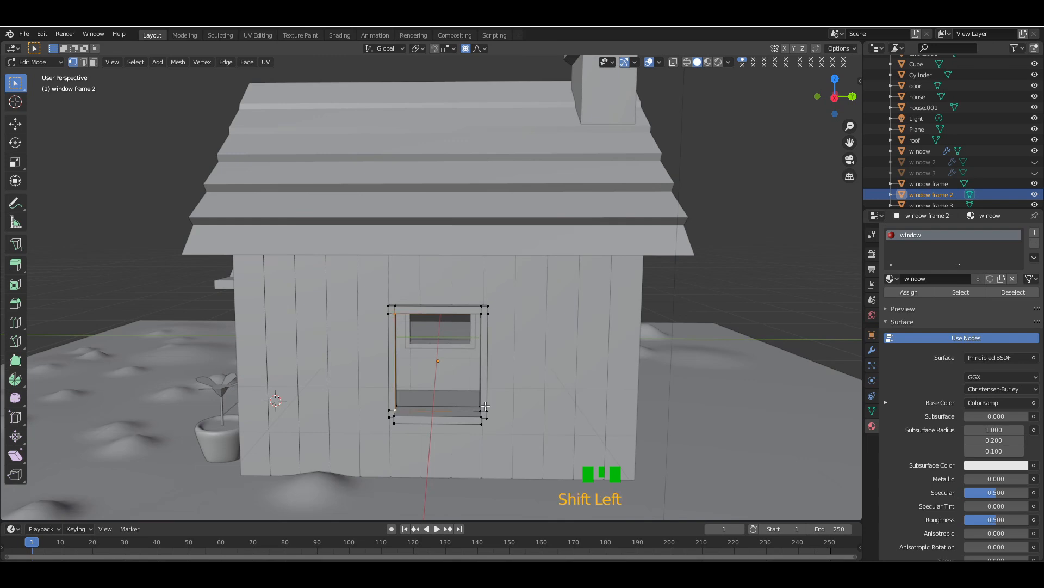
# - Add a second material slot to window frame 2 and assign the existing glass material to its pane
pyautogui.click(1035, 233)
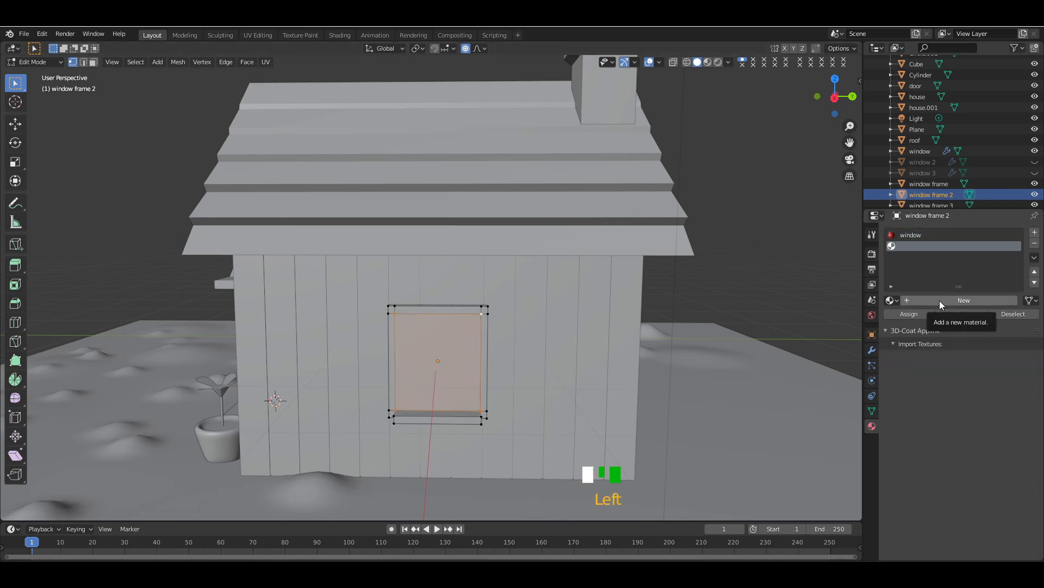
pyautogui.click(938, 301)
pyautogui.click(891, 300)
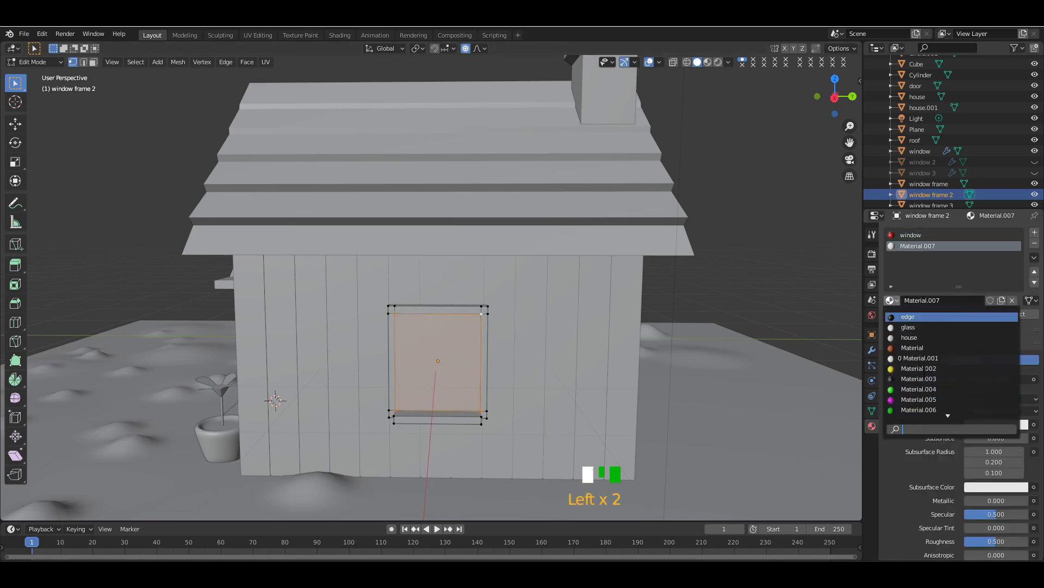
pyautogui.scroll(1, 925, 349)
pyautogui.click(927, 326)
pyautogui.click(917, 314)
# - Edit window frame 3 on the opposite side of the house and fill its opening with a face
pyautogui.moveTo(834, 97); pyautogui.dragTo(591, 96)
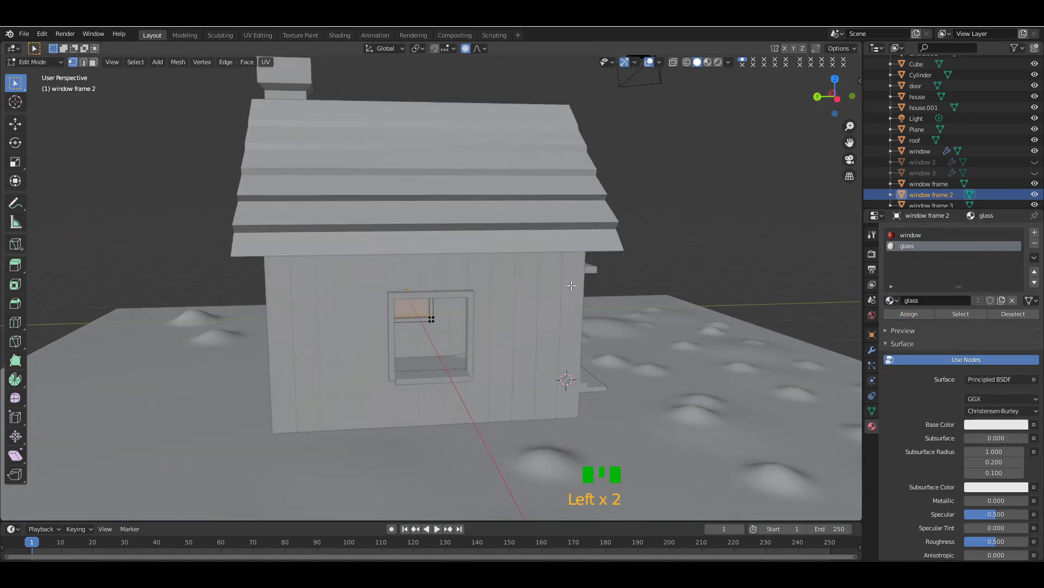
pyautogui.press('Tab')
pyautogui.click(462, 295)
pyautogui.press('Tab')
pyautogui.press('KP_Add')
pyautogui.press('KP_Add')
pyautogui.press('KP_Add')
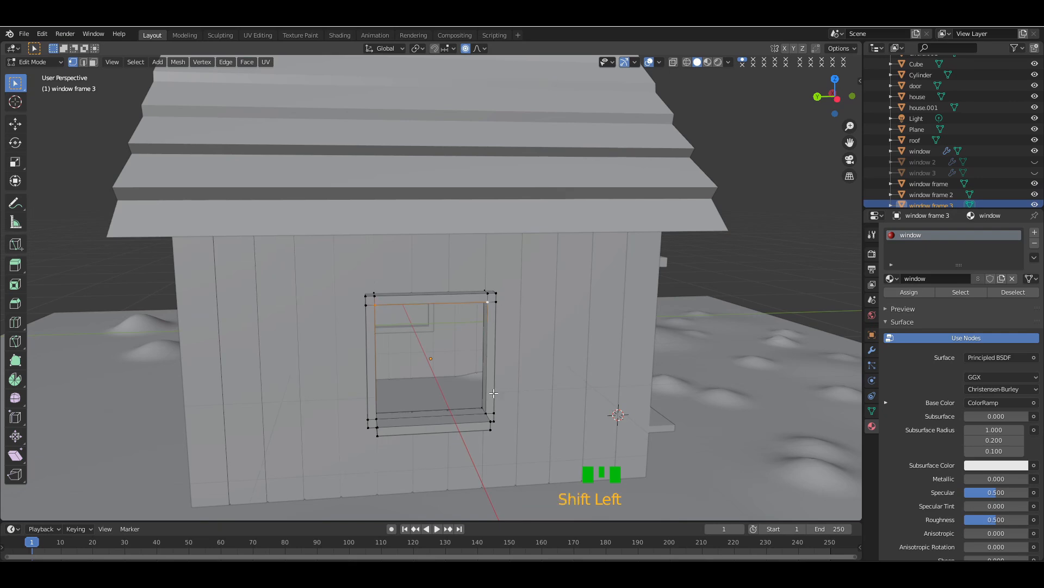
pyautogui.click(446, 374)
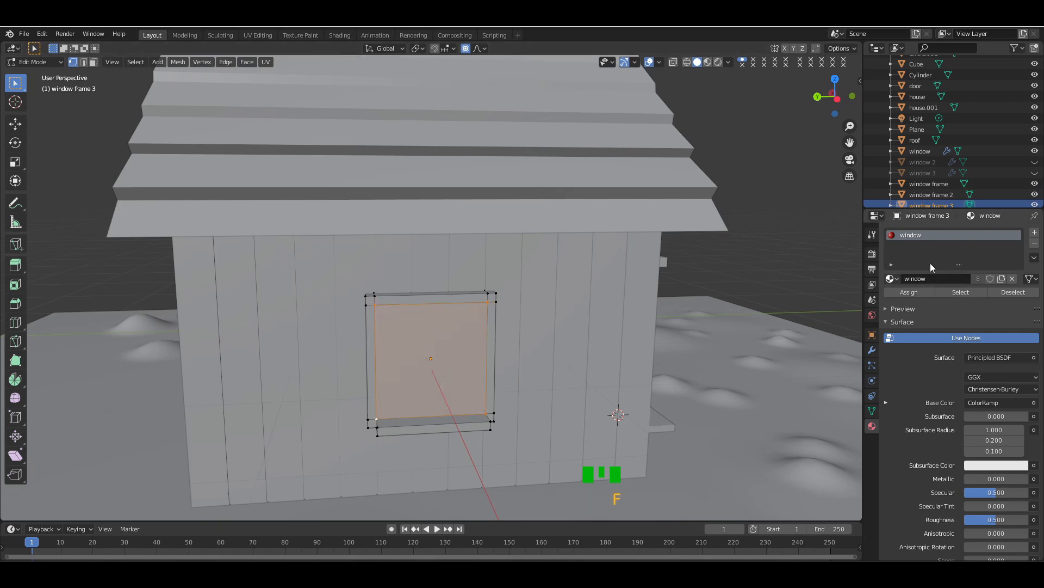
# - Add a second material slot with the glass material for window frame 3's pane and return to Object Mode
pyautogui.click(1035, 232)
pyautogui.click(938, 300)
pyautogui.click(891, 301)
pyautogui.scroll(3, 925, 348)
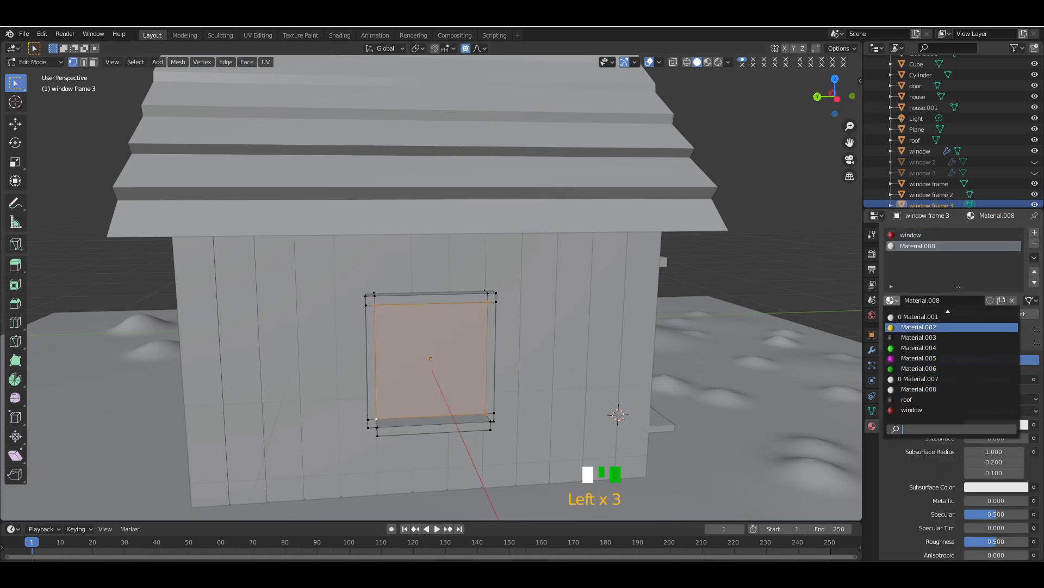
pyautogui.click(925, 326)
pyautogui.press('KP_Subtract')
pyautogui.press('KP_Subtract')
pyautogui.press('KP_Subtract')
pyautogui.press('Tab')
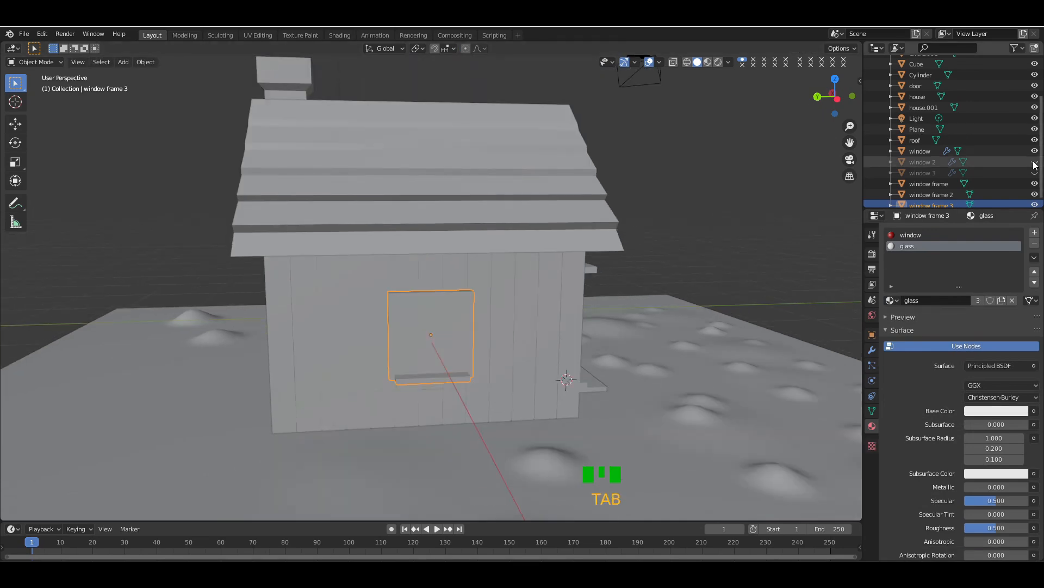
# - Unhide the window 2 and window 3 shutters and view the house front in Material Preview shading
pyautogui.moveTo(1034, 161); pyautogui.dragTo(1034, 173)
pyautogui.click(707, 61)
pyautogui.click(806, 129)
pyautogui.moveTo(824, 106); pyautogui.dragTo(702, 106)
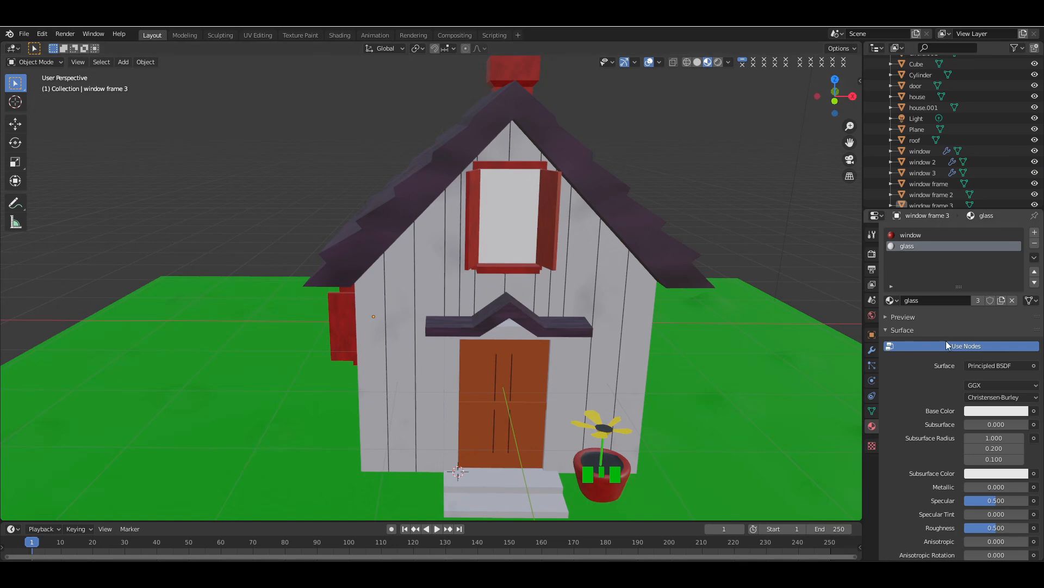
# - Darken the glass material's base colour to light grey and set specular to 0.958, roughness to 0 and transmission to 0.800
pyautogui.click(984, 410)
pyautogui.moveTo(1020, 277); pyautogui.dragTo(1020, 282)
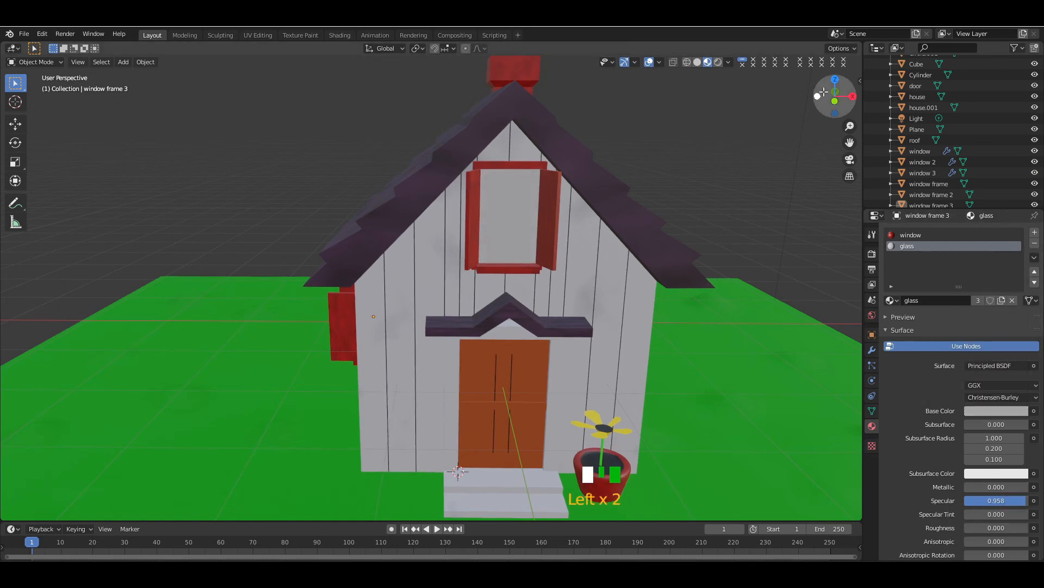
pyautogui.moveTo(832, 100); pyautogui.dragTo(805, 100)
pyautogui.scroll(-7, 1001, 435)
pyautogui.scroll(-1, 976, 439)
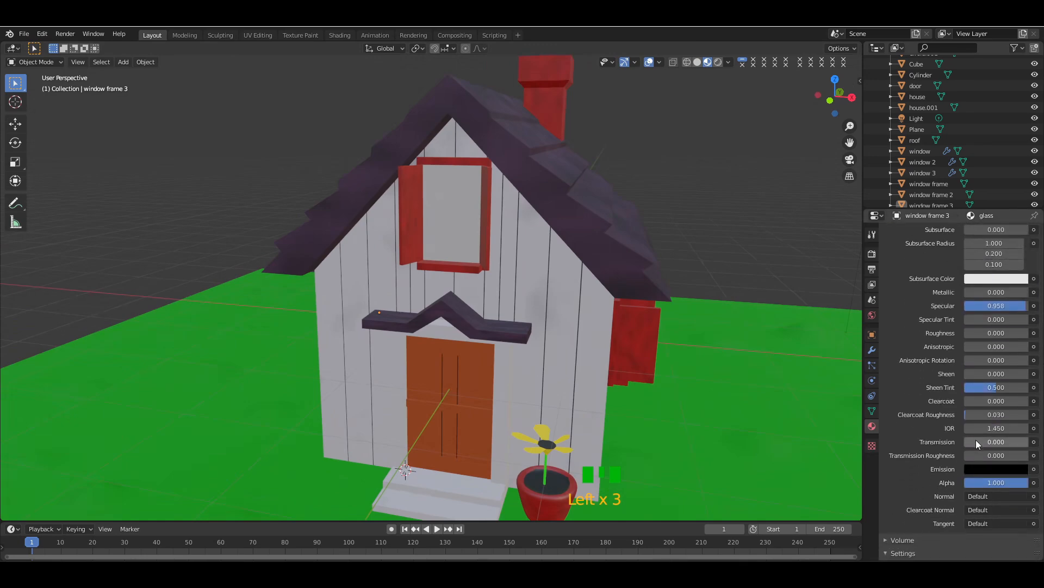
pyautogui.moveTo(976, 440); pyautogui.dragTo(1029, 441)
pyautogui.moveTo(828, 100); pyautogui.dragTo(835, 100)
pyautogui.moveTo(1018, 445); pyautogui.dragTo(1003, 445)
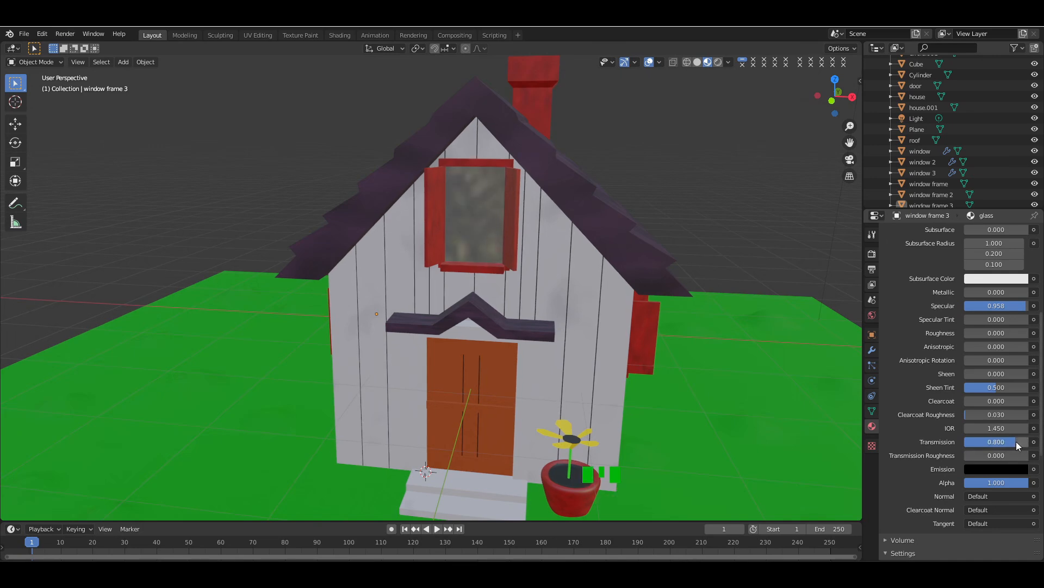
# - Set the glass material's specular to 1.000, transmission to 1.000 and roughness to 0.292
pyautogui.moveTo(1025, 309); pyautogui.dragTo(990, 305)
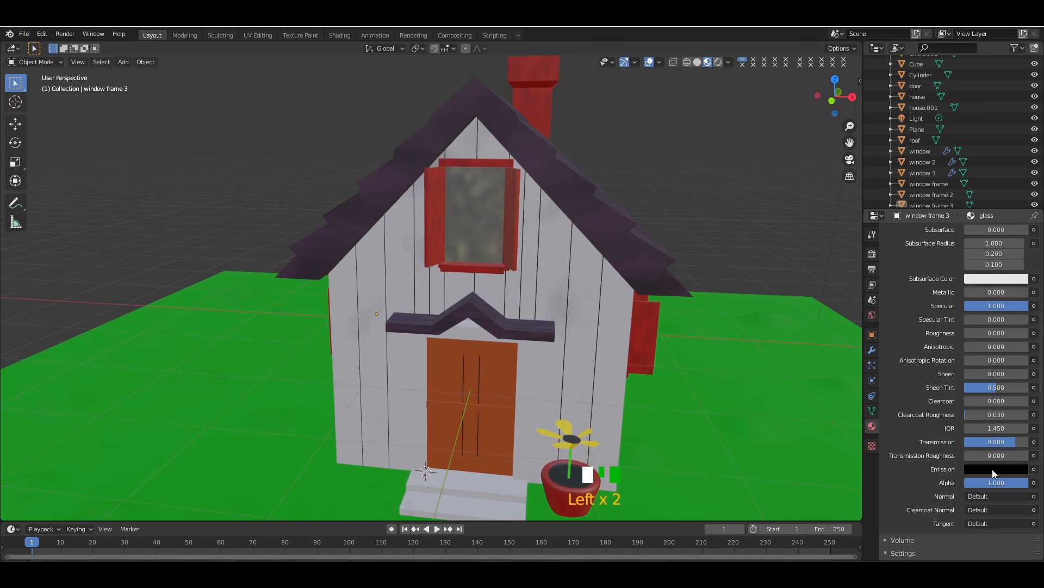
pyautogui.moveTo(995, 441); pyautogui.dragTo(1013, 441)
pyautogui.moveTo(974, 332); pyautogui.dragTo(983, 333)
# - Inspect the house and its glass windows from all around at a wider distance
pyautogui.moveTo(835, 97); pyautogui.dragTo(1033, 95)
pyautogui.press('KP_Subtract')
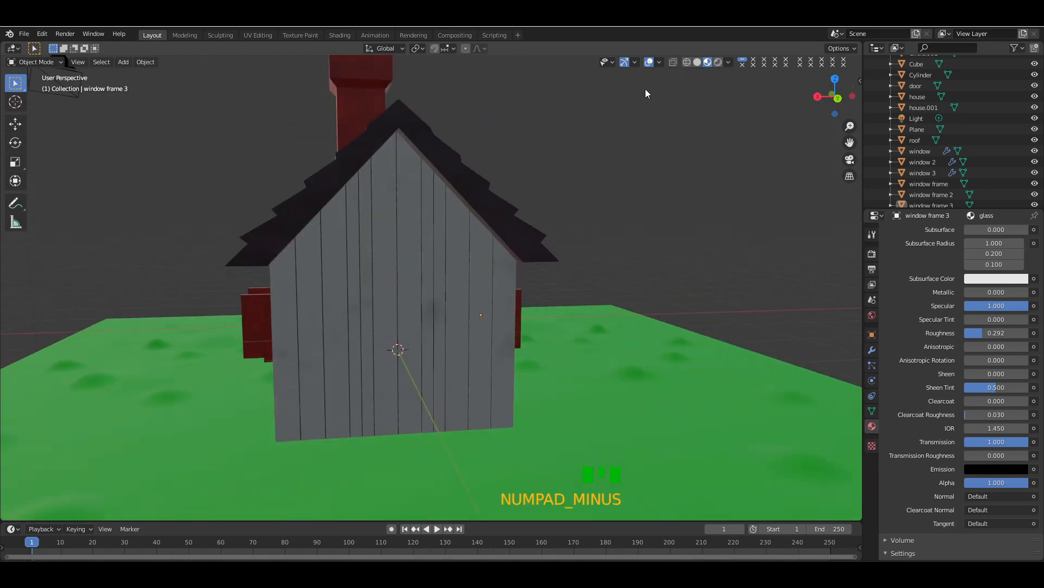
pyautogui.moveTo(818, 102); pyautogui.dragTo(605, 249)
pyautogui.press('KP_Subtract')
pyautogui.press('KP_Subtract')
pyautogui.press('KP_Subtract')
pyautogui.press('KP_0')
pyautogui.press('KP_0')
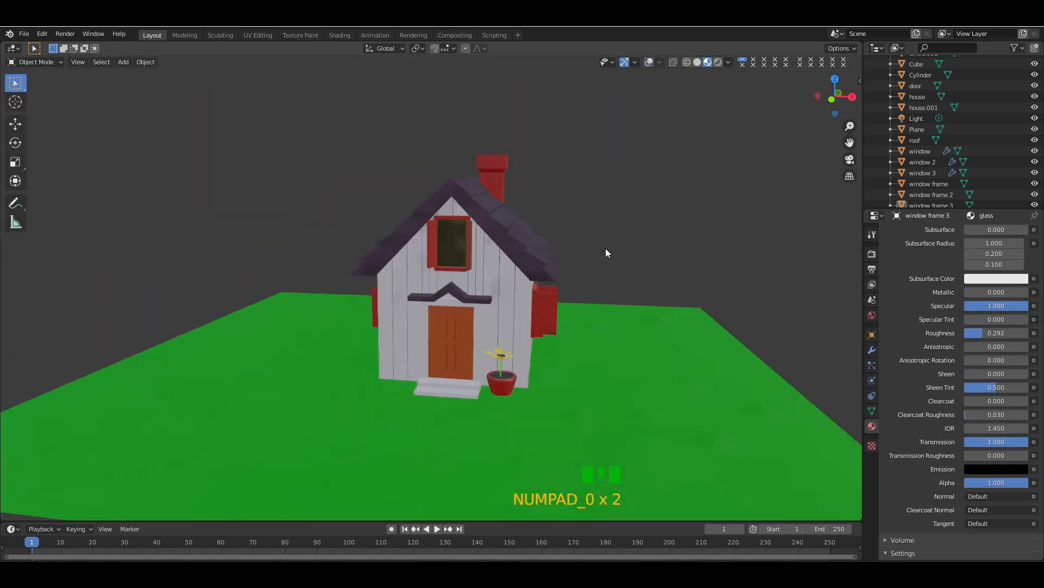
# - Darken the ground plane's green base colour and save the project file
pyautogui.moveTo(830, 108); pyautogui.dragTo(787, 112)
pyautogui.click(700, 417)
pyautogui.scroll(6, 996, 389)
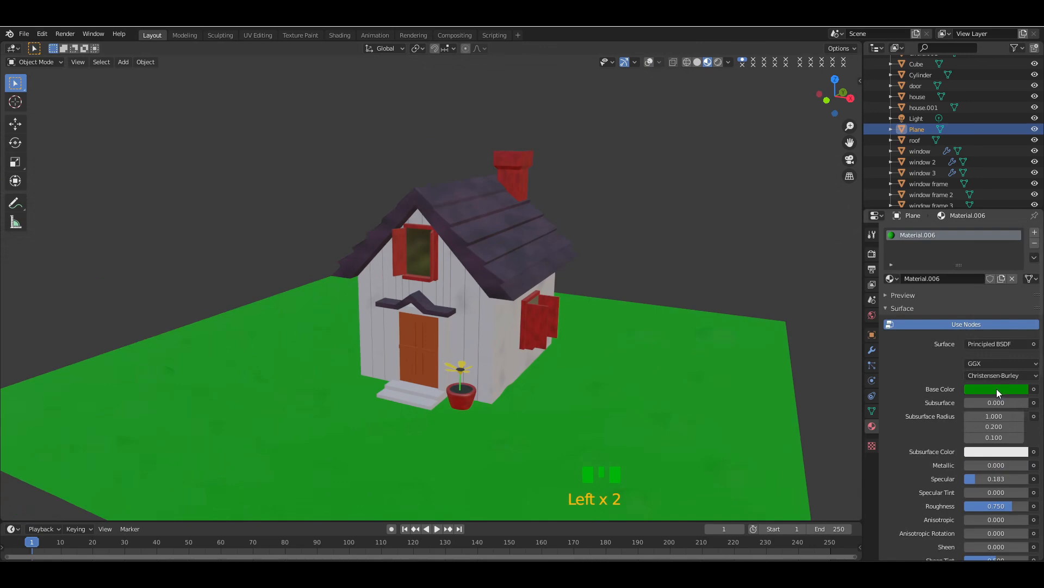
pyautogui.click(996, 389)
pyautogui.moveTo(1020, 267); pyautogui.dragTo(1020, 286)
pyautogui.moveTo(832, 108); pyautogui.dragTo(914, 111)
pyautogui.moveTo(832, 107); pyautogui.dragTo(808, 105)
pyautogui.click(24, 33)
pyautogui.click(60, 132)
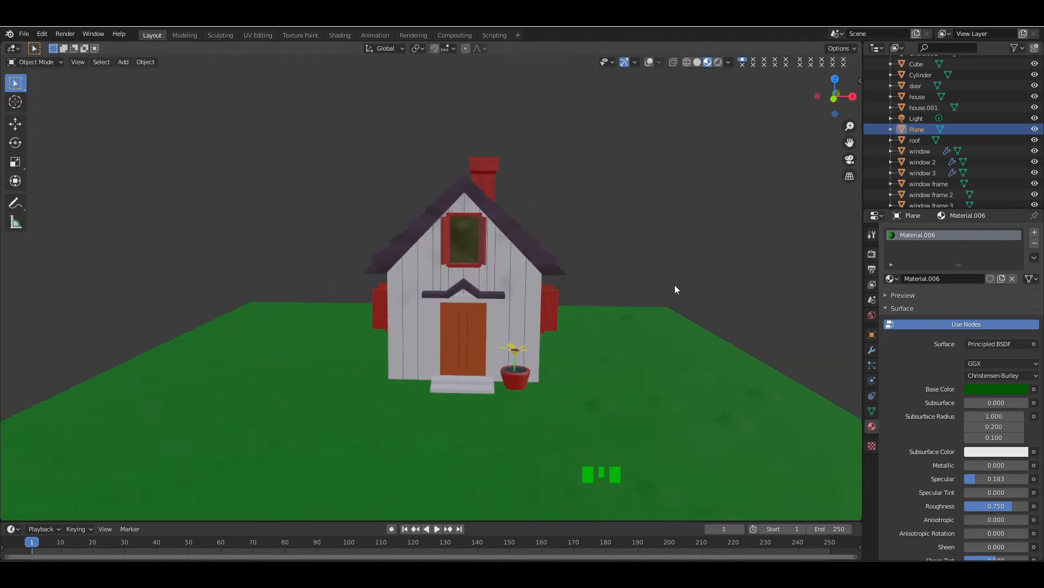
# - Switch to Solid shading with overlays turned on and rename the ground plane grass
pyautogui.click(650, 62)
pyautogui.click(698, 62)
pyautogui.moveTo(832, 98); pyautogui.dragTo(859, 106)
pyautogui.press('KP_Subtract')
pyautogui.press('KP_Subtract')
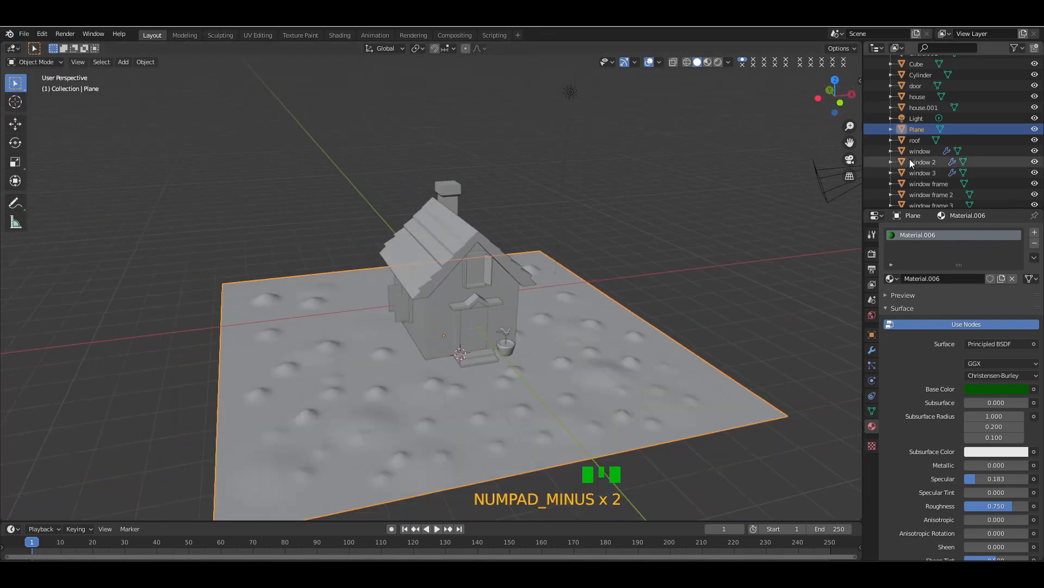
pyautogui.doubleClick(927, 131)
pyautogui.press('BackSpace')
# - Rename the flower pot object pot and the flower head object flower
pyautogui.click(505, 346)
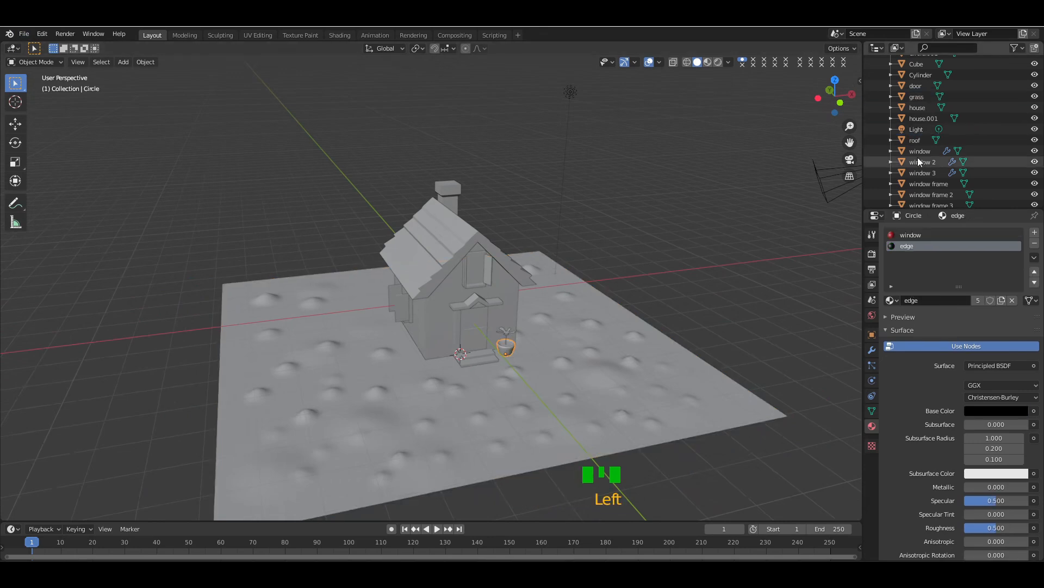
pyautogui.scroll(4, 928, 96)
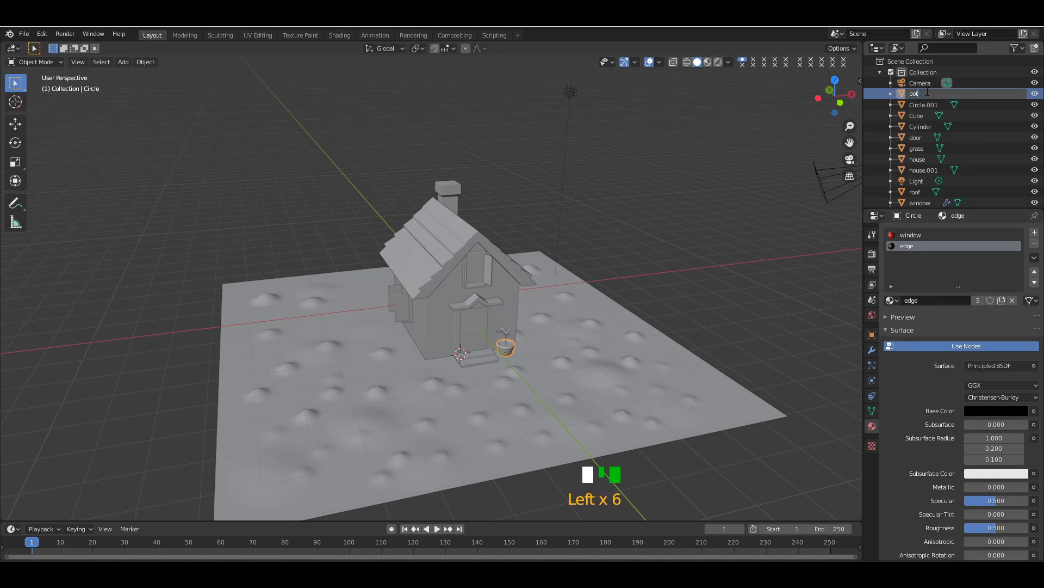
pyautogui.click(946, 95)
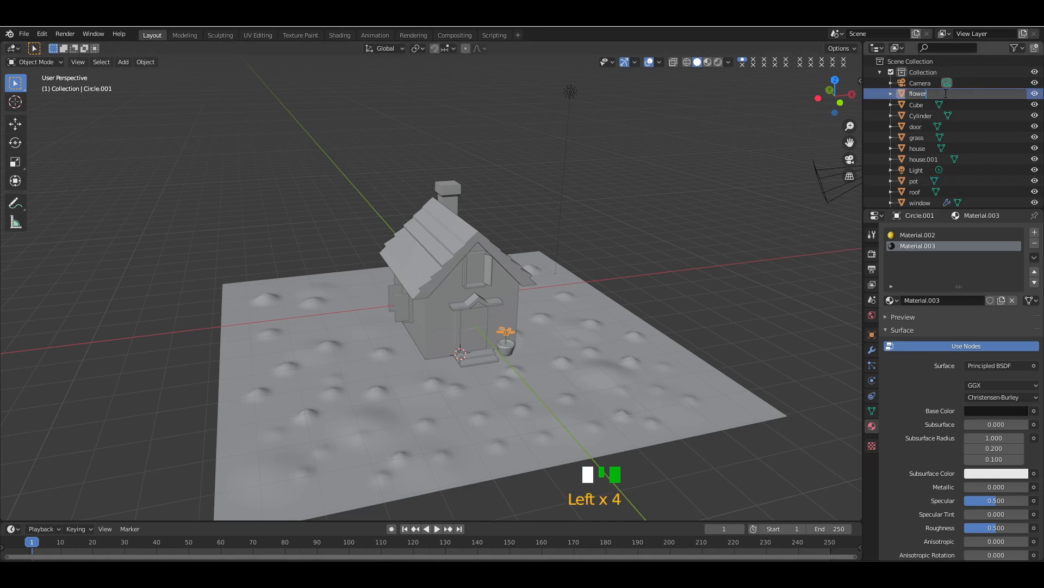
pyautogui.write('flower')
pyautogui.press('Return')
# - Rename the flower's stem cylinder steam
pyautogui.doubleClick(928, 104)
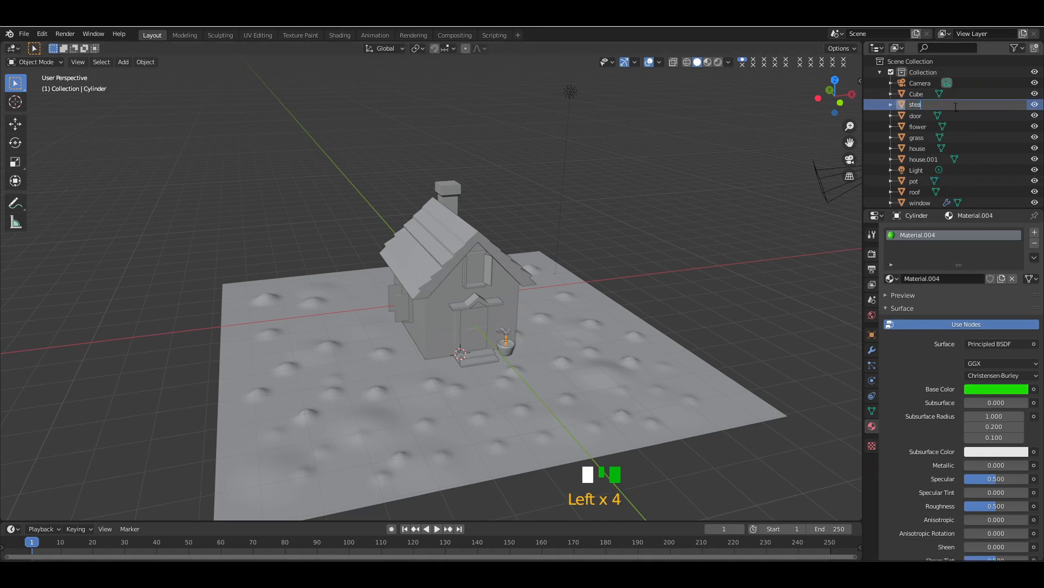
pyautogui.write('m')
pyautogui.press('Return')
# - Rename the small canopy above the door, house.001, as roof 2
pyautogui.moveTo(834, 97); pyautogui.dragTo(775, 101)
pyautogui.click(982, 146)
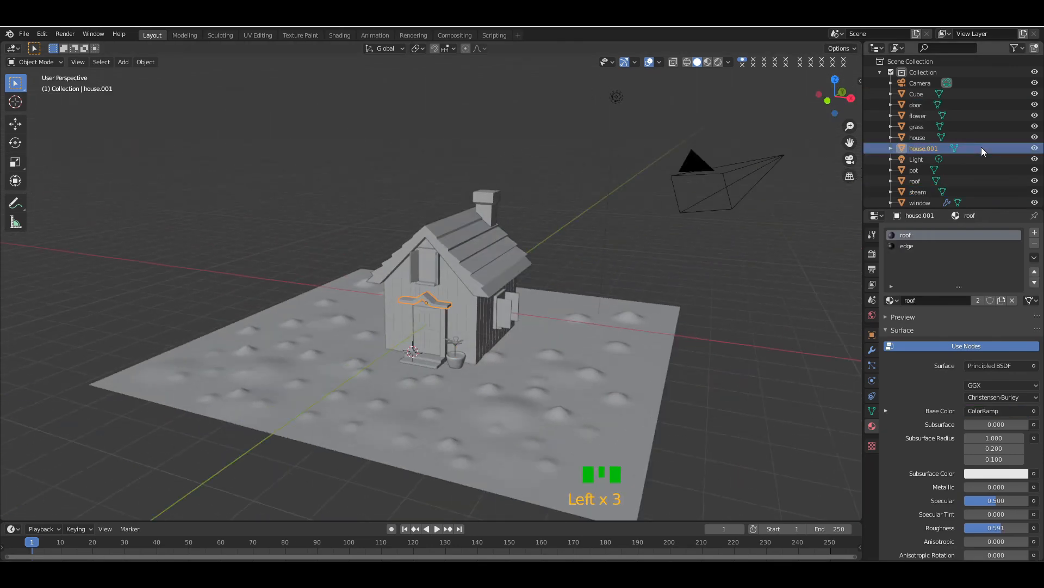
pyautogui.doubleClick(947, 146)
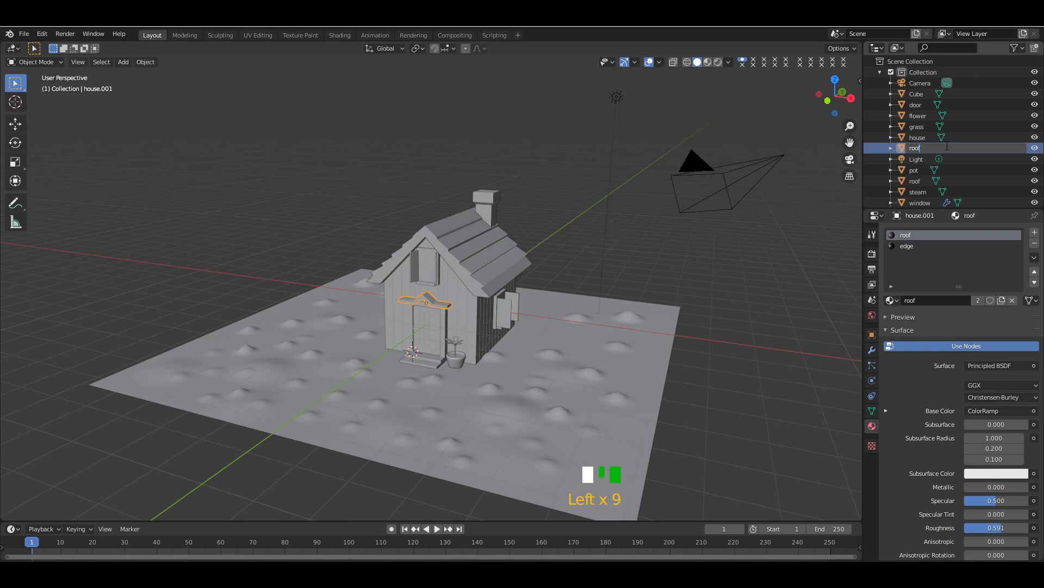
# - Rename the chimney object smoke and deselect it
pyautogui.click(920, 94)
pyautogui.doubleClick(924, 93)
pyautogui.write('smo')
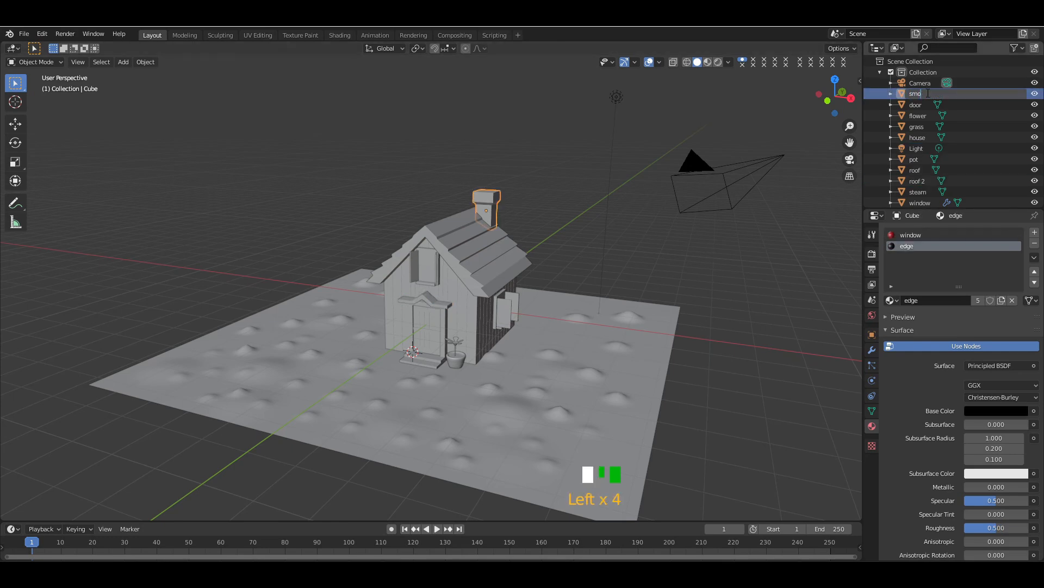
pyautogui.write('ke')
pyautogui.press('Return')
pyautogui.click(712, 120)
# - Select the camera and clear its rotation and location
pyautogui.moveTo(834, 97)
pyautogui.mouseDown()
pyautogui.moveTo(895, 100)
pyautogui.moveTo(818, 99)
pyautogui.mouseUp()
pyautogui.scroll(-3, 952, 126)
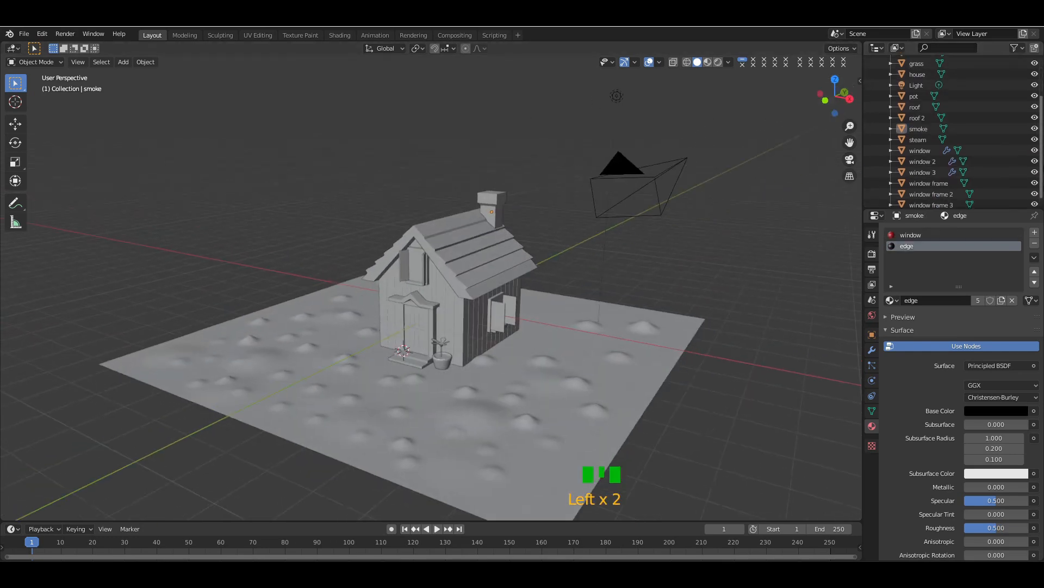
pyautogui.scroll(3, 922, 109)
pyautogui.click(922, 82)
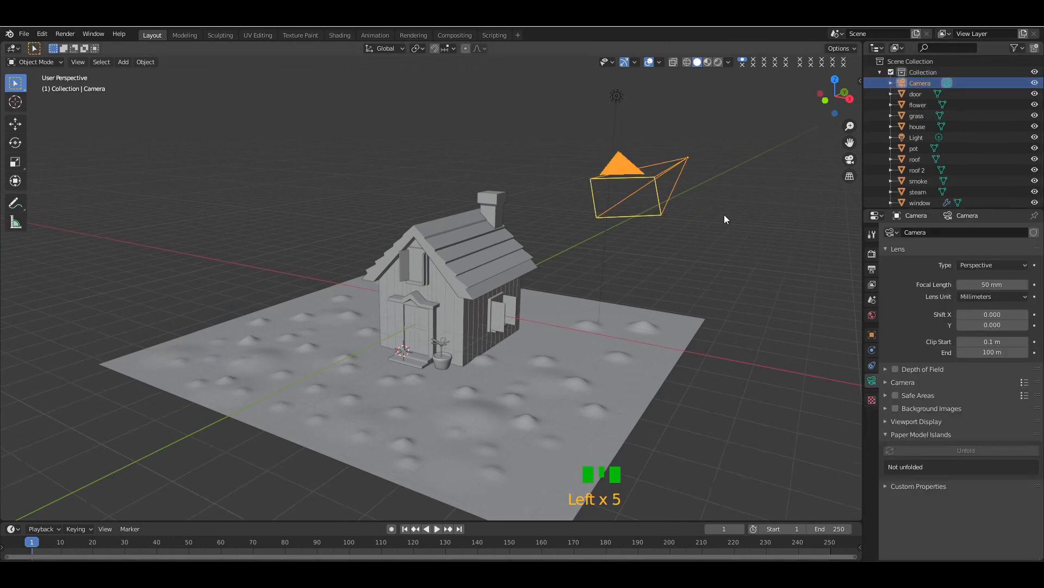
pyautogui.hotkey('alt', 'r')
pyautogui.hotkey('alt', 'g')
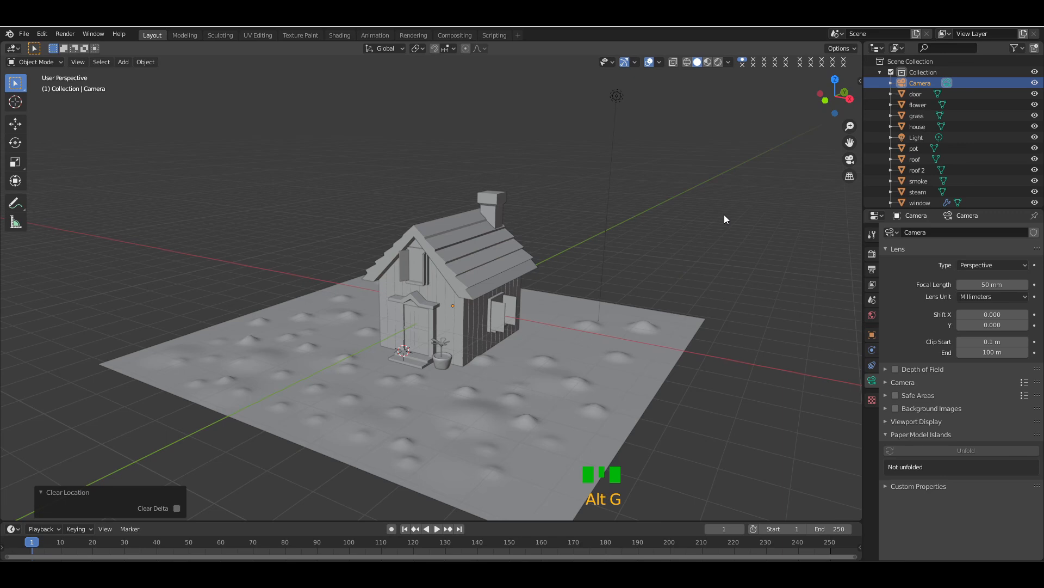
# - Move the camera about -4.23 m along Y, rotate it 90° about X, and move it about -5.62 m farther along Y
pyautogui.press('g')
pyautogui.press('y')
pyautogui.click(637, 267)
pyautogui.press('r')
pyautogui.press('x')
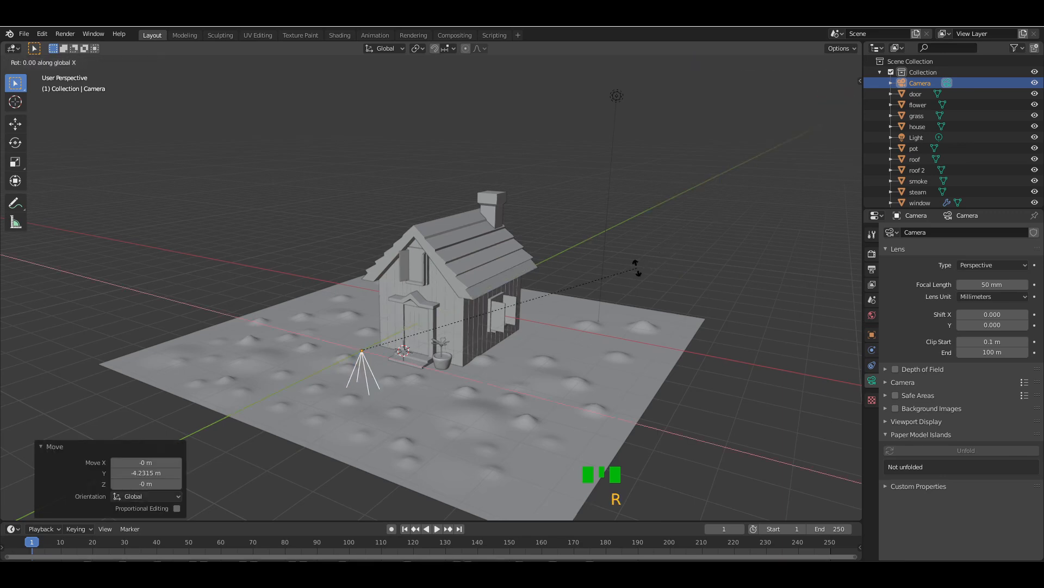
pyautogui.press('Return')
pyautogui.press('g')
pyautogui.press('y')
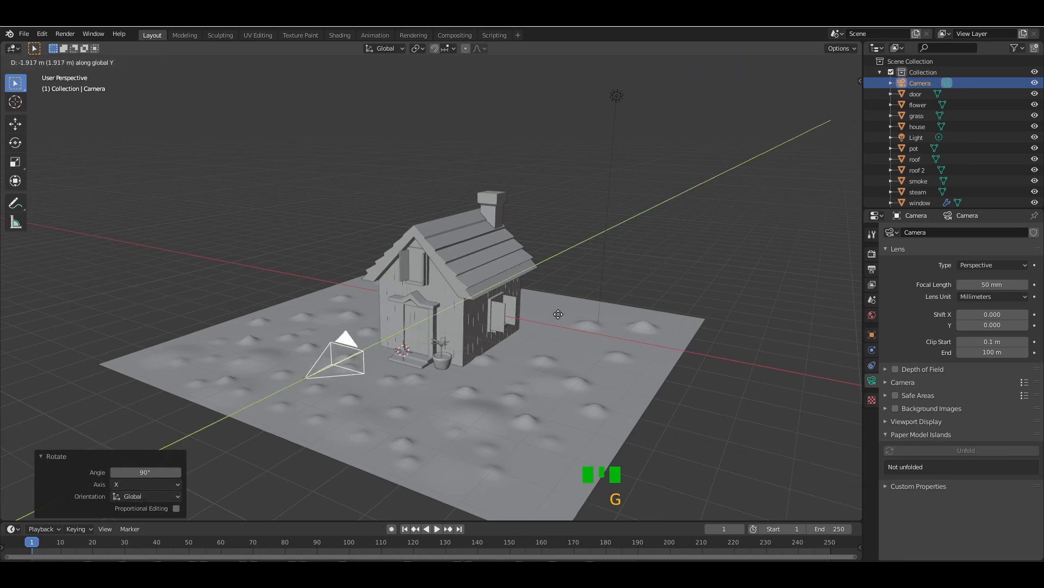
pyautogui.click(427, 390)
# - Look through the camera in material preview shading and move it about -1.24 m along Y to frame the house
pyautogui.press('KP_0')
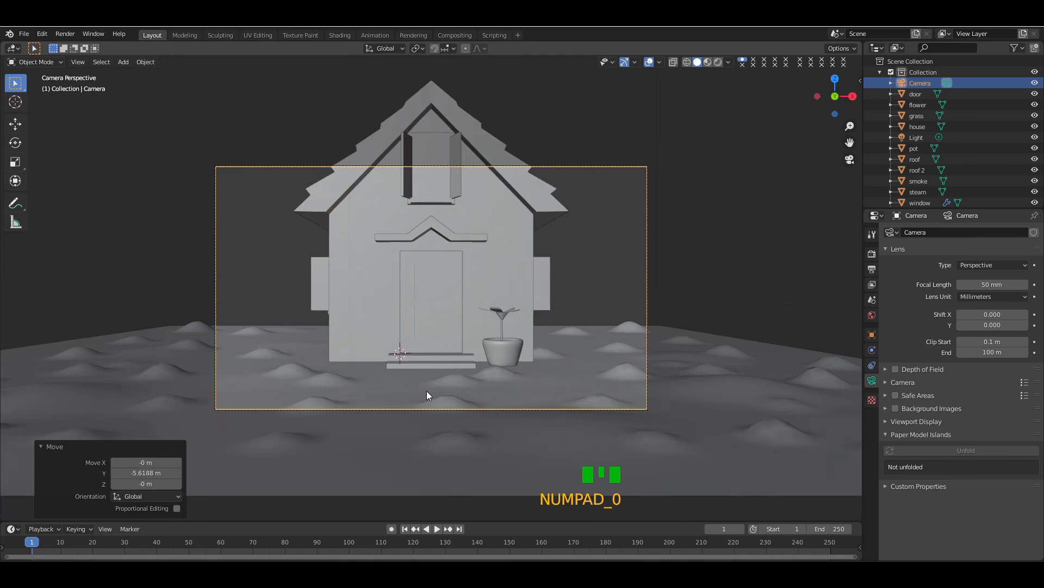
pyautogui.click(707, 61)
pyautogui.press('g')
pyautogui.press('y')
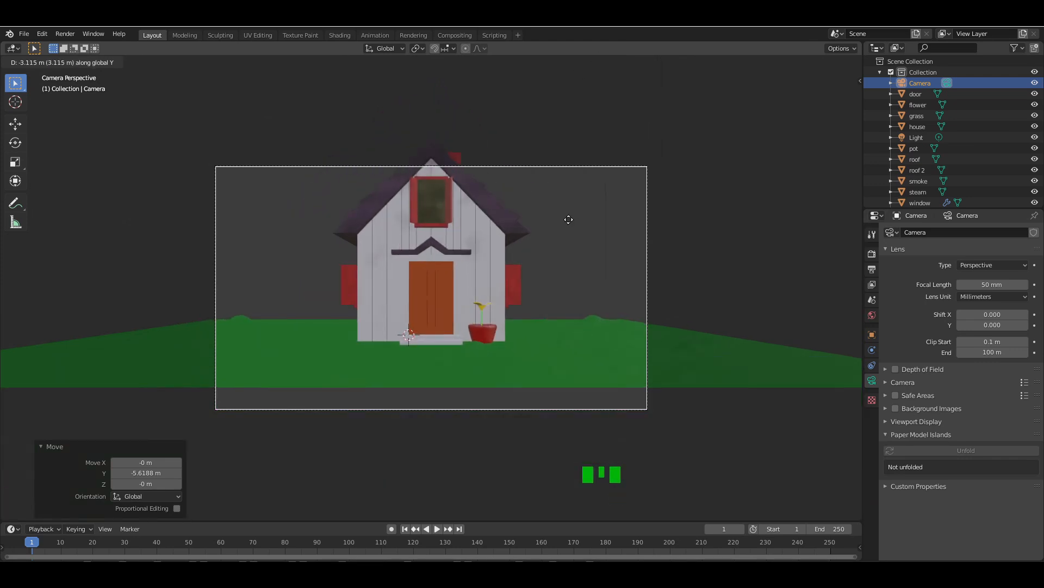
pyautogui.click(553, 242)
# - Leave the camera view and add a plain axes empty at the 3D cursor
pyautogui.press('KP_0')
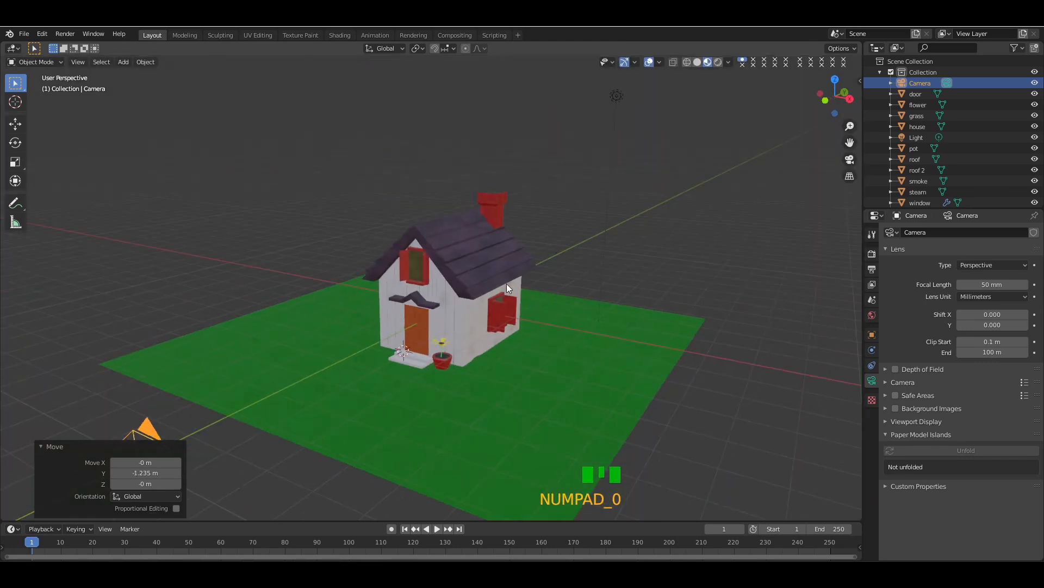
pyautogui.hotkey('shift', 'a')
pyautogui.moveTo(486, 389)
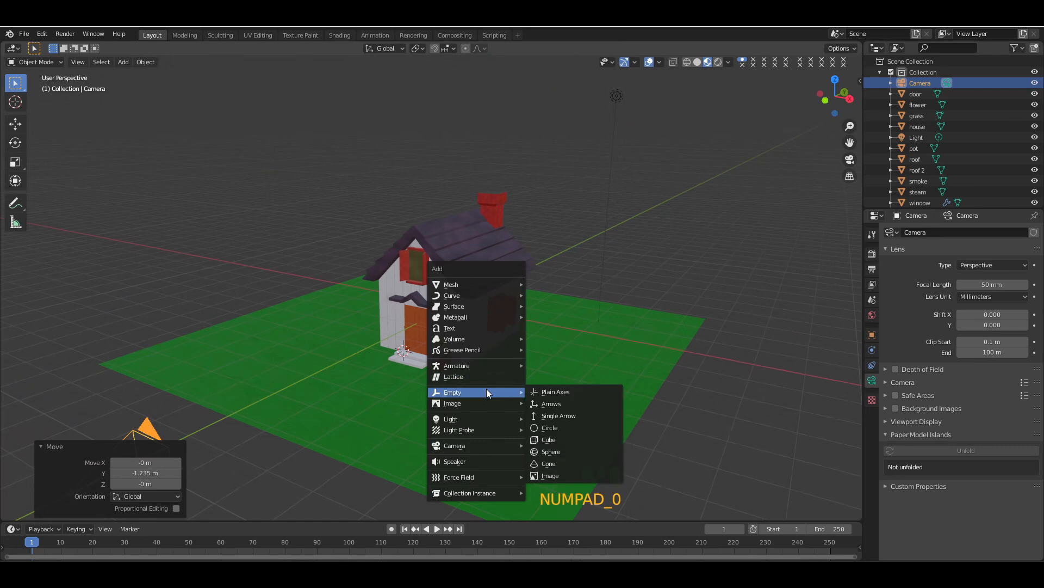
pyautogui.click(546, 388)
pyautogui.press('KP_Subtract')
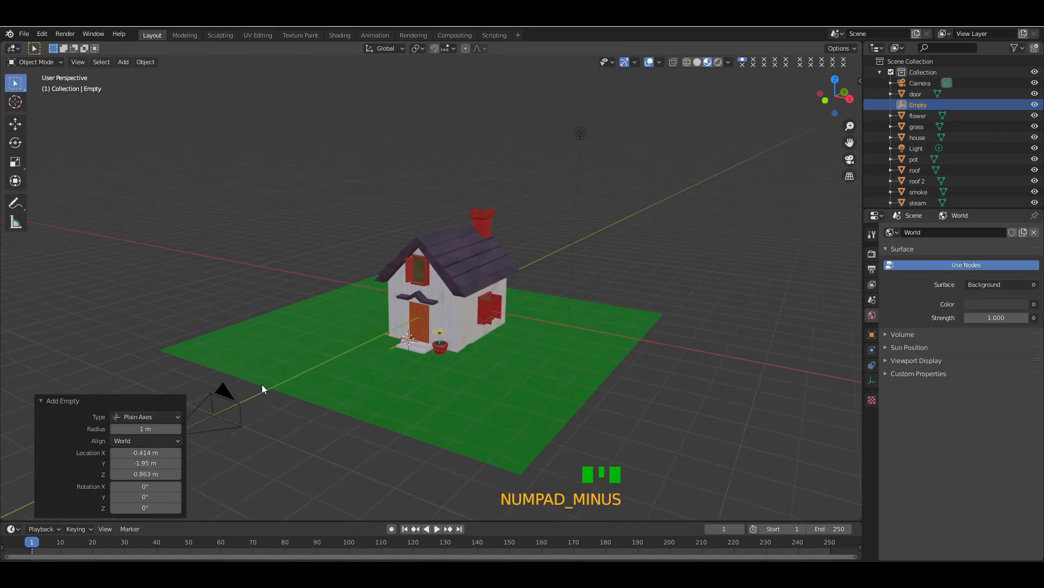
# - Parent the camera to the empty by the doorstep
pyautogui.click(234, 391)
pyautogui.keyDown('shift'); pyautogui.click(404, 340); pyautogui.keyUp('shift')
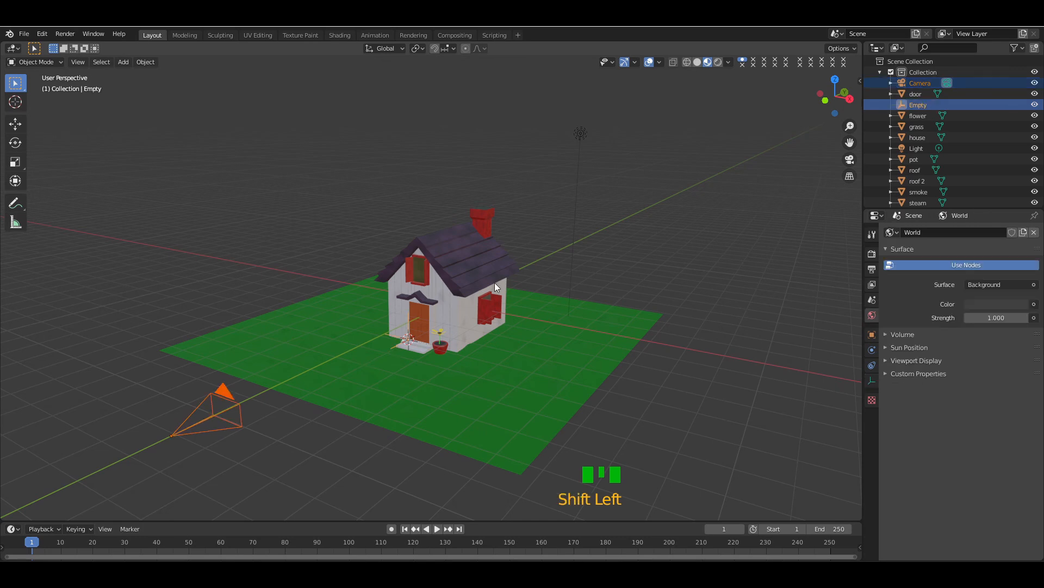
pyautogui.hotkey('ctrl', 'p')
pyautogui.click(494, 283)
# - Select the empty on its own and, looking through the camera, raise it about 1.24 m along Z
pyautogui.click(408, 342)
pyautogui.click(408, 343)
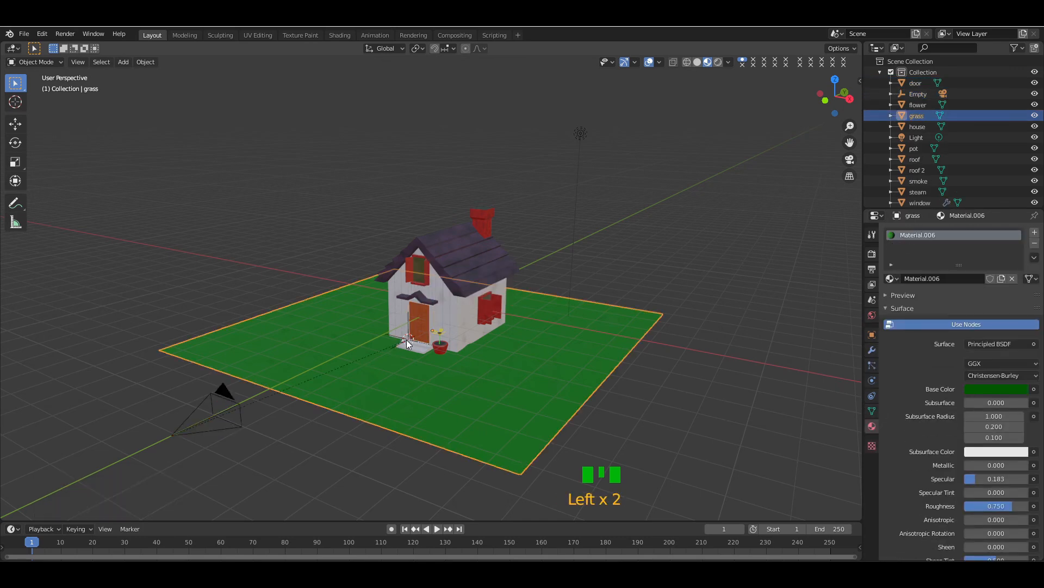
pyautogui.click(406, 339)
pyautogui.click(406, 340)
pyautogui.press('g')
pyautogui.rightClick(615, 214)
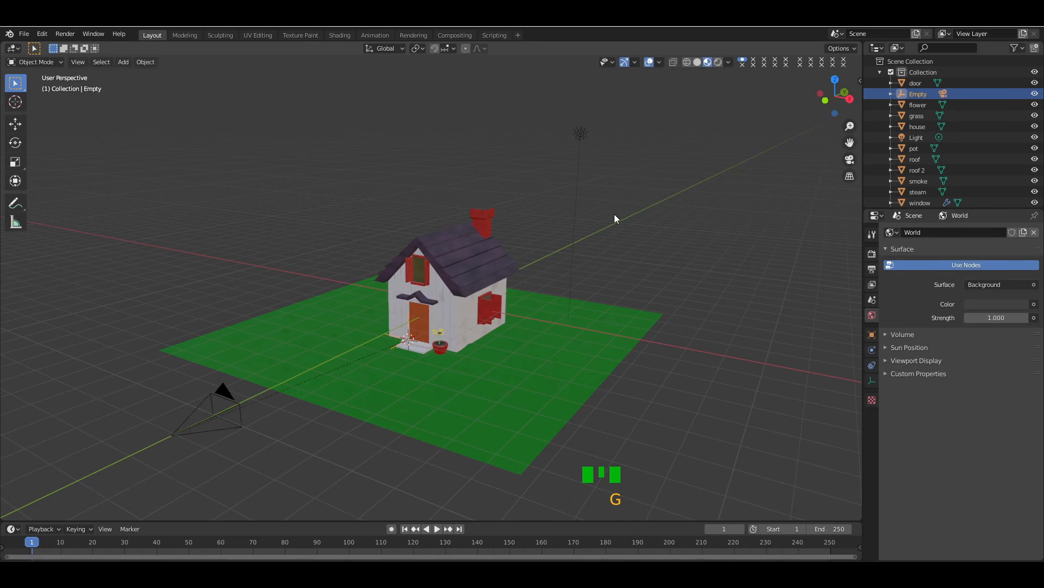
pyautogui.press('KP_0')
pyautogui.press('g')
pyautogui.press('z')
pyautogui.click(588, 214)
# - Rotate the empty about X and 21° about Z, and lower it about 0.49 m
pyautogui.press('r')
pyautogui.press('y')
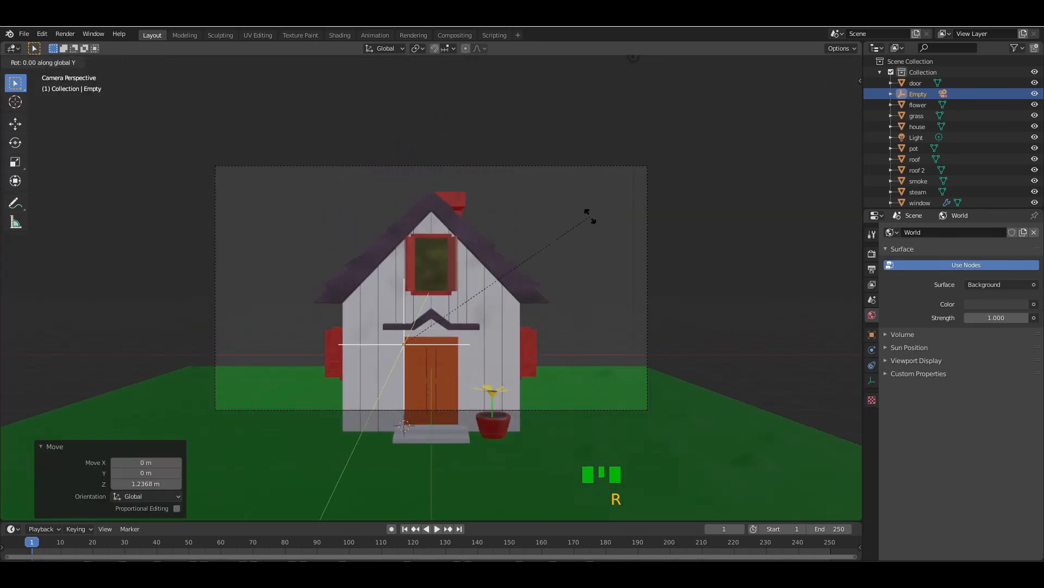
pyautogui.press('x')
pyautogui.click(587, 158)
pyautogui.press('r')
pyautogui.press('z')
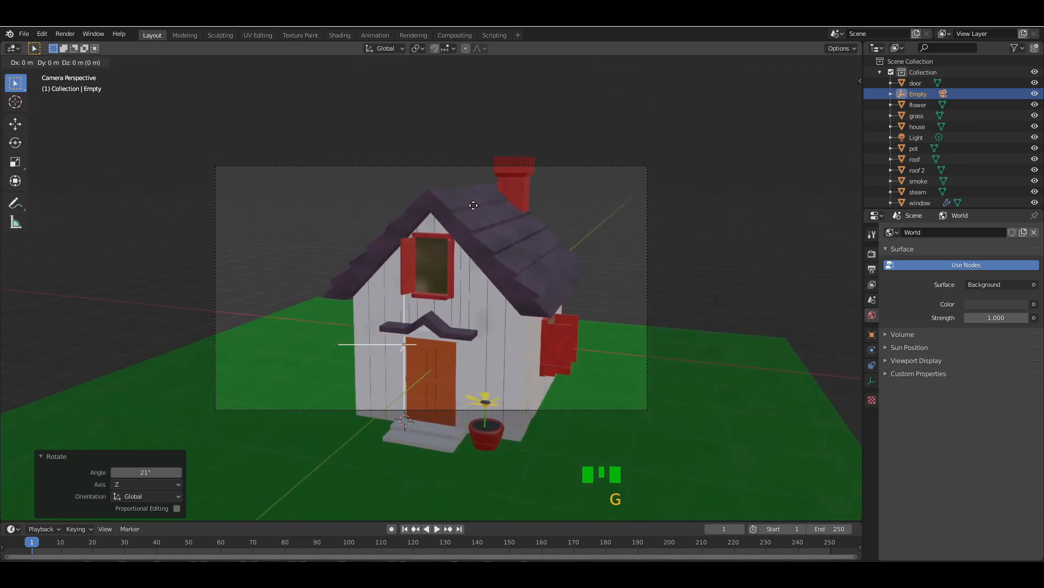
pyautogui.click(504, 282)
# - Move the empty back along Y, about 0.74 m along X and up about 0.31 m to fit the house in the frame
pyautogui.press('KP_Add')
pyautogui.press('KP_Add')
pyautogui.press('KP_Add')
pyautogui.press('KP_Add')
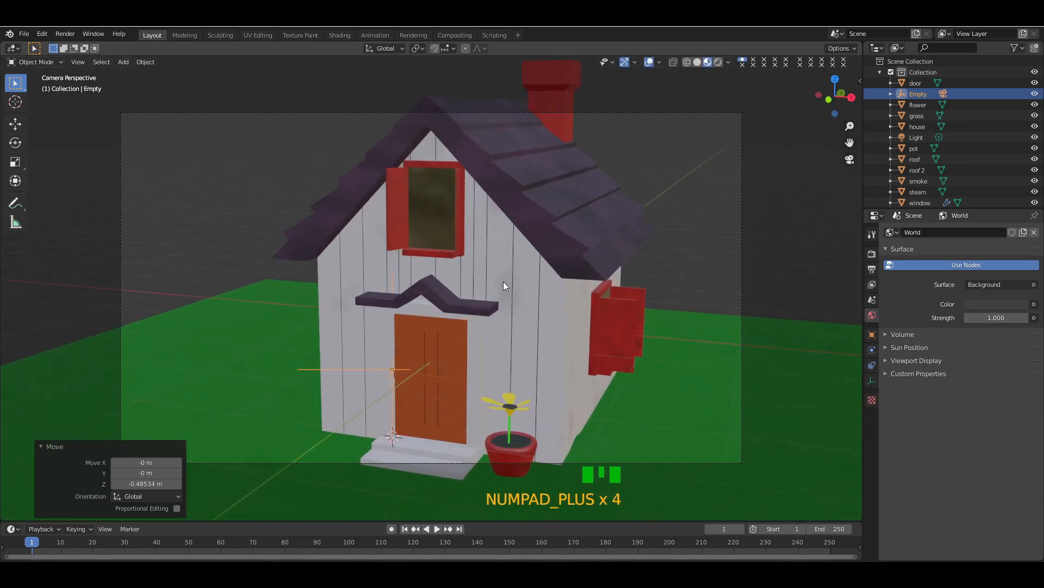
pyautogui.press('g')
pyautogui.press('y')
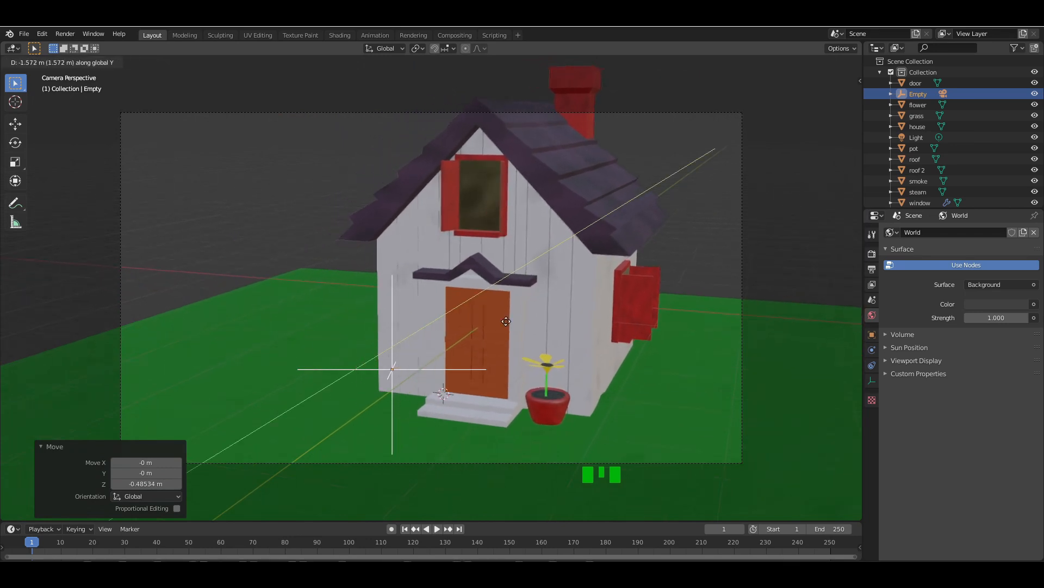
pyautogui.press('g')
pyautogui.press('g')
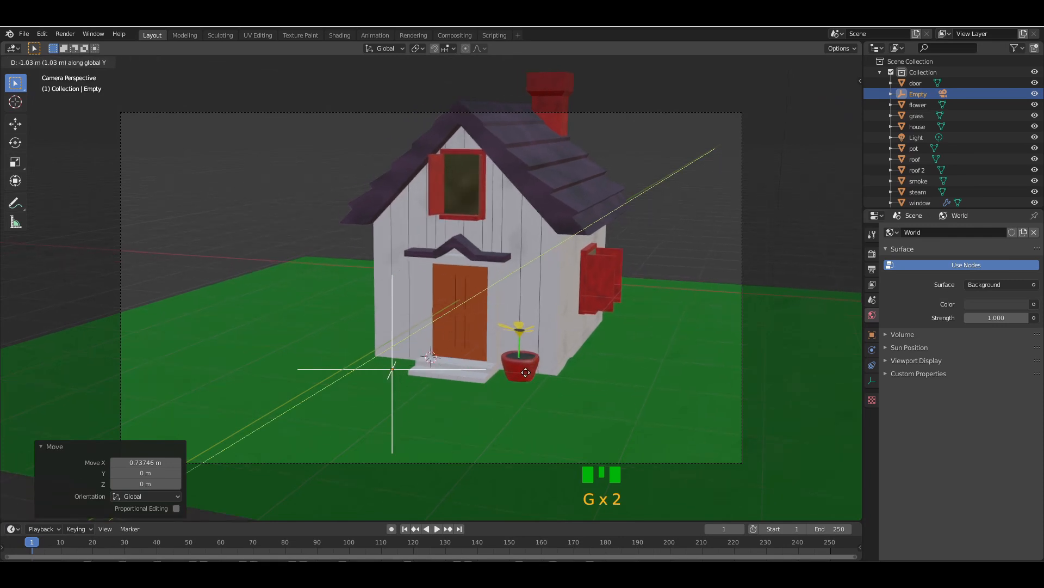
pyautogui.press('g')
# - Rotate the empty 6.5° about X and turn it about Z to show more of the house's side
pyautogui.press('r')
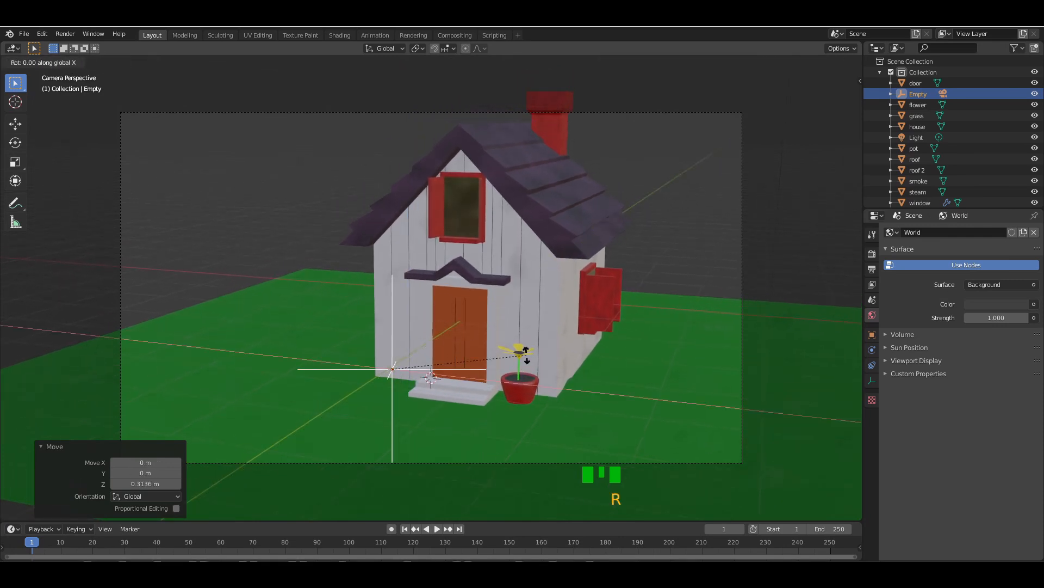
pyautogui.click(527, 355)
pyautogui.press('r')
pyautogui.press('z')
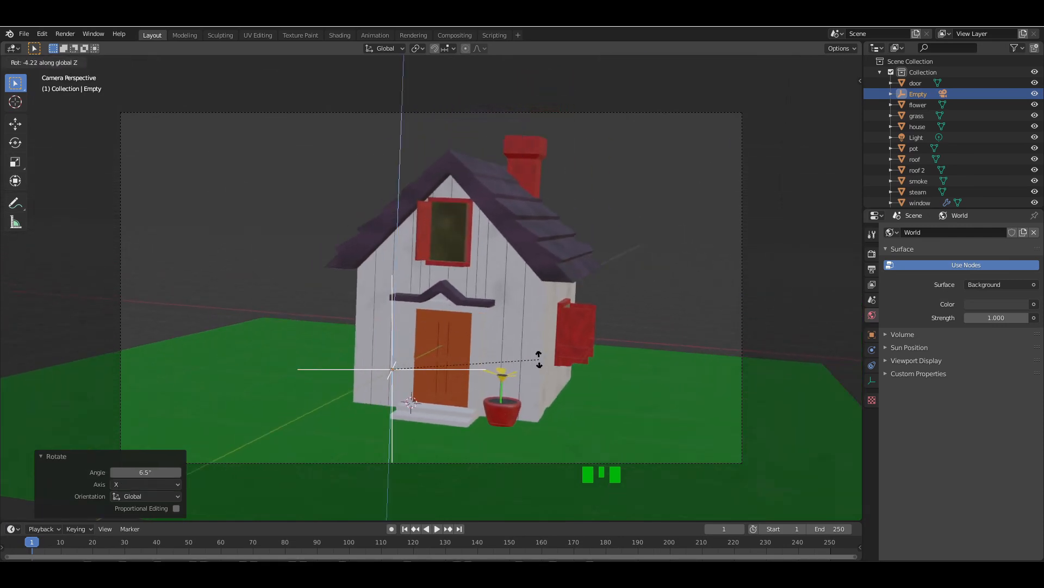
pyautogui.click(557, 332)
# - Move the empty about 1.19 m along X, -0.19 m along Z and 1.6 m along Y
pyautogui.press('g')
pyautogui.press('x')
pyautogui.click(614, 365)
pyautogui.press('g')
pyautogui.press('z')
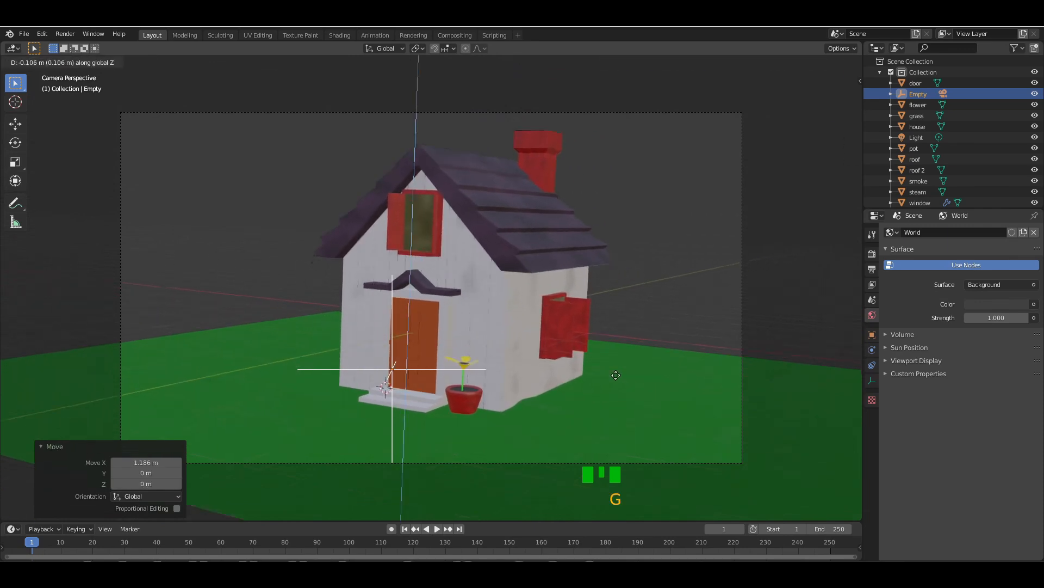
pyautogui.click(613, 365)
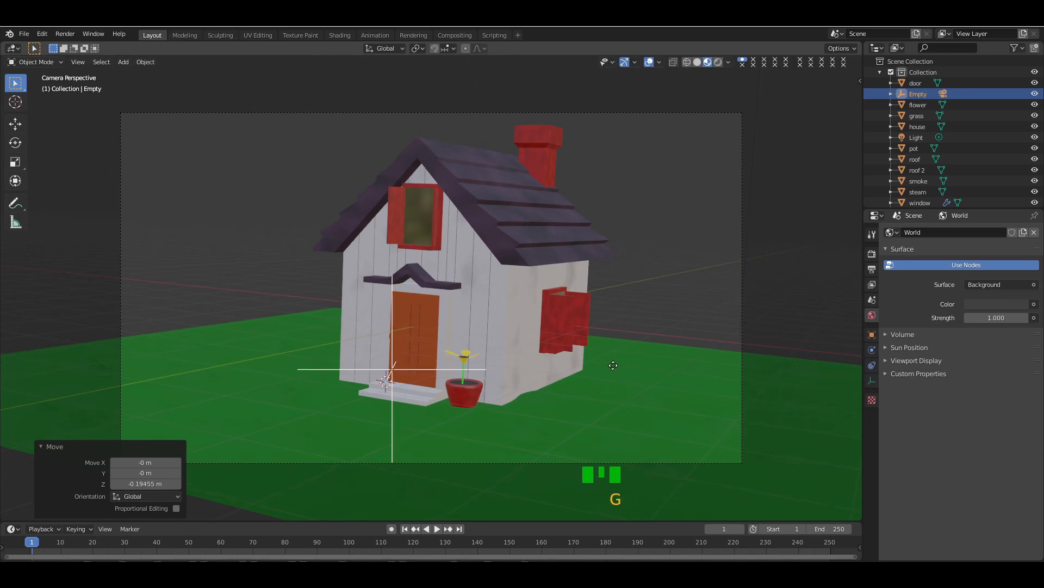
pyautogui.press('g')
pyautogui.press('y')
pyautogui.click(655, 355)
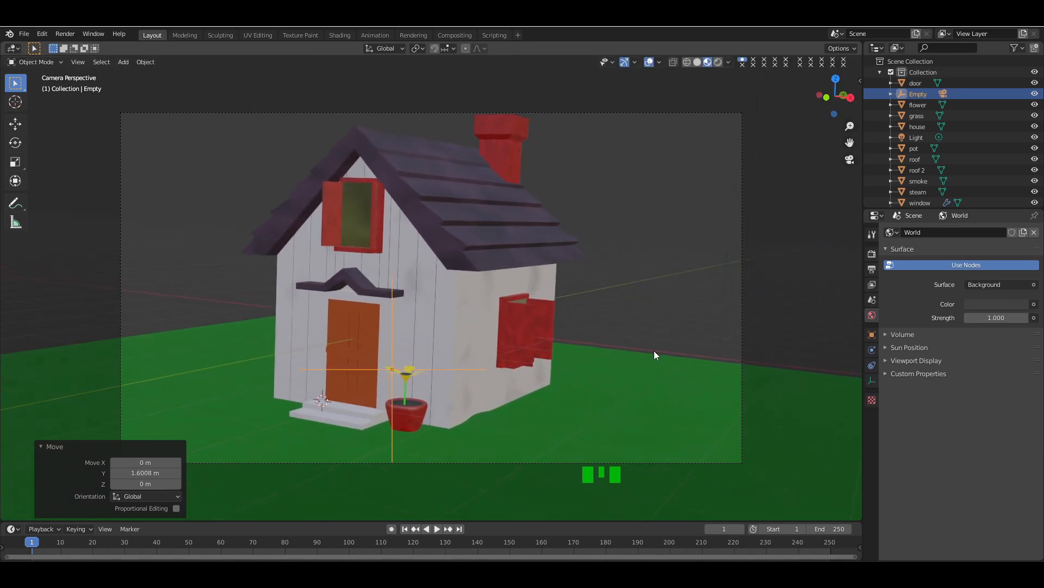
# - Adjust the camera framing's height by lowering the empty about 0.85 m and raising it about 1.01 m along Z
pyautogui.press('g')
pyautogui.press('z')
pyautogui.click(657, 399)
pyautogui.press('r')
pyautogui.press('x')
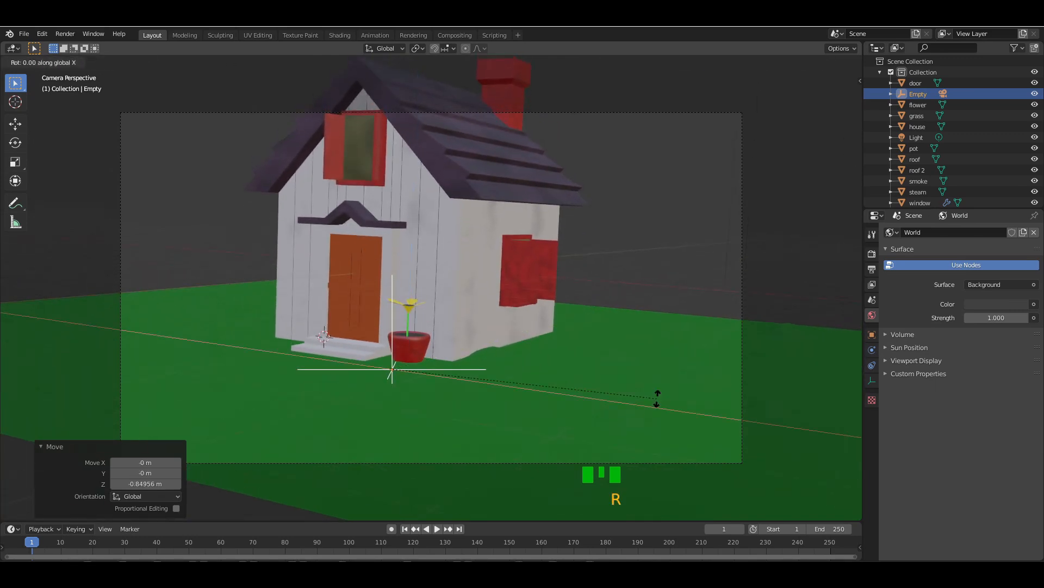
pyautogui.rightClick(656, 406)
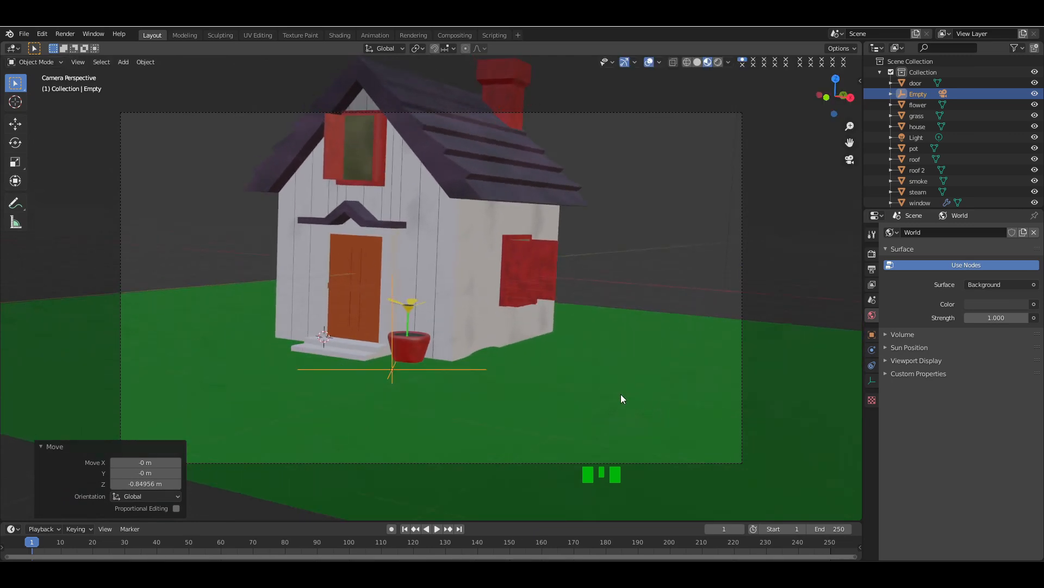
pyautogui.press('g')
pyautogui.press('z')
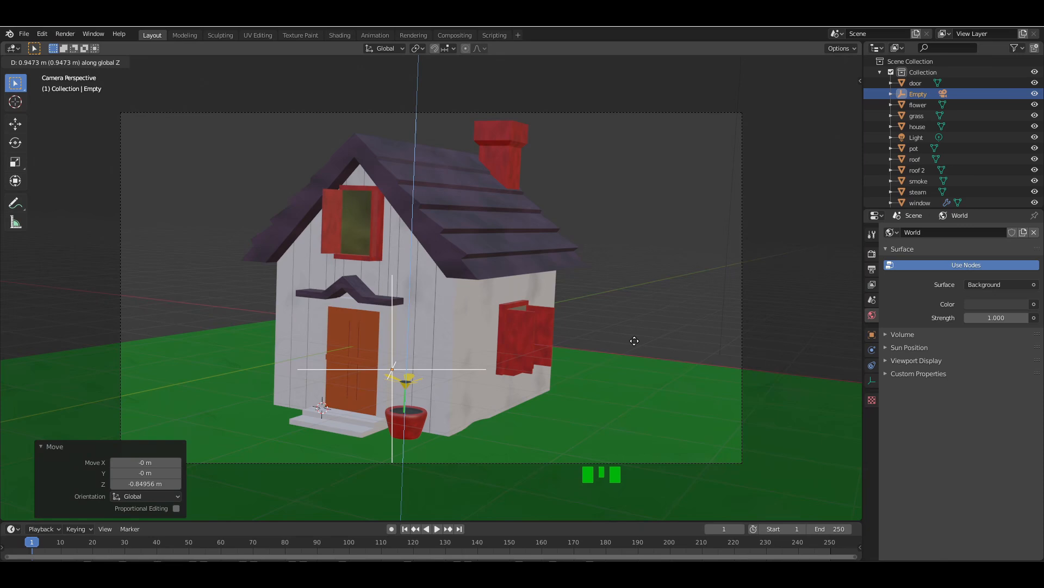
pyautogui.click(635, 338)
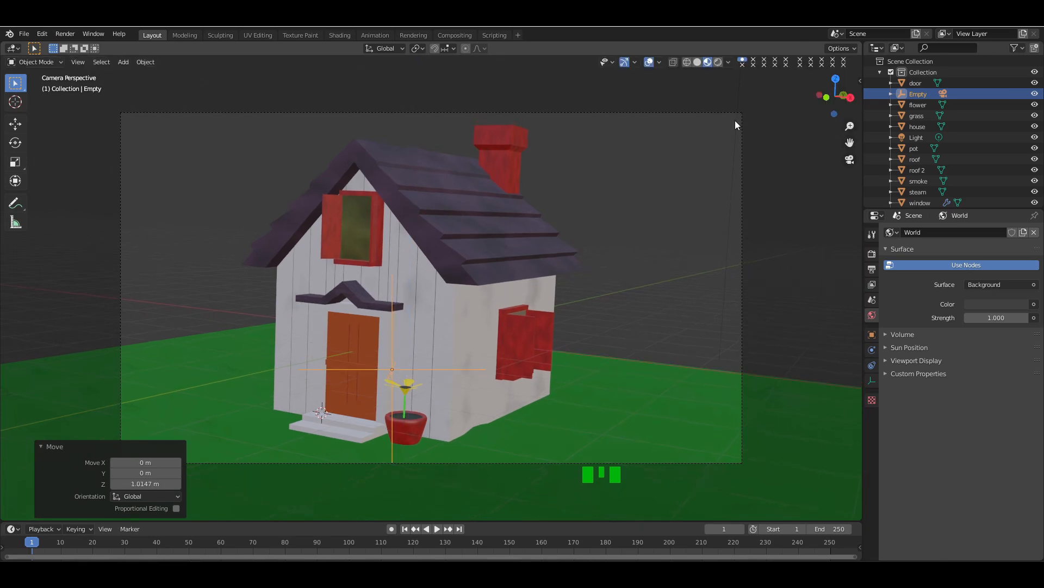
# - Leave the camera view, show rendered shading, and change the scene's light to an area light
pyautogui.press('KP_0')
pyautogui.click(741, 142)
pyautogui.click(718, 62)
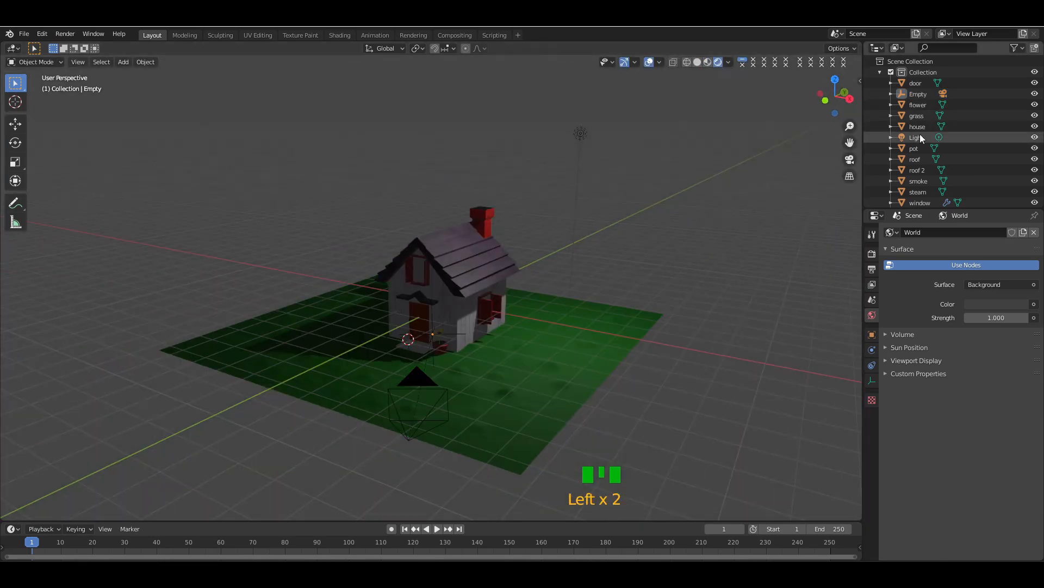
pyautogui.click(939, 137)
pyautogui.click(1019, 278)
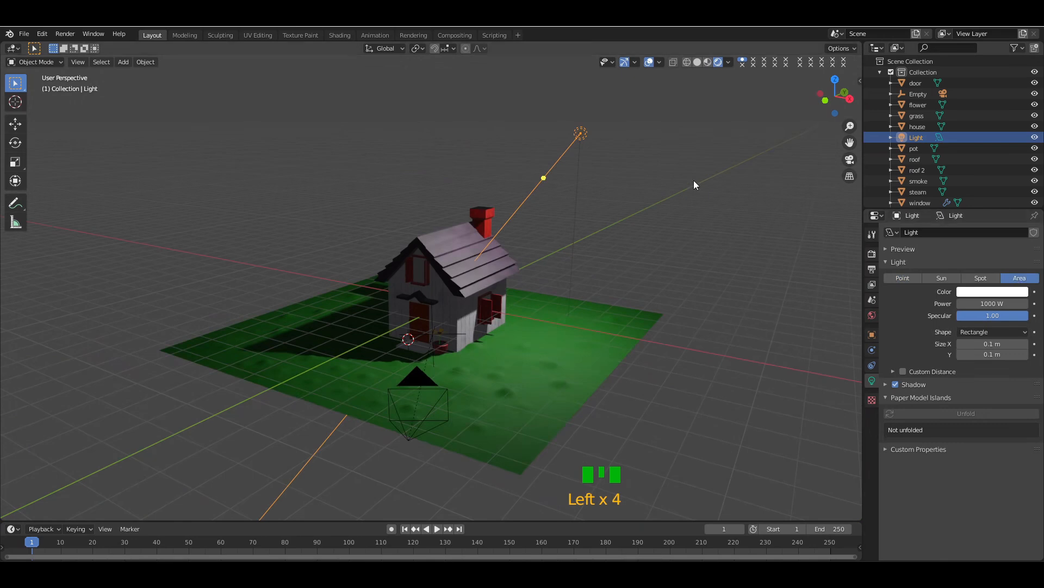
# - Move the light about -12.14 m along Y and aim it at the front of the house
pyautogui.press('g')
pyautogui.press('y')
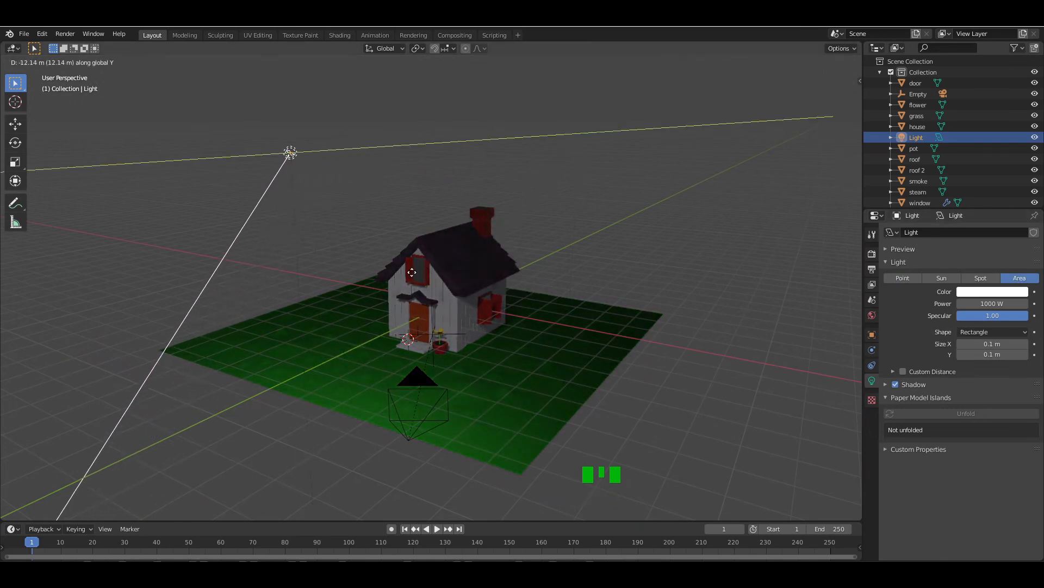
pyautogui.click(276, 230)
pyautogui.moveTo(261, 197); pyautogui.dragTo(398, 254)
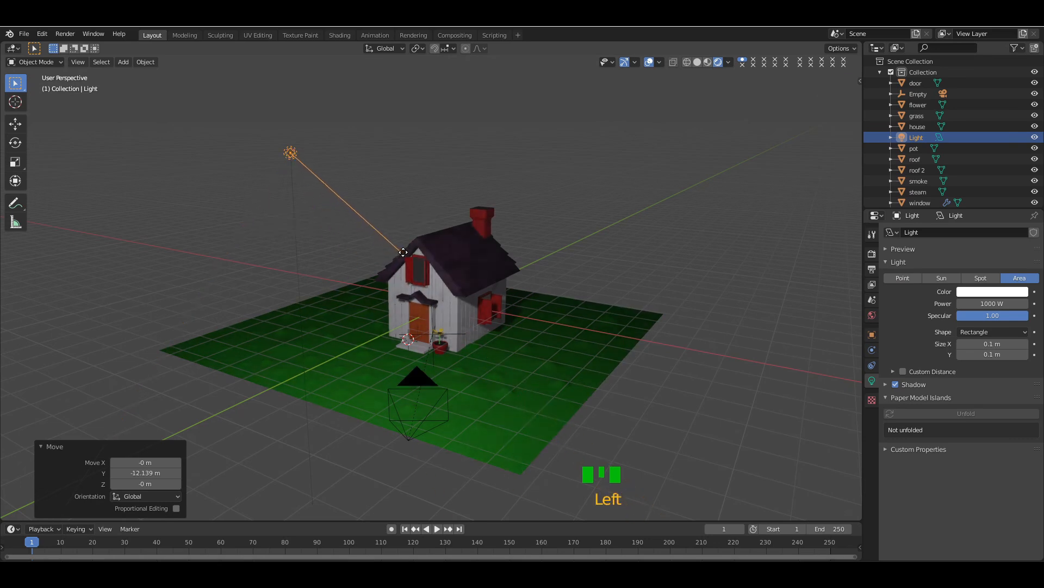
pyautogui.click(419, 262)
# - Add a second area light at the 3D cursor and raise it about 8.43 m along Z above the house
pyautogui.moveTo(835, 93); pyautogui.dragTo(805, 134)
pyautogui.click(789, 164)
pyautogui.click(745, 263)
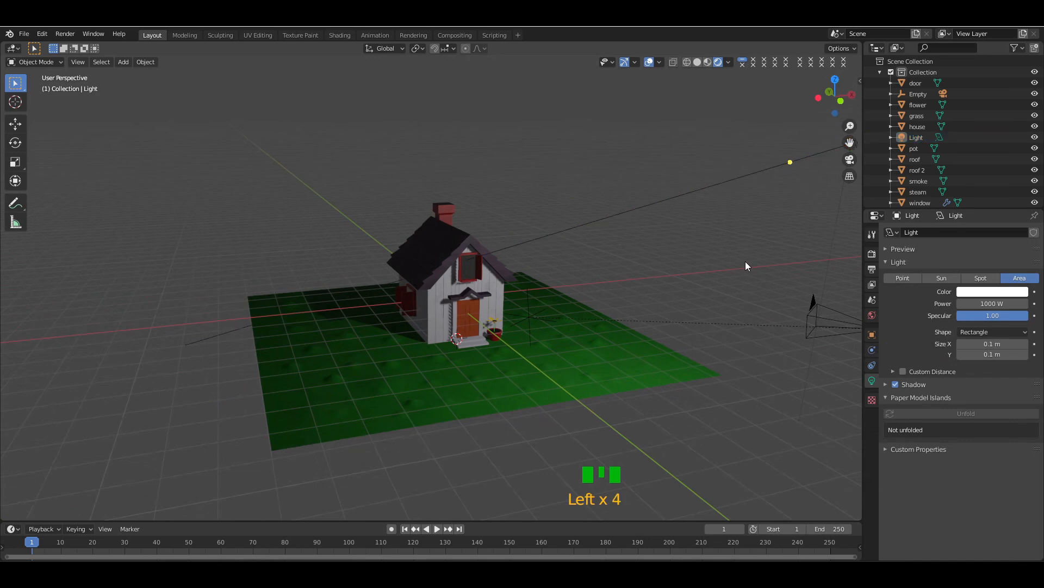
pyautogui.hotkey('shift', 'a')
pyautogui.moveTo(746, 263)
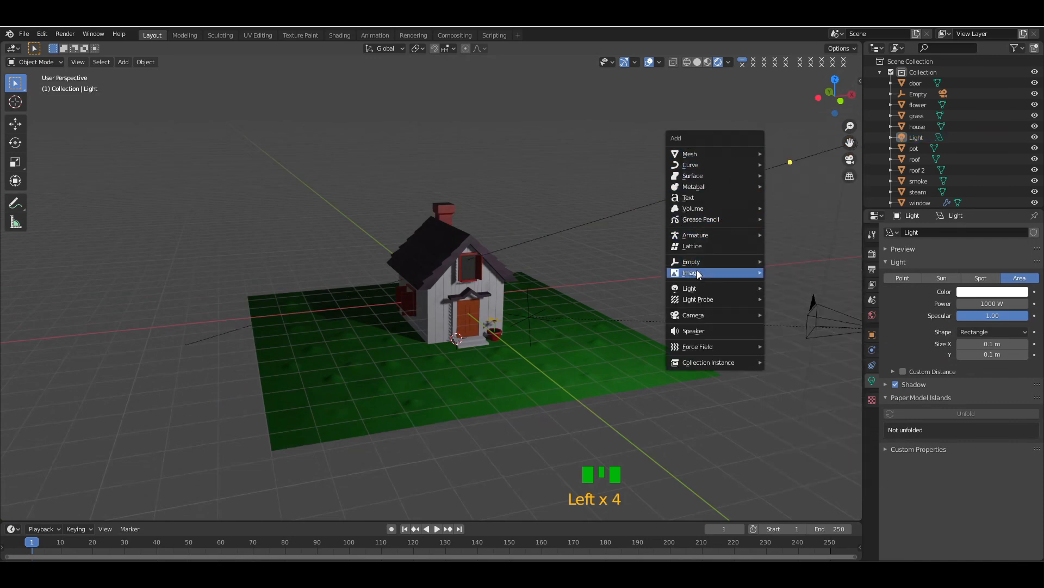
pyautogui.moveTo(699, 289)
pyautogui.click(788, 323)
pyautogui.press('g')
pyautogui.press('z')
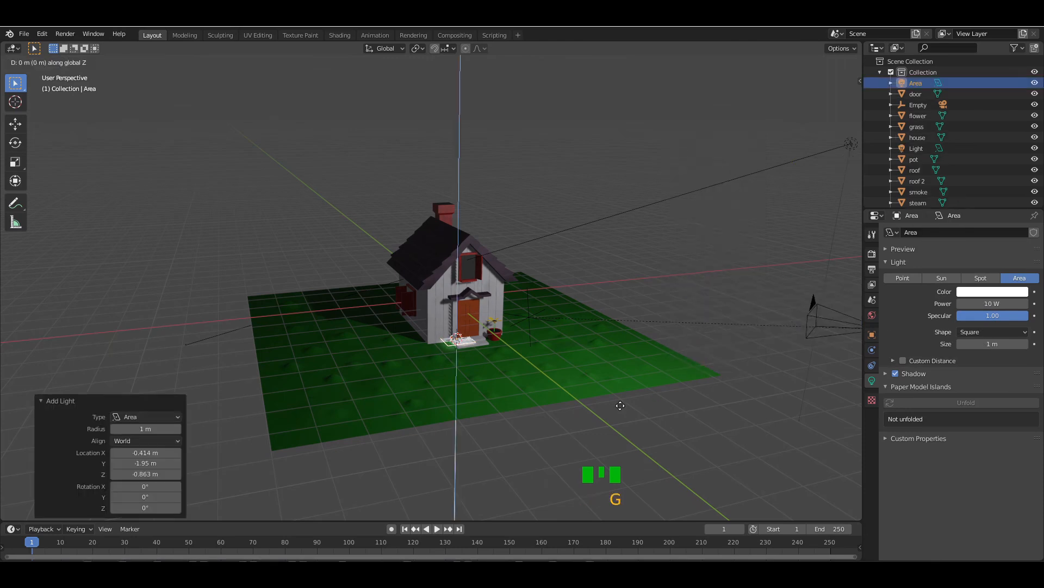
pyautogui.click(606, 141)
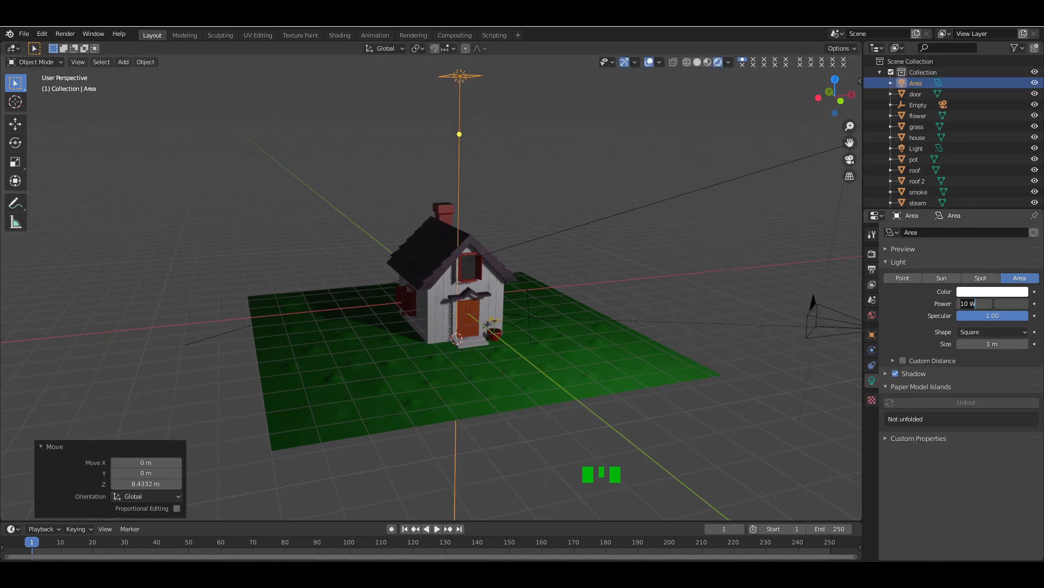
# - Set the new area light's power to 200 W, hide the viewport overlays, and check the lighting through the camera view
pyautogui.press('Return')
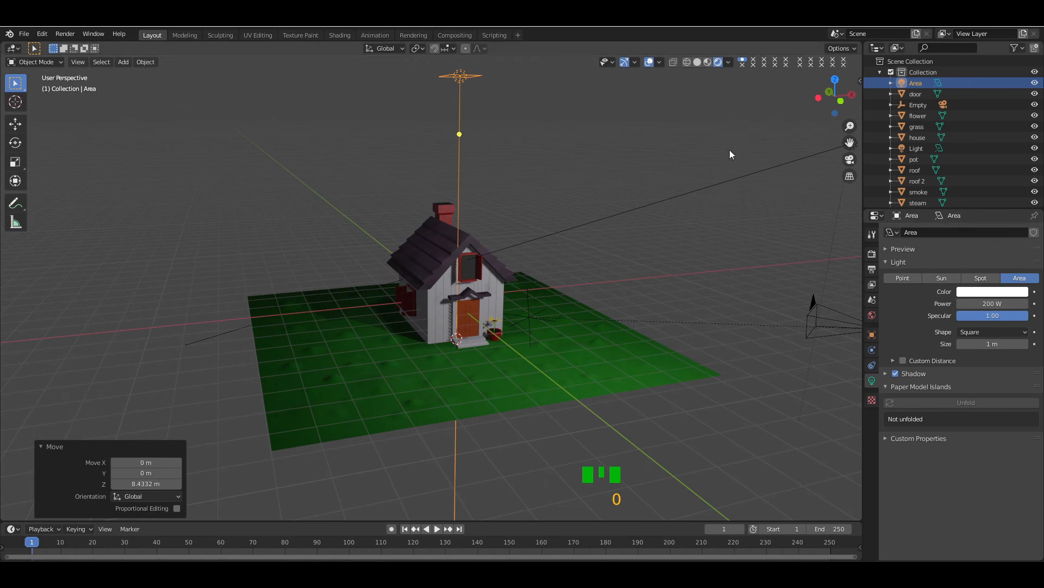
pyautogui.click(650, 62)
pyautogui.press('KP_0')
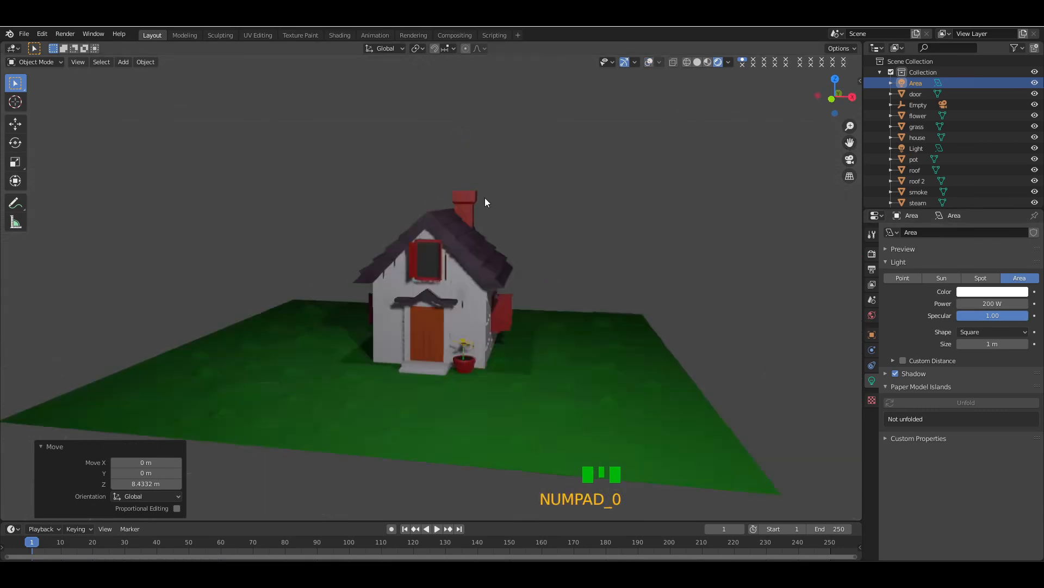
pyautogui.press('KP_0')
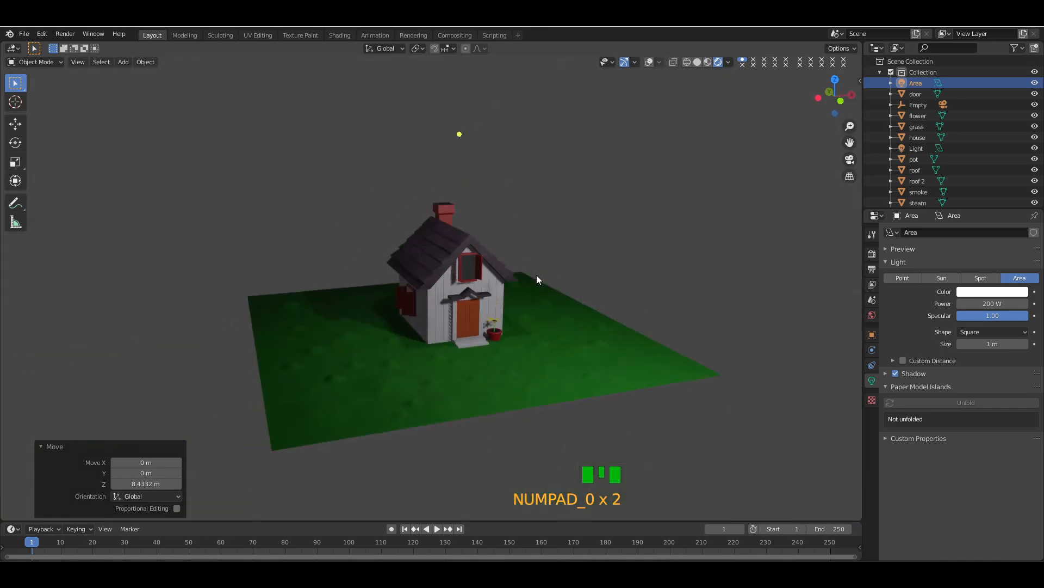
# - Show the viewport overlays and enlarge the grass plane by about 1.09 overall and about 1.48 more along Y
pyautogui.click(649, 62)
pyautogui.click(360, 335)
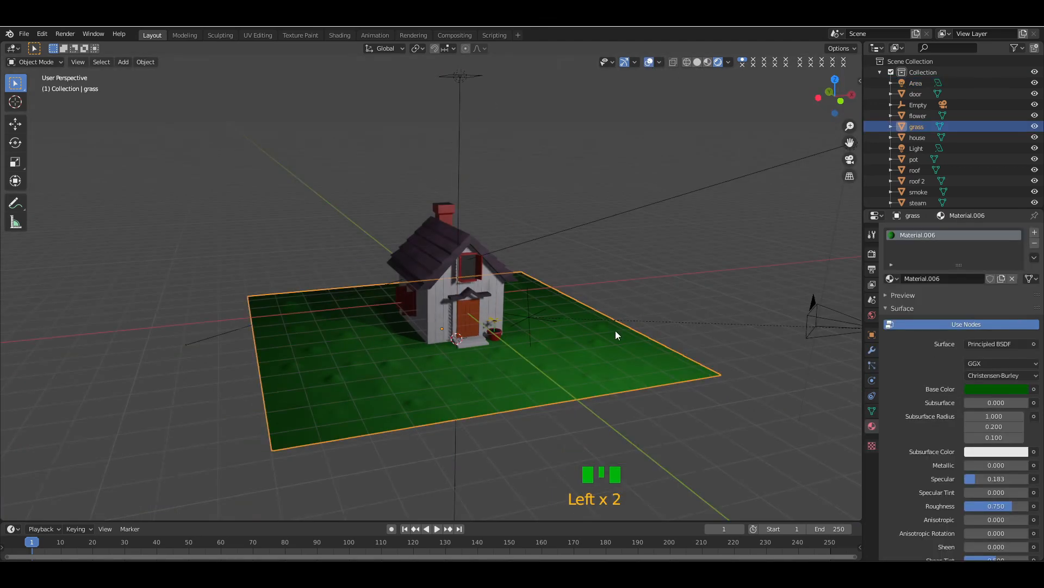
pyautogui.press('KP_0')
pyautogui.press('KP_0')
pyautogui.press('s')
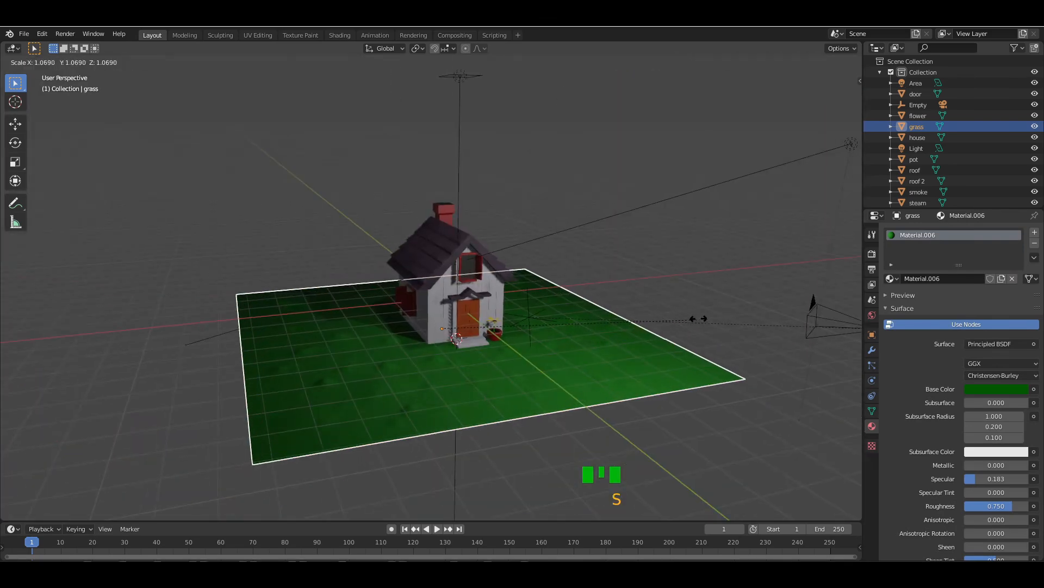
pyautogui.click(689, 321)
pyautogui.press('s')
pyautogui.press('y')
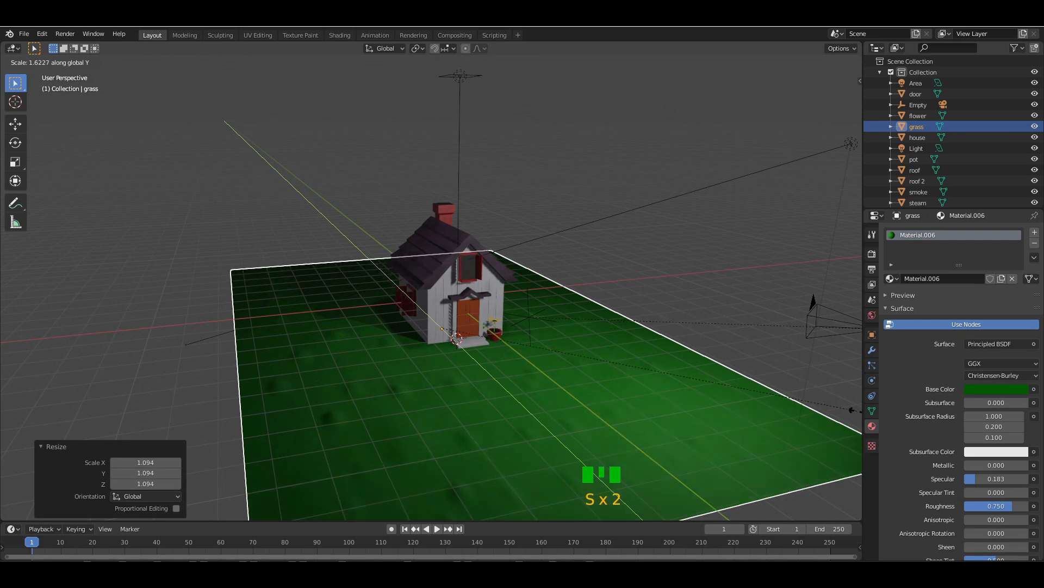
pyautogui.click(821, 400)
# - Move the grass about 4.28 m along Y, widen it about 1.12 times along X, and check it through the camera
pyautogui.press('g')
pyautogui.press('y')
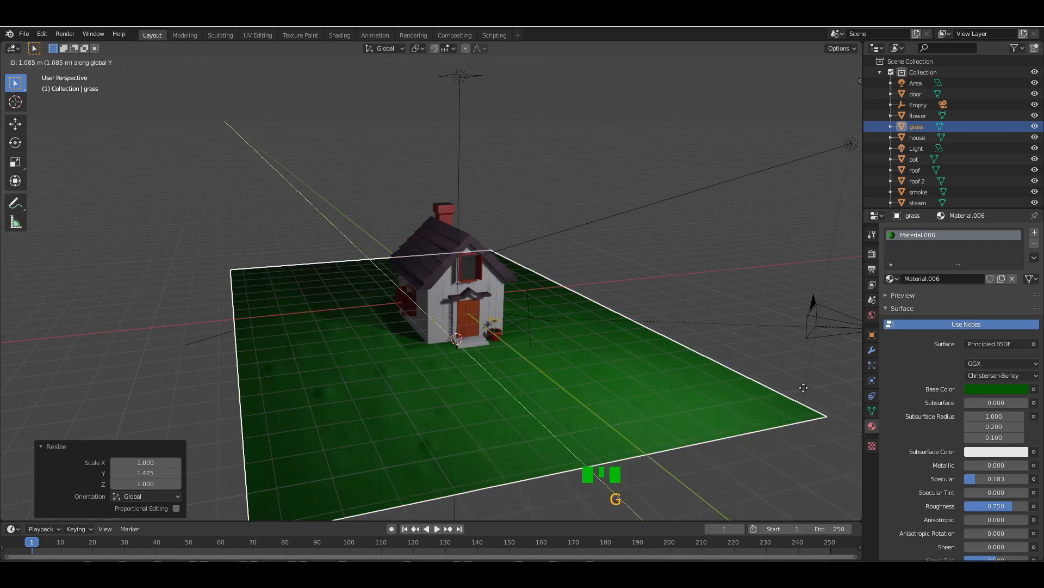
pyautogui.click(789, 372)
pyautogui.press('s')
pyautogui.press('x')
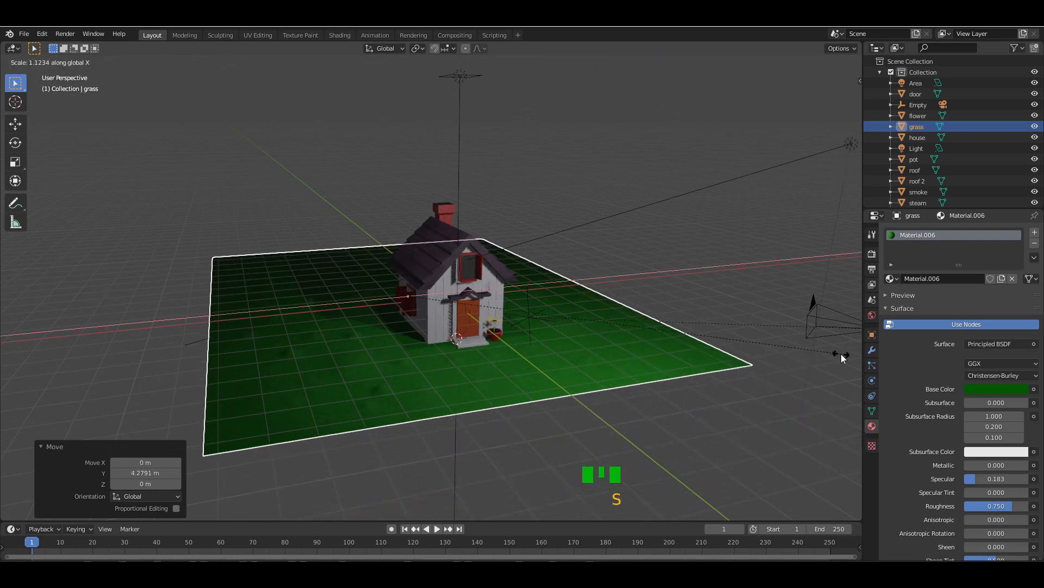
pyautogui.click(841, 355)
pyautogui.press('KP_0')
pyautogui.click(665, 292)
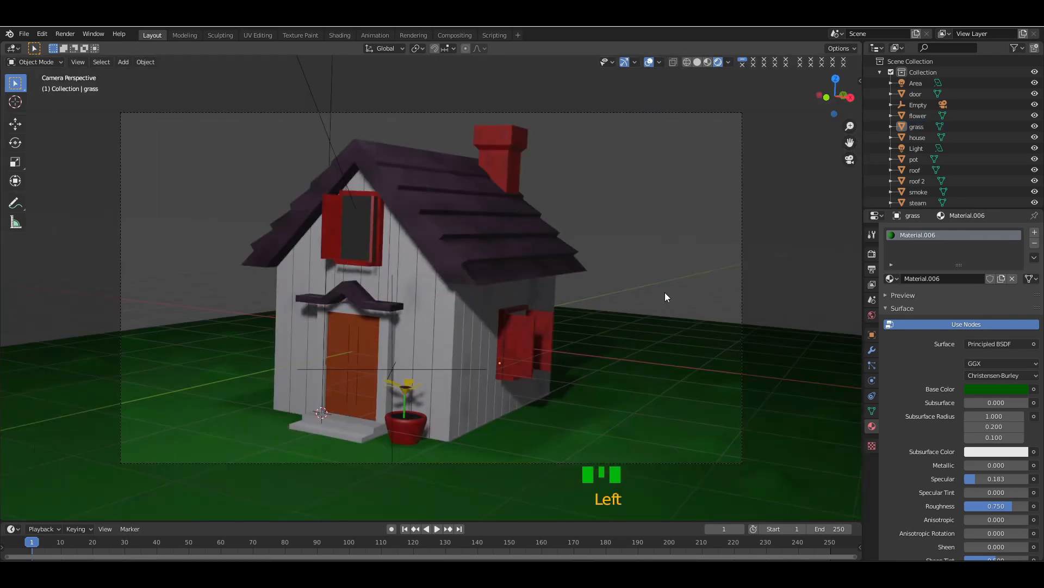
pyautogui.press('KP_0')
# - Hide the viewport overlays and add a Landscape mesh at the 3D cursor with its default settings
pyautogui.click(819, 93)
pyautogui.moveTo(819, 94); pyautogui.dragTo(707, 72)
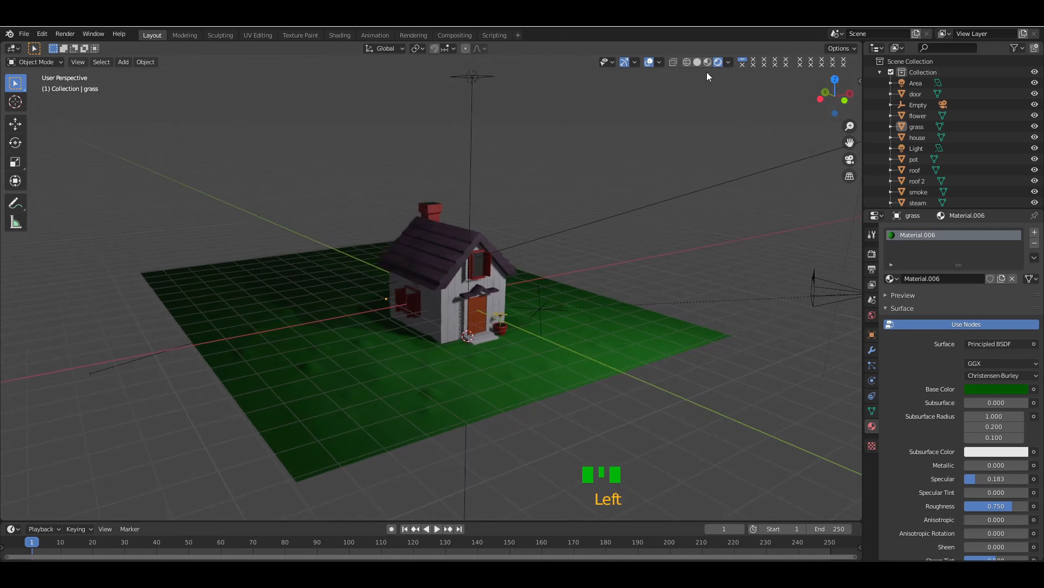
pyautogui.click(650, 63)
pyautogui.hotkey('shift', 'a')
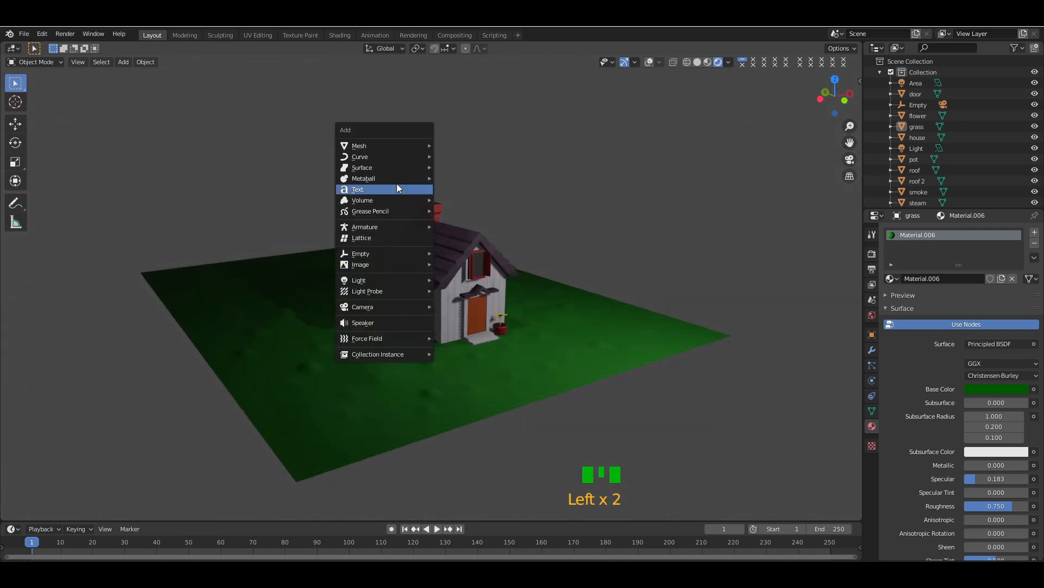
pyautogui.moveTo(396, 144)
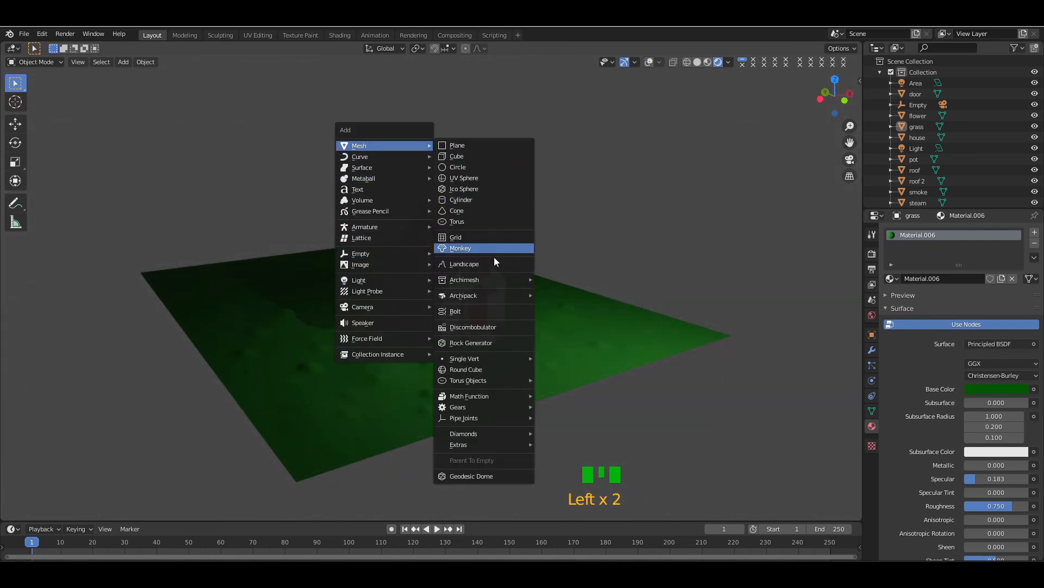
pyautogui.moveTo(493, 362)
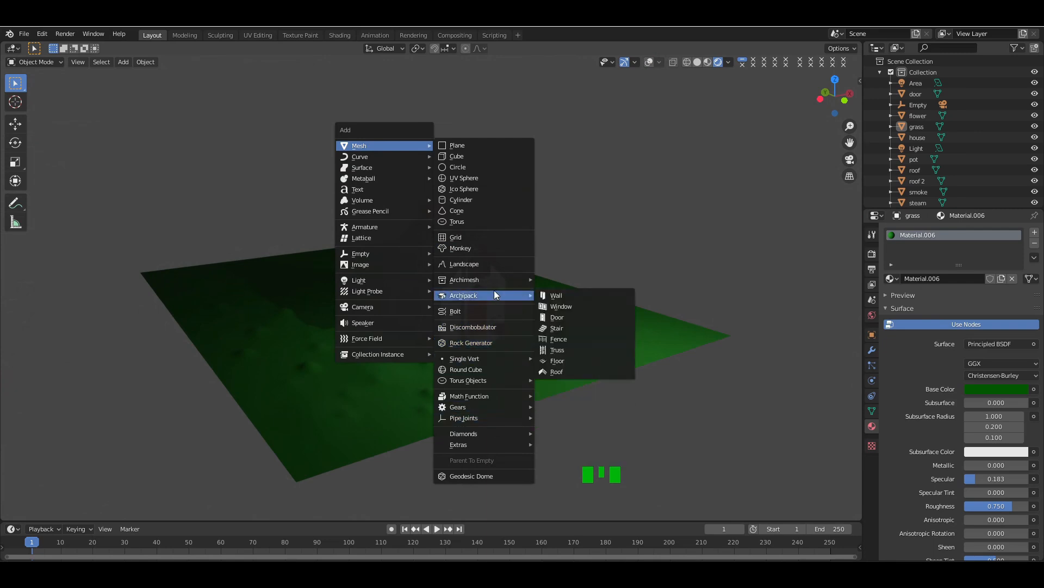
pyautogui.click(487, 264)
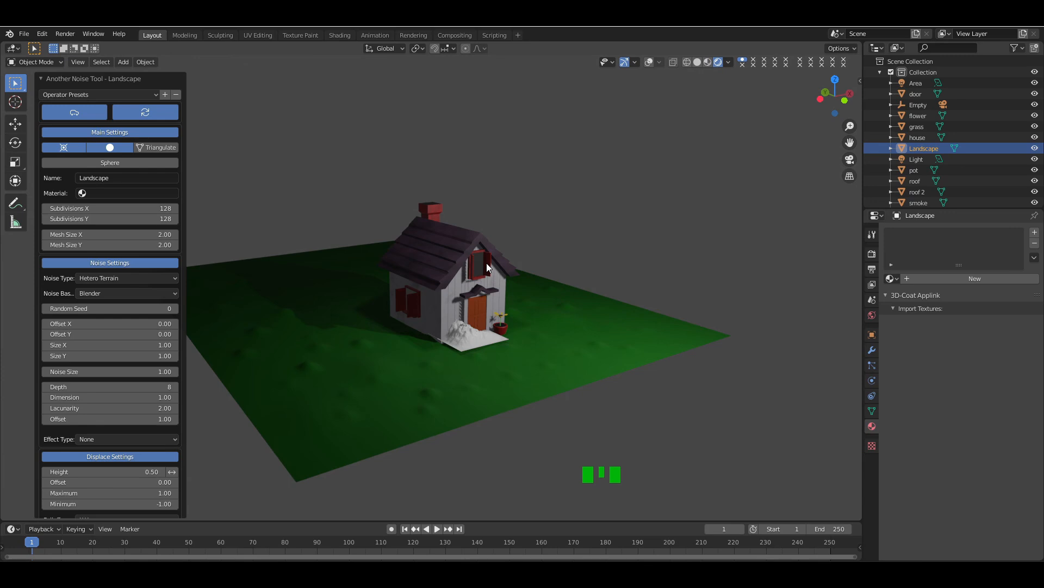
# - Show the overlays, scale the landscape up about 4.44 times, and rotate it -90° about the Z axis
pyautogui.click(649, 62)
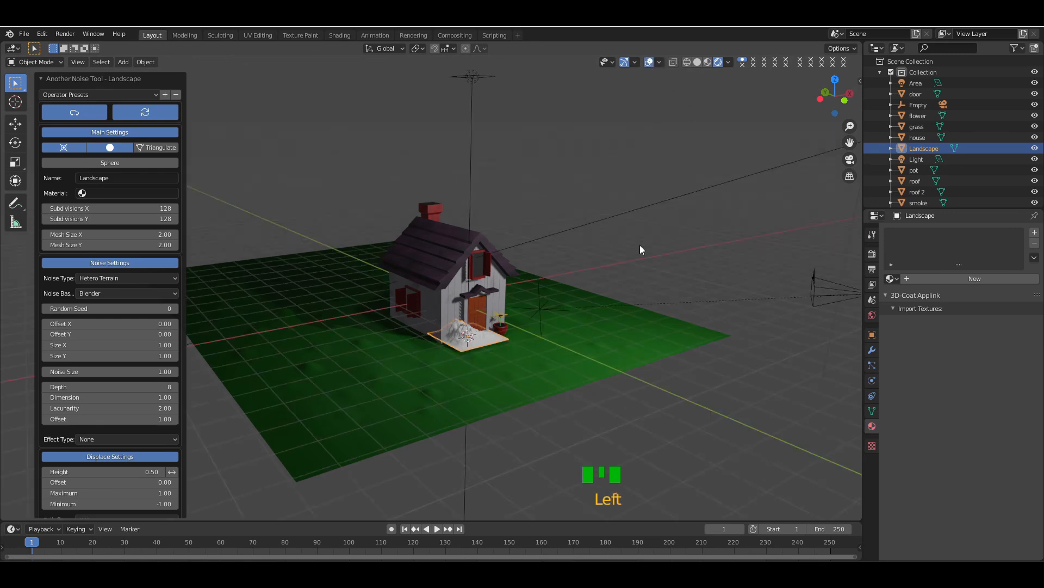
pyautogui.press('KP_Add')
pyautogui.press('KP_Add')
pyautogui.press('KP_Add')
pyautogui.moveTo(836, 111); pyautogui.dragTo(706, 205)
pyautogui.press('s')
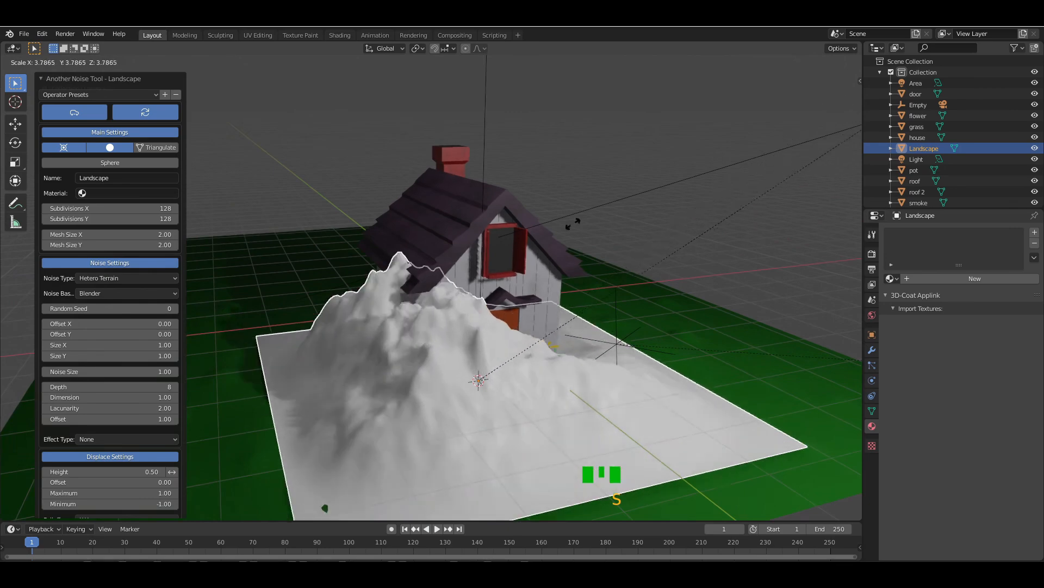
pyautogui.click(713, 166)
pyautogui.press('r')
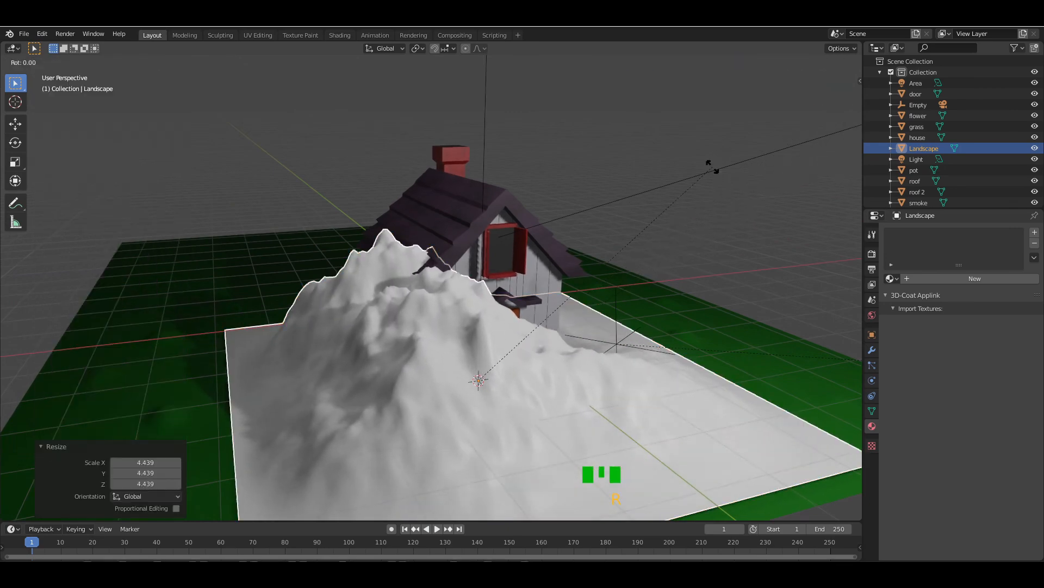
pyautogui.press('9')
pyautogui.press('0')
pyautogui.press('-')
pyautogui.press('Return')
# - Move the landscape about 11.08 m along Y and -3.18 m along X behind the house, checking the camera view
pyautogui.press('g')
pyautogui.press('y')
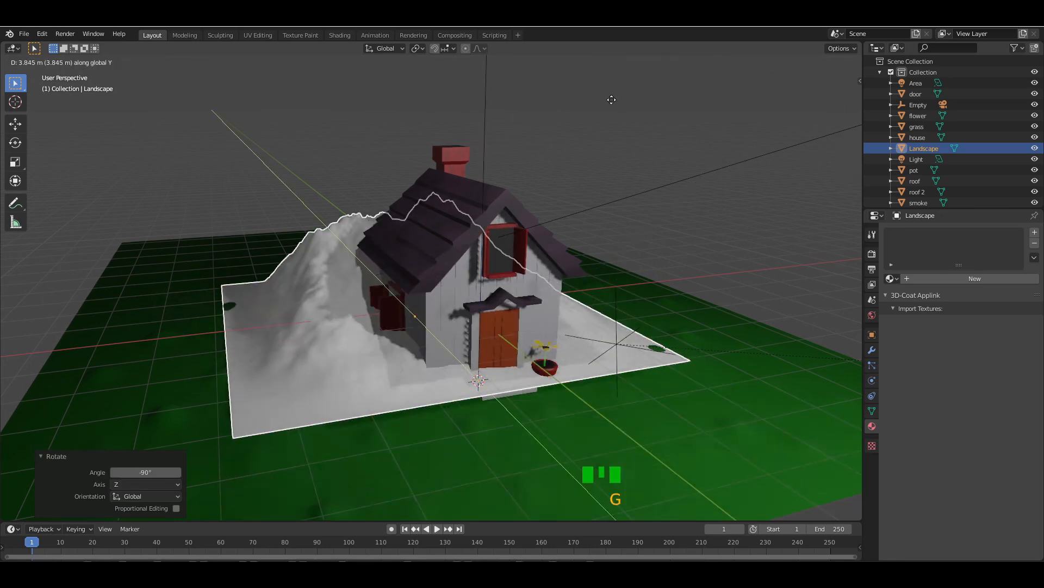
pyautogui.click(565, 59)
pyautogui.press('g')
pyautogui.press('x')
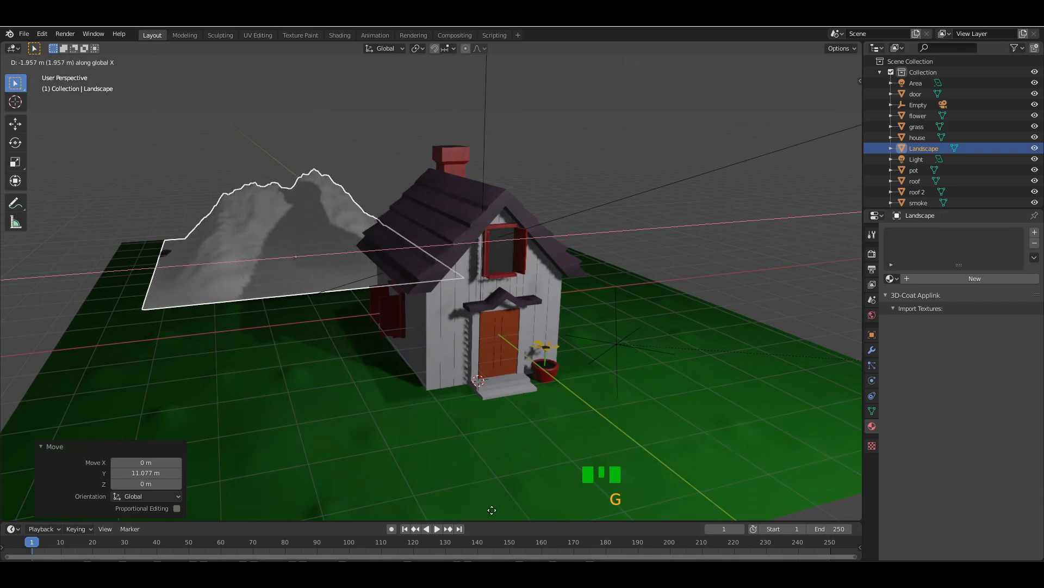
pyautogui.click(471, 509)
pyautogui.press('KP_0')
pyautogui.press('KP_0')
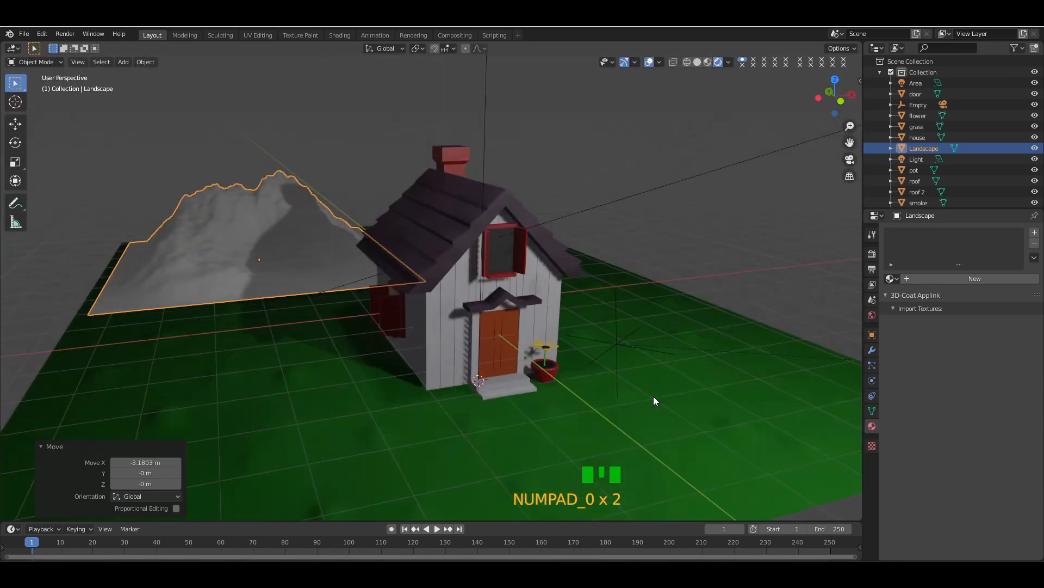
# - Push the landscape about 8 m farther back along Y and stretch it about 2.03 times along X
pyautogui.press('KP_Subtract')
pyautogui.press('KP_Subtract')
pyautogui.press('KP_Subtract')
pyautogui.press('g')
pyautogui.press('y')
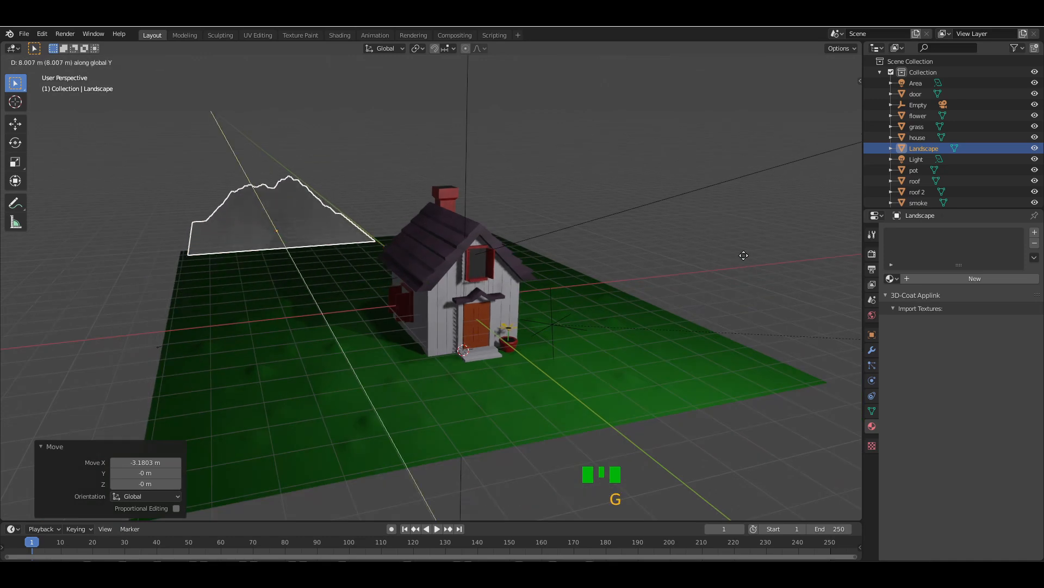
pyautogui.click(743, 255)
pyautogui.press('s')
pyautogui.press('x')
pyautogui.click(357, 148)
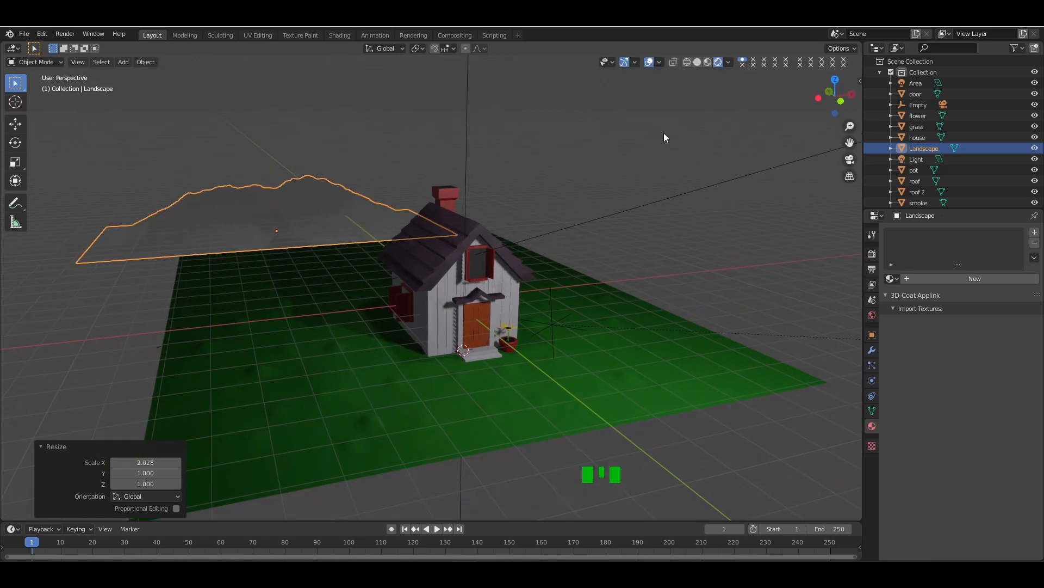
# - Move the landscape about 2.84 m along X, scale its height about 1.42 times along Z, and check the camera view
pyautogui.moveTo(841, 101); pyautogui.dragTo(805, 116)
pyautogui.press('g')
pyautogui.press('x')
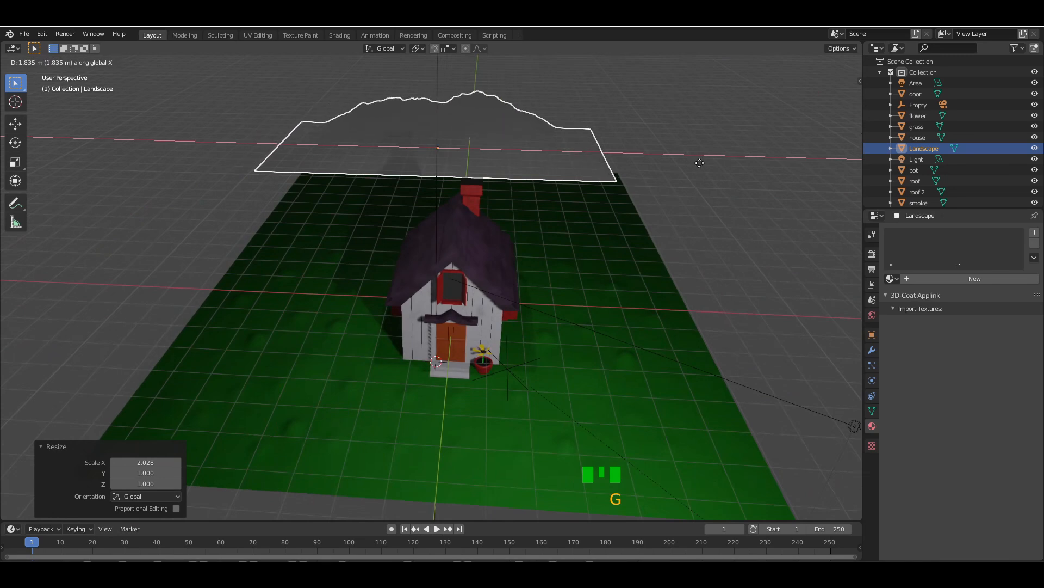
pyautogui.click(717, 166)
pyautogui.press('s')
pyautogui.press('z')
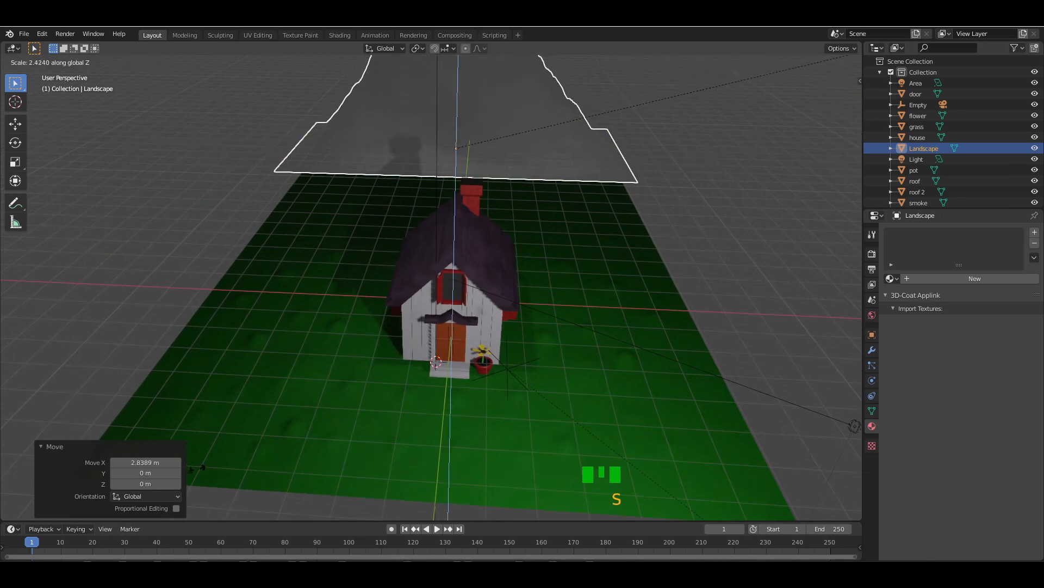
pyautogui.click(818, 110)
pyautogui.press('KP_0')
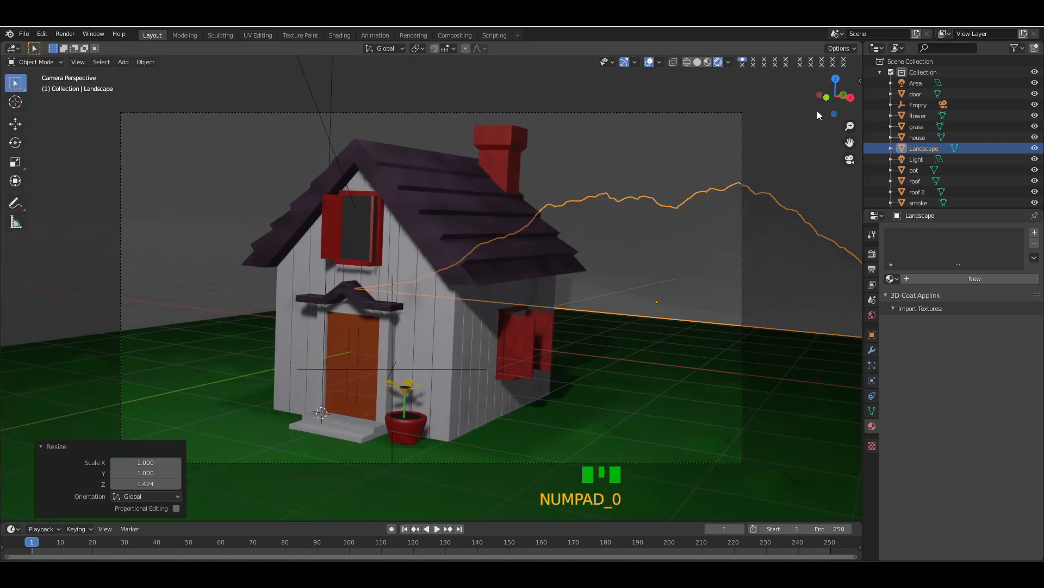
pyautogui.press('KP_0')
# - Duplicate the landscape, rotate the copy 90° about Z, and move it about -12.4 m along X
pyautogui.hotkey('shift', 'd')
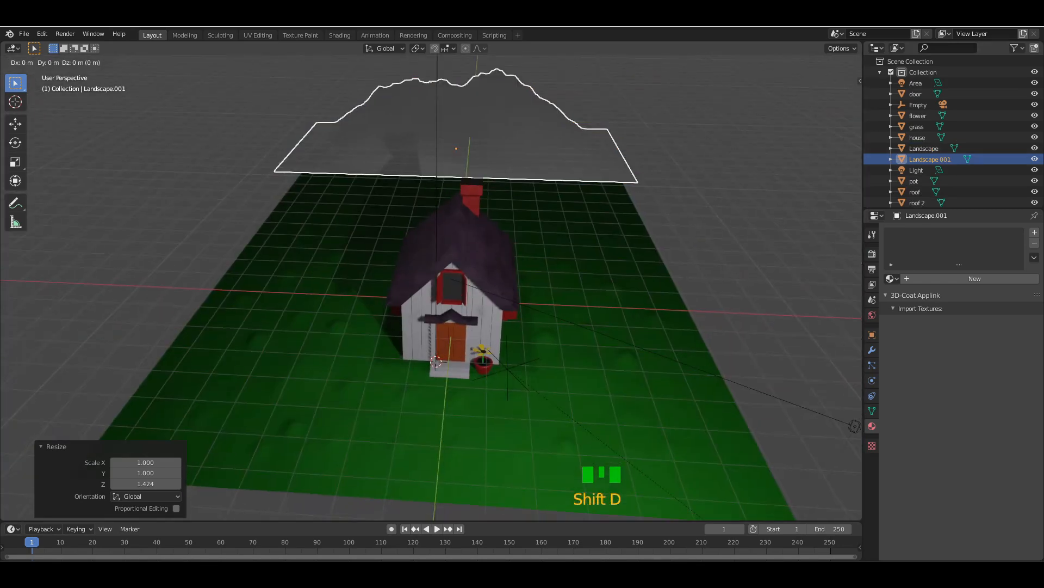
pyautogui.write('rz90')
pyautogui.press('Return')
pyautogui.press('g')
pyautogui.press('y')
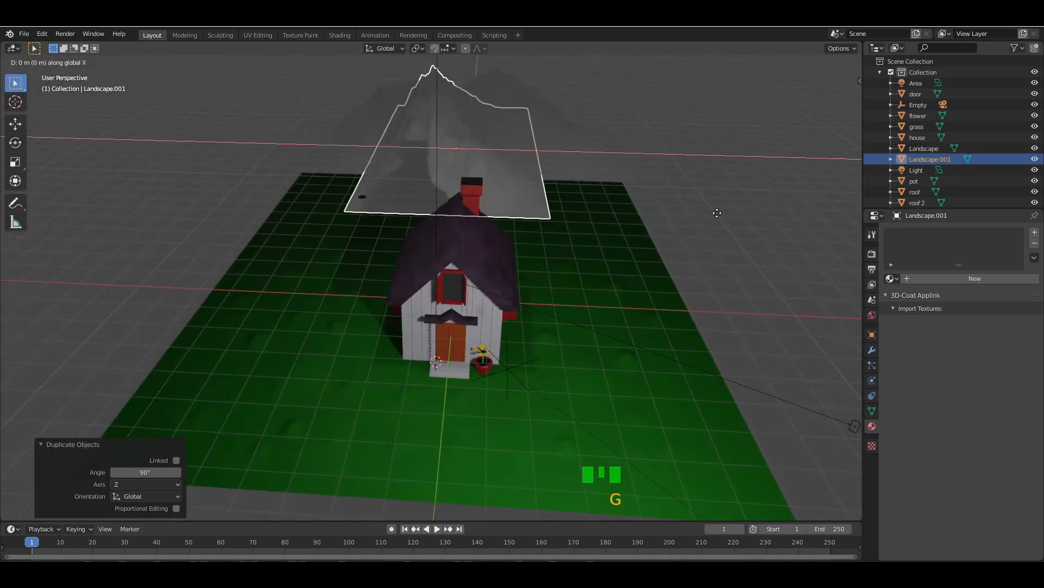
pyautogui.click(503, 249)
# - Shift the landscape copy forward along Y beside the grass, about 0.5 m along X, and a further -0.38 m along Y
pyautogui.press('g')
pyautogui.press('y')
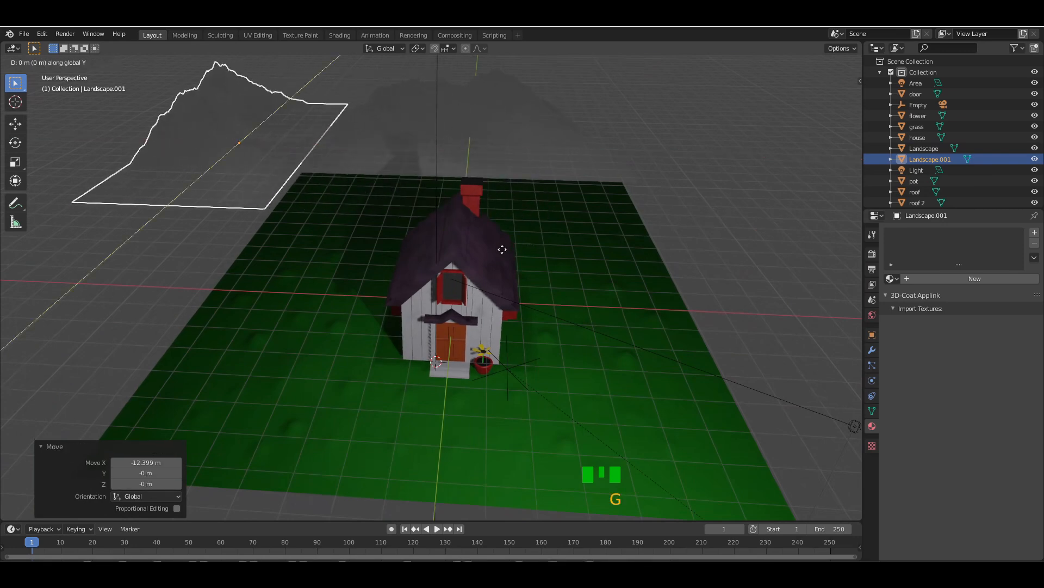
pyautogui.click(493, 291)
pyautogui.press('g')
pyautogui.press('x')
pyautogui.click(502, 302)
pyautogui.press('g')
pyautogui.press('y')
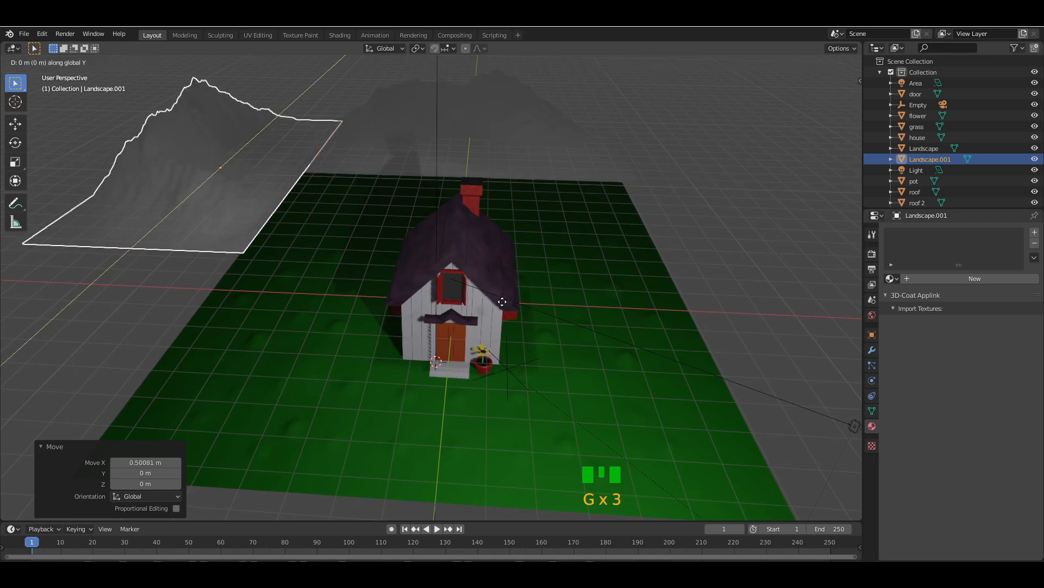
pyautogui.click(502, 307)
# - In the camera view, assign the green grass material, Material.006, to both the landscape copy and the original landscape
pyautogui.press('KP_0')
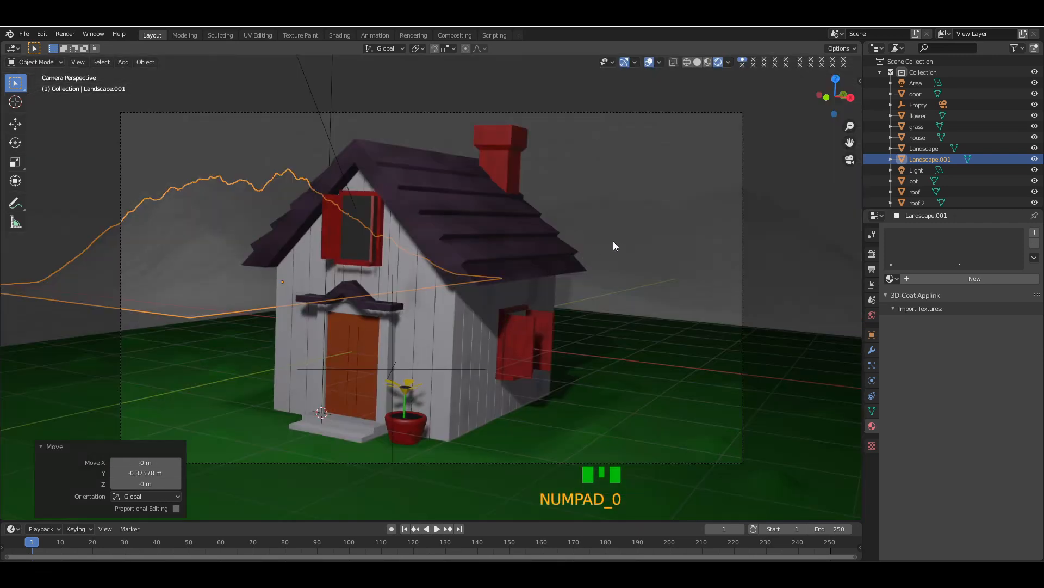
pyautogui.click(892, 278)
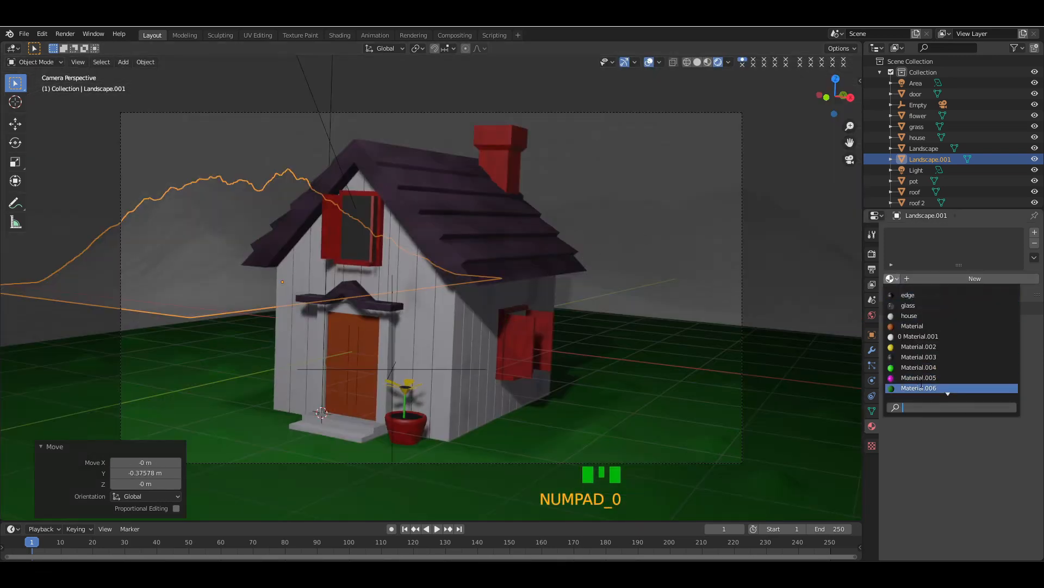
pyautogui.click(919, 378)
pyautogui.click(923, 388)
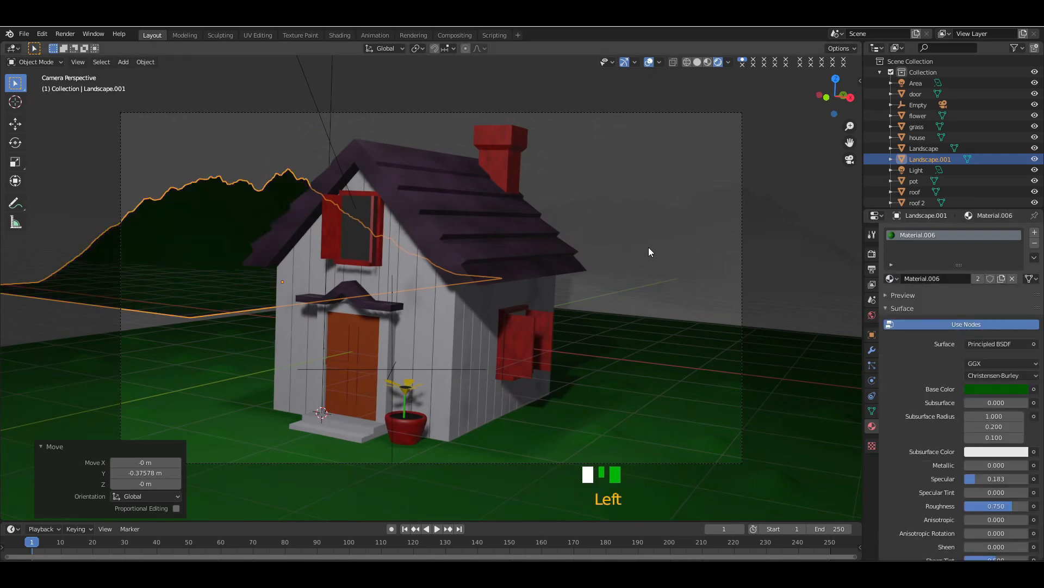
pyautogui.click(648, 247)
pyautogui.click(892, 278)
pyautogui.click(923, 388)
# - Stretch the landscape copy about 1.4 times along Y, move it about 0.24 m along X, and lower it slightly along Z
pyautogui.click(223, 296)
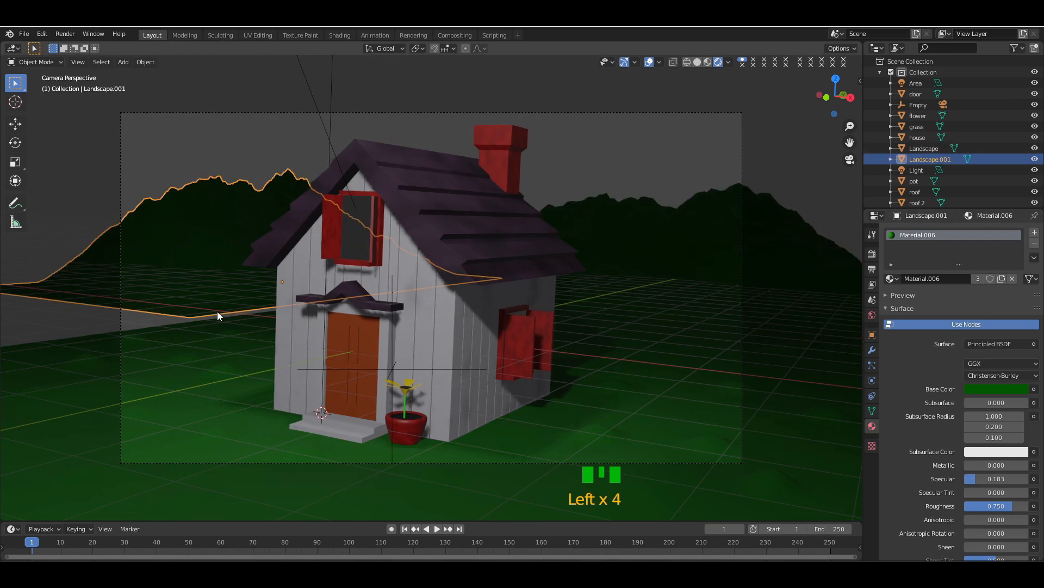
pyautogui.press('s')
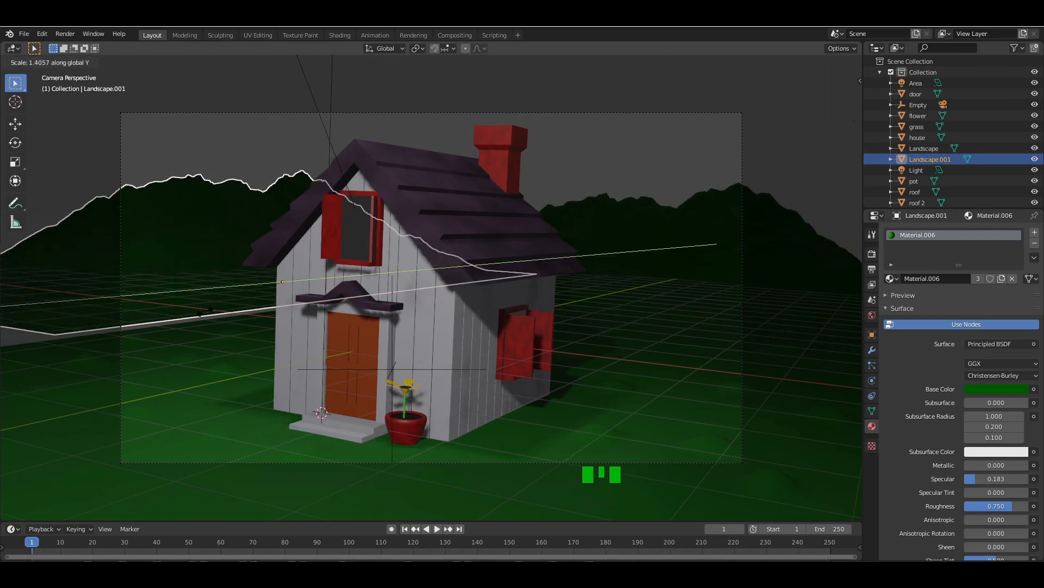
pyautogui.click(205, 305)
pyautogui.press('g')
pyautogui.press('x')
pyautogui.click(210, 317)
pyautogui.press('g')
pyautogui.press('z')
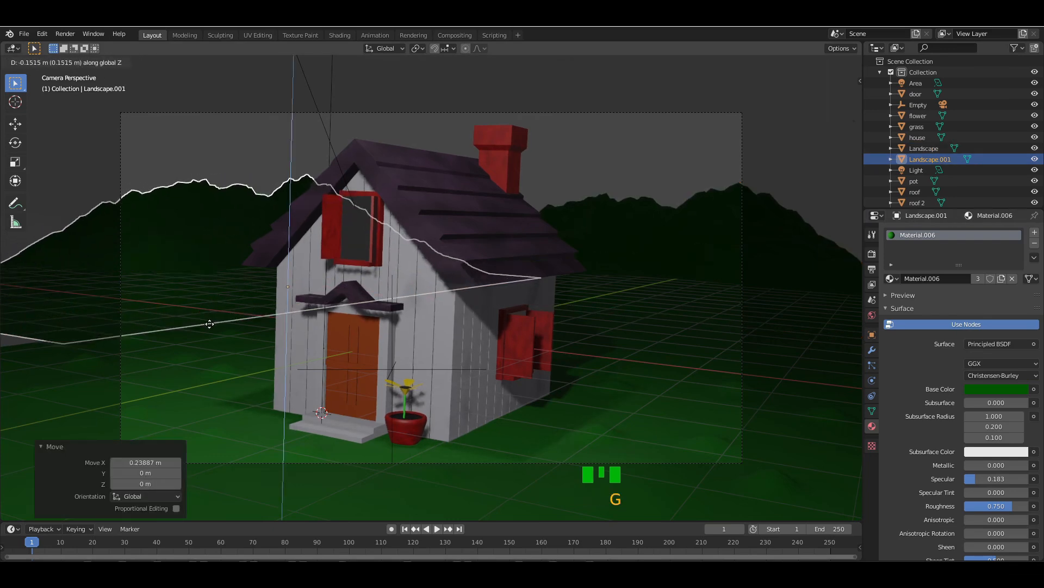
pyautogui.click(210, 326)
# - Scale the landscape copy taller along Z, deselect it, hide the overlays, and leave the camera view
pyautogui.press('s')
pyautogui.press('z')
pyautogui.click(658, 89)
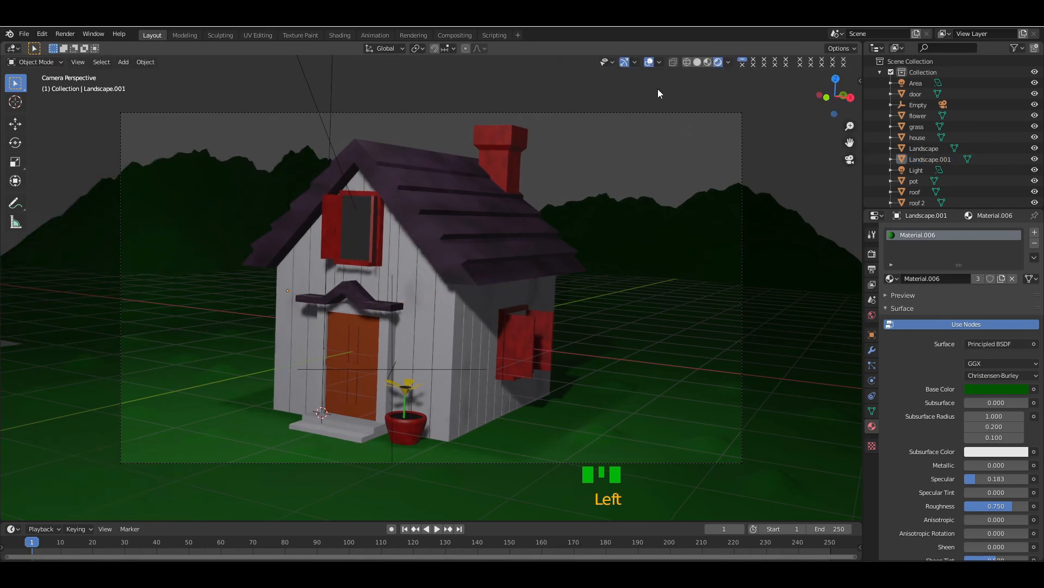
pyautogui.click(648, 62)
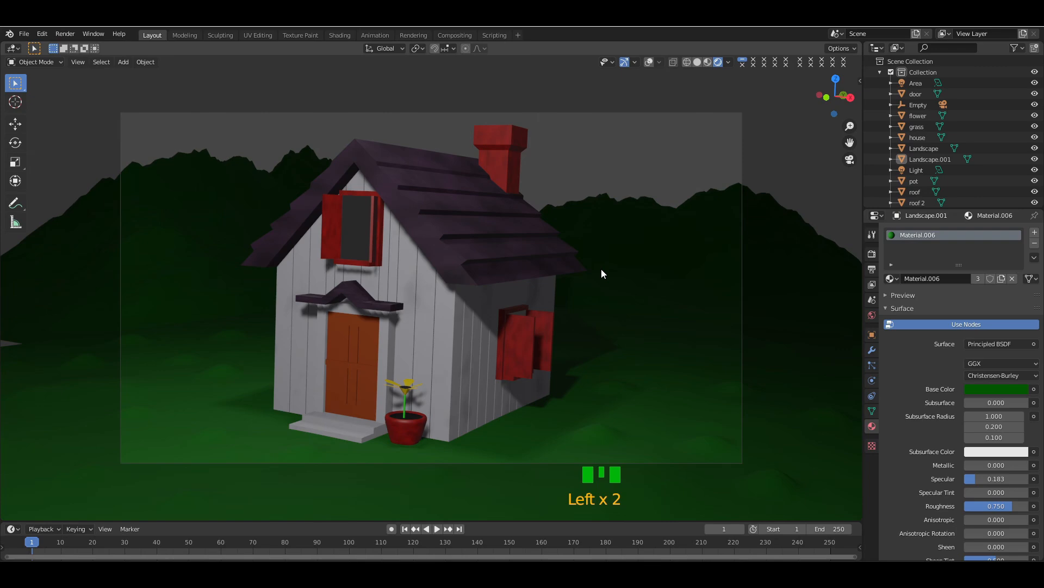
pyautogui.press('KP_0')
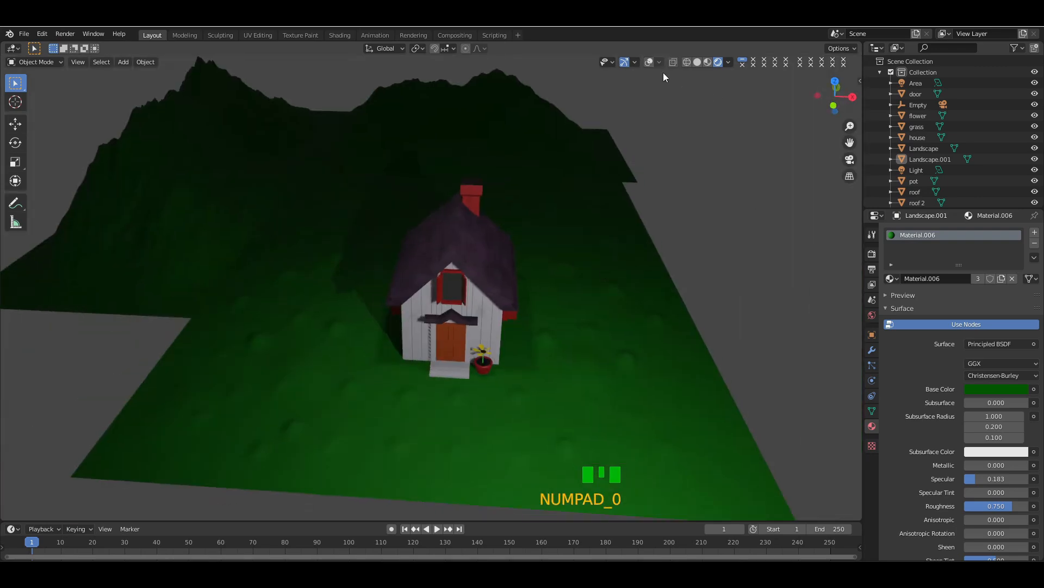
# - Show the overlays outside the camera view and move the area light above the house about 3.03 m along X
pyautogui.click(649, 62)
pyautogui.moveTo(822, 104); pyautogui.dragTo(546, 243)
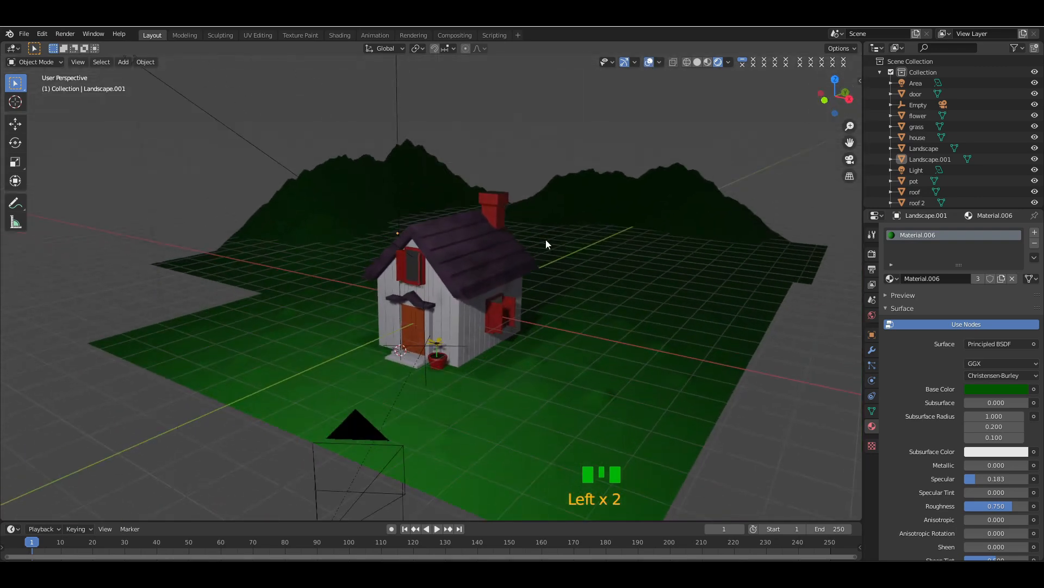
pyautogui.press('KP_Subtract')
pyautogui.moveTo(828, 98); pyautogui.dragTo(714, 117)
pyautogui.click(407, 82)
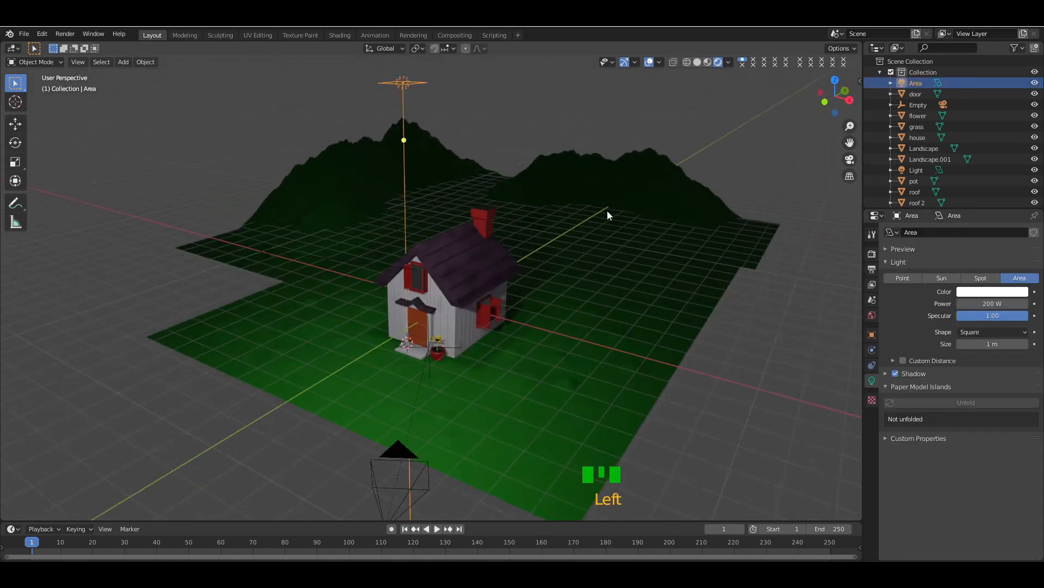
pyautogui.press('g')
pyautogui.press('x')
pyautogui.click(699, 209)
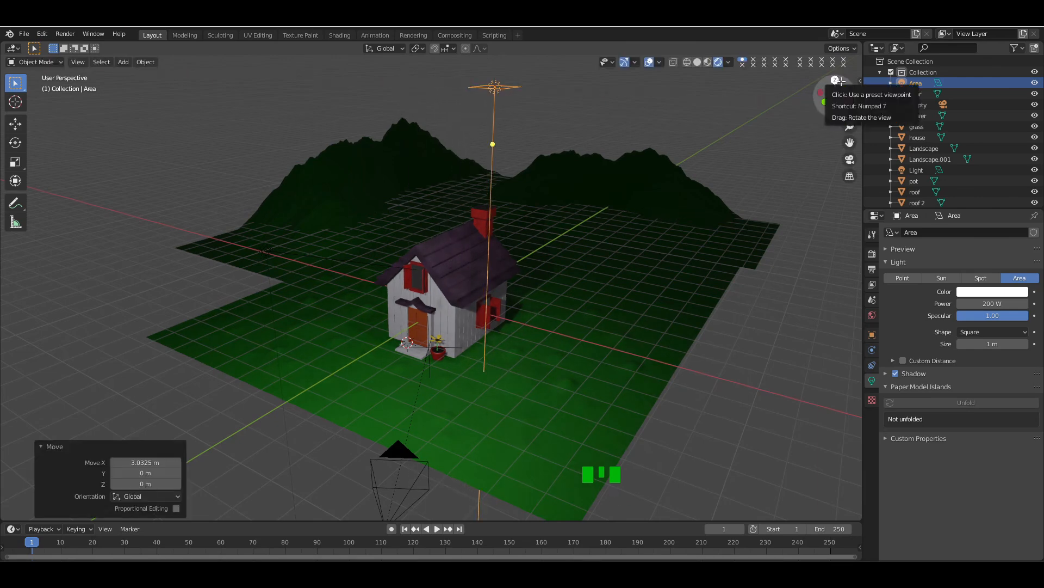
# - Shift the area light about 0.74 m along Y and about -1.6 m along X
pyautogui.moveTo(825, 87); pyautogui.dragTo(574, 212)
pyautogui.press('g')
pyautogui.press('y')
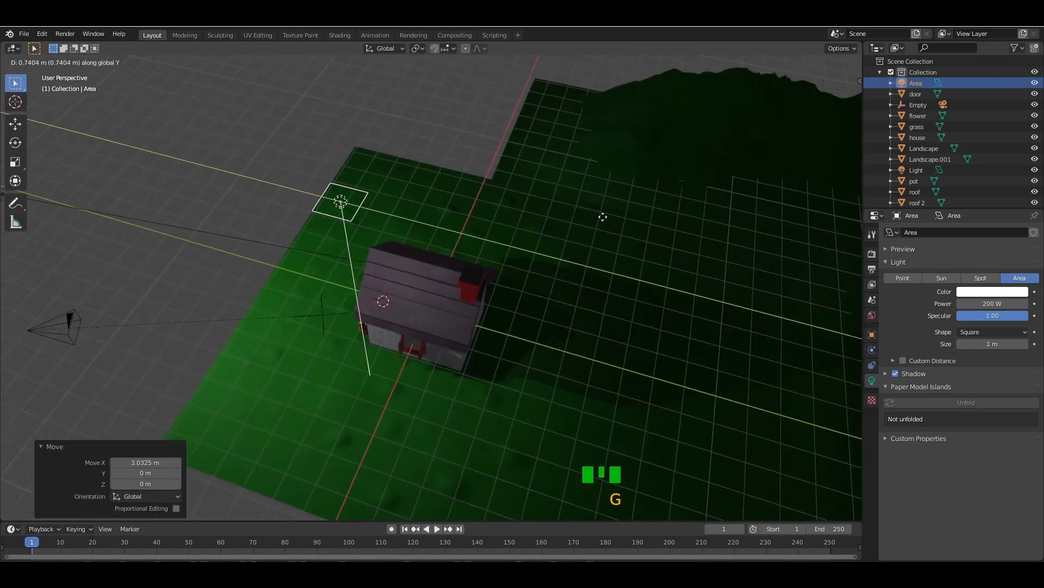
pyautogui.click(603, 217)
pyautogui.press('g')
pyautogui.press('x')
pyautogui.press('Escape')
# - Duplicate the area light and place the copy along Y behind the house
pyautogui.hotkey('shift', 'd')
pyautogui.press('y')
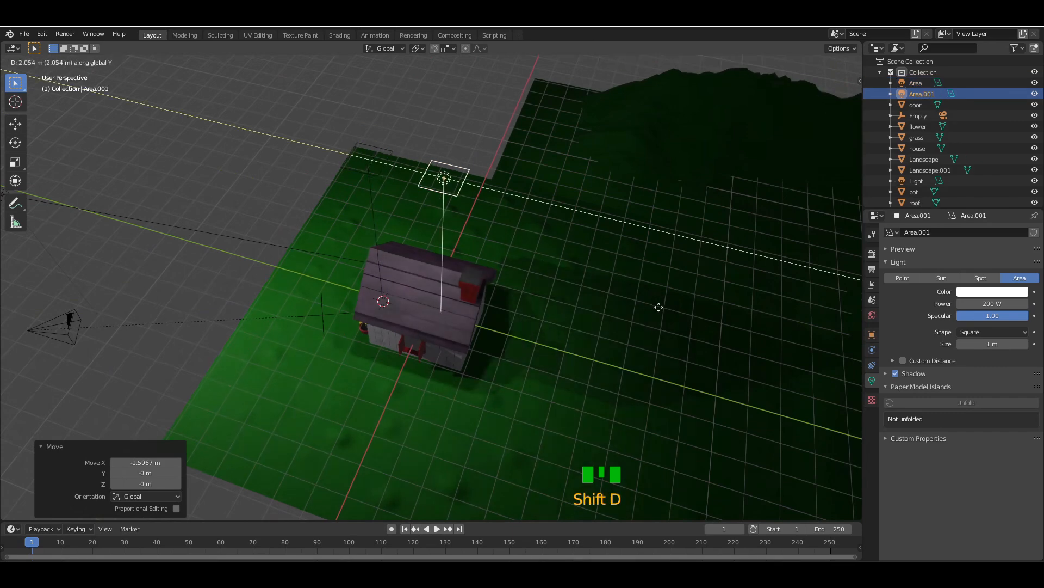
pyautogui.click(724, 341)
pyautogui.moveTo(834, 97); pyautogui.dragTo(801, 58)
pyautogui.moveTo(570, 169); pyautogui.dragTo(297, 419)
pyautogui.moveTo(832, 97); pyautogui.dragTo(756, 84)
pyautogui.moveTo(368, 139); pyautogui.dragTo(404, 165)
pyautogui.moveTo(833, 98); pyautogui.dragTo(1014, 130)
# - Rotate the rear area light about -22.7° around the global X axis so it points at the house
pyautogui.press('r')
pyautogui.press('y')
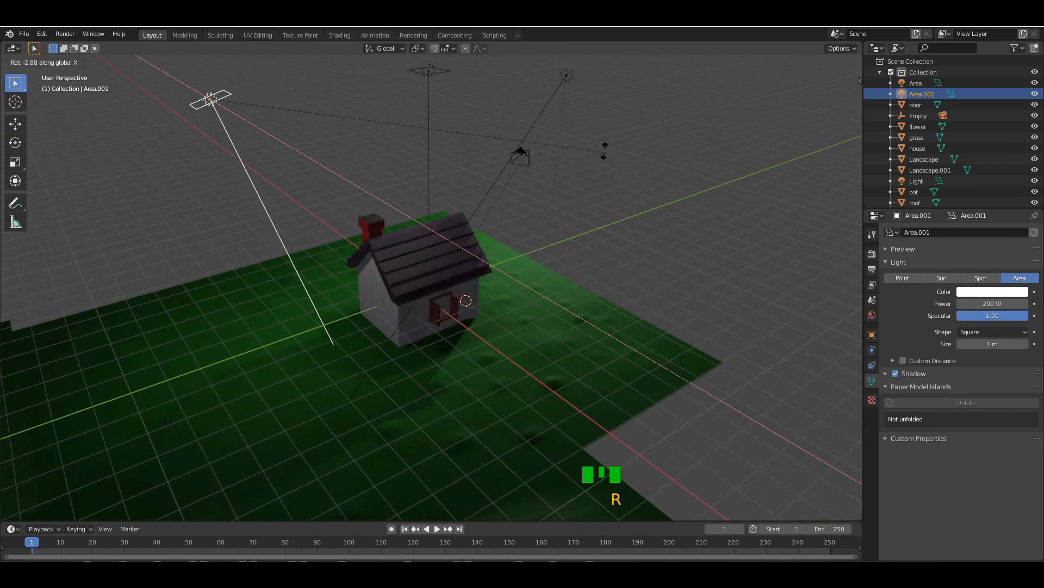
pyautogui.press('Return')
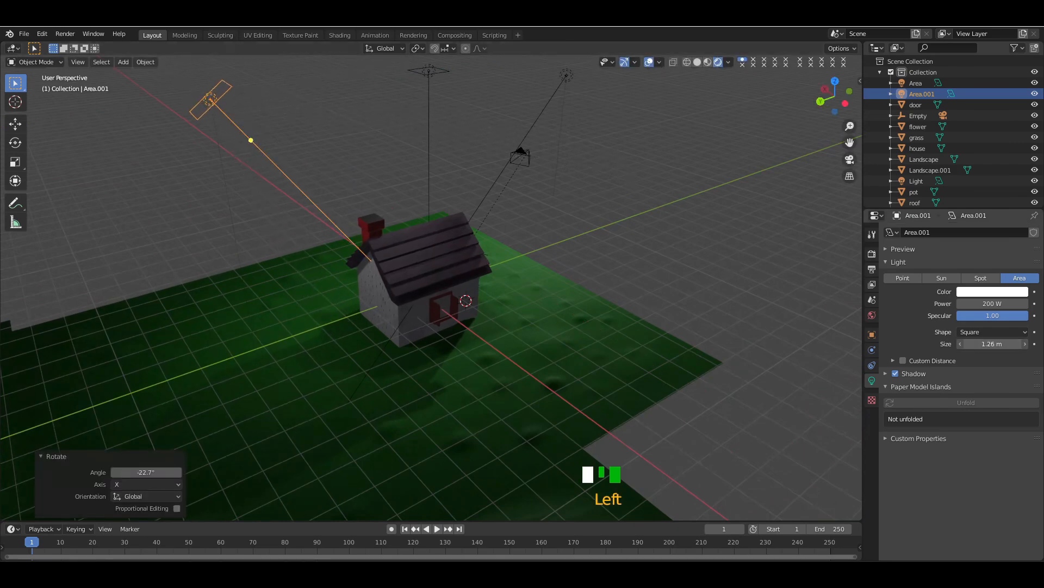
# - Set the rear area light's size to 2.42 m and power to 400 W, and check it through the camera
pyautogui.press('Return')
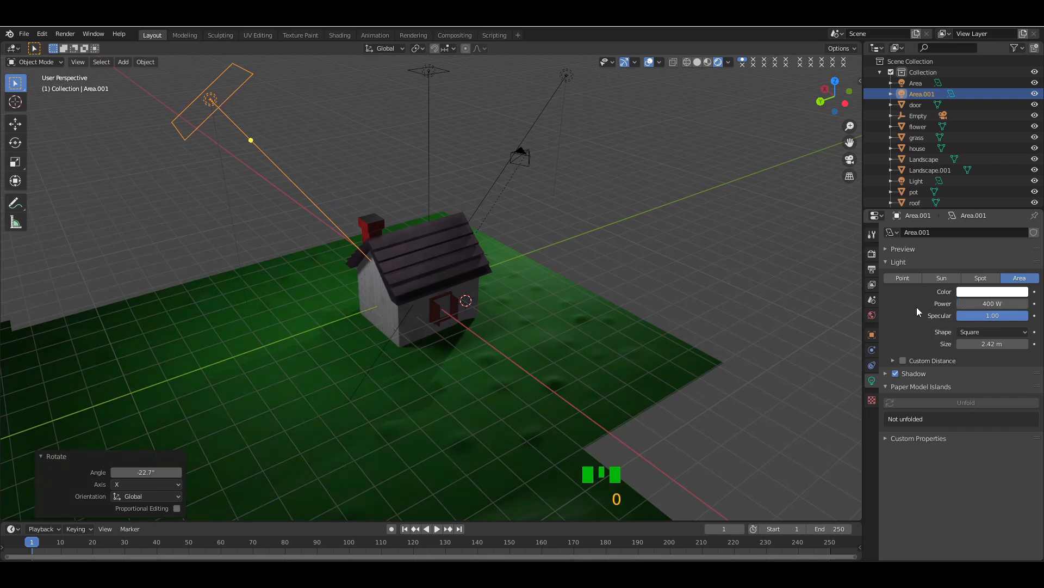
pyautogui.moveTo(820, 100); pyautogui.dragTo(621, 163)
pyautogui.press('KP_0')
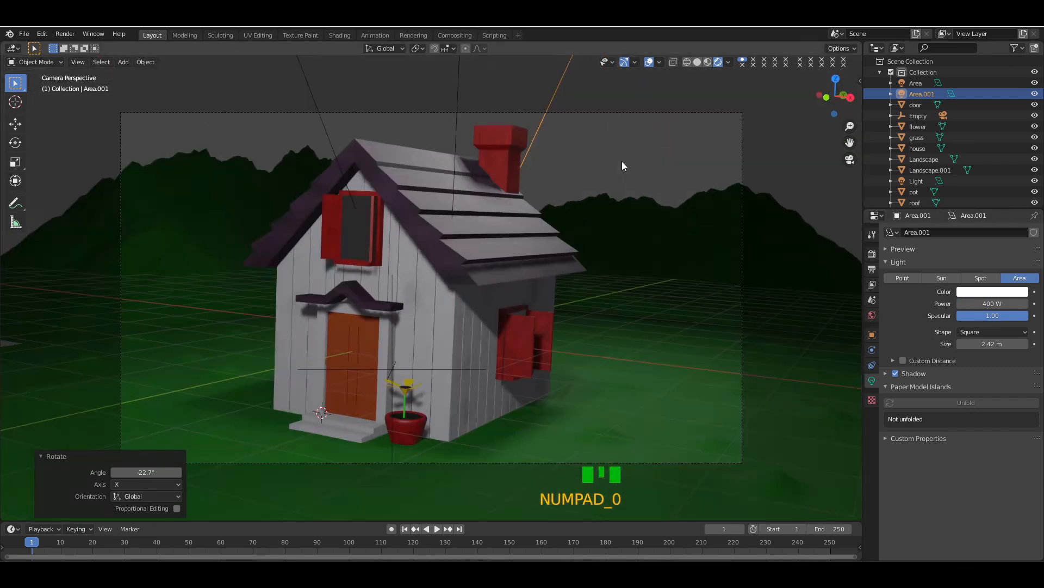
# - Set the original area light's power to 400 W and the rear one's to 300 W, and hide the overlays
pyautogui.click(455, 175)
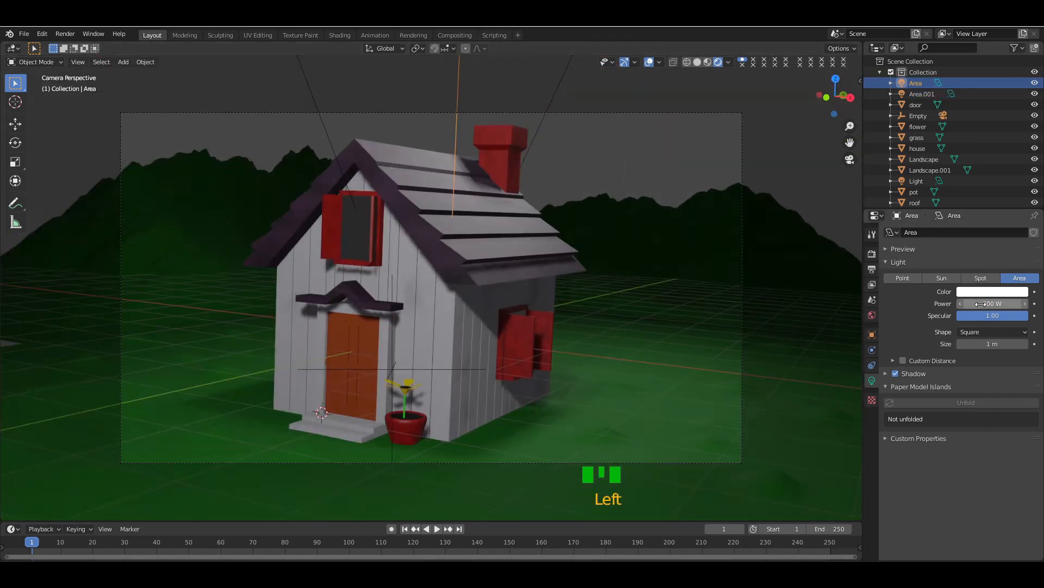
pyautogui.press('Return')
pyautogui.click(537, 129)
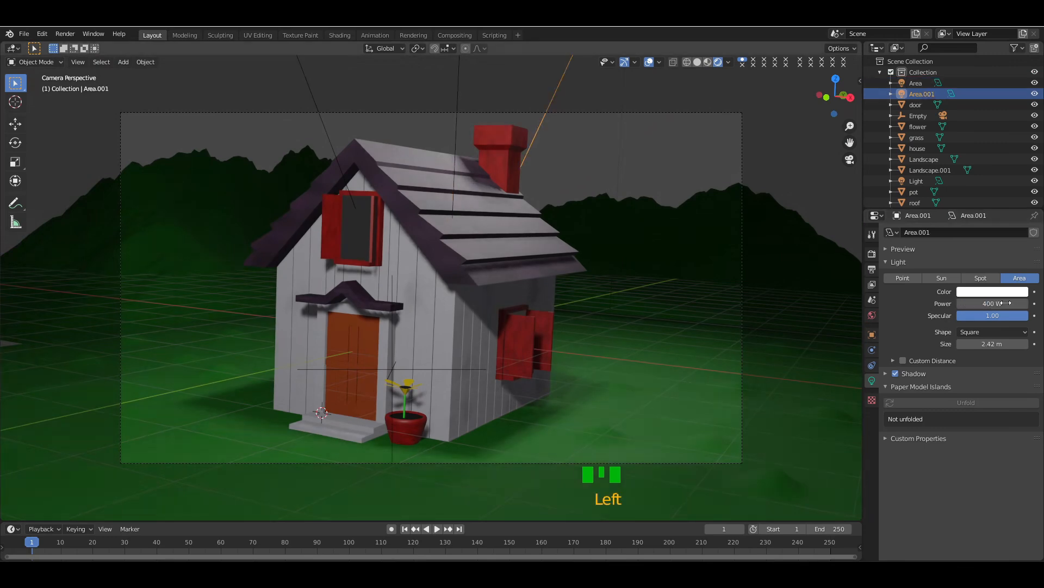
pyautogui.doubleClick(988, 303)
pyautogui.write('300')
pyautogui.press('Return')
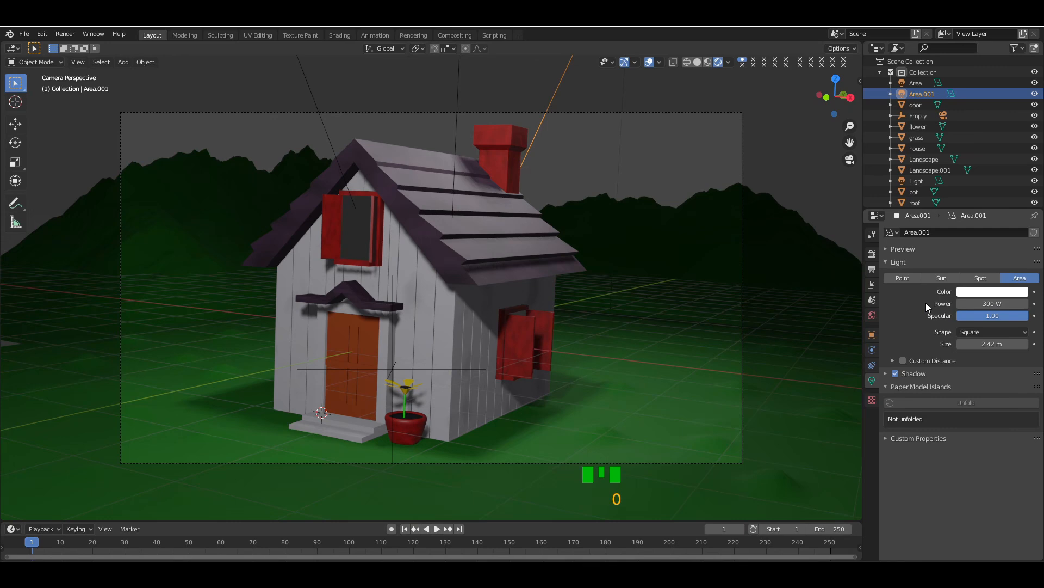
pyautogui.click(649, 63)
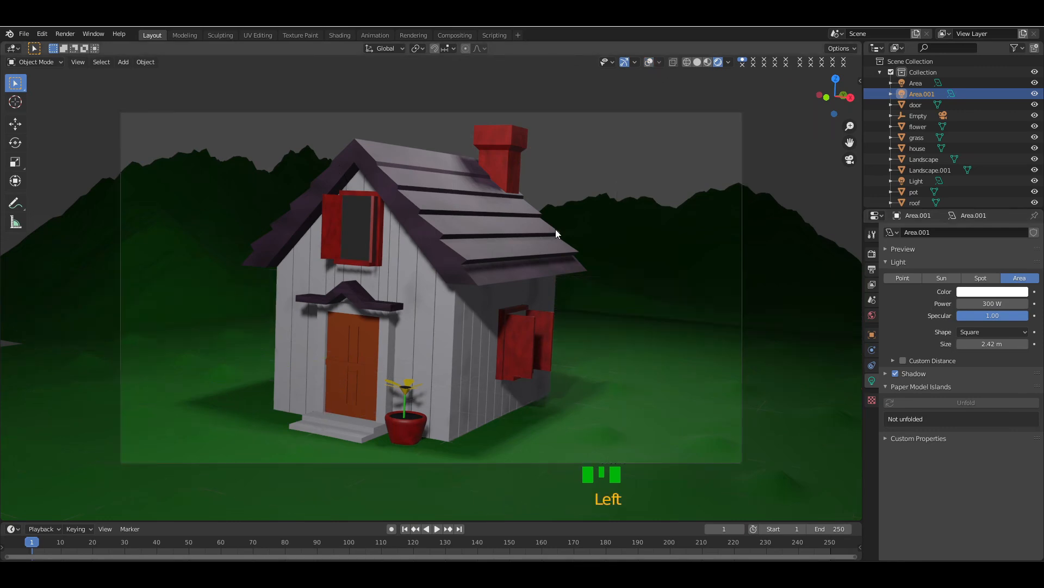
# - Duplicate the original area light and place the copy about 10.19 m along Y, towards the mountains
pyautogui.press('KP_0')
pyautogui.moveTo(834, 97); pyautogui.dragTo(778, 121)
pyautogui.click(422, 98)
pyautogui.hotkey('shift', 'd')
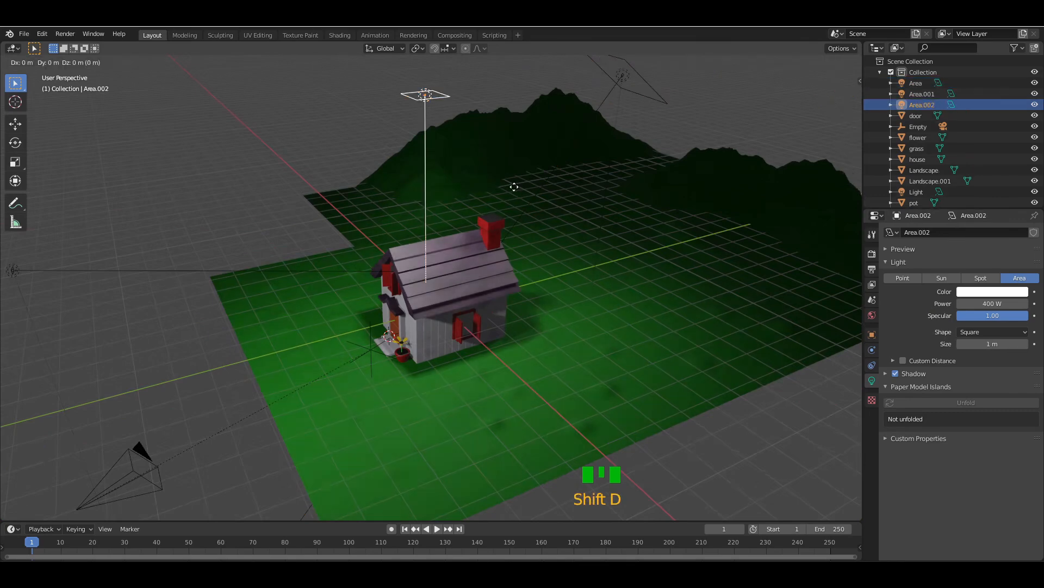
pyautogui.press('y')
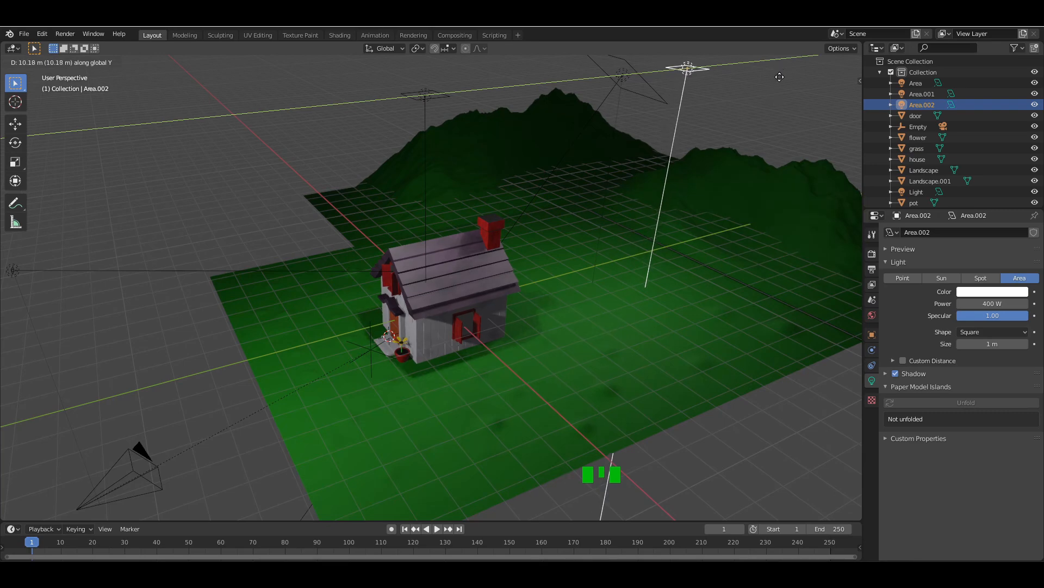
pyautogui.click(779, 77)
# - Move the mountain area light about 2.24 m further along Y and about -5.2 m along X
pyautogui.press('KP_Subtract')
pyautogui.press('KP_Subtract')
pyautogui.press('KP_Subtract')
pyautogui.press('g')
pyautogui.press('y')
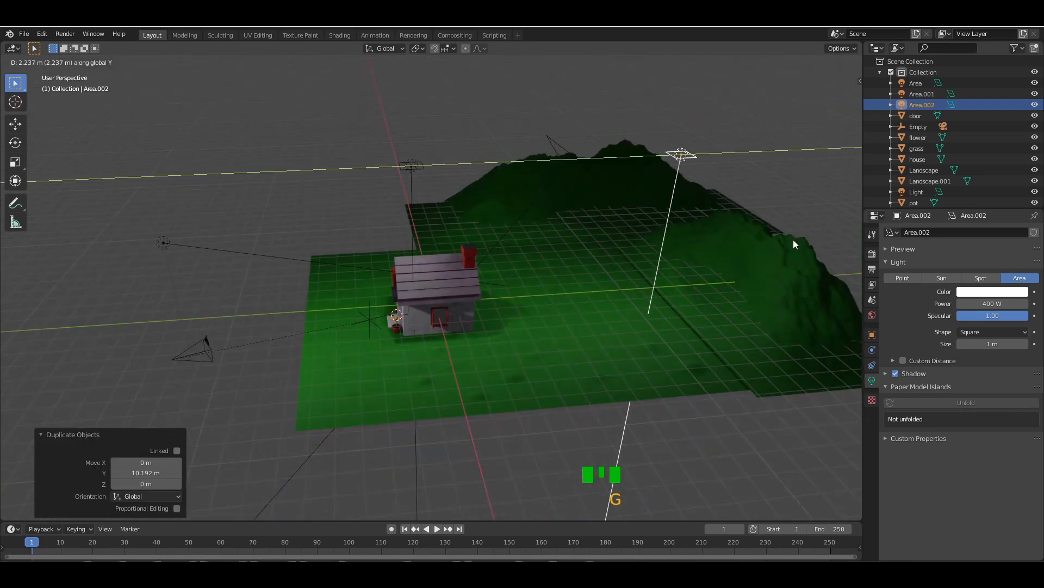
pyautogui.click(796, 241)
pyautogui.press('g')
pyautogui.middleClick(792, 212)
pyautogui.click(783, 150)
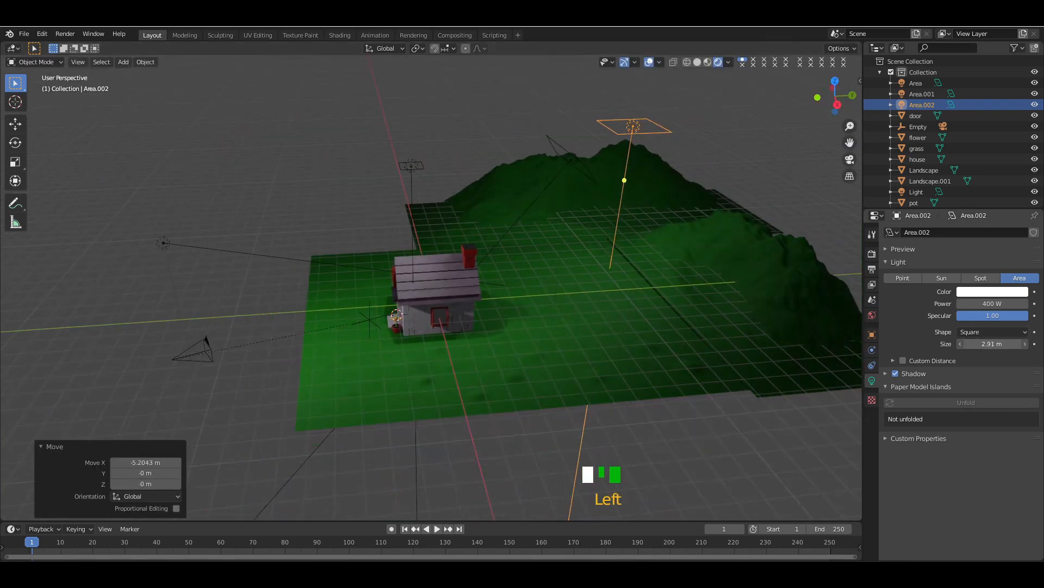
# - Set the mountain light's size to 7.76 m and power to 600 W, and shift it about 2.81 m along Y and -1.45 m along X
pyautogui.moveTo(992, 344); pyautogui.dragTo(979, 315)
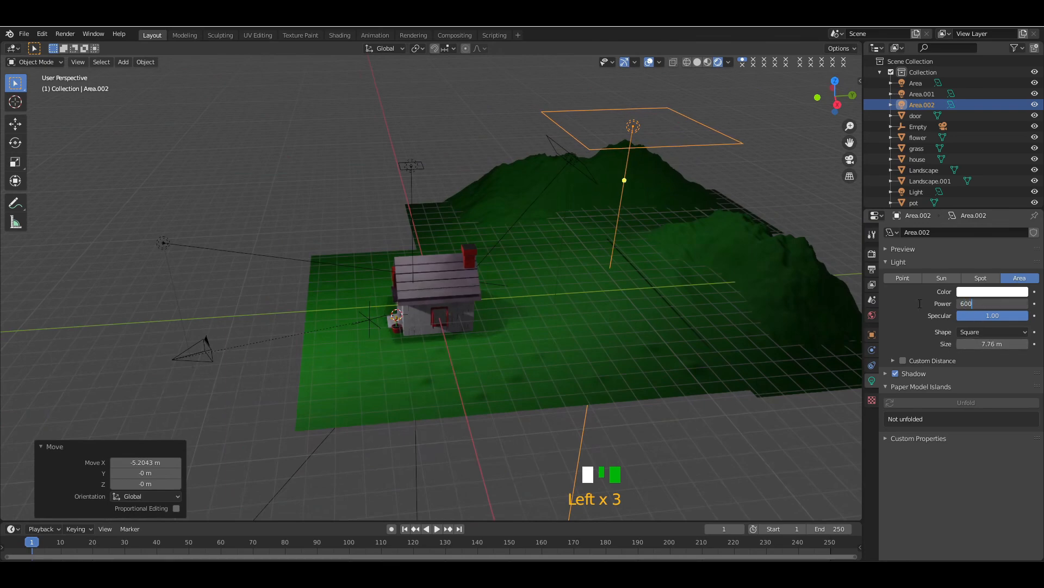
pyautogui.press('Return')
pyautogui.press('g')
pyautogui.press('y')
pyautogui.click(750, 192)
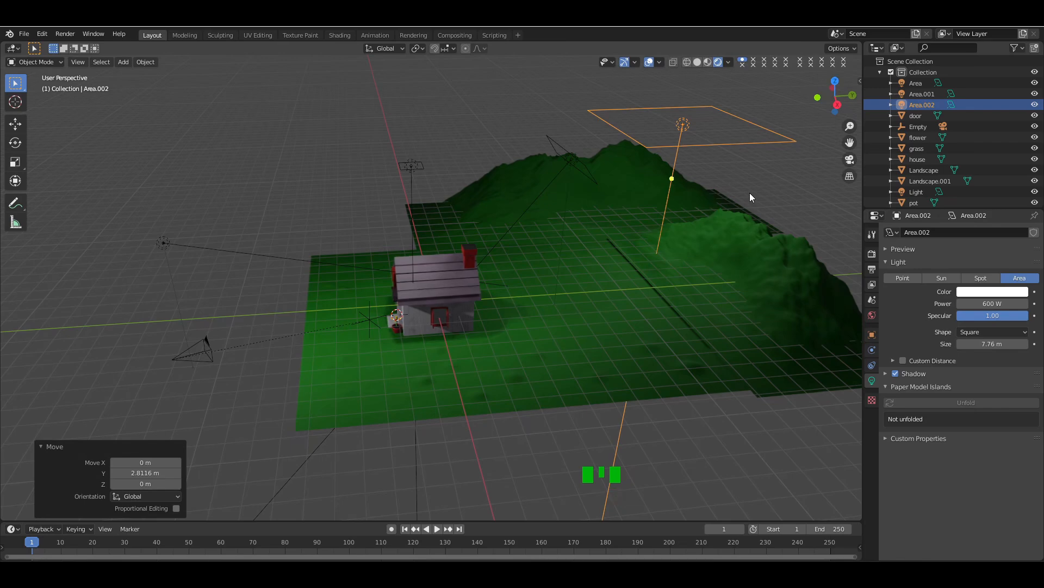
pyautogui.press('g')
pyautogui.click(743, 175)
pyautogui.press('KP_0')
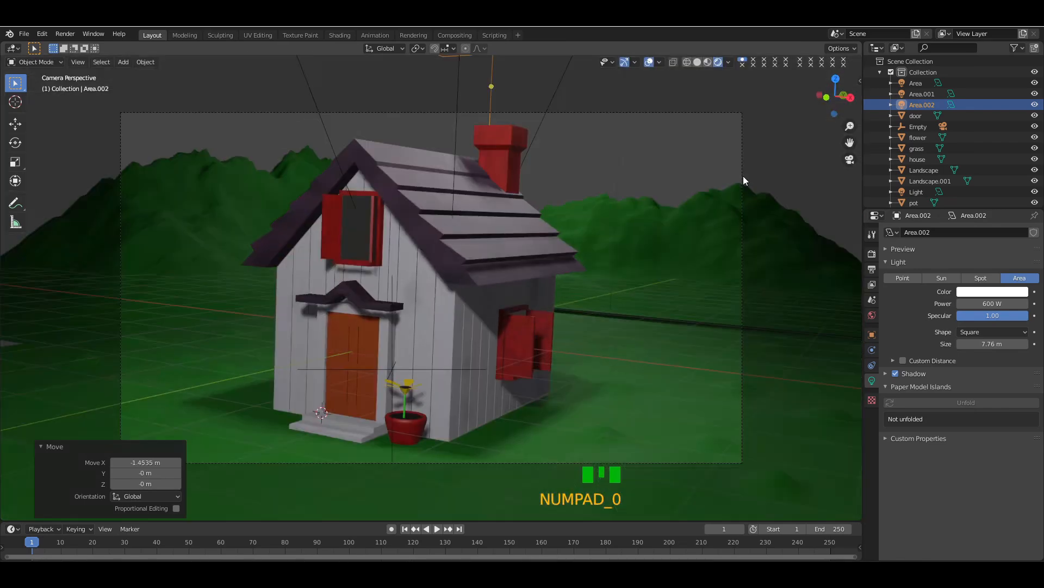
# - Lower the original landscape about 0.3 m along Z to close the dark gap with the grass, and deselect it
pyautogui.click(649, 63)
pyautogui.press('KP_0')
pyautogui.click(727, 225)
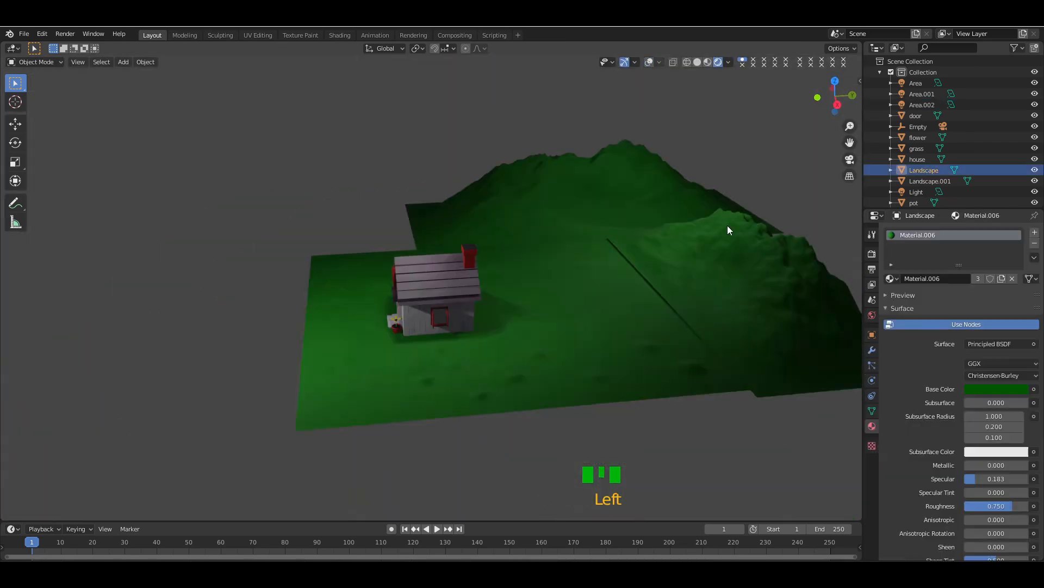
pyautogui.click(650, 62)
pyautogui.press('g')
pyautogui.press('z')
pyautogui.click(677, 442)
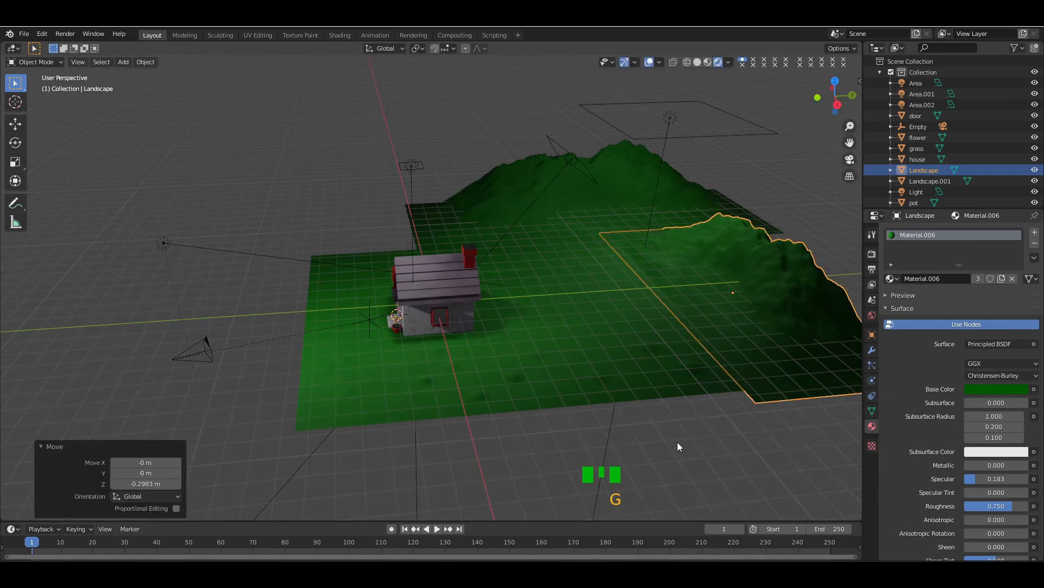
pyautogui.click(678, 441)
# - Try moving the original landscape about -4.5 m along Y, and undo the move after checking the camera view
pyautogui.moveTo(835, 96); pyautogui.dragTo(648, 190)
pyautogui.press('KP_0')
pyautogui.press('KP_0')
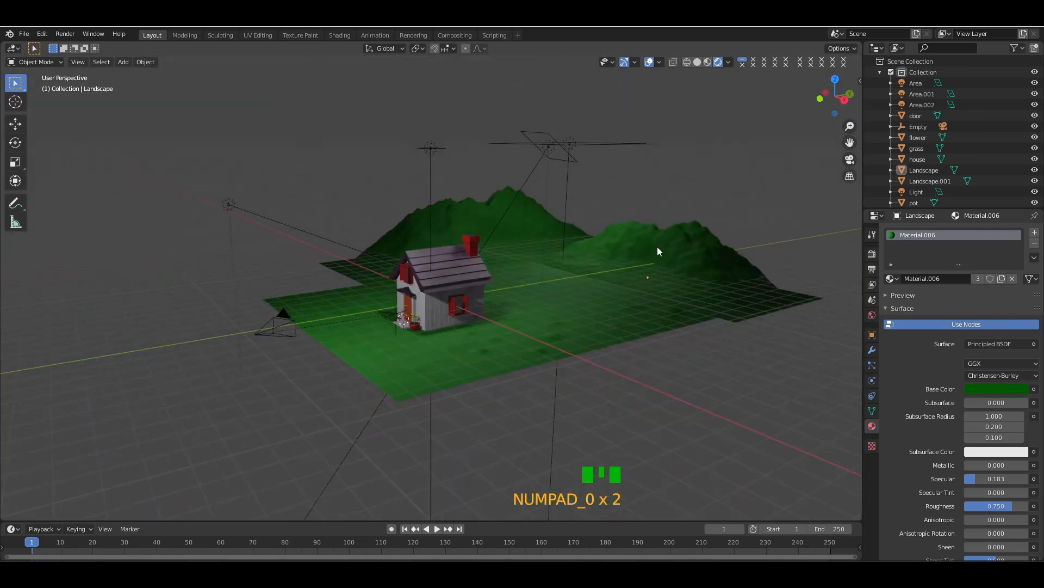
pyautogui.click(657, 247)
pyautogui.press('g')
pyautogui.press('y')
pyautogui.click(682, 208)
pyautogui.press('KP_0')
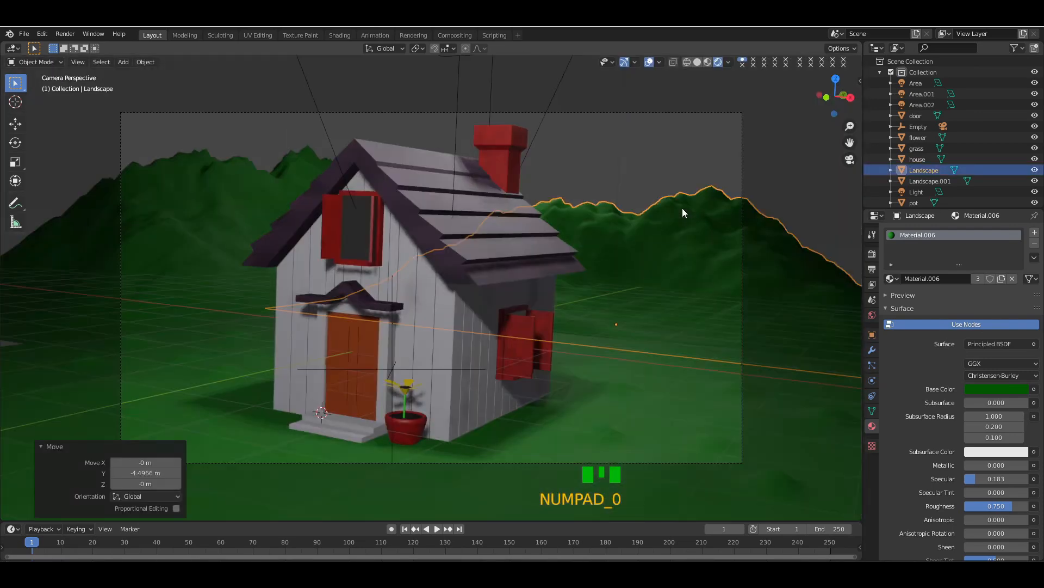
pyautogui.click(661, 169)
pyautogui.hotkey('ctrl', 'z')
pyautogui.hotkey('ctrl', 'z')
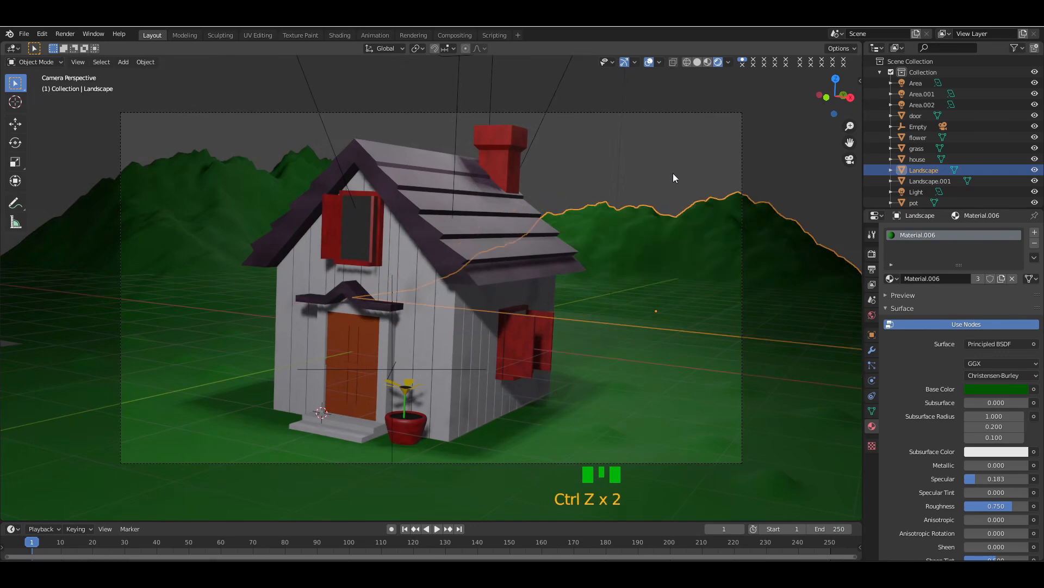
# - Try flattening the original landscape along Z in the camera view, and undo the change
pyautogui.click(674, 177)
pyautogui.click(690, 226)
pyautogui.click(671, 186)
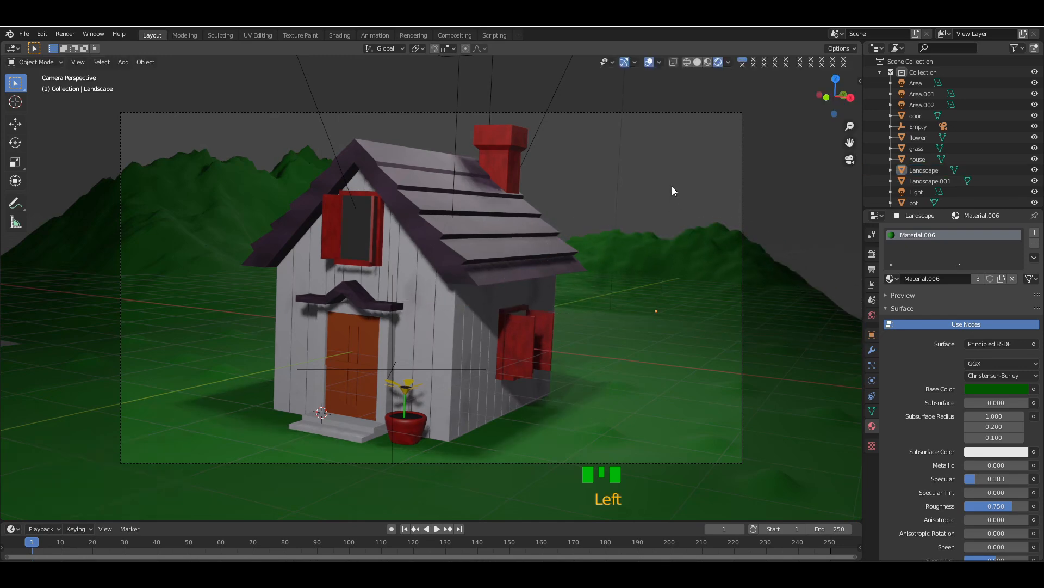
pyautogui.click(650, 63)
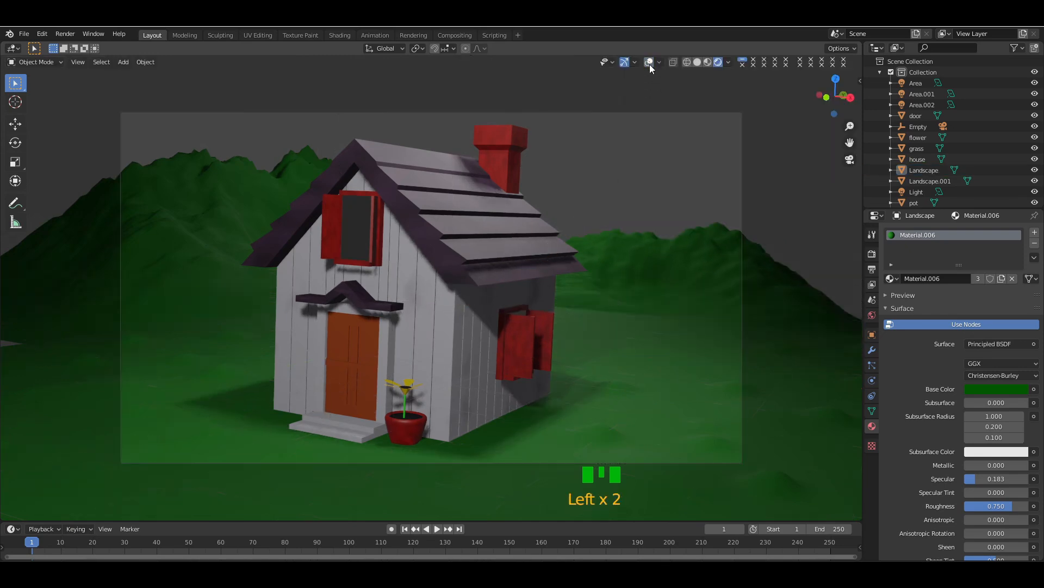
pyautogui.click(649, 64)
pyautogui.hotkey('ctrl', 'z')
pyautogui.hotkey('ctrl', 'z')
pyautogui.click(671, 185)
# - Hide the overlays, raise the original landscape about 0.2 m along Z, and deselect it
pyautogui.click(648, 62)
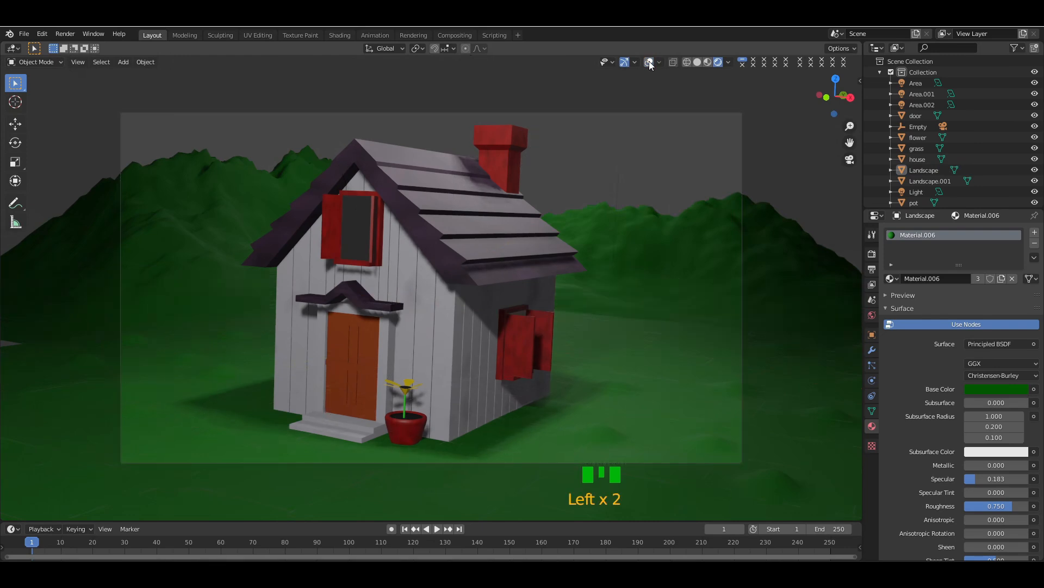
pyautogui.click(674, 255)
pyautogui.press('g')
pyautogui.press('z')
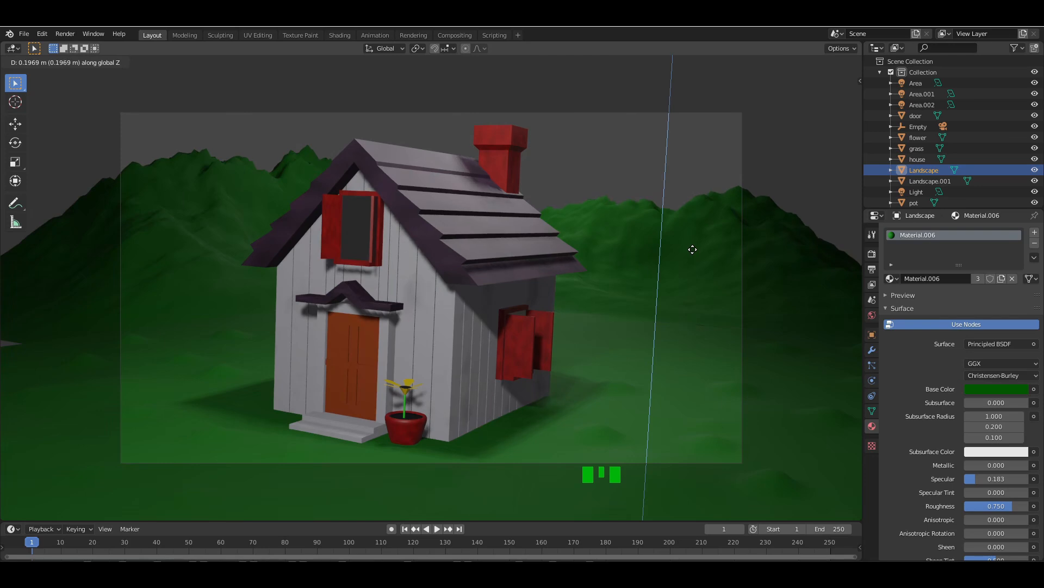
pyautogui.click(693, 249)
pyautogui.click(646, 80)
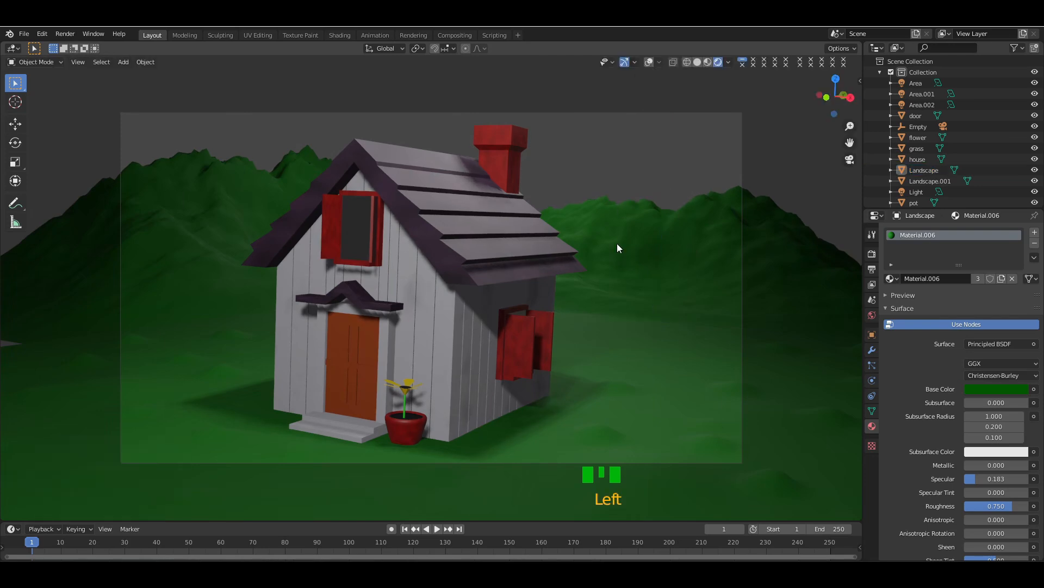
# - Leave the camera view, show the overlays, and create a Dynamic sky world
pyautogui.press('KP_0')
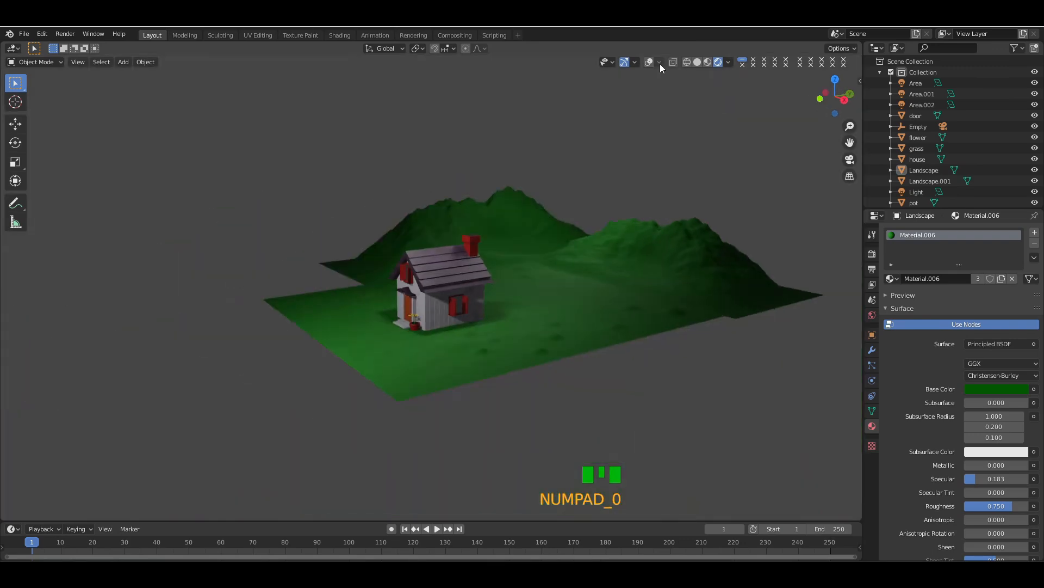
pyautogui.click(650, 62)
pyautogui.press('n')
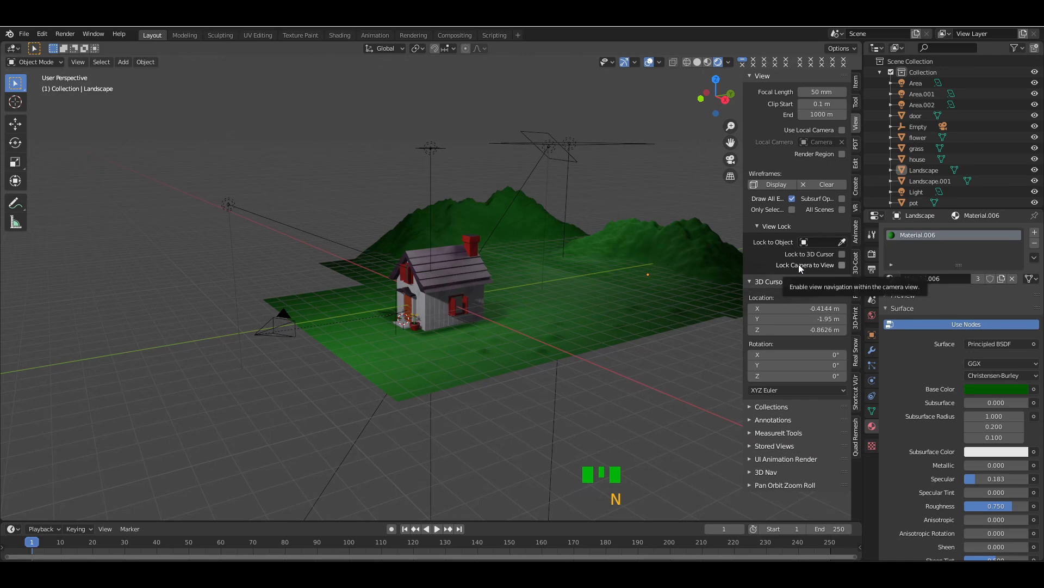
pyautogui.click(857, 186)
pyautogui.click(751, 208)
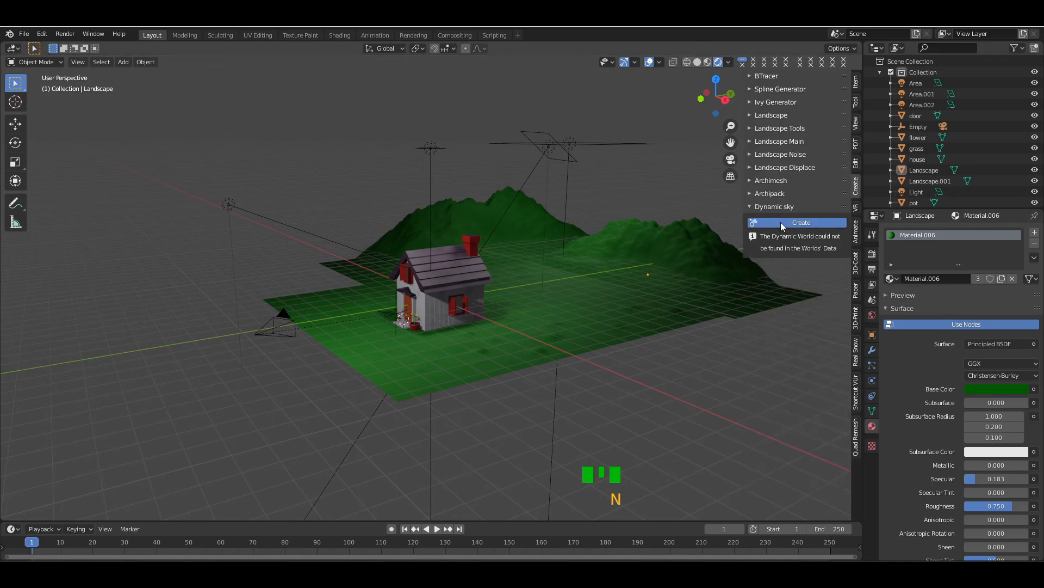
pyautogui.click(781, 222)
# - Assign the Dynamic_1 world to the scene
pyautogui.click(871, 316)
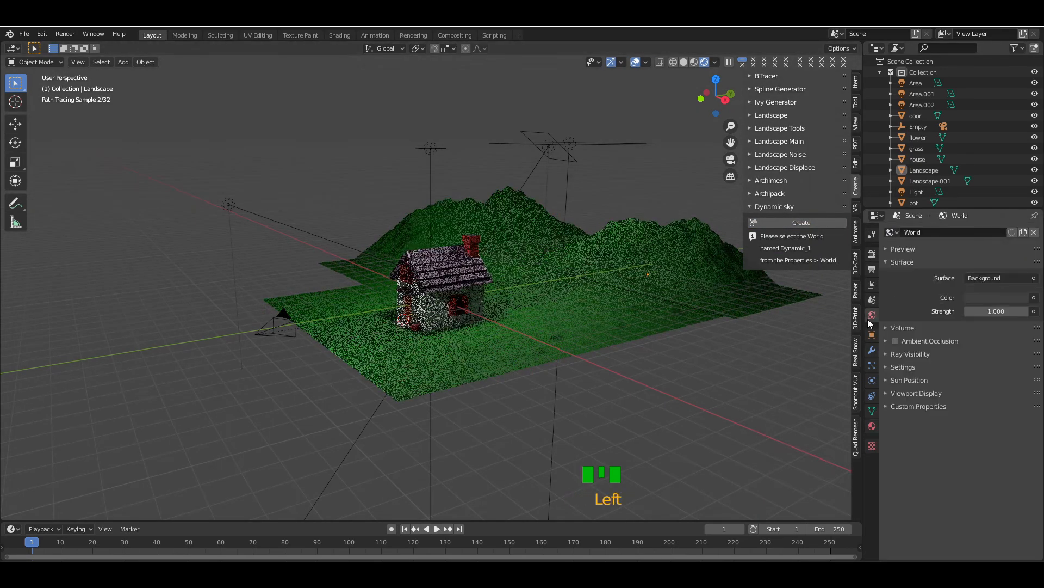
pyautogui.click(892, 232)
pyautogui.click(917, 248)
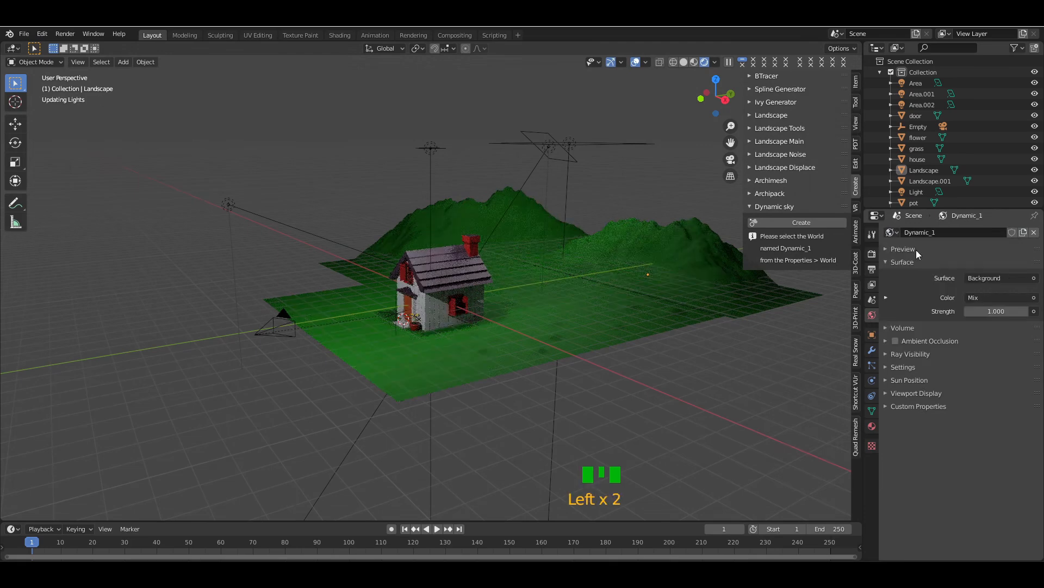
# - Switch the scene's render engine from Cycles to Eevee
pyautogui.click(883, 250)
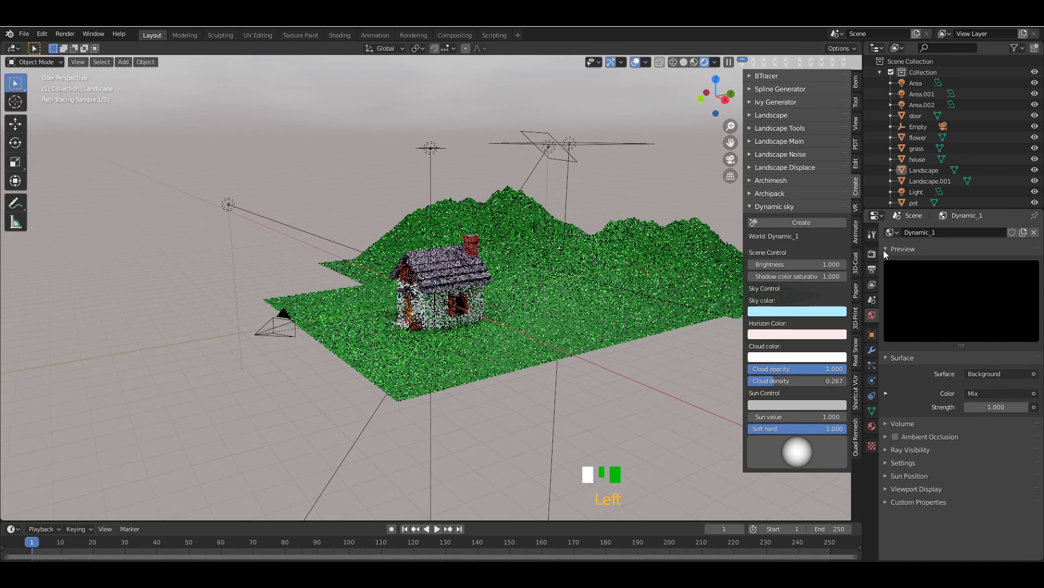
pyautogui.click(884, 250)
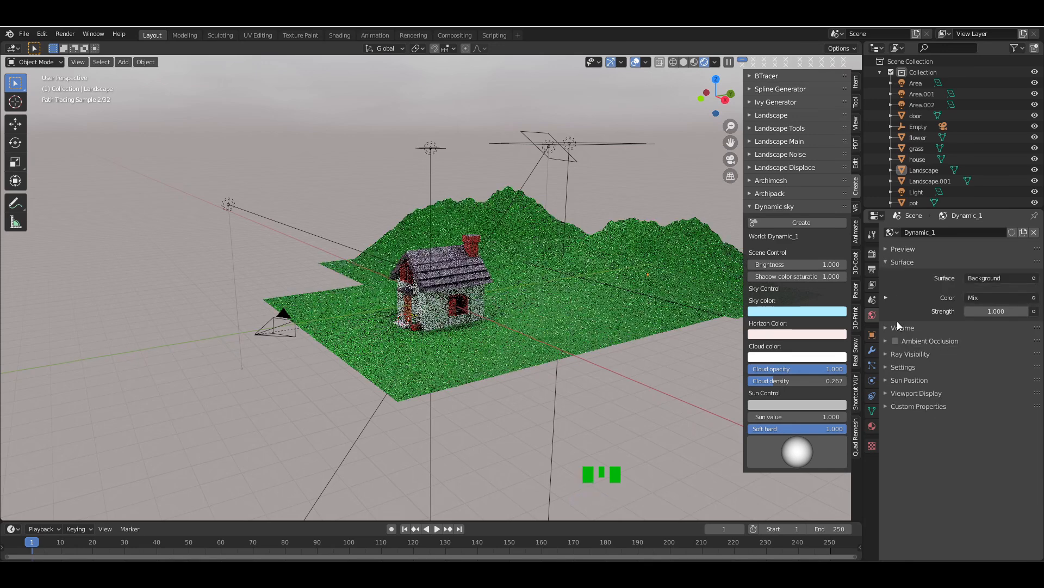
pyautogui.click(871, 238)
pyautogui.click(873, 254)
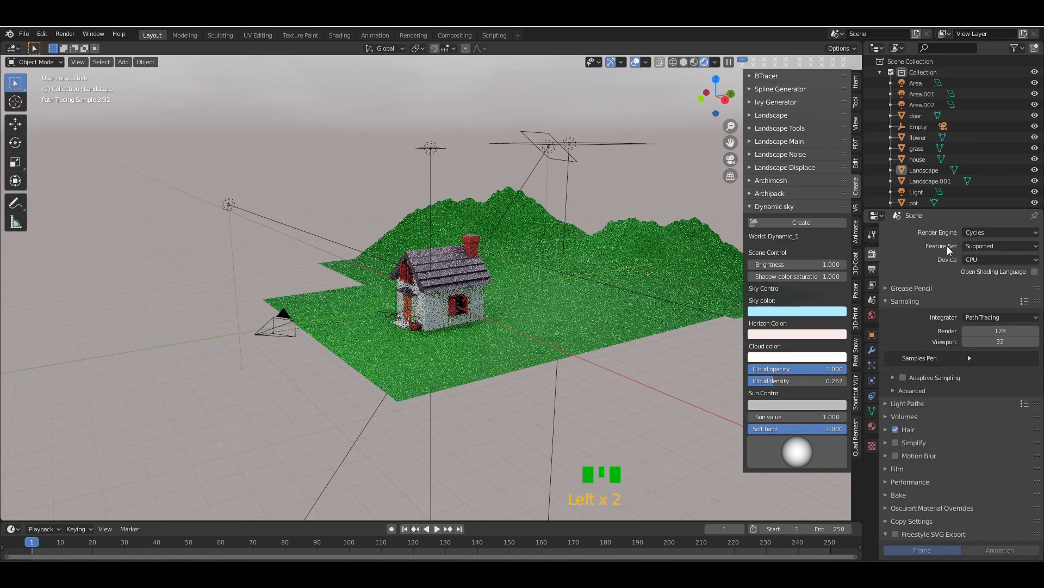
pyautogui.click(976, 233)
pyautogui.click(973, 242)
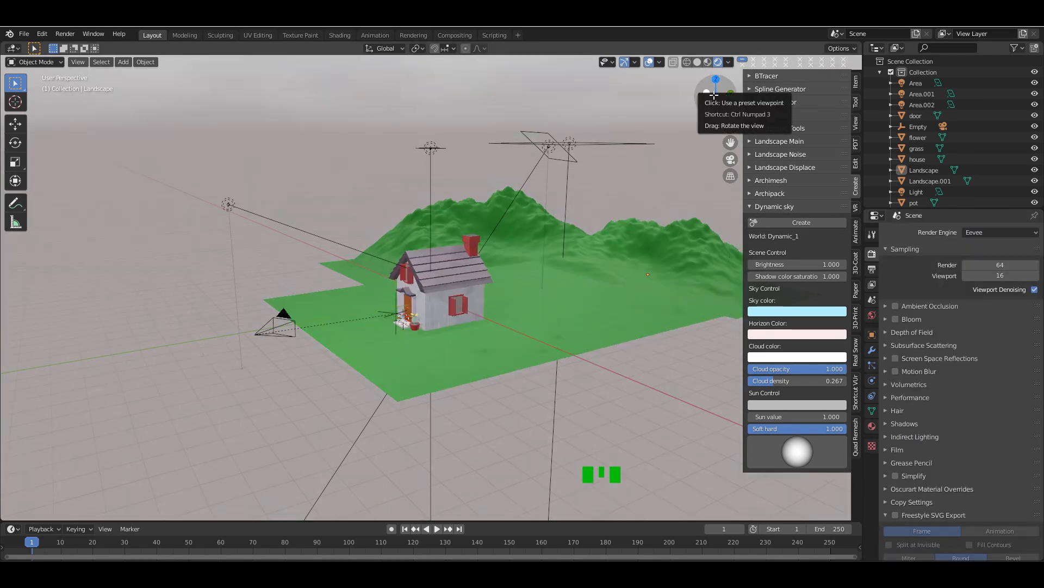
# - Try a deep blue sky colour and a darker horizon colour for the dynamic sky, checking it in the camera view
pyautogui.click(713, 97)
pyautogui.press('KP_0')
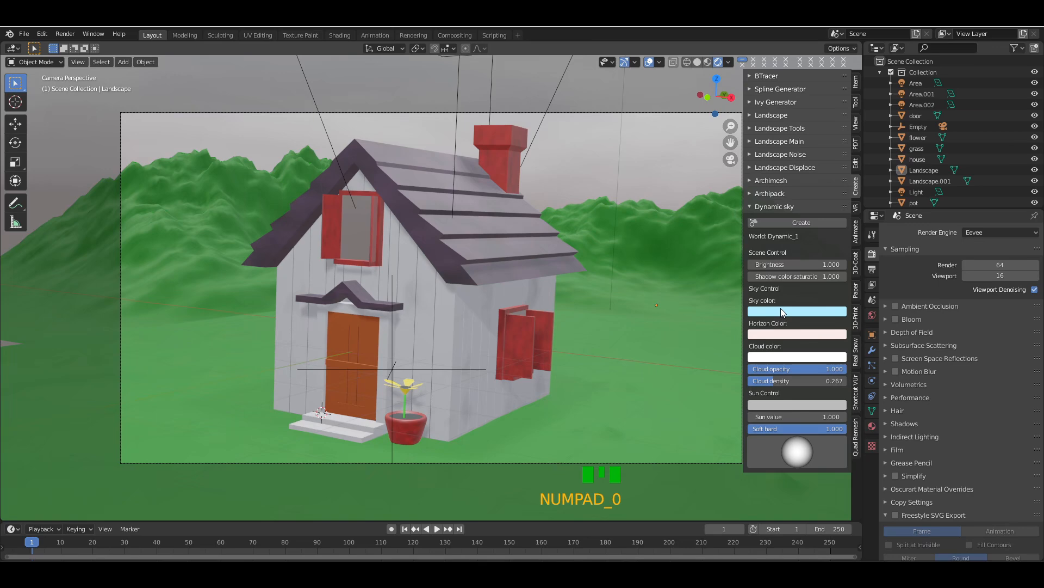
pyautogui.click(781, 309)
pyautogui.click(828, 173)
pyautogui.press('KP_0')
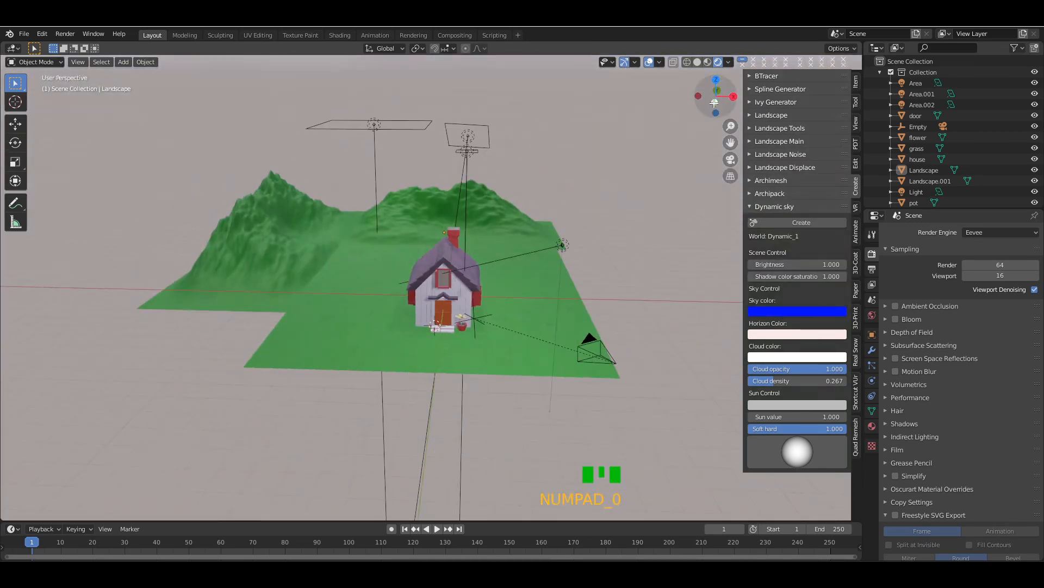
pyautogui.click(781, 333)
pyautogui.click(841, 241)
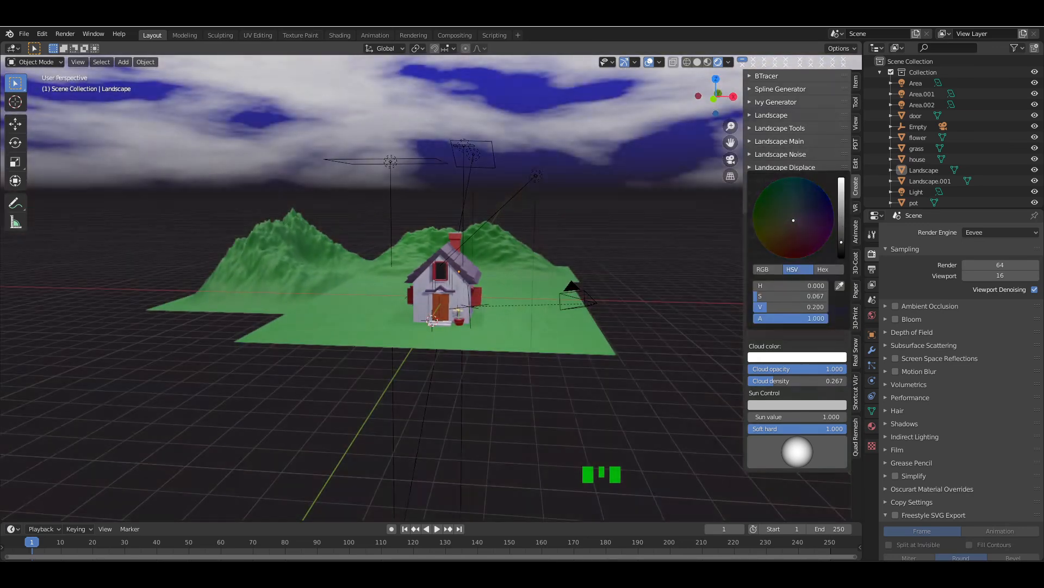
pyautogui.press('KP_0')
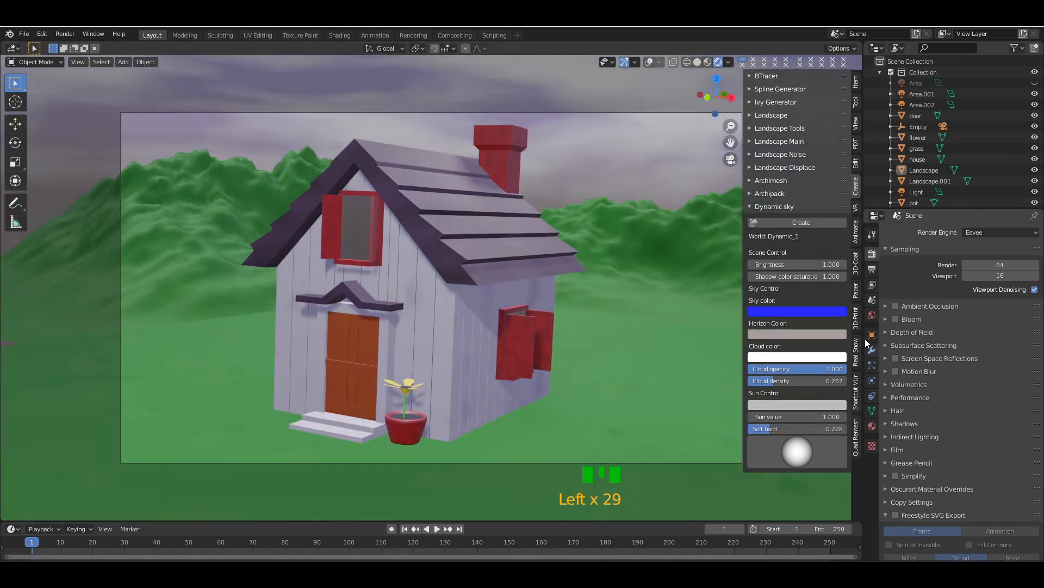
# - Assign the original World to the scene in place of Dynamic_1, and unhide the Area light
pyautogui.click(871, 315)
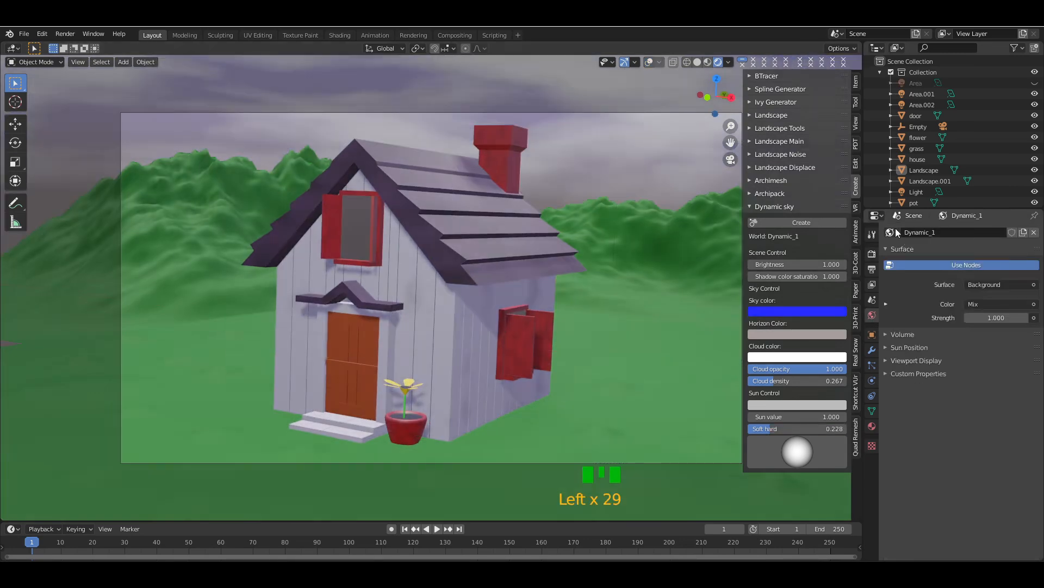
pyautogui.click(892, 232)
pyautogui.click(903, 260)
pyautogui.press('n')
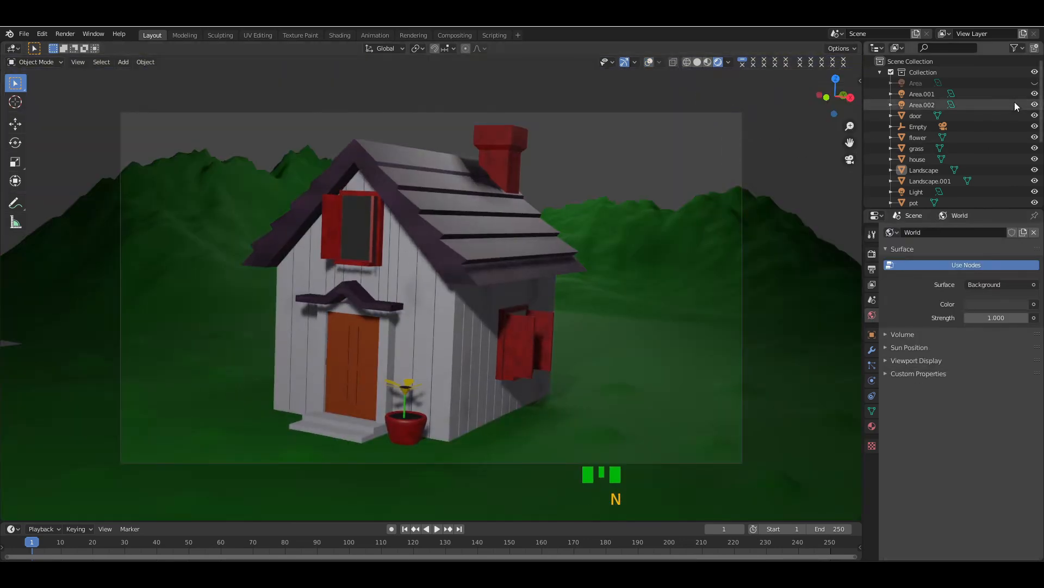
pyautogui.click(1035, 83)
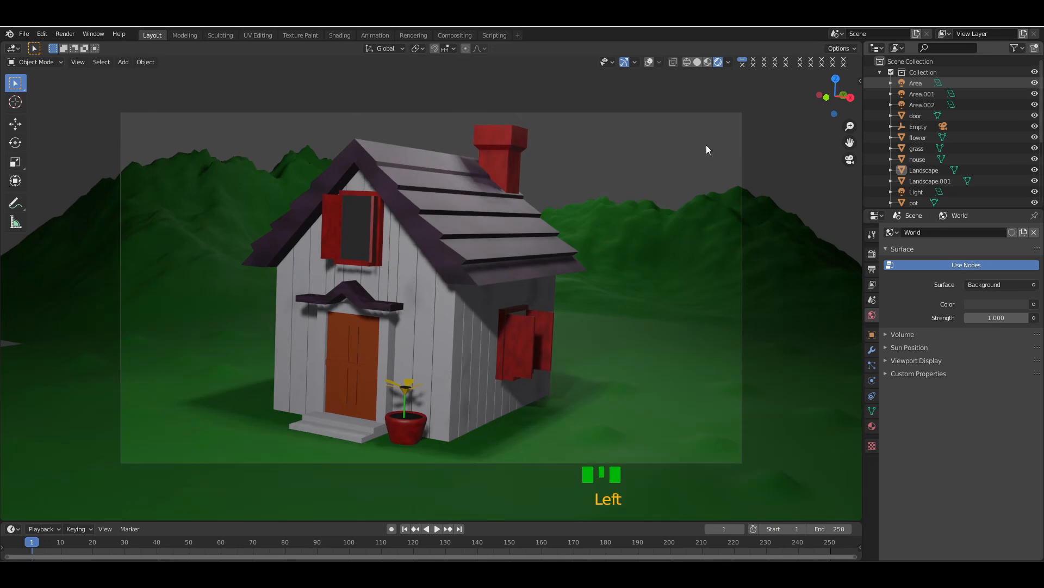
# - Show the overlays outside the camera view, and load sky texture.jpg's textures folder from File Explorer into the Images as Planes import
pyautogui.click(651, 62)
pyautogui.press('KP_0')
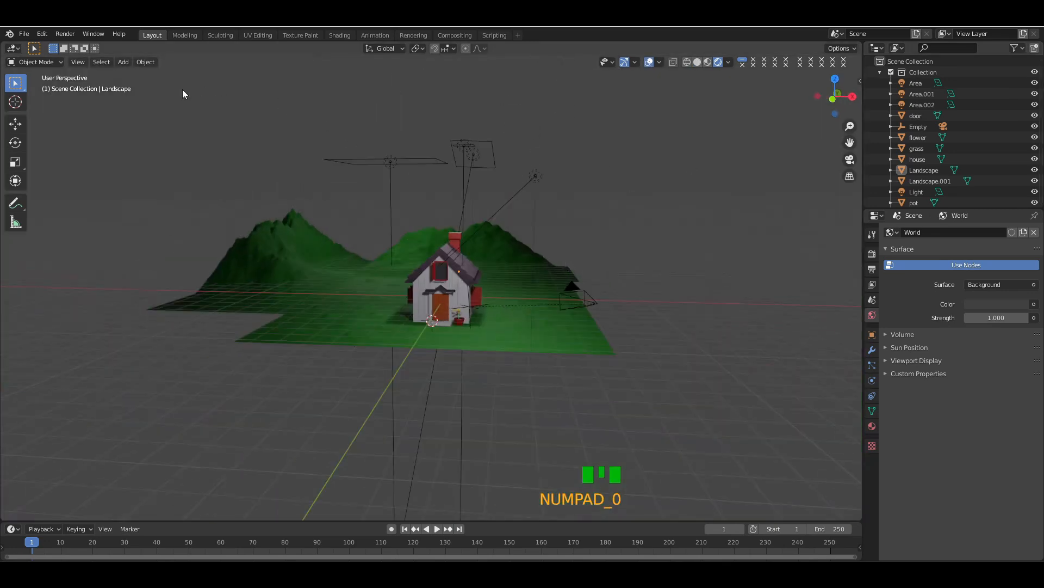
pyautogui.click(25, 35)
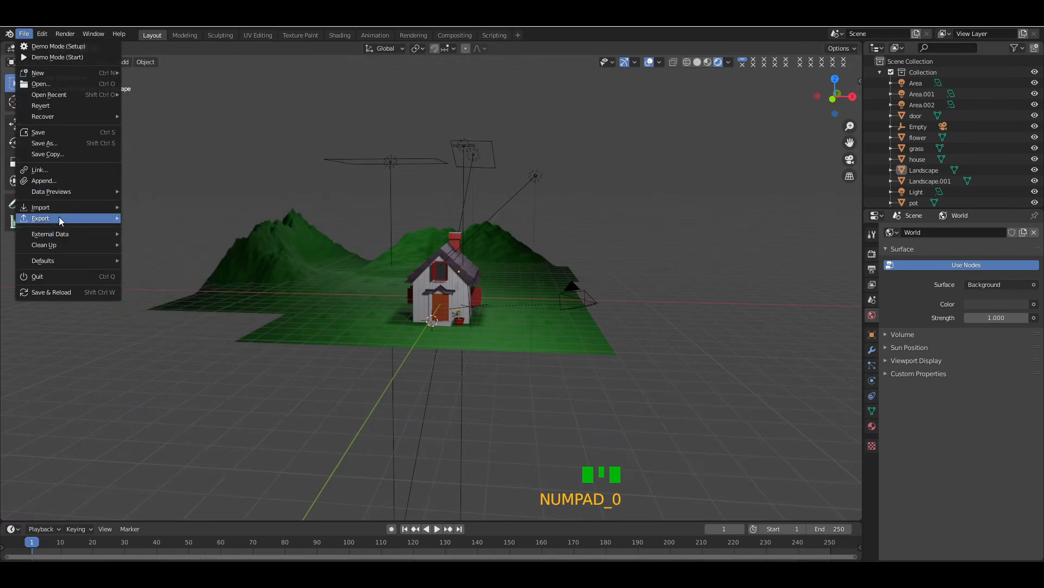
pyautogui.moveTo(79, 209)
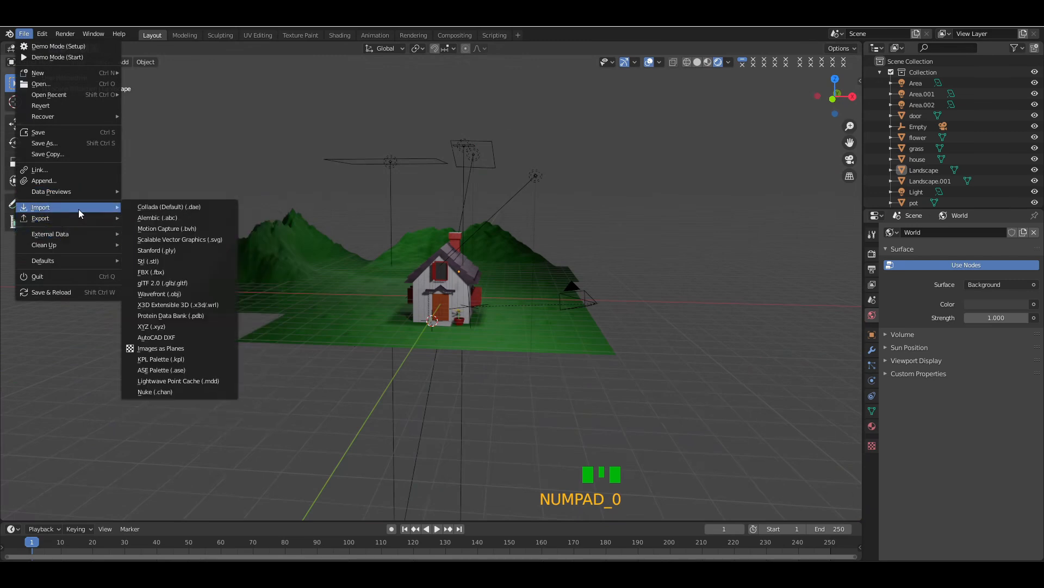
pyautogui.click(172, 348)
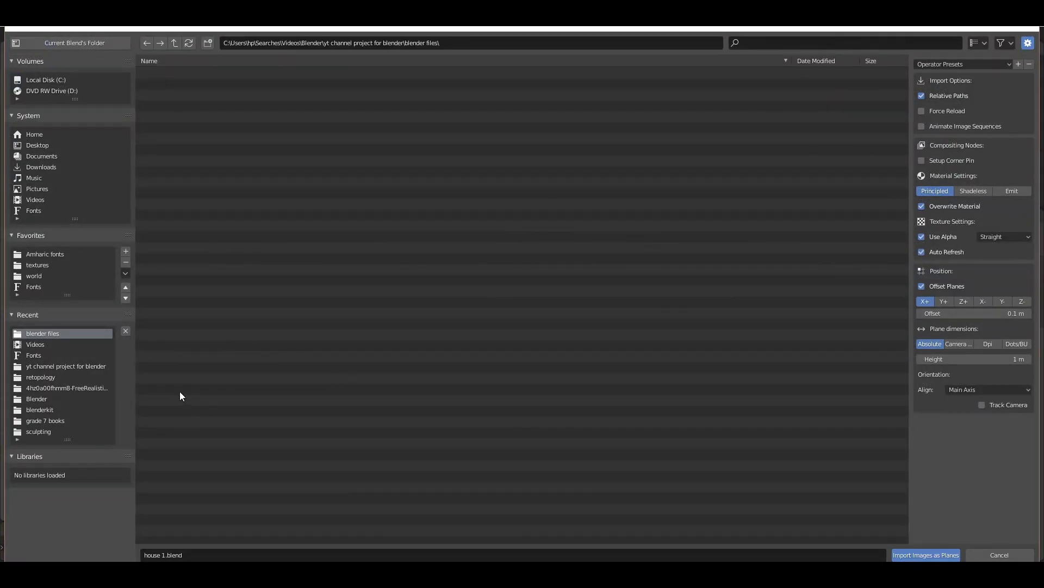
pyautogui.moveTo(318, 574)
pyautogui.click(329, 533)
pyautogui.click(997, 14)
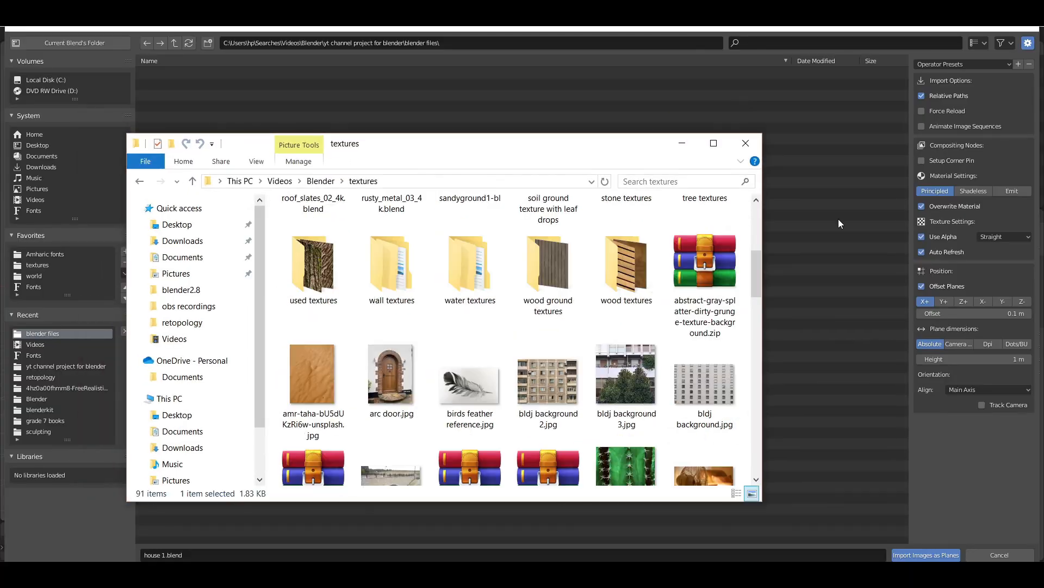
pyautogui.moveTo(759, 280); pyautogui.dragTo(757, 449)
pyautogui.moveTo(391, 261); pyautogui.dragTo(485, 100)
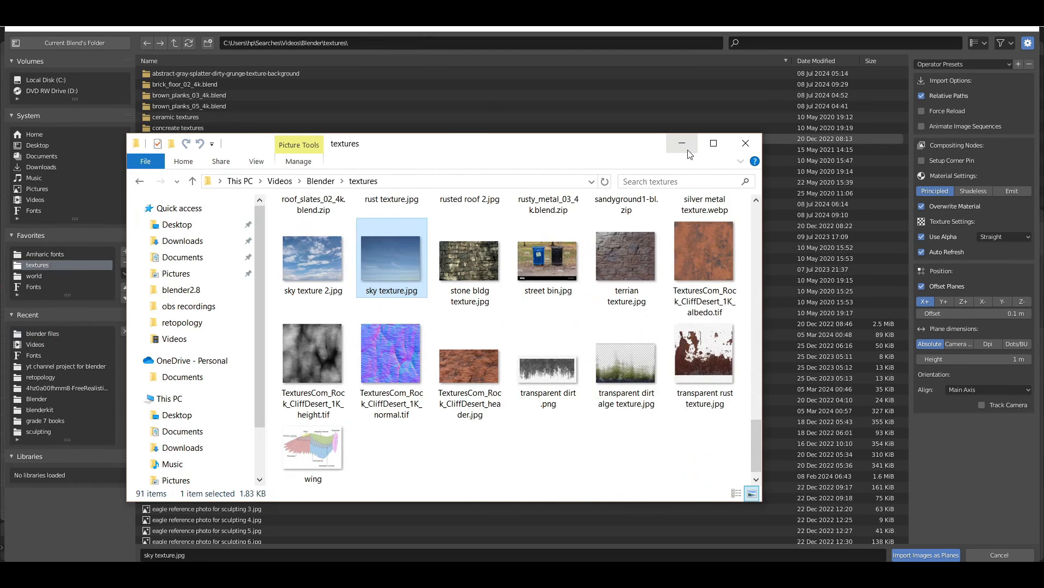
pyautogui.click(688, 144)
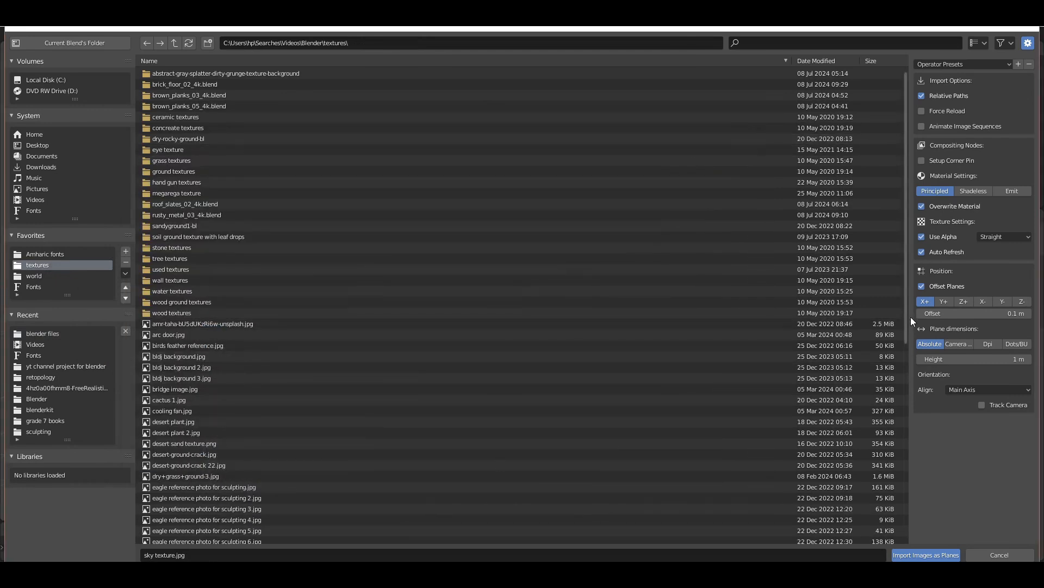
# - Import sky texture 2.jpg from the textures folder as a plane
pyautogui.moveTo(906, 306); pyautogui.dragTo(906, 404)
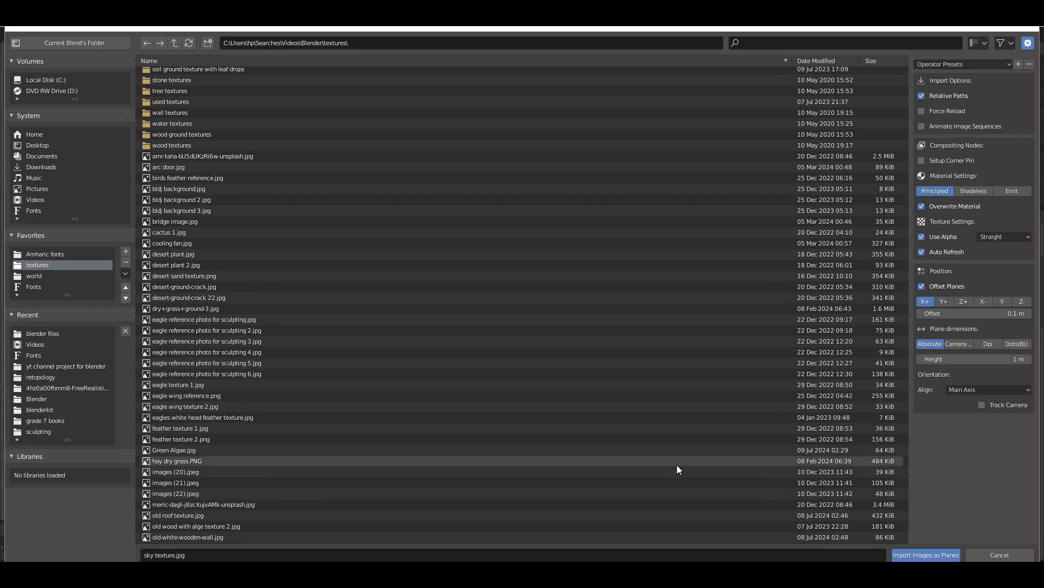
pyautogui.moveTo(906, 362); pyautogui.dragTo(909, 447)
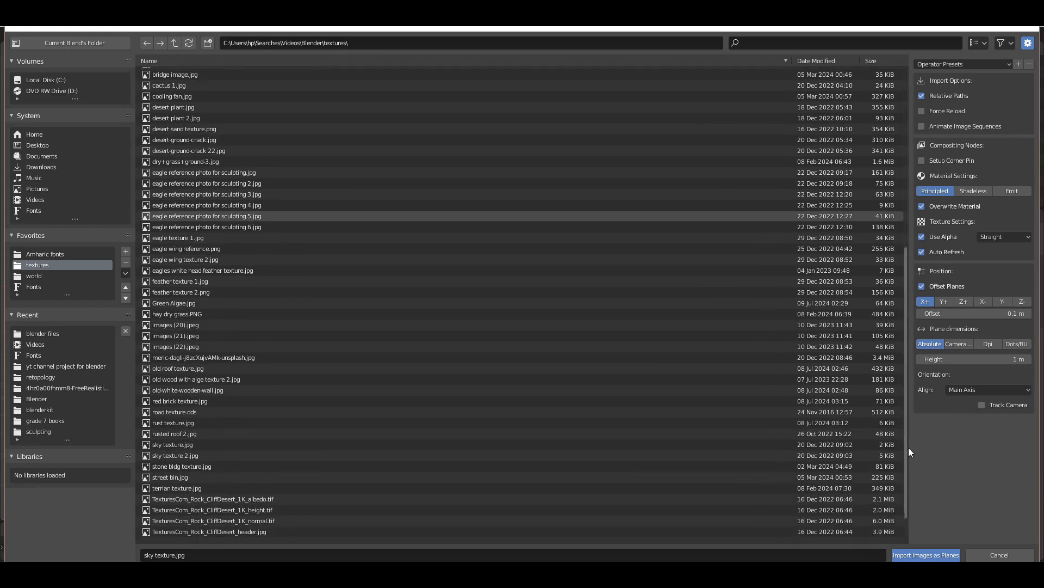
pyautogui.click(230, 443)
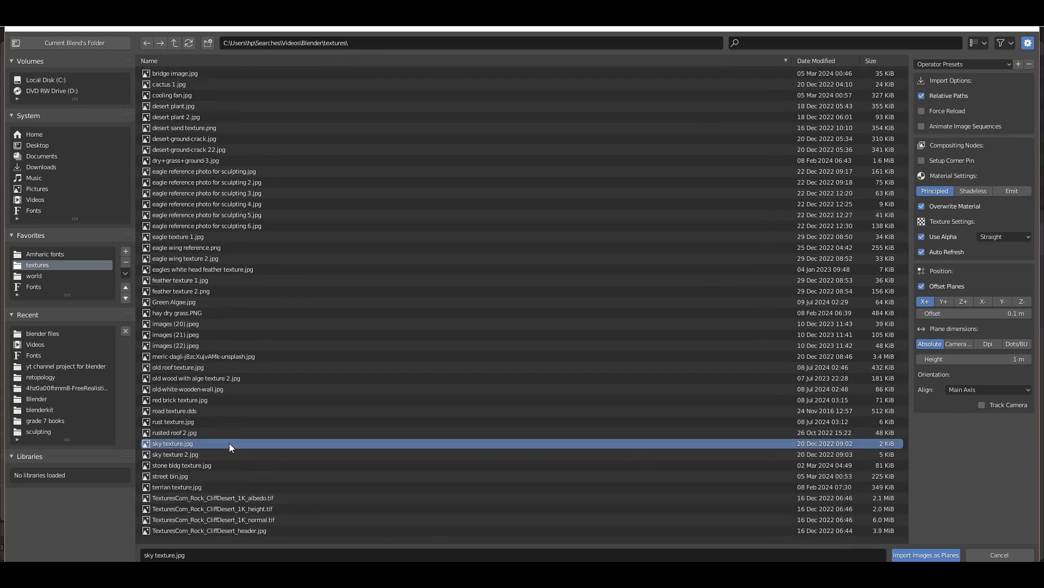
pyautogui.click(919, 554)
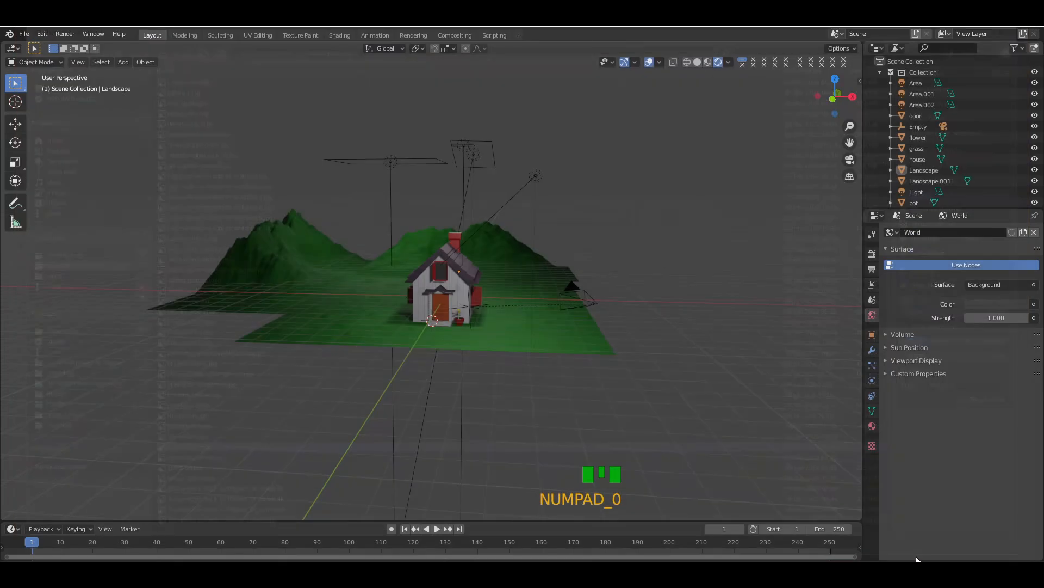
# - Scale the sky plane up about 9.4 times and move it about 25.6 m along Y behind the house
pyautogui.press('s')
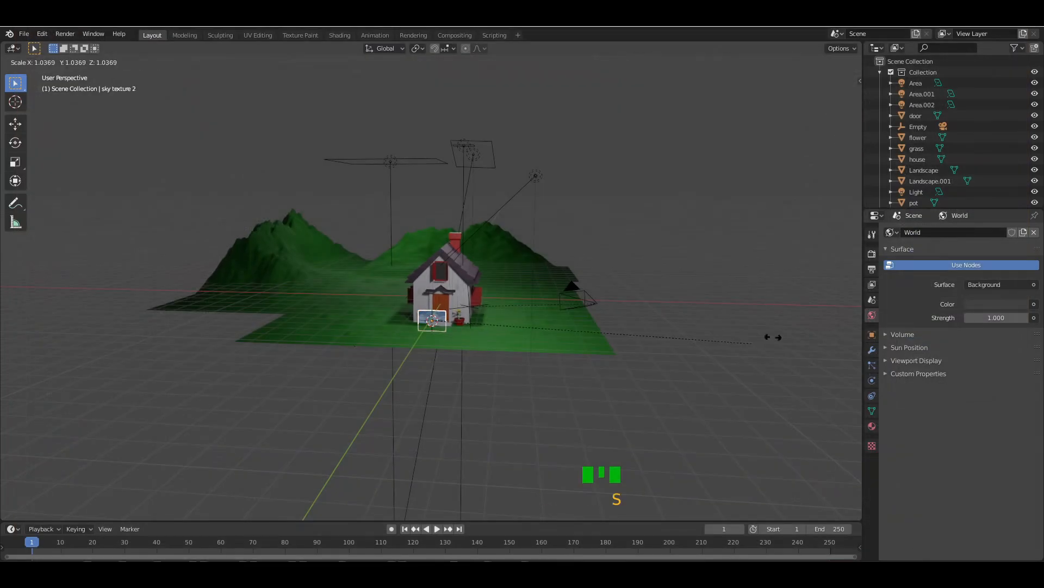
pyautogui.click(710, 260)
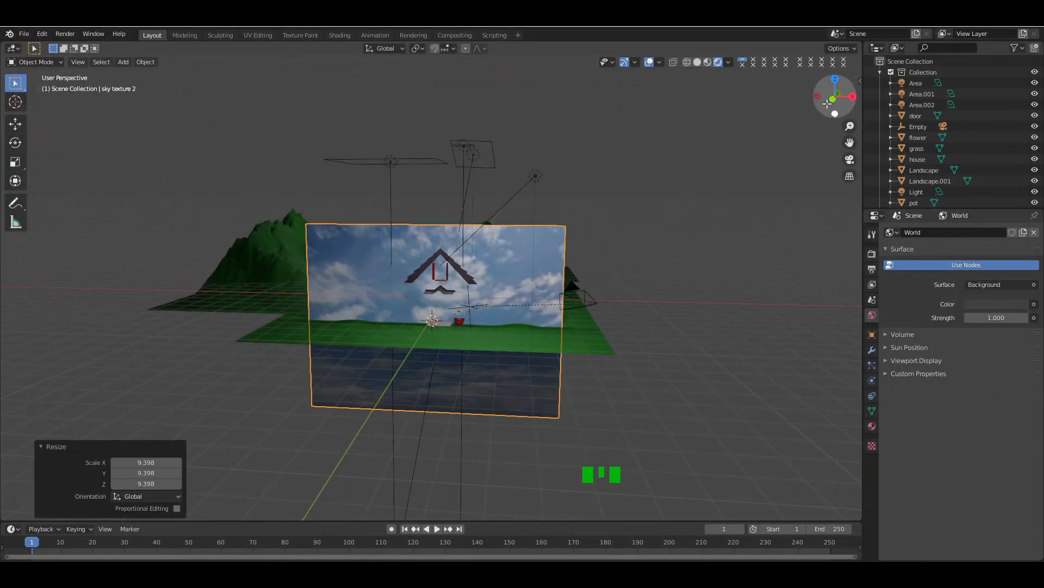
pyautogui.moveTo(836, 98); pyautogui.dragTo(608, 203)
pyautogui.press('g')
pyautogui.press('y')
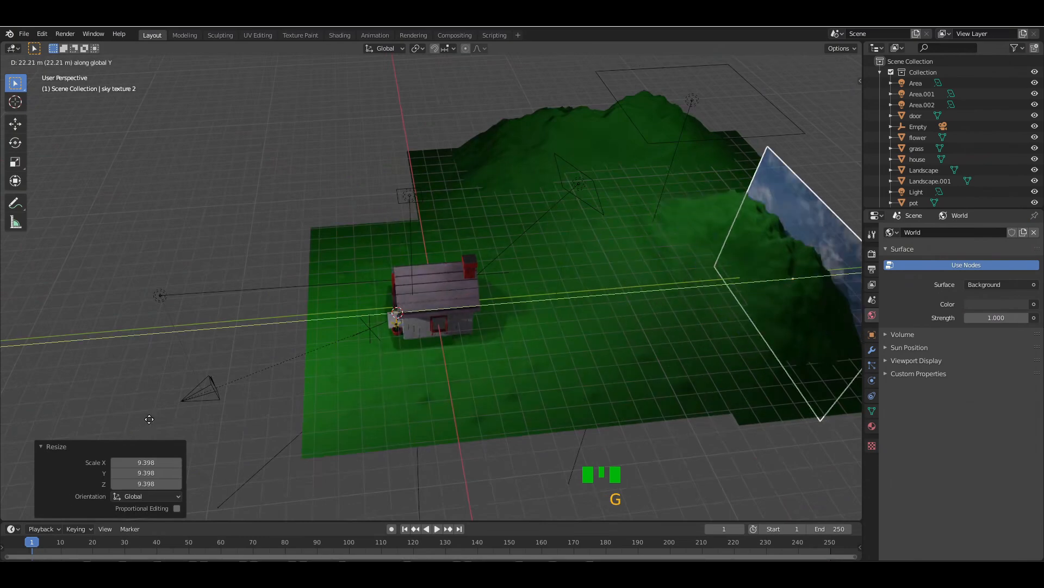
pyautogui.click(420, 344)
# - Shift the sky plane about -11.4 m along X and about 4.9 m further along Y
pyautogui.press('KP_Subtract')
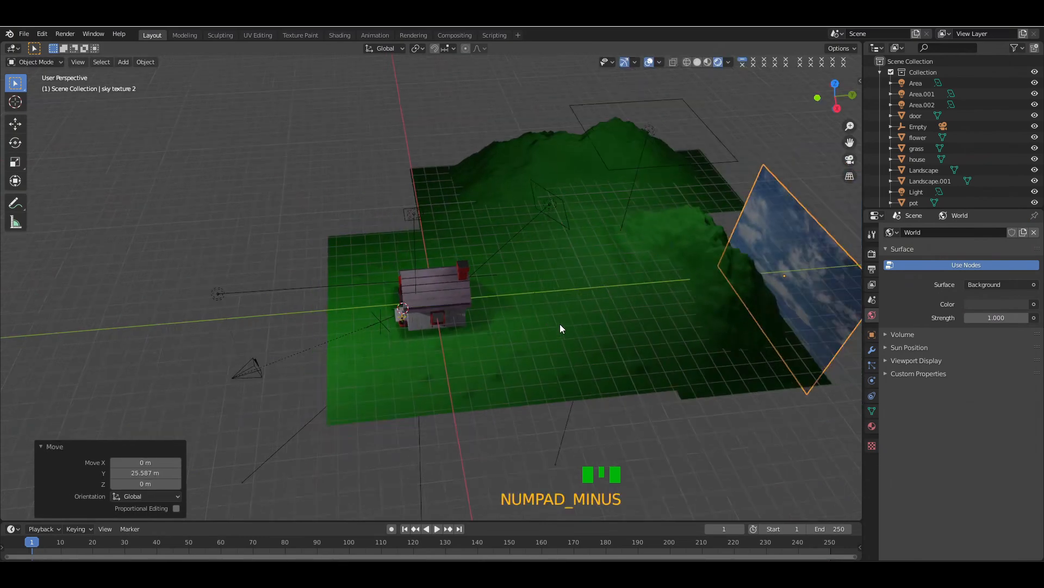
pyautogui.press('KP_Subtract')
pyautogui.press('g')
pyautogui.press('x')
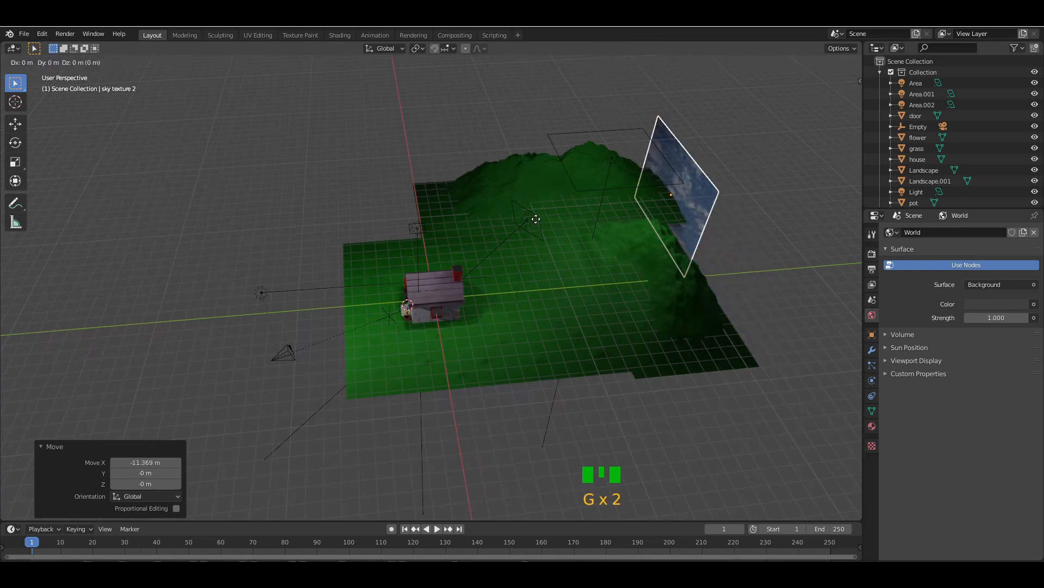
pyautogui.press('y')
pyautogui.click(586, 205)
# - Raise the sky plane about 5.7 m along Z in the camera view
pyautogui.press('KP_0')
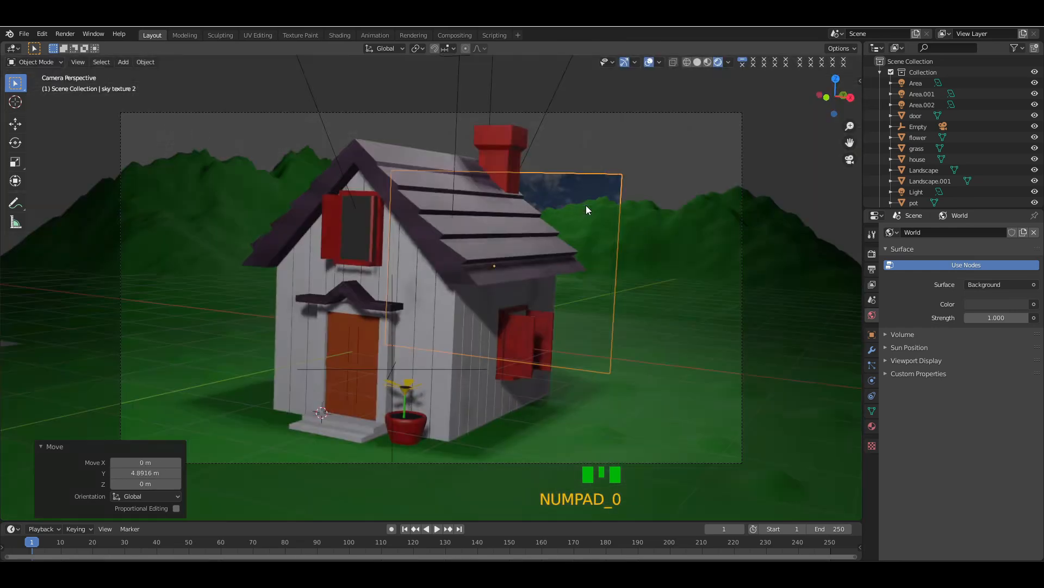
pyautogui.press('g')
pyautogui.press('z')
pyautogui.click(566, 89)
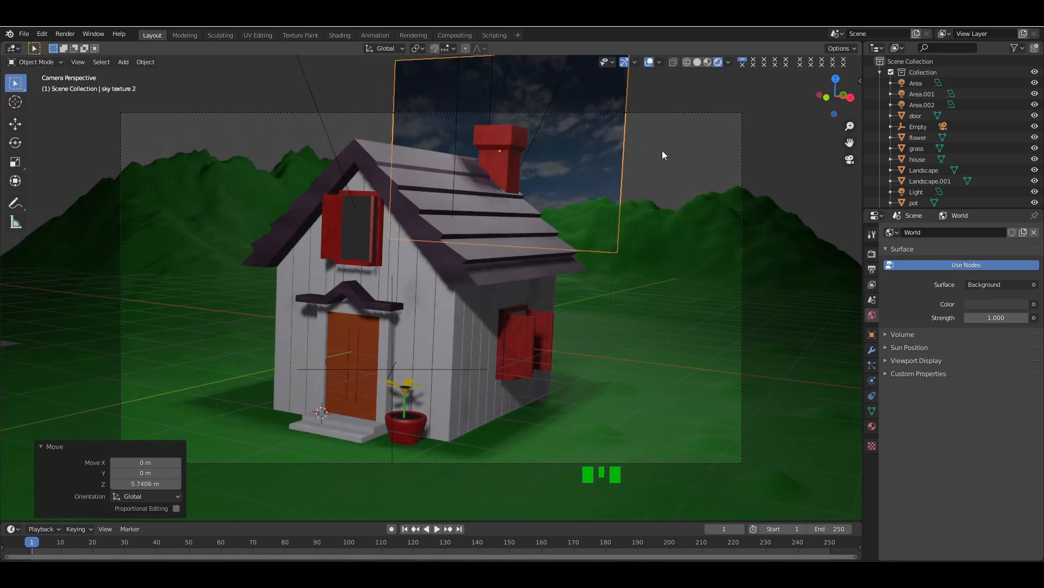
pyautogui.click(594, 144)
pyautogui.click(599, 145)
# - Scale the sky plane up about 5.9 times to fill the camera background and raise it slightly along Z
pyautogui.press('s')
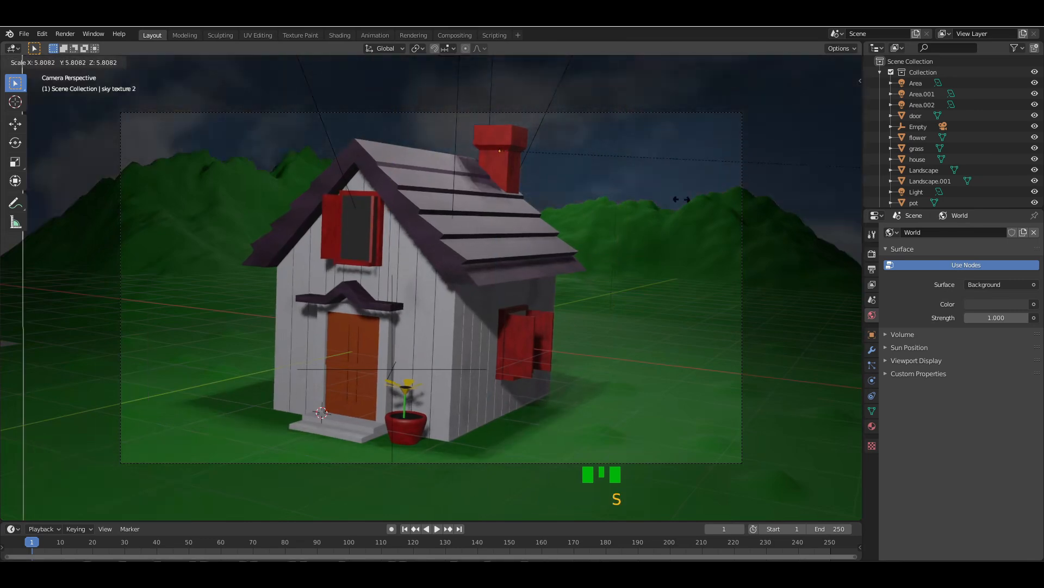
pyautogui.click(697, 201)
pyautogui.press('g')
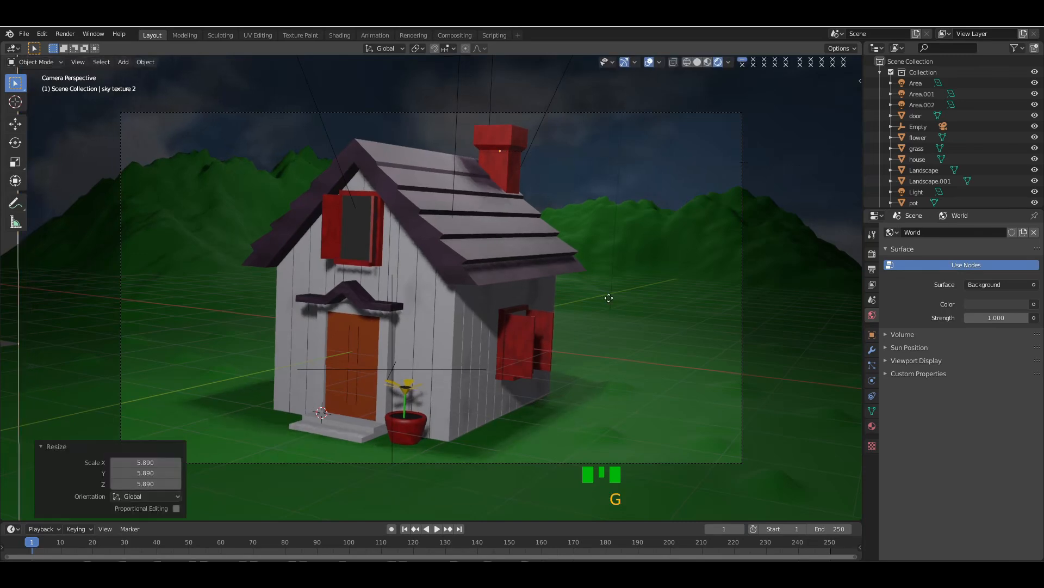
pyautogui.press('z')
pyautogui.click(585, 251)
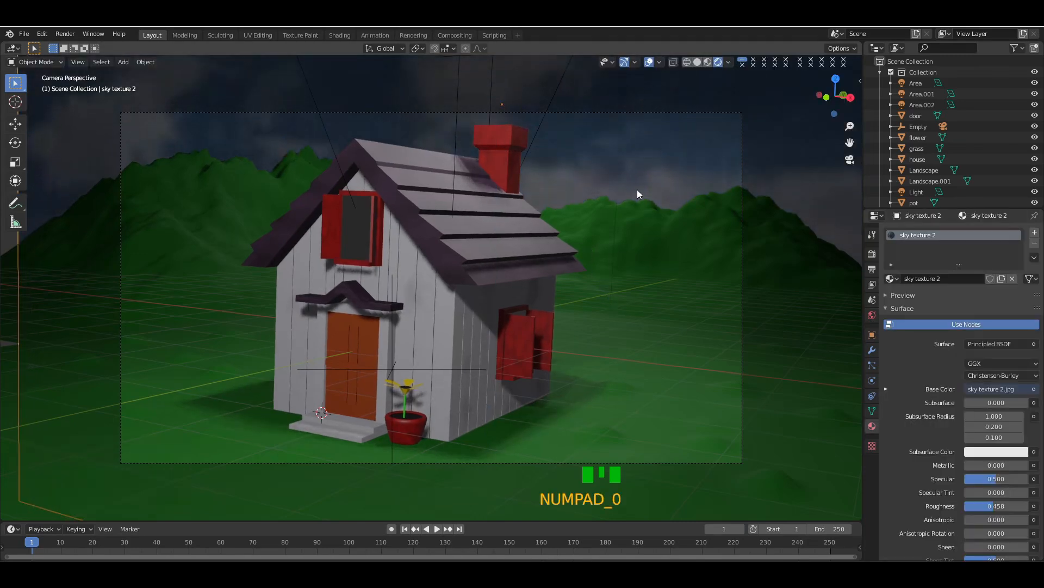
# - Hide the overlays and scale the sky plane down to about 0.66 of its size
pyautogui.click(649, 61)
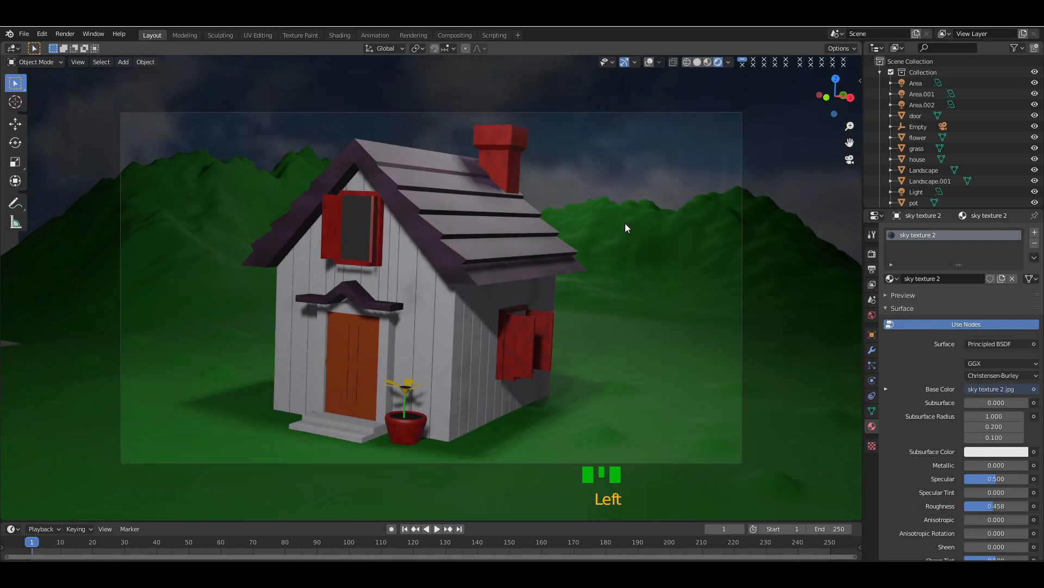
pyautogui.click(626, 175)
pyautogui.press('s')
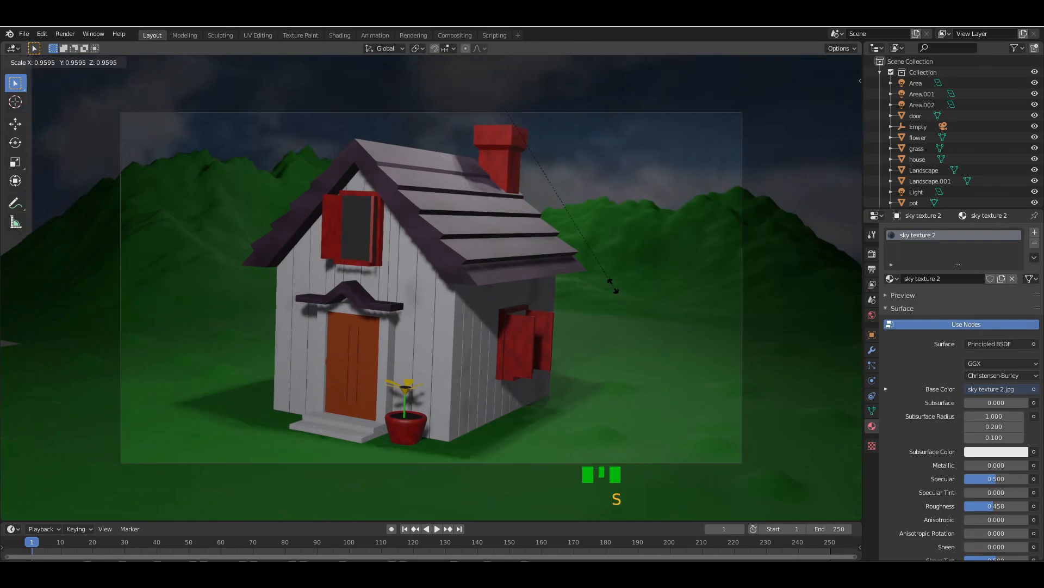
pyautogui.click(593, 218)
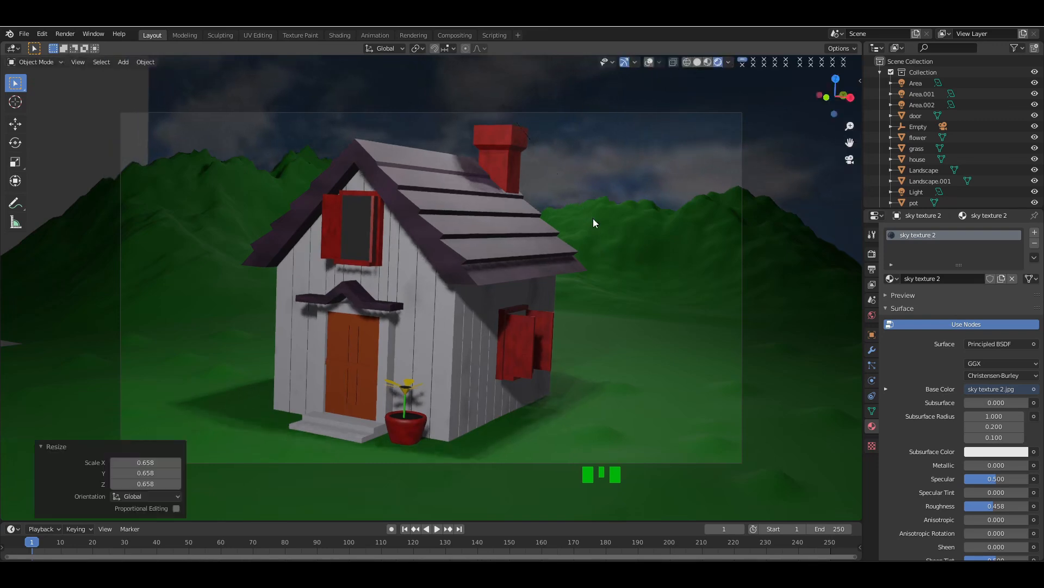
# - Move the sky plane about -4.7 m along X
pyautogui.press('g')
pyautogui.press('x')
pyautogui.click(623, 260)
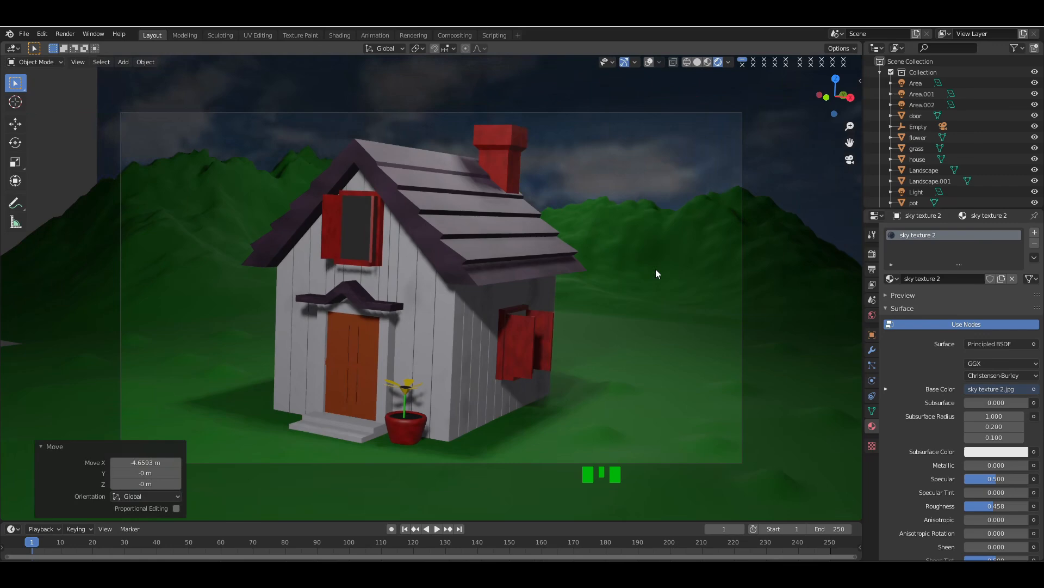
# - Duplicate the horizontal area light above the mountains and raise the copy straight up along Z
pyautogui.press('KP_0')
pyautogui.click(788, 112)
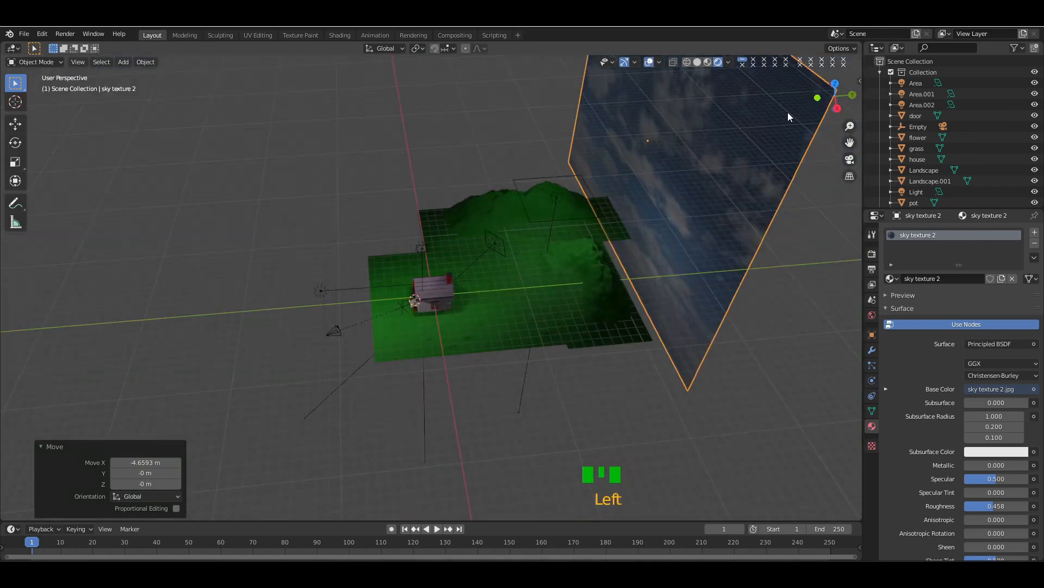
pyautogui.click(816, 111)
pyautogui.moveTo(836, 100); pyautogui.dragTo(547, 198)
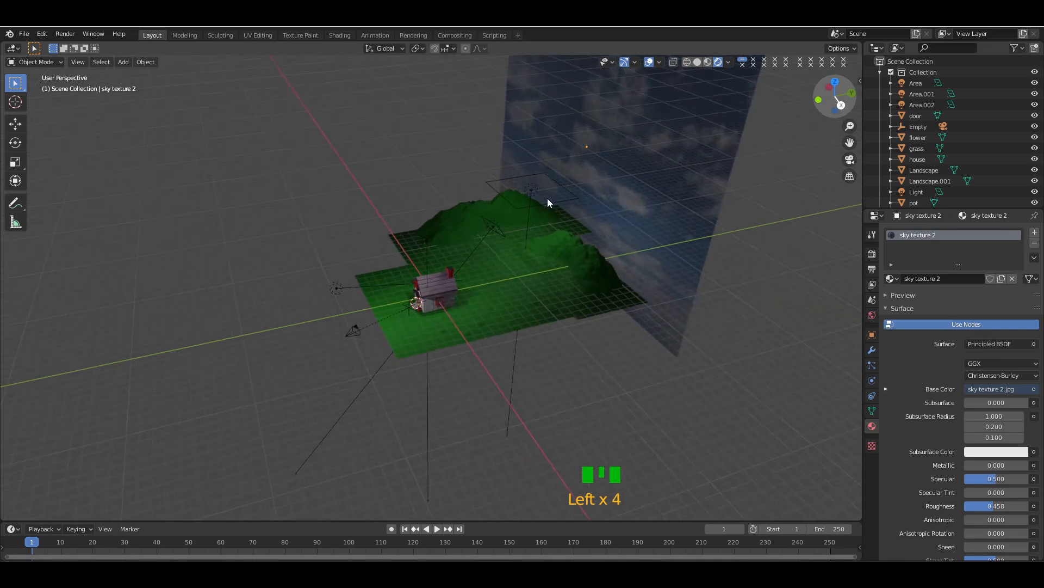
pyautogui.click(527, 188)
pyautogui.hotkey('shift', 'd')
pyautogui.press('z')
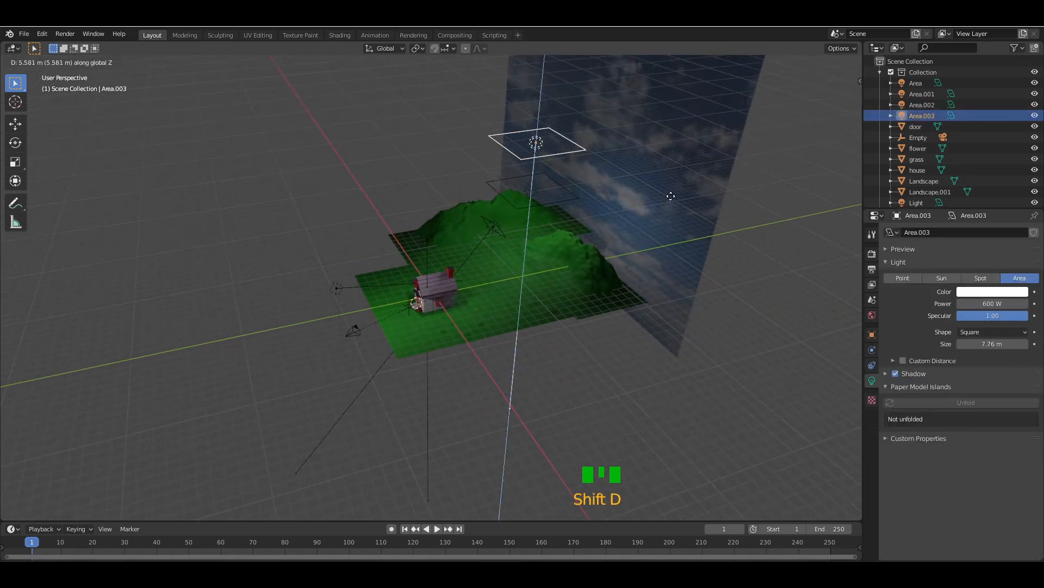
pyautogui.click(670, 179)
# - Rotate the duplicated area light 90° about X to face the sky plane and move it about -3.2 m along Y
pyautogui.press('r')
pyautogui.press('x')
pyautogui.press('9')
pyautogui.press('0')
pyautogui.press('Return')
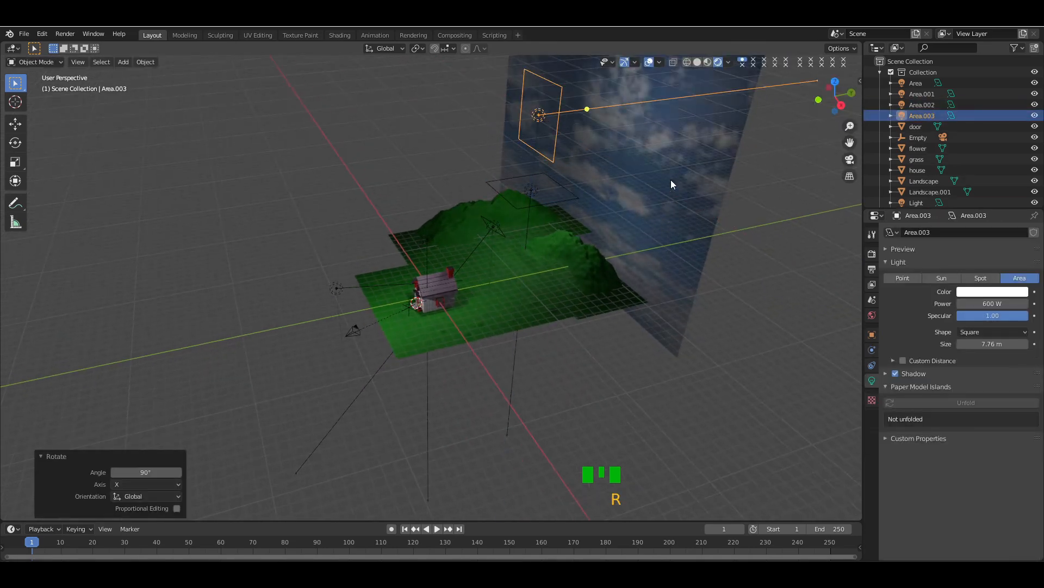
pyautogui.press('g')
pyautogui.press('y')
pyautogui.click(643, 201)
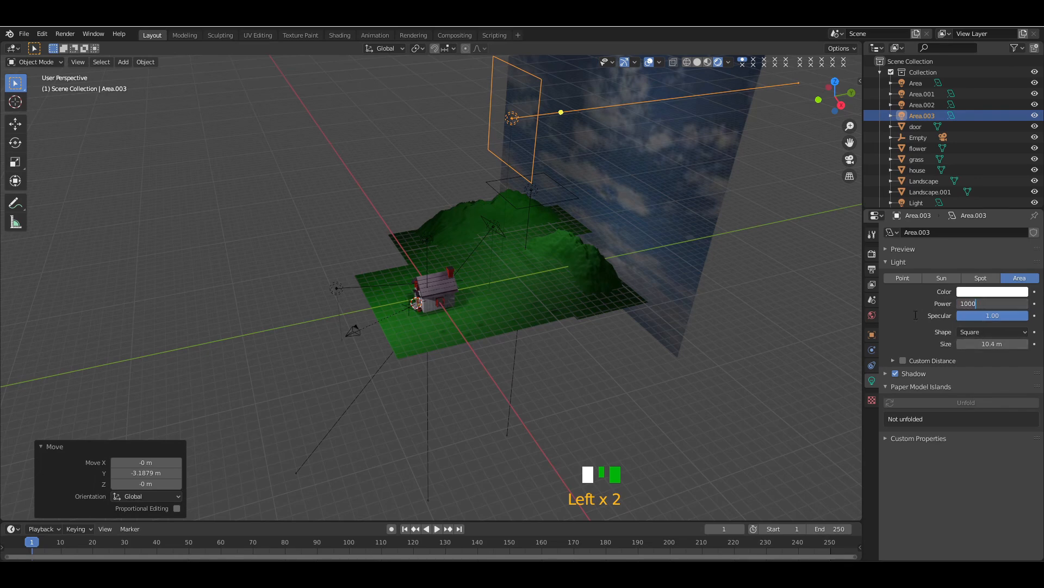
# - Set the new area light's size to 10.4 m and power to 1000 W, and check the camera view without overlays
pyautogui.press('Return')
pyautogui.press('KP_0')
pyautogui.press('KP_0')
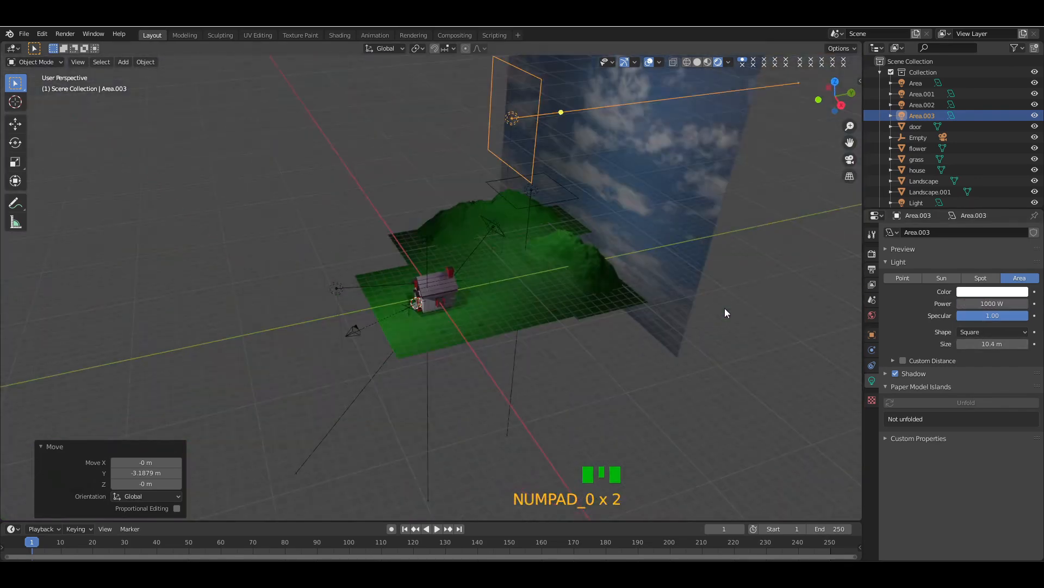
pyautogui.click(834, 106)
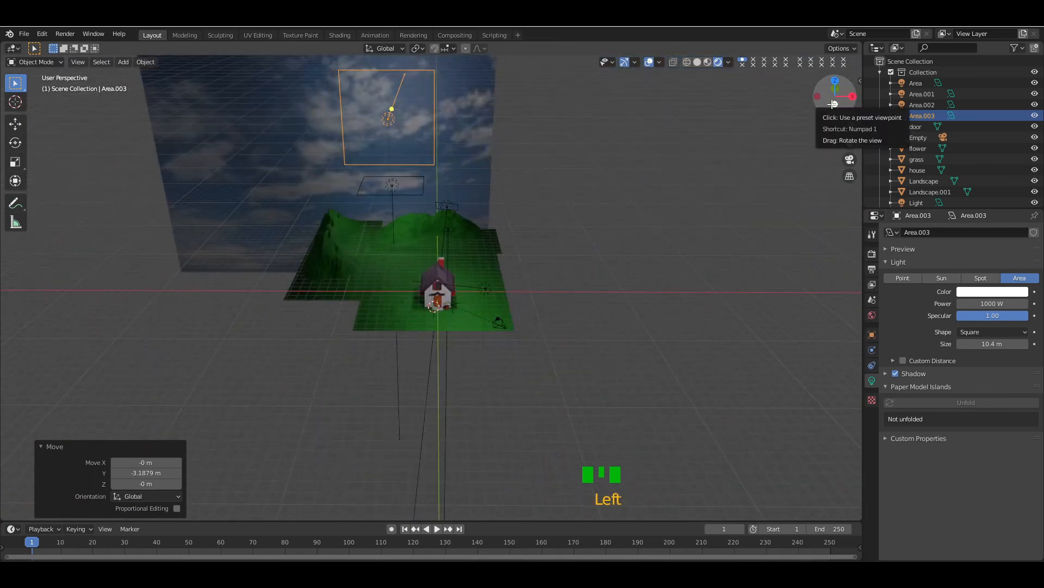
pyautogui.press('KP_0')
pyautogui.click(648, 63)
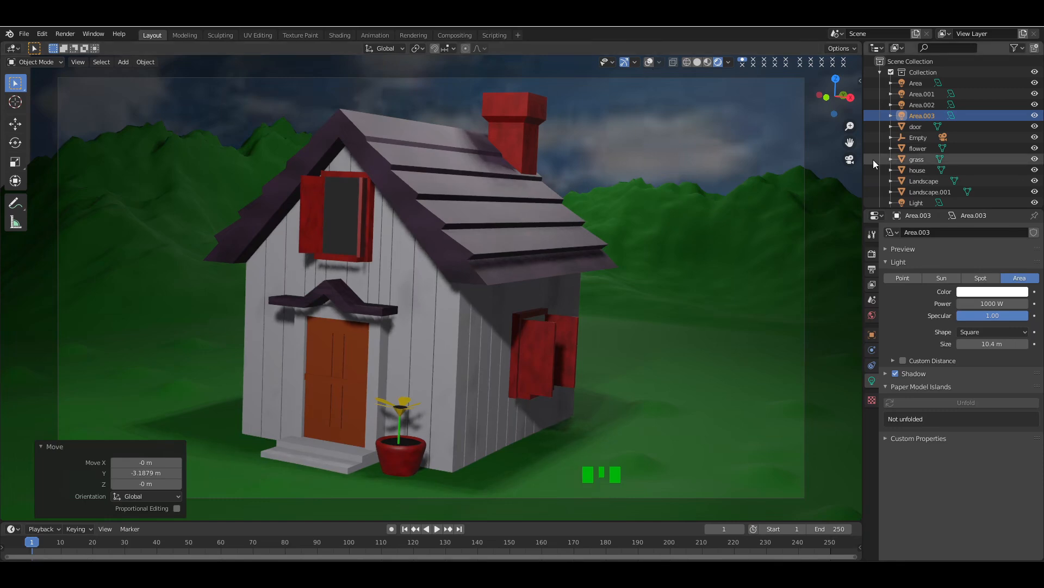
# - Show the overlays again and scale the sky plane down to about 0.72 of its size
pyautogui.press('KP_0')
pyautogui.click(436, 187)
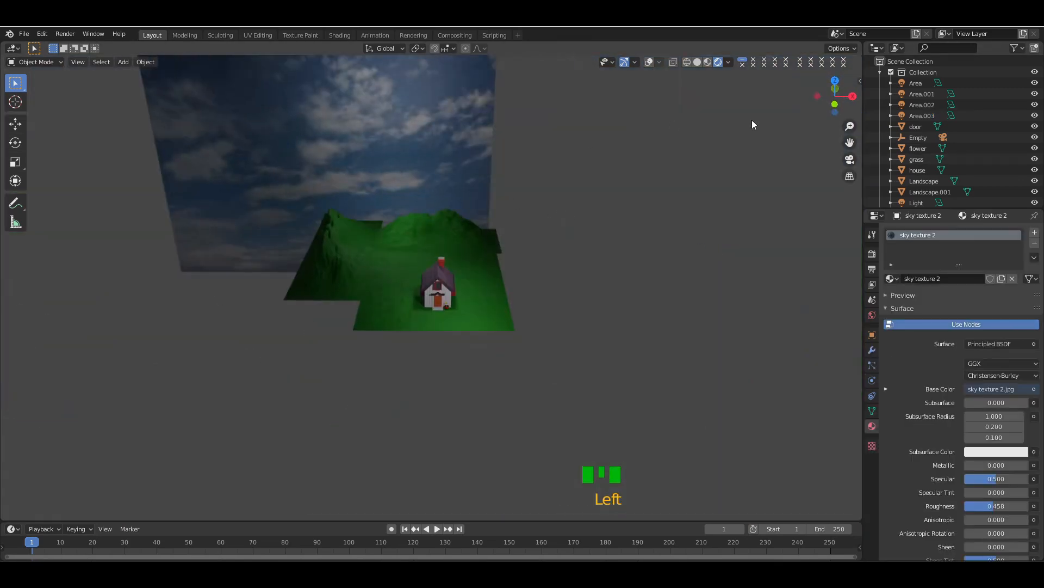
pyautogui.click(651, 63)
pyautogui.press('s')
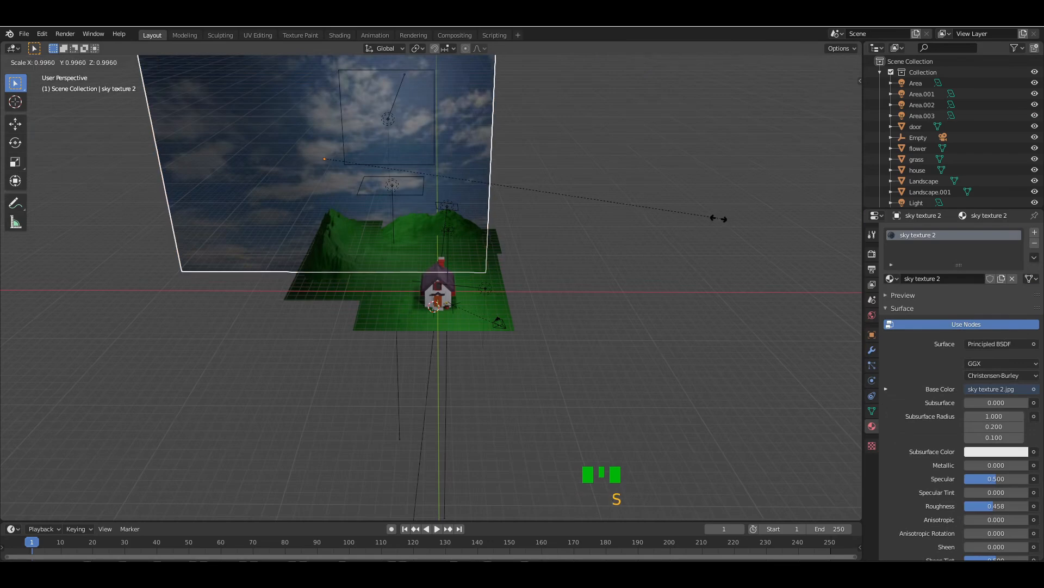
pyautogui.click(610, 210)
pyautogui.press('KP_0')
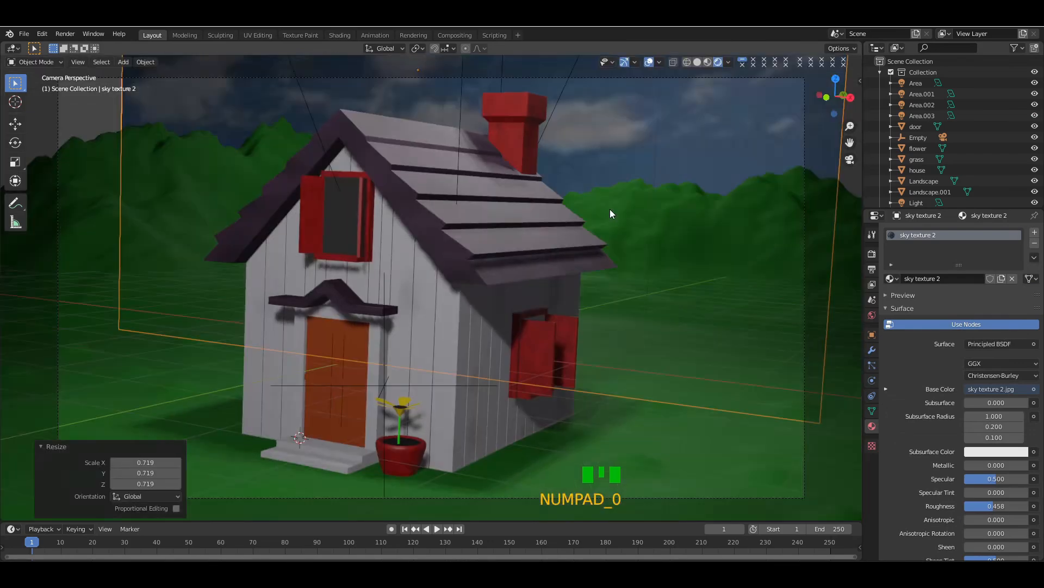
# - Move the sky plane about -1.6 m along X and stretch it about 1.13 times along X
pyautogui.press('g')
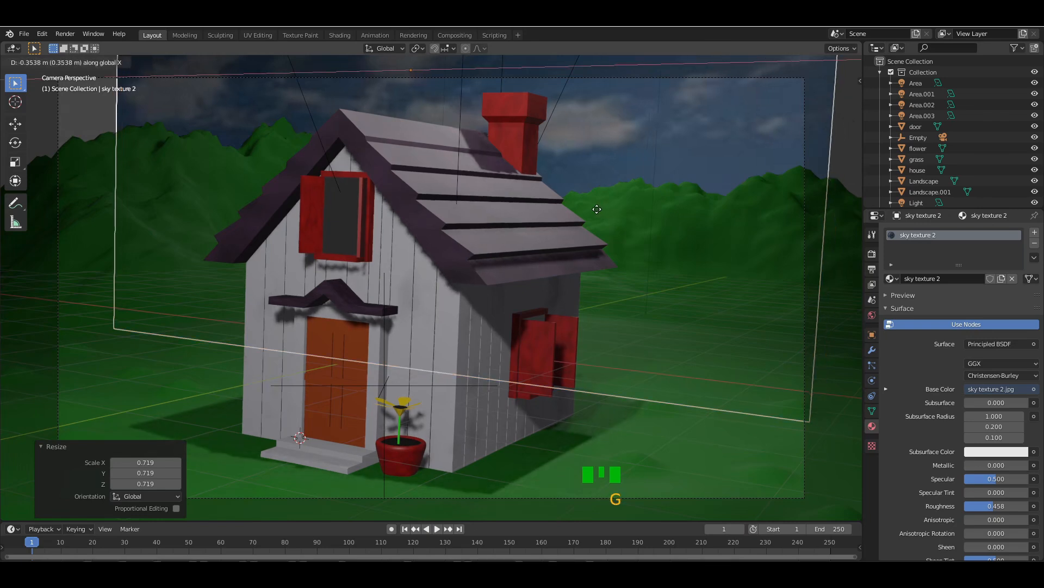
pyautogui.click(568, 211)
pyautogui.press('s')
pyautogui.press('x')
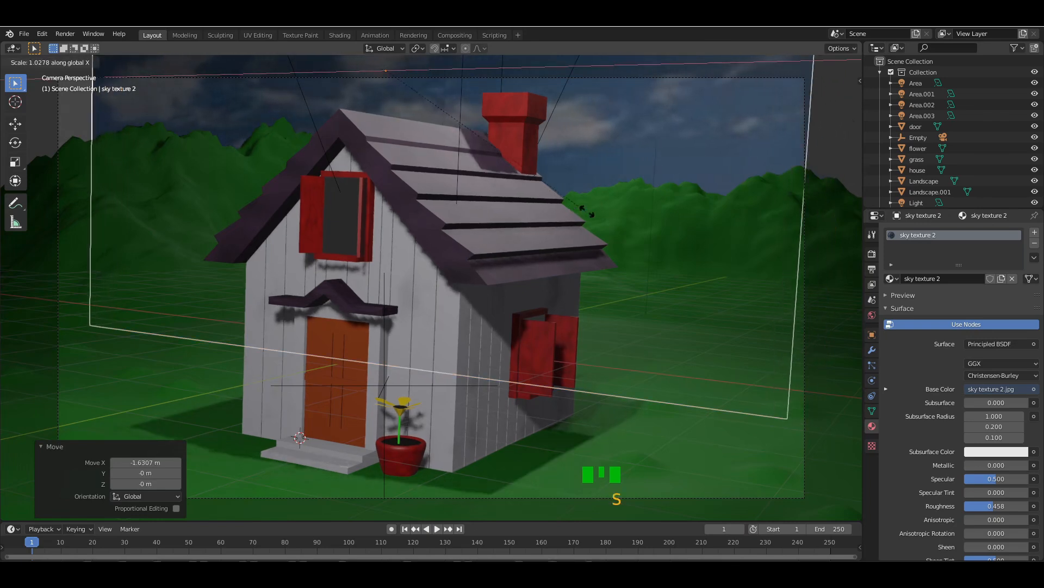
pyautogui.click(610, 222)
# - Shift the sky plane further in the negative X direction, finishing with a move of about -0.57 m, to cover the camera frame
pyautogui.press('g')
pyautogui.press('x')
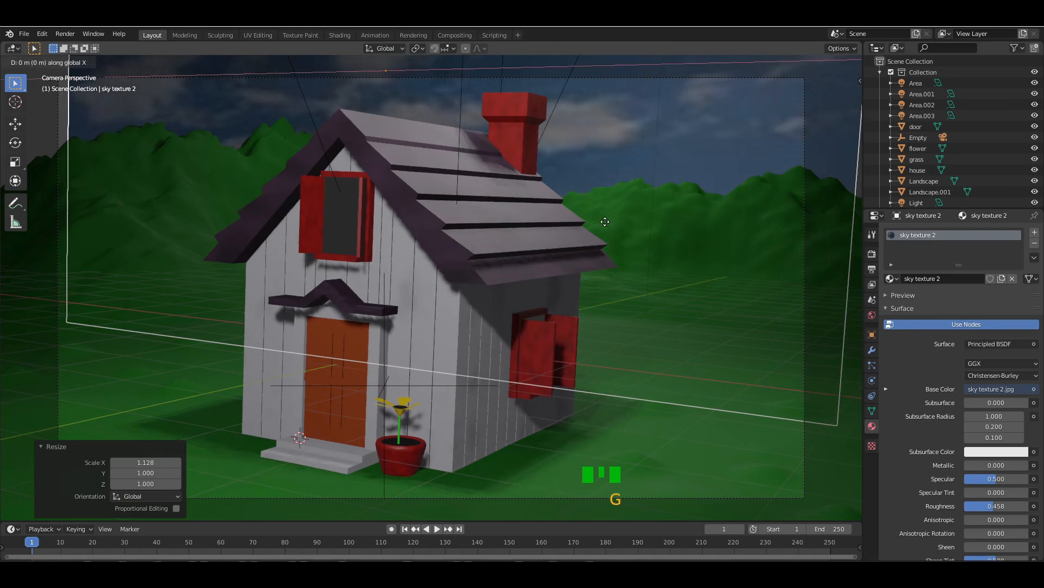
pyautogui.click(590, 224)
pyautogui.press('KP_0')
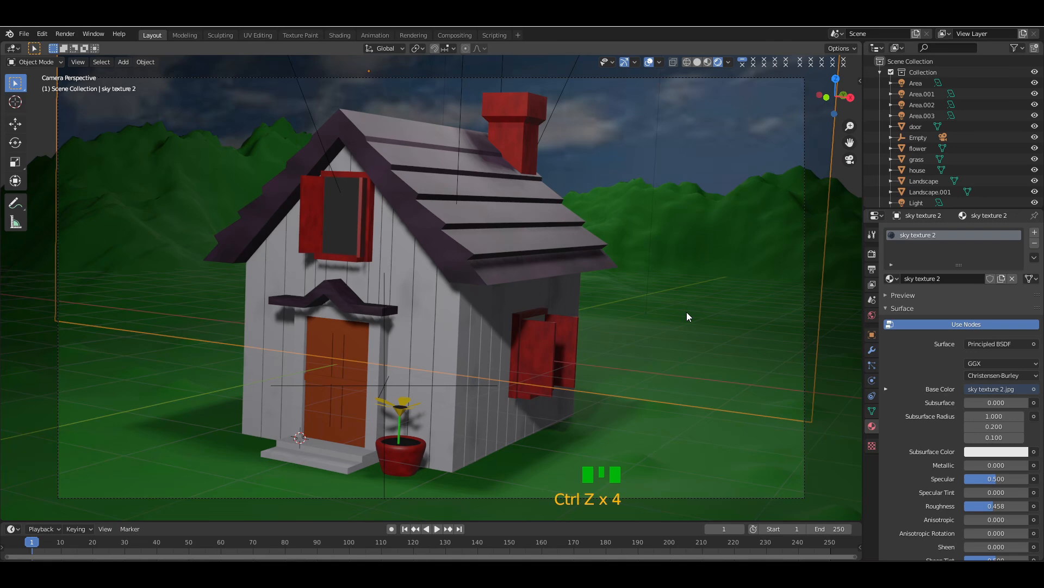
pyautogui.press('g')
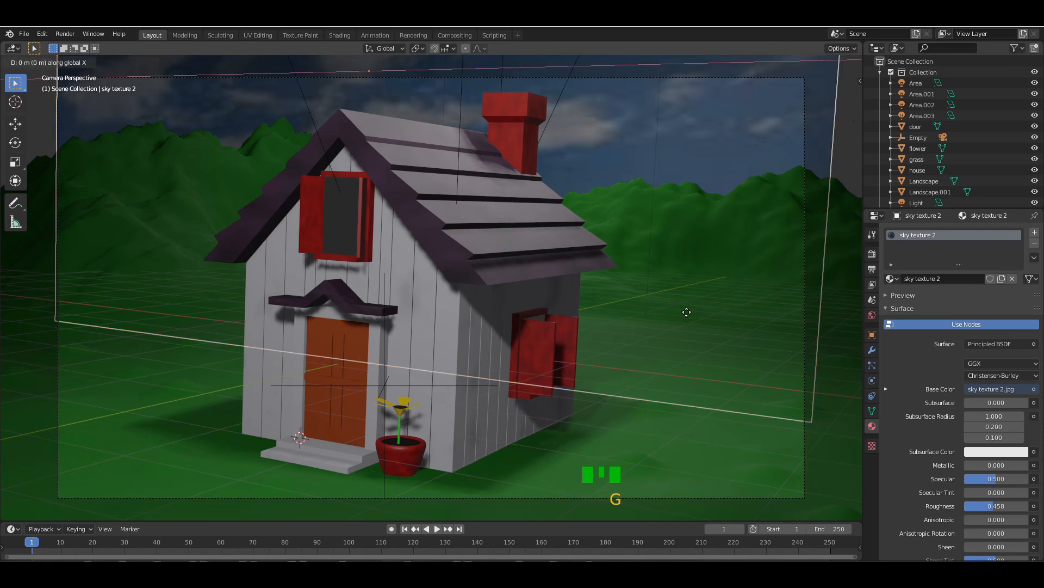
pyautogui.press('x')
pyautogui.click(676, 312)
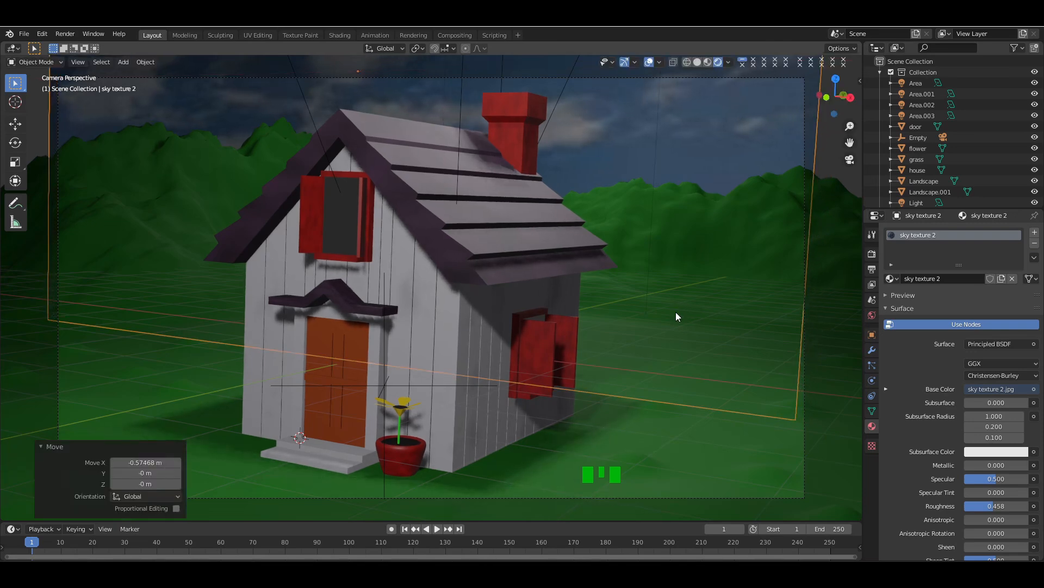
# - Hide the viewport overlays and save the scene file
pyautogui.click(648, 62)
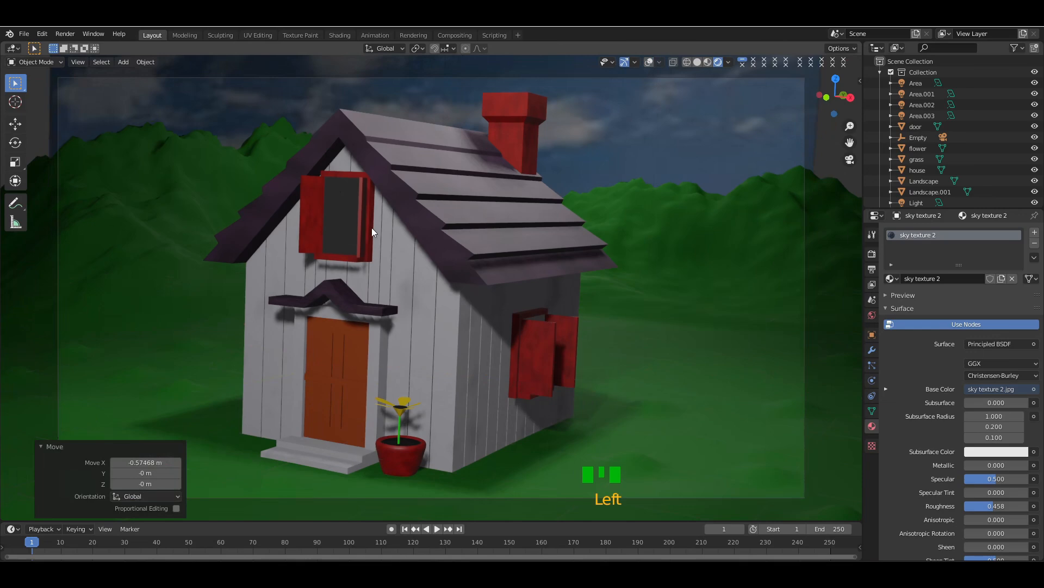
pyautogui.click(40, 446)
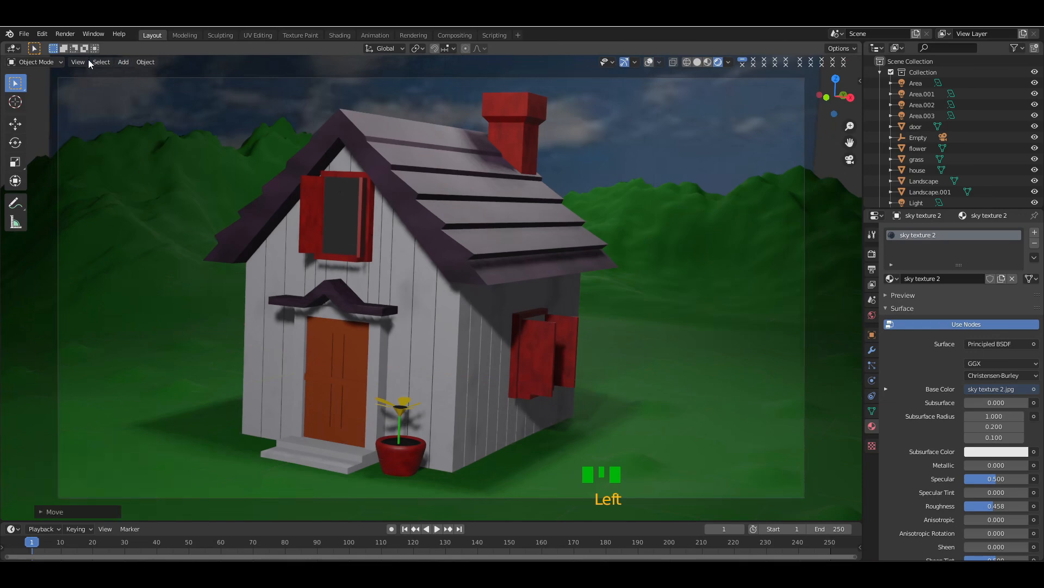
pyautogui.click(24, 33)
pyautogui.click(68, 135)
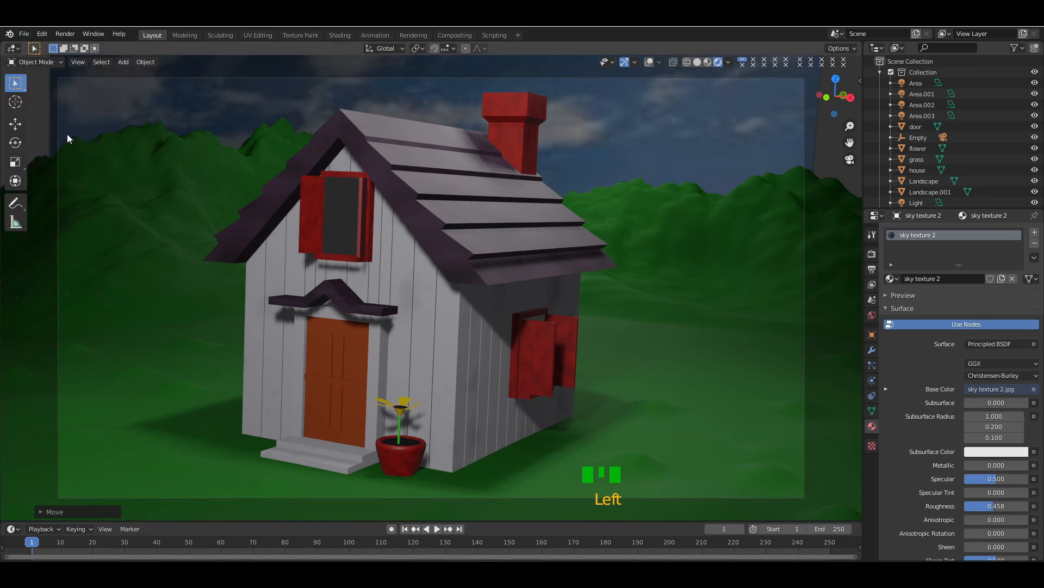